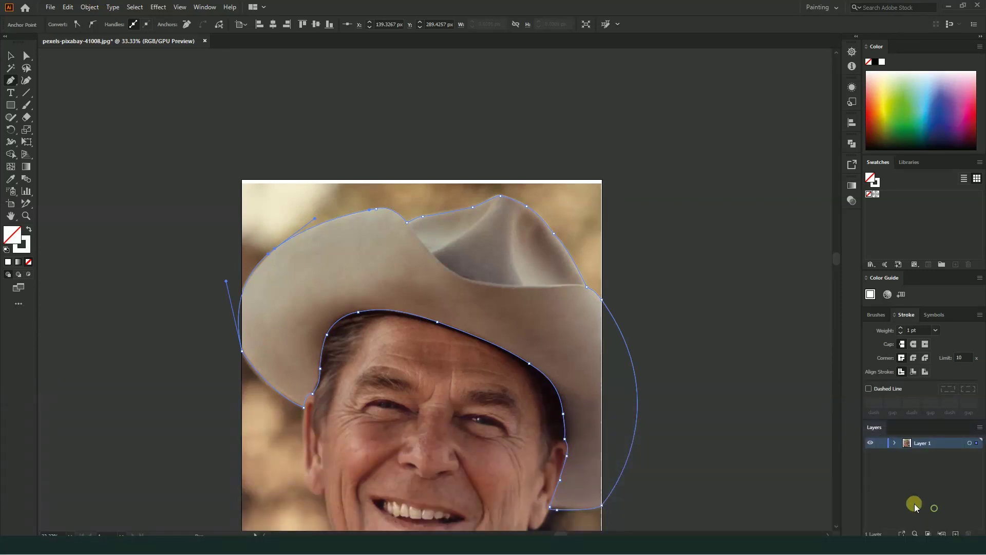
- Deselect the hat outline and start a curved path from the crown peak down to the right dent's base
scroll(380, 266, "up", 1)
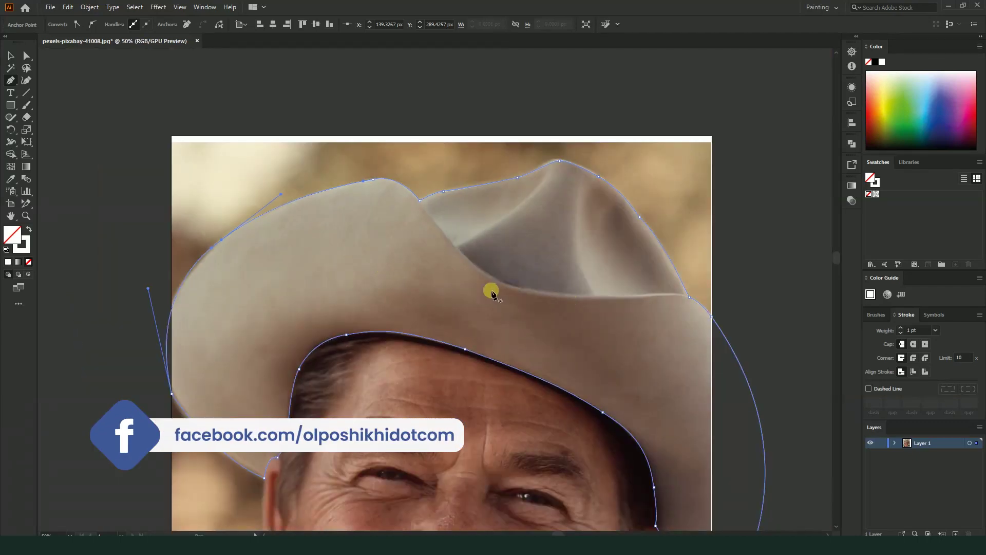
left_click(10, 55)
left_click(418, 125)
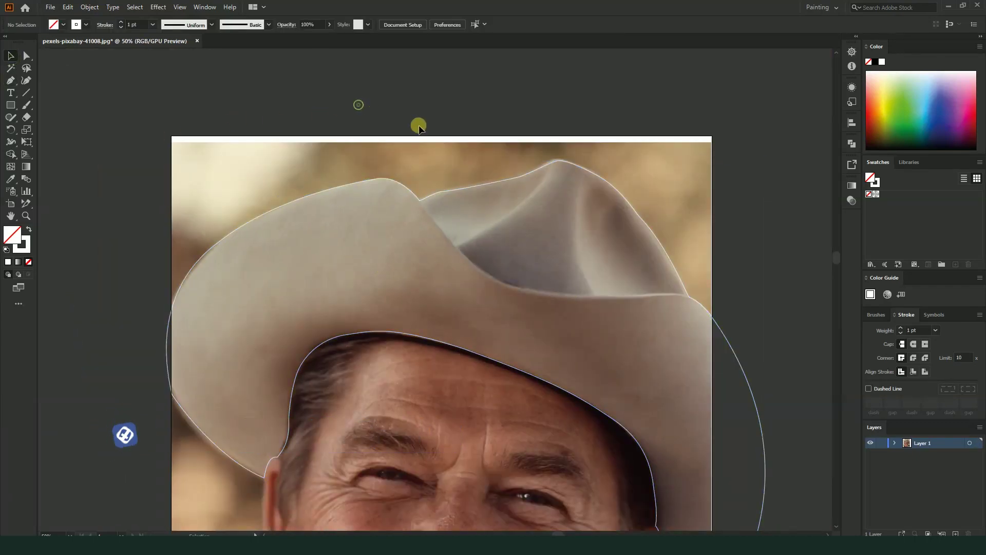
left_click(11, 81)
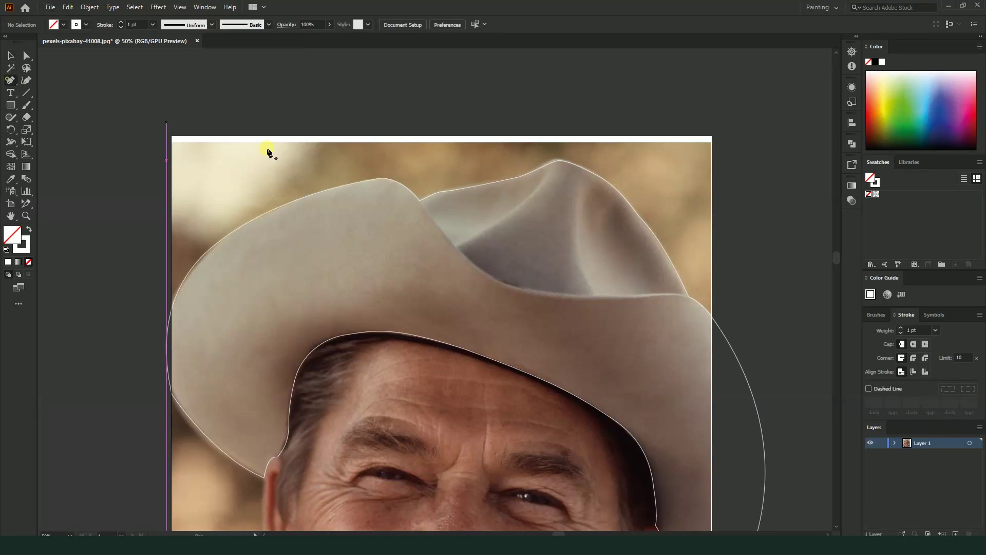
scroll(552, 205, "up", 2)
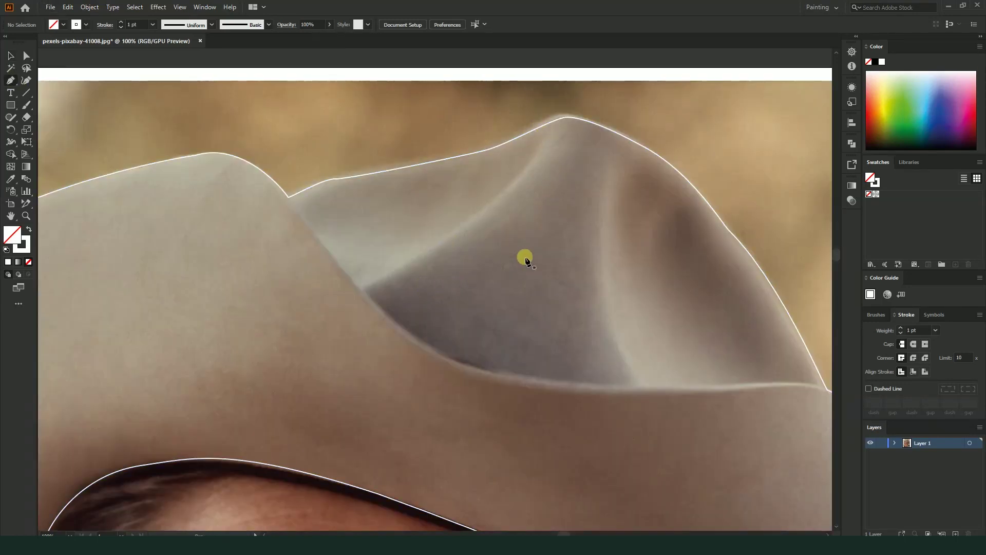
left_click_drag(626, 151, 607, 174)
left_click_drag(645, 387, 720, 460)
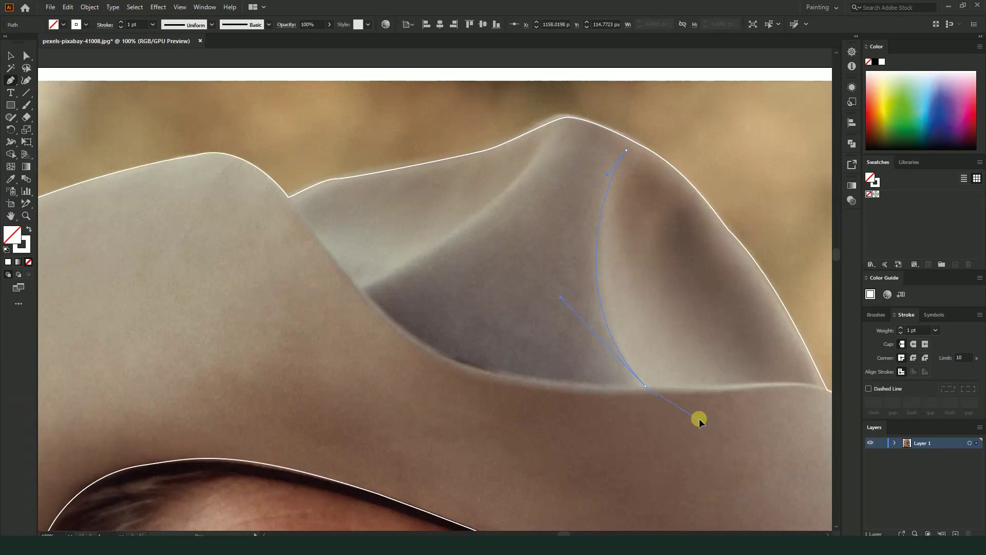
- Run the outline along the dent's lower edge, close it at the top anchor, and deselect
scroll(667, 375, "down", 1)
scroll(668, 375, "right", 3)
left_click_drag(650, 341, 666, 350)
left_click_drag(451, 99, 420, 91)
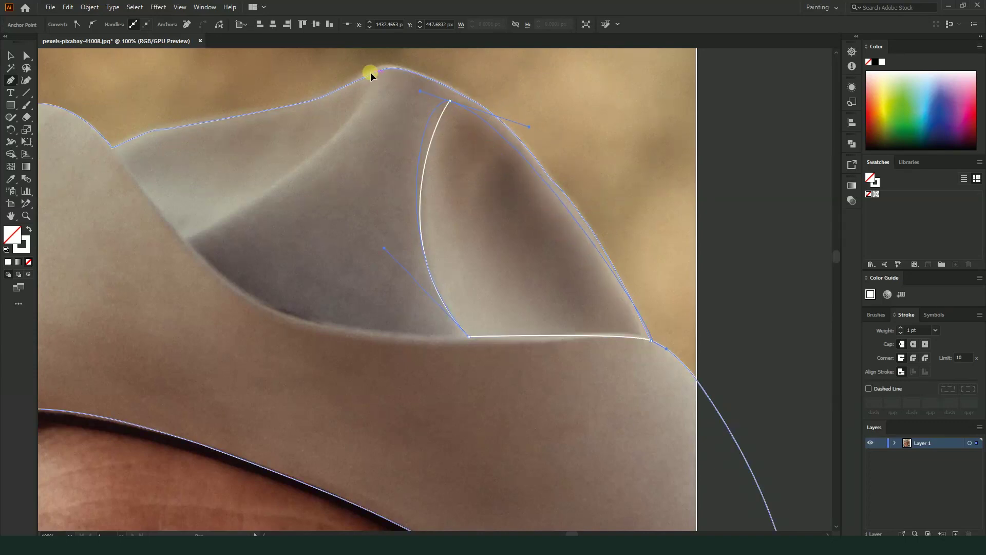
scroll(554, 217, "down", 1)
left_click(11, 55)
left_click(170, 55)
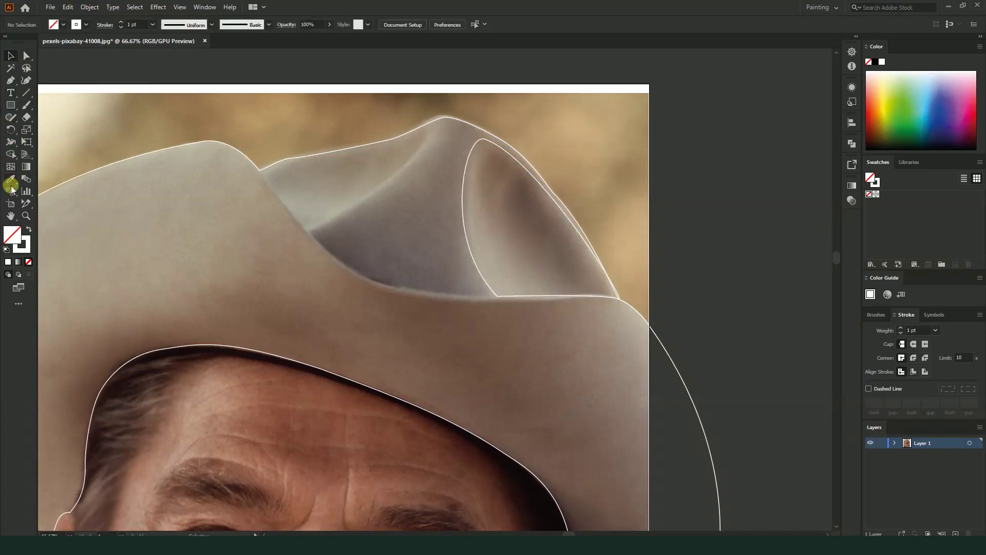
- Start the left fold outline at the crown peak, curving to its lower corner with a broken handle
left_click(10, 82)
scroll(546, 198, "up", 1)
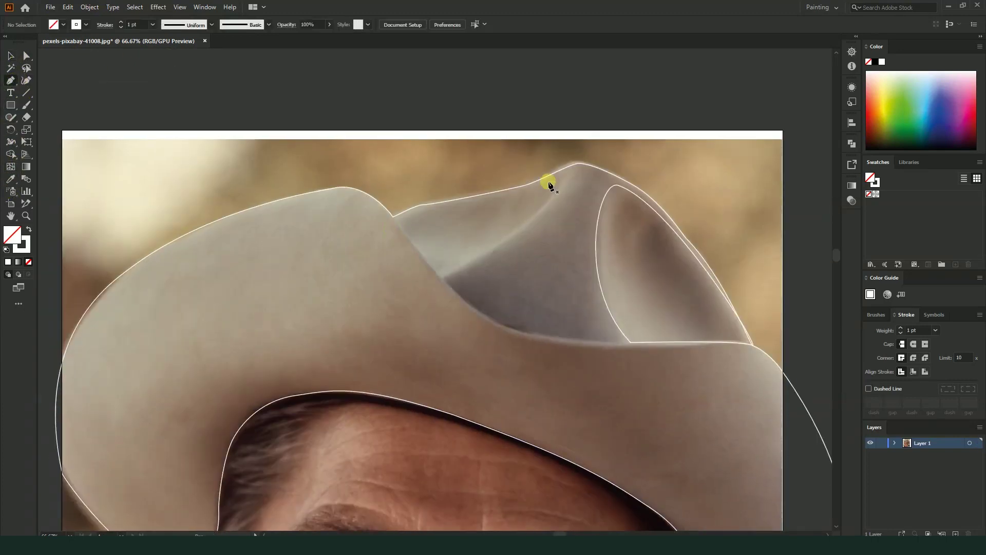
scroll(579, 176, "up", 1)
left_click_drag(588, 165, 577, 184)
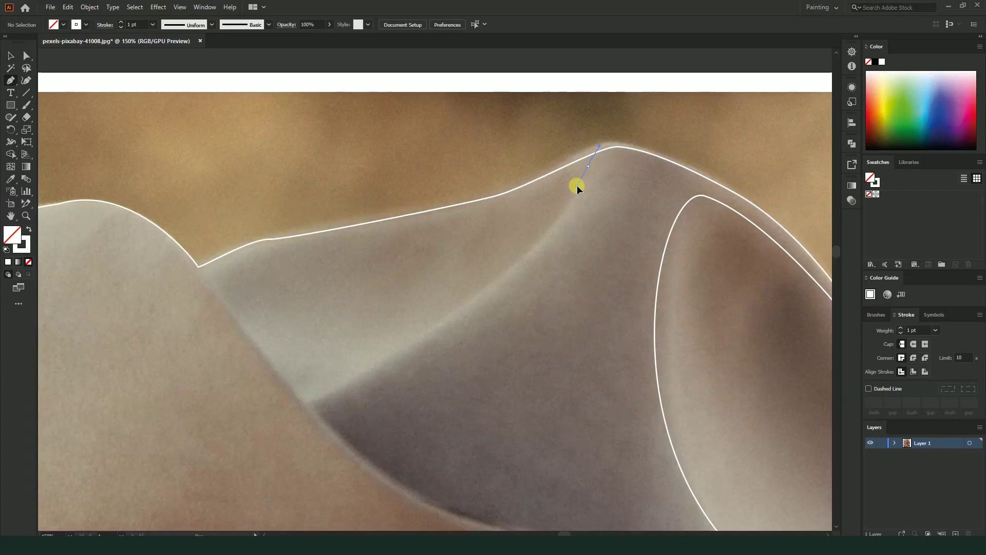
left_click_drag(312, 399, 220, 425)
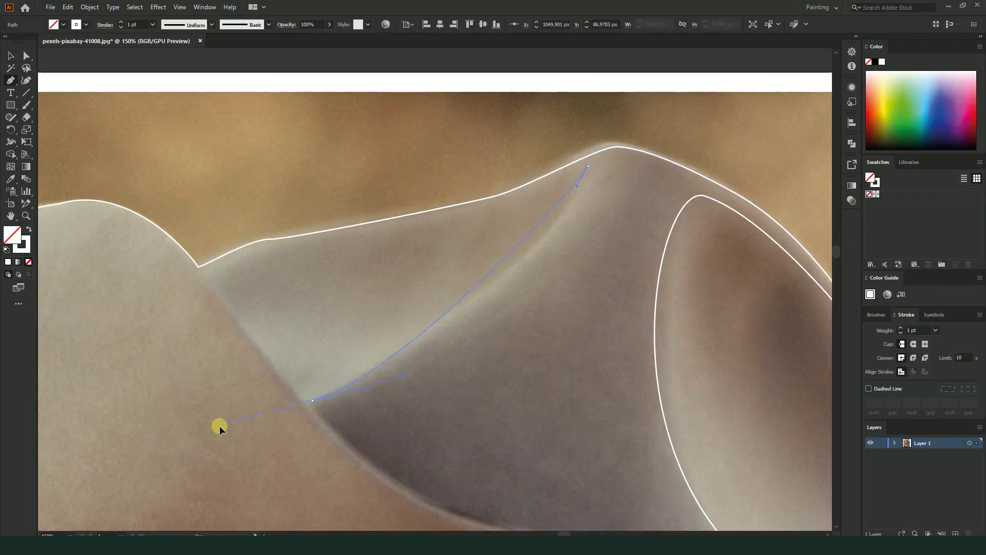
left_click_drag(97, 498, 106, 497)
left_click(313, 398)
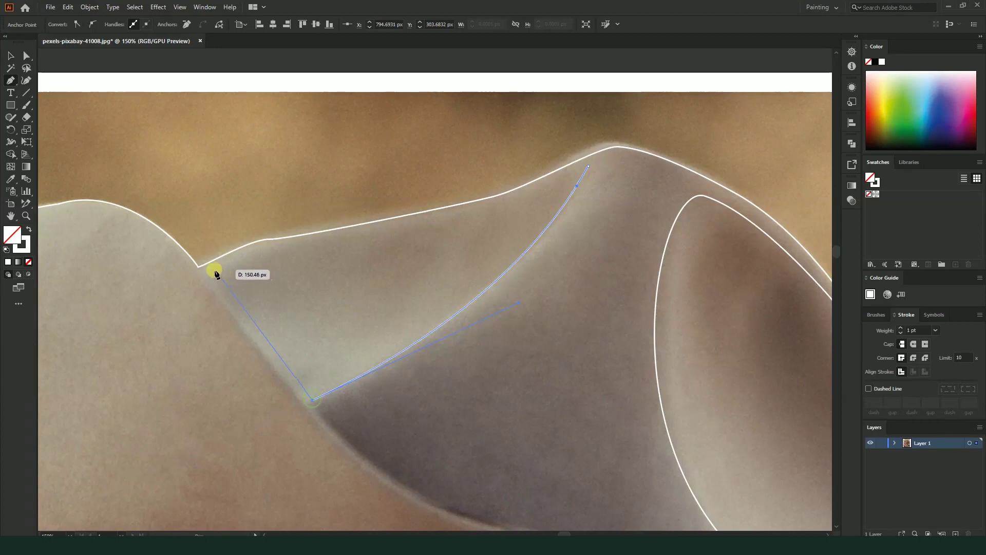
- Add the fold's sharp left corner and top-edge anchors, close it at the peak, and deselect
left_click_drag(219, 279, 201, 237)
left_click(219, 285)
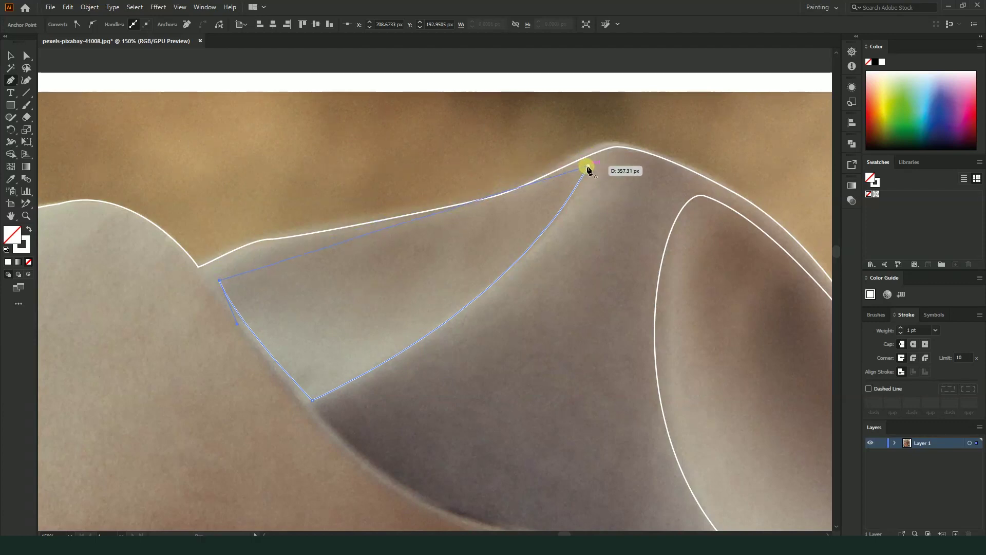
left_click_drag(348, 240, 436, 234)
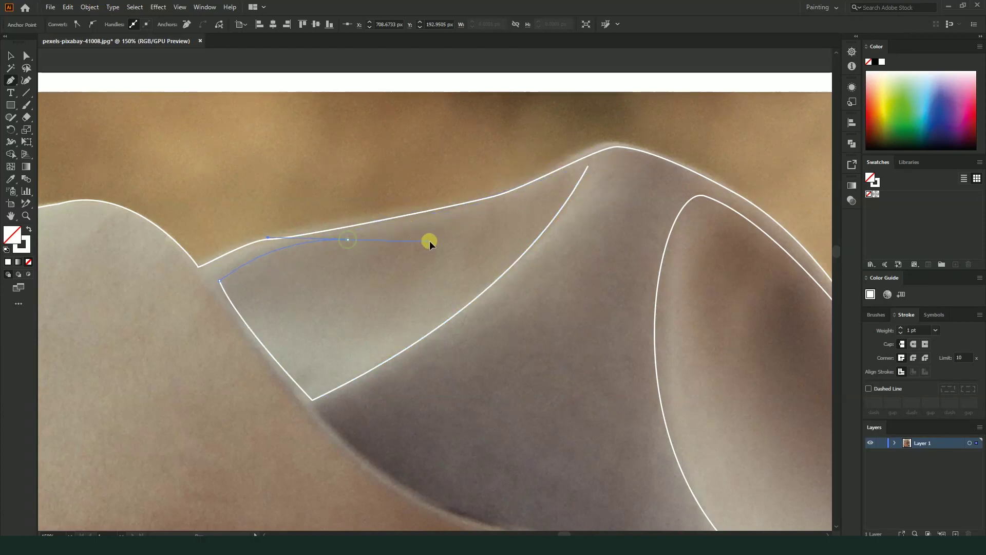
left_click_drag(490, 205, 505, 200)
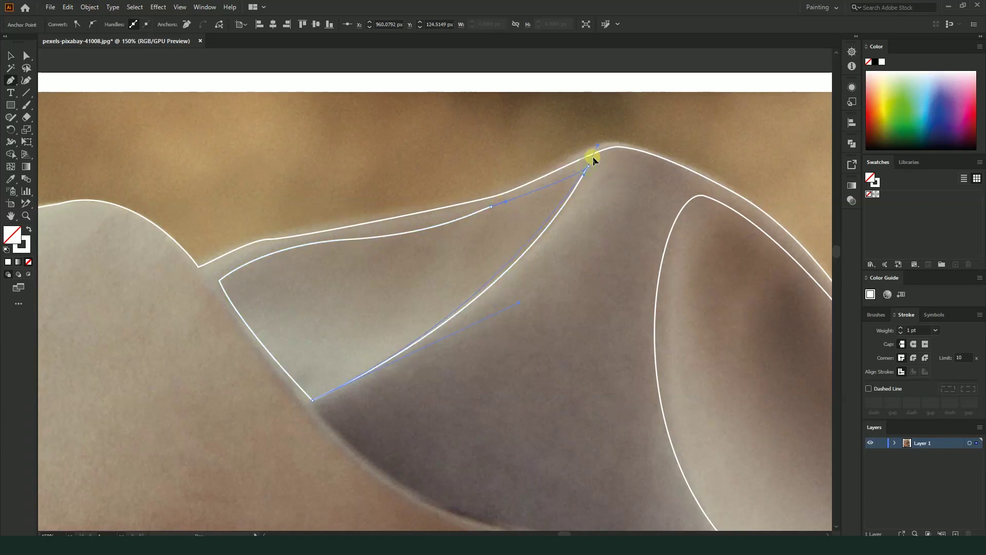
left_click_drag(588, 169, 586, 238)
key("ctrl+minus")
key("ctrl+minus")
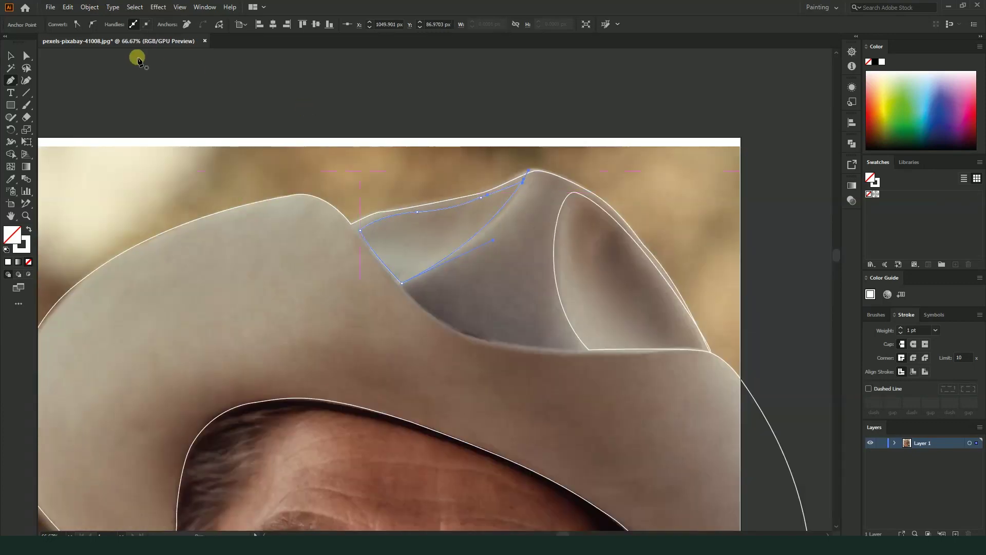
left_click(12, 56)
left_click(220, 92)
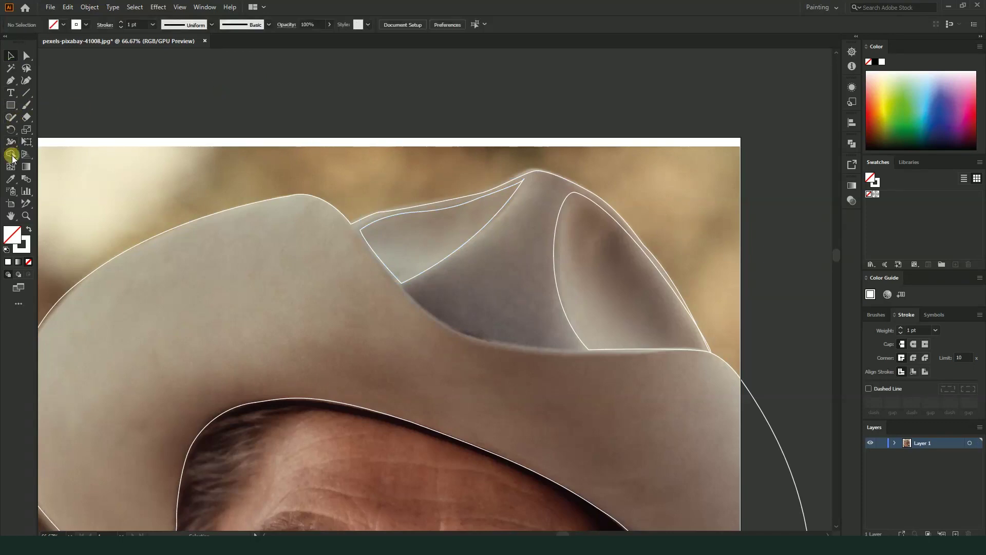
left_click(12, 80)
scroll(544, 241, "down", 3)
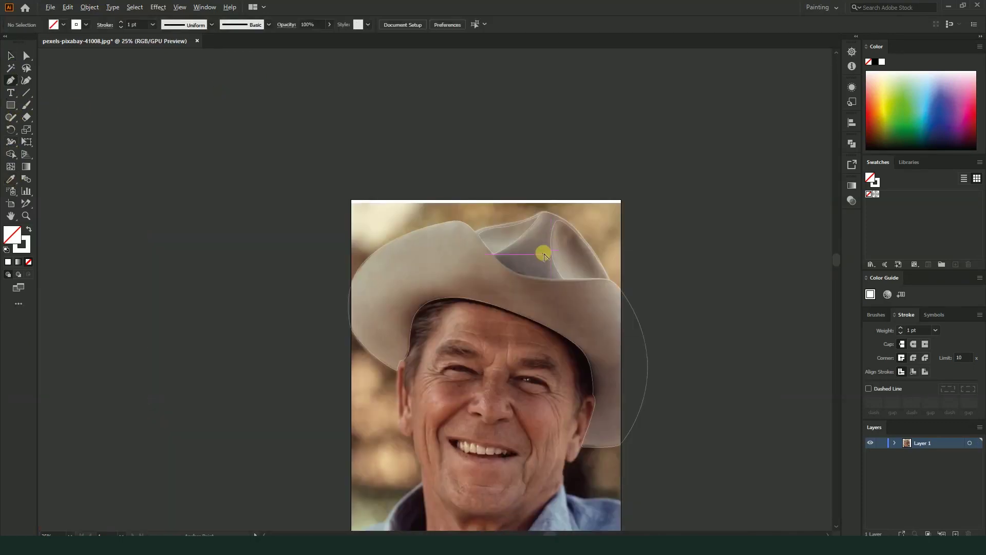
- Select the left fold's tip anchor and convert it to a corner point with the Anchor Point tool
scroll(543, 252, "up", 3)
scroll(542, 262, "up", 1)
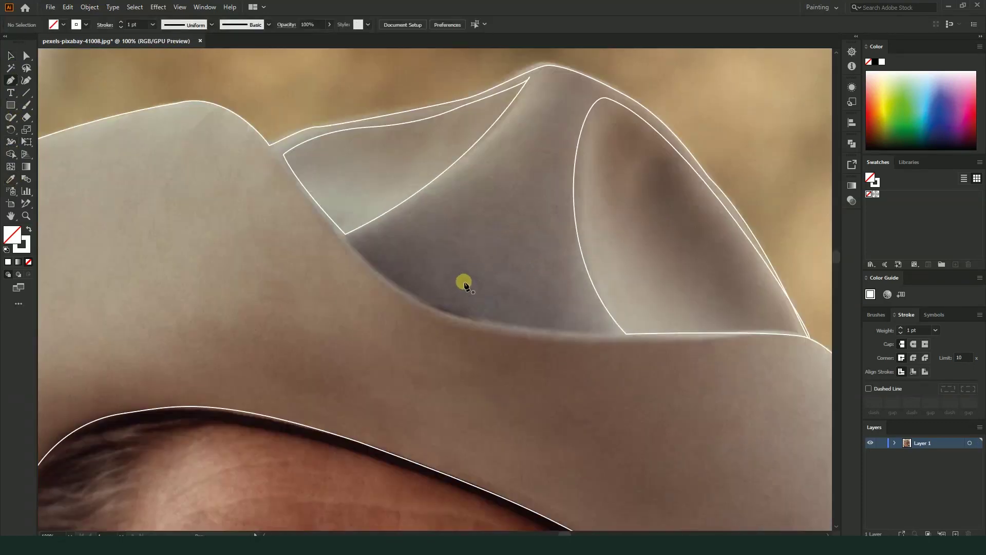
scroll(473, 263, "down", 1)
scroll(519, 101, "up", 2)
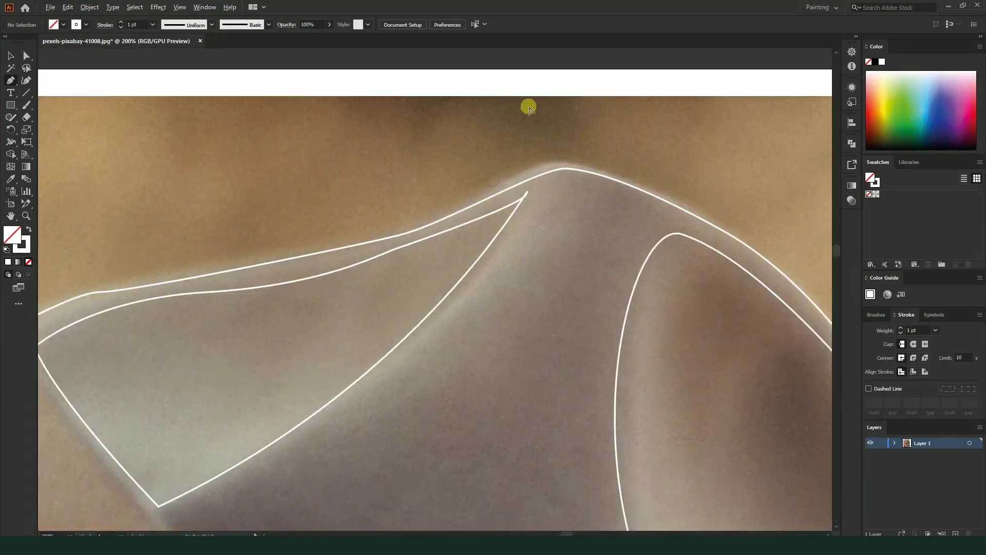
scroll(552, 172, "up", 1)
key("a")
left_click(513, 203)
scroll(515, 204, "up", 4)
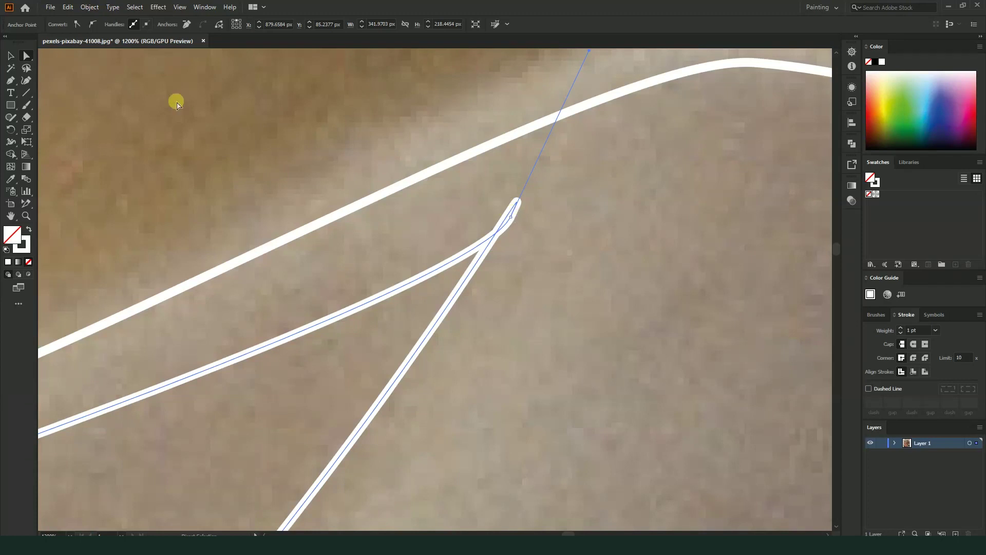
left_click_drag(10, 84, 46, 117)
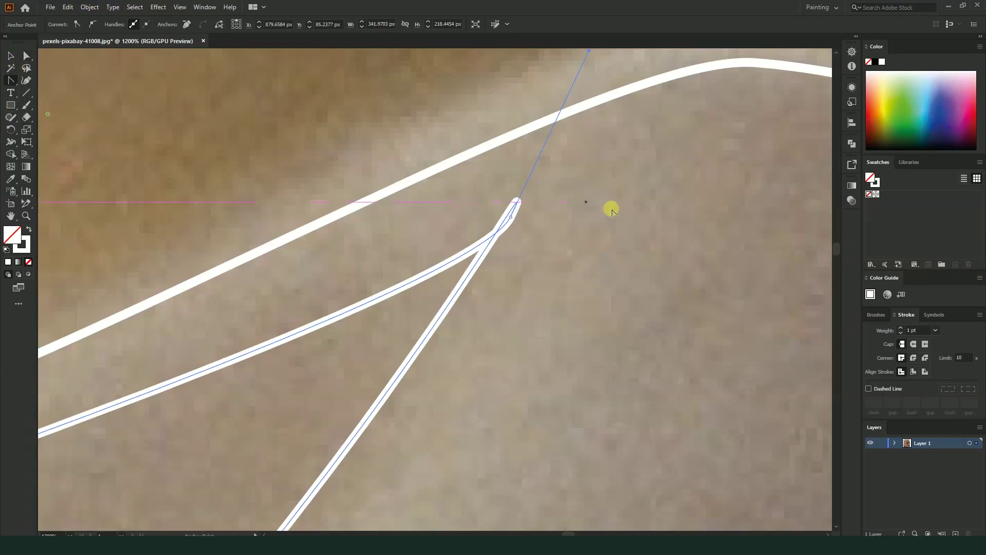
left_click(514, 204)
- Select the fold outline to check the sharpened tip, then deselect it
scroll(511, 215, "down", 5)
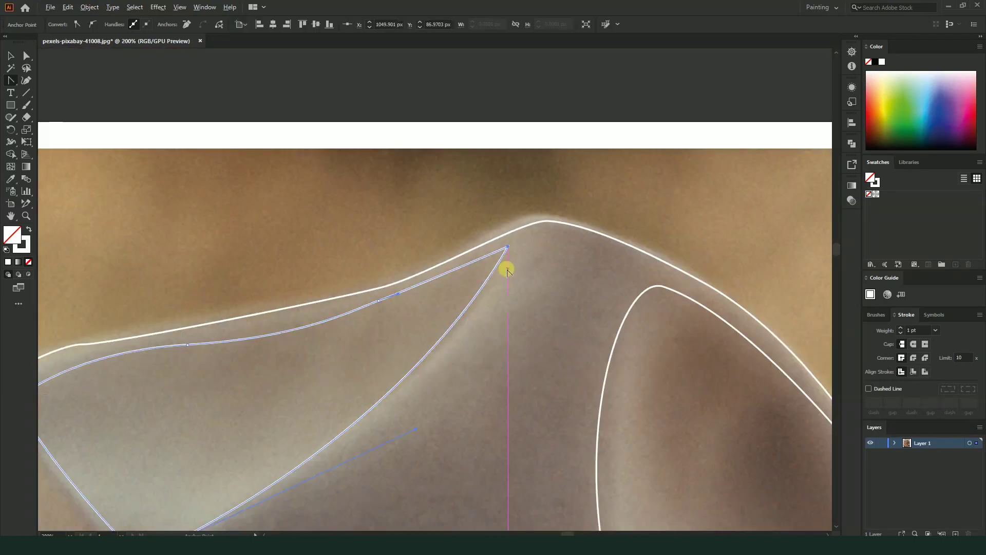
scroll(507, 270, "down", 2)
left_click(17, 60)
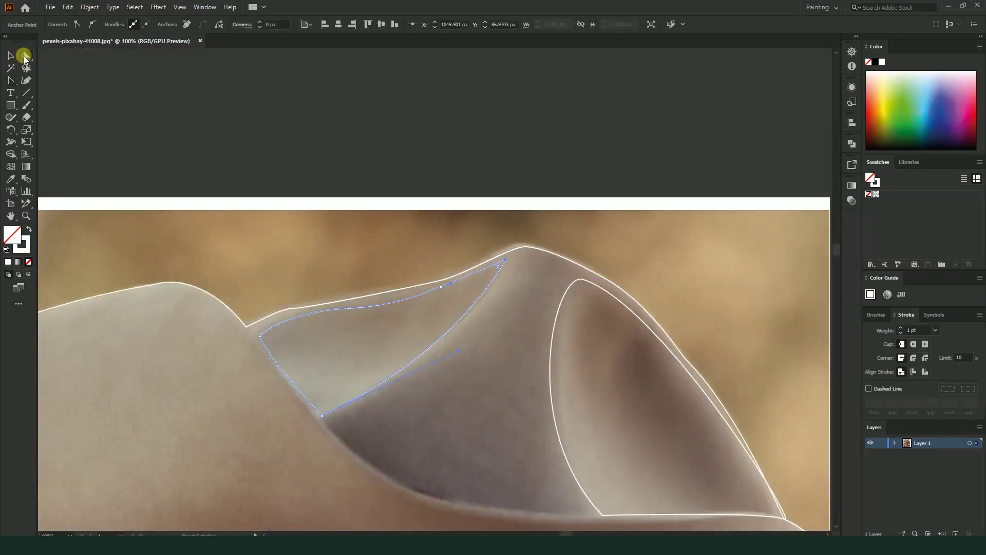
left_click(238, 92)
left_click_drag(588, 205, 570, 82)
left_click(12, 80)
scroll(477, 194, "down", 2)
scroll(481, 262, "up", 2)
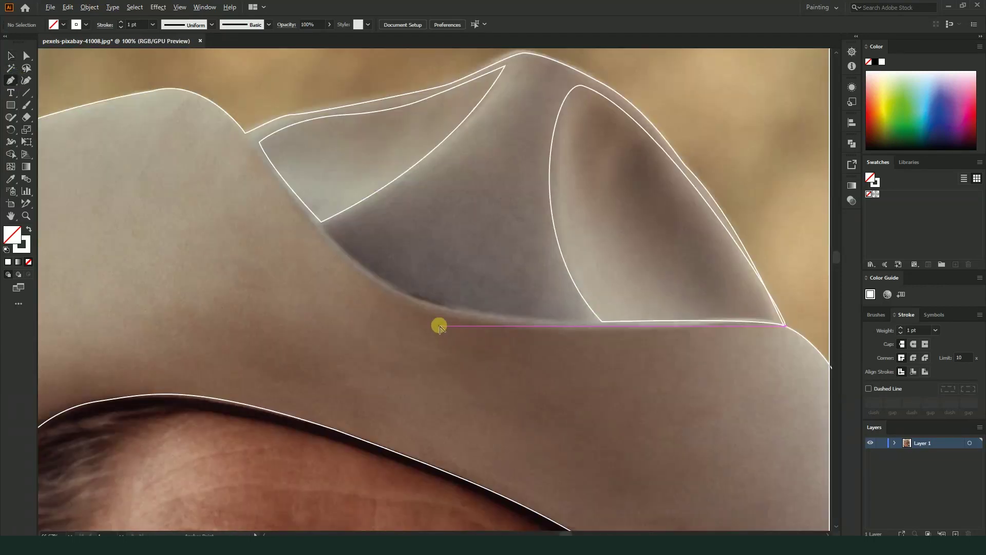
- Draw a curved path along the crown's central shadow bottom, then deselect it
scroll(439, 329, "down", 2)
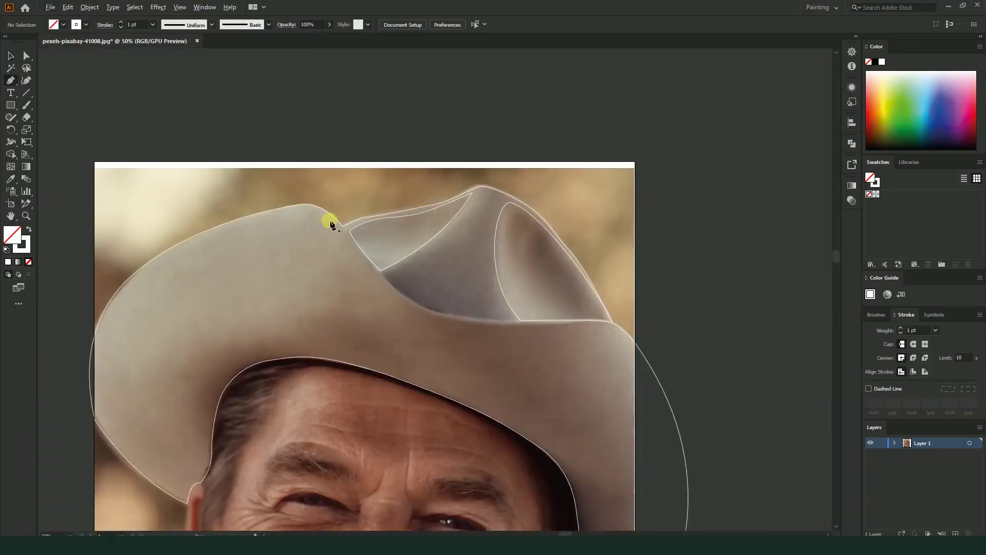
scroll(354, 245, "up", 2)
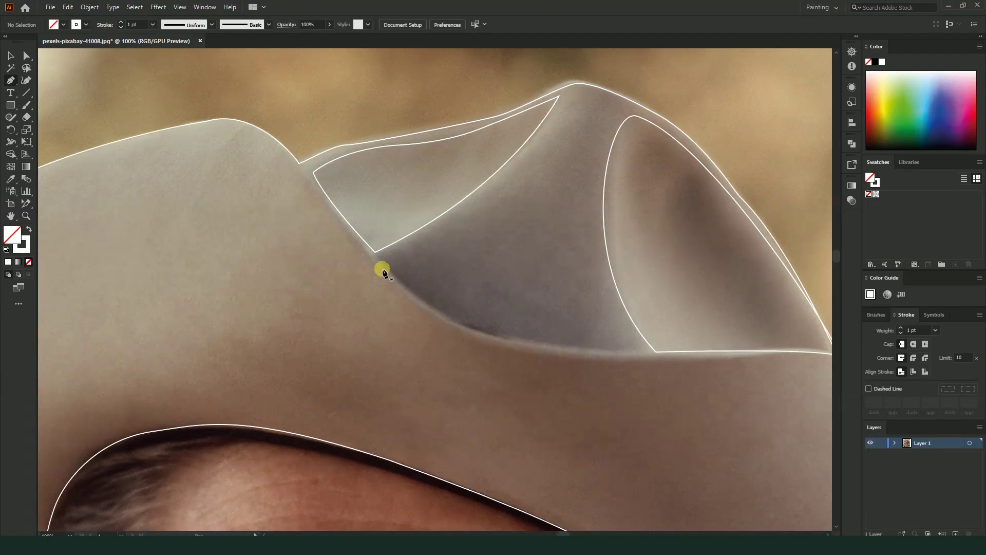
left_click(383, 264)
scroll(434, 335, "down", 2)
scroll(544, 345, "up", 3)
left_click_drag(529, 331, 812, 313)
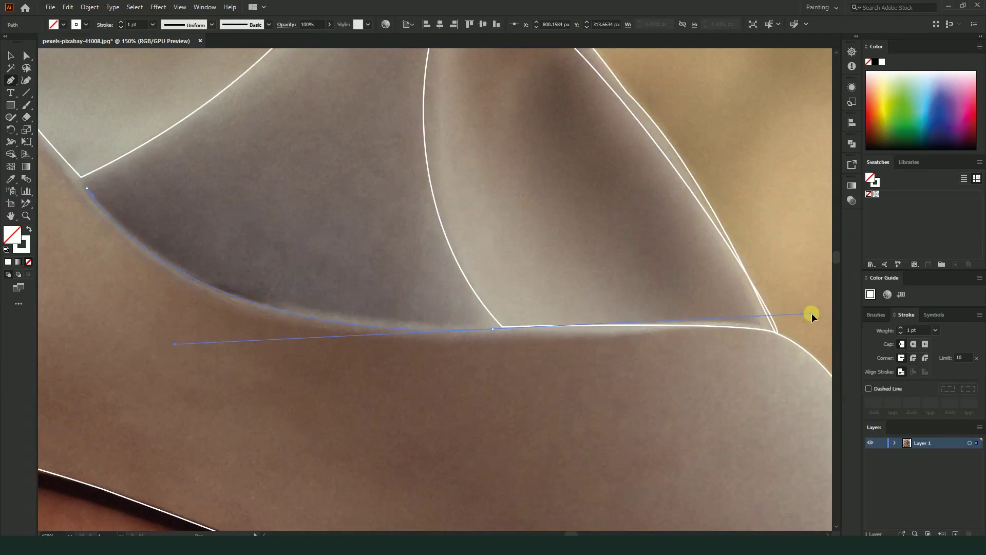
scroll(408, 249, "down", 3)
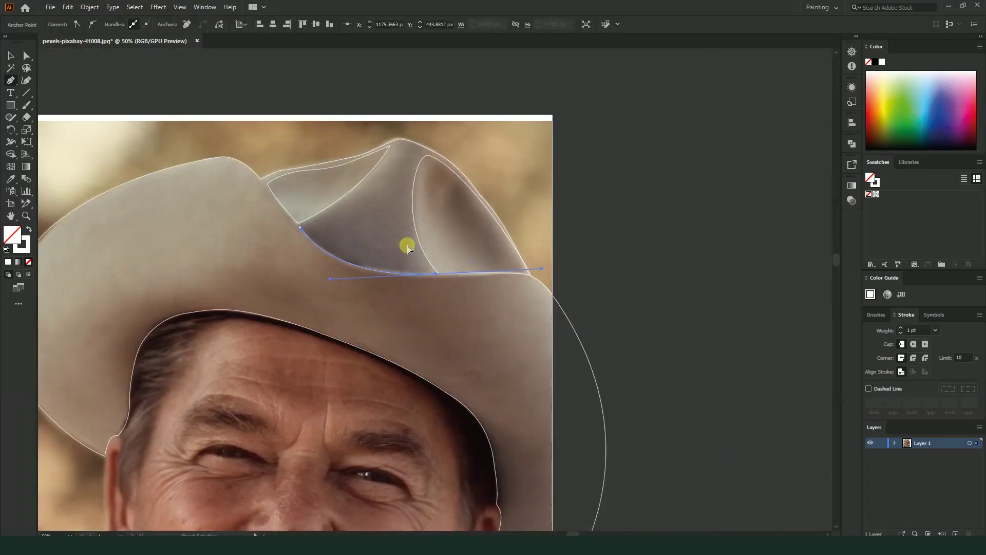
left_click(188, 68, "ctrl")
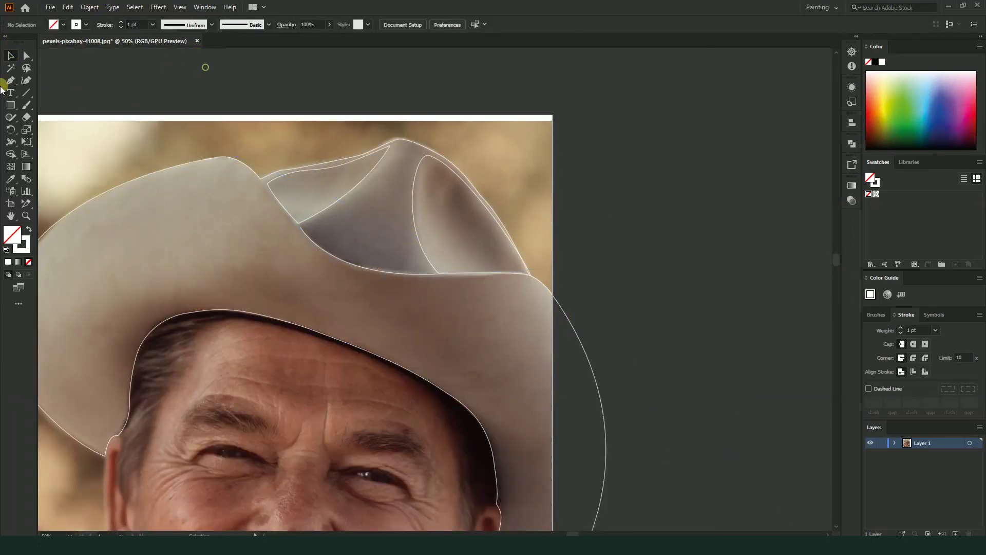
- Zoom in on the hat's peak at 100% and pick the Pen tool
scroll(423, 203, "up", 2)
scroll(424, 203, "down", 1)
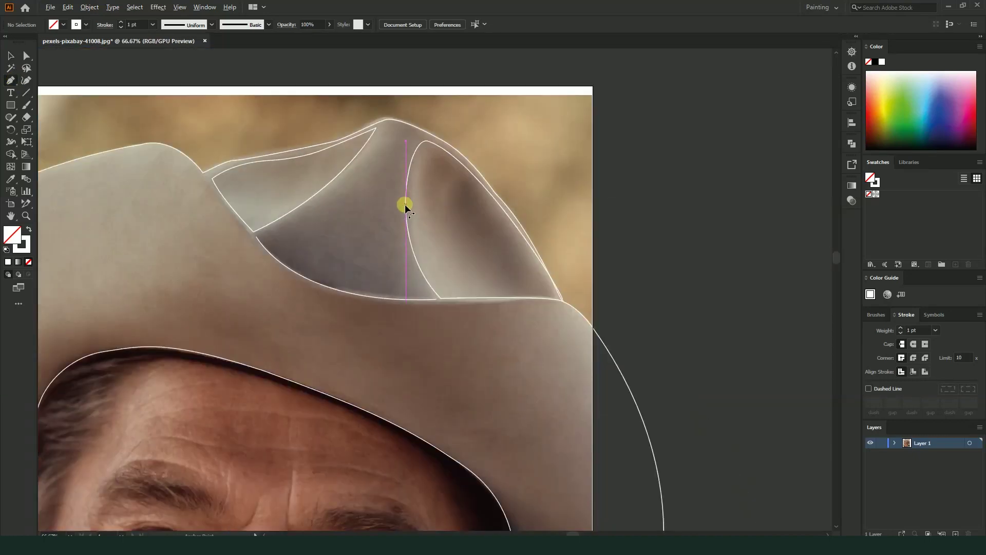
scroll(423, 136, "down", 1)
scroll(423, 135, "down", 1)
scroll(424, 135, "up", 1)
scroll(424, 134, "up", 1)
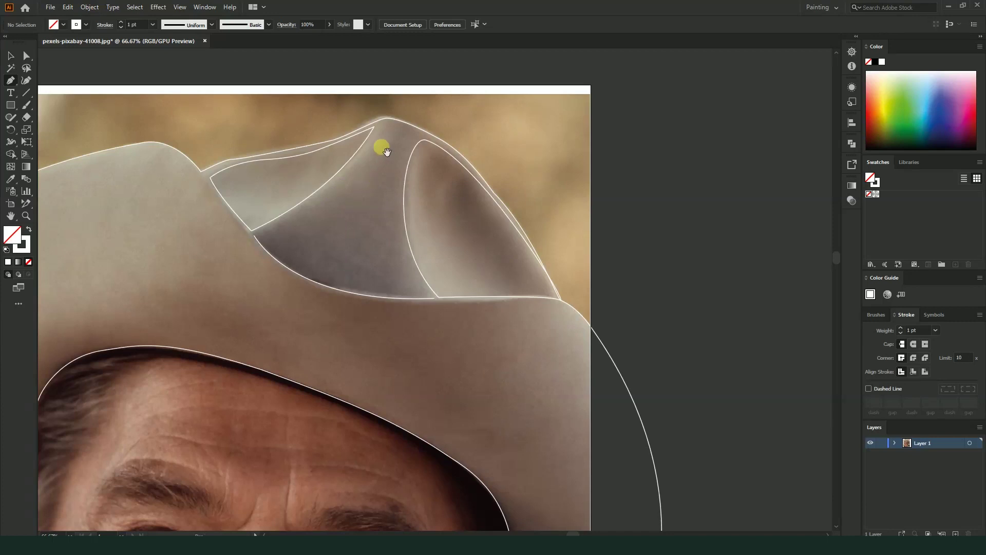
scroll(382, 150, "up", 2)
scroll(385, 198, "up", 1)
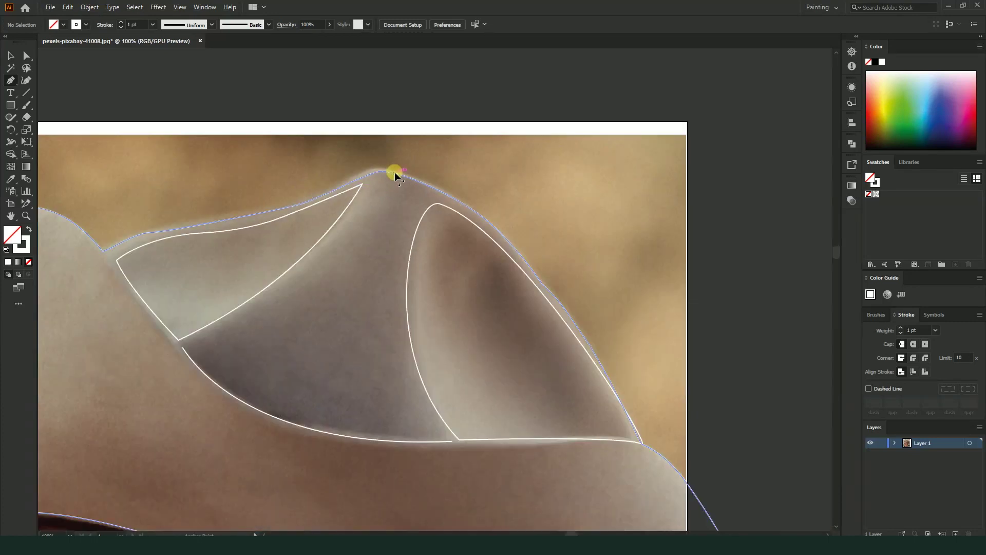
left_click(10, 80)
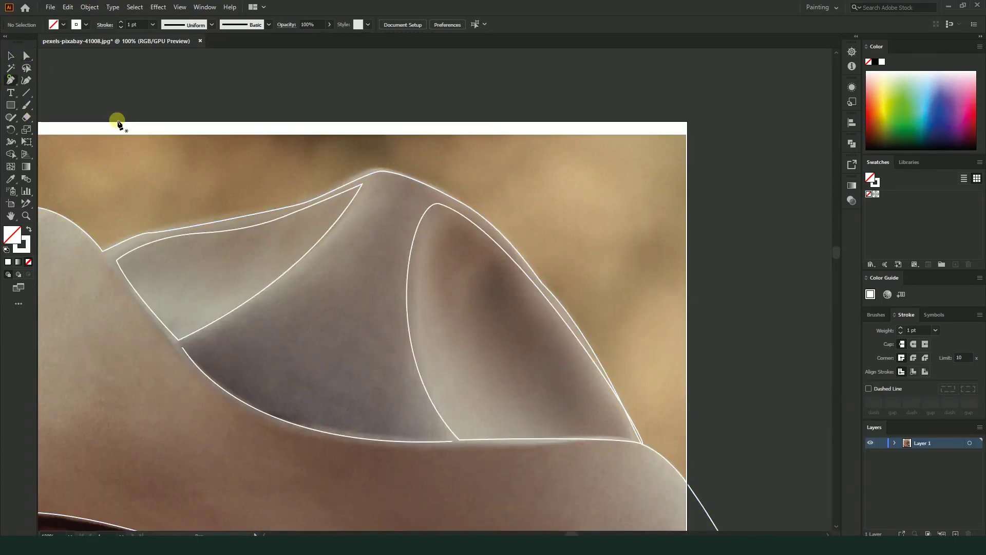
- Draw a smooth open crease curve from the hat's peak down the crown crease
left_click(381, 150)
mouse_move(175, 359)
left_mouse_down()
mouse_move(55, 389)
mouse_move(111, 442)
left_mouse_up()
left_click(10, 81)
left_click(80, 71, "ctrl")
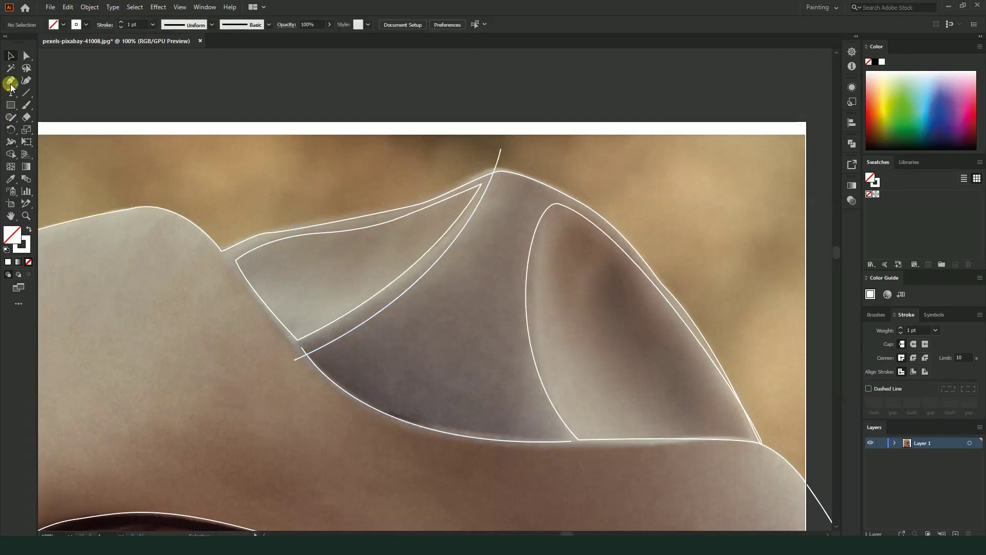
- Draw a second crease curve from the crown top bending down along the right dent
left_click(575, 171)
scroll(513, 359, "down", 3)
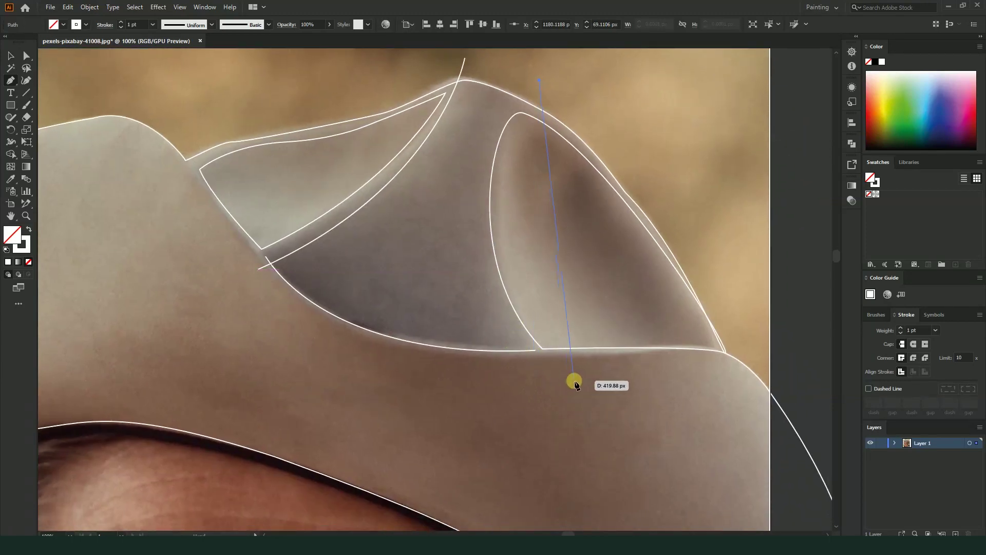
left_click_drag(714, 503, 719, 523)
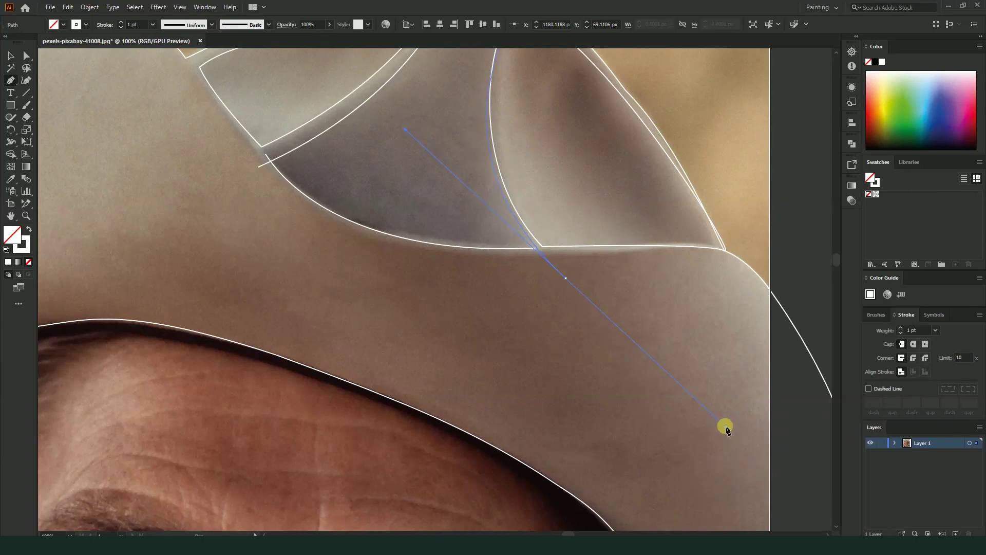
scroll(498, 369, "down", 2)
scroll(498, 139, "up", 2)
mouse_move(520, 241)
left_mouse_down()
mouse_move(495, 319)
mouse_move(406, 362)
left_mouse_up()
mouse_move(396, 310)
left_mouse_down()
mouse_move(401, 329)
mouse_move(25, 295)
mouse_move(49, 71)
left_mouse_up()
key("a")
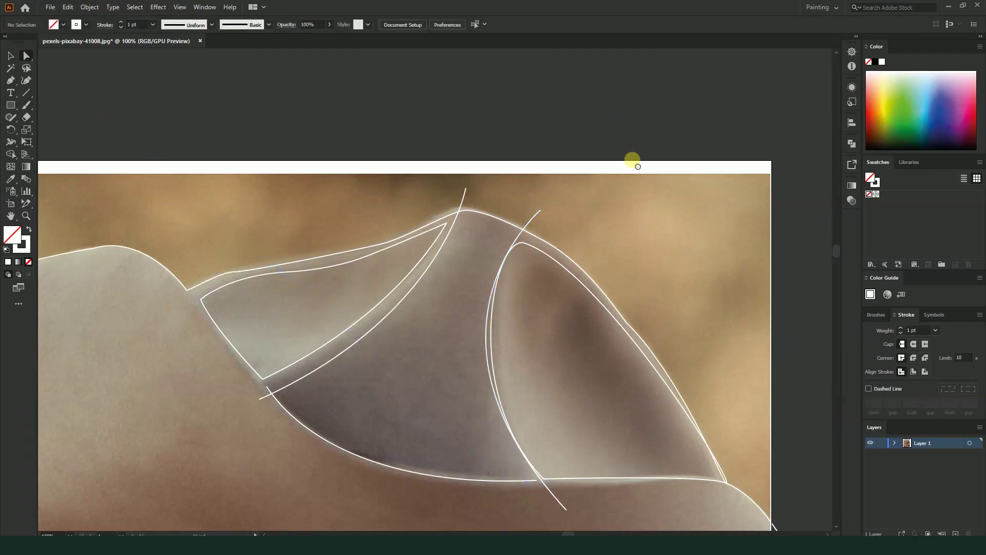
- Refine the second crease curve's anchor and handles, then deselect it
scroll(633, 159, "down", 3)
left_click_drag(523, 132, 521, 126)
left_click_drag(553, 429, 543, 422)
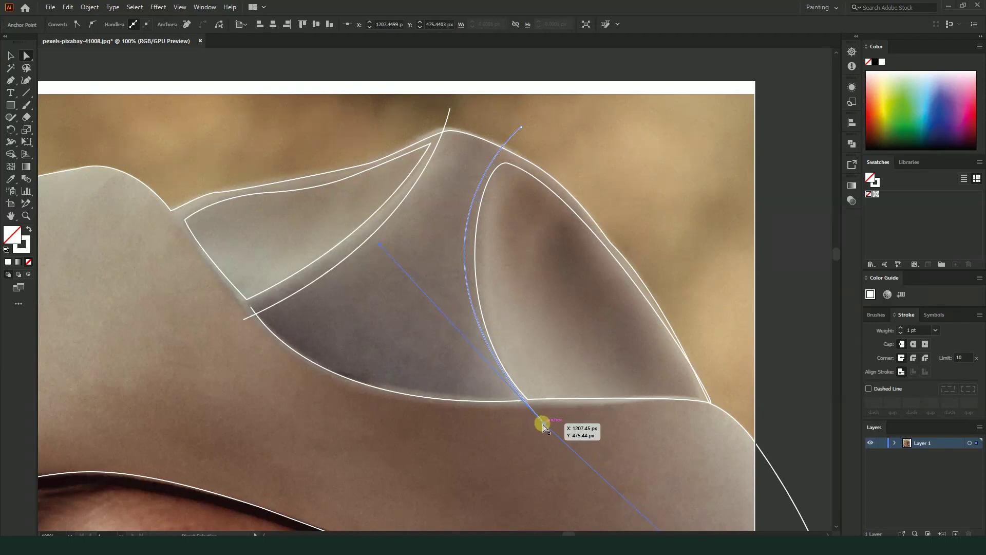
left_click_drag(546, 426, 542, 428)
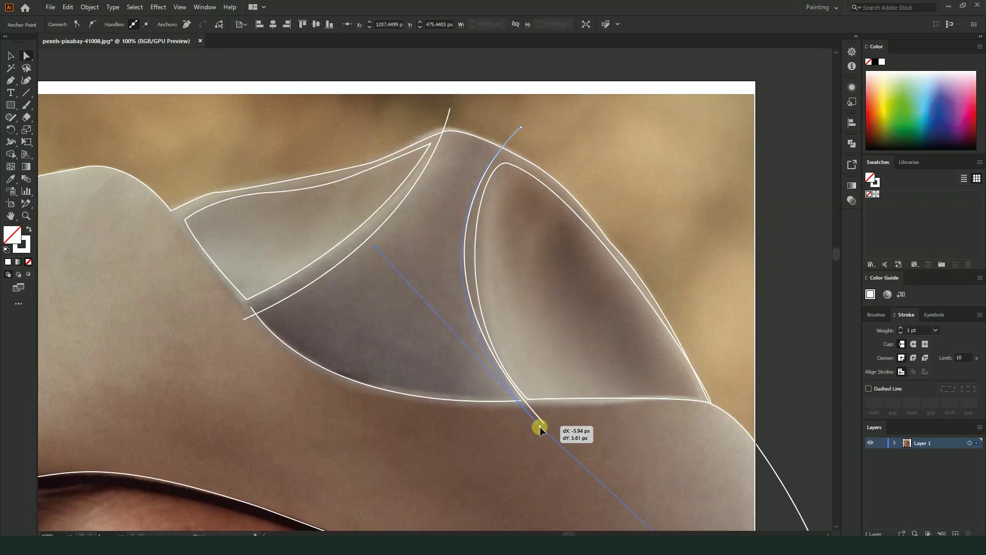
left_click_drag(377, 248, 391, 247)
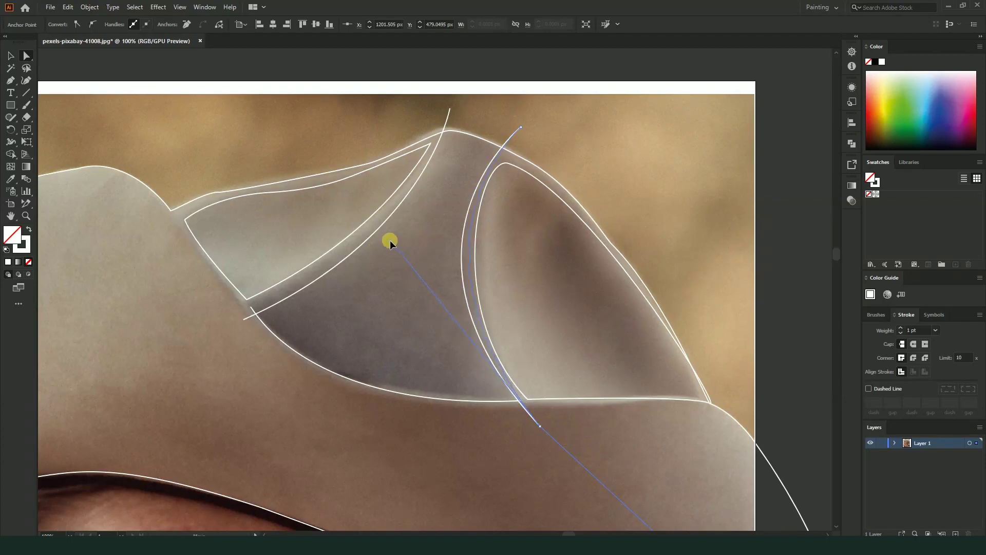
scroll(418, 301, "down", 1)
left_click(754, 199)
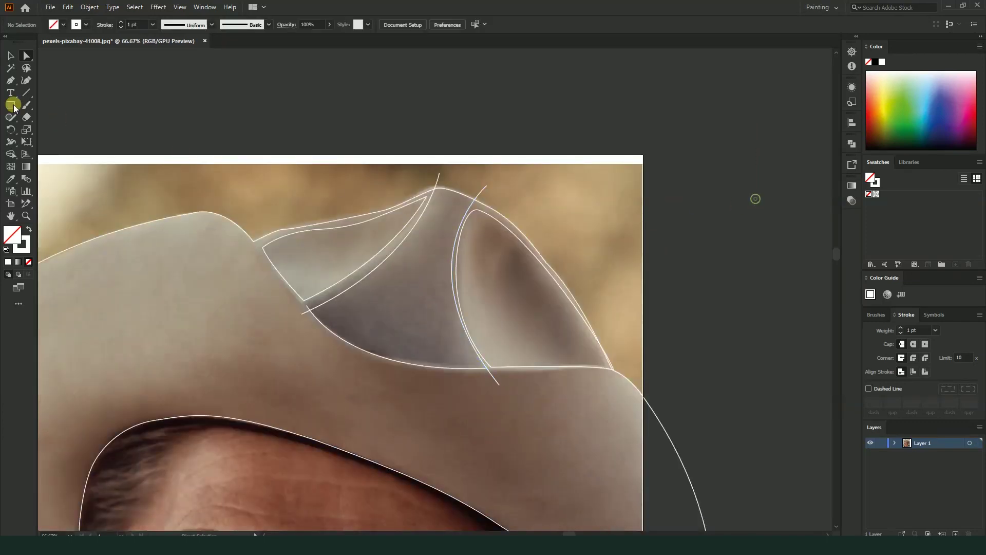
- Draw a curve across the crown base, shaping it at the right-side anchor
left_click(12, 82)
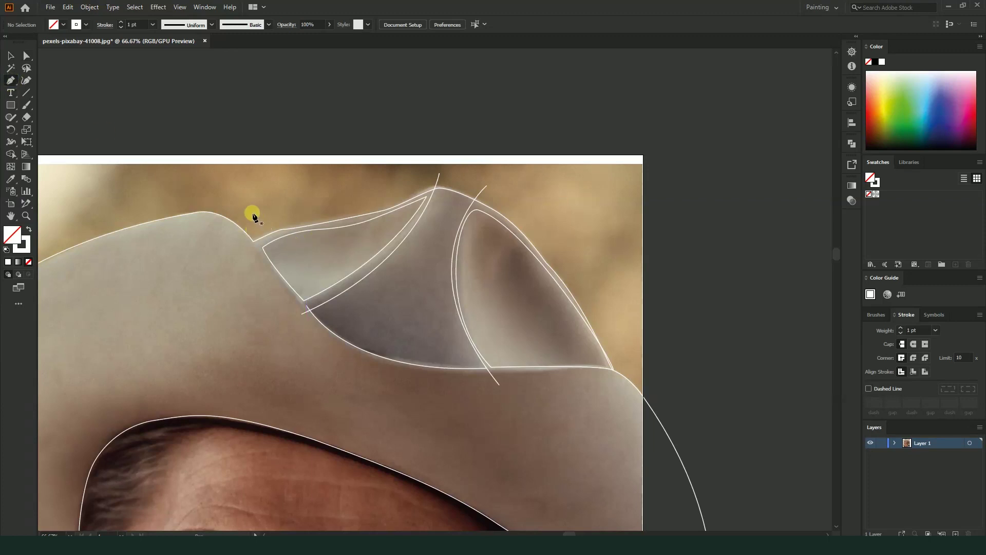
scroll(269, 337, "down", 1)
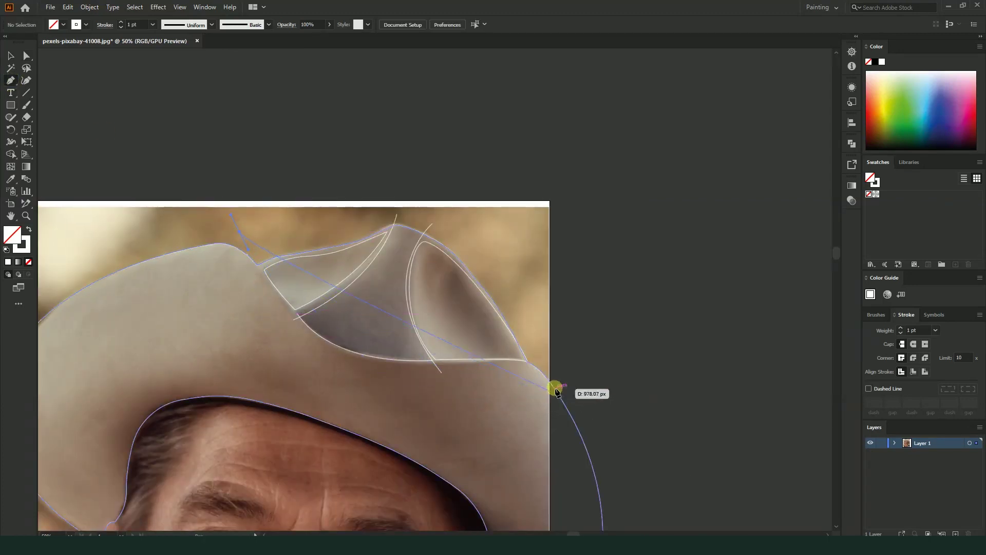
mouse_move(557, 359)
left_mouse_down()
mouse_move(859, 357)
mouse_move(787, 334)
left_mouse_up()
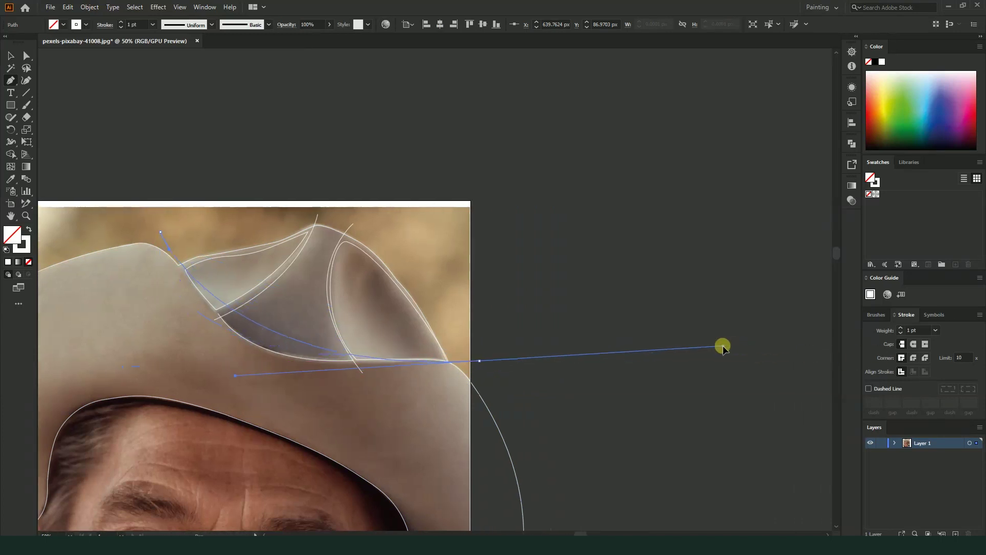
mouse_move(788, 334)
left_mouse_down()
mouse_move(796, 318)
mouse_move(762, 312)
mouse_move(808, 323)
mouse_move(792, 322)
left_mouse_up()
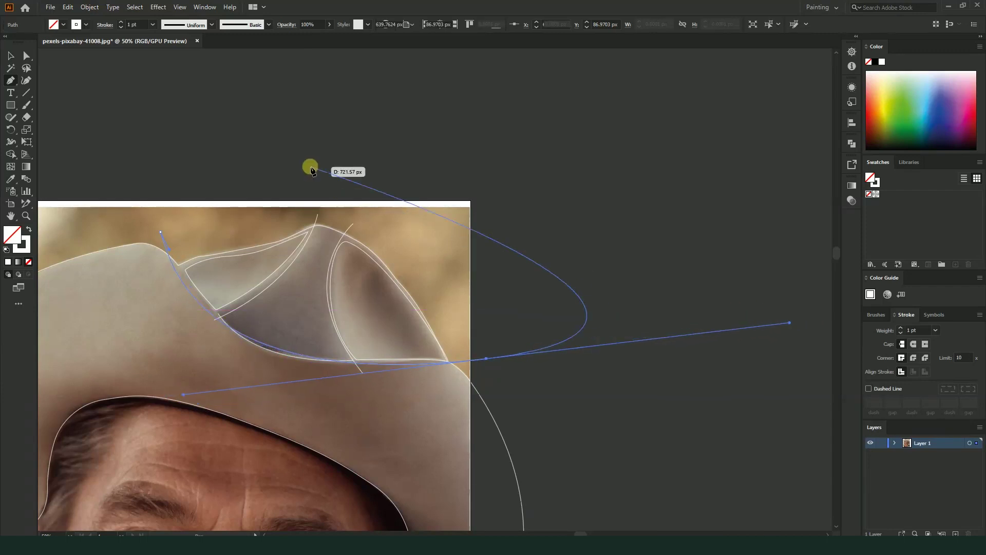
scroll(149, 247, "up", 1)
- Set the curve's left end at the dent and adjust its handles to fit the crown base, then deselect
left_click_drag(180, 256, 193, 260)
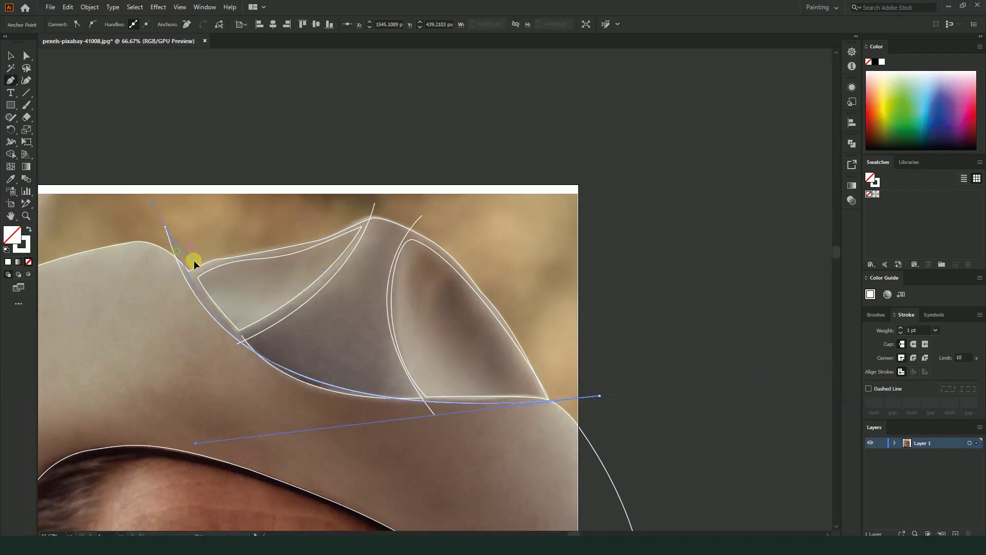
left_click_drag(196, 442, 206, 460)
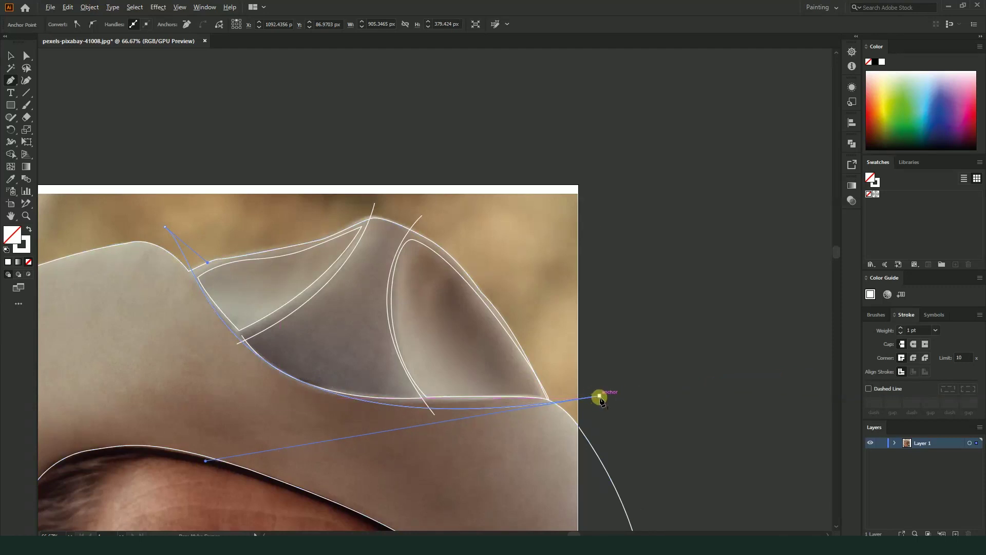
left_click_drag(600, 396, 599, 397)
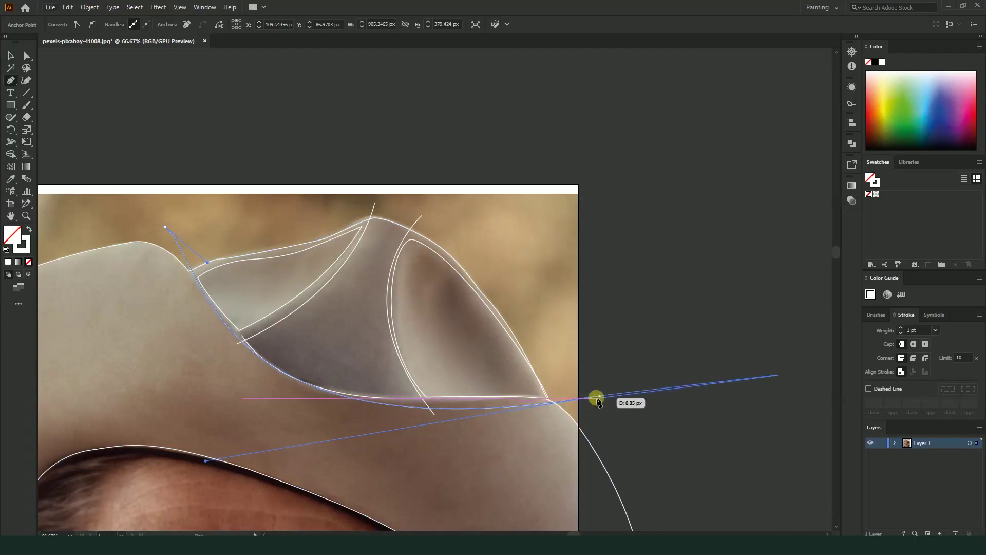
left_click_drag(600, 396, 602, 391)
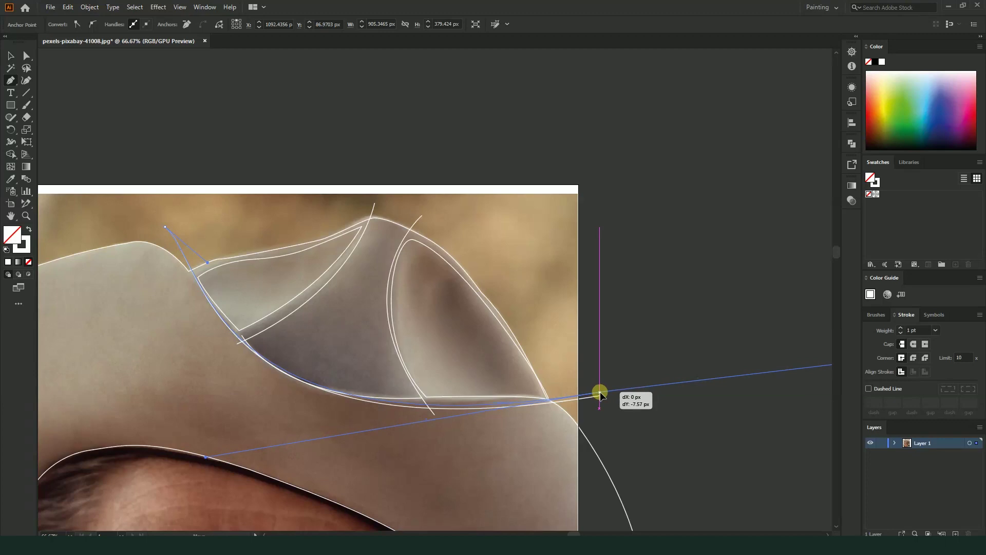
key("ctrl+minus")
left_click(10, 56)
left_click(315, 103)
- Deselect, then start the hairline path curving from the hat brim into the hair
scroll(365, 259, "up", 1, "alt")
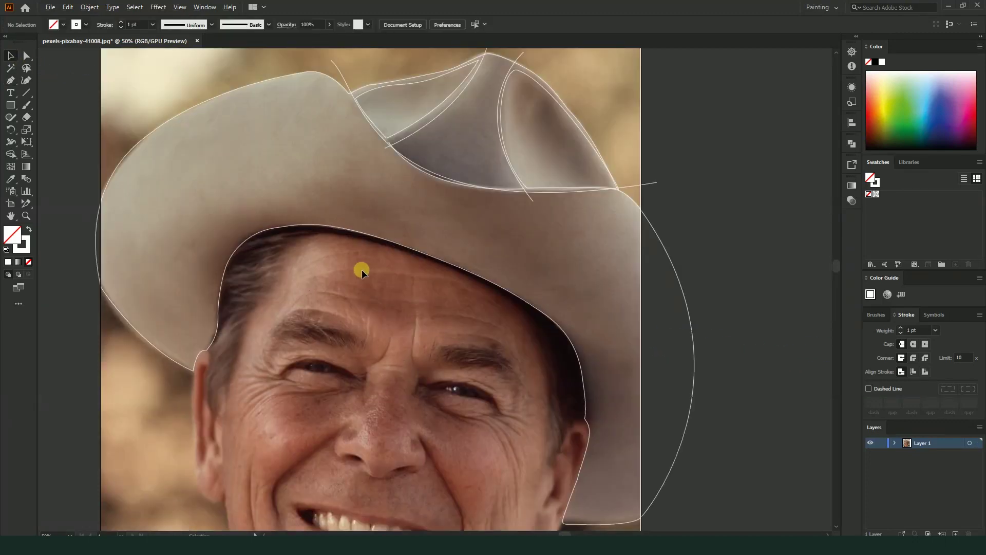
scroll(372, 282, "down", 2)
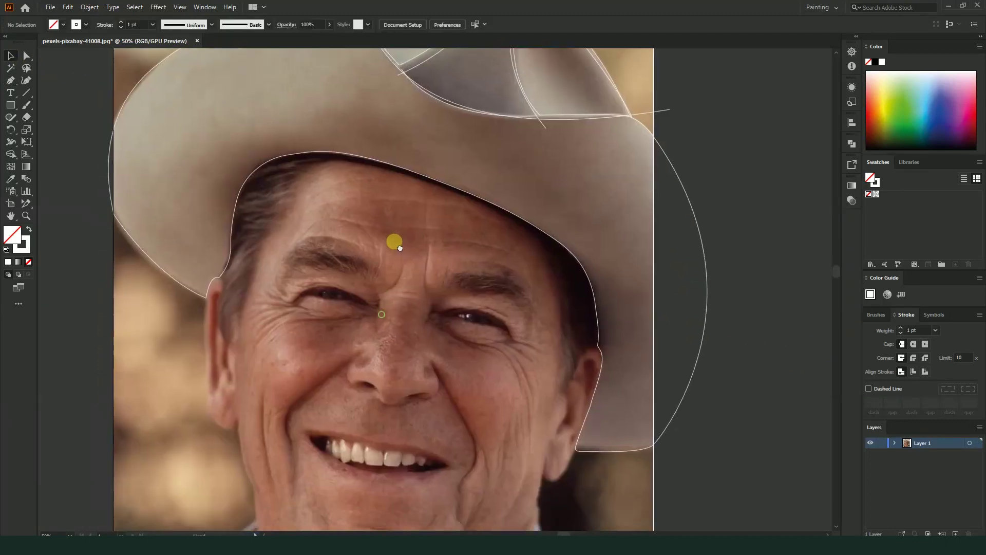
left_click(11, 80)
scroll(277, 180, "up", 1, "alt")
scroll(337, 164, "up", 1)
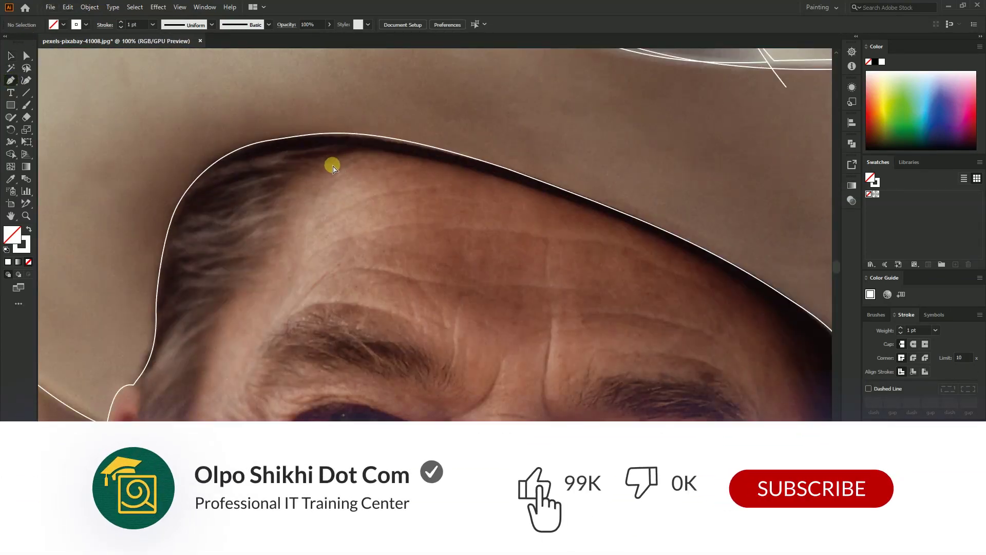
scroll(332, 169, "down", 2)
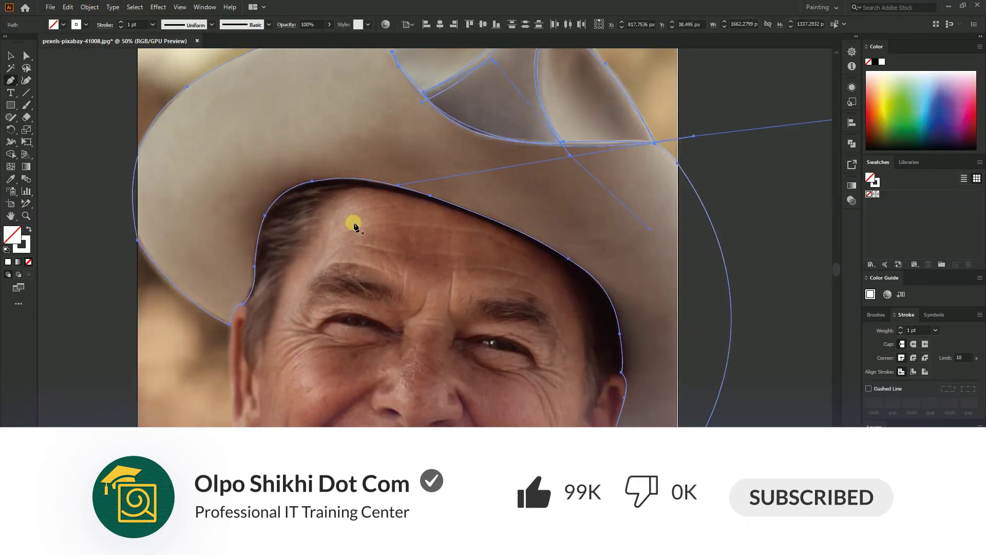
key("ctrl+shift+a")
scroll(322, 218, "up", 2)
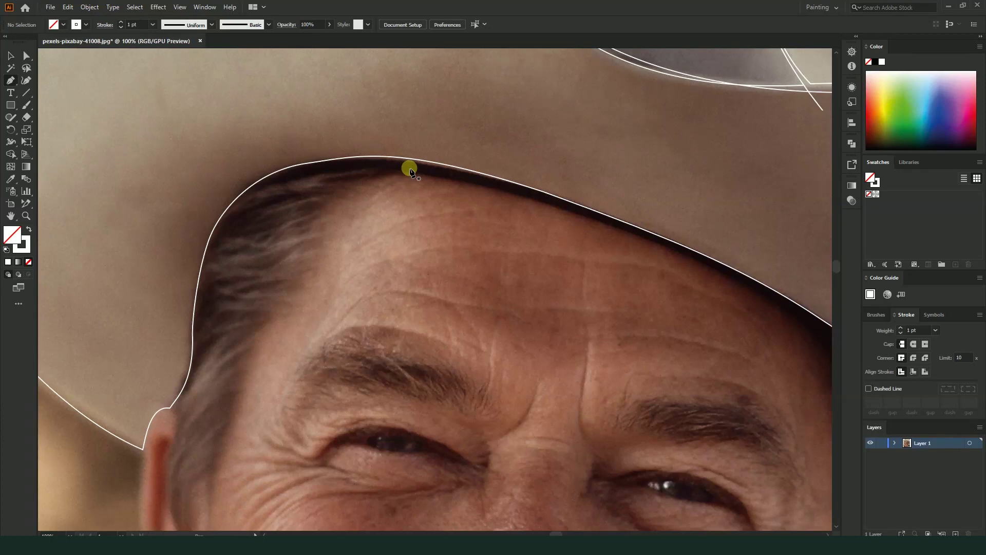
mouse_move(399, 165)
left_mouse_down()
mouse_move(329, 233)
mouse_move(342, 208)
left_mouse_up()
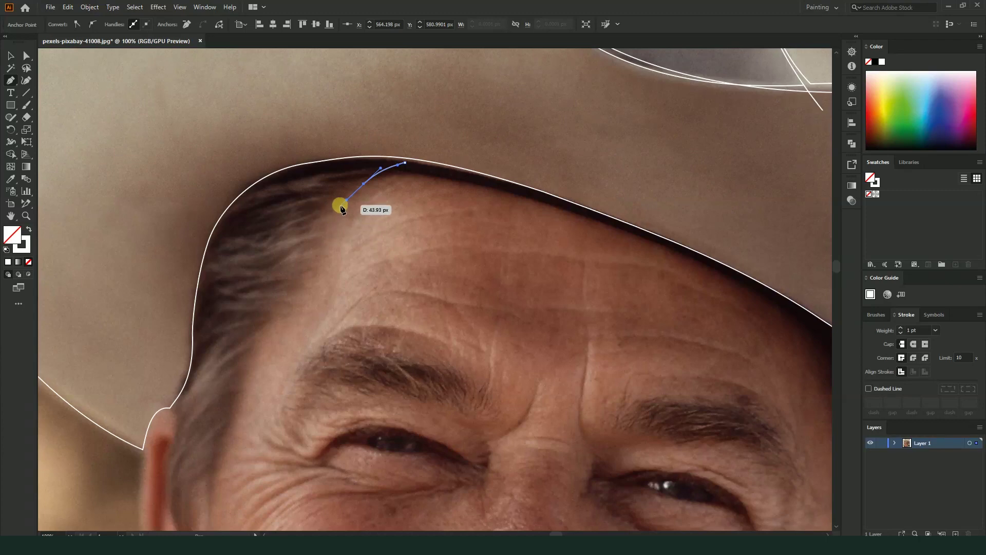
scroll(344, 190, "up", 3)
mouse_move(337, 208)
left_mouse_down()
mouse_move(418, 157)
mouse_move(356, 175)
left_mouse_up()
- Add zigzag points down the left forehead hairline
left_click(293, 177)
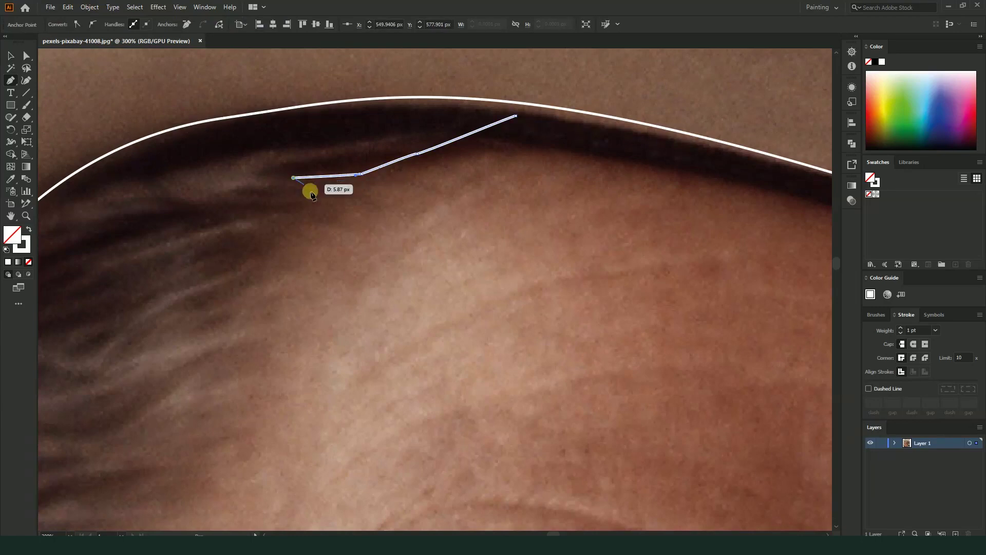
left_click(348, 189)
left_click(293, 202)
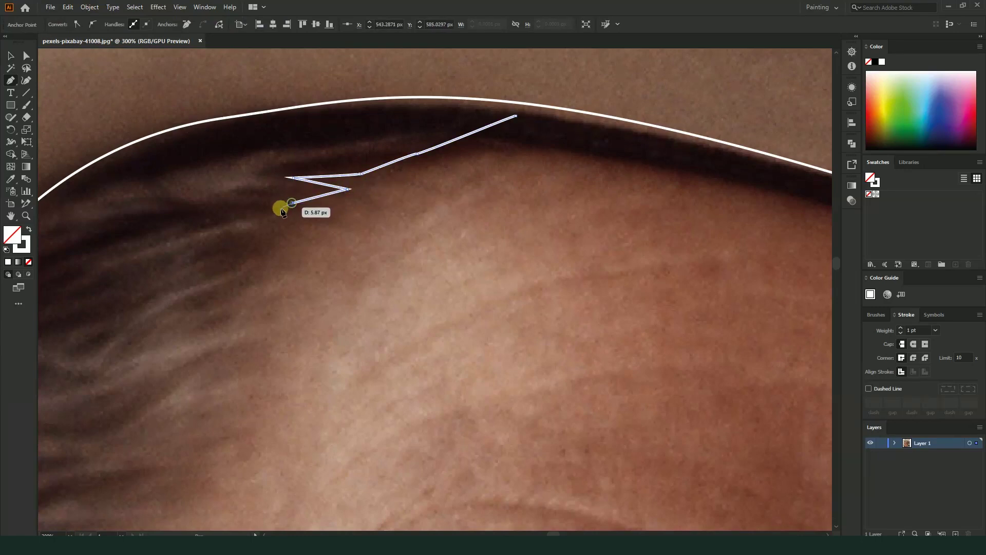
left_click_drag(279, 218, 305, 215)
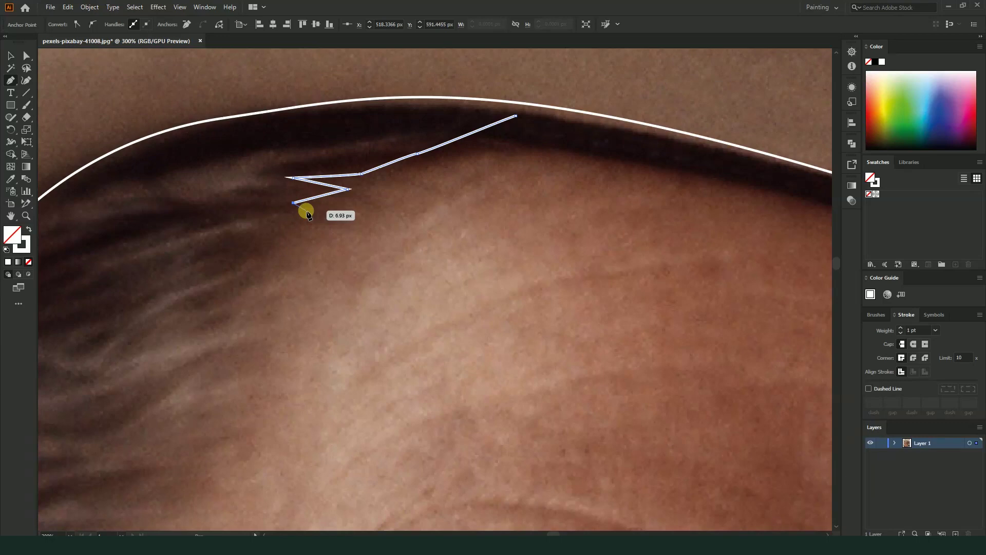
scroll(275, 242, "down", 2)
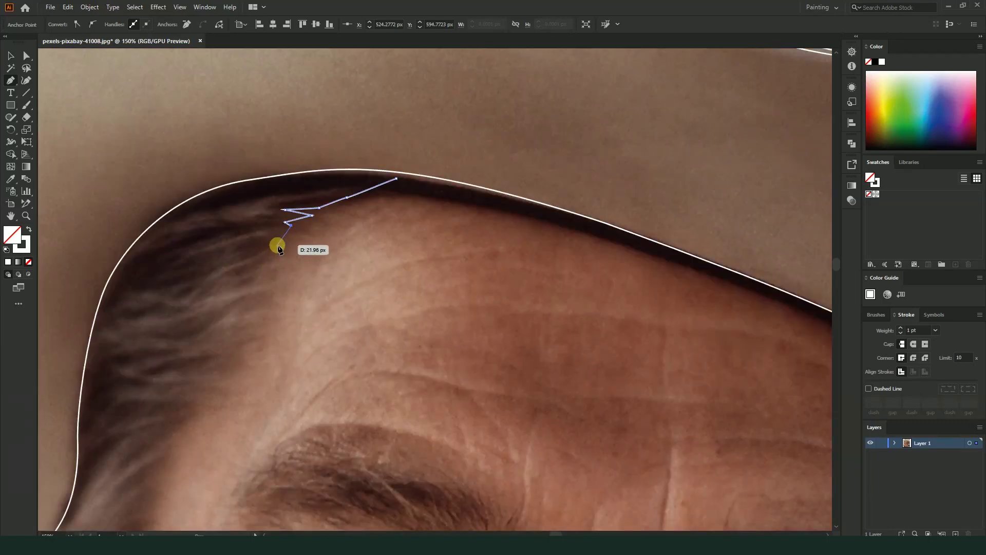
left_click_drag(278, 241, 270, 249)
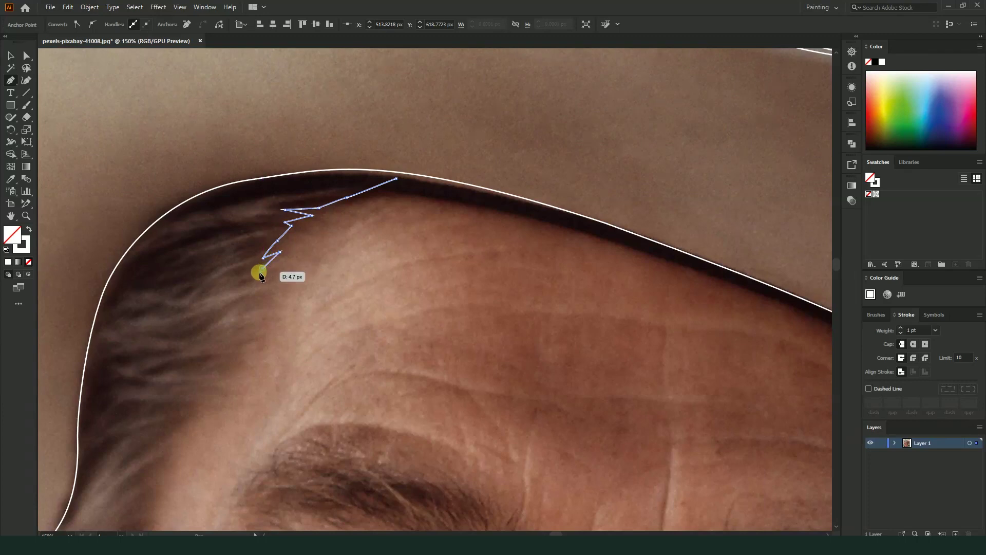
mouse_move(254, 283)
left_mouse_down()
mouse_move(276, 283)
mouse_move(255, 286)
mouse_move(266, 291)
mouse_move(252, 326)
left_mouse_up()
left_click(267, 309)
left_click(261, 324)
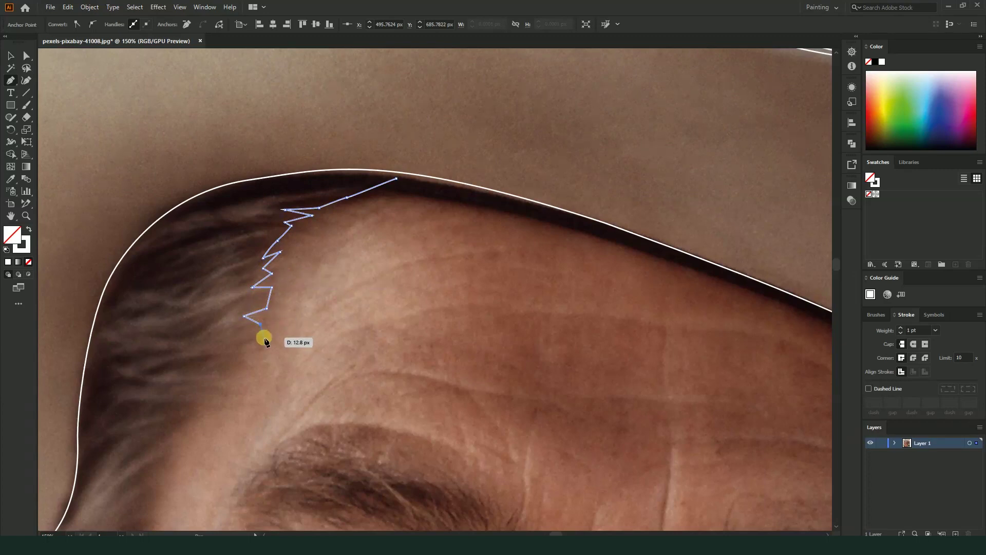
mouse_move(237, 344)
left_mouse_down()
mouse_move(247, 356)
mouse_move(226, 380)
left_mouse_up()
- Extend the zigzag hairline further down toward the temple
scroll(244, 351, "down", 2)
scroll(244, 351, "down", 2)
scroll(220, 378, "up", 2)
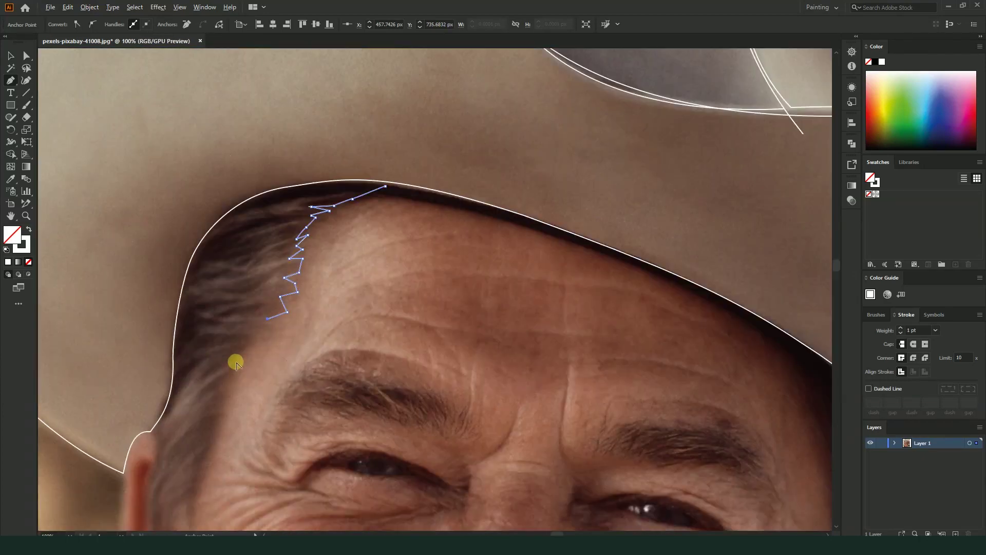
left_click_drag(270, 331, 264, 341)
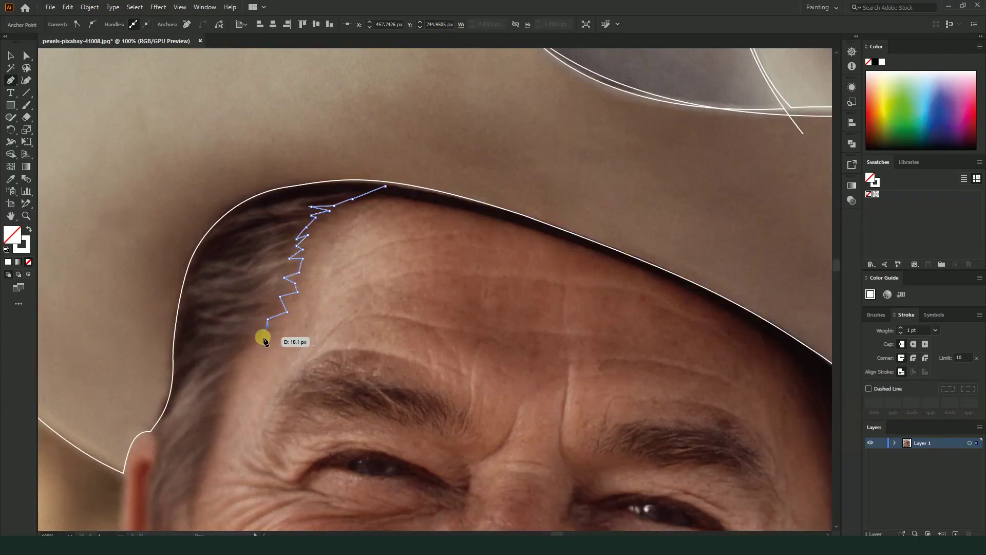
left_click(268, 334)
left_click_drag(252, 335, 229, 395)
left_click(239, 355)
left_click(226, 409)
- Finish the hairline with a last few points and a curved final segment at the temple
mouse_move(219, 455)
left_mouse_down()
mouse_move(257, 300)
mouse_move(249, 308)
left_mouse_up()
left_click(241, 325)
left_click(236, 345)
left_click_drag(229, 366, 230, 379)
scroll(231, 379, "down", 1)
scroll(216, 380, "down", 1)
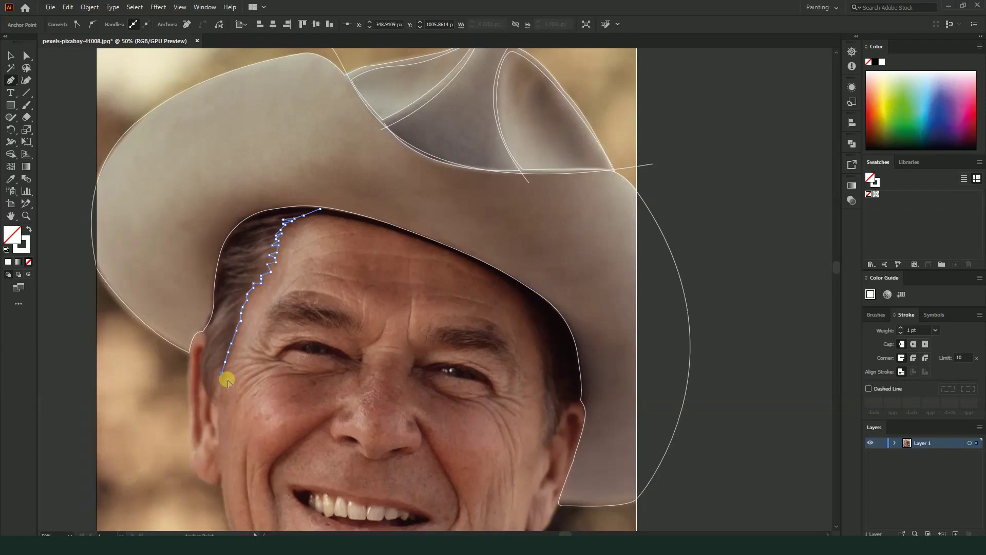
- Extend the left hair path down past the temple and around the back of the ear
scroll(227, 381, "up", 1)
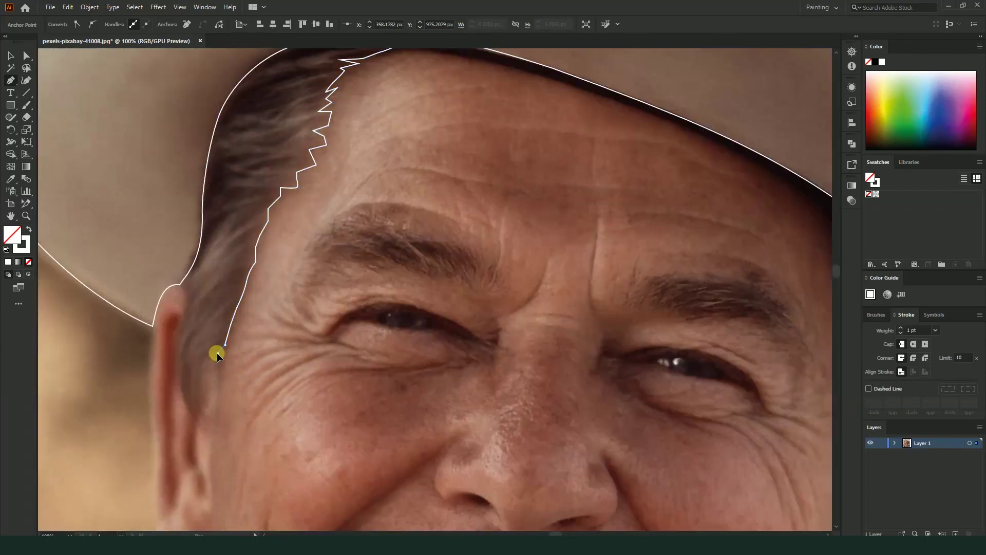
mouse_move(203, 370)
left_mouse_down()
mouse_move(202, 403)
mouse_move(215, 426)
mouse_move(199, 425)
mouse_move(214, 428)
left_mouse_up()
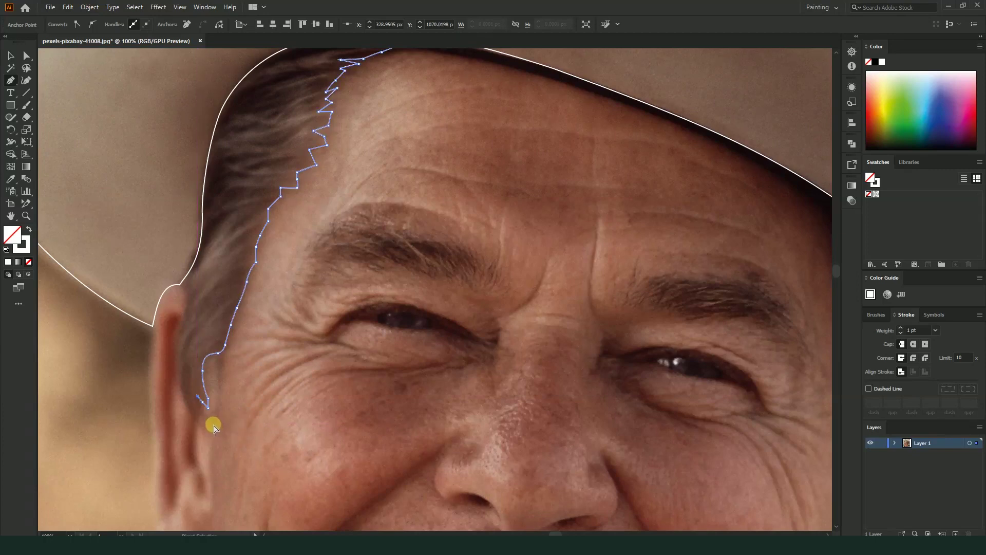
mouse_move(213, 426)
left_mouse_down()
mouse_move(221, 430)
mouse_move(200, 415)
left_mouse_up()
left_click(207, 426)
left_click(200, 417)
left_click_drag(204, 430, 205, 427)
left_click(202, 427)
left_click_drag(182, 386, 186, 292)
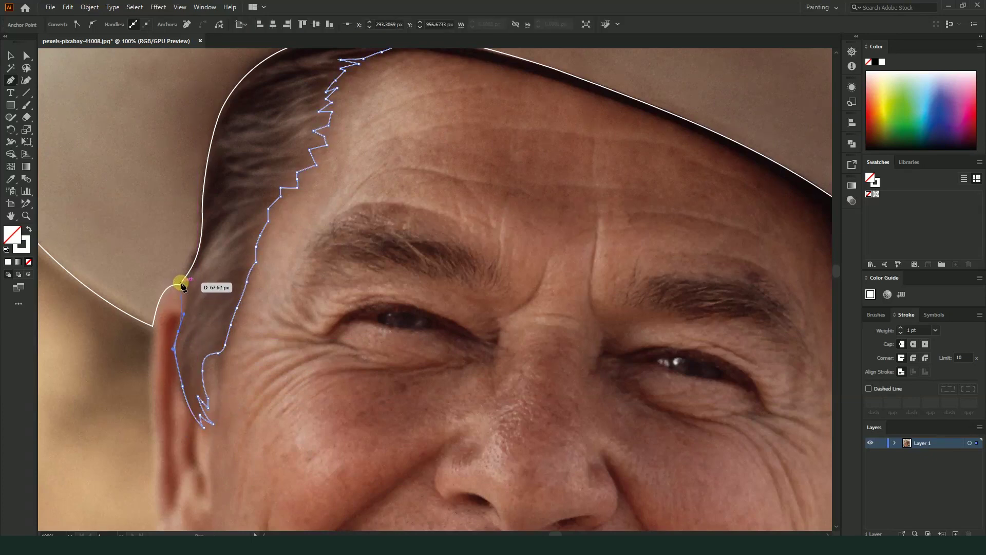
left_click_drag(179, 282, 169, 272)
- Run the path up along the hat brim and close it smoothly on its starting anchor
key("ctrl+minus")
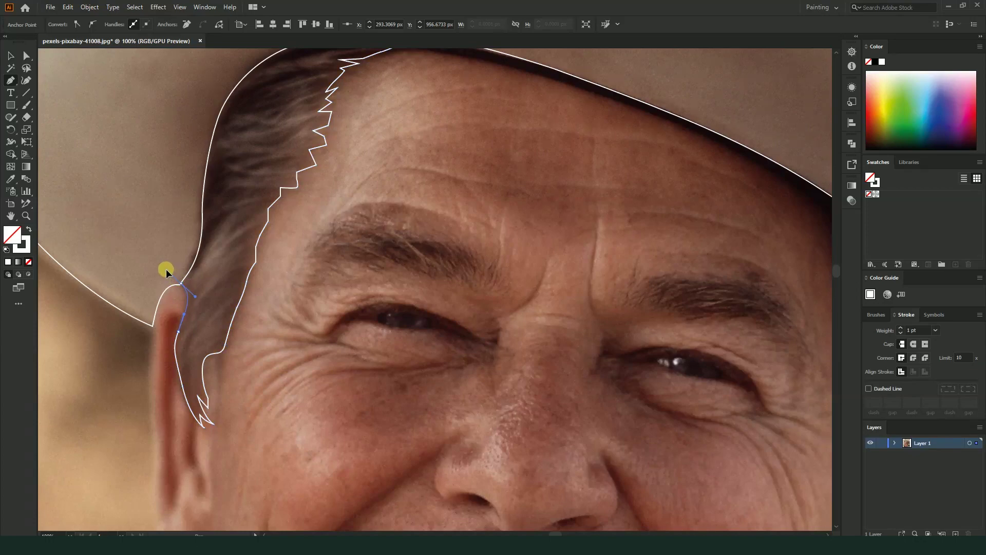
key("ctrl+minus")
key("ctrl+plus")
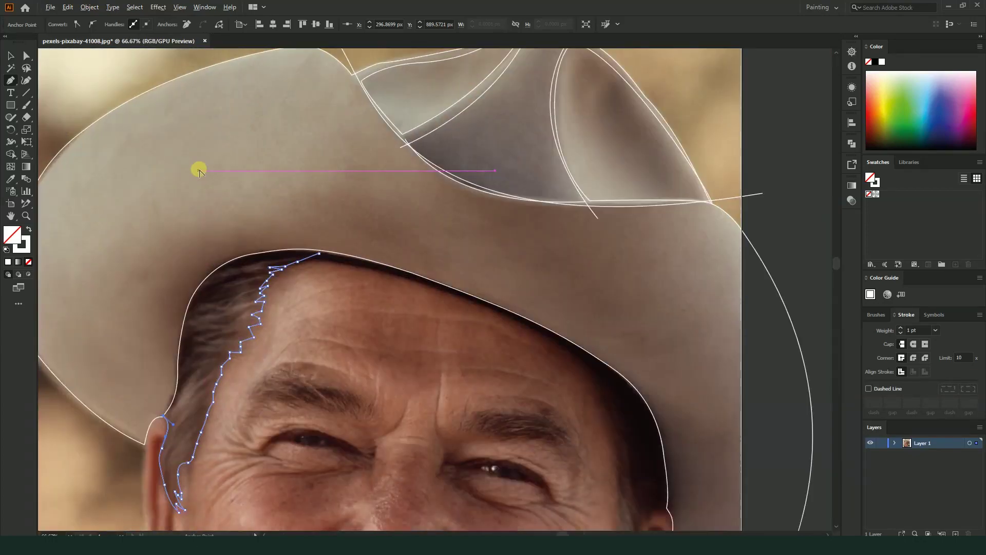
key("ctrl+minus")
key("ctrl+plus")
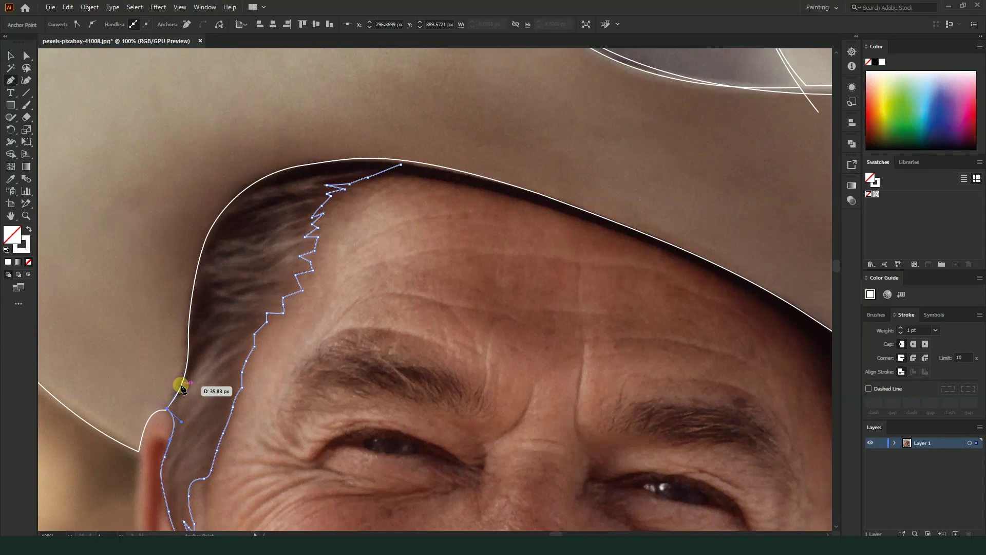
mouse_move(175, 401)
left_mouse_down()
mouse_move(188, 264)
mouse_move(208, 211)
mouse_move(276, 164)
mouse_move(344, 149)
left_mouse_up()
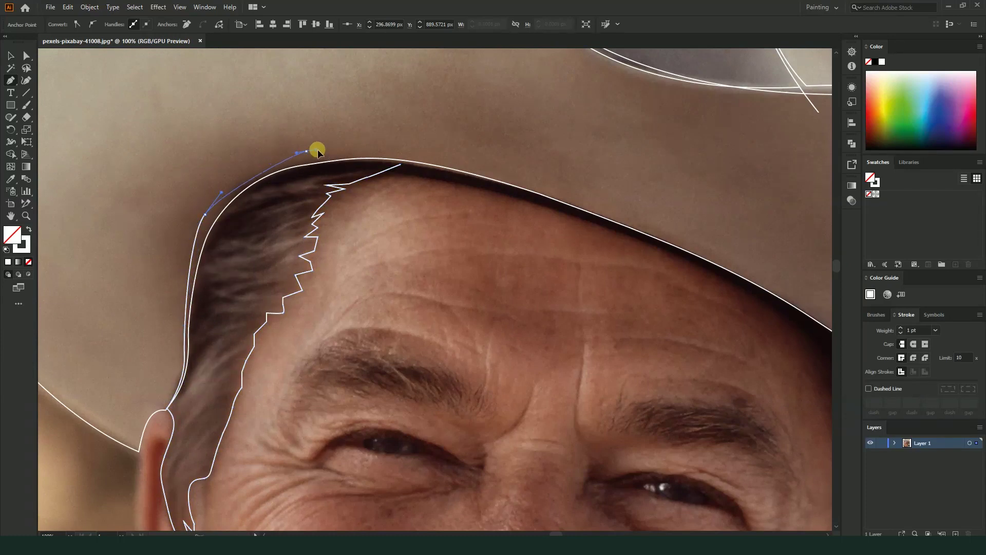
left_click_drag(401, 163, 406, 177)
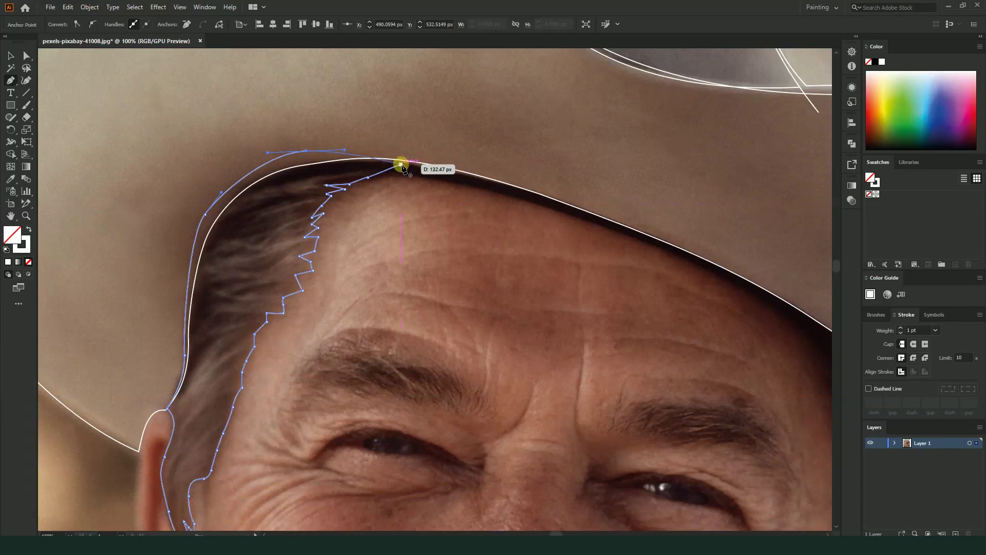
scroll(405, 180, "up", 3)
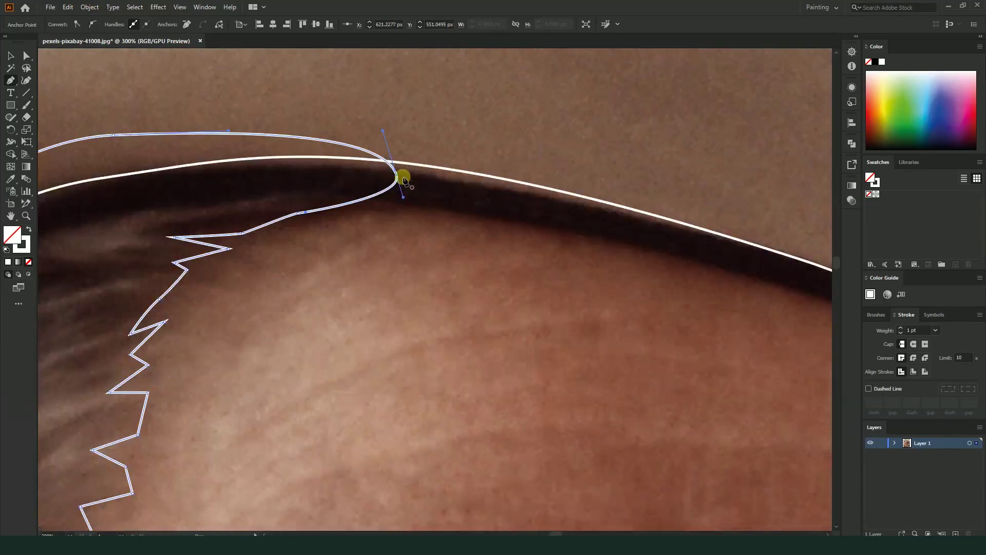
left_click_drag(403, 197, 403, 188)
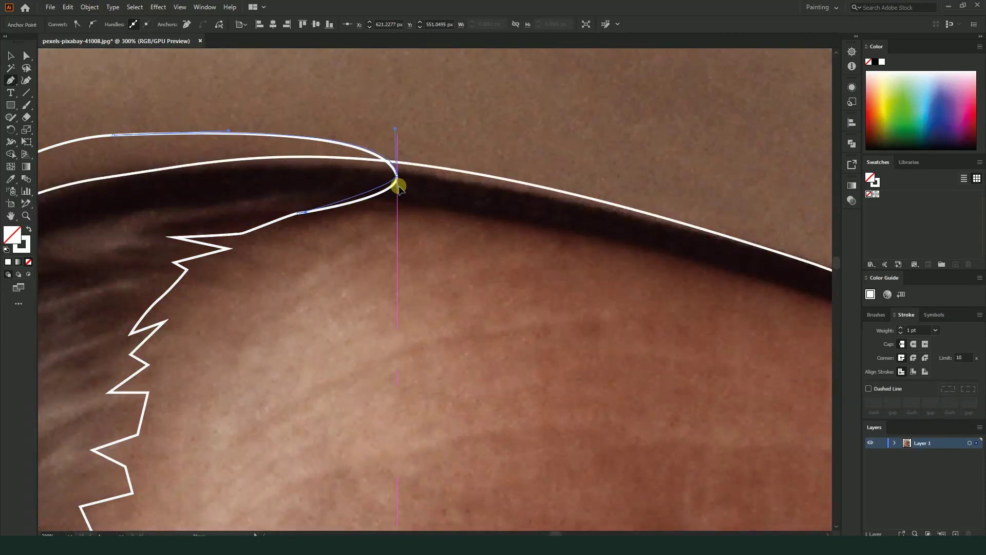
- Review the new path in the Layer 1 list, then switch to the Selection tool
scroll(374, 184, "down", 3)
scroll(374, 183, "down", 2)
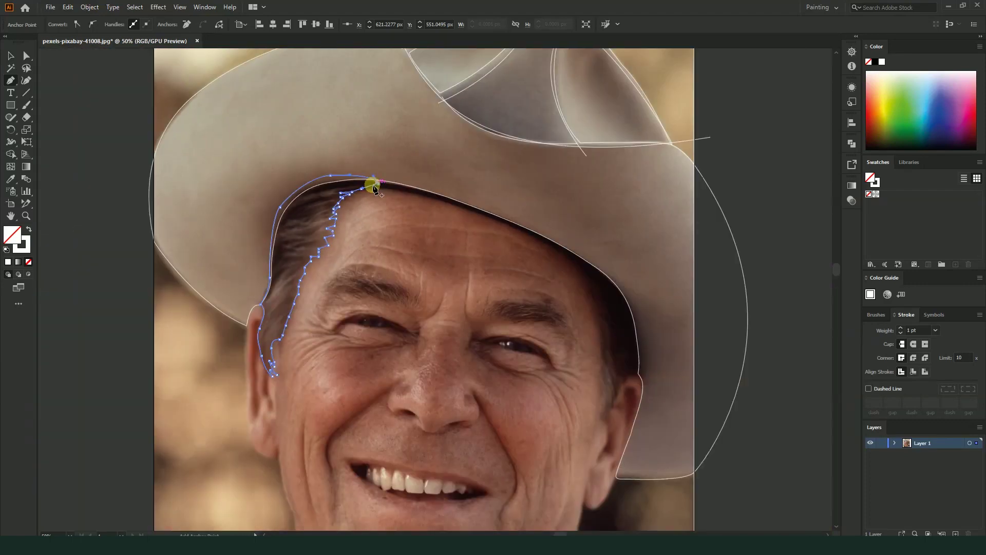
left_click(894, 443)
left_click(894, 443)
left_click(894, 443)
scroll(273, 216, "down", 2)
left_click(9, 55)
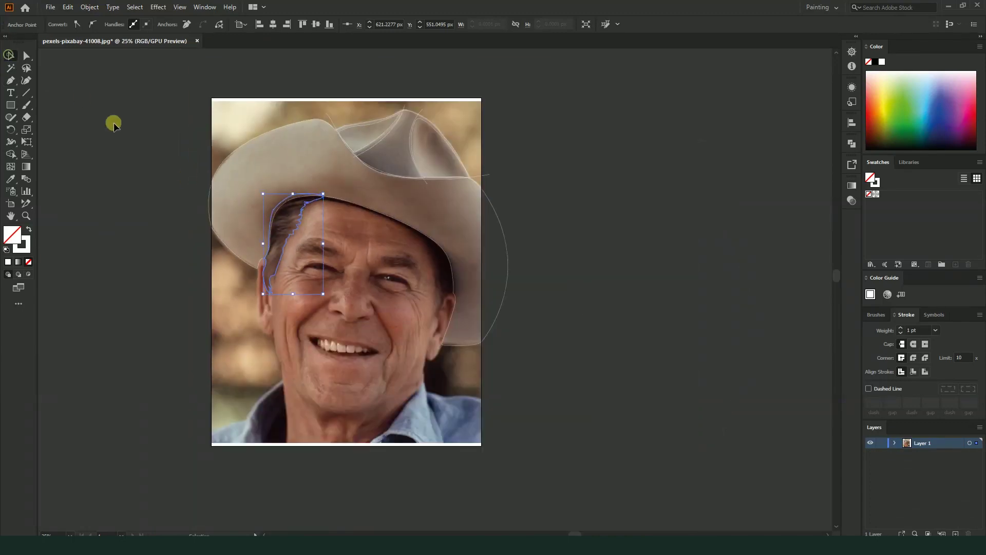
- Deselect and inspect the left hair shape, then pan to bring the face into view
left_click(117, 132)
scroll(272, 214, "up", 2)
scroll(273, 214, "up", 2)
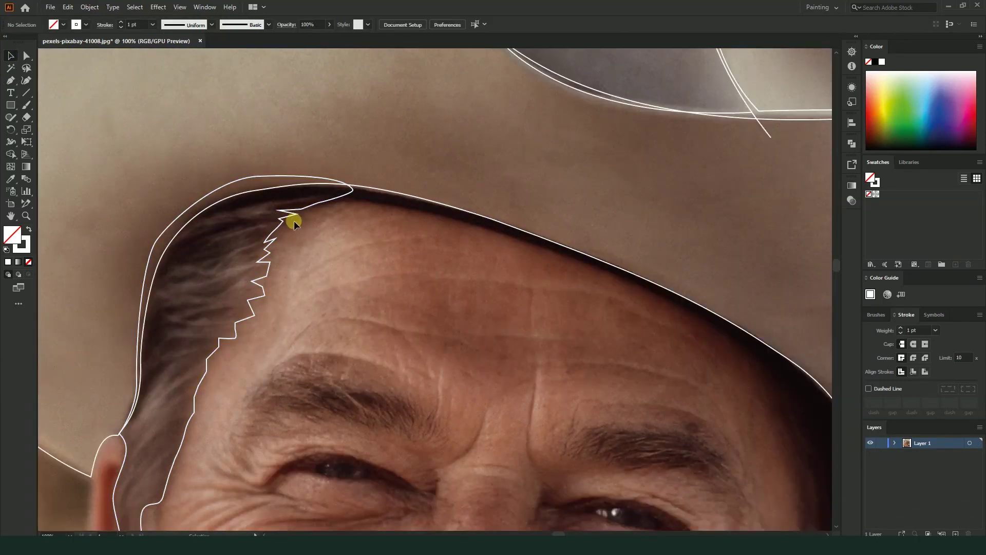
scroll(290, 217, "down", 1)
left_click(286, 214)
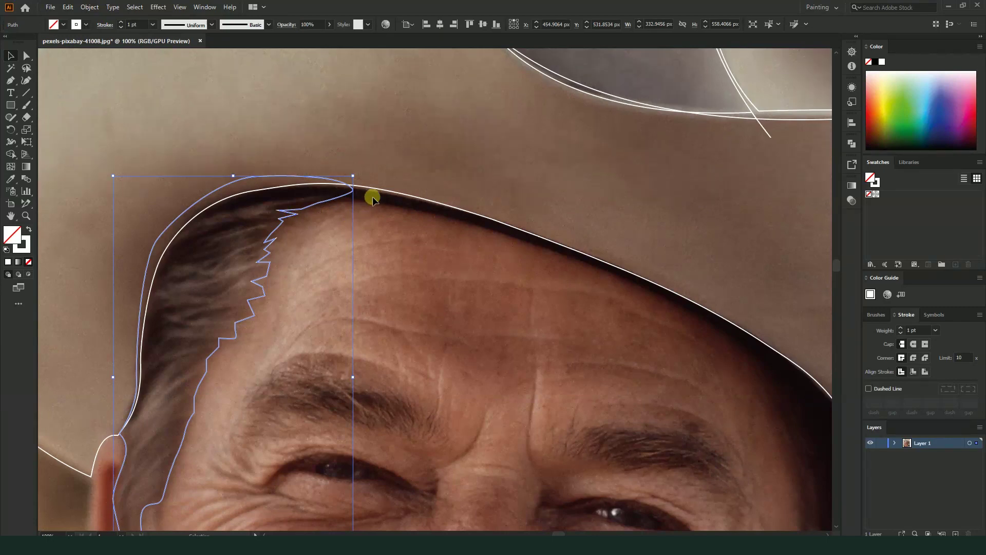
scroll(370, 198, "down", 1)
left_click(788, 312)
left_click_drag(788, 312, 671, 220)
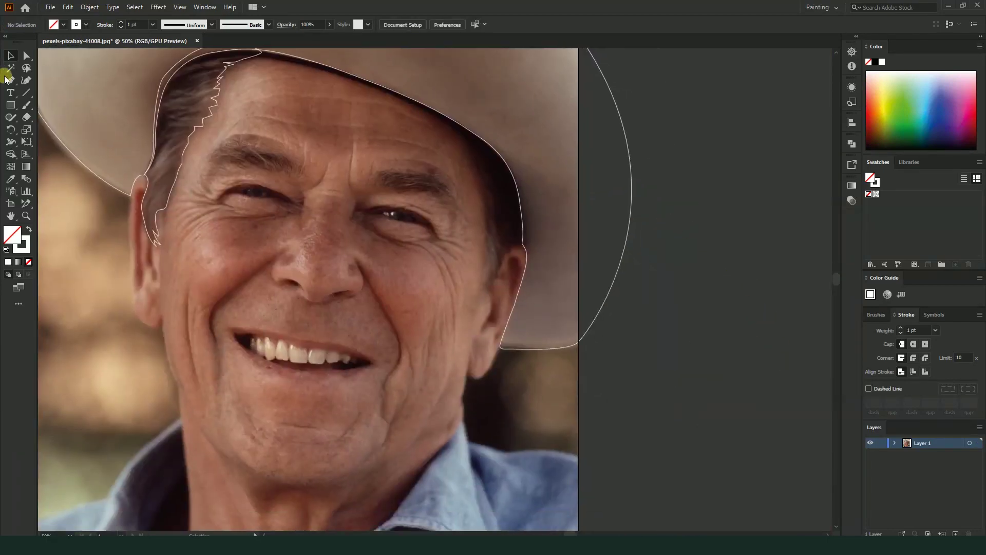
scroll(500, 213, "up", 2)
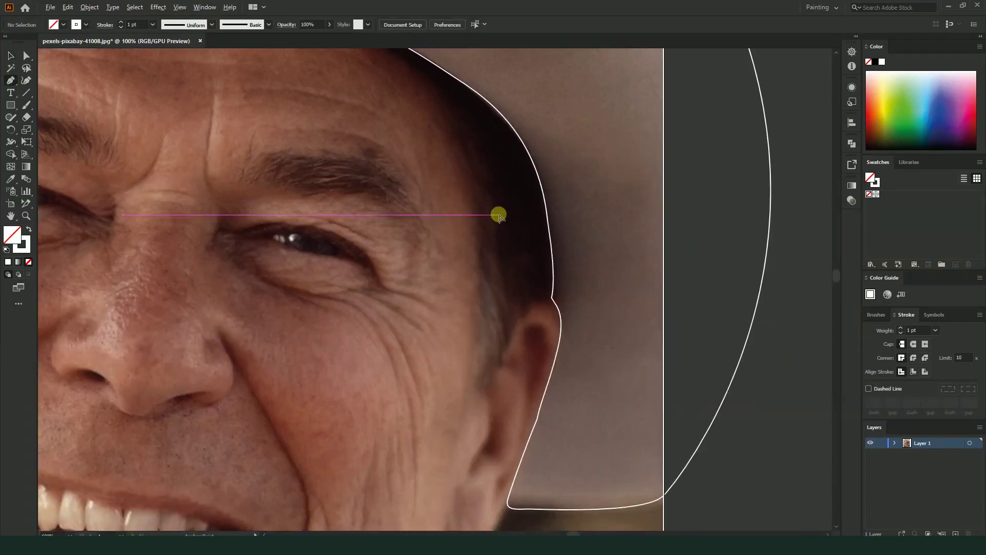
scroll(502, 213, "down", 2)
scroll(479, 168, "up", 1)
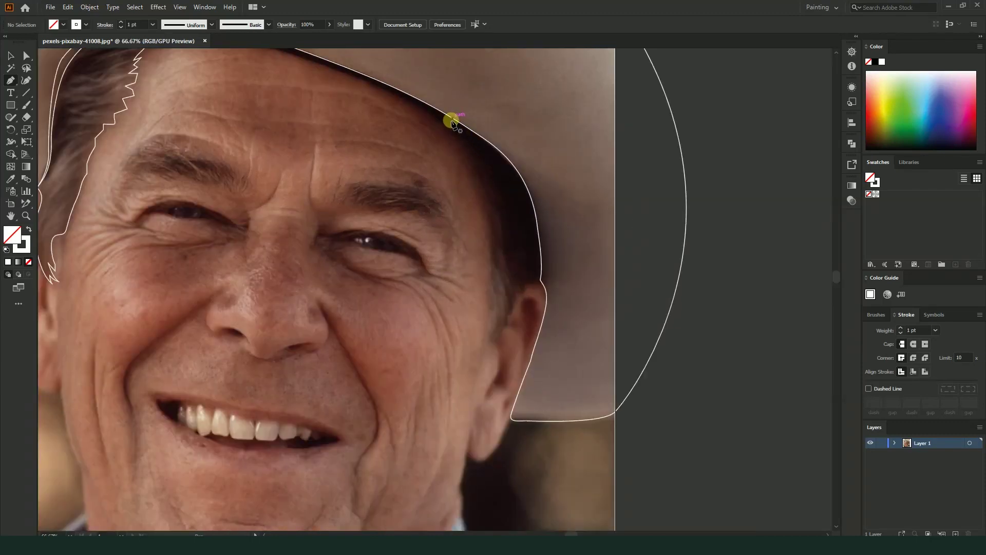
- Trace the right hairline from the brim down to the top of the right ear
left_click_drag(460, 145, 475, 154)
scroll(476, 169, "up", 2)
left_click_drag(498, 210, 507, 225)
left_click_drag(499, 272, 502, 281)
left_click_drag(514, 323, 525, 355)
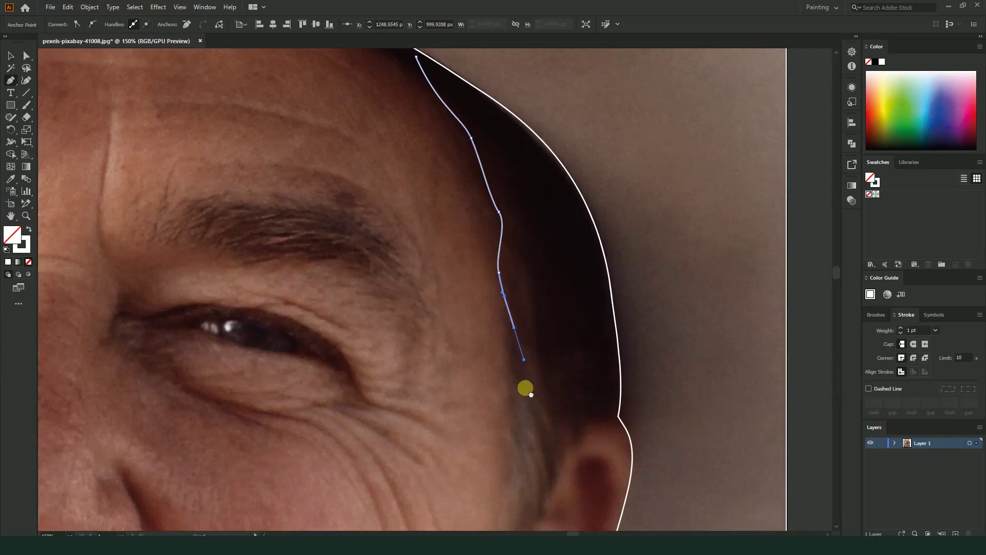
scroll(524, 387, "down", 3)
left_click_drag(522, 261, 516, 254)
left_click_drag(515, 297, 515, 369)
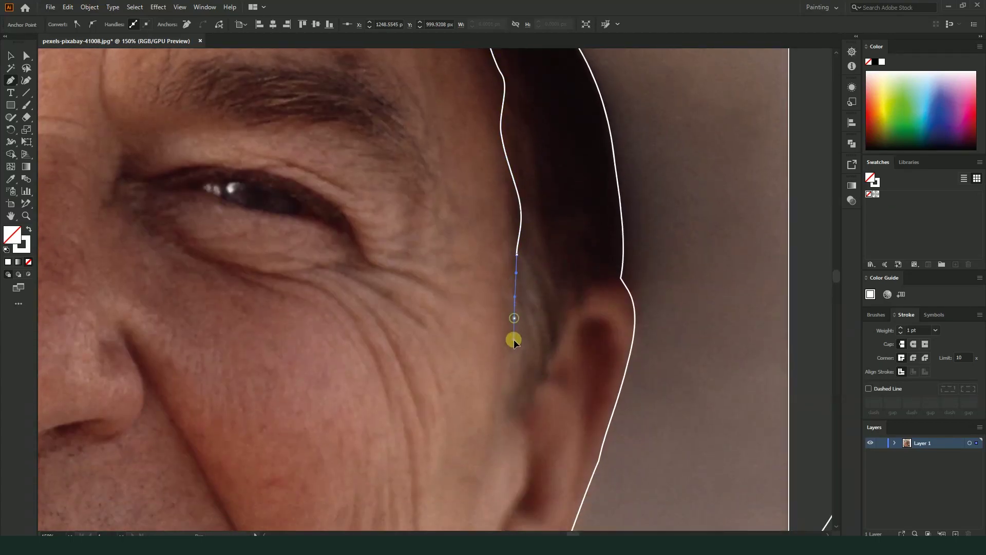
scroll(514, 385, "down", 2)
left_click(508, 407)
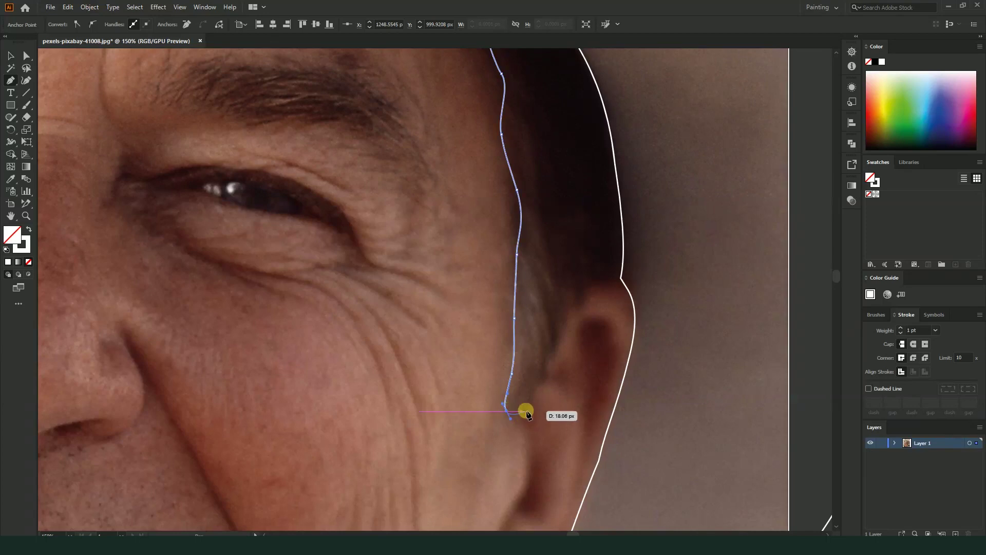
scroll(517, 410, "down", 2)
scroll(516, 413, "up", 3)
mouse_move(516, 385)
left_mouse_down()
mouse_move(563, 271)
mouse_move(592, 264)
left_mouse_up()
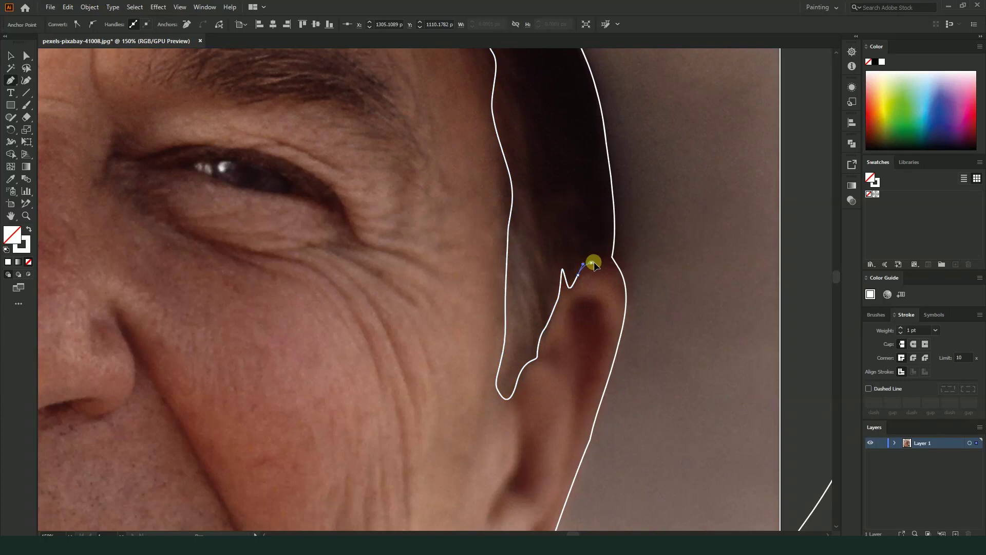
- Continue the right hair path up the inside of the hat brim back to its start
key("ctrl+0")
scroll(589, 240, "up", 3)
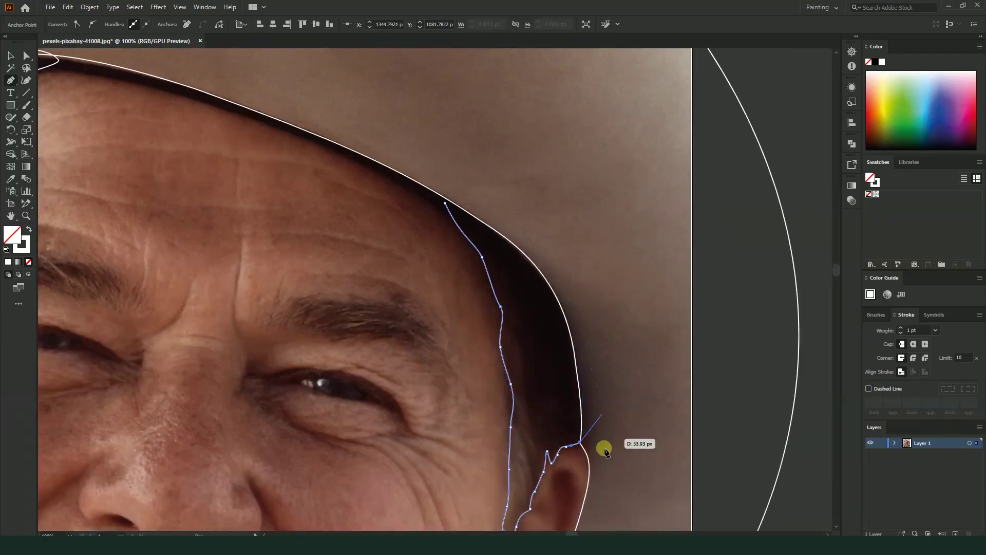
left_click(588, 438)
left_click(586, 410)
left_click(585, 382)
left_click(561, 271)
left_click(531, 239)
left_click(444, 186)
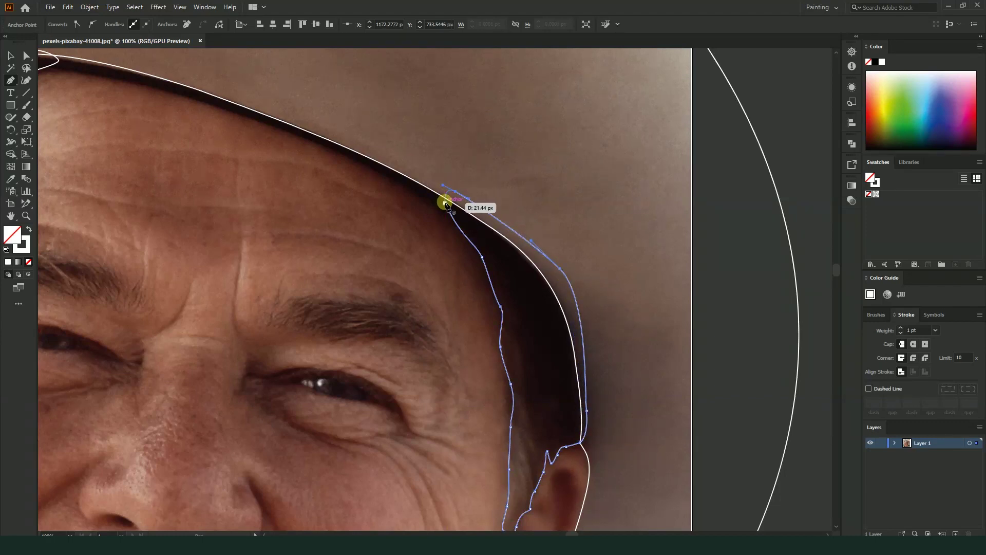
scroll(445, 204, "down", 4)
scroll(396, 183, "up", 2)
scroll(396, 184, "up", 1)
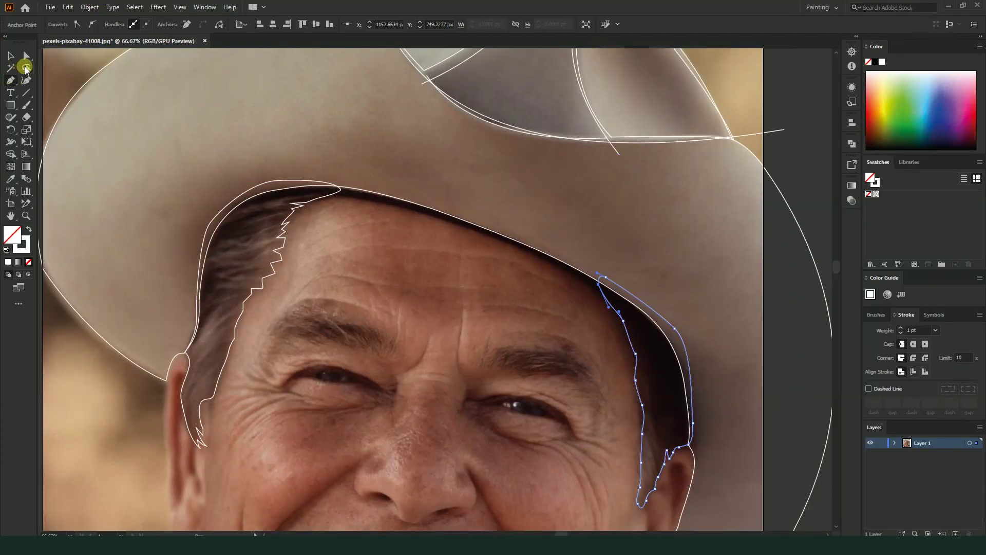
scroll(59, 104, "down", 1)
scroll(177, 223, "down", 1)
- Deselect the finished right hair outline and return to the Pen tool
left_click(8, 54)
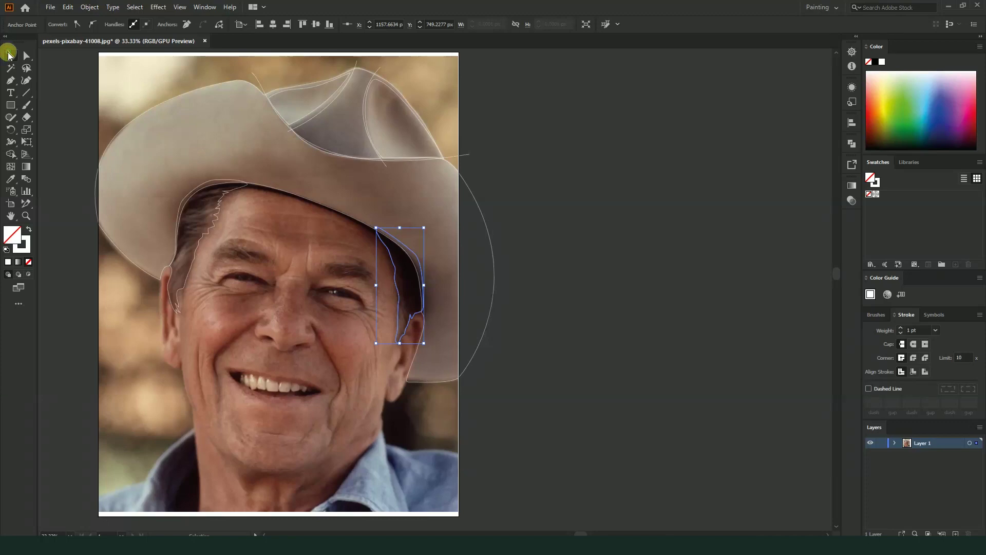
left_click(258, 149)
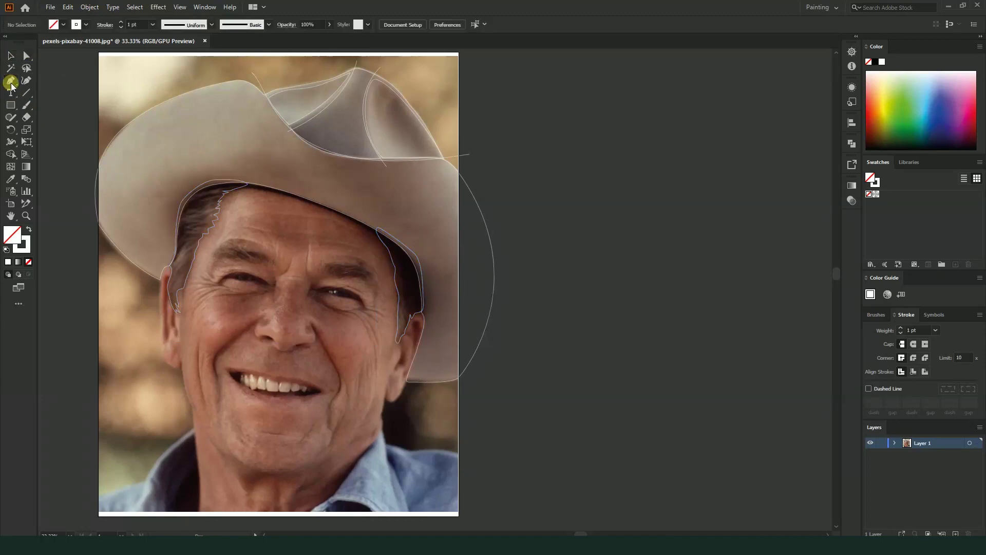
left_click(10, 82)
scroll(254, 197, "up", 1)
scroll(285, 198, "up", 3)
scroll(242, 165, "down", 2)
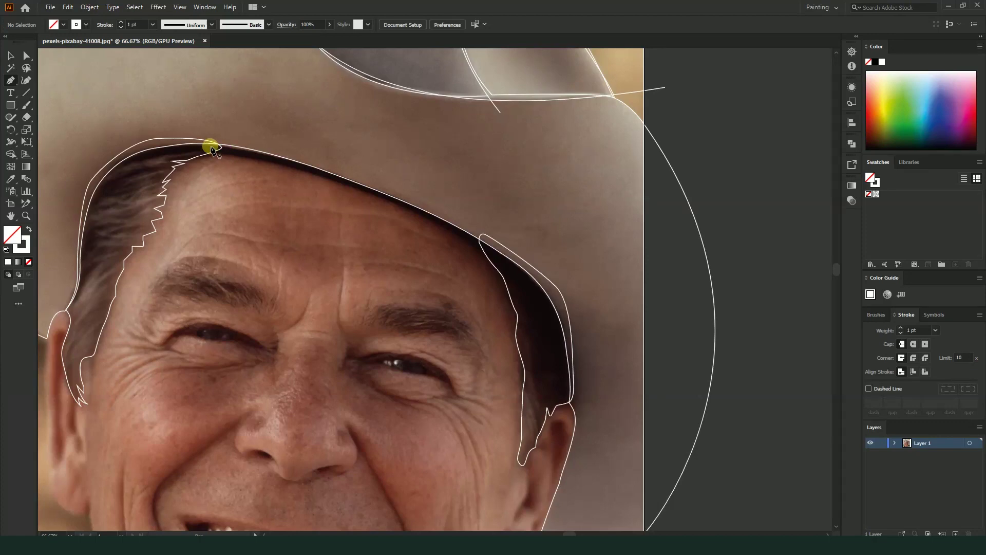
- Start the brim band at its left end and curve it to where the brim meets the right hair
scroll(263, 166, "up", 1)
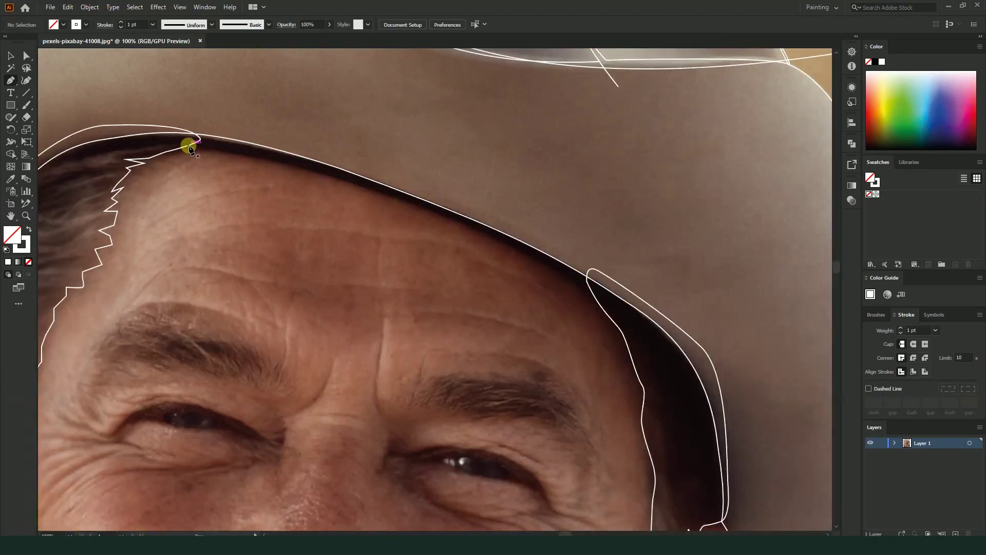
left_click_drag(205, 147, 205, 147)
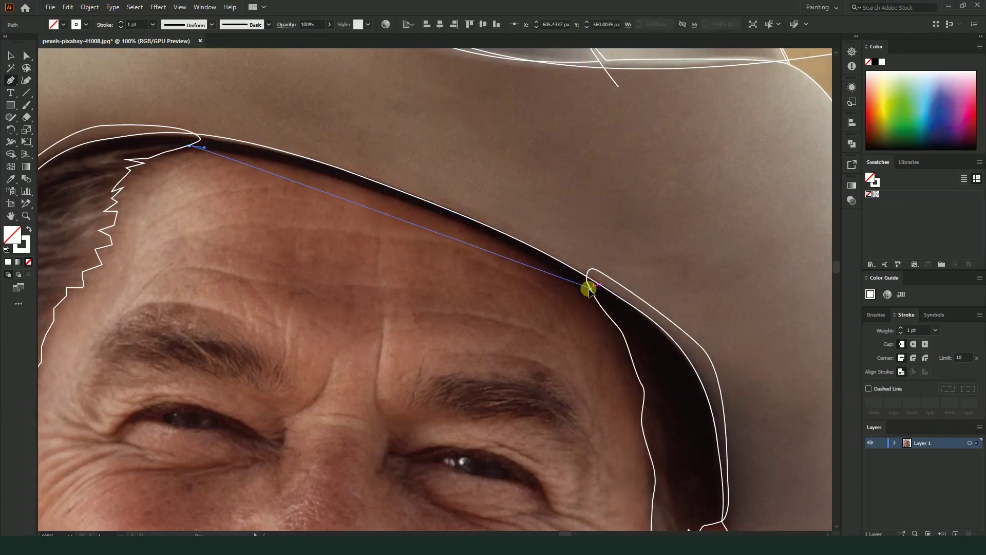
left_click_drag(588, 286, 733, 383)
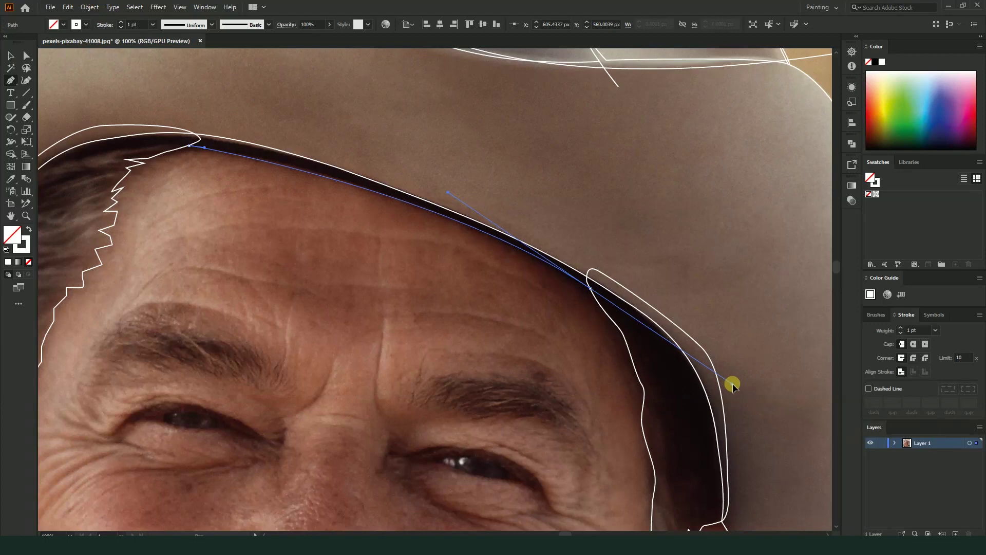
left_click(590, 289)
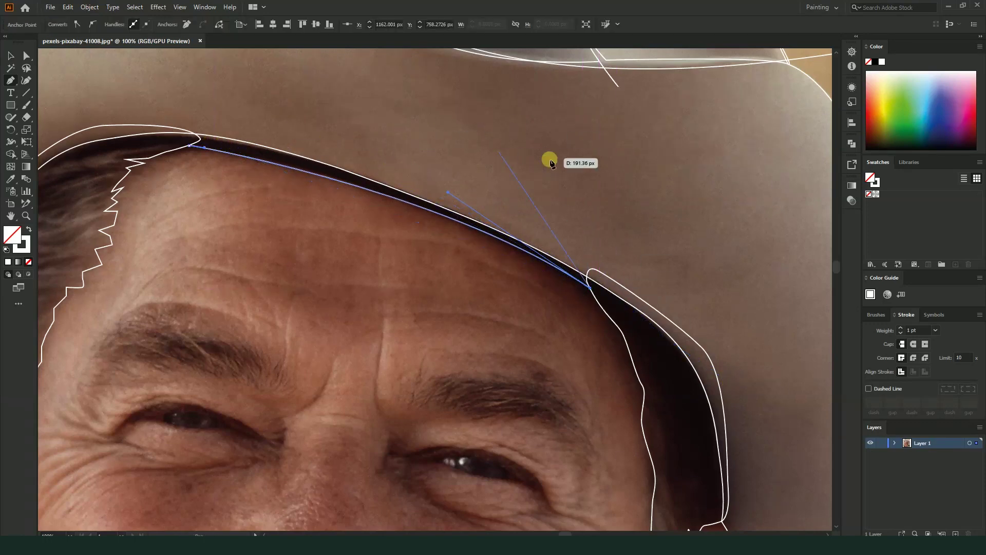
left_click_drag(588, 261, 558, 227)
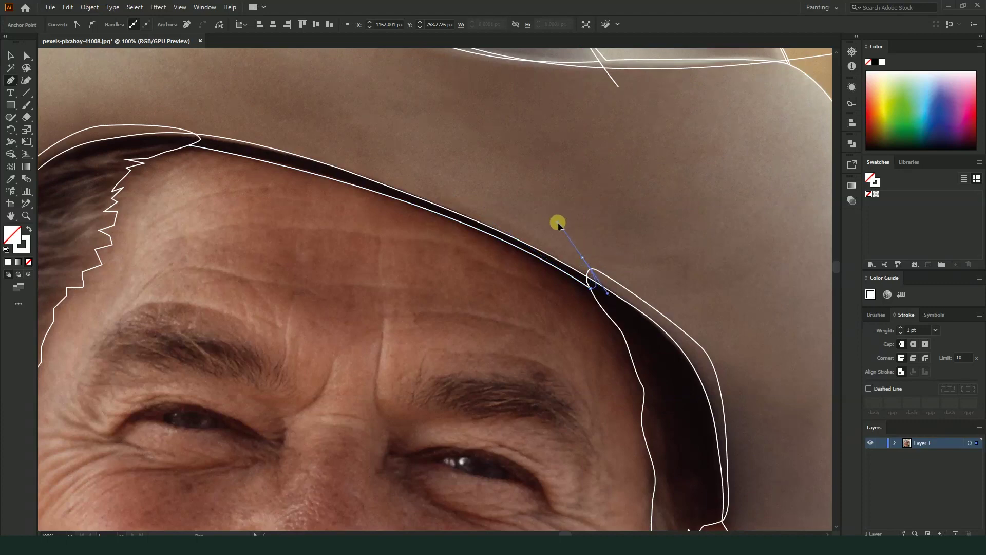
left_click_drag(558, 226, 554, 226)
- Draw the return curve back left and close the brim band smoothly on its start point
mouse_move(201, 127)
left_mouse_down()
mouse_move(124, 118)
mouse_move(56, 126)
left_mouse_up()
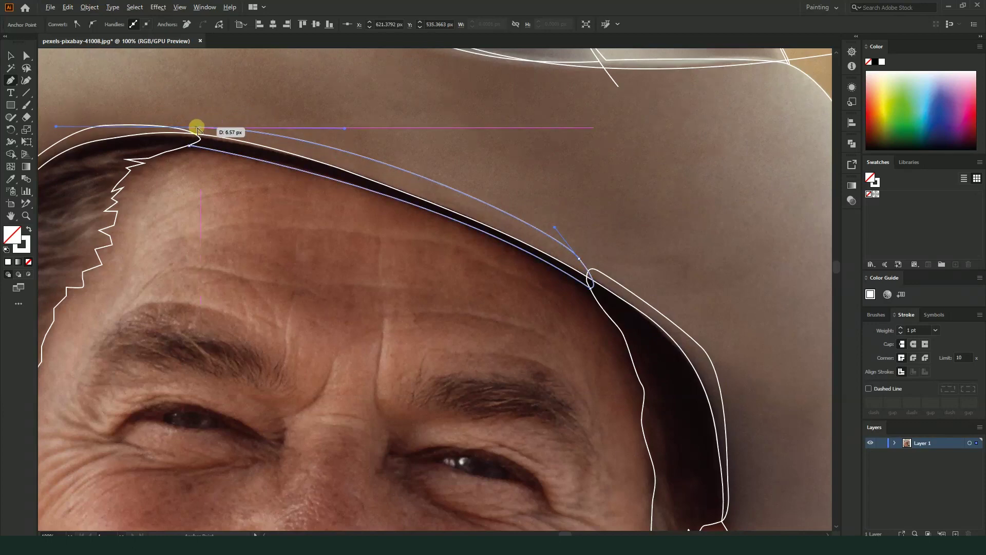
left_click_drag(190, 146, 196, 156)
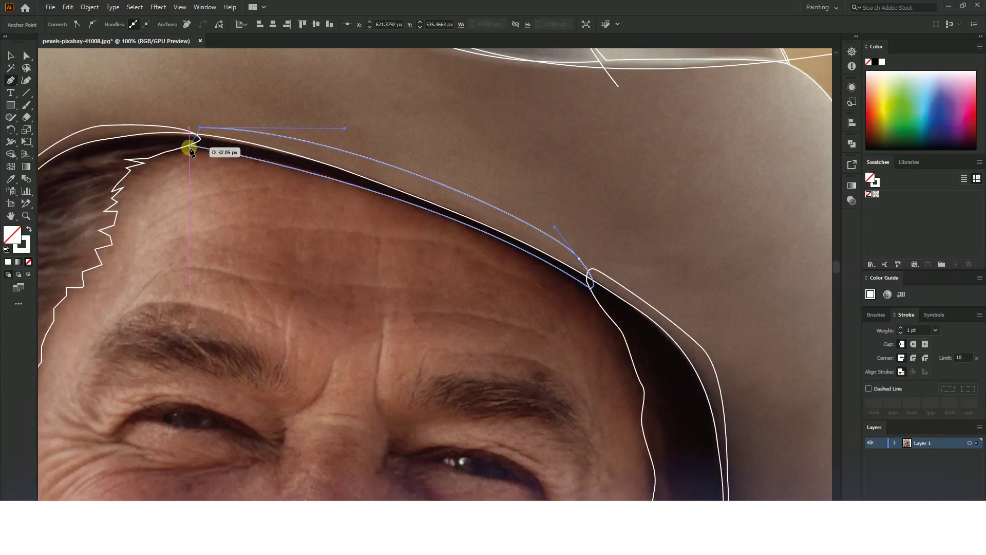
left_click_drag(196, 157, 190, 148)
key("ctrl+minus")
key("ctrl+minus")
key("ctrl+minus")
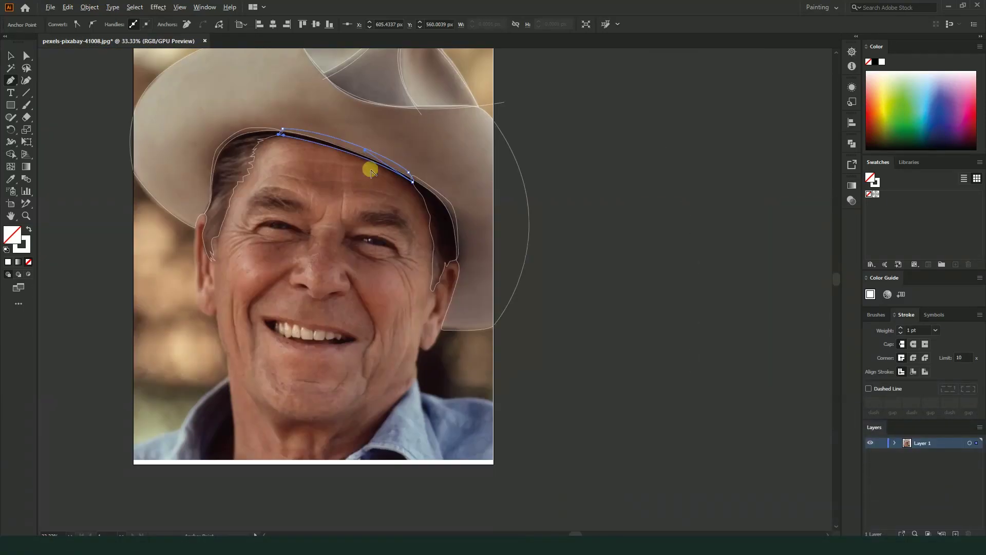
scroll(380, 242, "down", 2)
scroll(355, 129, "up", 1, "alt")
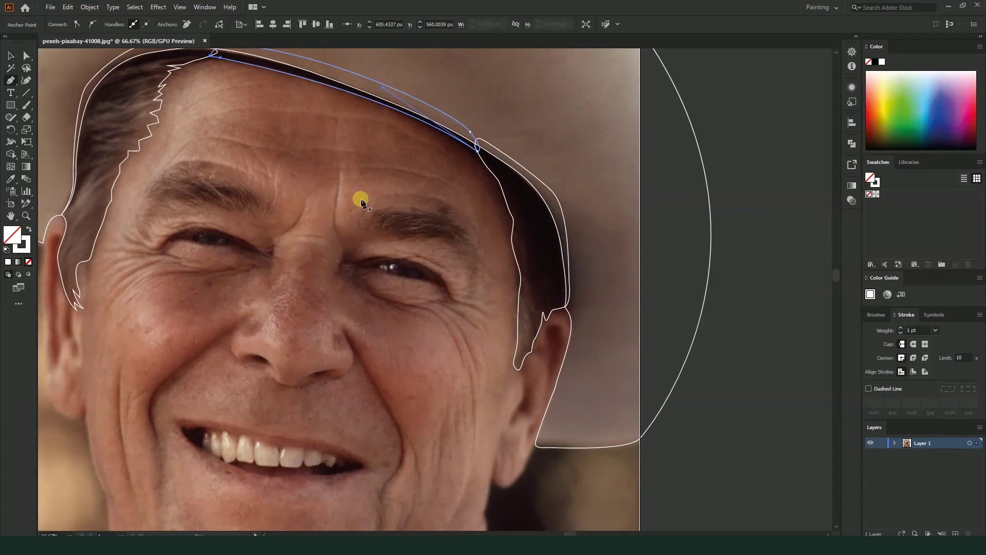
scroll(367, 201, "down", 1, "alt")
scroll(363, 198, "down", 1, "alt")
left_click_drag(285, 292, 286, 272)
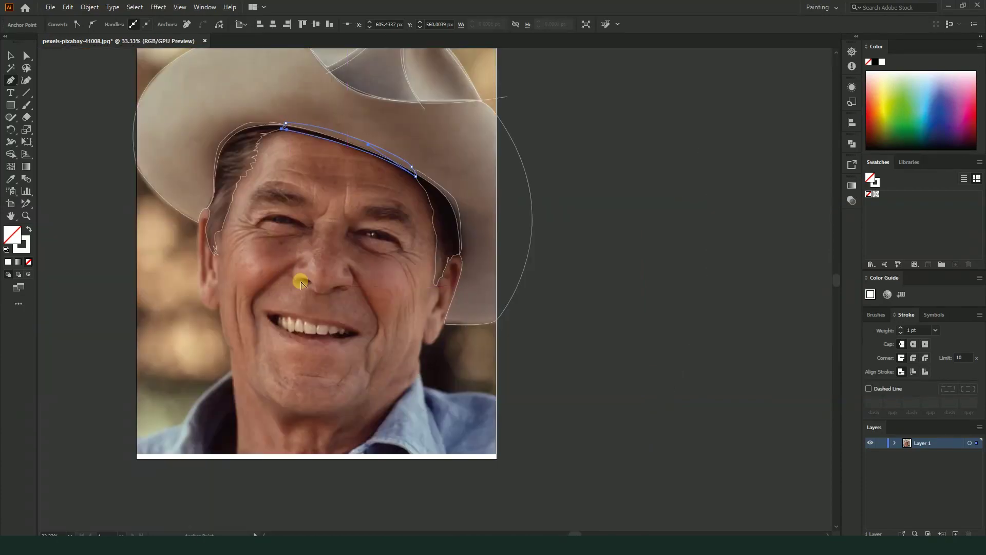
scroll(301, 284, "up", 1, "alt")
scroll(330, 254, "up", 1, "alt")
scroll(244, 226, "up", 1, "alt")
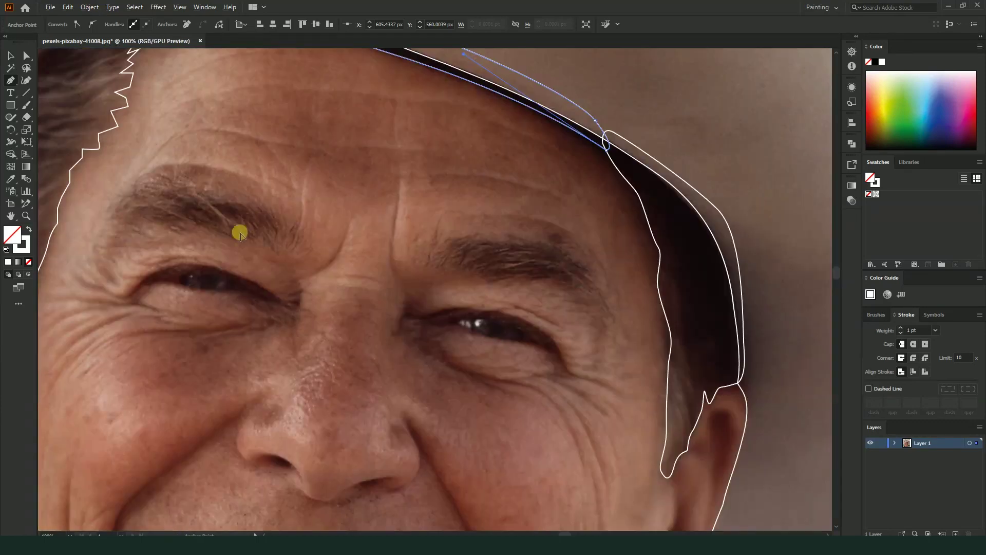
scroll(112, 243, "up", 1, "alt")
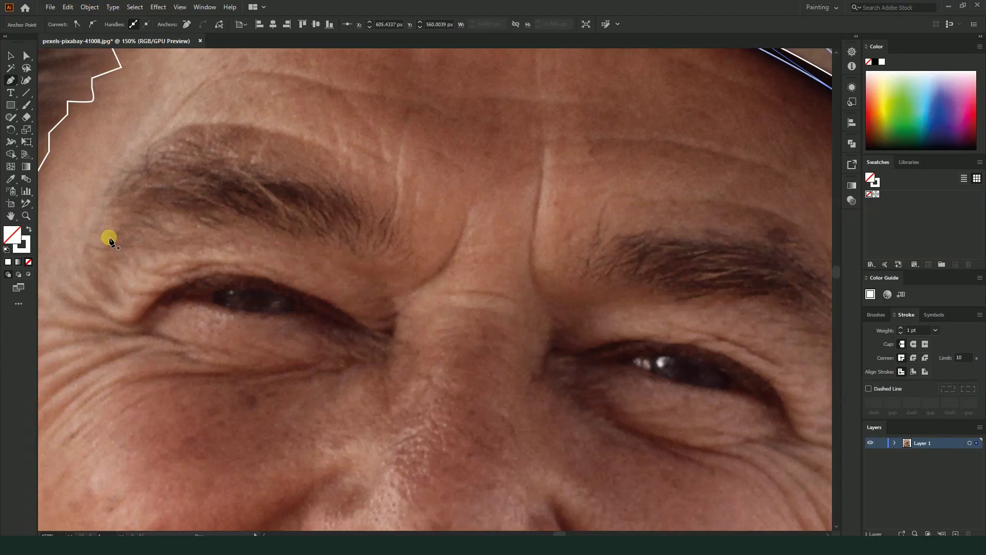
- Outline the left eyebrow's lower edge from its outer end to a curved inner end
left_click(131, 224)
left_click(156, 219)
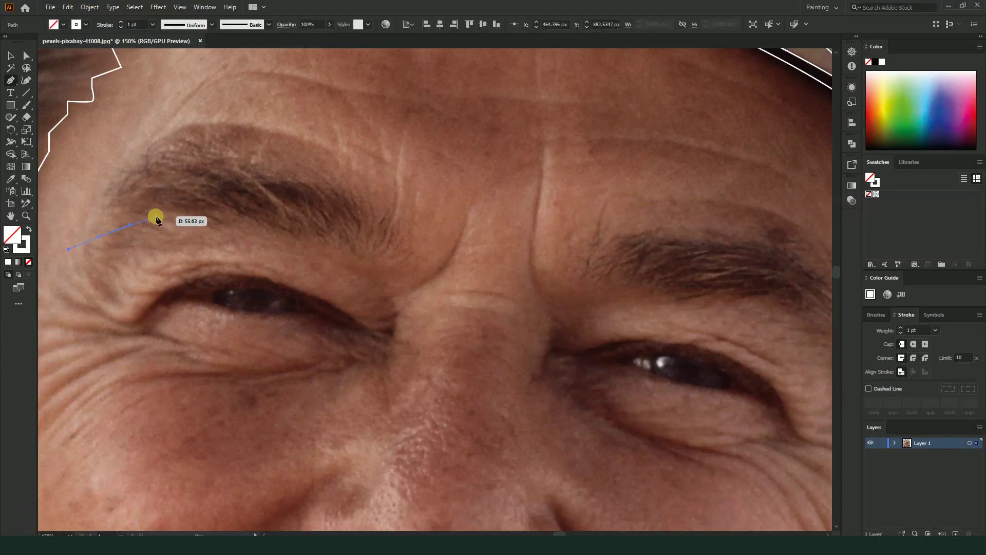
mouse_move(163, 218)
left_mouse_down()
mouse_move(254, 224)
mouse_move(416, 276)
left_mouse_up()
left_click(268, 231)
left_click(278, 234)
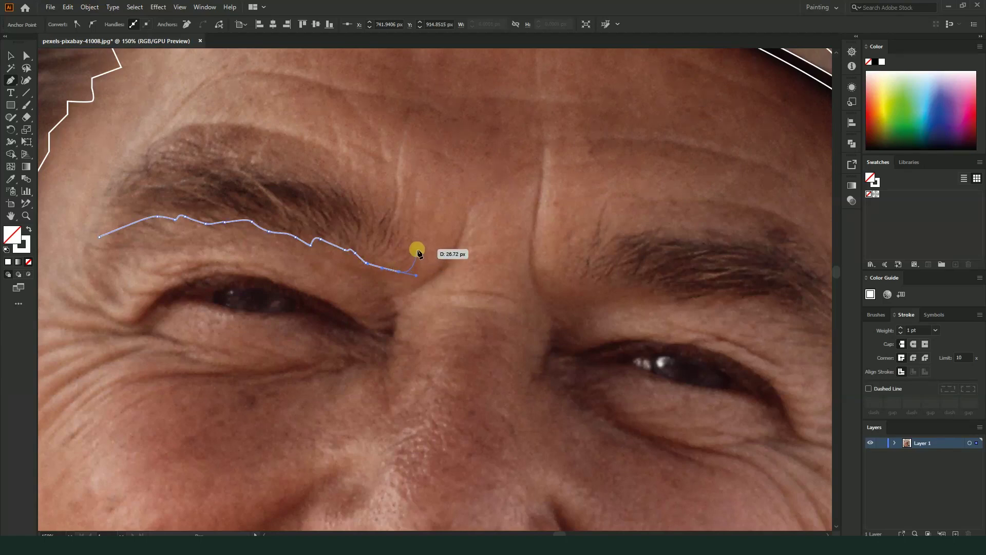
mouse_move(409, 243)
left_mouse_down()
mouse_move(395, 247)
mouse_move(389, 226)
mouse_move(381, 231)
mouse_move(387, 216)
mouse_move(377, 231)
mouse_move(374, 203)
mouse_move(360, 221)
mouse_move(348, 181)
mouse_move(319, 169)
mouse_move(353, 201)
mouse_move(335, 195)
left_mouse_up()
- Add jagged zigzag points along the eyebrow's top edge for the brow hairs
left_click(292, 161, "ctrl")
mouse_move(289, 160)
left_mouse_down()
mouse_move(341, 202)
mouse_move(288, 168)
mouse_move(303, 187)
mouse_move(246, 165)
left_mouse_up()
left_click(341, 202, "ctrl")
left_click(289, 169, "ctrl")
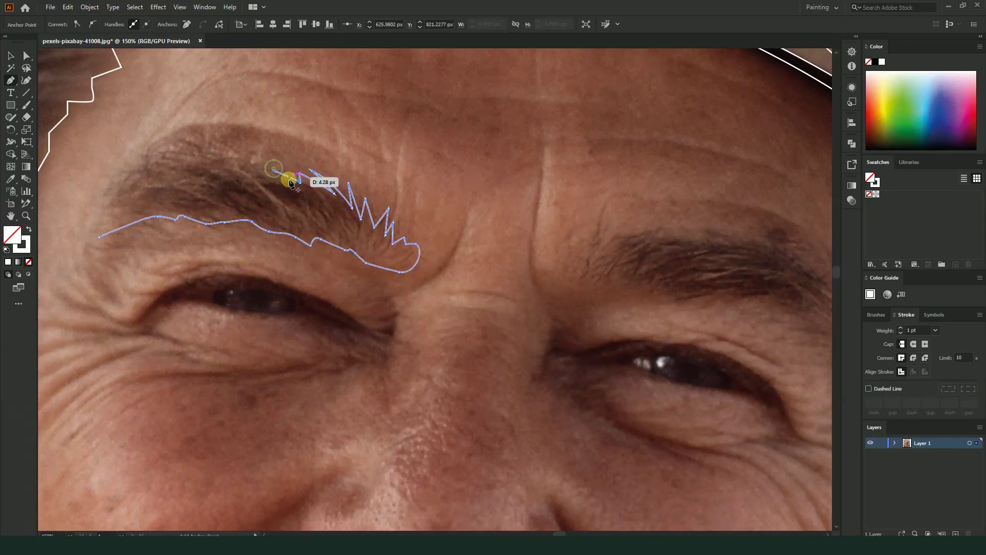
key("ctrl+0")
key("ctrl+1")
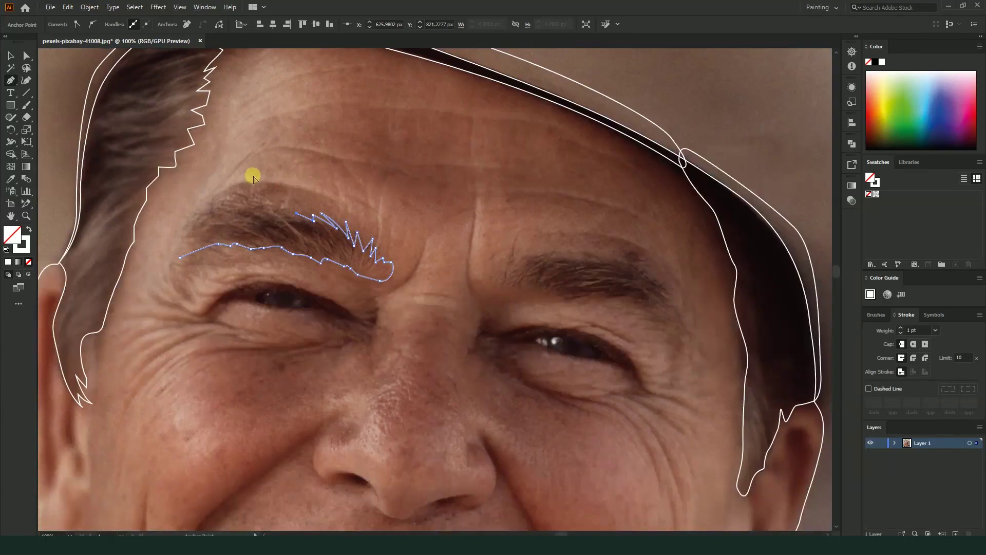
- Carry the brow top to its outer end, close the outline, and deselect it
mouse_move(280, 201)
left_mouse_down()
mouse_move(272, 212)
mouse_move(230, 195)
mouse_move(214, 206)
left_mouse_up()
left_click(186, 222)
mouse_move(179, 237)
left_mouse_down()
mouse_move(171, 261)
mouse_move(194, 260)
left_mouse_up()
scroll(206, 272, "down", 4)
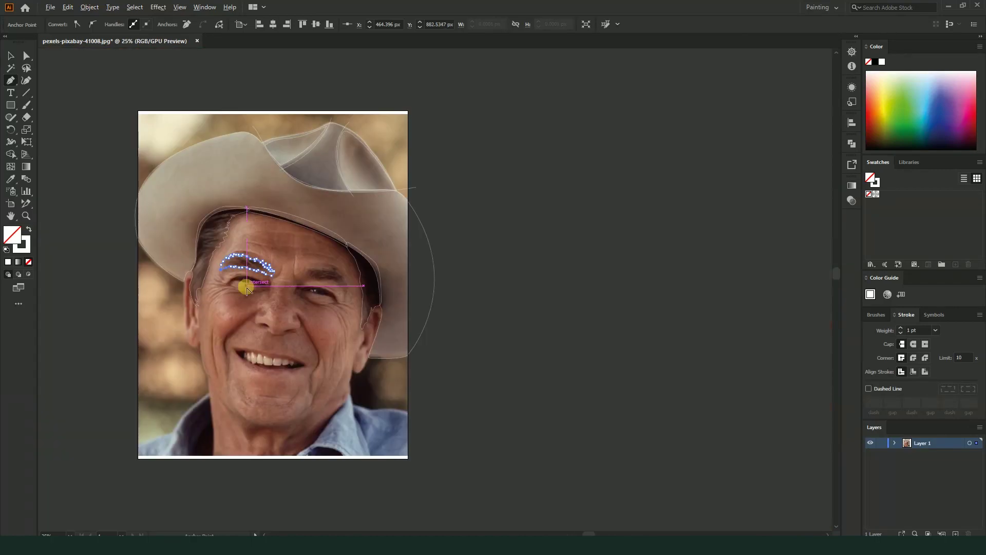
scroll(228, 286, "up", 3)
key("ctrl+shift+a")
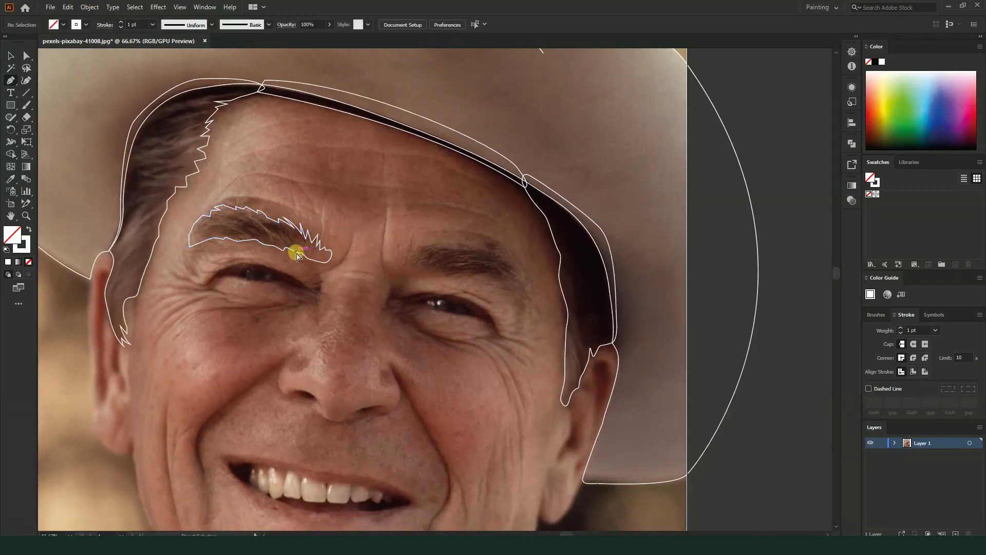
scroll(359, 252, "right", 3)
scroll(255, 231, "up", 2)
scroll(246, 236, "up", 1)
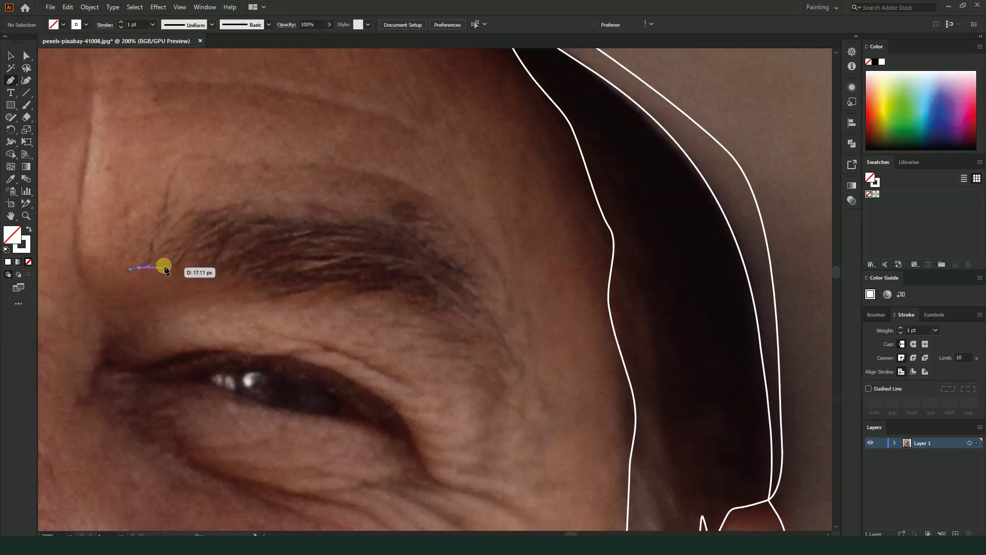
- Trace the right eyebrow's lower edge with Pen anchors, starting from its inner end
left_click_drag(165, 269, 173, 272)
left_click(198, 270)
left_click(206, 273)
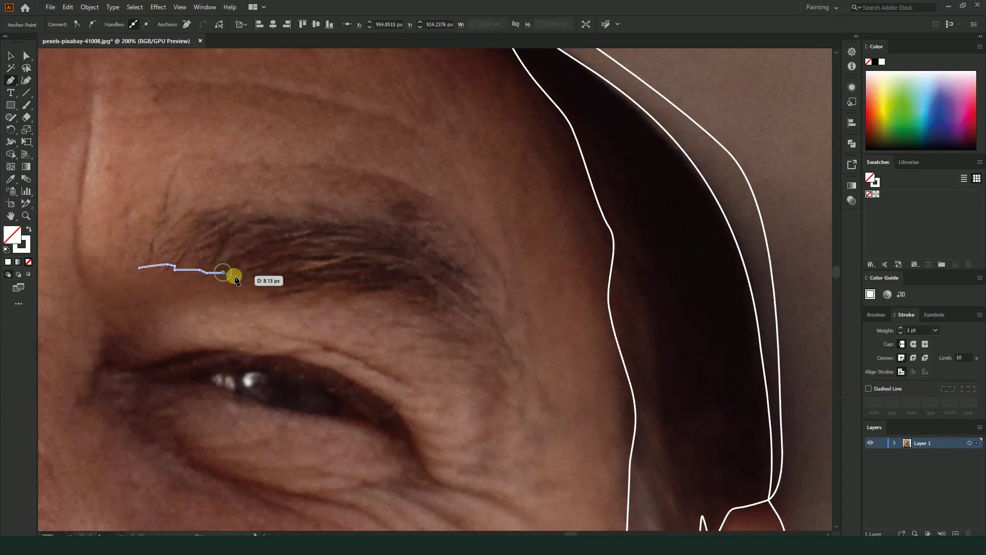
left_click(242, 279)
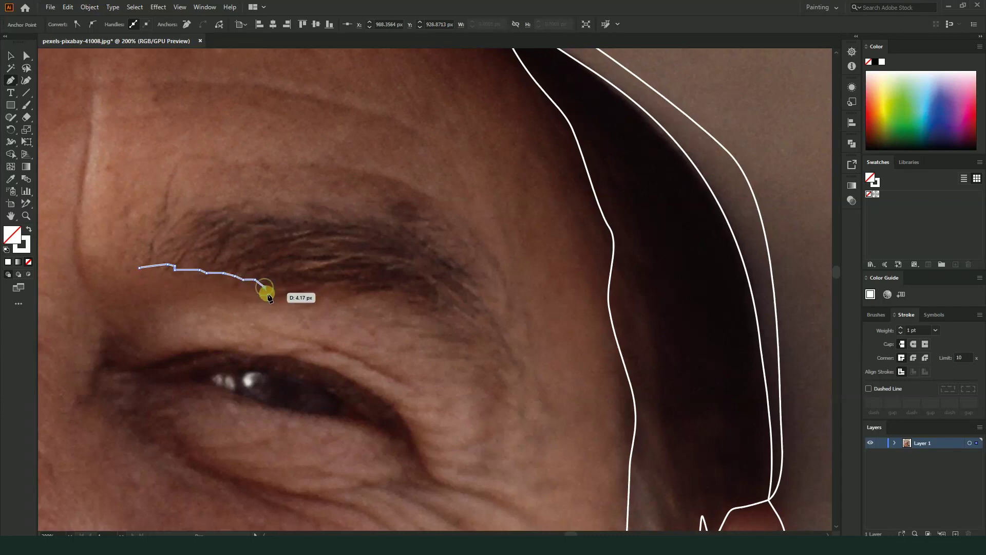
left_click(268, 296)
left_click_drag(316, 291, 328, 292)
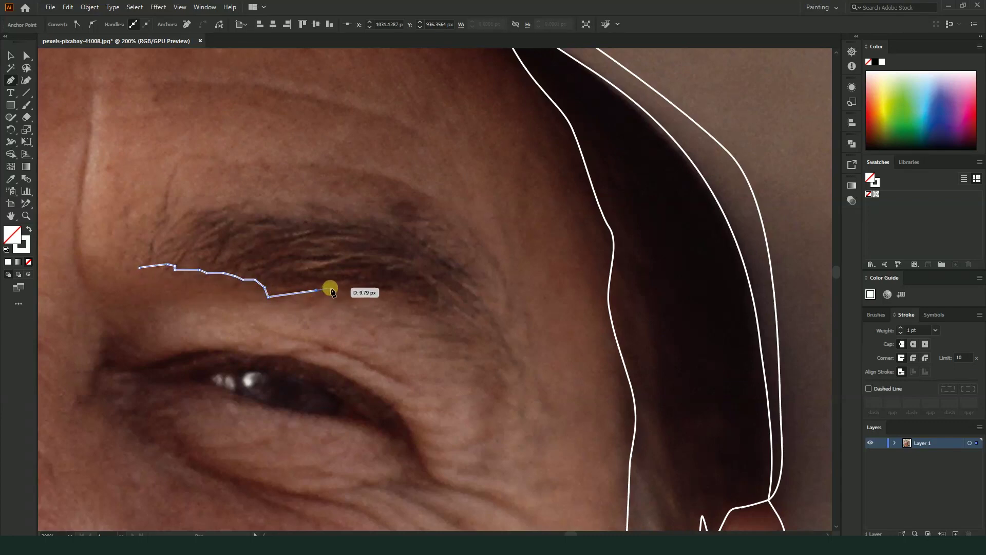
left_click(326, 291)
left_click_drag(344, 296, 391, 293)
scroll(380, 396, "down", 3)
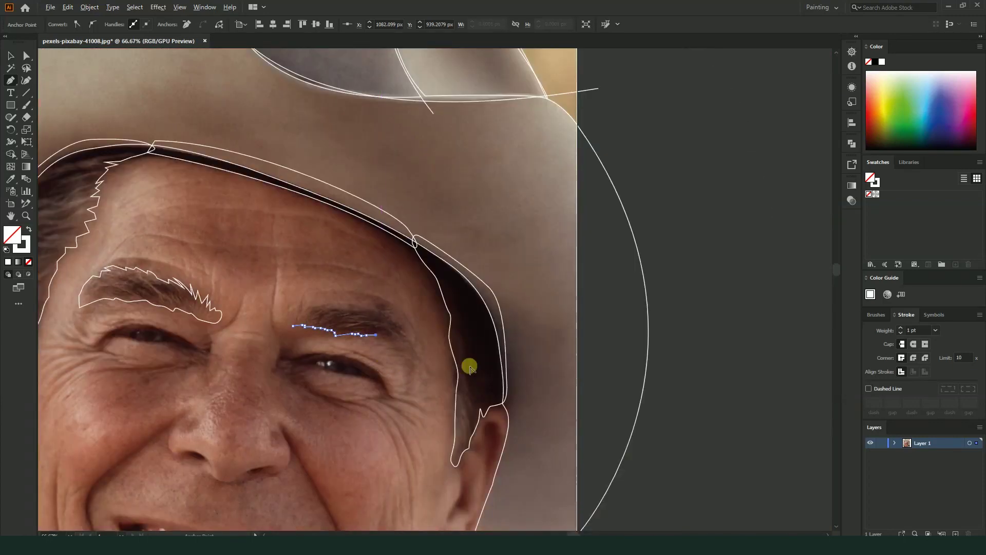
scroll(364, 363, "up", 2)
- Carry the brow outline down around its outer end toward the eye corner, then back up
left_click(416, 317)
left_click(420, 332)
left_click_drag(441, 335, 446, 347)
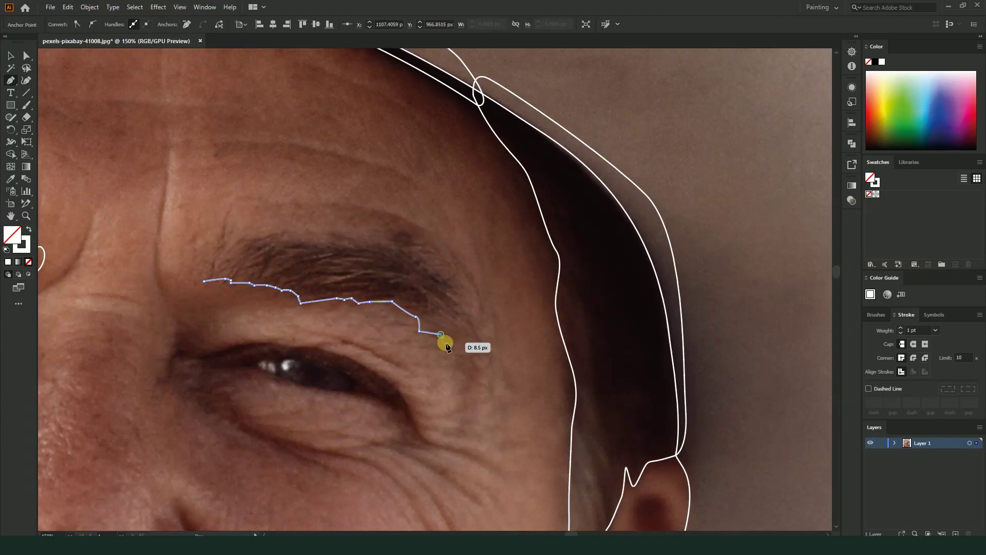
left_click(436, 329)
left_click(454, 342)
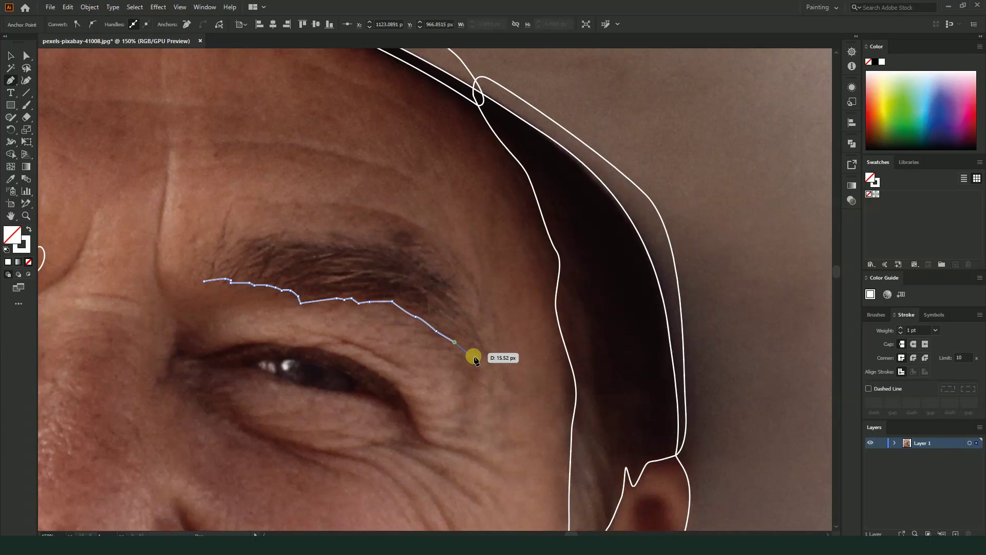
left_click(473, 352)
left_click(493, 360)
left_click(483, 331)
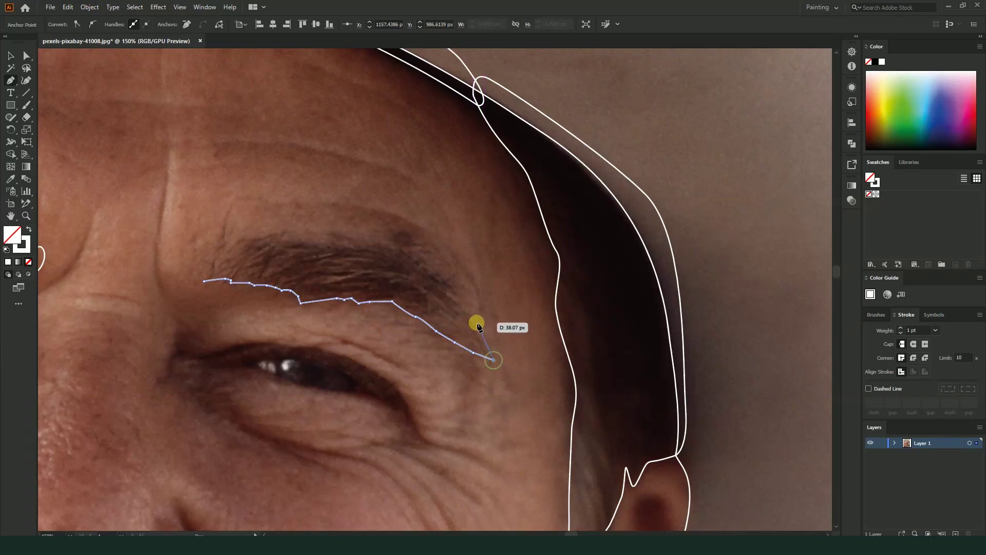
left_click(463, 307)
- Add jagged hair points along the right eyebrow's upper edge
left_click(457, 296)
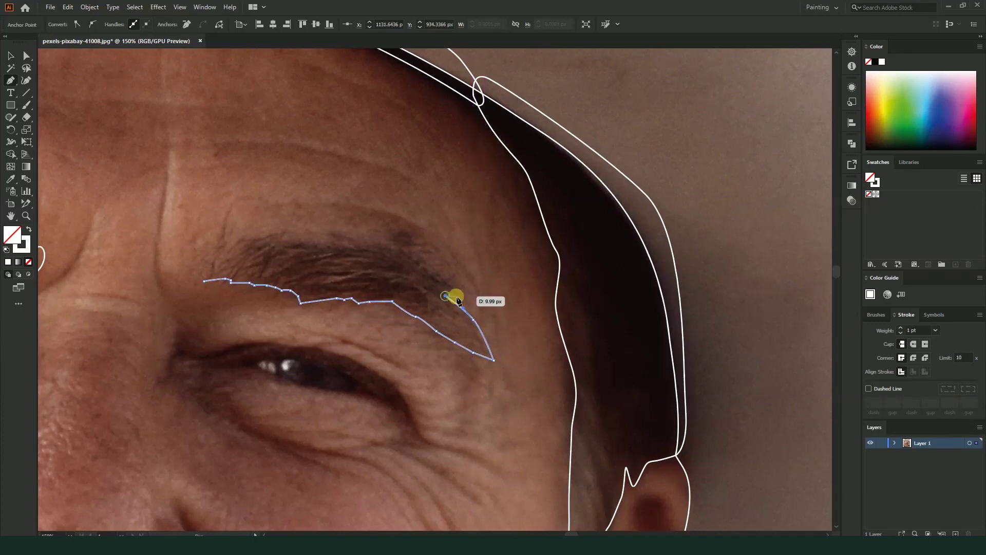
left_click(444, 295)
left_click(444, 279)
left_click(423, 265)
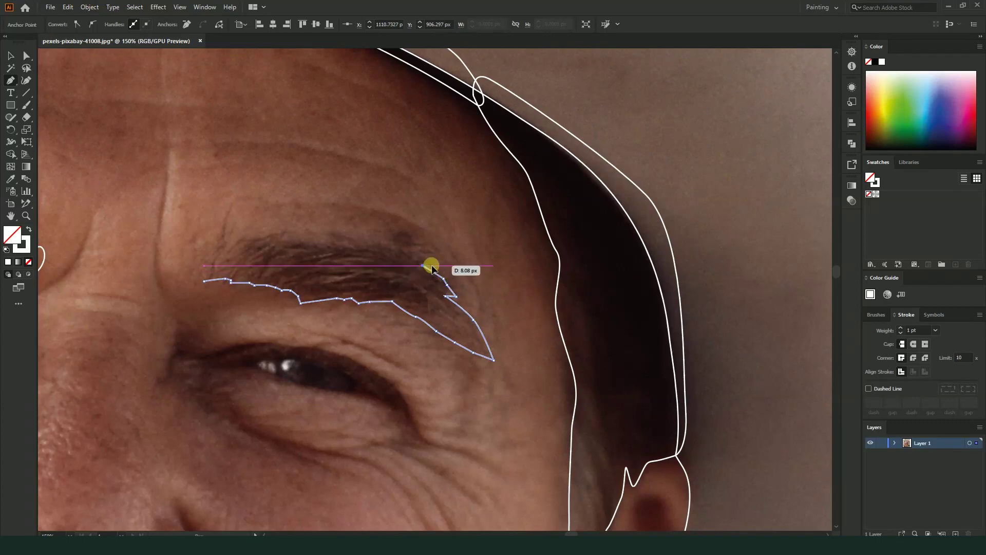
left_click(421, 250)
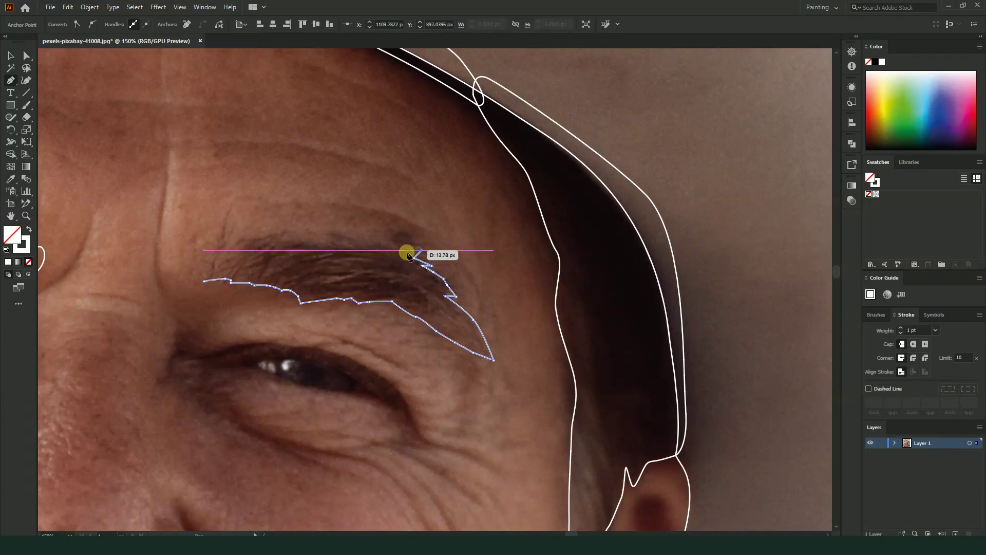
left_click(400, 248)
key("Escape")
- Curve the rest of the brow's top edge back to the start, closing the outline, and deselect
left_click(398, 247)
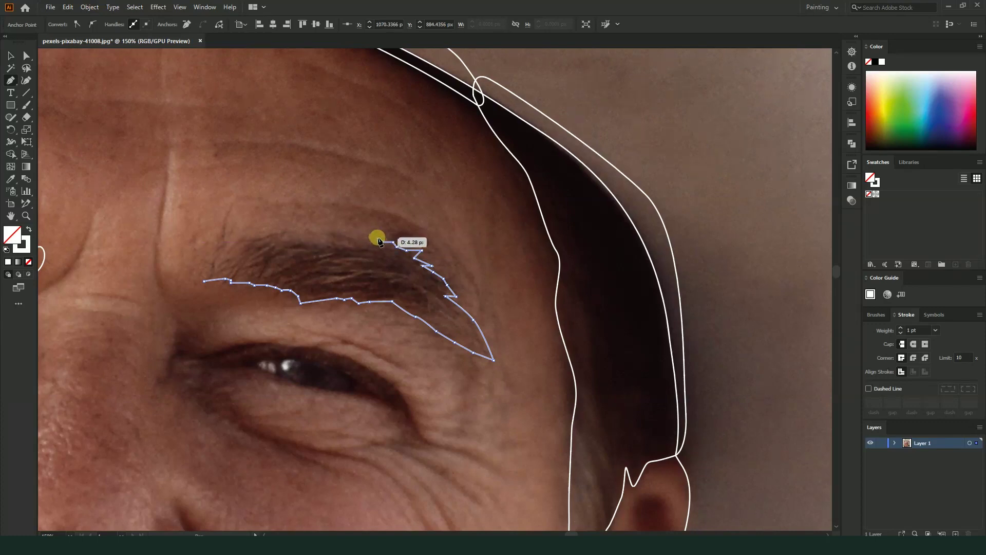
scroll(341, 227, "up", 2, "alt")
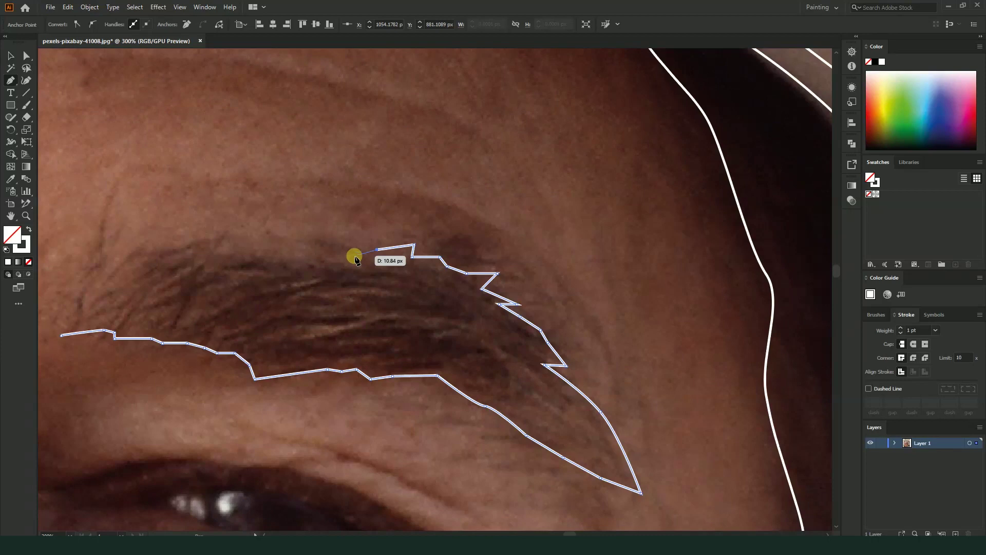
scroll(359, 256, "down", 3, "alt")
scroll(362, 255, "up", 1, "alt")
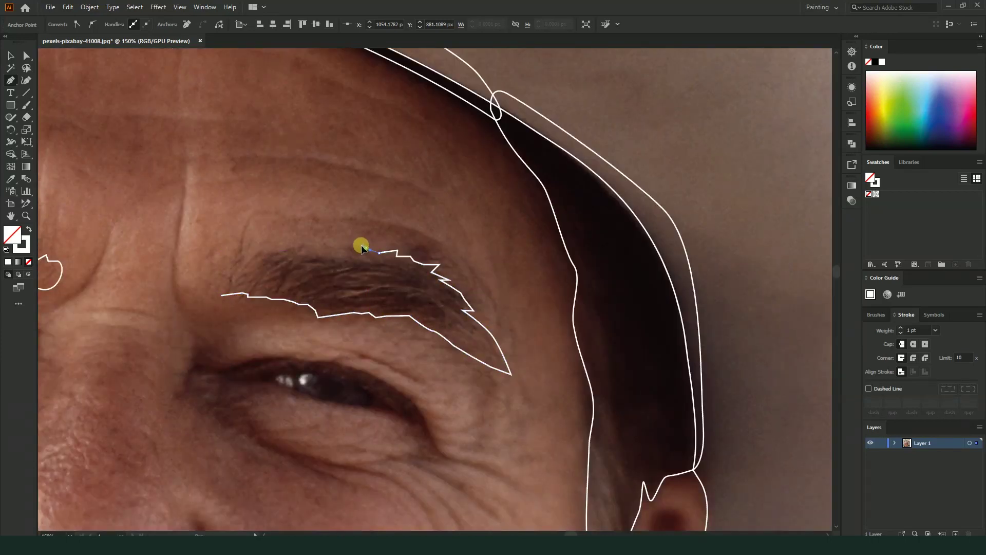
mouse_move(354, 247)
left_mouse_down()
mouse_move(344, 257)
mouse_move(331, 248)
left_mouse_up()
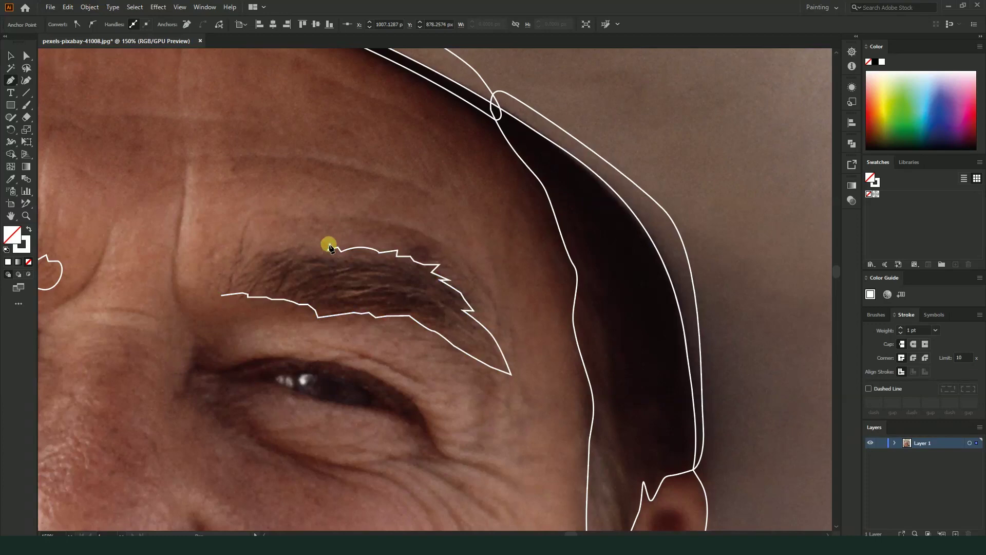
mouse_move(306, 247)
left_mouse_down()
mouse_move(260, 245)
mouse_move(223, 262)
left_mouse_up()
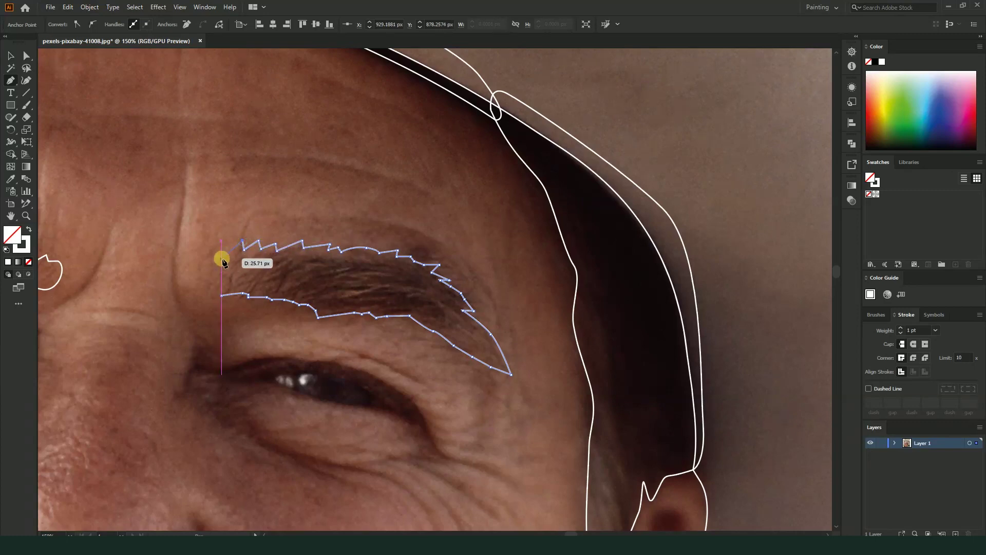
left_click_drag(221, 295, 245, 316)
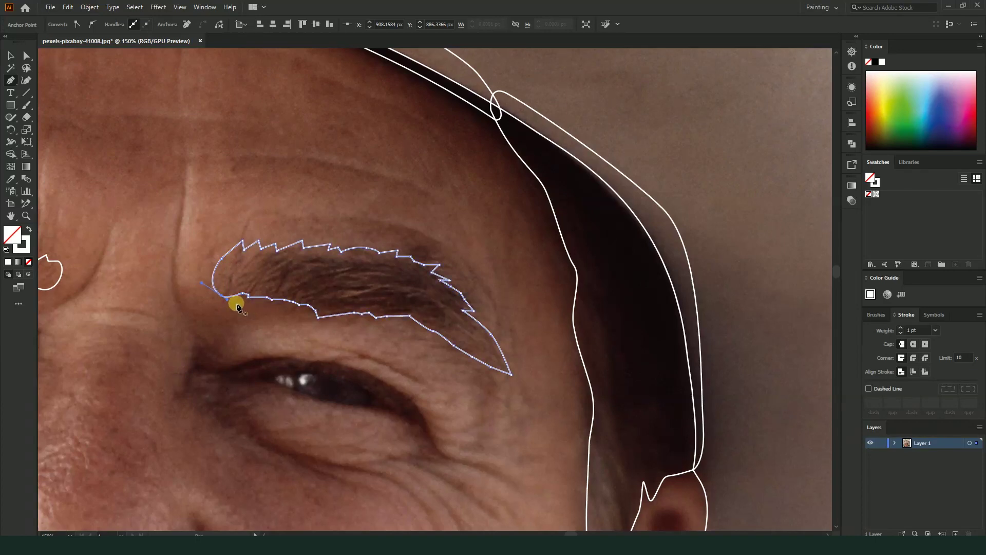
scroll(321, 282, "down", 3)
scroll(323, 289, "down", 2)
key("v")
left_click(535, 220)
scroll(243, 288, "up", 3)
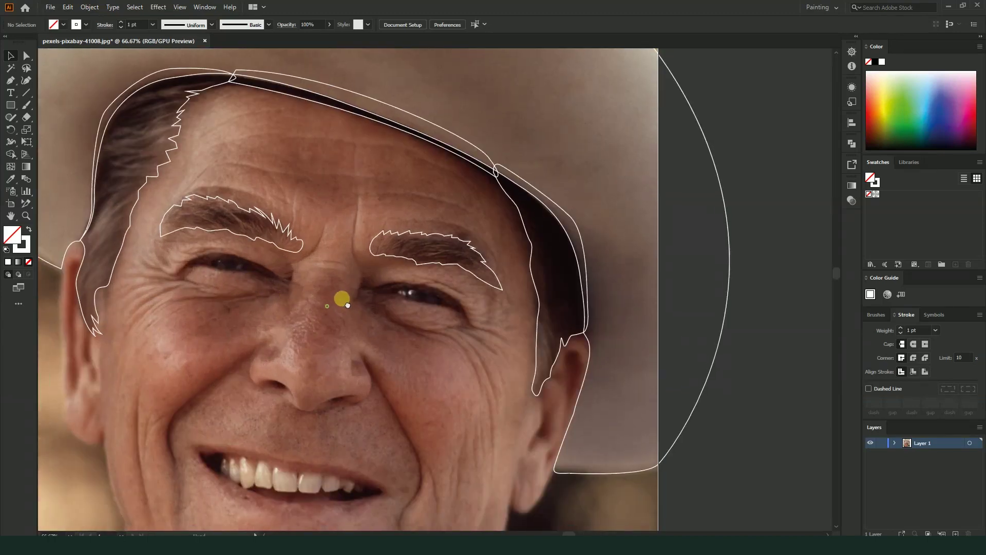
- Frame the left eye and trace its lower lid from outer to inner corner
left_click_drag(333, 310, 405, 295)
scroll(310, 251, "up", 2)
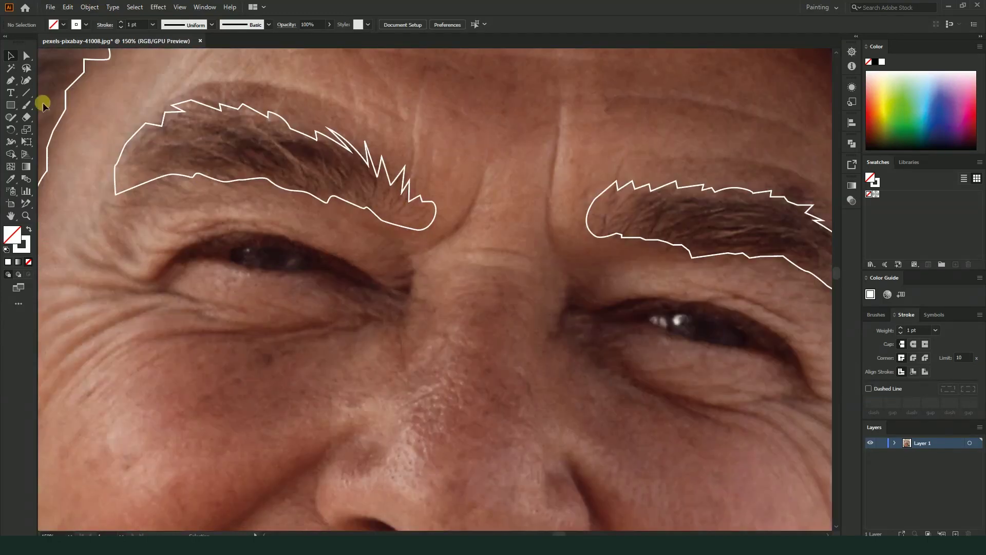
scroll(202, 260, "down", 3)
scroll(218, 268, "up", 3)
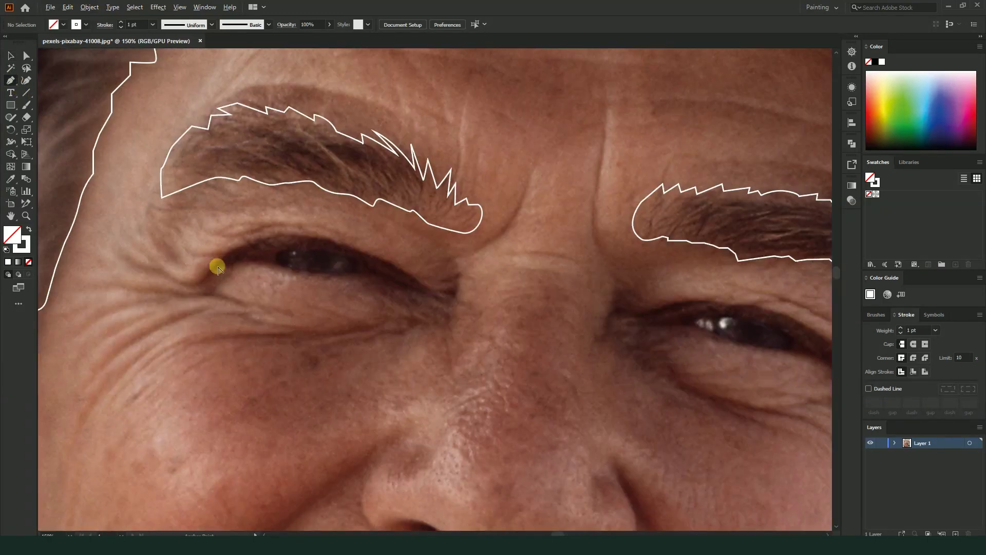
left_click_drag(308, 289, 251, 287)
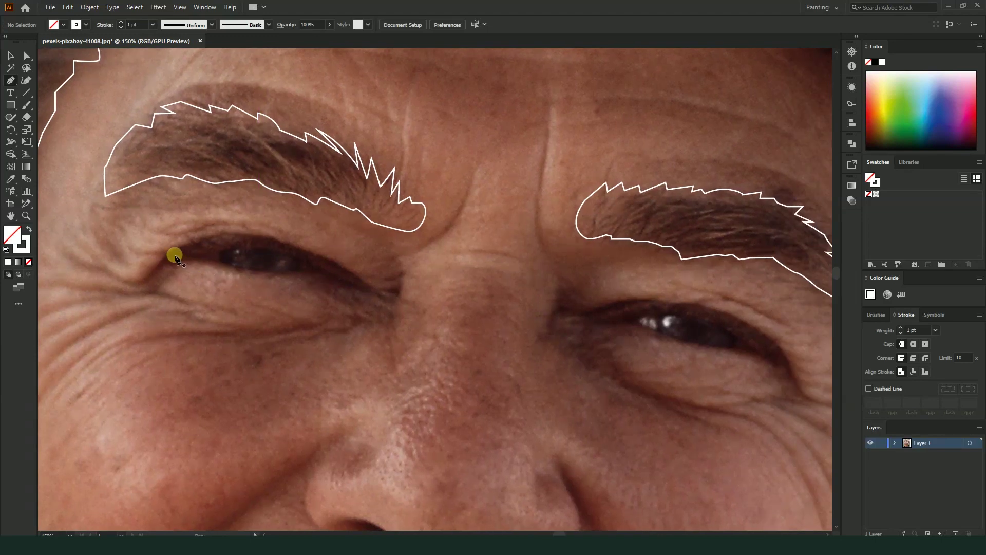
left_click(208, 261)
left_click_drag(310, 272, 371, 261)
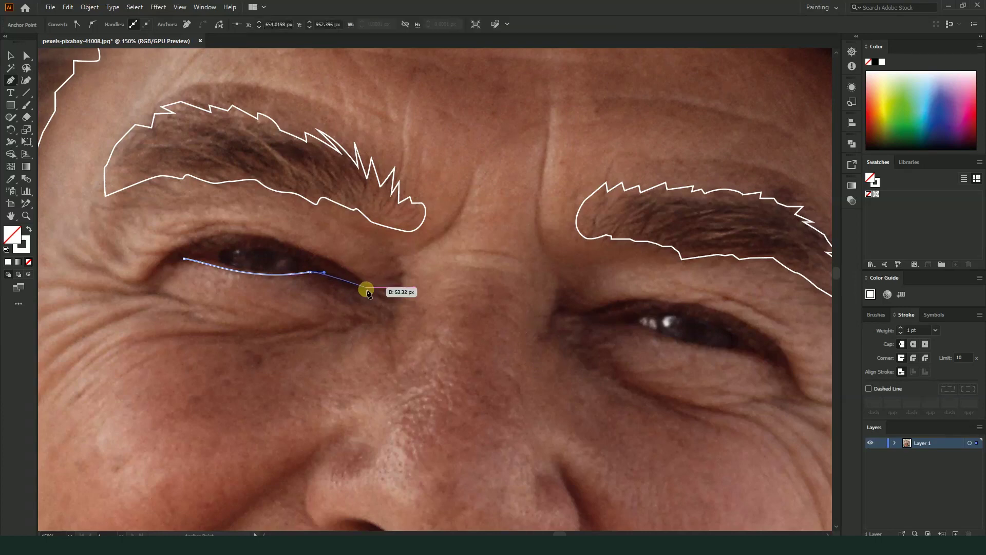
left_click(352, 286)
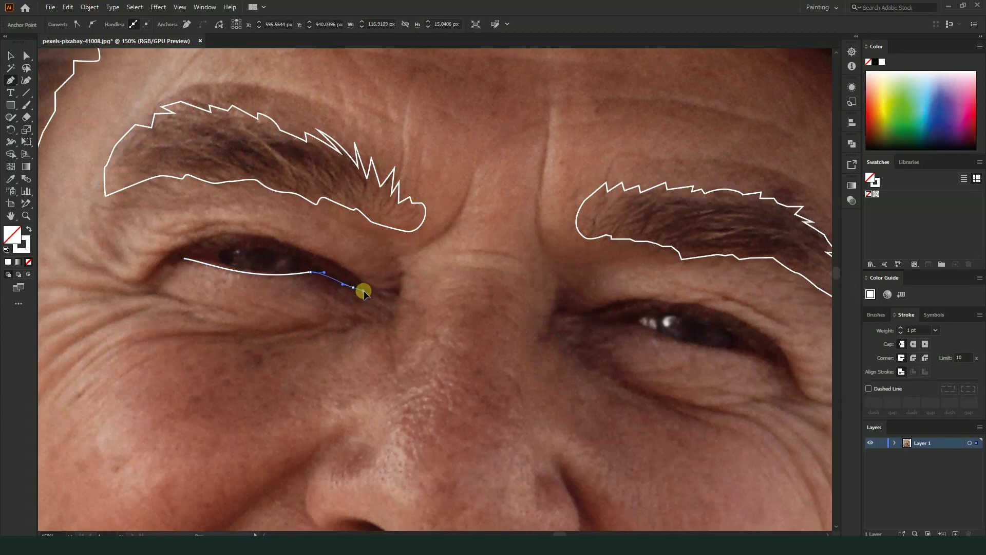
left_click_drag(363, 293, 368, 287)
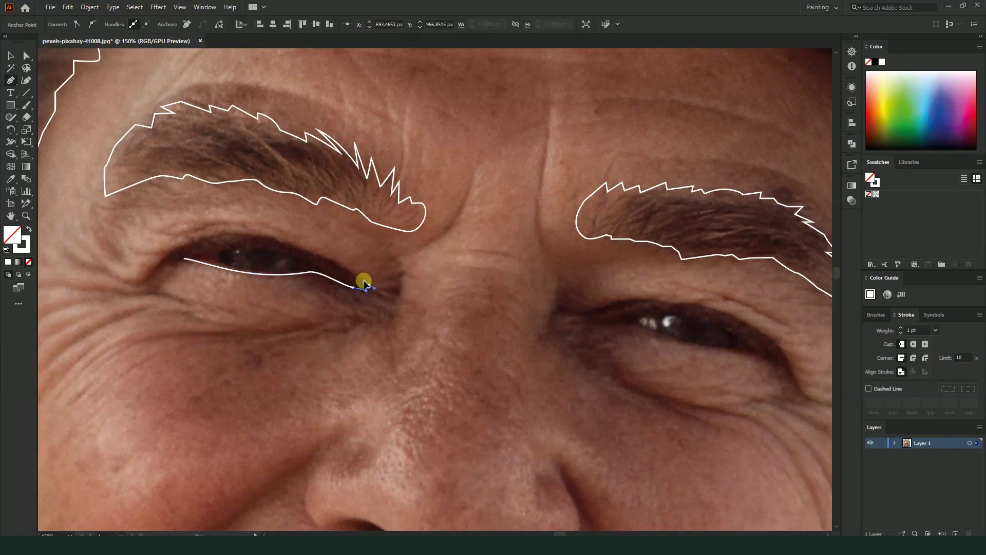
- Curve the outline back along the upper lid, close it at the outer corner, and deselect
mouse_move(302, 249)
left_mouse_down()
mouse_move(235, 235)
mouse_move(273, 247)
left_mouse_up()
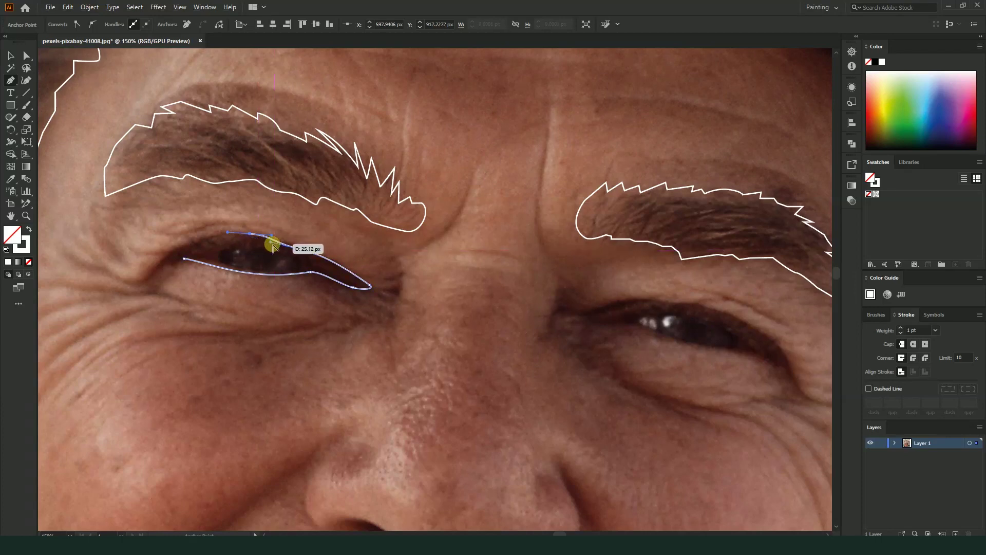
key("ctrl+z")
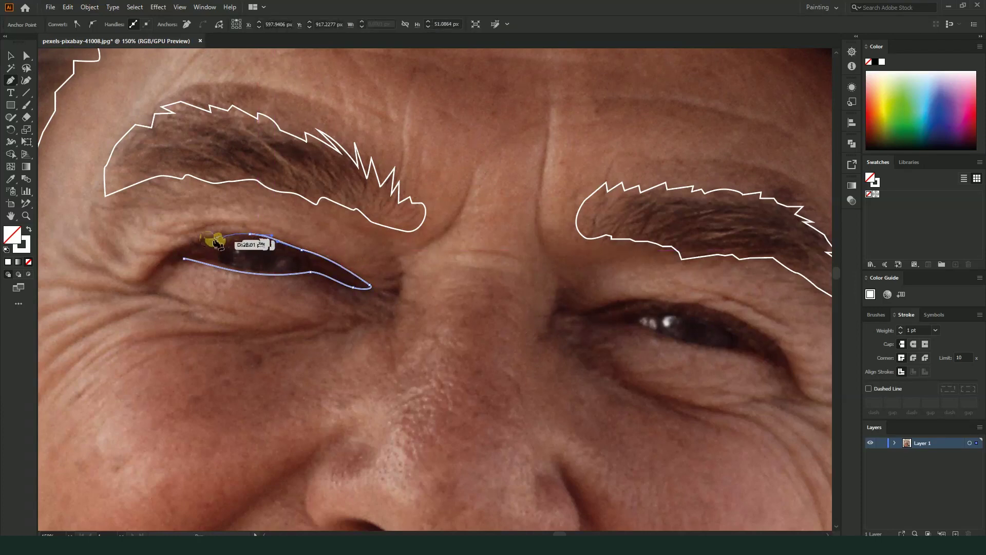
left_click_drag(179, 247, 144, 278)
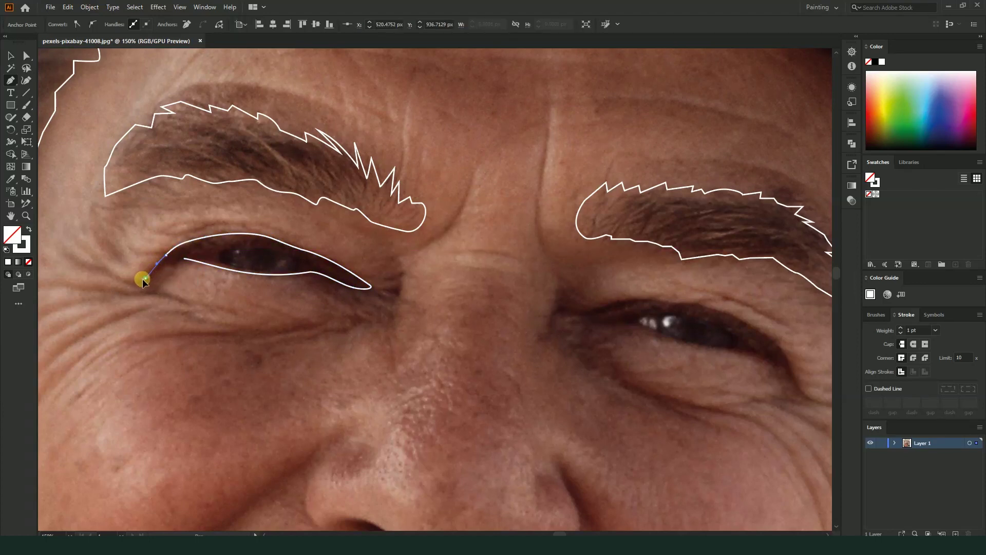
mouse_move(182, 280)
left_mouse_down()
mouse_move(166, 278)
mouse_move(191, 269)
left_mouse_up()
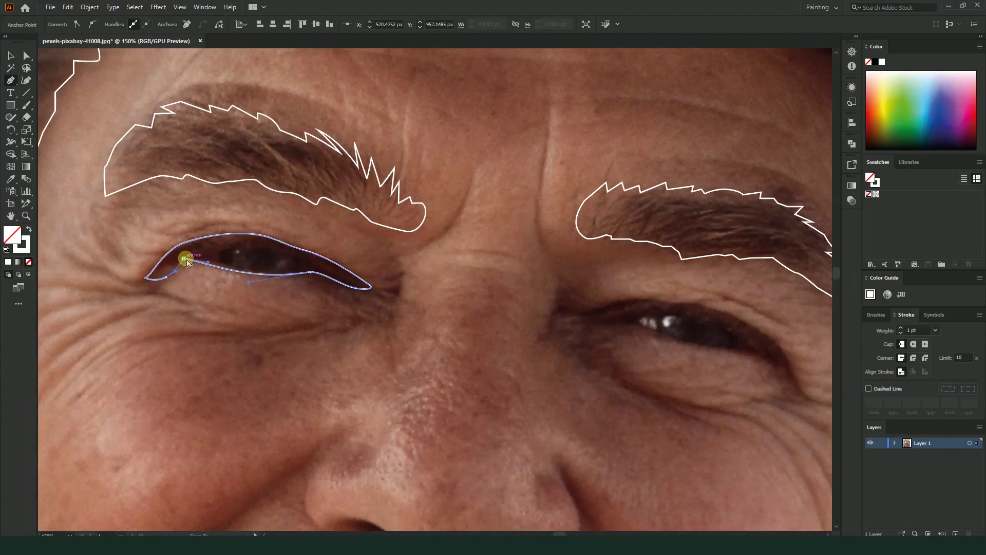
scroll(209, 303, "down", 3, "alt")
scroll(240, 251, "up", 3, "alt")
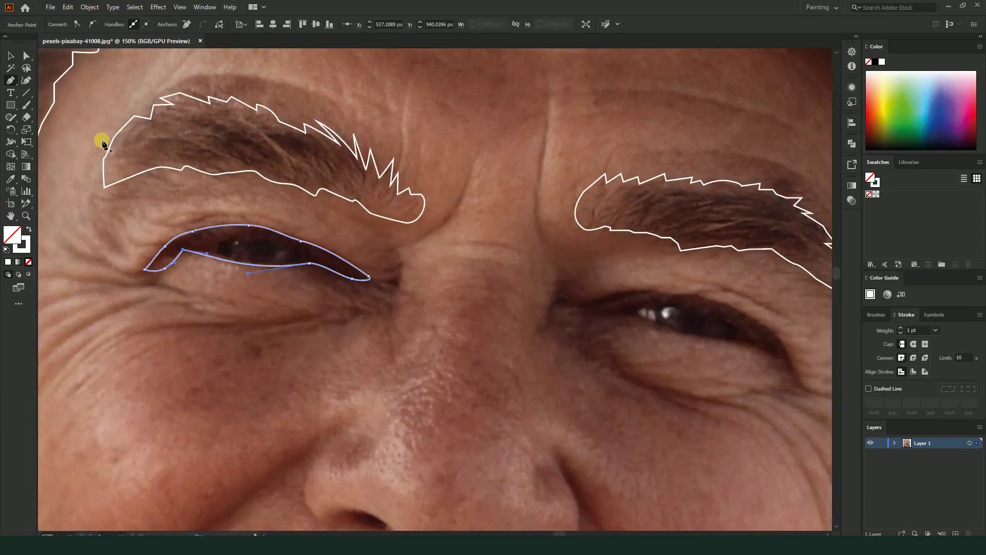
left_click(98, 140, "ctrl")
- Zoom in and drag curved Pen anchors around the left eye's dark iris into a closed oval
scroll(330, 273, "right", 3)
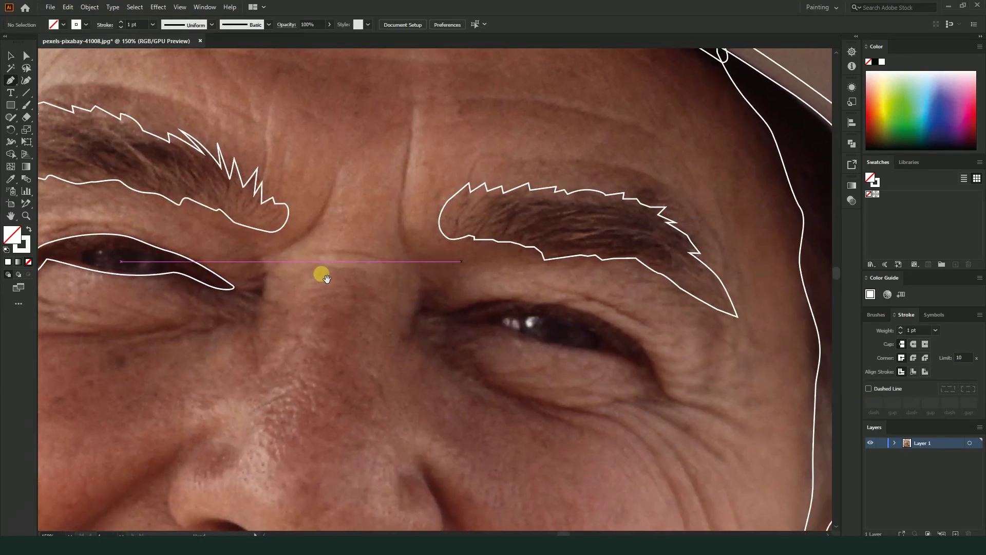
scroll(79, 253, "up", 3, "alt")
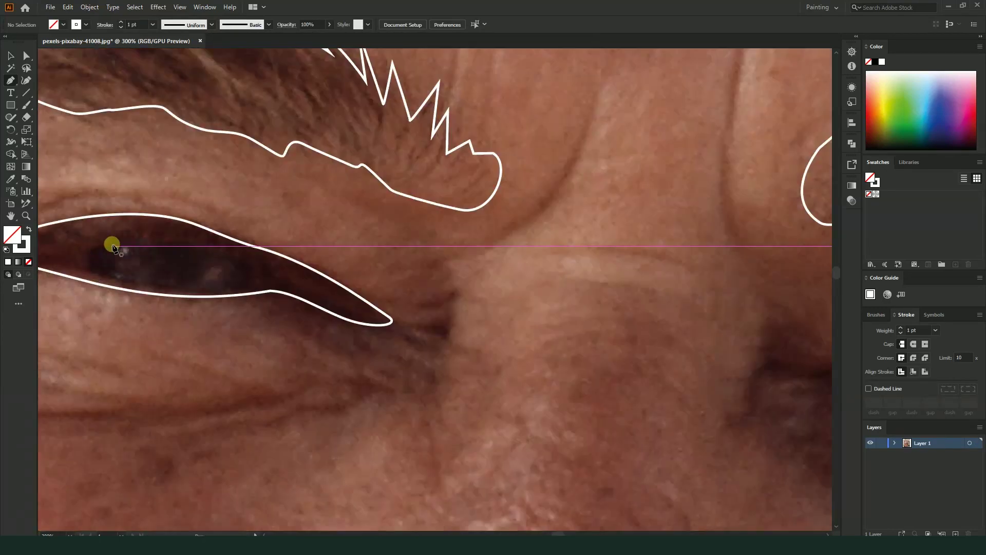
mouse_move(105, 275)
left_mouse_down()
mouse_move(121, 282)
mouse_move(124, 298)
left_mouse_up()
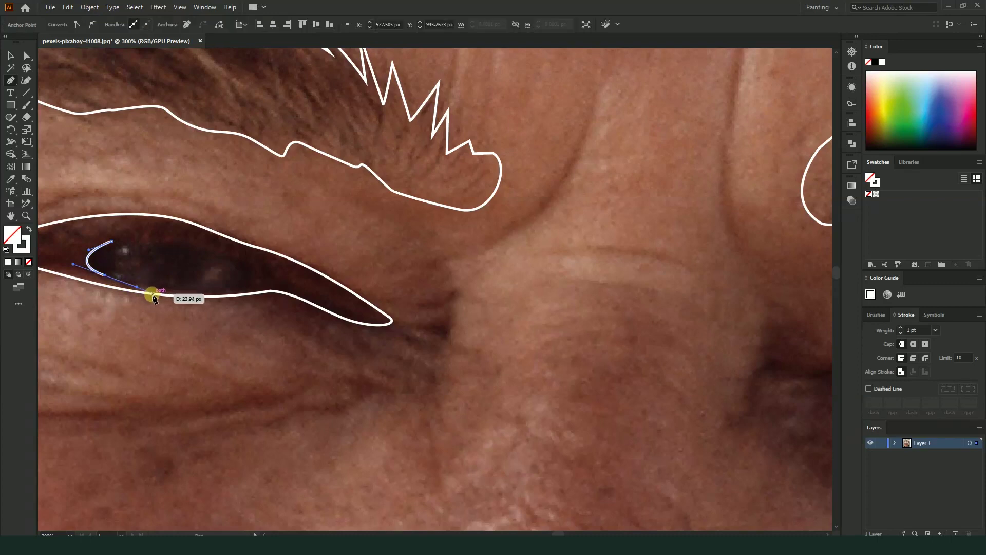
scroll(102, 284, "up", 1, "alt")
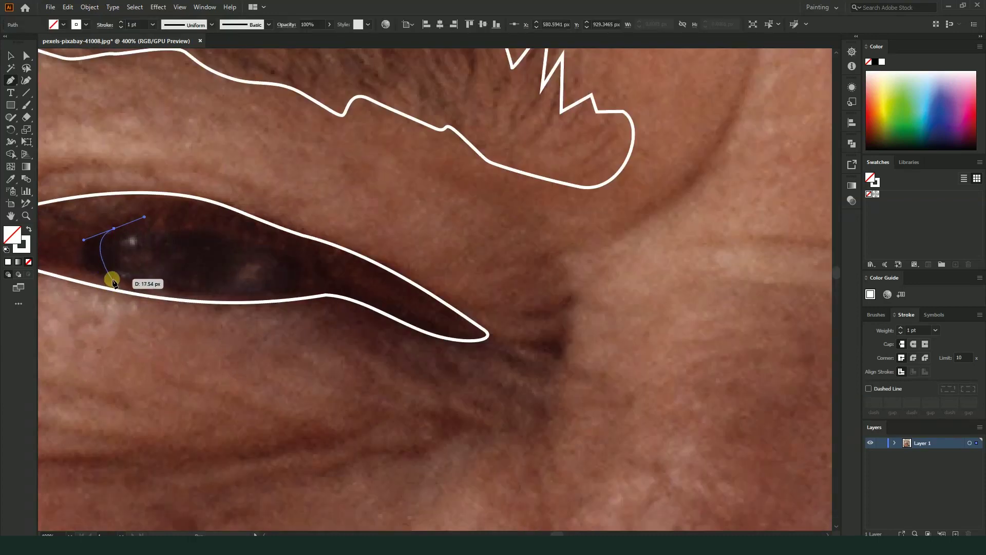
scroll(116, 286, "up", 2, "alt")
left_click_drag(111, 276, 194, 291)
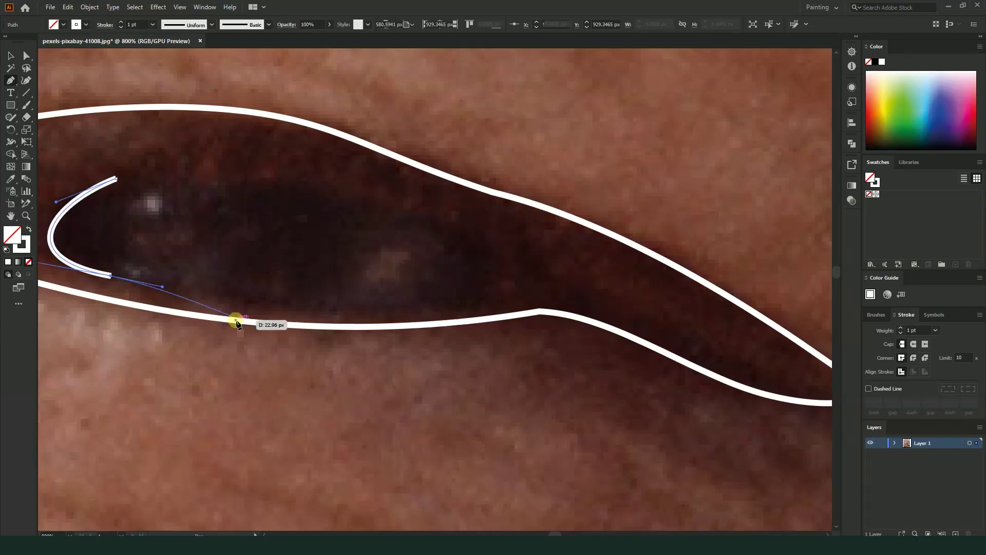
scroll(236, 316, "down", 2, "alt")
mouse_move(265, 317)
left_mouse_down()
mouse_move(332, 324)
mouse_move(352, 312)
mouse_move(359, 288)
mouse_move(244, 254)
mouse_move(178, 251)
left_mouse_up()
scroll(234, 284, "down", 3)
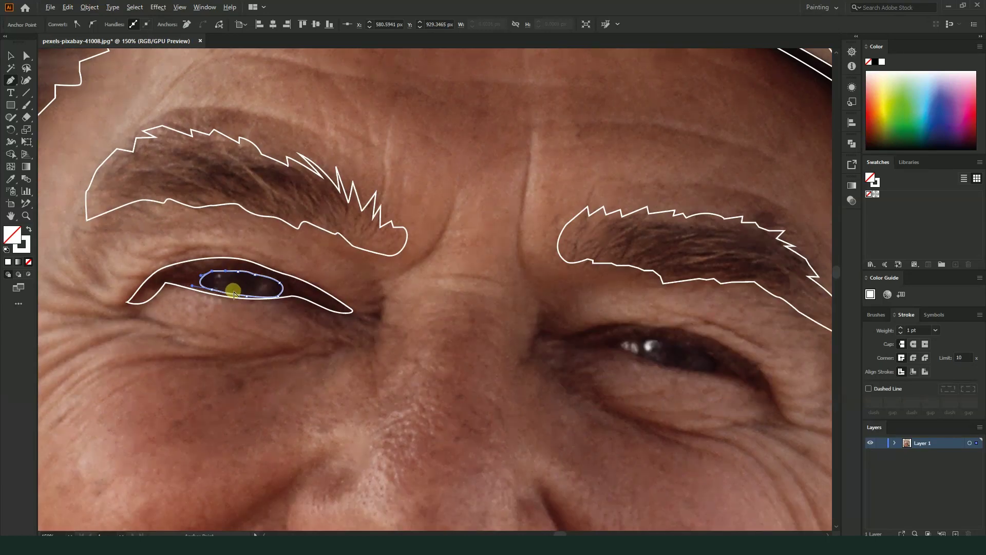
scroll(308, 297, "down", 2)
scroll(390, 316, "up", 3)
- Trace the eye's upper lid and carry the curve round the outer corner
left_click(394, 319, "ctrl")
scroll(400, 316, "up", 2)
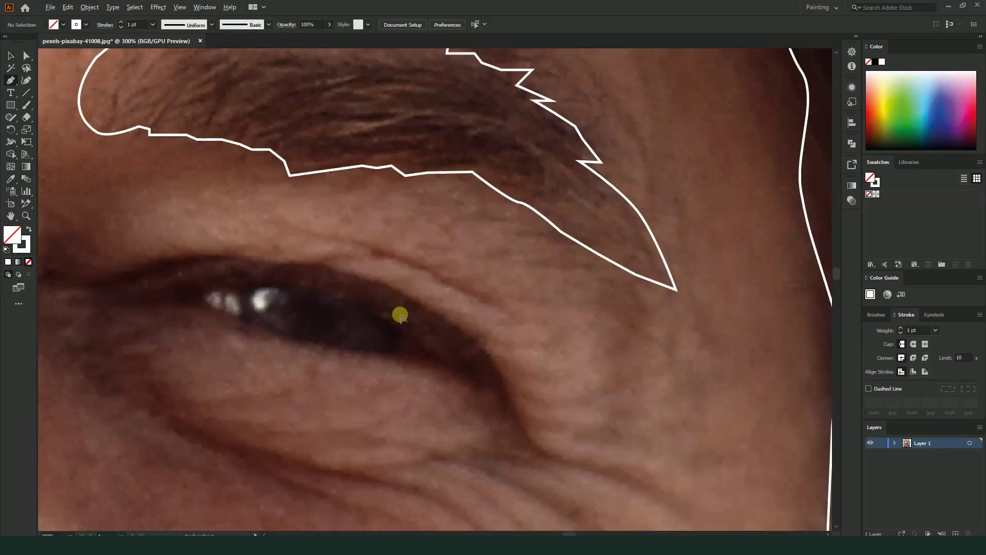
scroll(392, 321, "down", 3)
scroll(340, 325, "up", 2)
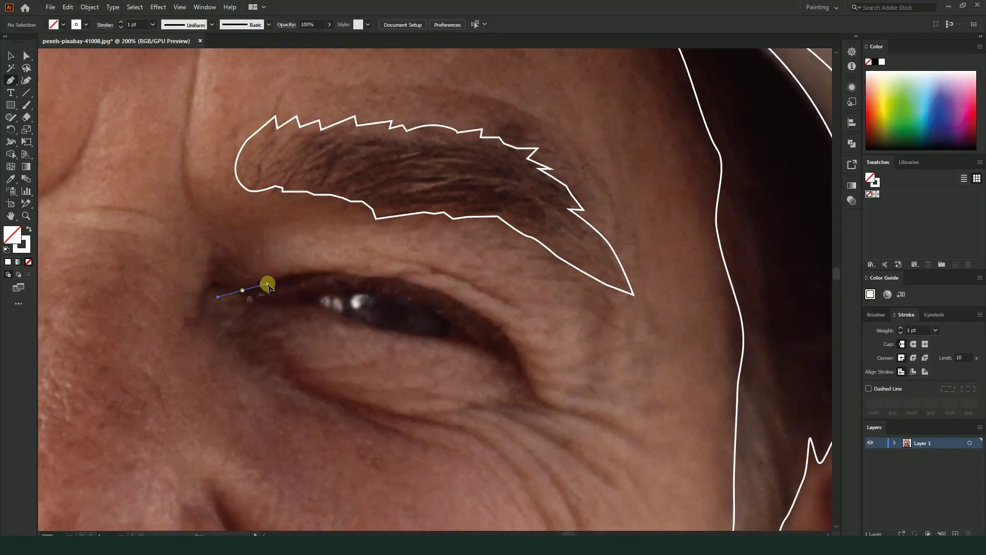
left_click_drag(295, 272, 354, 273)
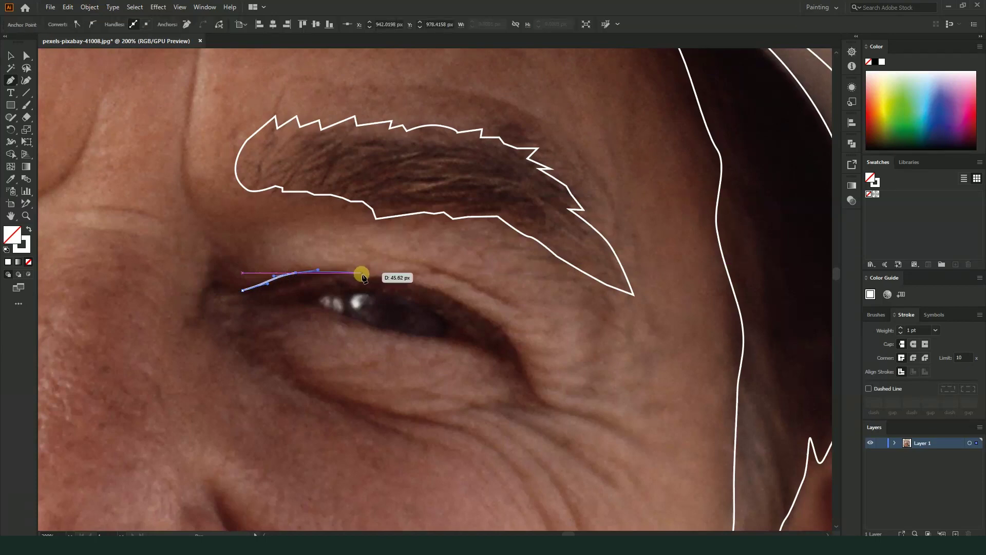
left_click_drag(369, 275, 456, 287)
mouse_move(501, 329)
left_mouse_down()
mouse_move(519, 374)
mouse_move(484, 350)
left_mouse_up()
- Bring the outline back along the lower lid to close it, then start the iris curve
left_click_drag(422, 338, 402, 336)
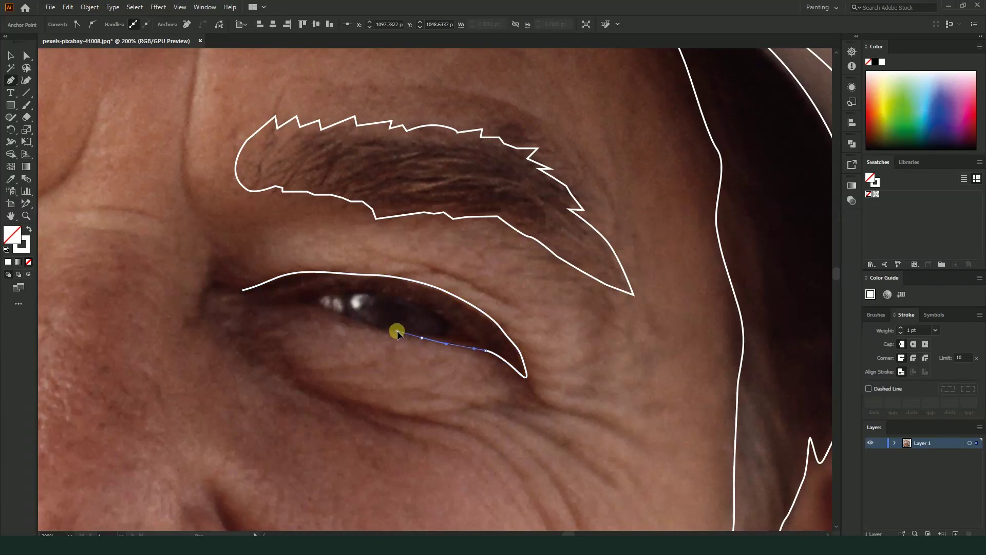
left_click(393, 332)
left_click_drag(318, 309, 302, 301)
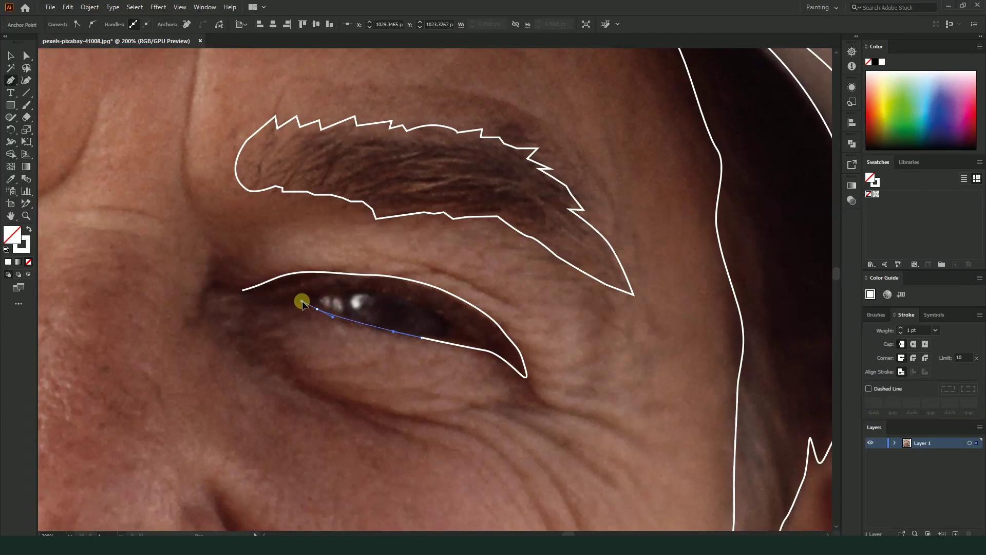
left_click(317, 309)
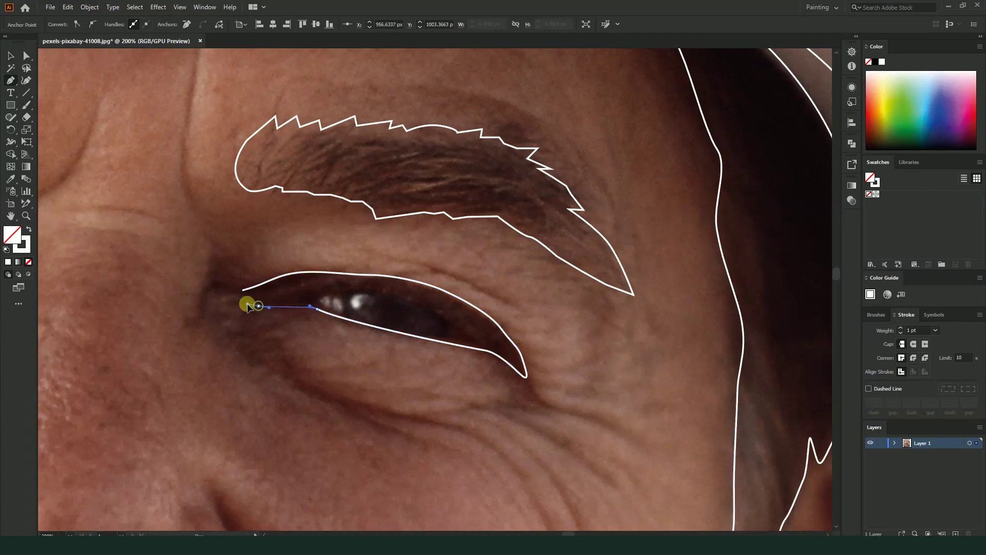
left_click(242, 291)
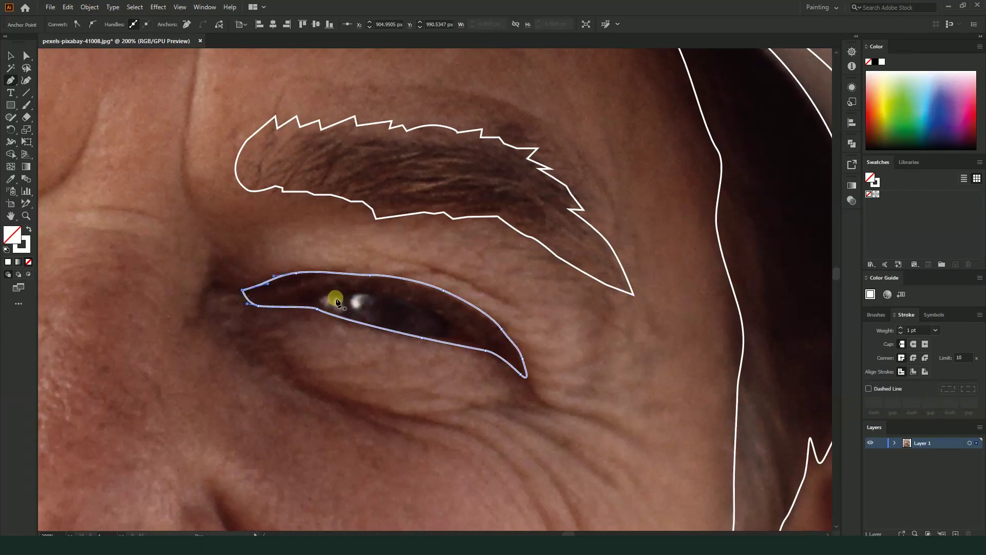
left_click(323, 290)
left_click(339, 289)
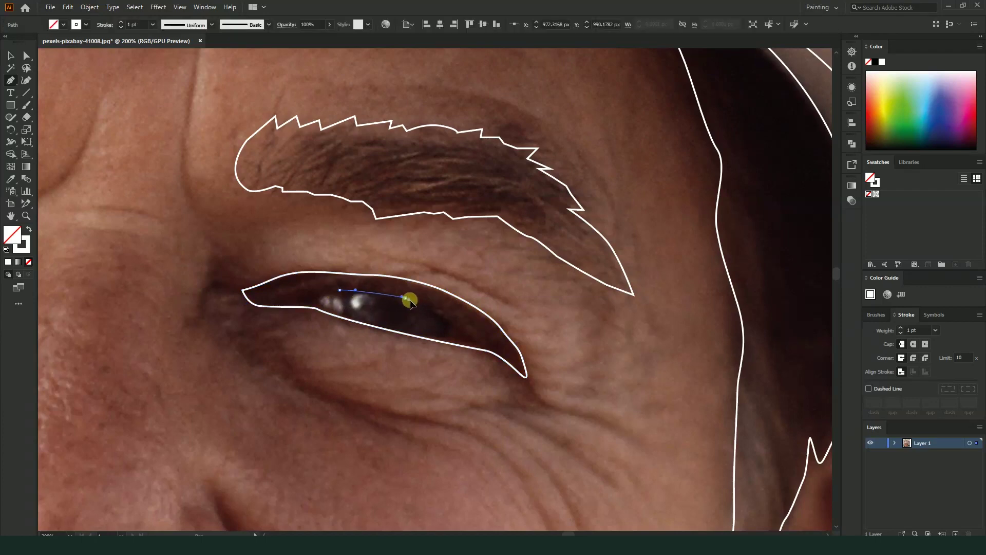
mouse_move(405, 297)
left_mouse_down()
mouse_move(428, 309)
mouse_move(440, 337)
left_mouse_up()
- Curve the iris outline round its end and lower edge, break the handle, close it, and deselect
scroll(437, 339, "up", 4)
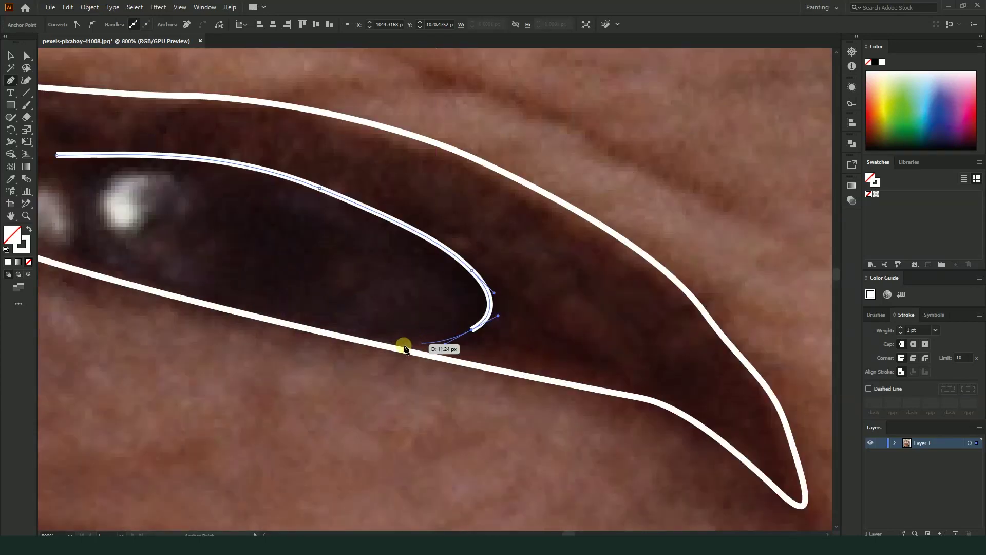
scroll(414, 342, "down", 2)
left_click_drag(190, 290, 64, 240)
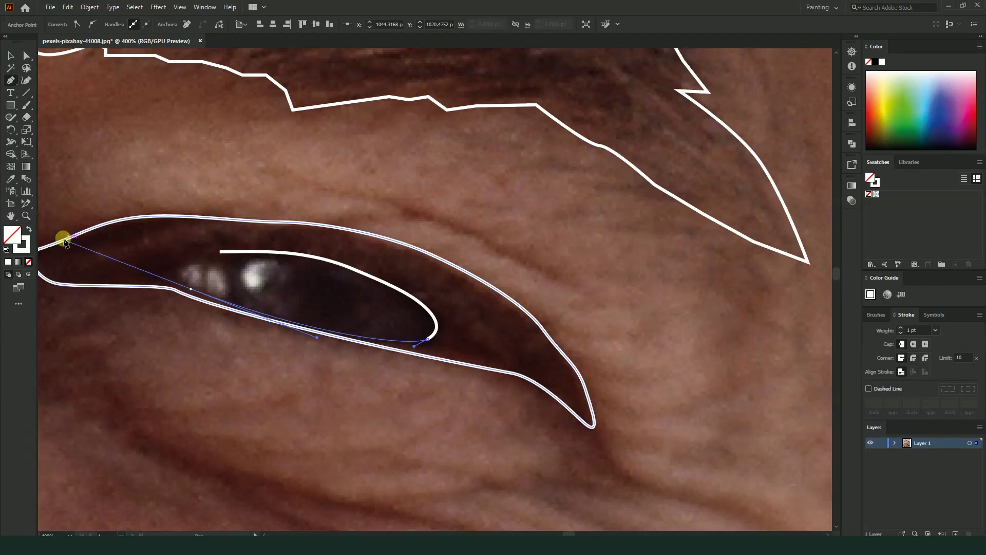
left_click_drag(188, 291, 60, 245)
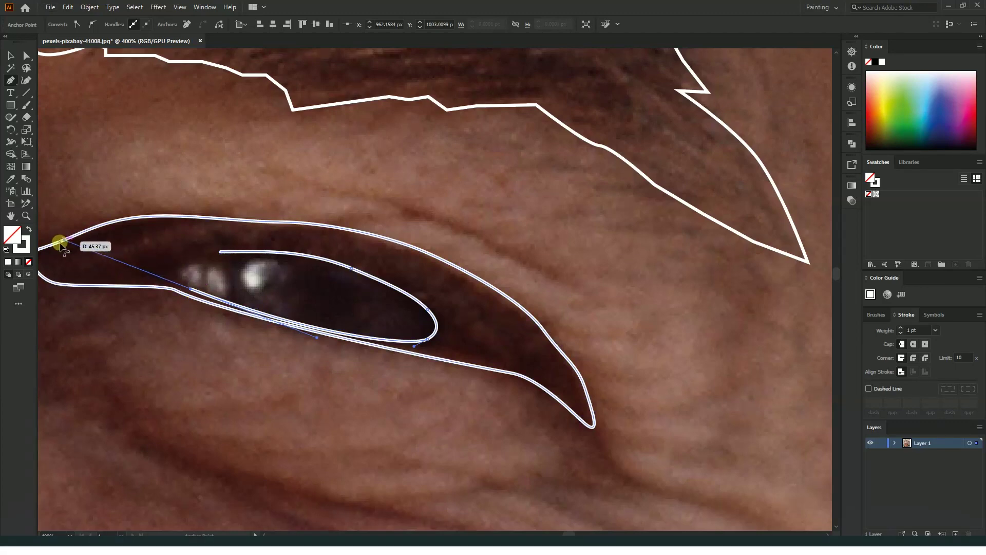
left_click(179, 284)
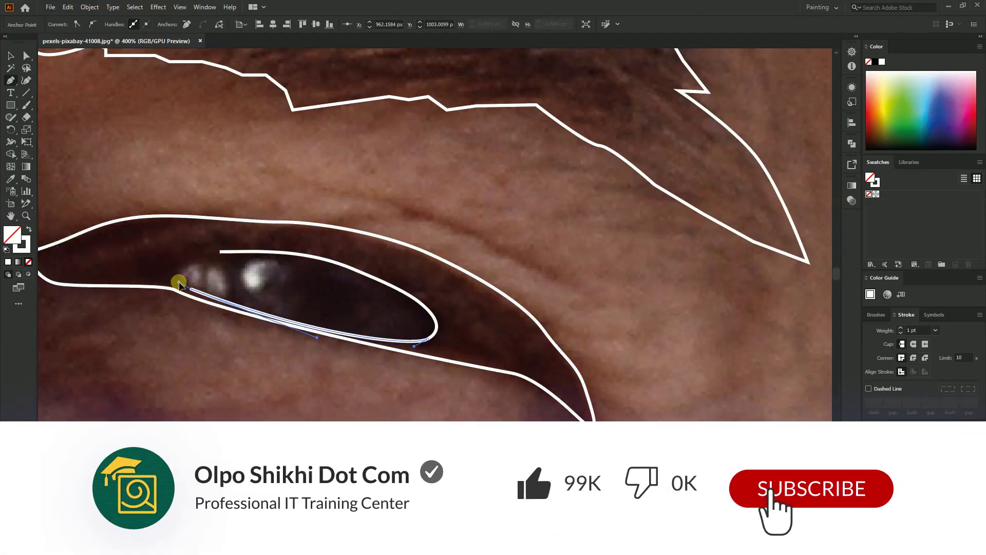
left_click_drag(220, 251, 265, 250)
key("ctrl+1")
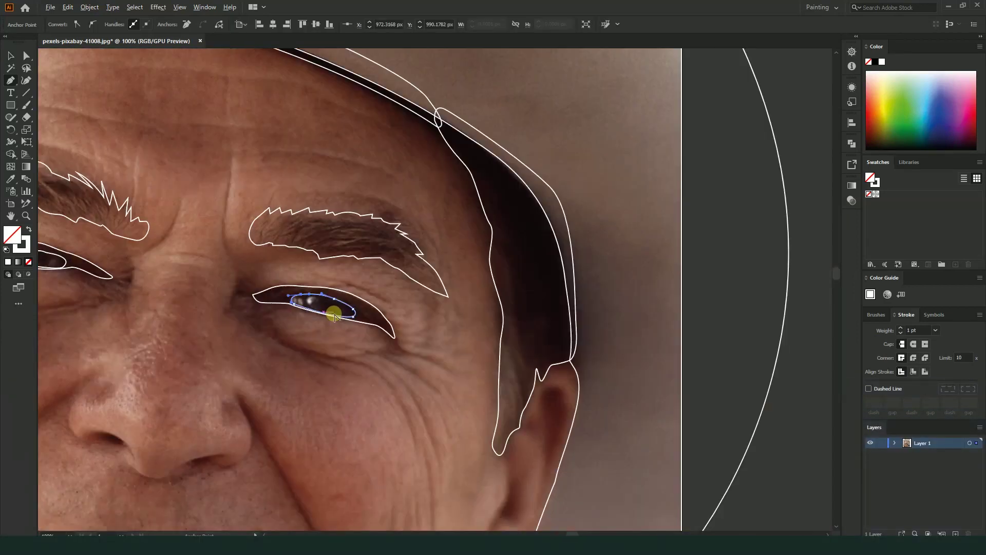
key("ctrl+shift+a")
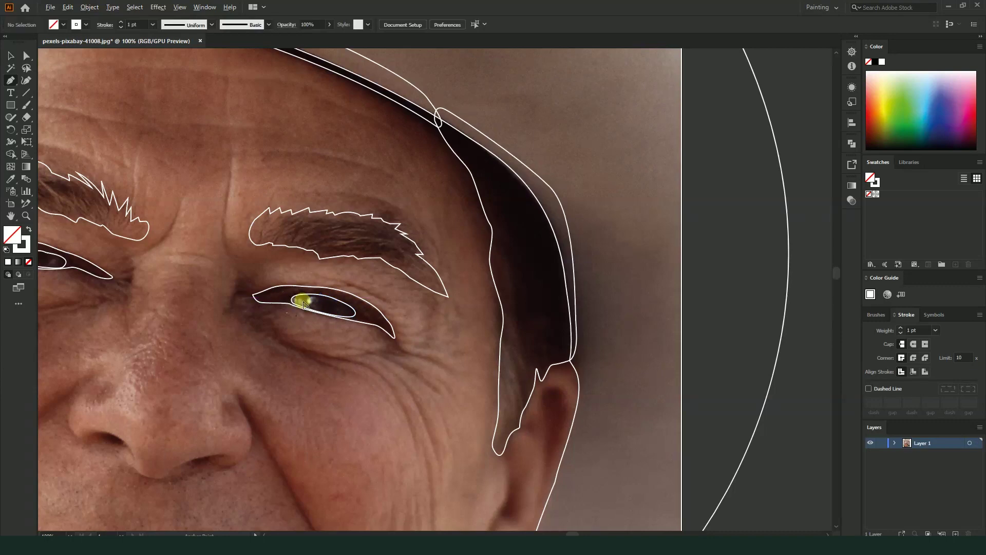
- Outline the first two catchlights in this eye's iris as small closed shapes
scroll(307, 308, "up", 5, "alt")
left_click(350, 276)
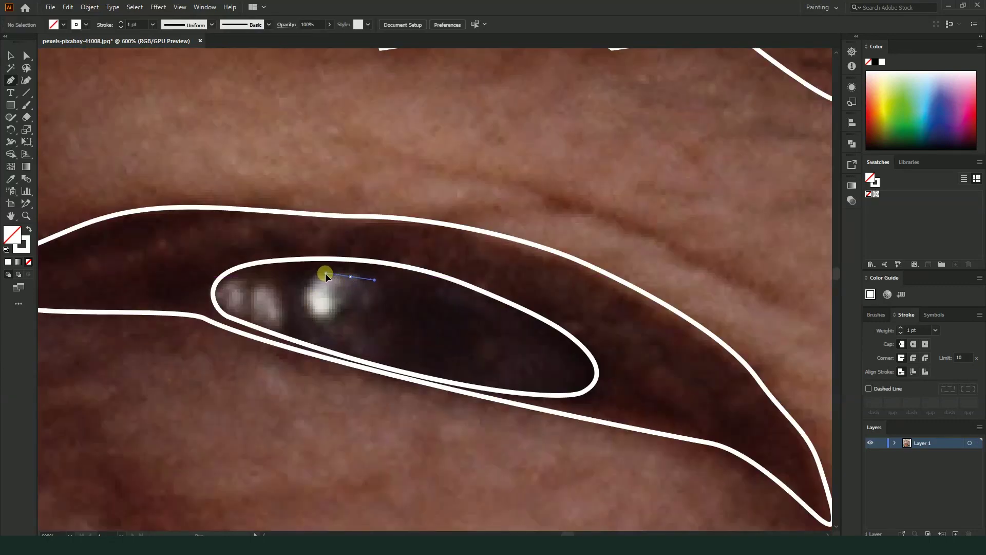
mouse_move(310, 291)
left_mouse_down()
mouse_move(314, 315)
mouse_move(347, 301)
mouse_move(345, 286)
mouse_move(349, 310)
left_mouse_up()
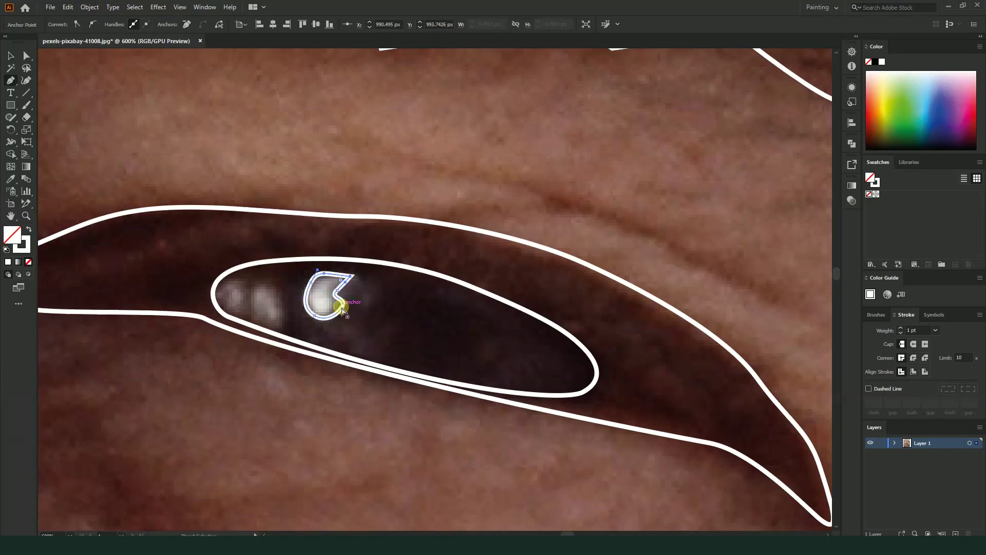
left_click(324, 298, "ctrl")
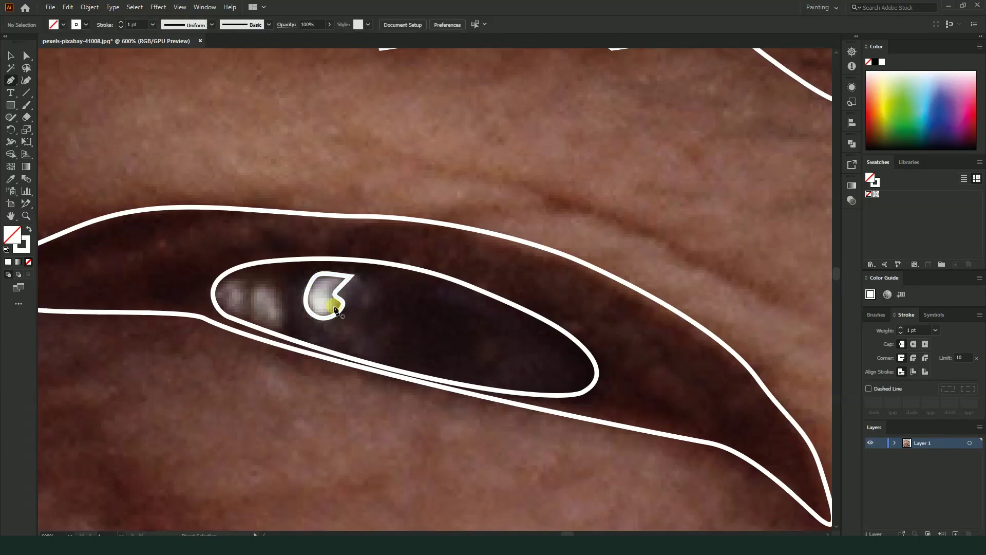
scroll(257, 290, "up", 1)
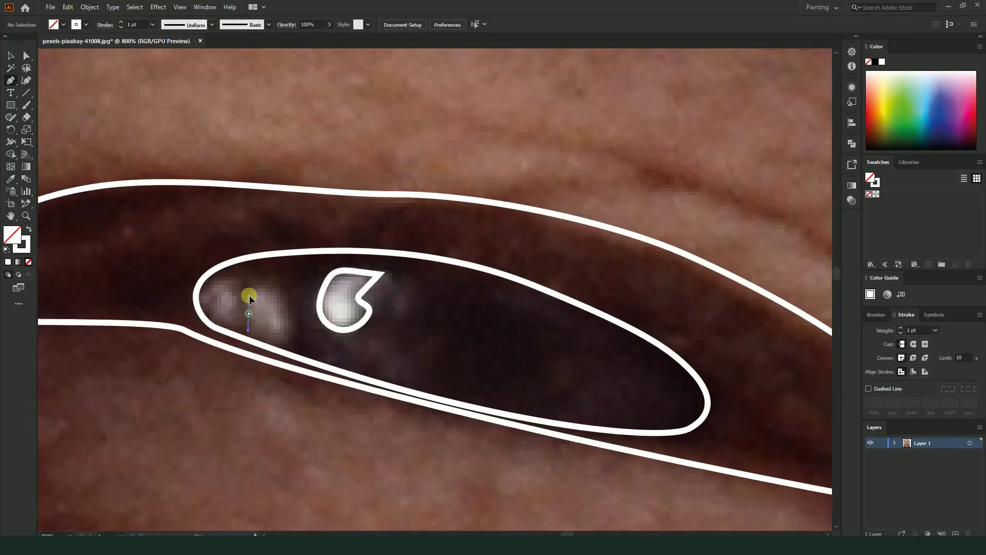
left_click_drag(290, 316, 293, 341)
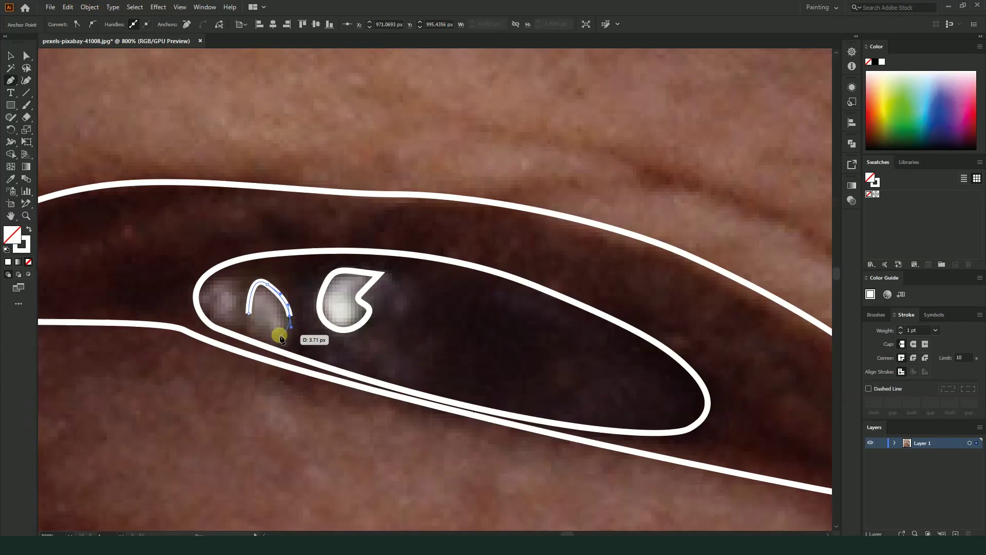
mouse_move(249, 312)
left_mouse_down()
mouse_move(240, 284)
mouse_move(259, 339)
left_mouse_up()
left_click(255, 326, "ctrl")
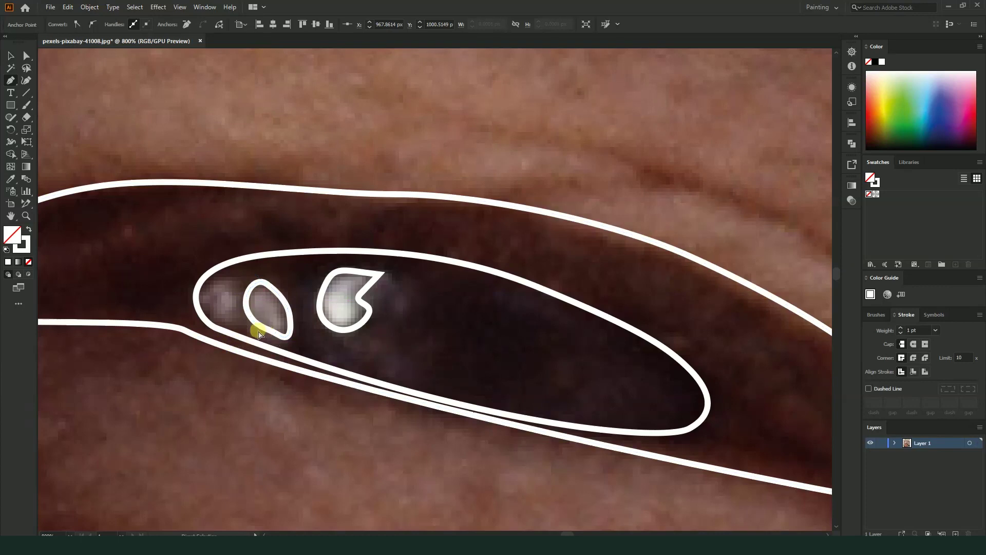
scroll(249, 308, "left", 3)
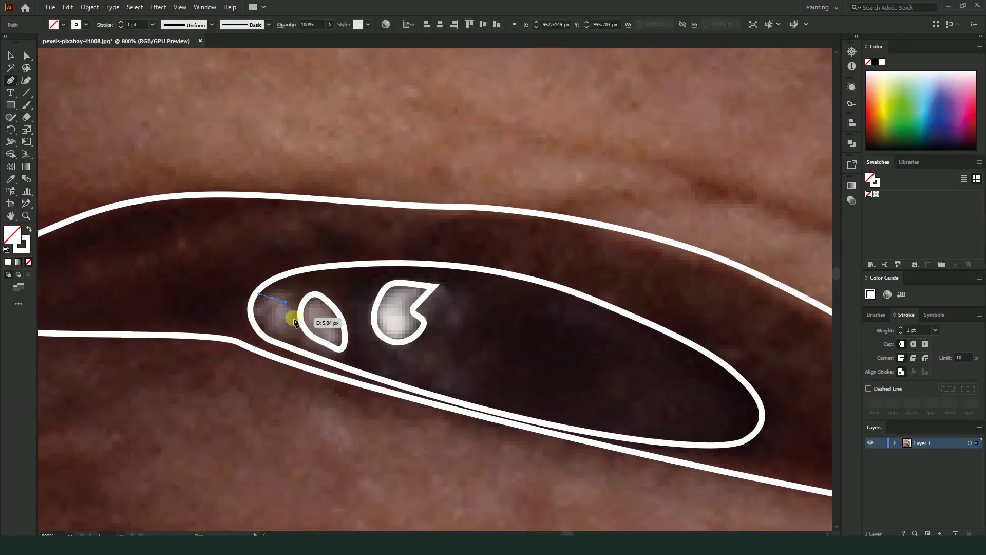
- Trace a third small catchlight at the iris edge
left_click_drag(284, 333, 270, 326)
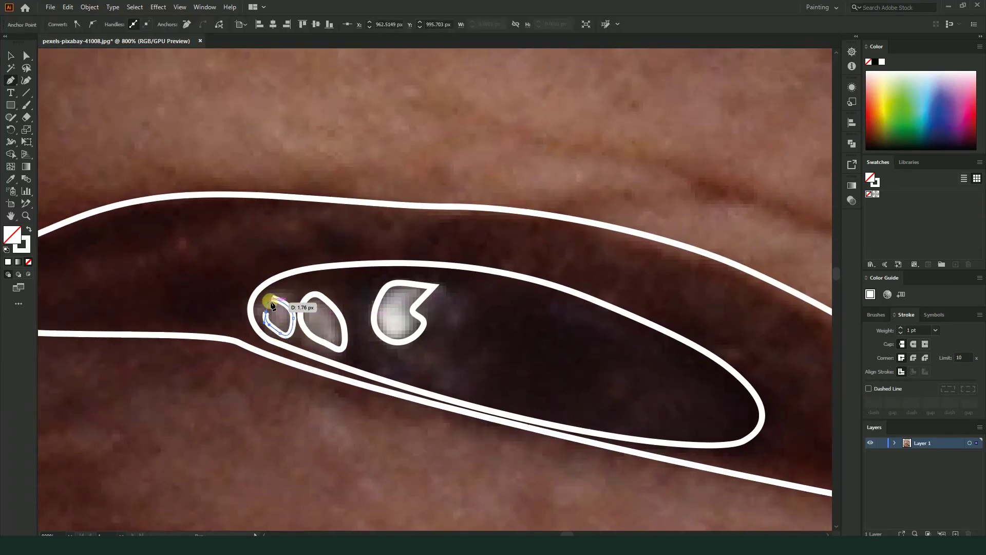
scroll(271, 303, "down", 3)
scroll(341, 341, "down", 3)
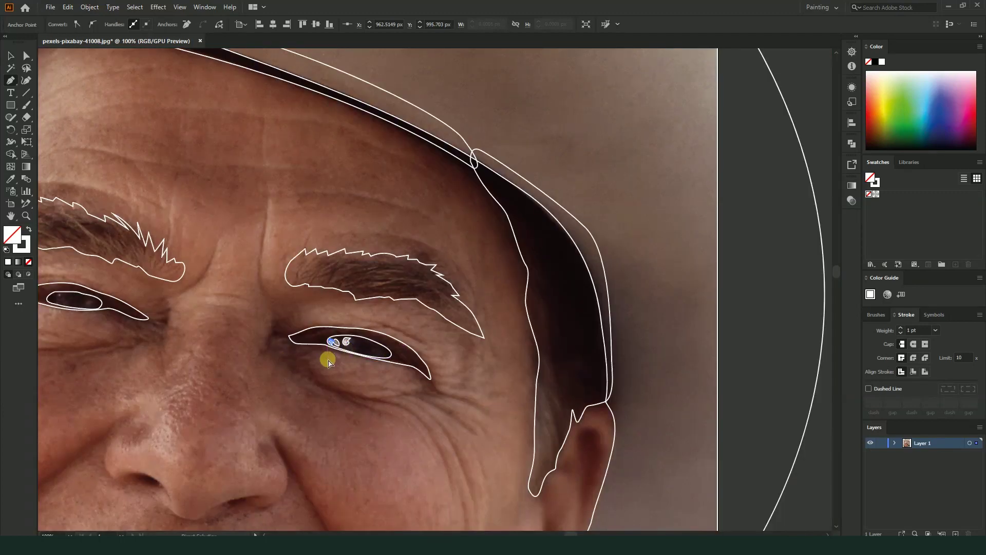
scroll(281, 346, "up", 3)
scroll(567, 356, "up", 3)
scroll(345, 286, "up", 3)
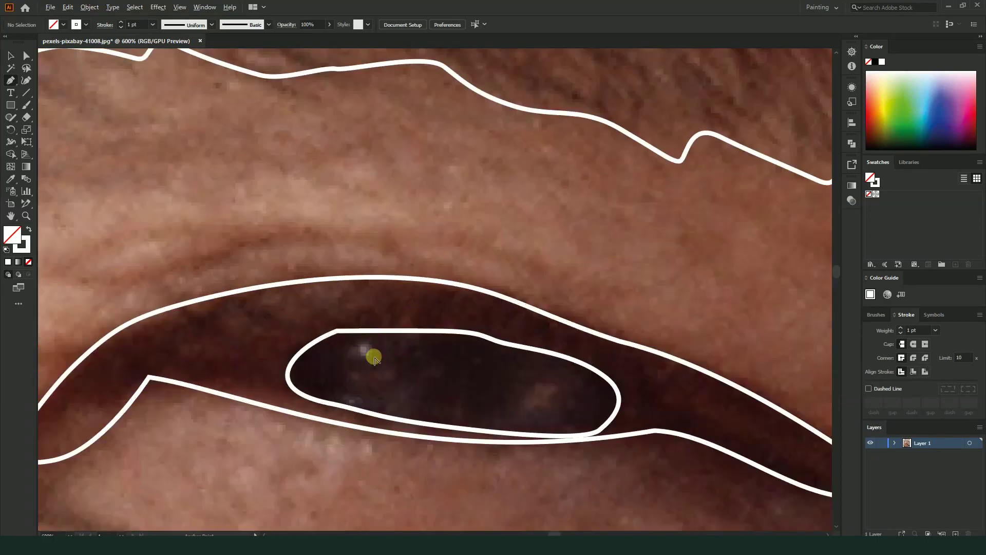
- Outline the round catchlight and a tiny one near the iris top in the other eye
left_click(553, 382)
mouse_move(524, 403)
left_mouse_down()
mouse_move(547, 424)
mouse_move(555, 385)
left_mouse_up()
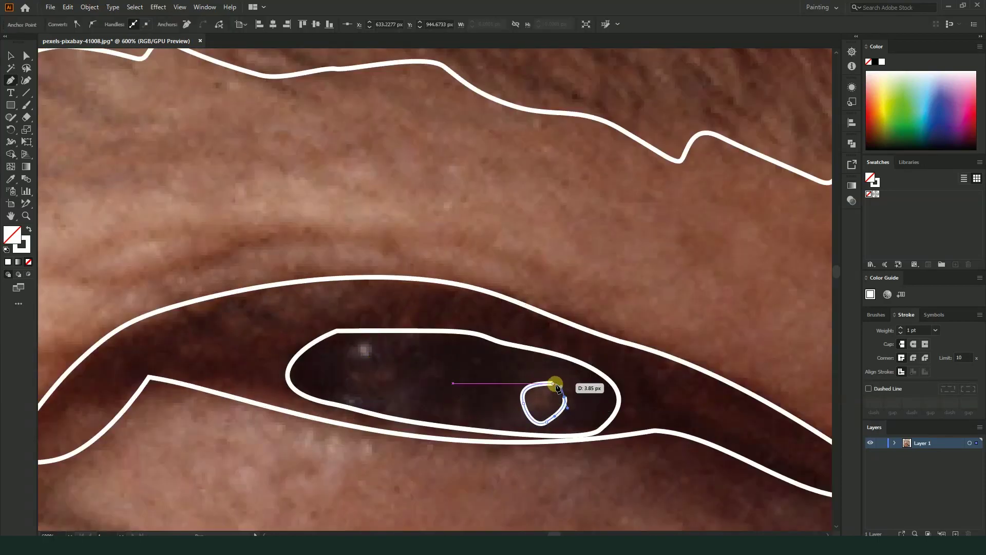
left_click(362, 345, "ctrl")
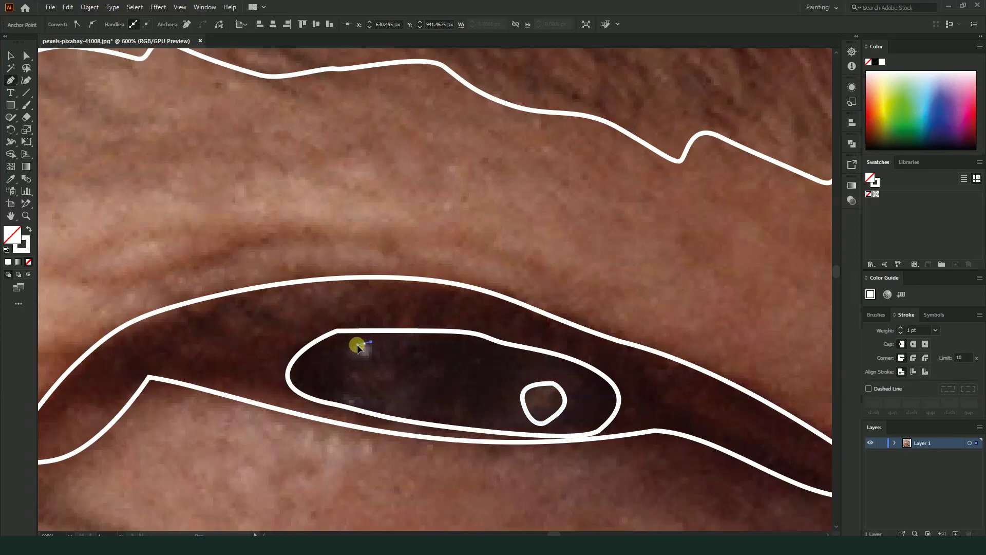
mouse_move(358, 348)
left_mouse_down()
mouse_move(377, 351)
mouse_move(364, 346)
left_mouse_up()
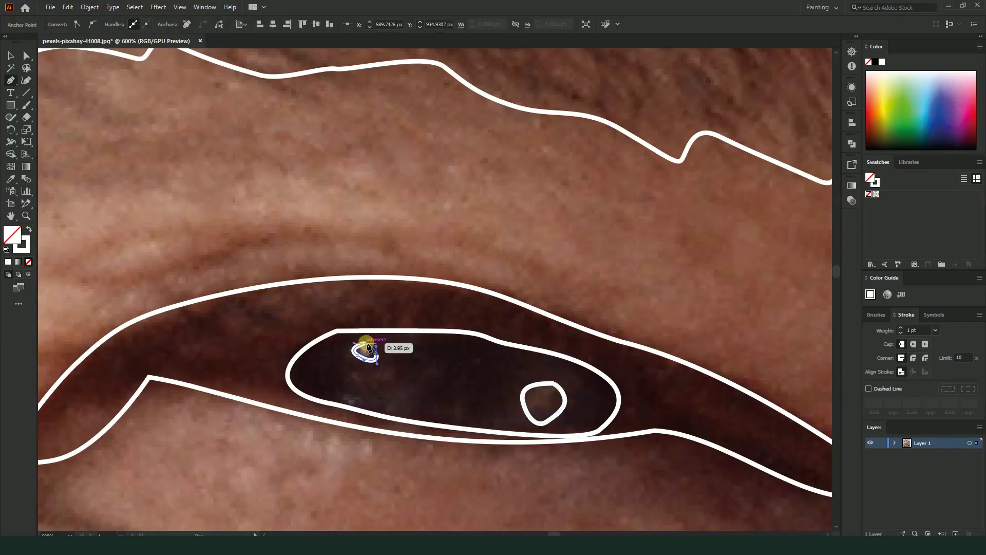
left_click(387, 363, "ctrl")
scroll(388, 363, "down", 7)
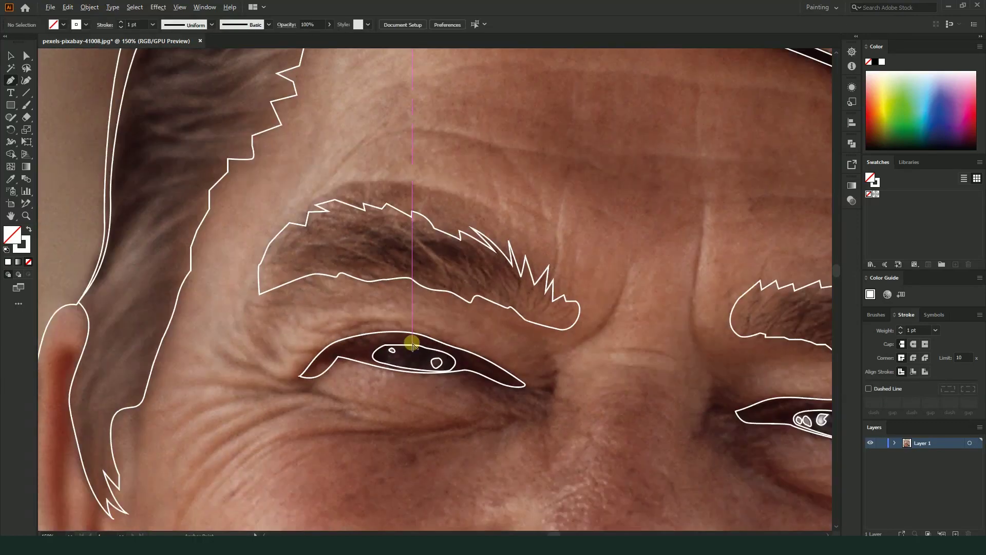
- Draw the bridge line from between the brows down toward the nose
scroll(496, 308, "up", 2)
scroll(418, 374, "up", 2)
scroll(425, 379, "up", 1)
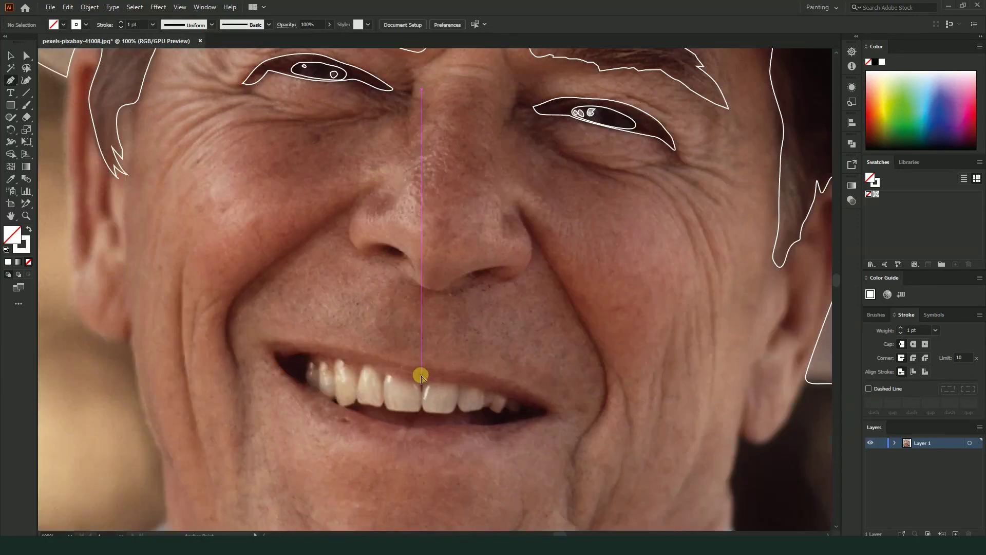
scroll(437, 219, "down", 2)
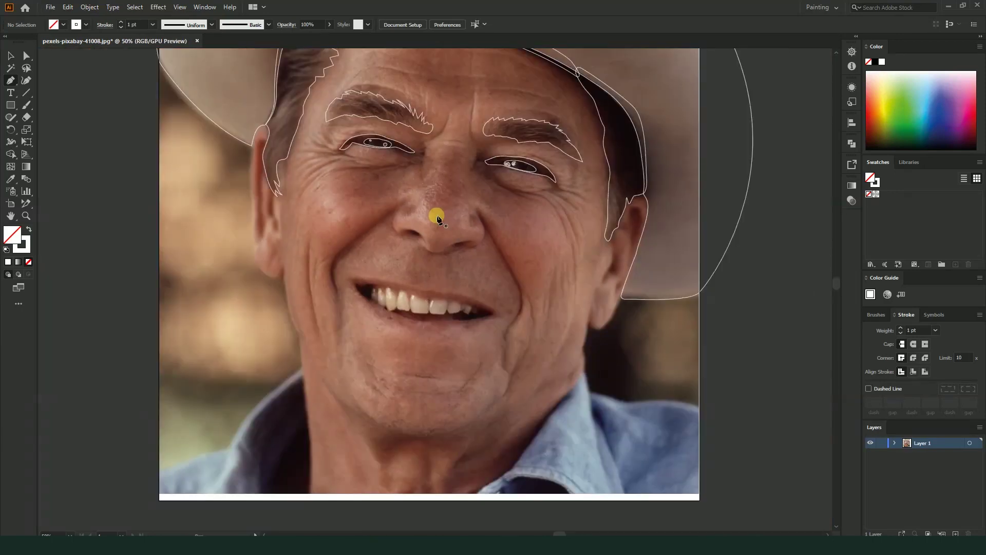
scroll(437, 218, "down", 2)
scroll(507, 177, "up", 2)
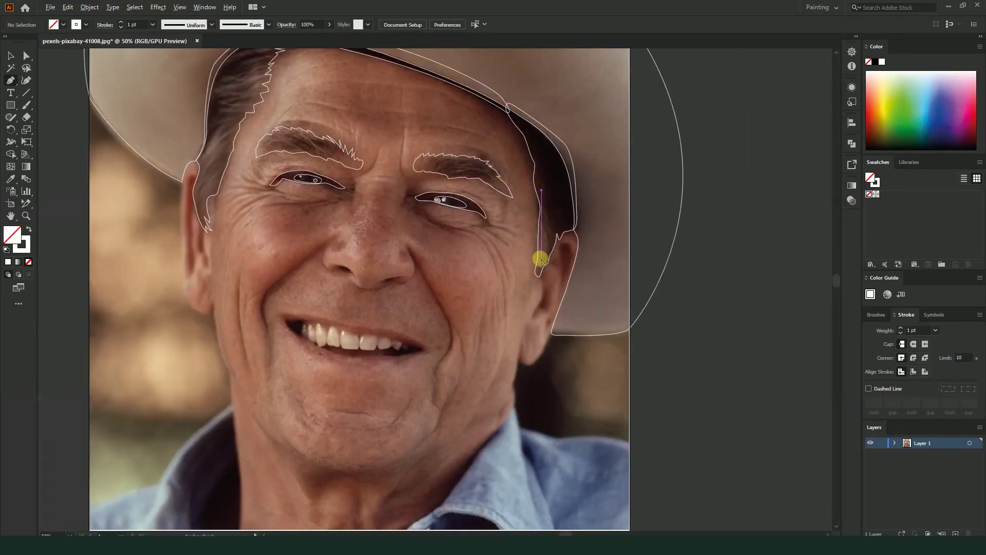
scroll(422, 170, "up", 3)
scroll(403, 202, "down", 3)
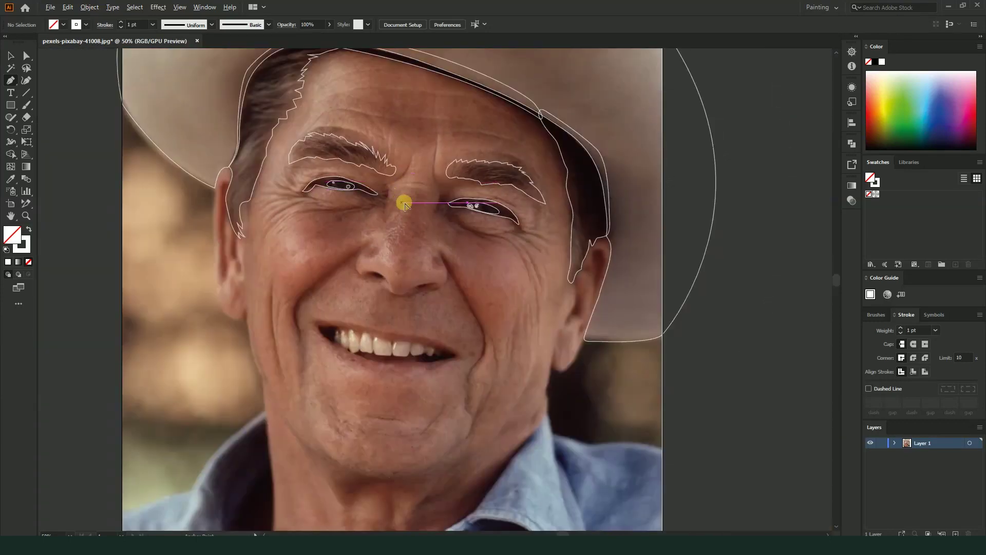
scroll(424, 202, "up", 3)
scroll(421, 196, "down", 2)
scroll(418, 189, "up", 1)
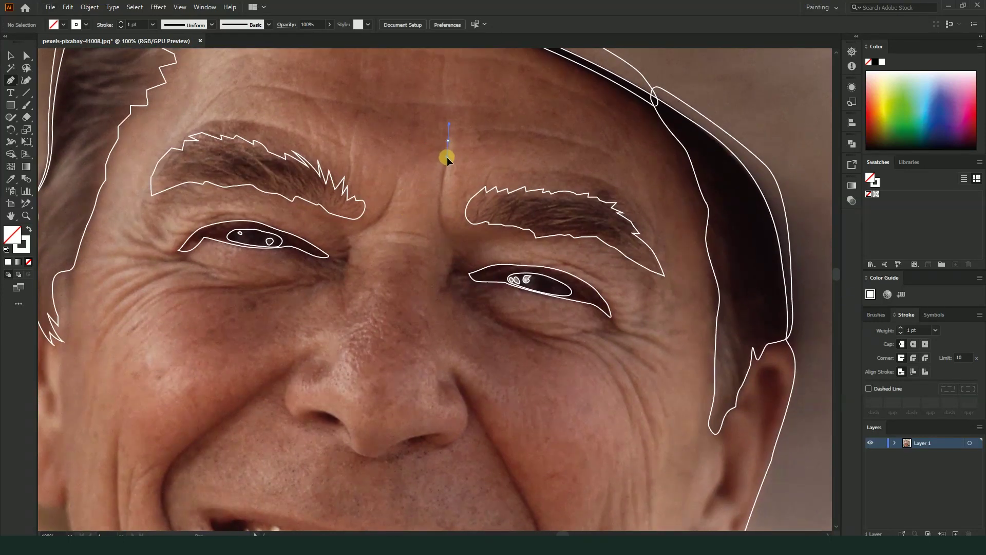
left_click_drag(447, 156, 439, 201)
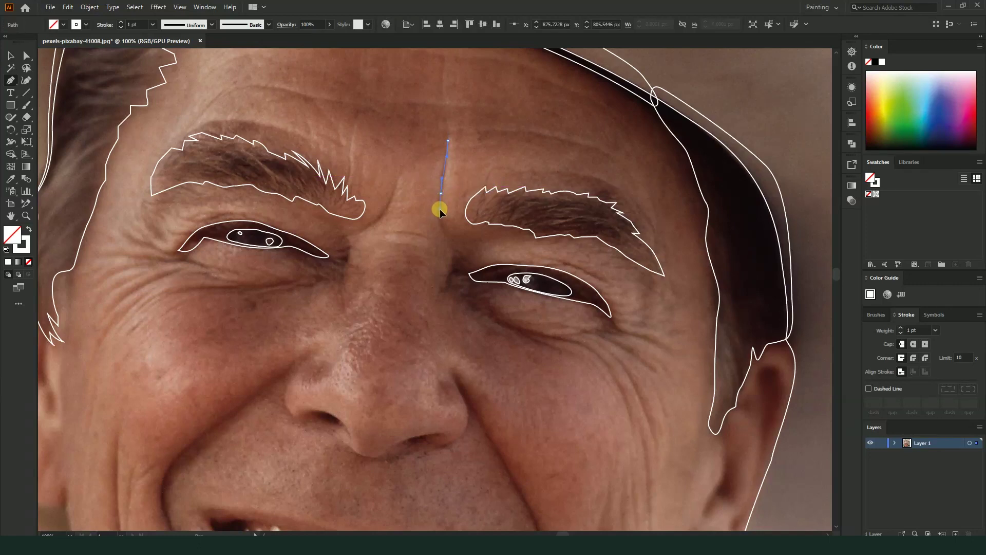
scroll(440, 227, "up", 3)
mouse_move(456, 246)
left_mouse_down()
mouse_move(486, 289)
mouse_move(472, 267)
mouse_move(465, 286)
left_mouse_up()
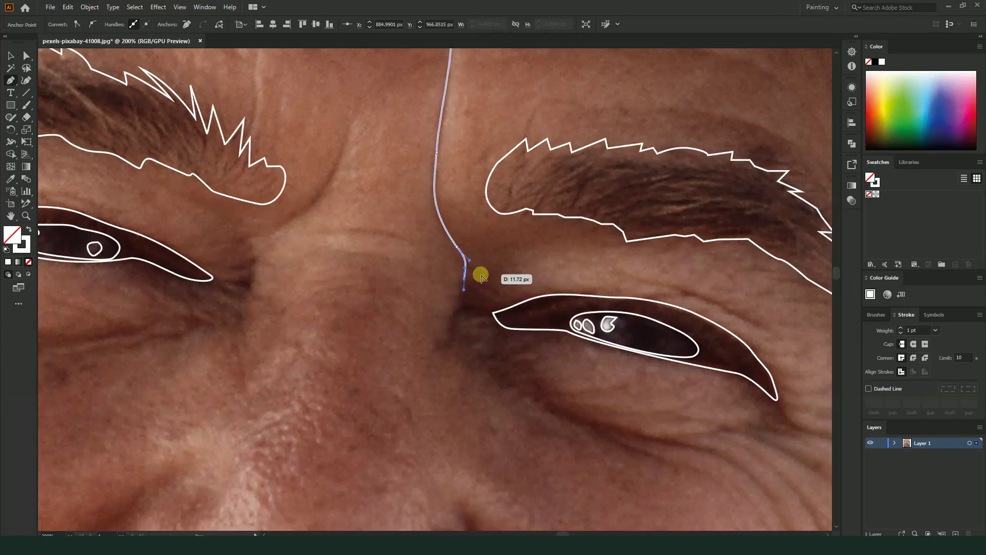
scroll(463, 291, "down", 3)
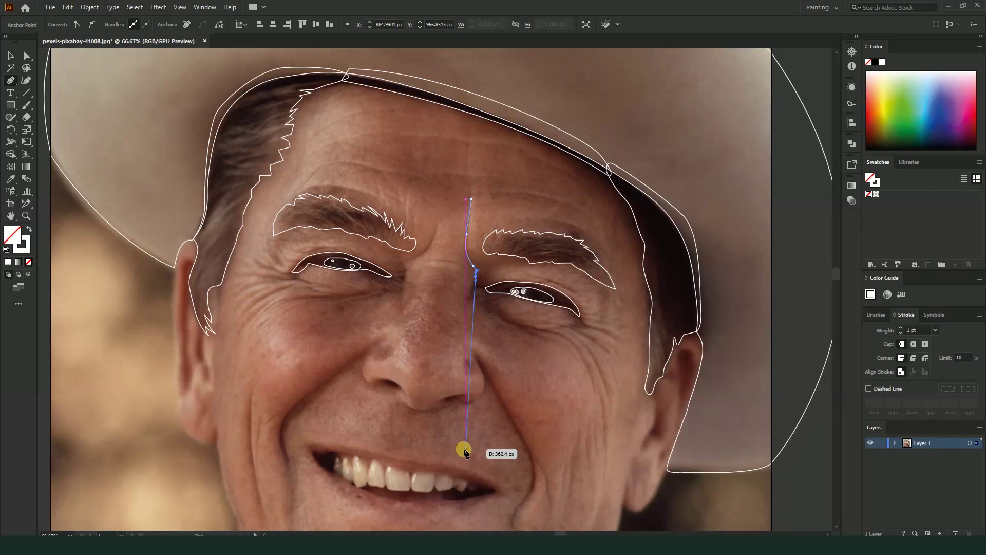
- Trace the left nose-wing curve bending down toward the nostril
scroll(282, 237, "up", 2)
scroll(282, 238, "up", 2)
left_click_drag(263, 290, 261, 296)
left_click_drag(290, 369, 311, 374)
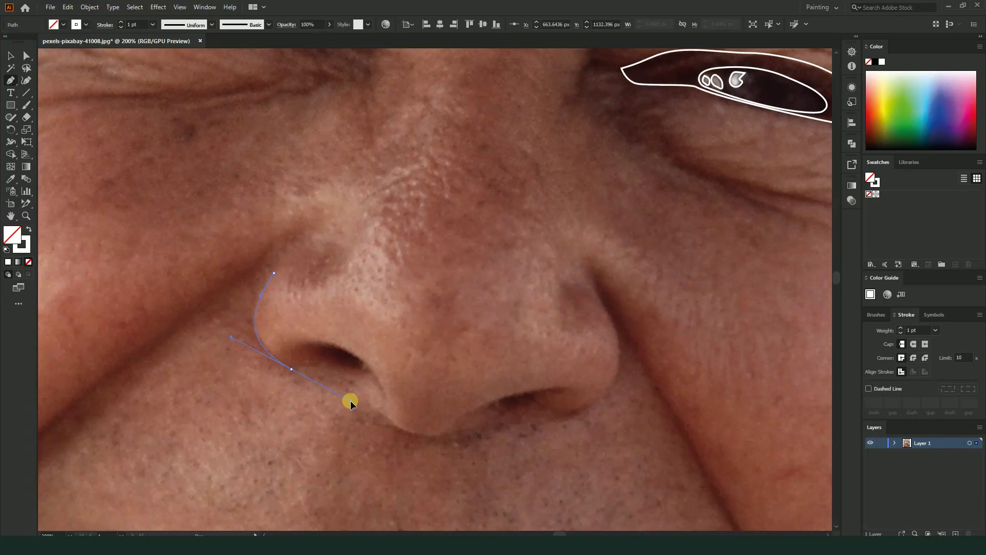
left_click_drag(351, 400, 348, 401)
key("ctrl+s")
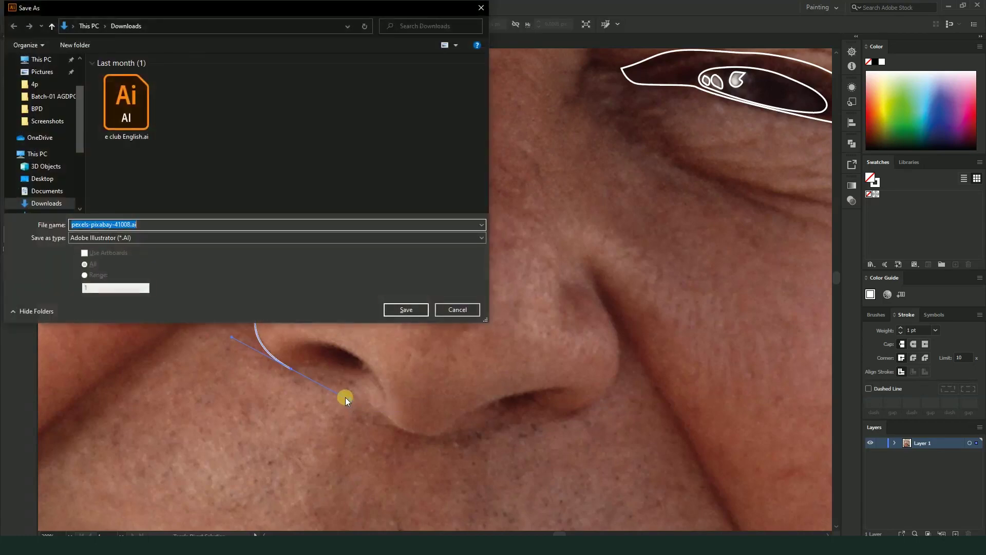
left_click(456, 309)
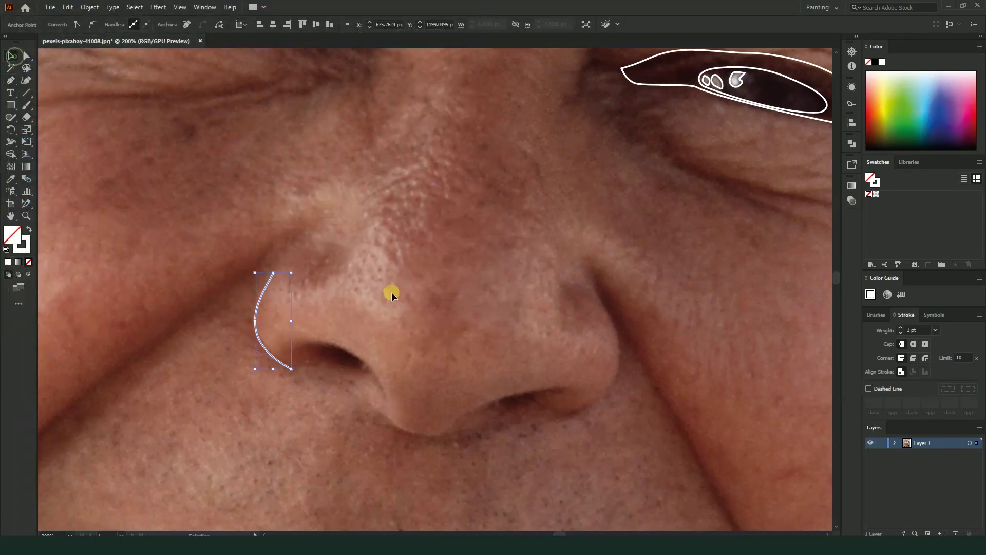
- Outline the left nostril as a closed, smoothed curved loop
scroll(392, 292, "down", 3)
left_click(10, 80)
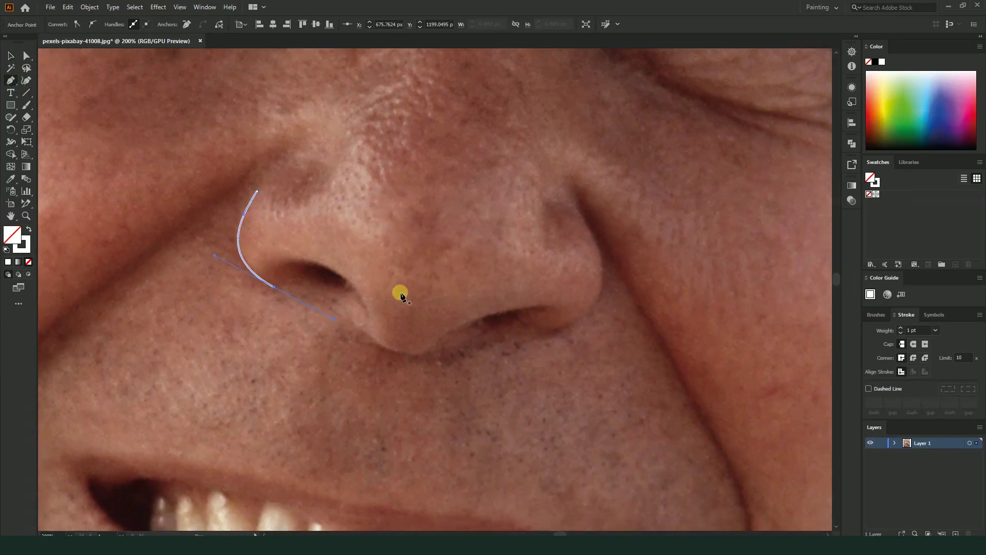
mouse_move(317, 284)
left_mouse_down()
mouse_move(299, 285)
mouse_move(322, 262)
left_mouse_up()
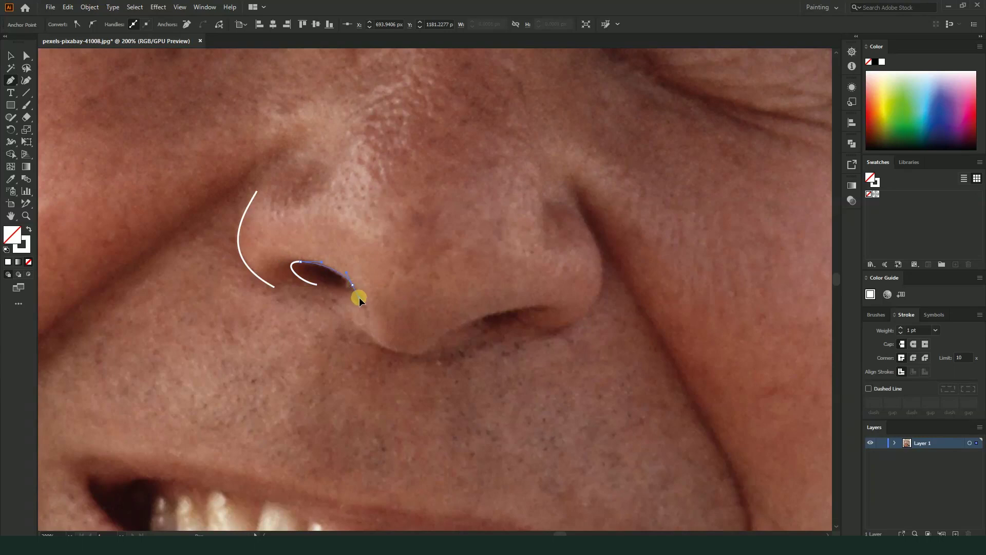
scroll(349, 300, "up", 1)
left_click_drag(377, 318, 378, 328)
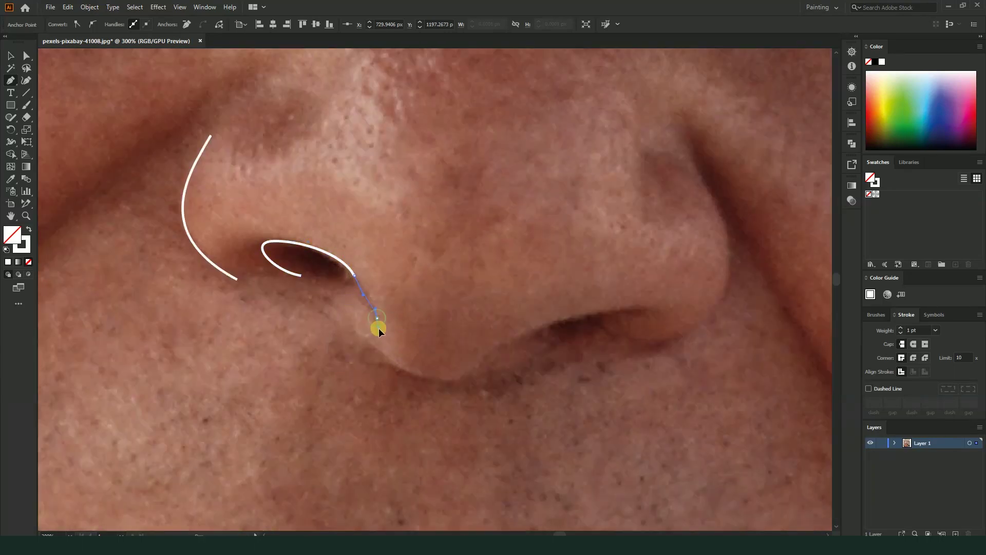
scroll(366, 298, "up", 2)
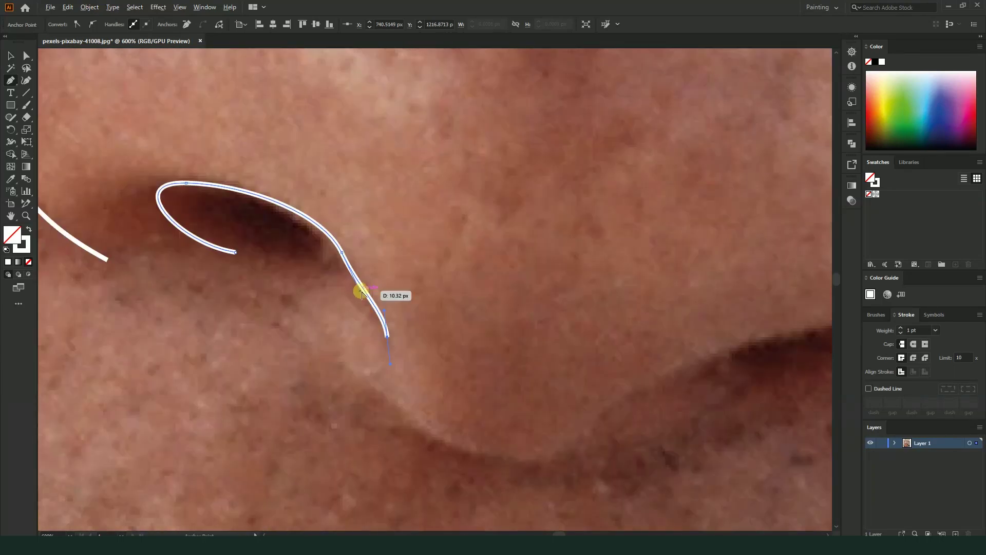
left_click_drag(361, 294, 361, 272)
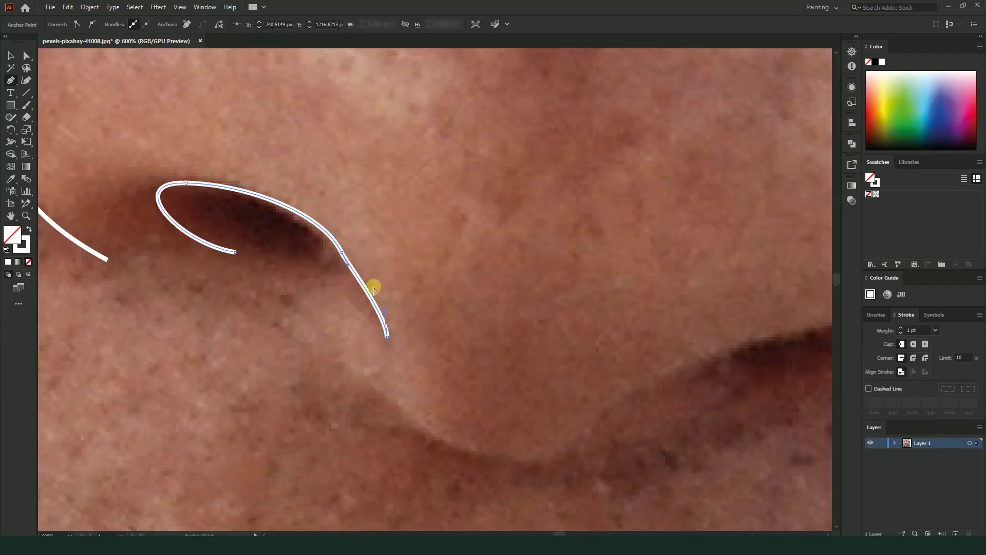
mouse_move(339, 248)
left_mouse_down()
mouse_move(326, 218)
mouse_move(306, 208)
mouse_move(369, 348)
mouse_move(387, 340)
mouse_move(292, 245)
left_mouse_up()
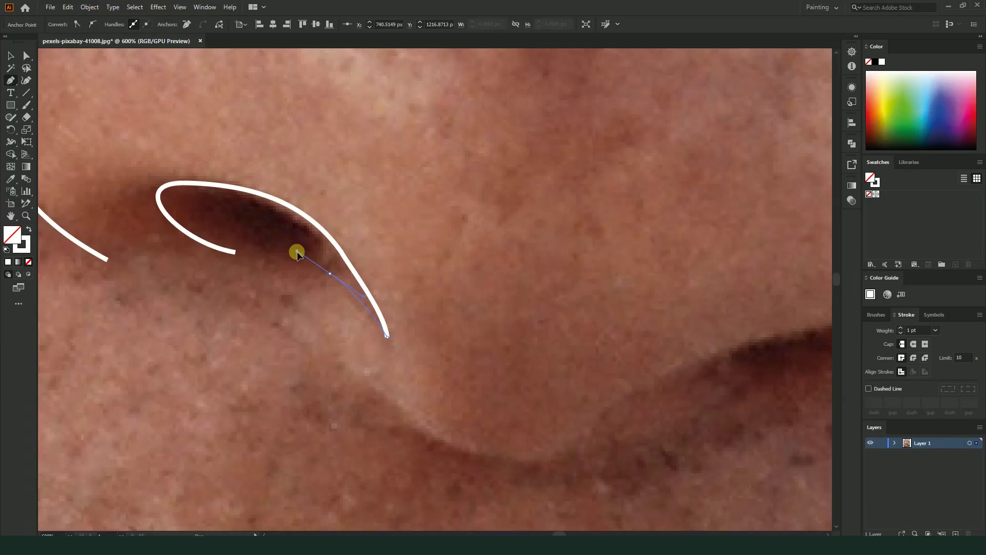
mouse_move(233, 251)
left_mouse_down()
mouse_move(198, 222)
mouse_move(160, 224)
left_mouse_up()
left_click_drag(297, 254, 308, 264)
- Begin the curve along the base of the left nostril
scroll(314, 297, "down", 2)
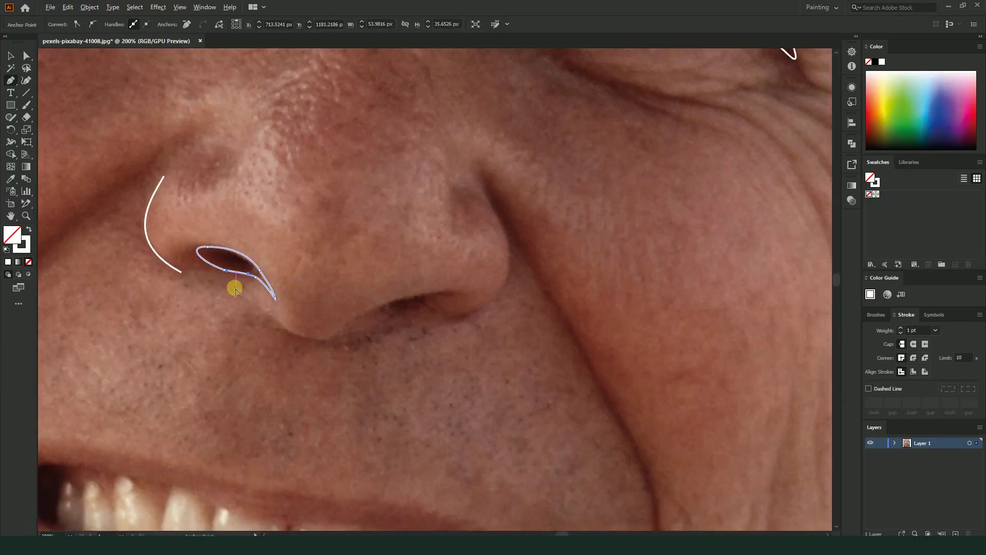
scroll(314, 296, "down", 3)
scroll(314, 294, "up", 5)
scroll(316, 302, "down", 2)
scroll(365, 291, "down", 1)
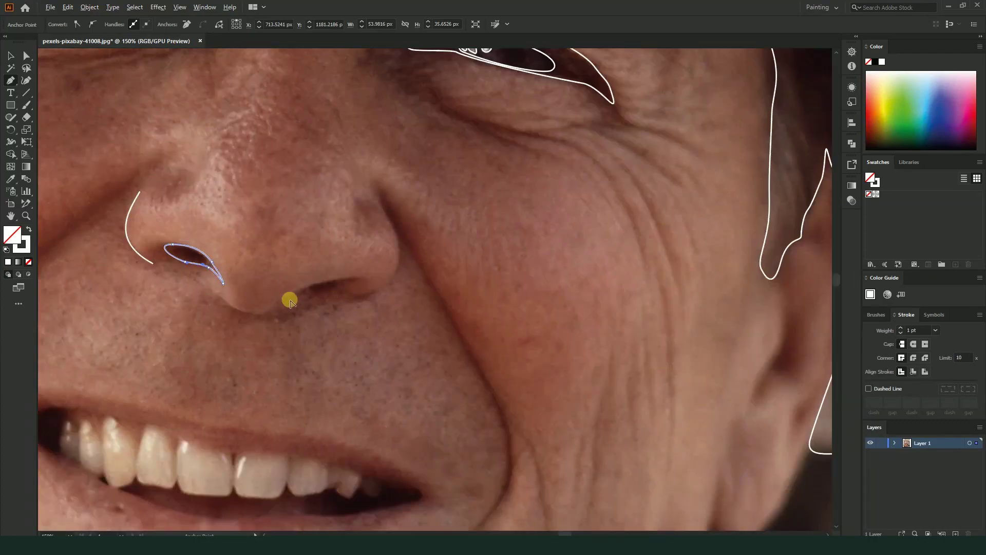
scroll(204, 303, "up", 1)
left_click_drag(215, 283, 287, 318)
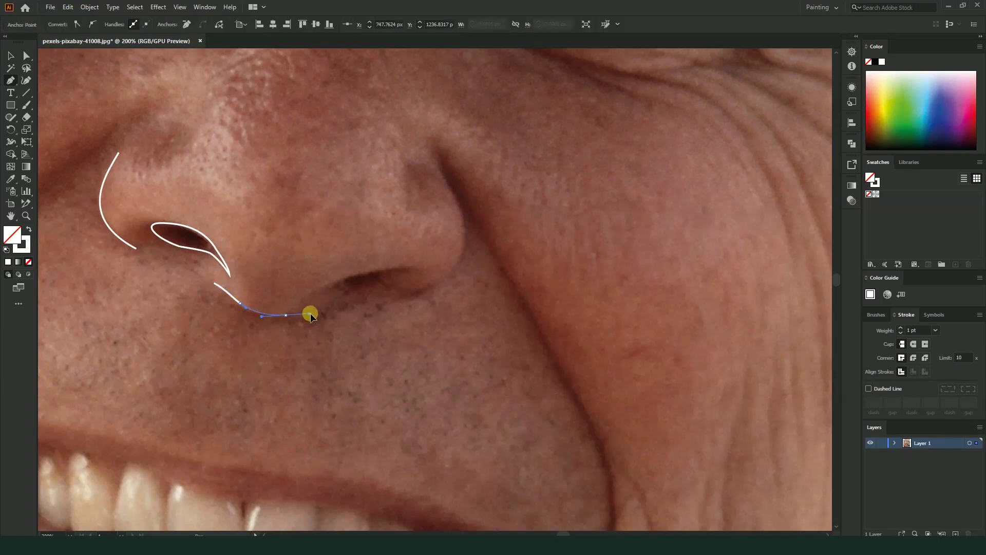
- Finish the under-nostril curve and outline the right nostril as a closed loop
key("v")
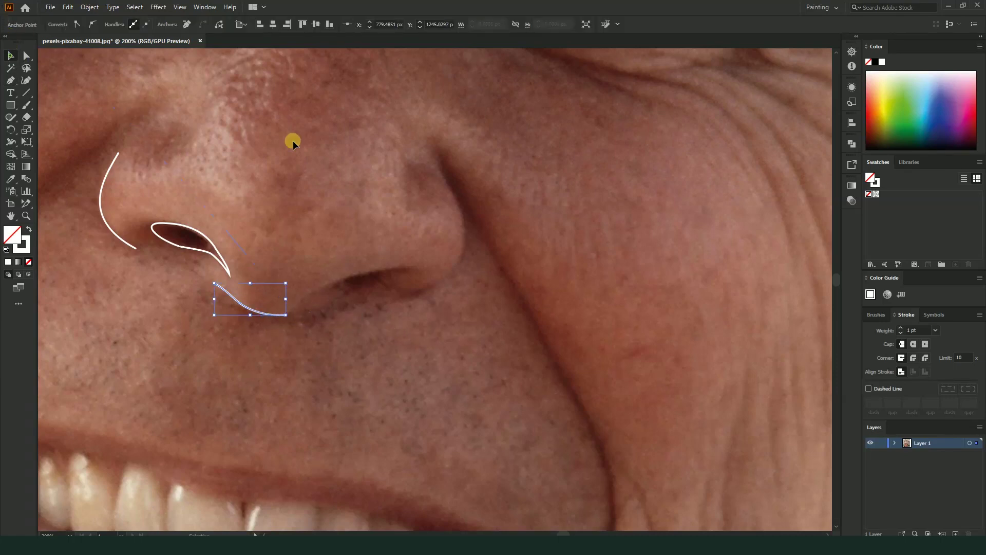
left_click(293, 144)
key("p")
scroll(347, 280, "up", 1, "alt")
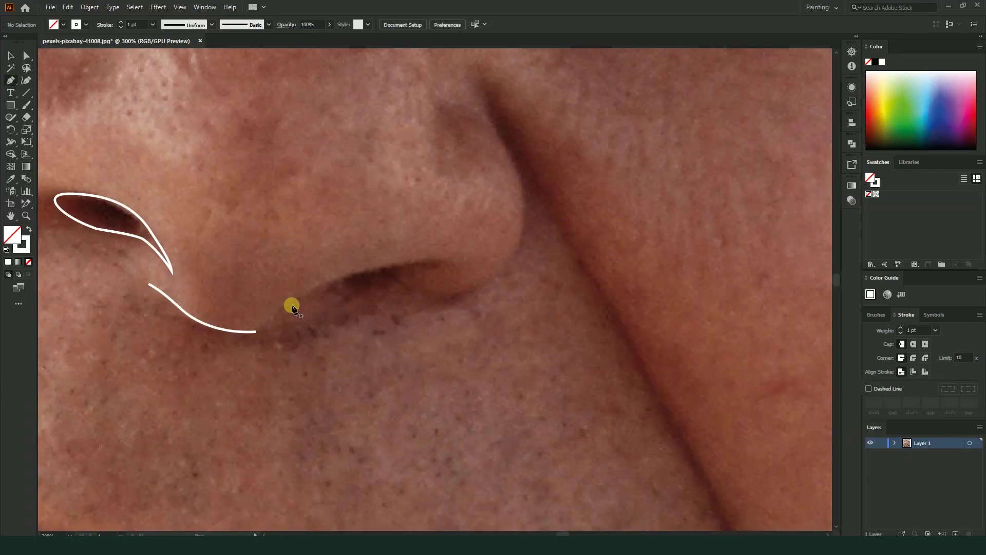
left_click_drag(317, 283, 333, 278)
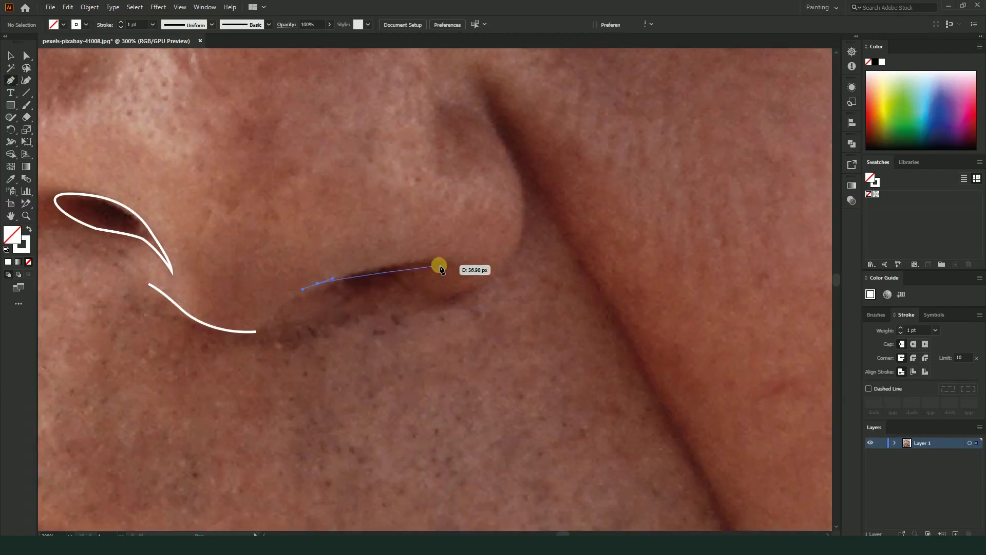
left_click_drag(442, 260, 461, 267)
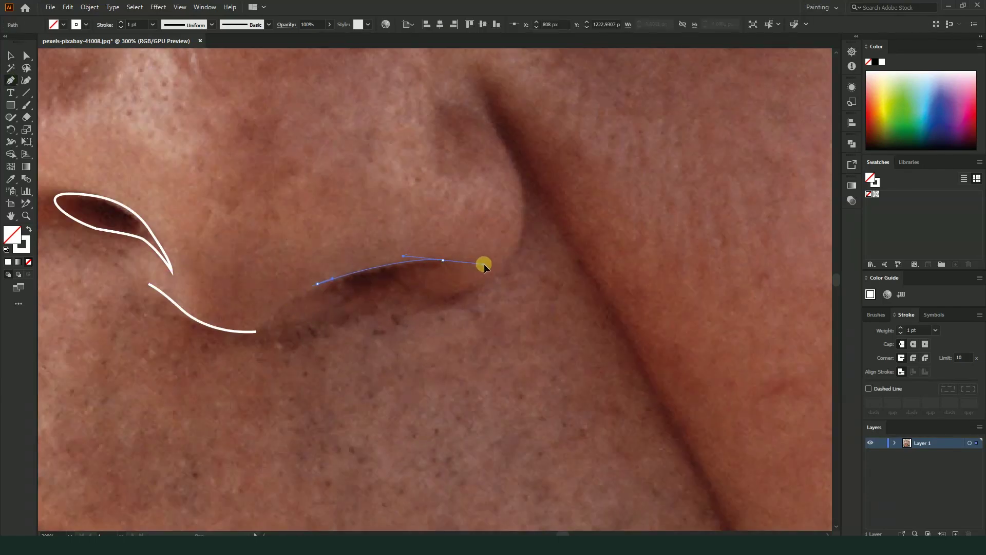
mouse_move(442, 260)
left_mouse_down()
mouse_move(414, 285)
mouse_move(359, 286)
mouse_move(341, 303)
mouse_move(311, 286)
left_mouse_up()
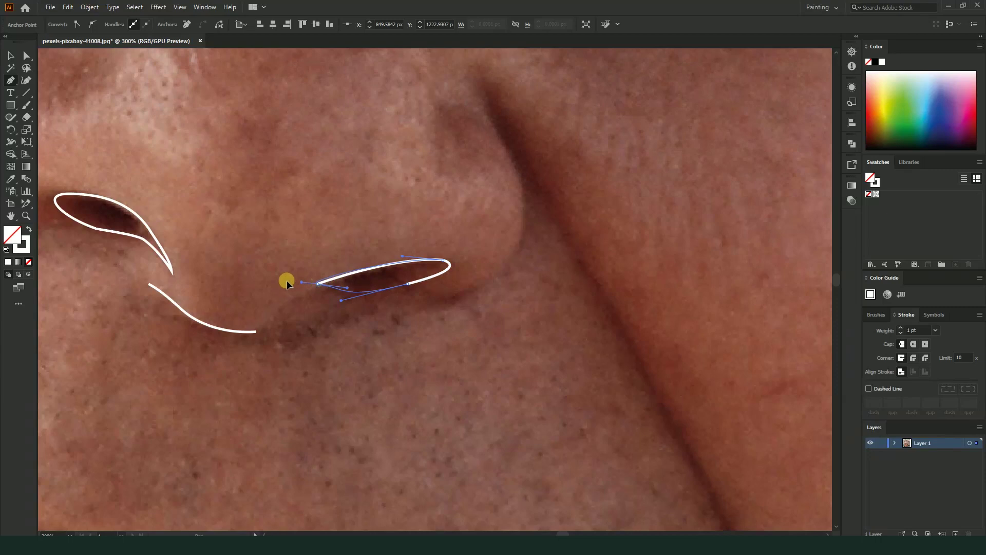
key("ctrl")
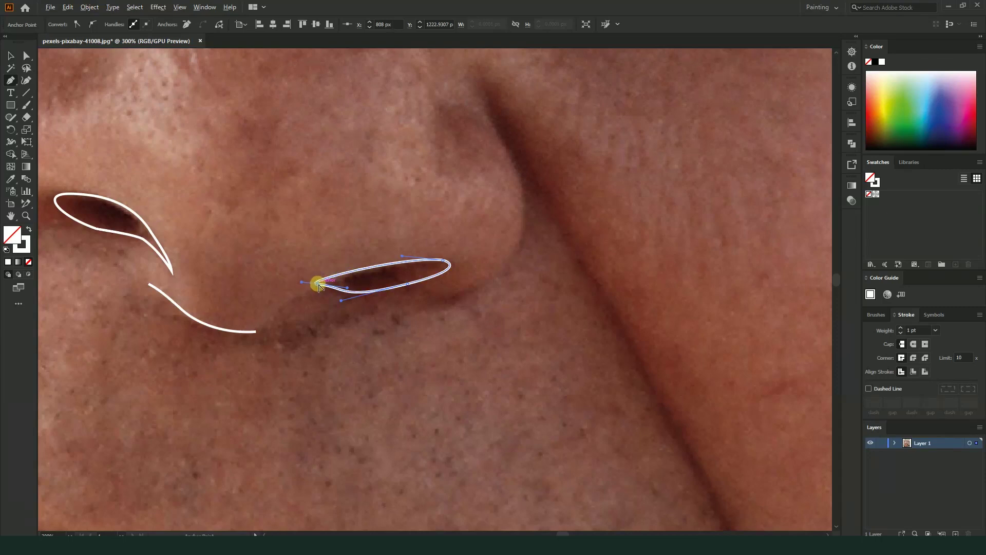
- Trace a curve from below the right nostril up the right nose wing toward the bridge
scroll(359, 315, "down", 2)
scroll(367, 323, "up", 2)
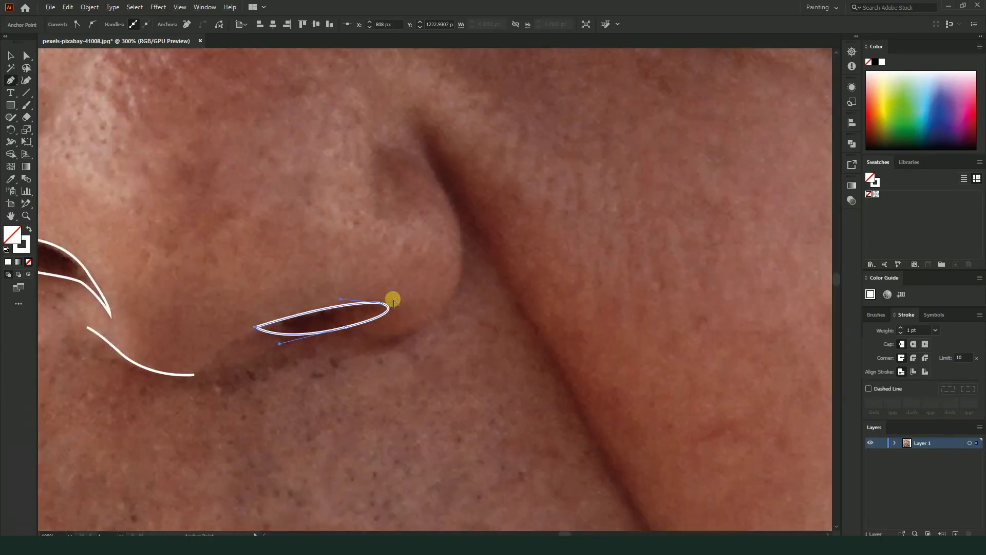
left_click(377, 347)
mouse_move(428, 318)
left_mouse_down()
mouse_move(445, 295)
mouse_move(441, 303)
left_mouse_up()
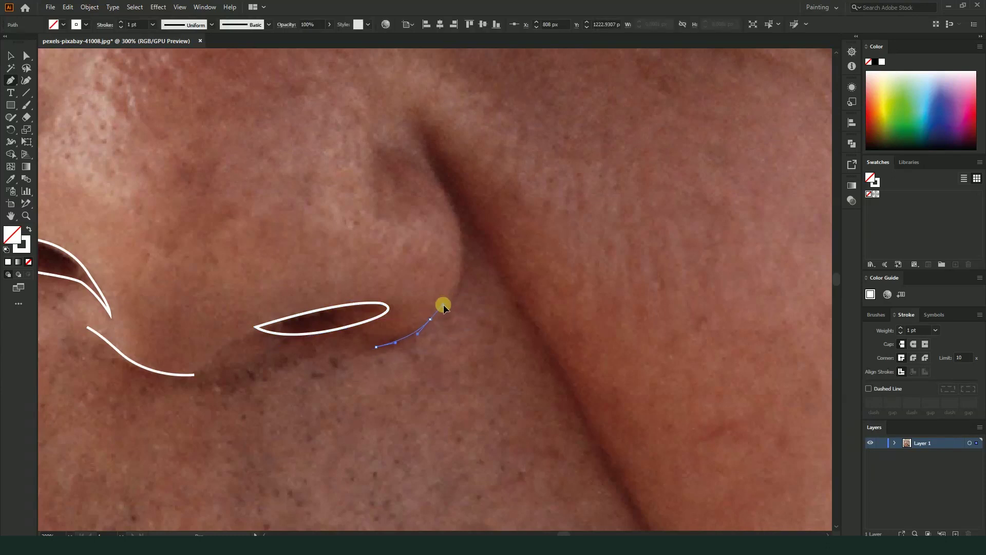
mouse_move(462, 242)
left_mouse_down()
mouse_move(457, 197)
mouse_move(456, 213)
left_mouse_up()
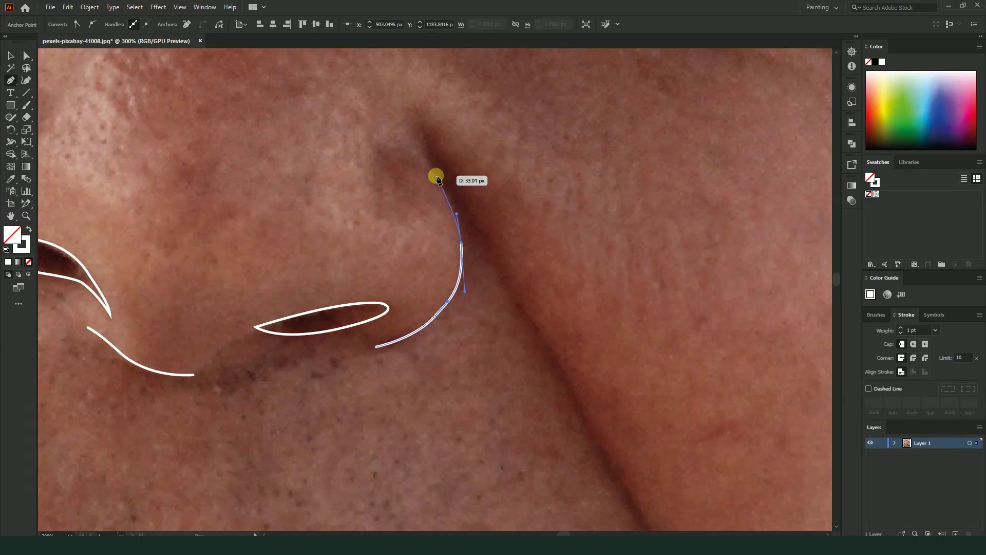
left_click_drag(420, 129, 463, 203)
scroll(480, 348, "down", 4)
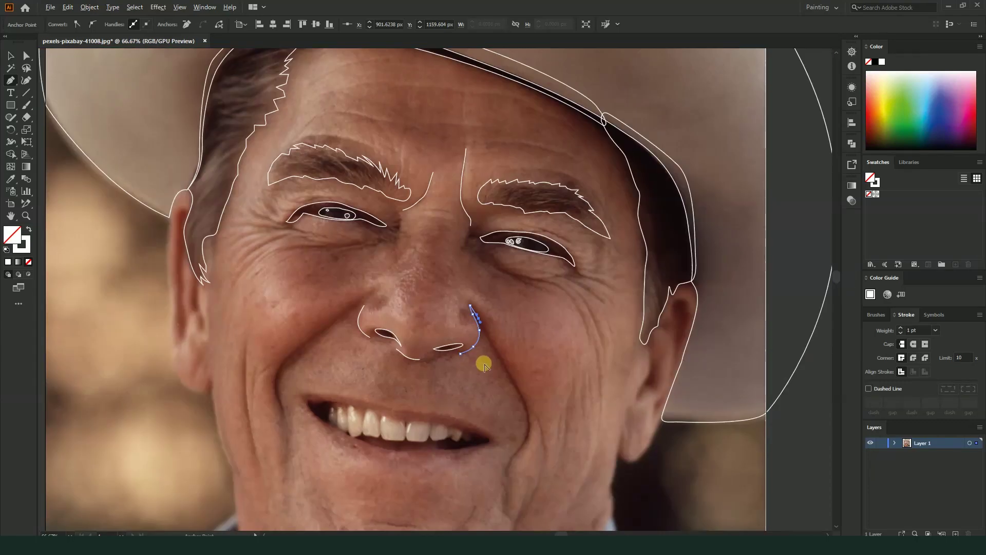
left_click_drag(480, 330, 411, 239)
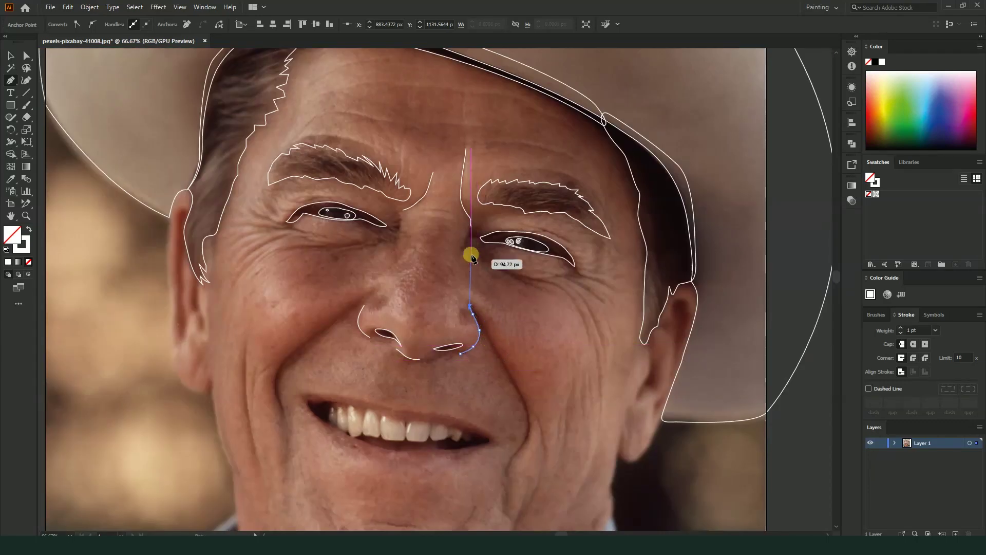
key("v")
left_click(529, 295)
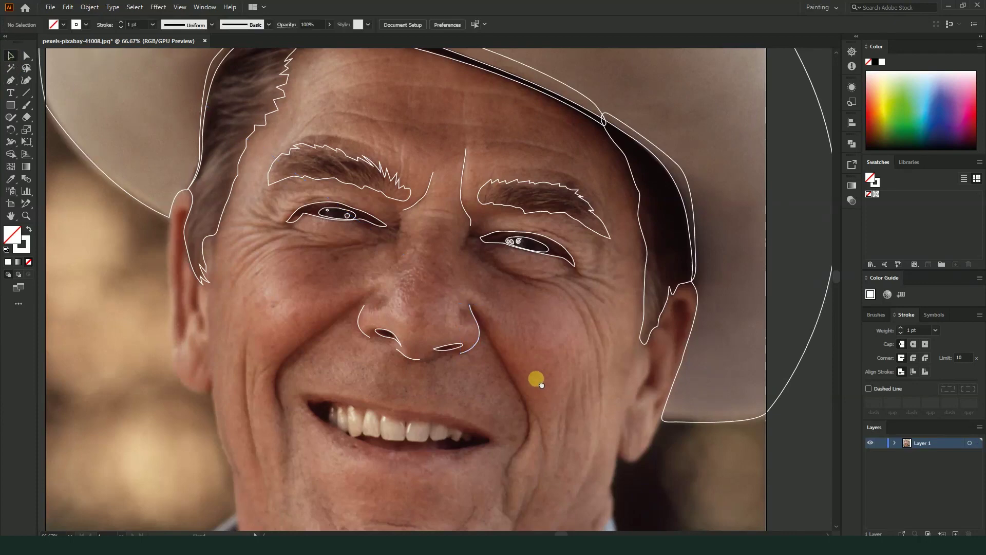
- Draw small closed teardrop loops over the upper rims of the left and right nostrils
left_click_drag(535, 376, 511, 423)
scroll(392, 303, "up", 2)
scroll(390, 288, "down", 2)
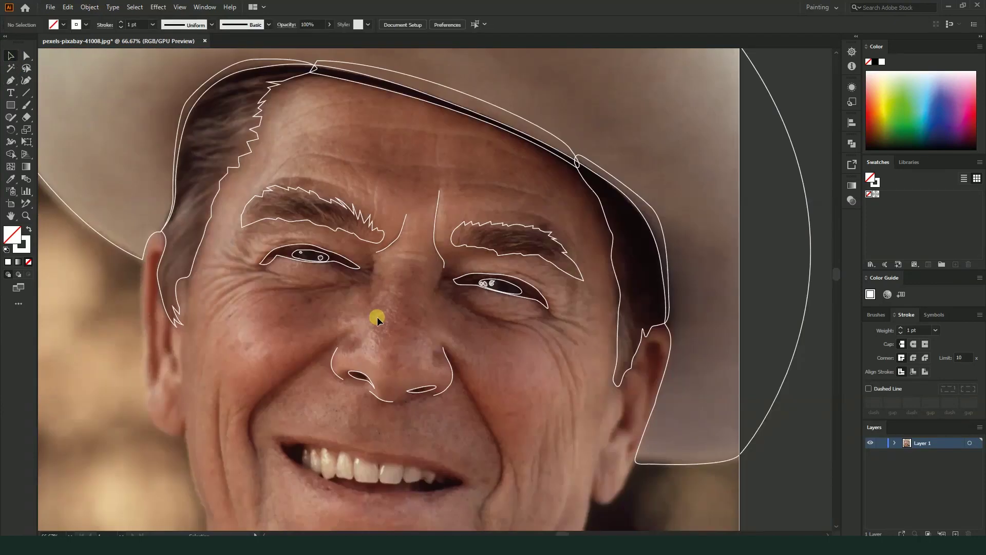
scroll(352, 350, "up", 2)
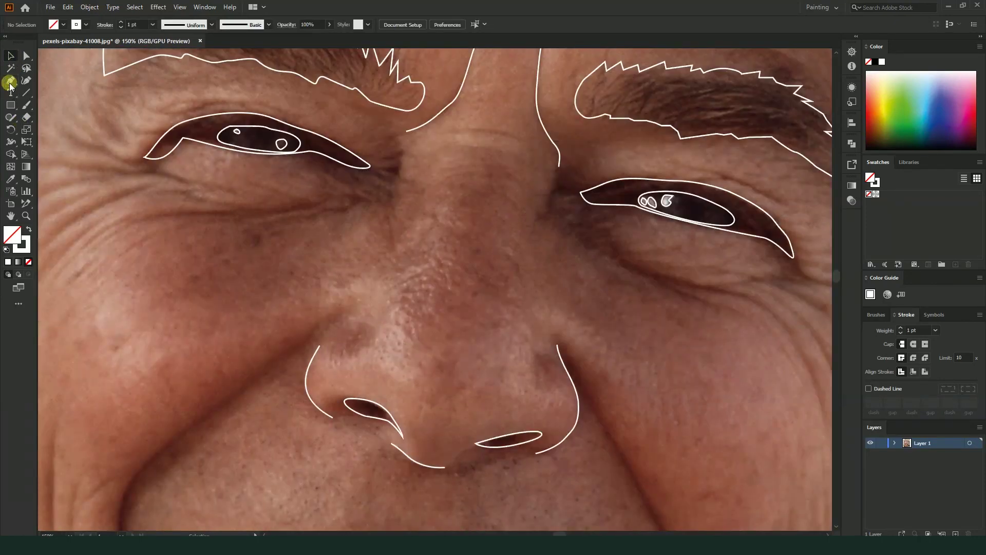
left_click(10, 82)
scroll(378, 336, "up", 1, "alt")
mouse_move(326, 325)
left_mouse_down()
mouse_move(355, 316)
mouse_move(342, 320)
left_mouse_up()
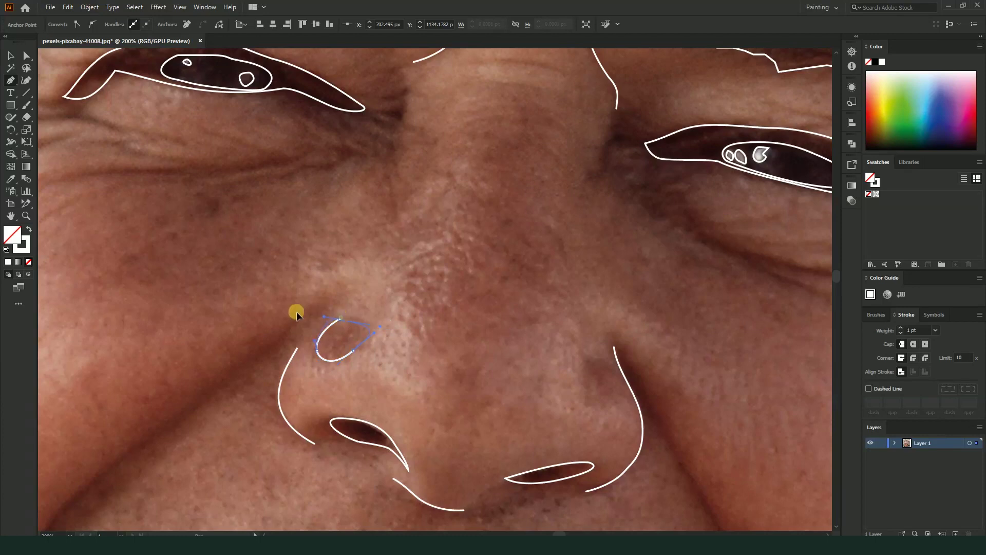
scroll(437, 324, "down", 3)
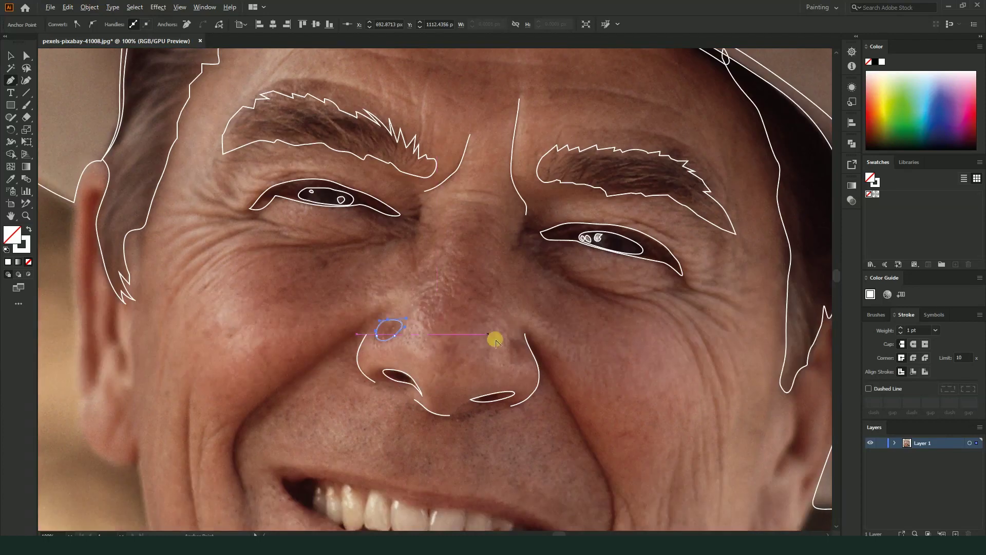
scroll(514, 349, "up", 2)
left_click_drag(500, 322, 503, 362)
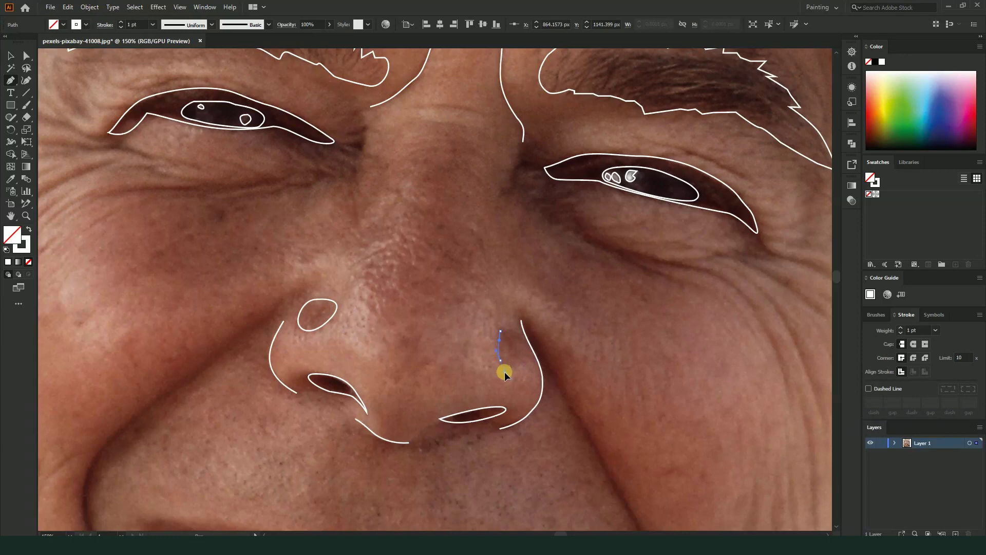
left_click_drag(520, 341, 504, 334)
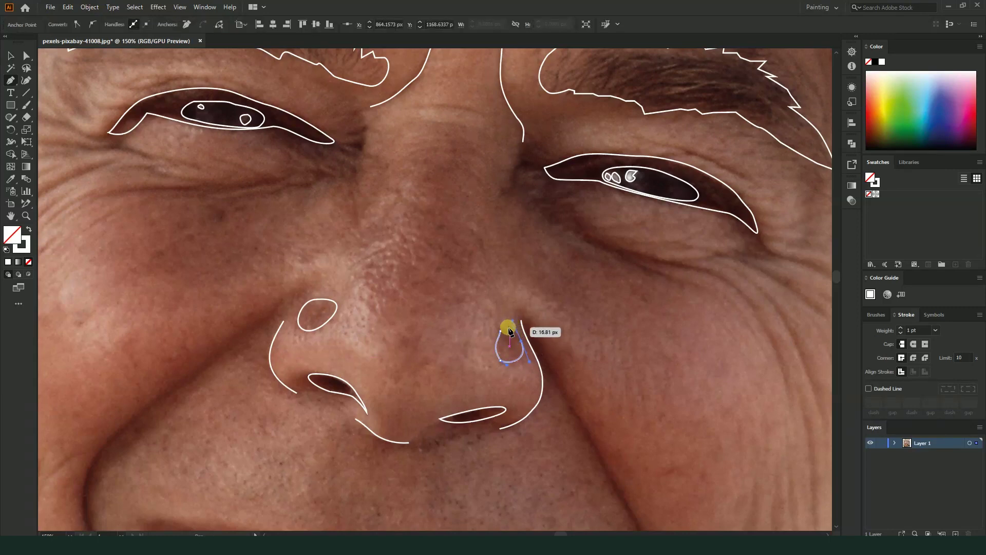
scroll(502, 333, "down", 4)
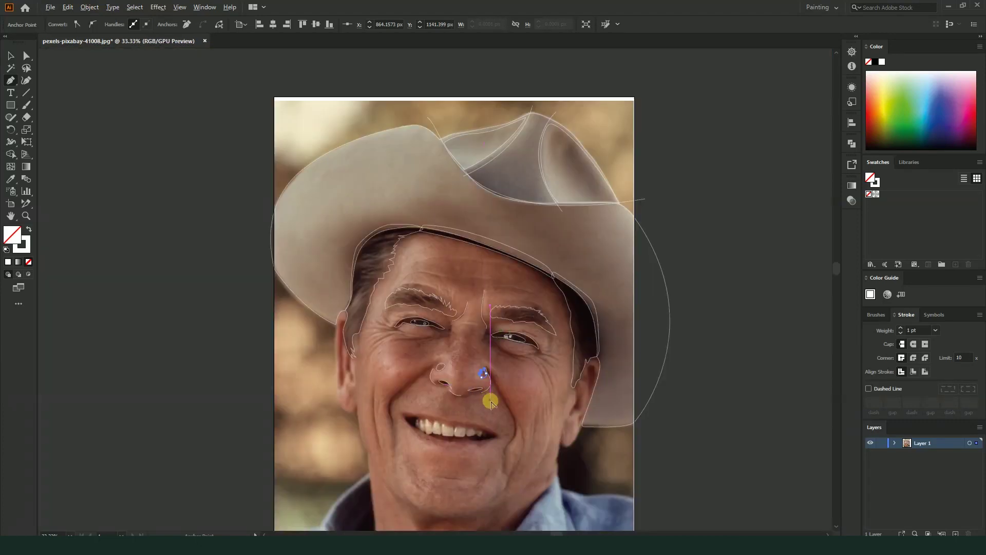
scroll(484, 396, "up", 1)
scroll(519, 390, "down", 2)
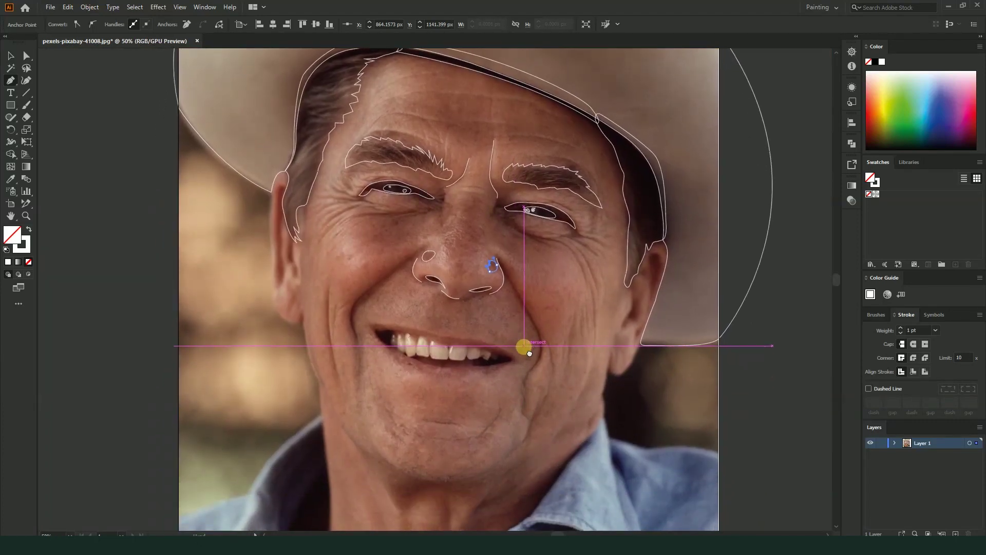
scroll(530, 326, "up", 1)
scroll(529, 325, "up", 1)
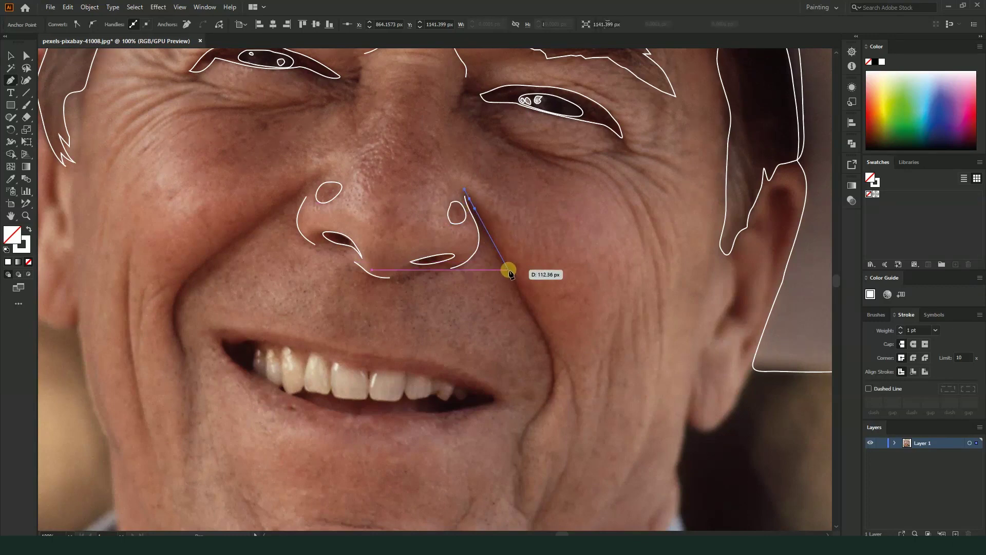
- Trace the right smile fold from the nostril down the cheek past the mouth corner
left_click_drag(508, 268, 516, 281)
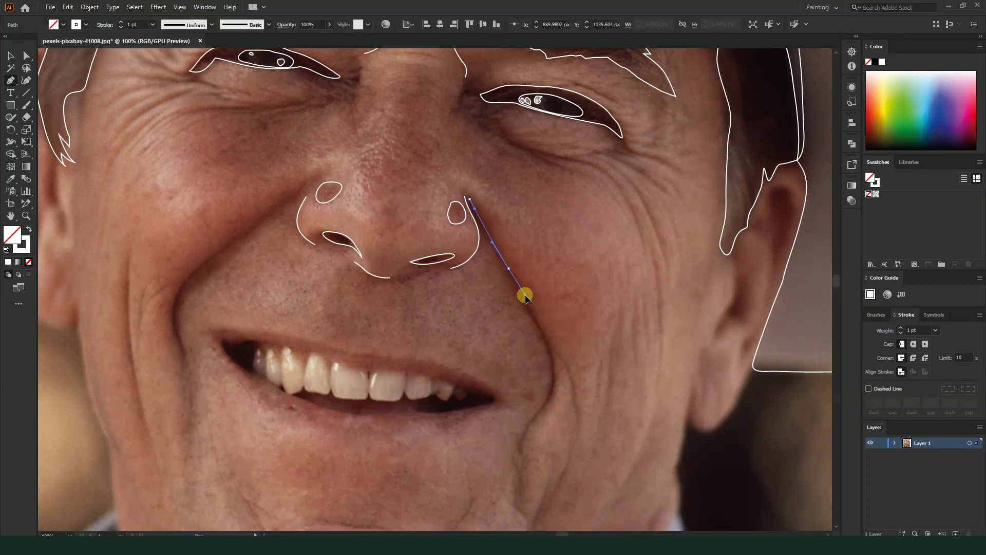
left_click_drag(534, 318, 538, 327)
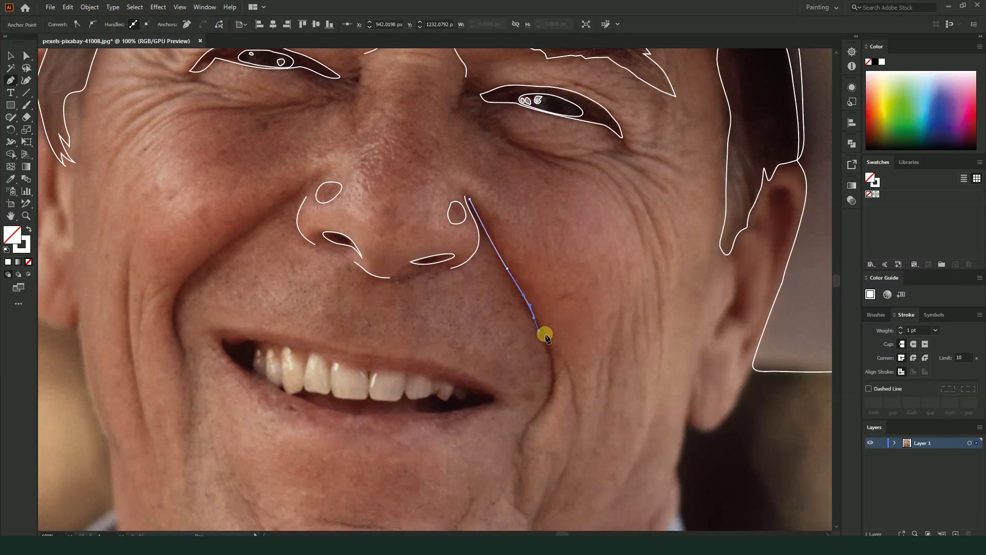
left_click_drag(554, 364, 553, 373)
left_click_drag(542, 409, 529, 433)
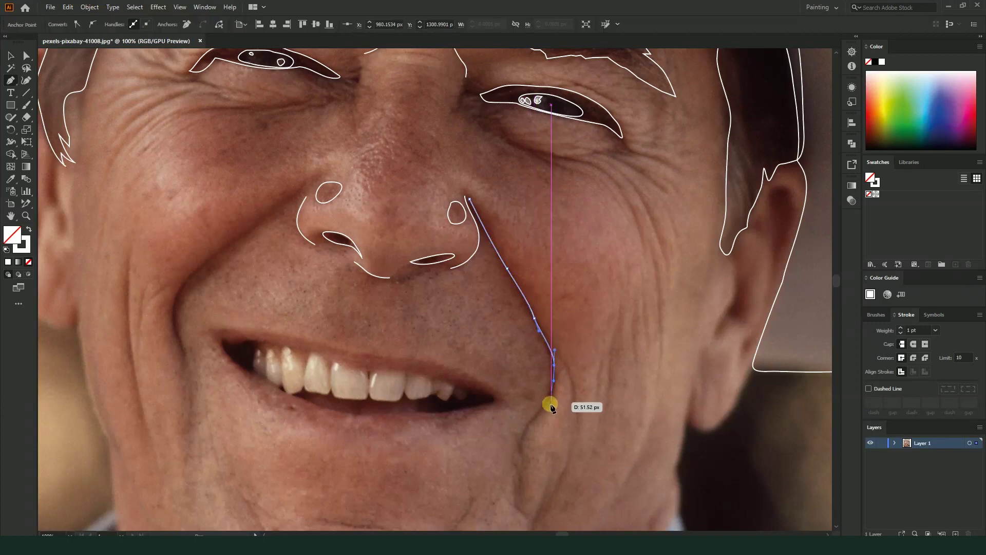
left_click_drag(520, 449, 522, 469)
key("v")
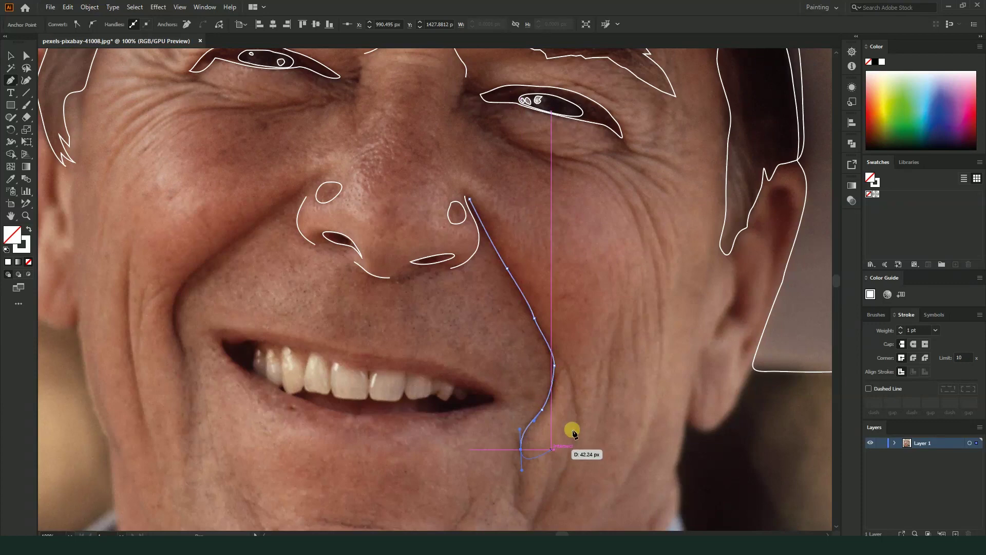
left_click(80, 91)
- Trace the left smile fold from beside the nostril down to the mouth corner
left_click_drag(236, 260, 462, 260)
left_click(16, 83)
left_click(532, 189)
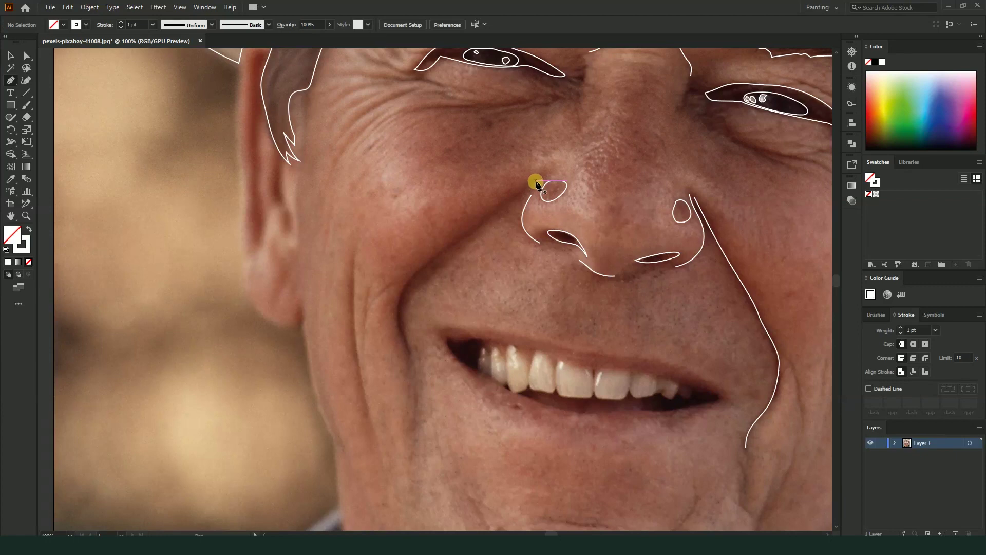
left_click(489, 217)
left_click(478, 226)
left_click_drag(434, 254, 399, 311)
left_click_drag(407, 350, 415, 356)
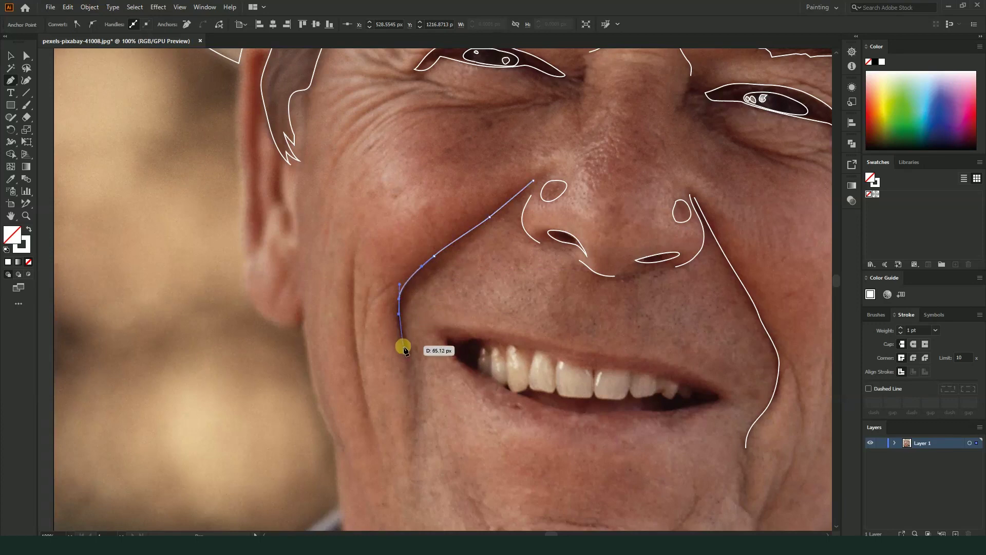
left_click(418, 368)
key("Escape")
key("ctrl+minus")
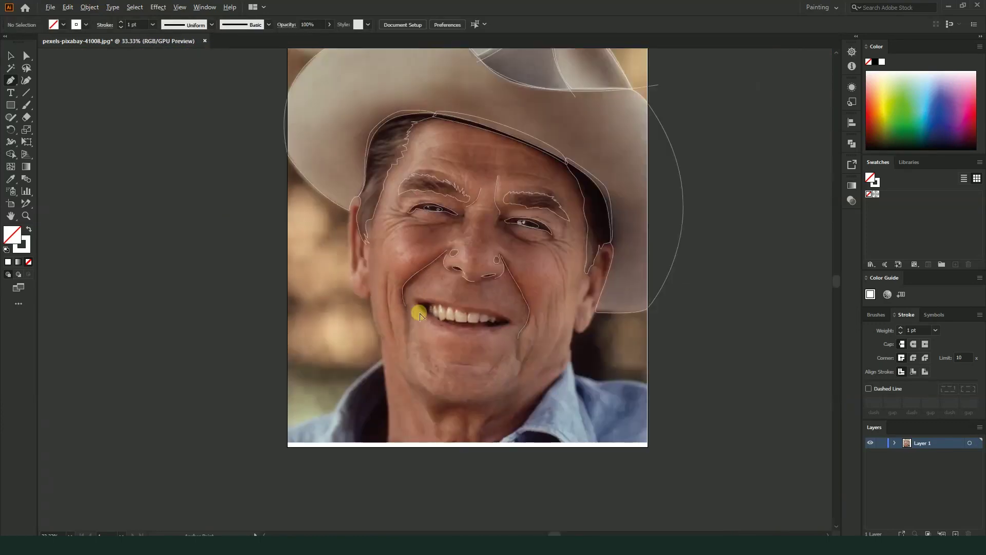
- Draw a three-anchor curve down the left cheek crease toward the jaw, outside the smile fold
scroll(488, 354, "up", 1)
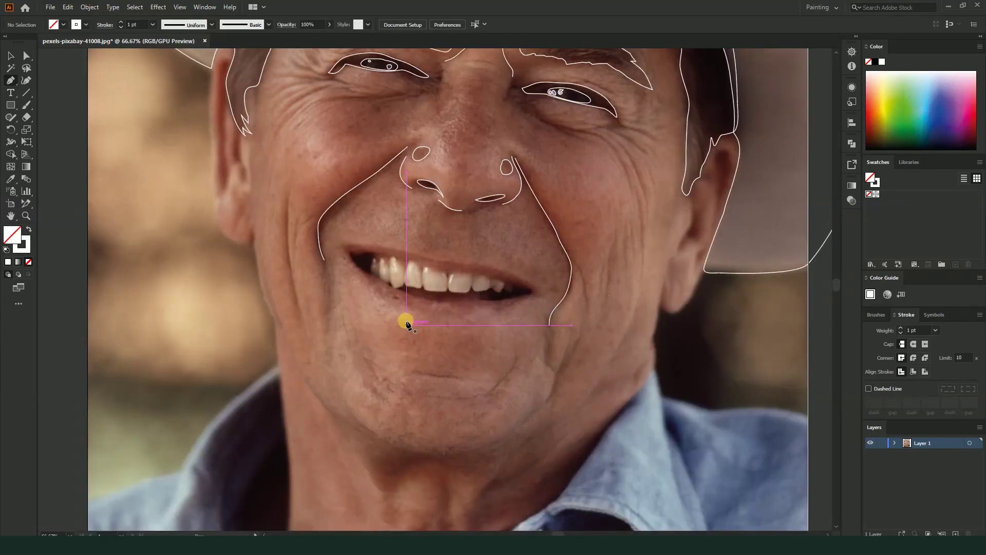
scroll(397, 269, "up", 1)
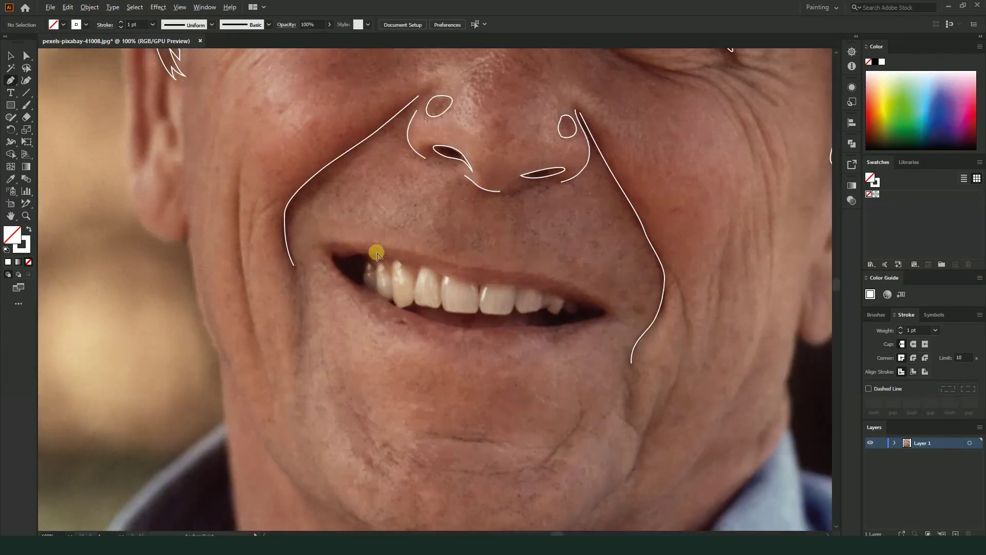
scroll(375, 249, "up", 1)
key("ctrl+minus")
key("ctrl+minus")
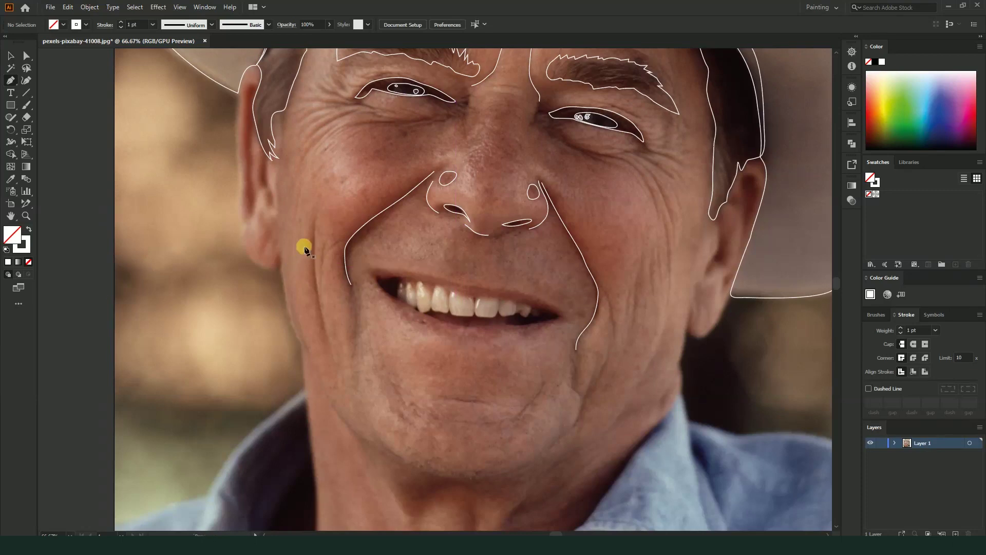
left_click(321, 210)
left_click(312, 233)
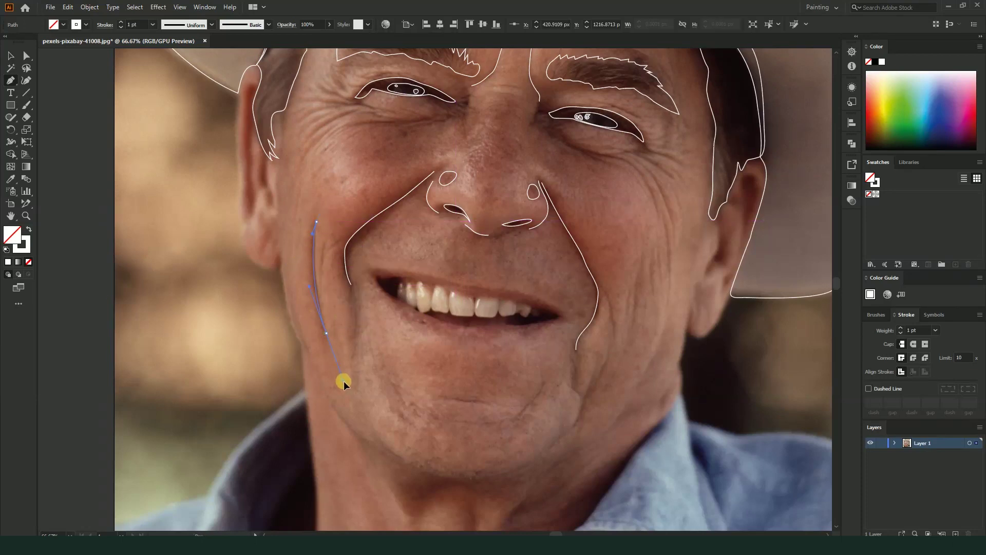
left_click_drag(326, 333, 344, 381)
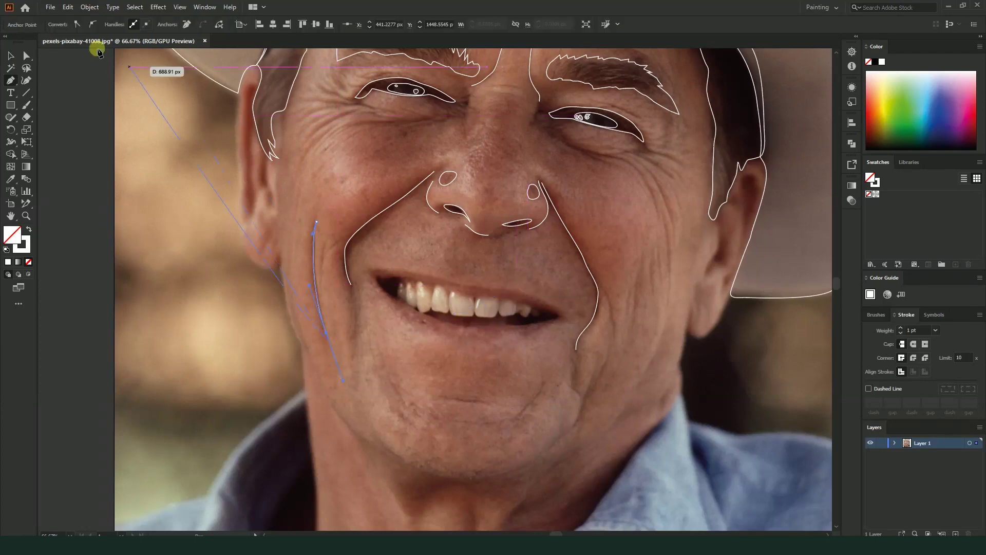
left_click(9, 56)
left_click(652, 359)
scroll(652, 359, "up", 1)
scroll(652, 359, "right", 2)
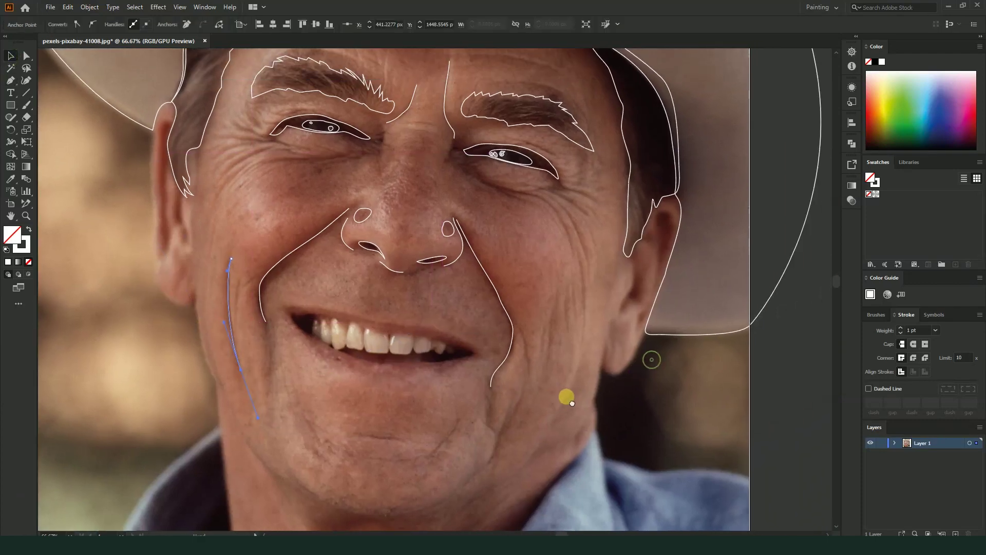
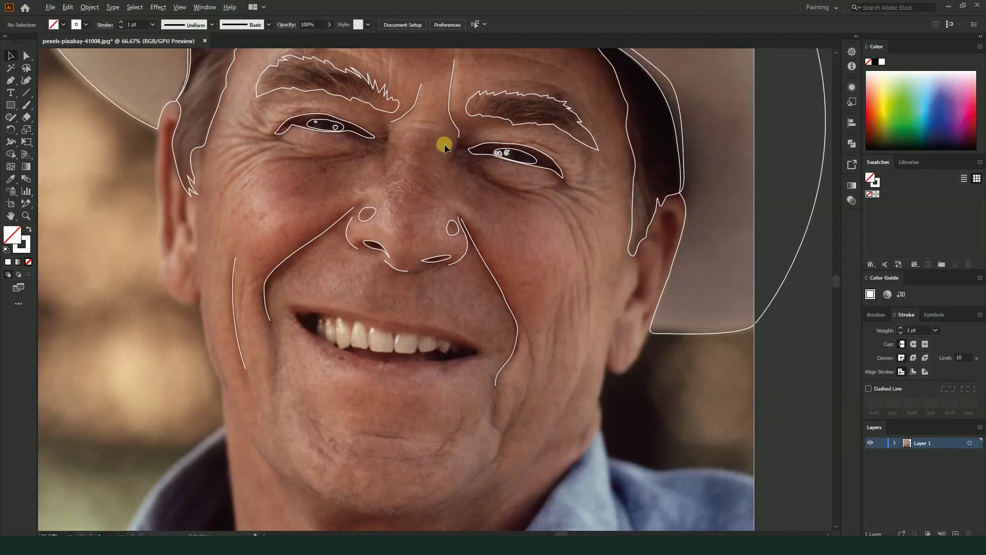
- Trace the upper lip with curved Pen anchors from the left mouth corner to the right
scroll(524, 216, "down", 2)
scroll(502, 70, "up", 1)
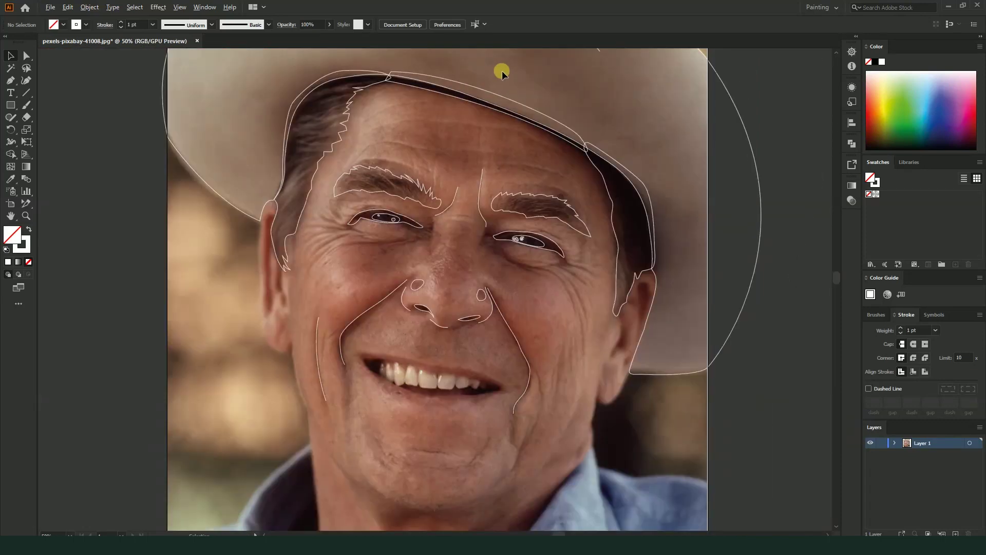
scroll(488, 195, "down", 2)
scroll(509, 257, "up", 1)
left_click(11, 81)
scroll(410, 278, "up", 1)
scroll(446, 220, "up", 2)
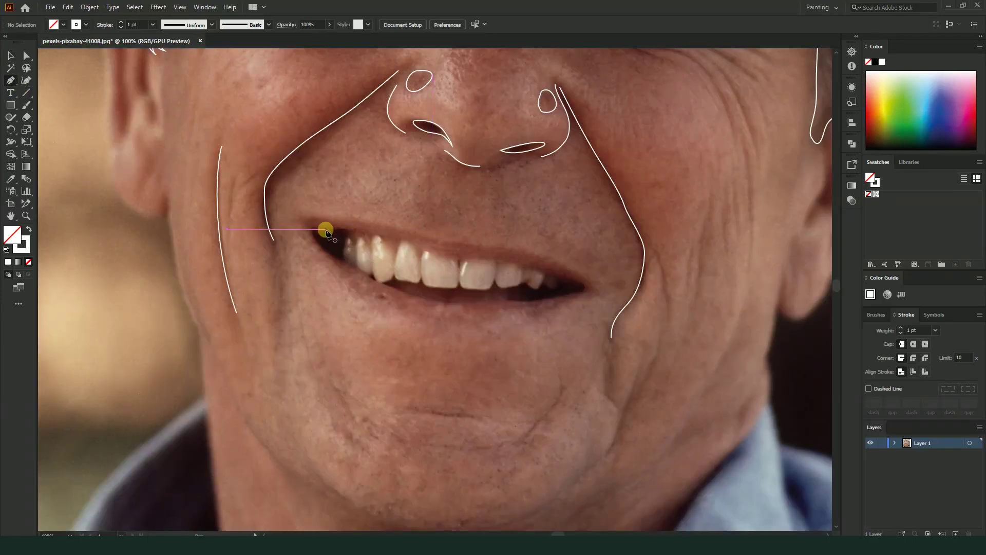
scroll(359, 224, "up", 1)
mouse_move(294, 214)
left_mouse_down()
mouse_move(559, 255)
mouse_move(667, 285)
left_mouse_up()
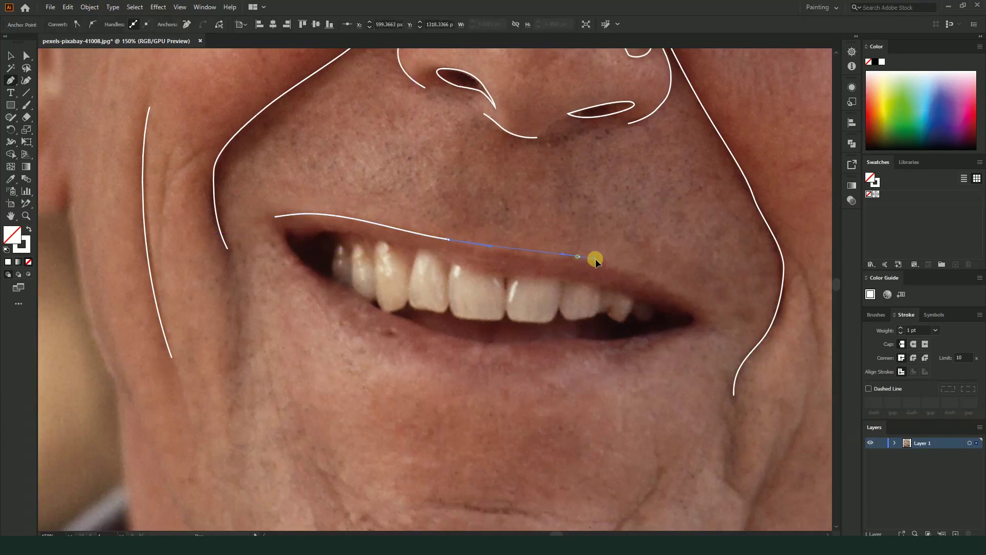
left_click(667, 286)
key("Escape")
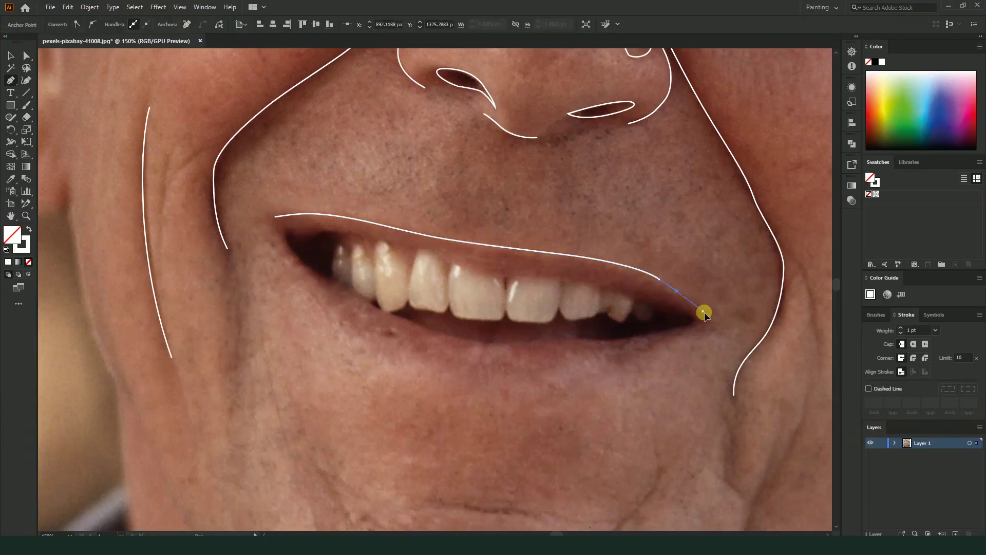
- Carry the outline around the right corner and along the lower lip, closing it at the start
left_click_drag(688, 341, 659, 345)
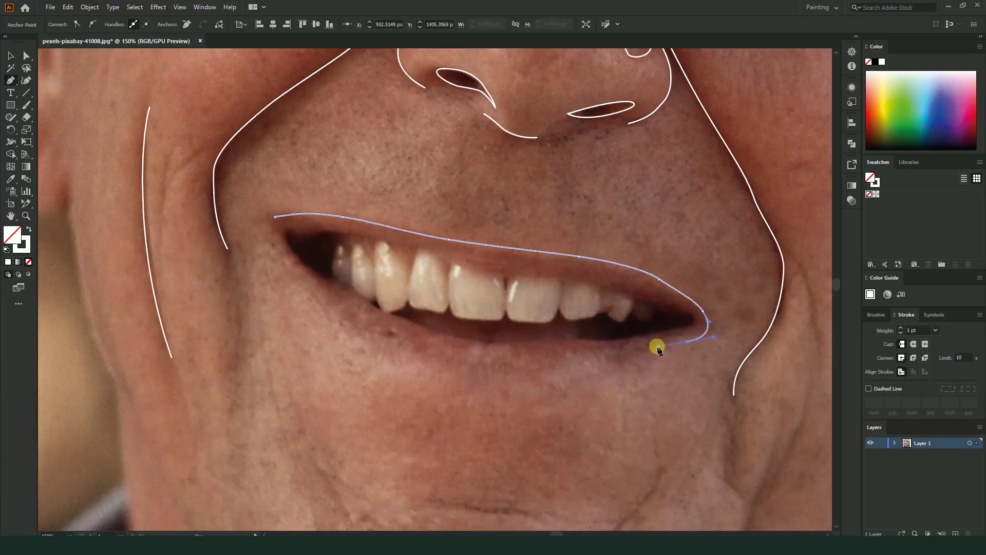
left_click(563, 355)
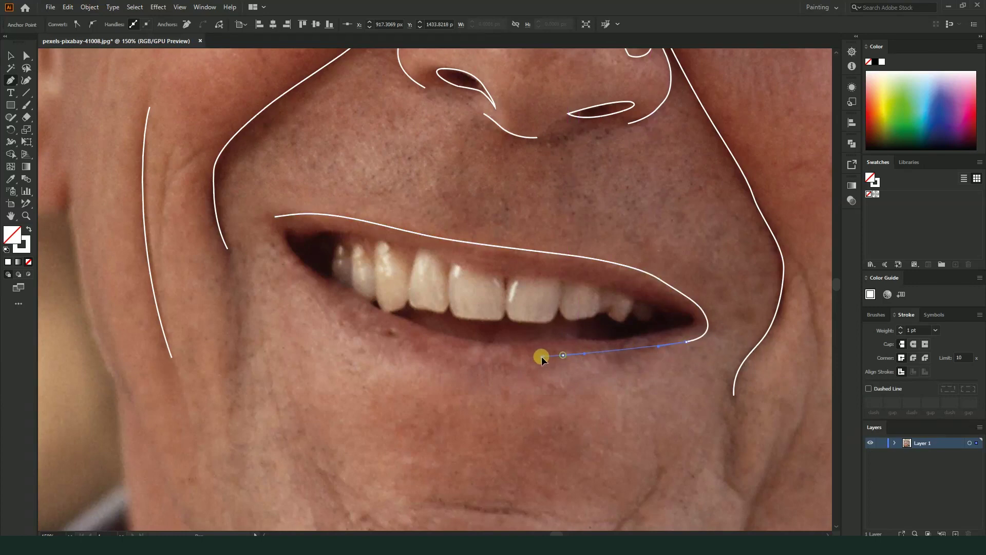
left_click(429, 355)
left_click(346, 324)
left_click_drag(282, 255, 266, 230)
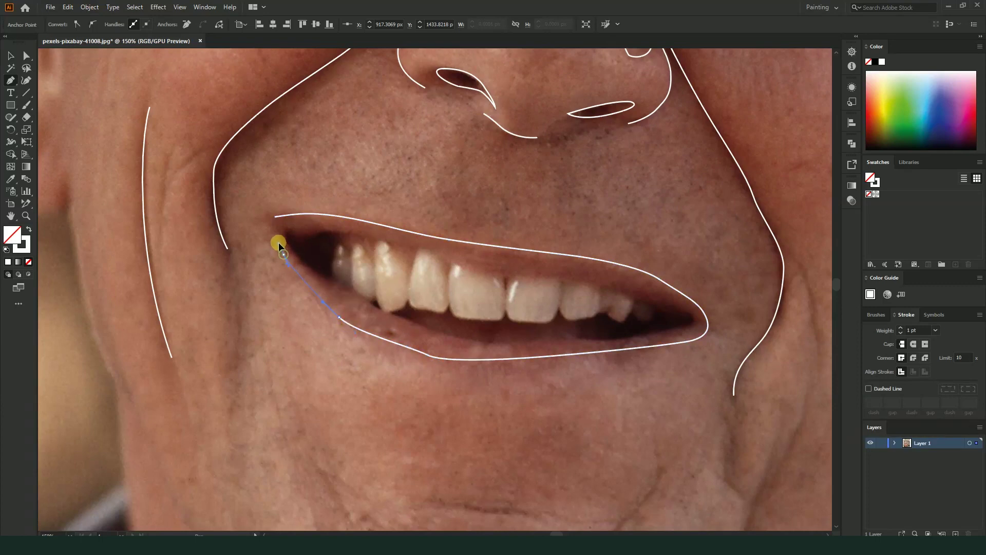
left_click(266, 220)
left_click_drag(271, 219, 277, 221)
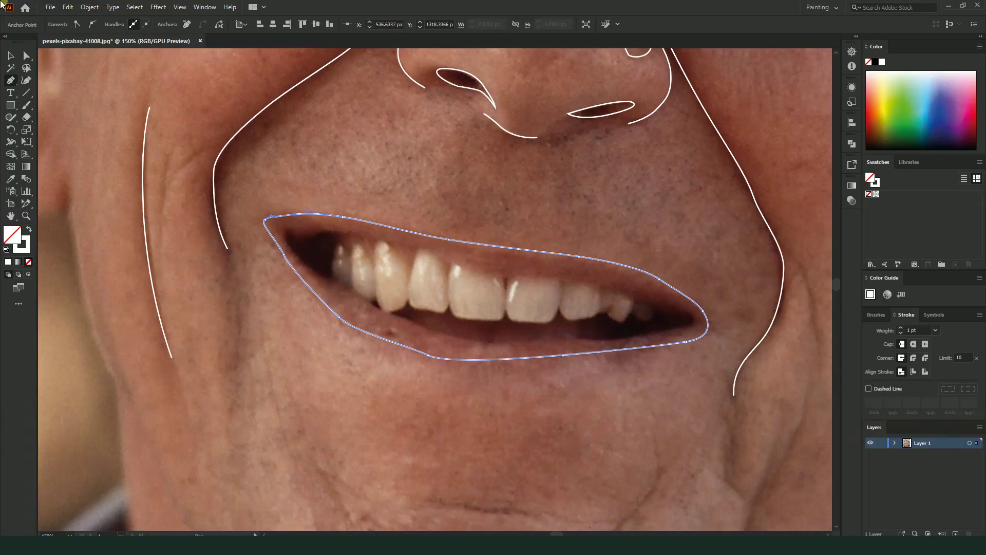
key("ctrl+shift+a")
left_click(10, 79)
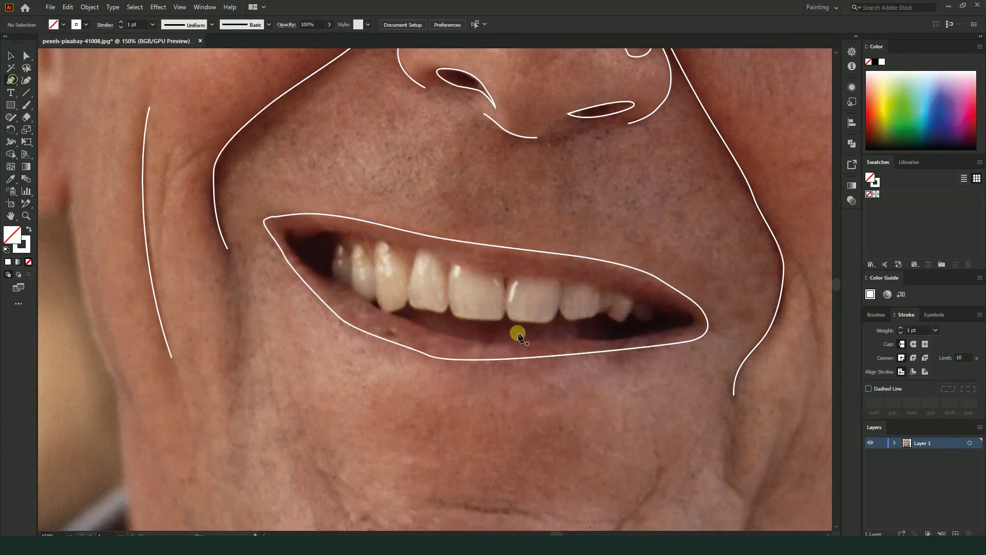
- Draw a closed curved shape over the dark gap at the left mouth corner
scroll(332, 241, "up", 1)
left_click(350, 232)
mouse_move(291, 236)
left_mouse_down()
mouse_move(276, 225)
mouse_move(287, 257)
mouse_move(341, 295)
left_mouse_up()
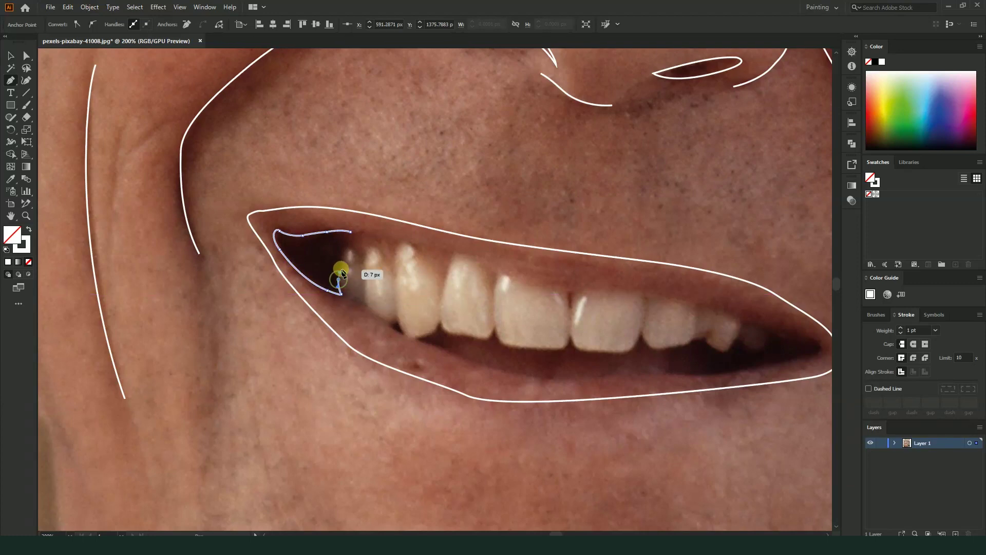
left_click_drag(350, 232, 349, 236)
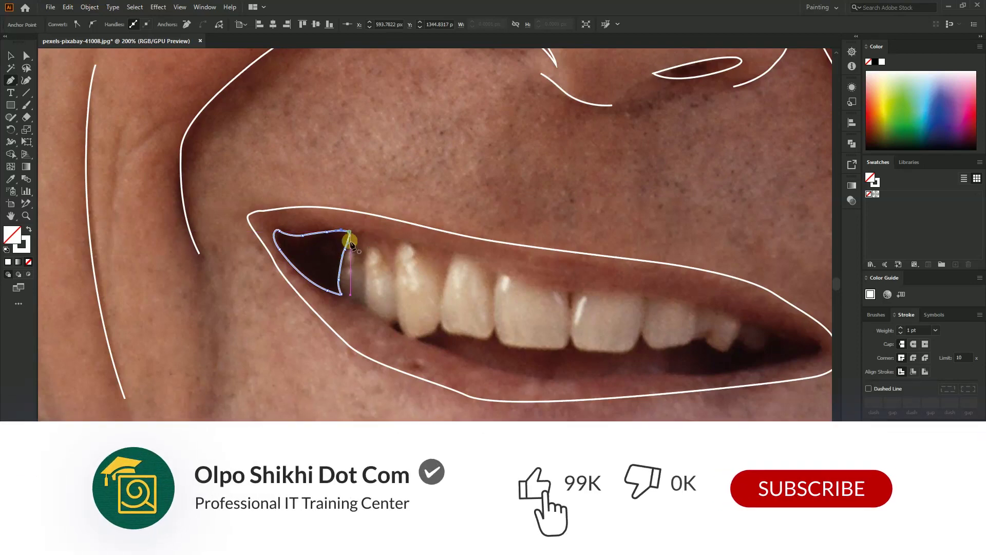
- Trace a closed shape around the dark gap under the right teeth, notched along the teeth
scroll(345, 236, "right", 5)
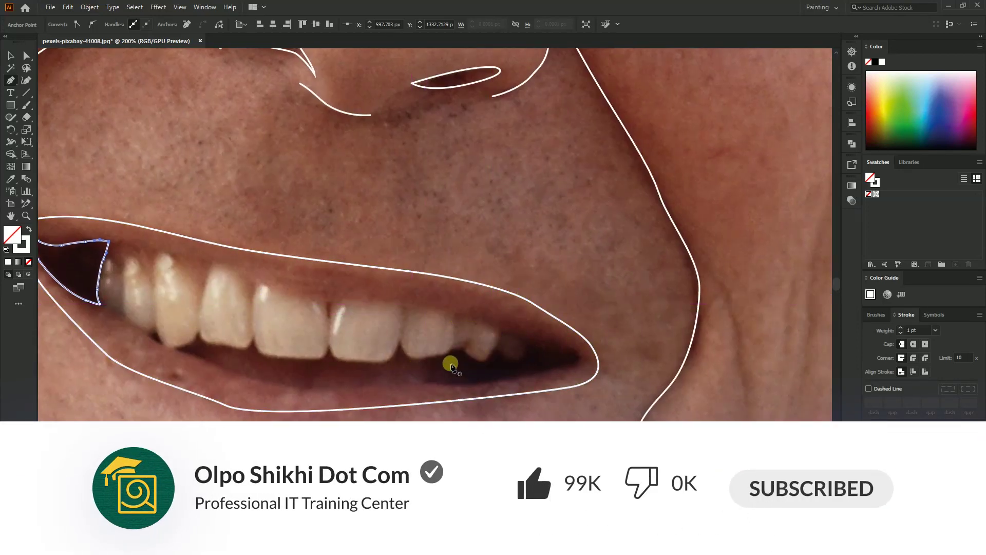
mouse_move(457, 348)
left_mouse_down()
mouse_move(434, 353)
mouse_move(476, 391)
mouse_move(439, 383)
mouse_move(501, 385)
left_mouse_up()
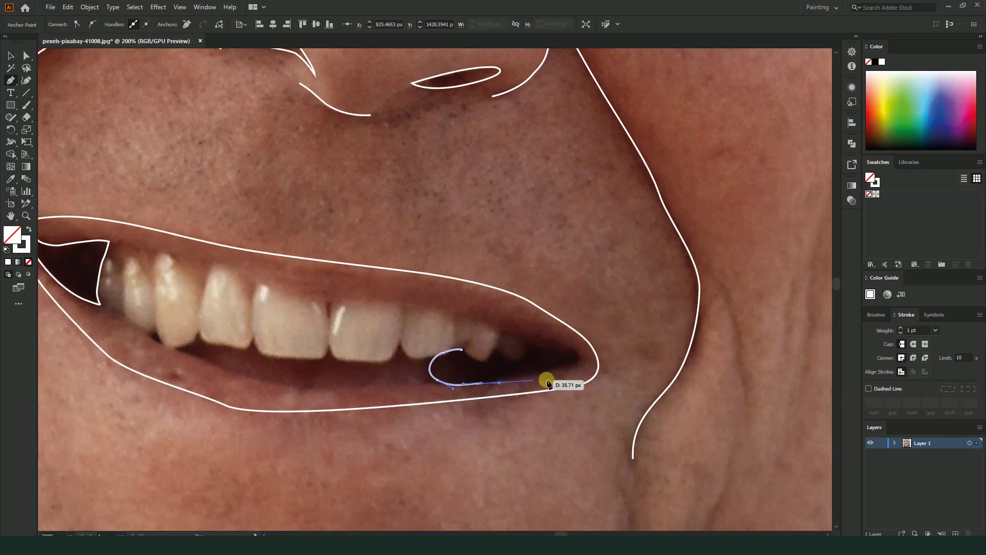
mouse_move(535, 373)
left_mouse_down()
mouse_move(570, 368)
mouse_move(554, 343)
left_mouse_up()
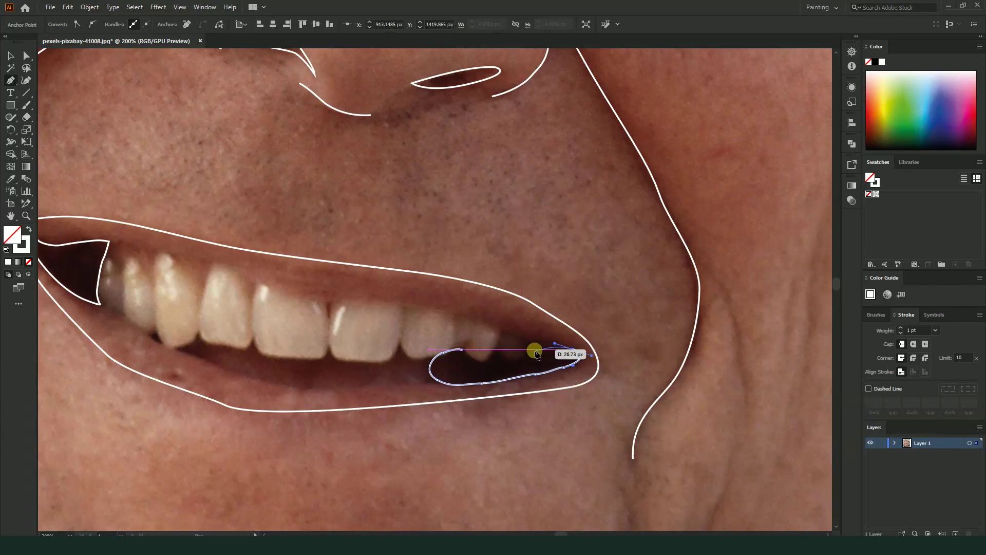
mouse_move(523, 340)
left_mouse_down()
mouse_move(524, 360)
mouse_move(494, 351)
left_mouse_up()
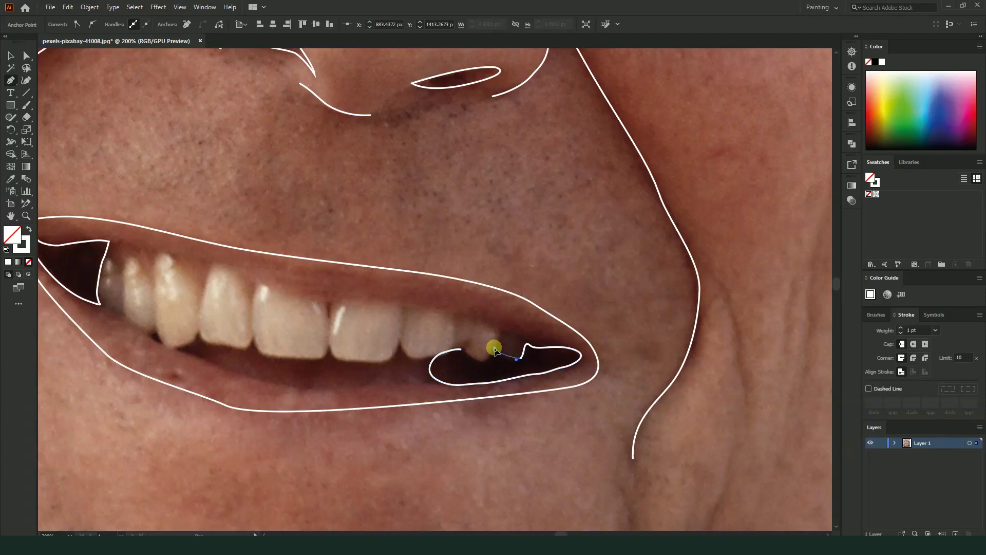
left_click_drag(494, 352, 483, 363)
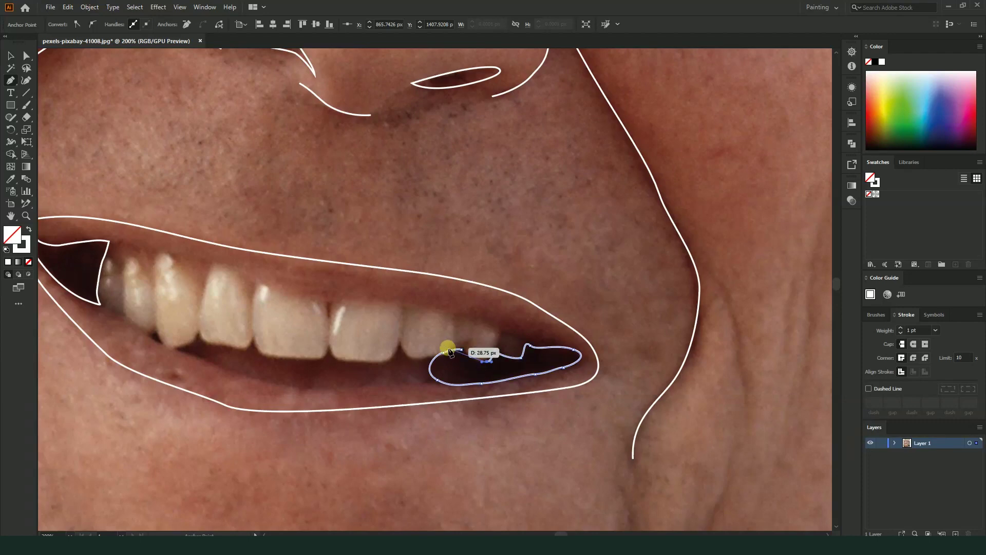
left_click(459, 349)
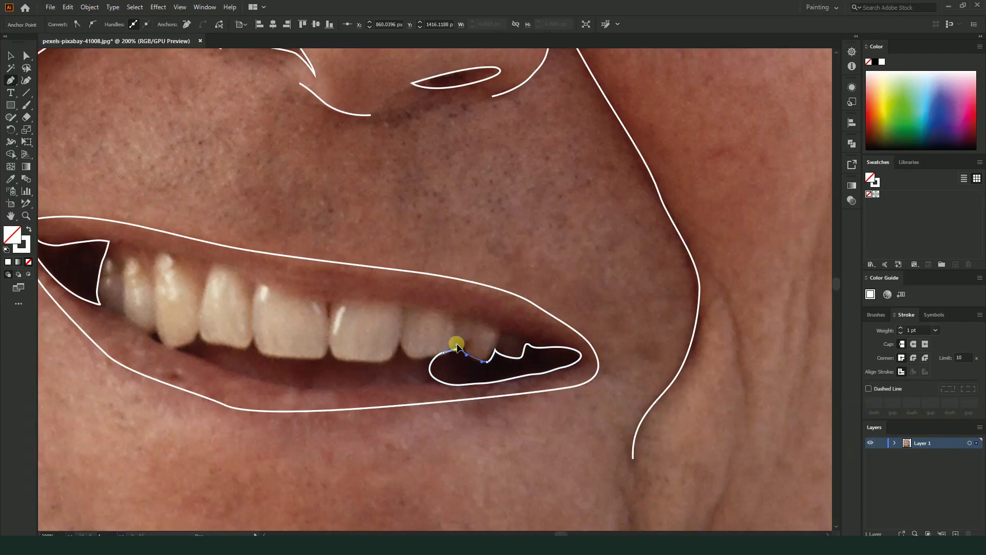
scroll(370, 379, "down", 3)
scroll(452, 358, "up", 2)
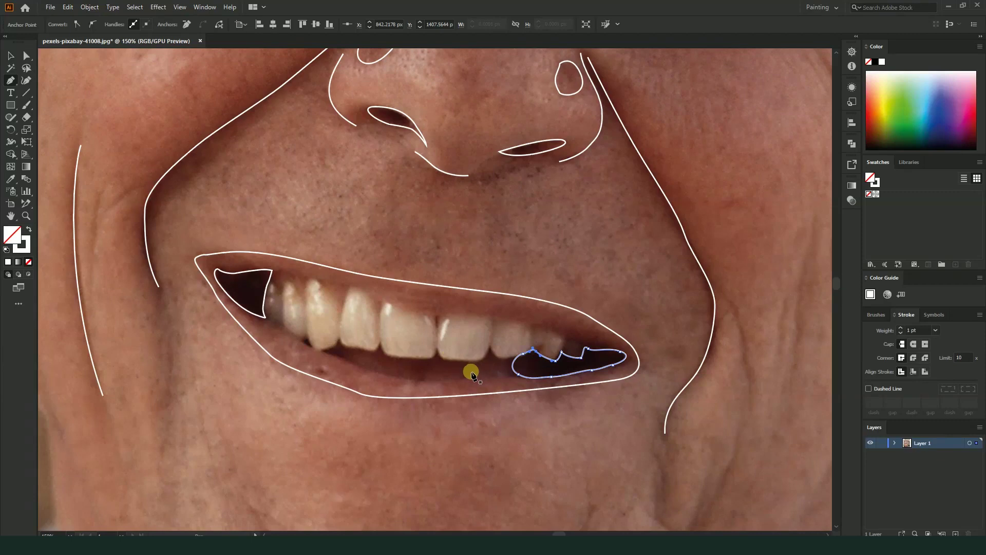
left_click(9, 58)
left_click(506, 315)
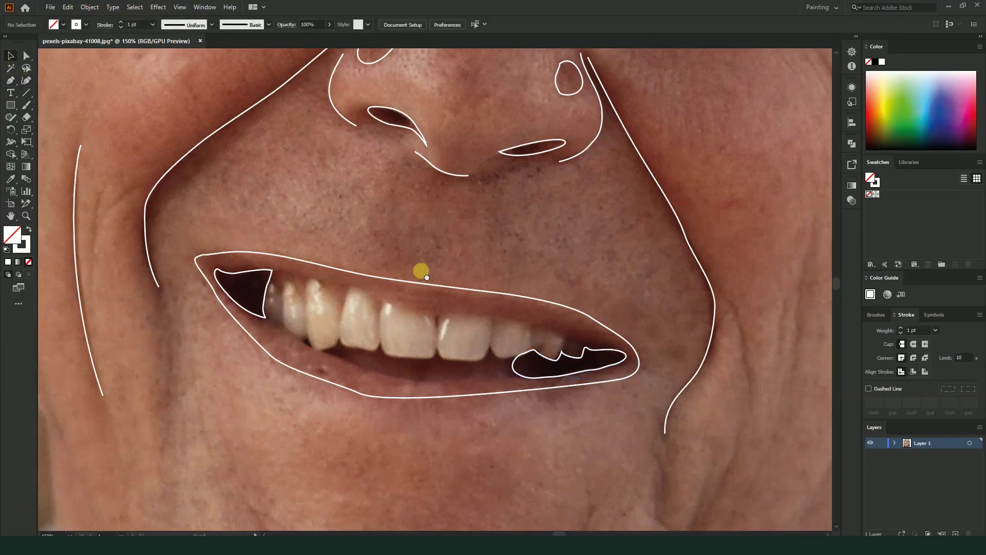
- Start a Pen path under the upper teeth, scalloping under the first teeth with a sharp point between them
scroll(427, 277, "left", 2)
left_click(12, 83)
scroll(441, 384, "up", 1)
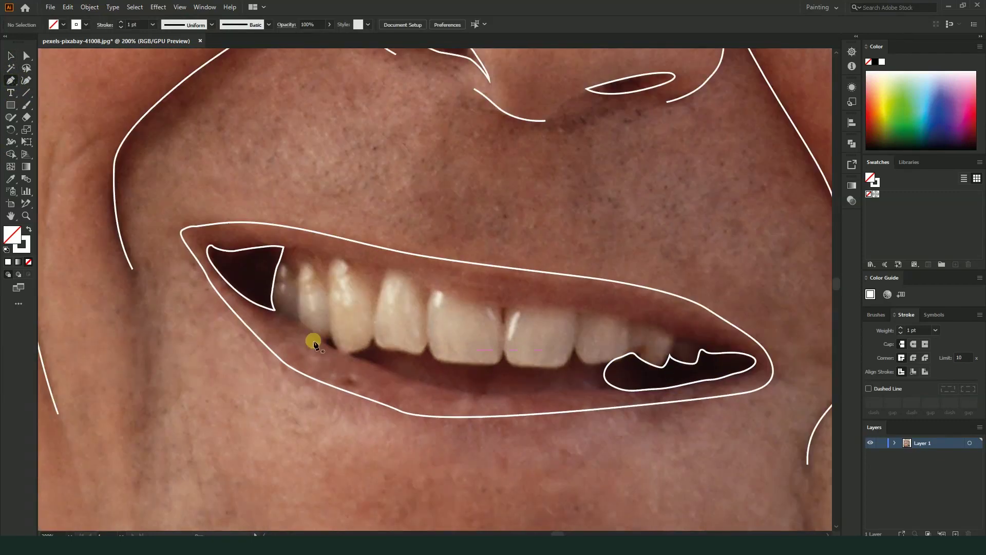
left_click(351, 354)
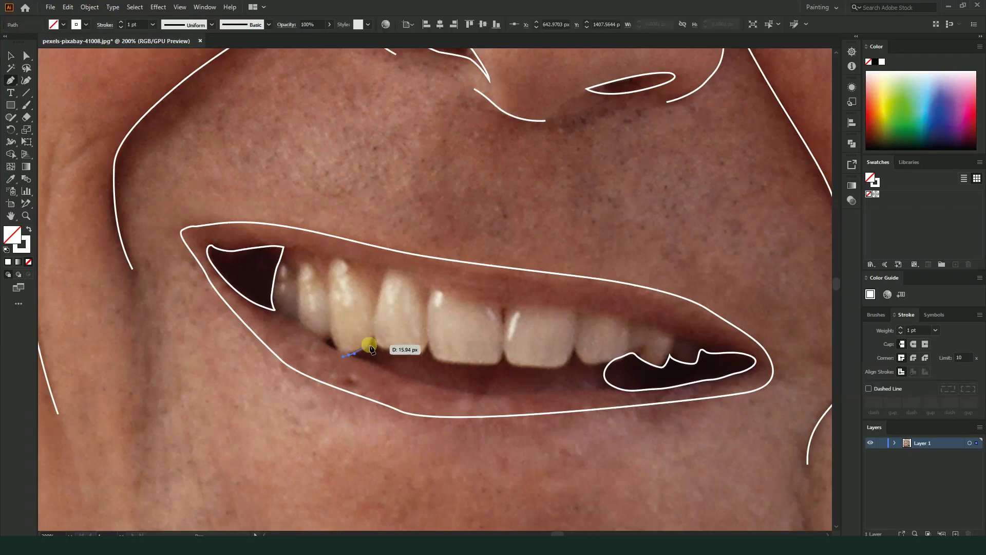
left_click_drag(374, 340, 431, 353)
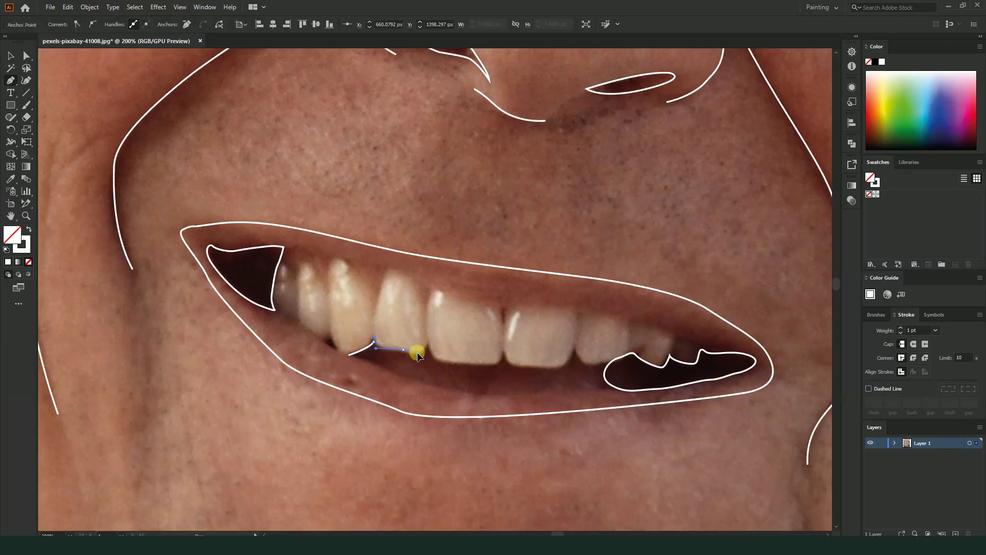
left_click_drag(424, 353, 430, 338)
left_click(428, 349)
left_click_drag(466, 366, 504, 350)
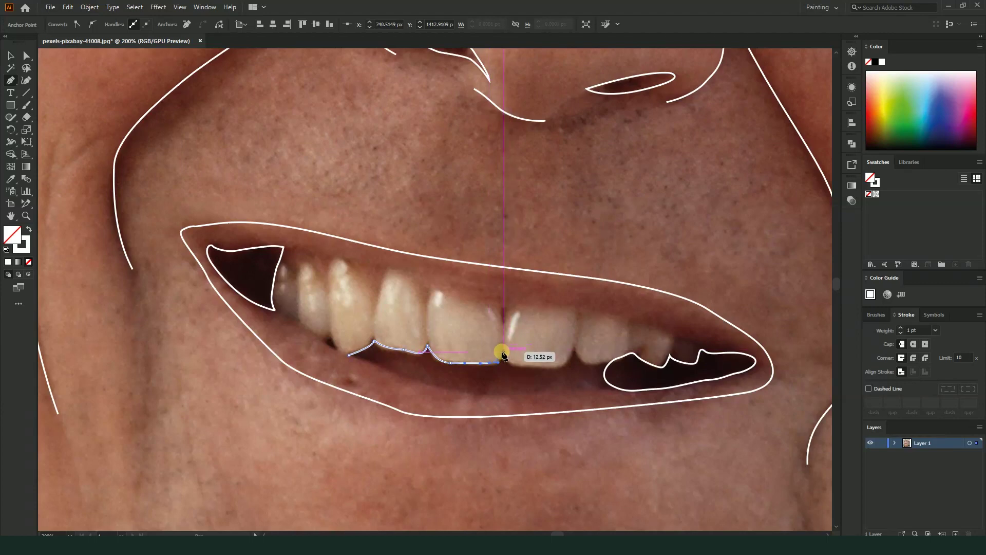
left_click_drag(510, 364, 520, 371)
- Fix the misplaced corner anchor and continue the scalloped path along the middle tooth edges
scroll(511, 364, "up", 3)
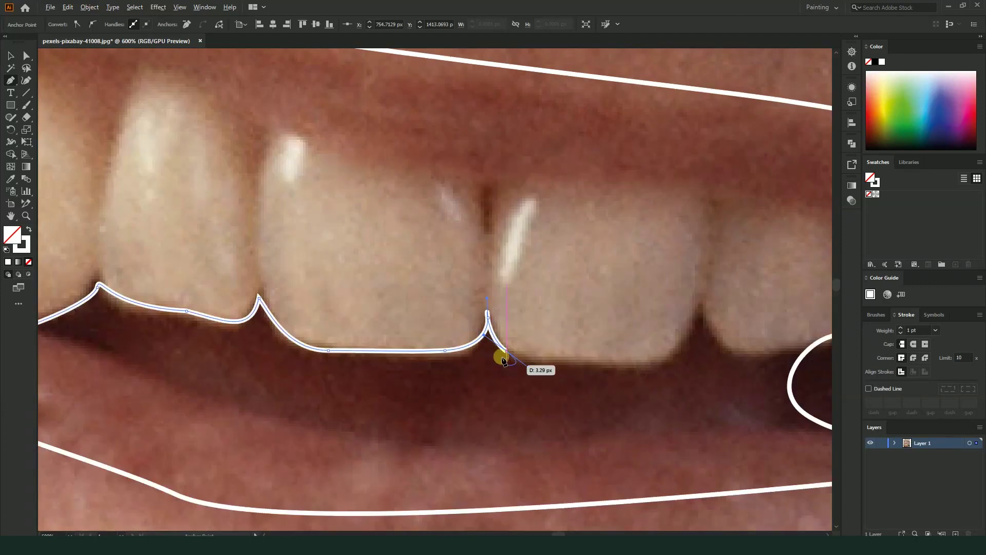
left_click(488, 318)
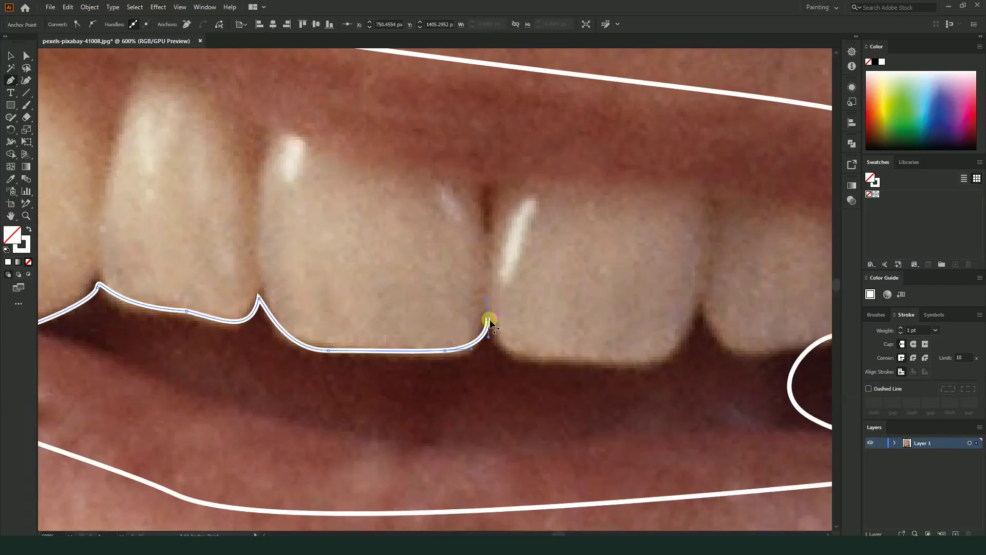
left_click_drag(502, 353, 531, 373)
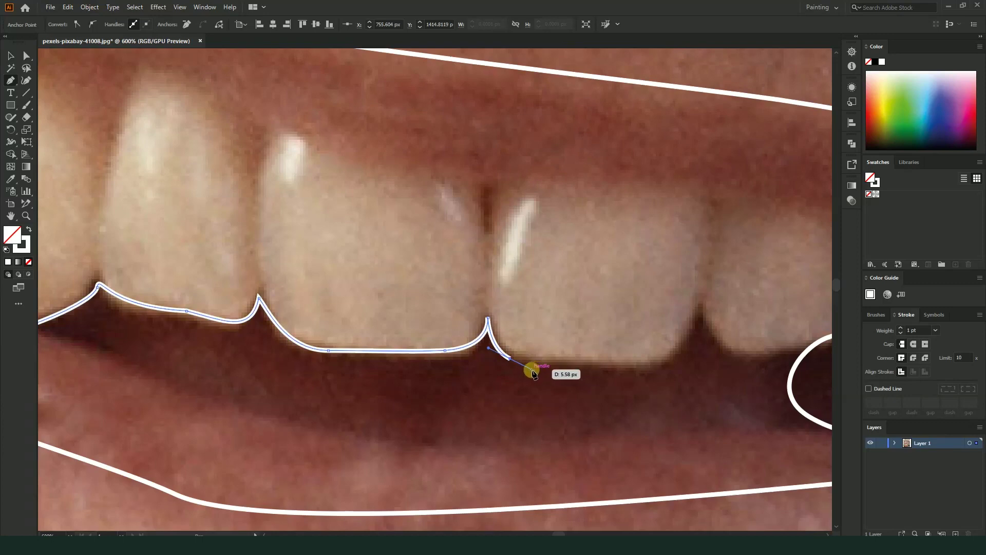
key("ctrl+z")
left_click_drag(488, 320, 485, 293)
scroll(488, 305, "up", 2, "alt")
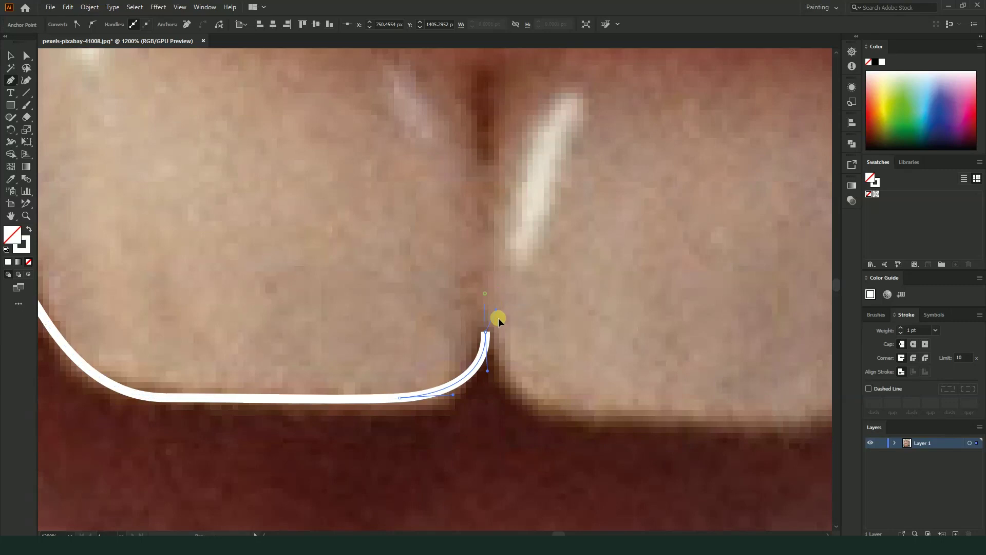
left_click_drag(539, 414, 559, 415)
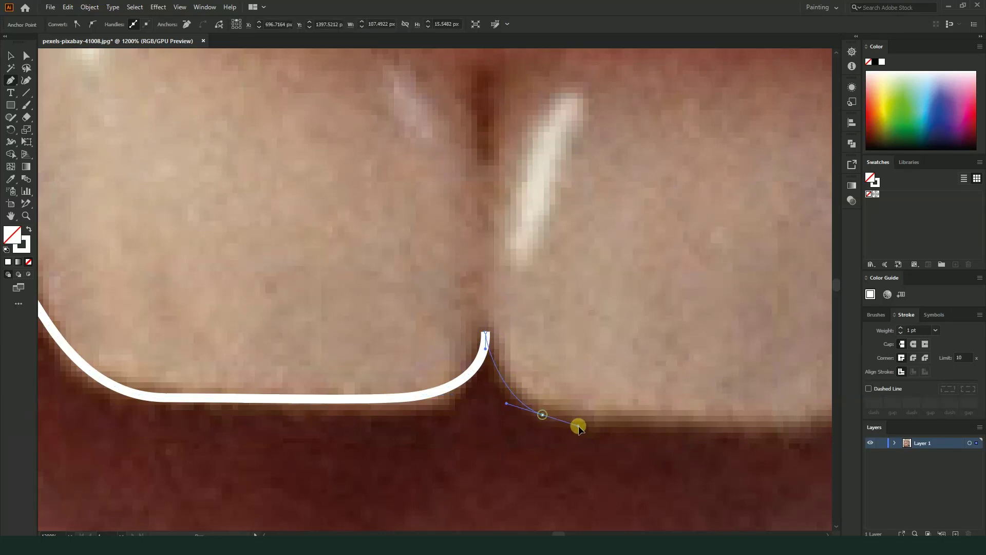
scroll(559, 415, "right", 3)
left_click_drag(485, 354, 537, 359)
scroll(532, 369, "down", 2, "alt")
mouse_move(599, 340)
left_mouse_down()
mouse_move(624, 297)
mouse_move(621, 337)
left_mouse_up()
- Run the path down to the right gap, back along the lower lip, and close it at the start
scroll(624, 346, "down", 3)
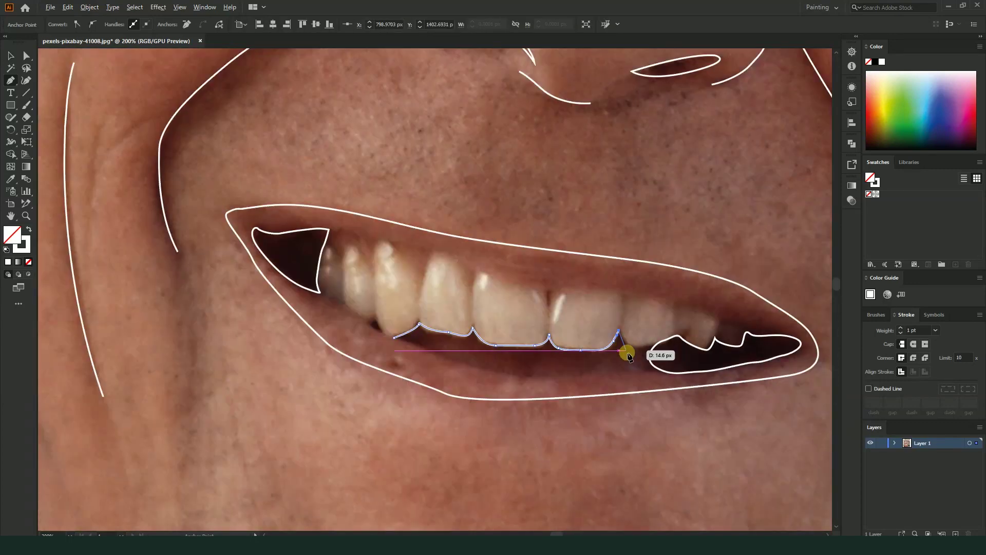
scroll(634, 345, "up", 2)
scroll(635, 343, "up", 1)
left_click_drag(653, 340, 674, 337)
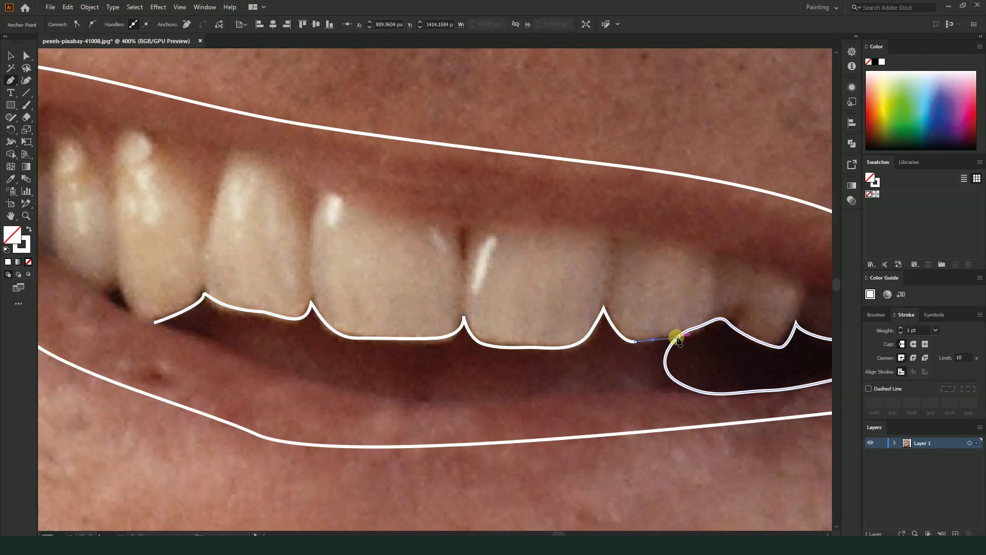
scroll(693, 429, "down", 2)
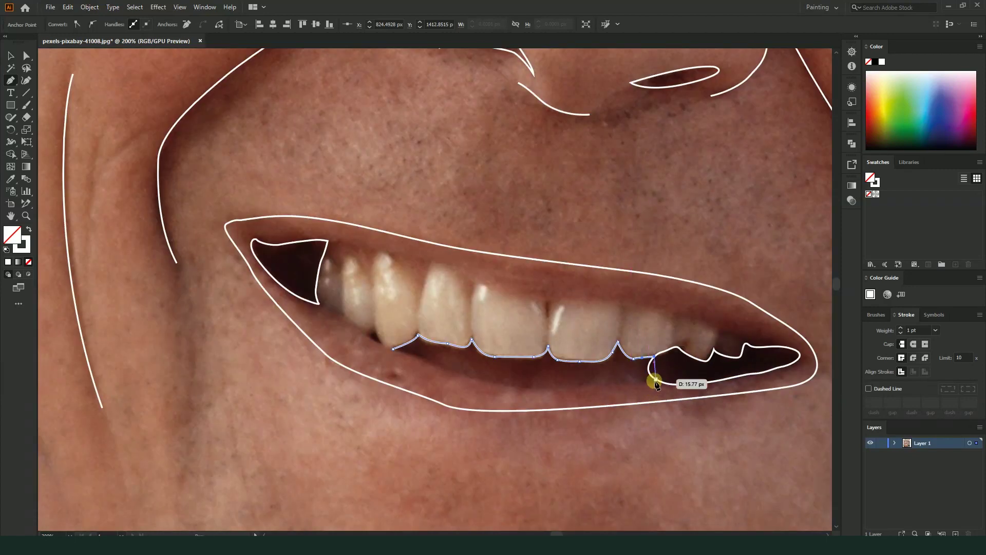
left_click_drag(674, 385, 717, 391)
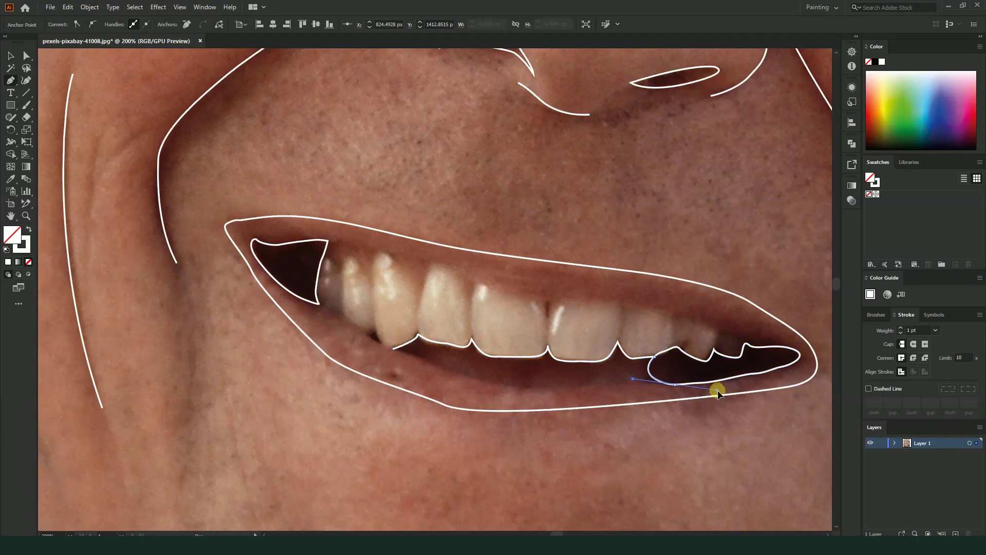
left_click(674, 384)
left_click_drag(604, 388, 587, 386)
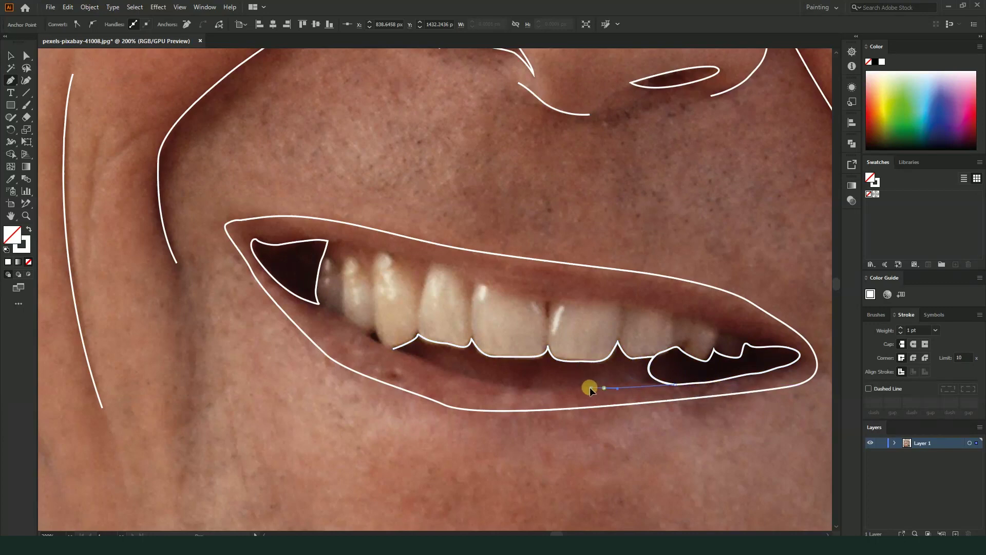
left_click_drag(512, 387, 489, 386)
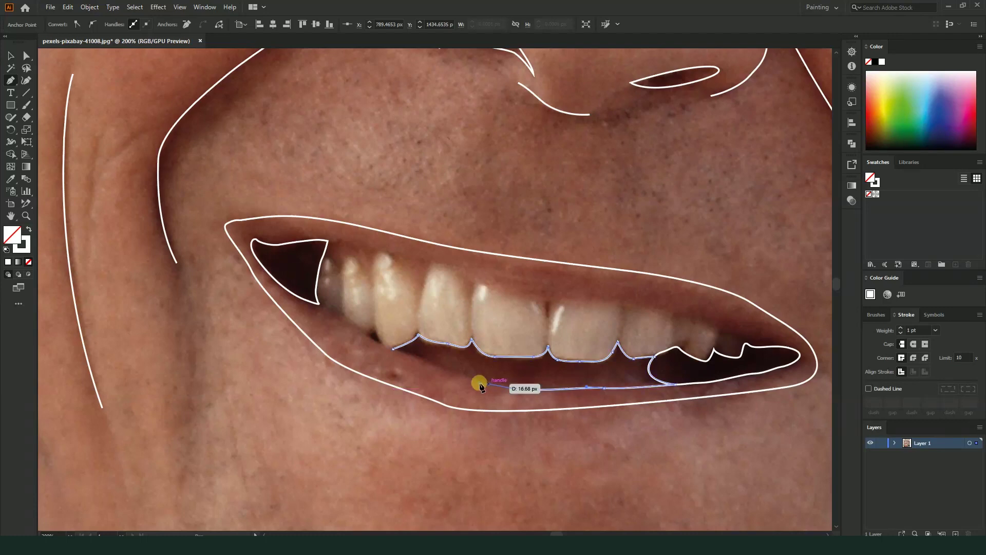
left_click(394, 350)
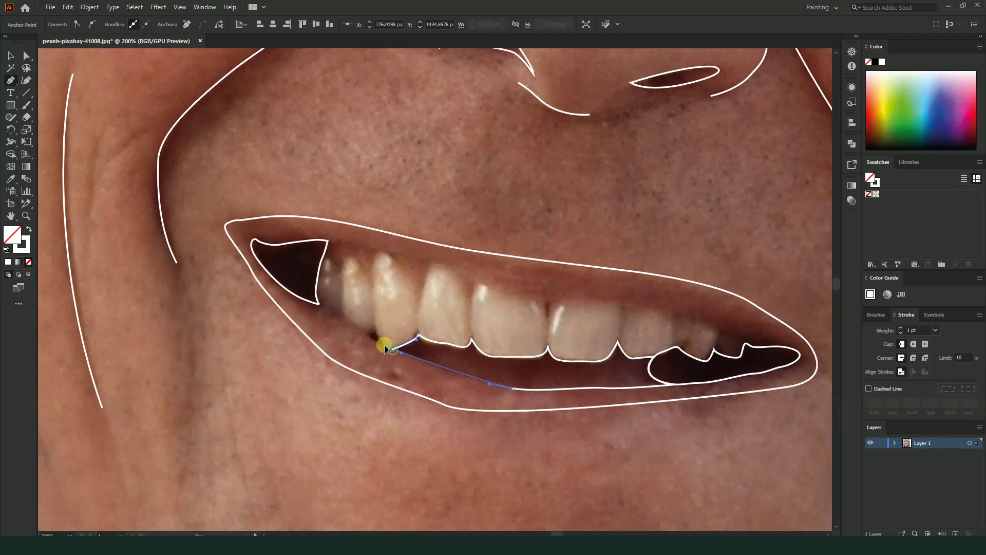
key("ctrl+minus")
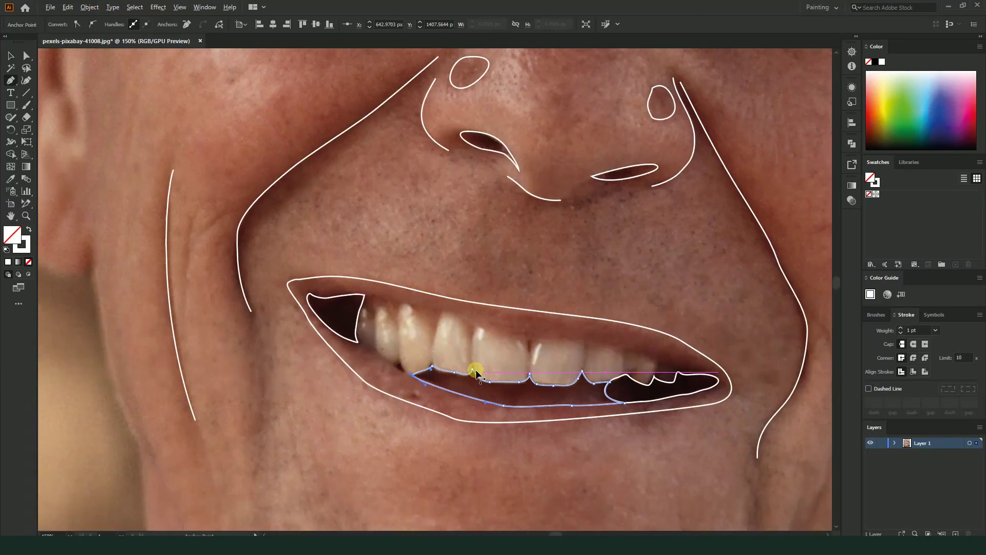
left_click(10, 82)
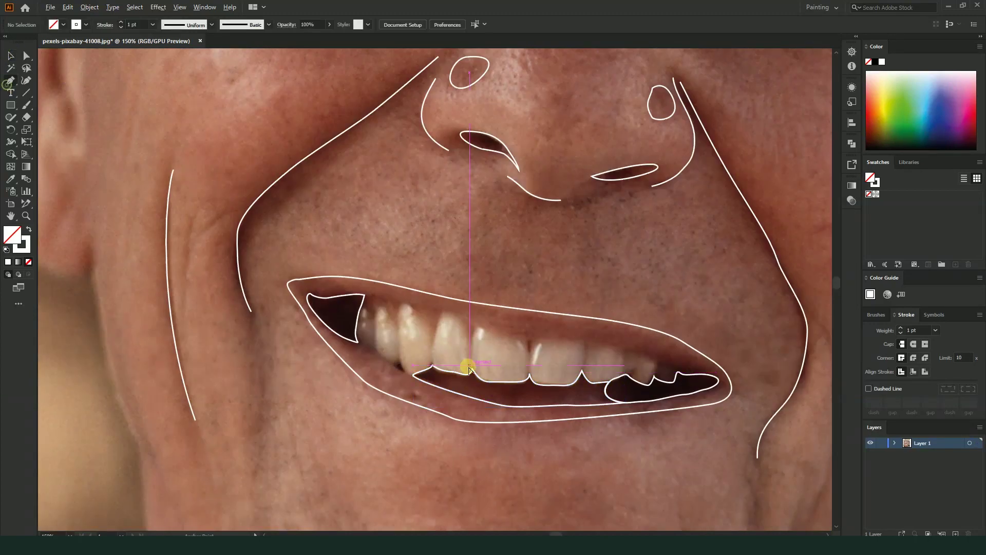
- Draw a three-point closed path around the tiny triangular gap beside the lower-left tooth
scroll(452, 363, "up", 1)
scroll(382, 371, "up", 2)
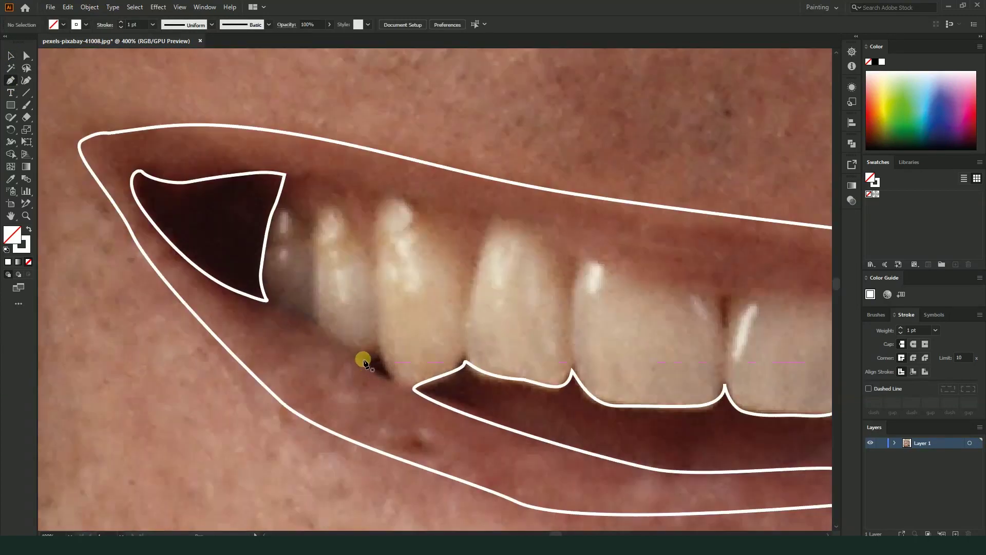
left_click_drag(369, 359, 382, 352)
left_click(397, 382)
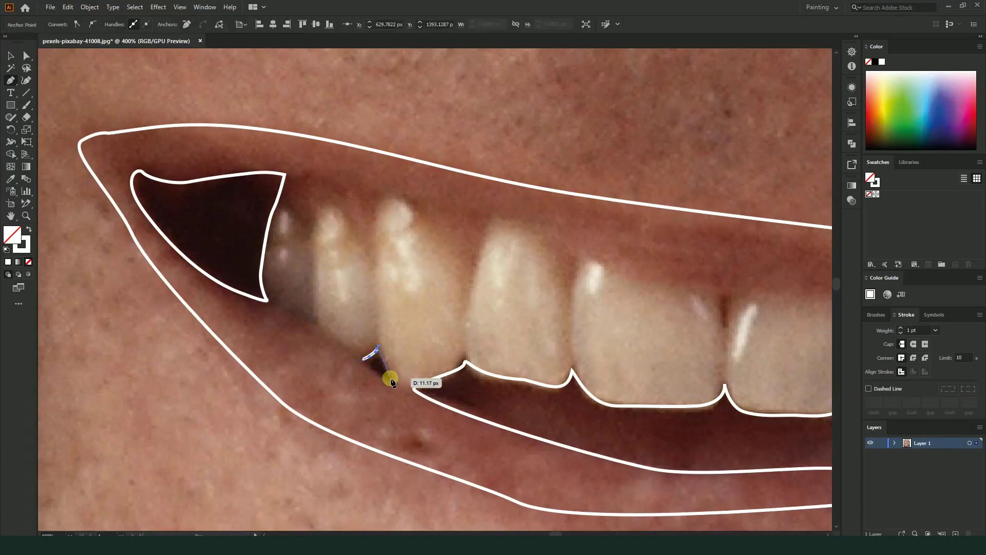
left_click_drag(363, 360, 352, 347)
- Reshape the triangle's left-corner curve, straighten its upper edge, and deselect it
scroll(353, 348, "down", 2)
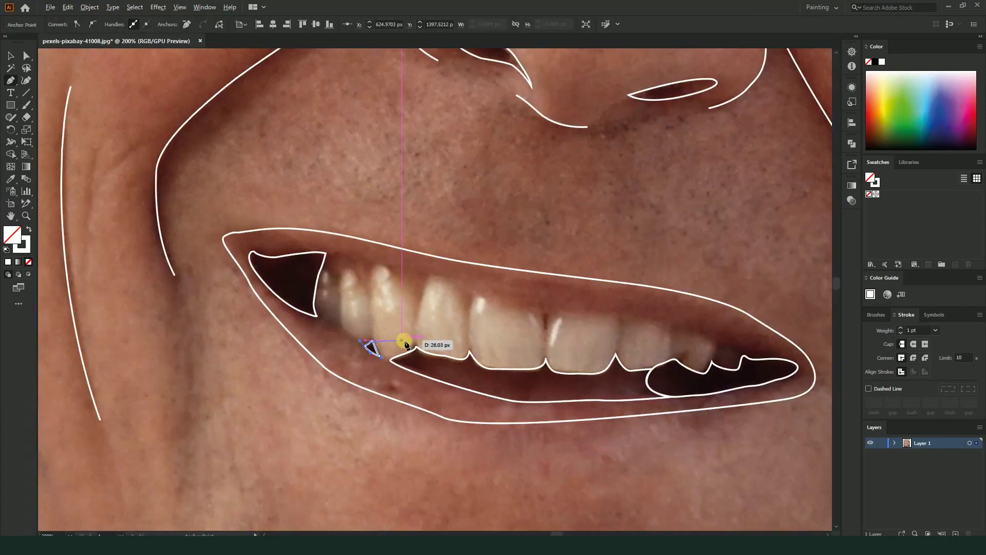
scroll(365, 354, "up", 4)
scroll(365, 354, "up", 2)
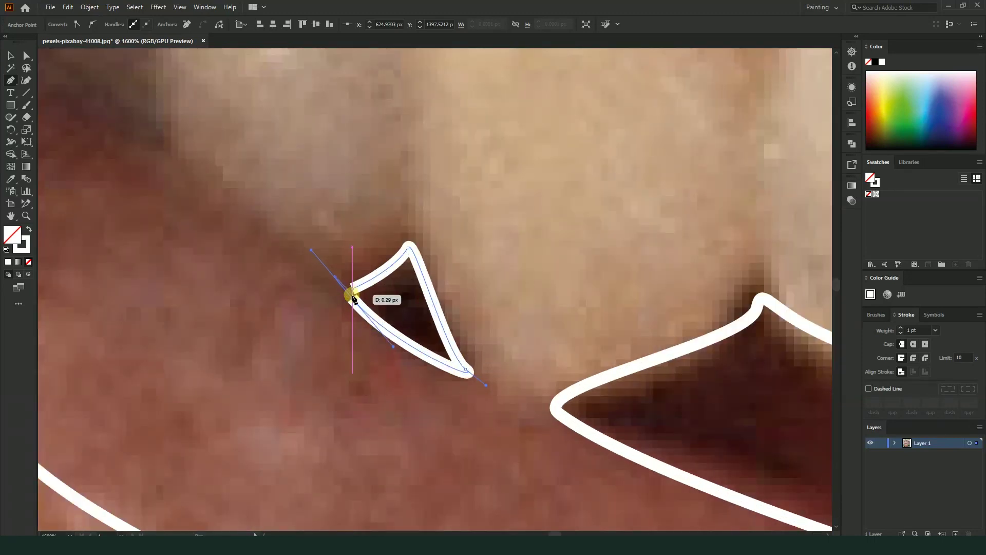
left_click_drag(352, 300, 340, 252)
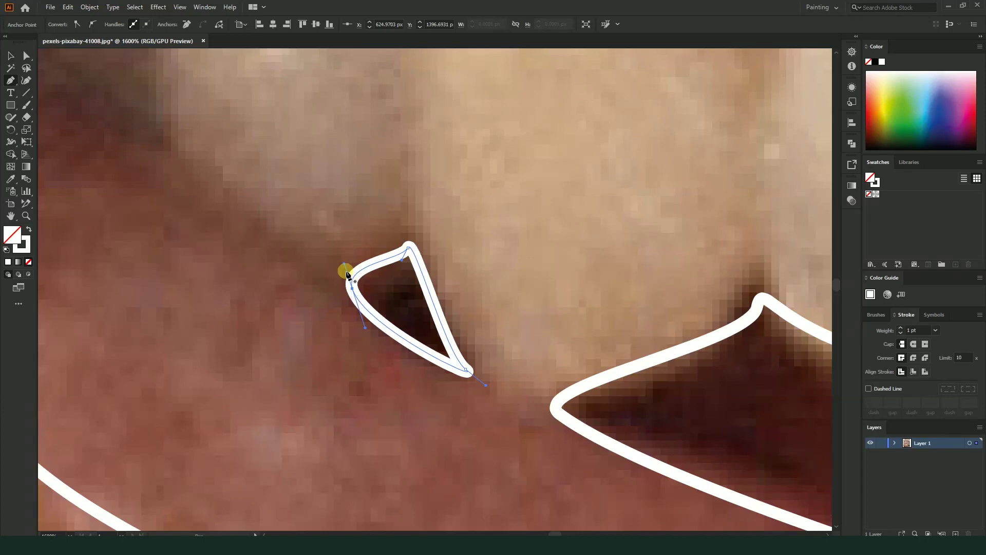
left_click(355, 284)
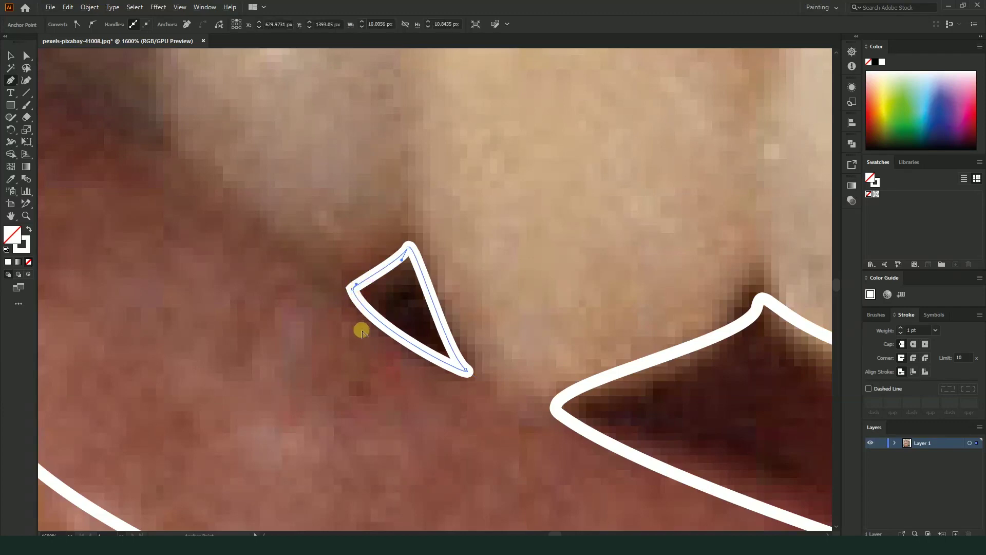
scroll(359, 329, "down", 3)
left_click(12, 54)
left_click(56, 86)
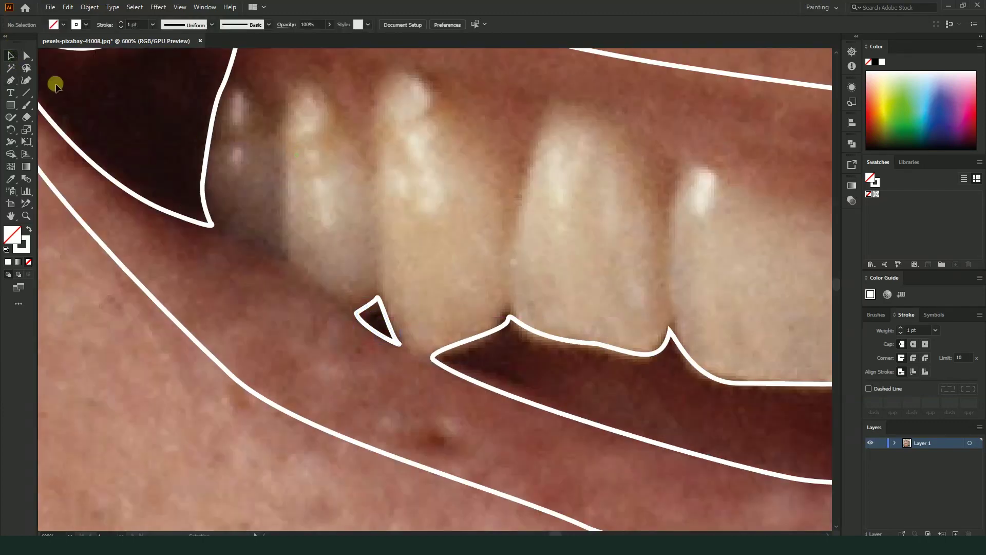
- Start a Pen path at the dark gap's corner, curving over the first upper tooth tip into the next gap
left_click(11, 80)
scroll(231, 278, "down", 3)
scroll(277, 282, "up", 2)
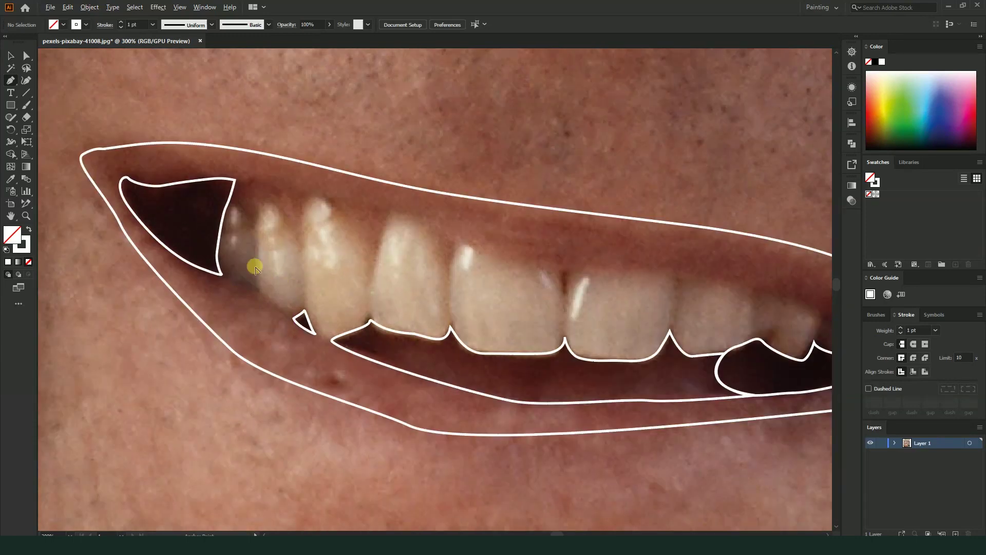
scroll(256, 259, "down", 1)
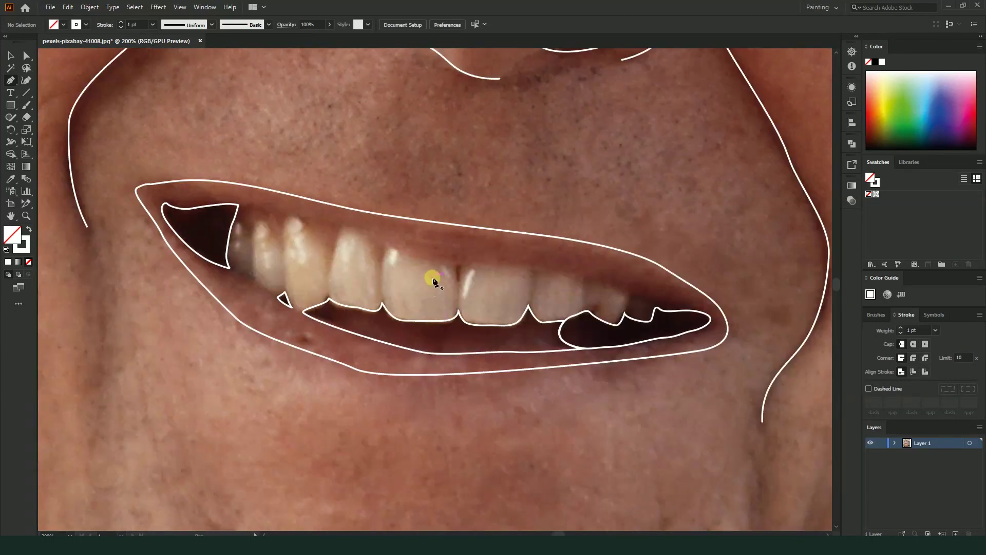
scroll(246, 231, "down", 1)
scroll(275, 282, "up", 1)
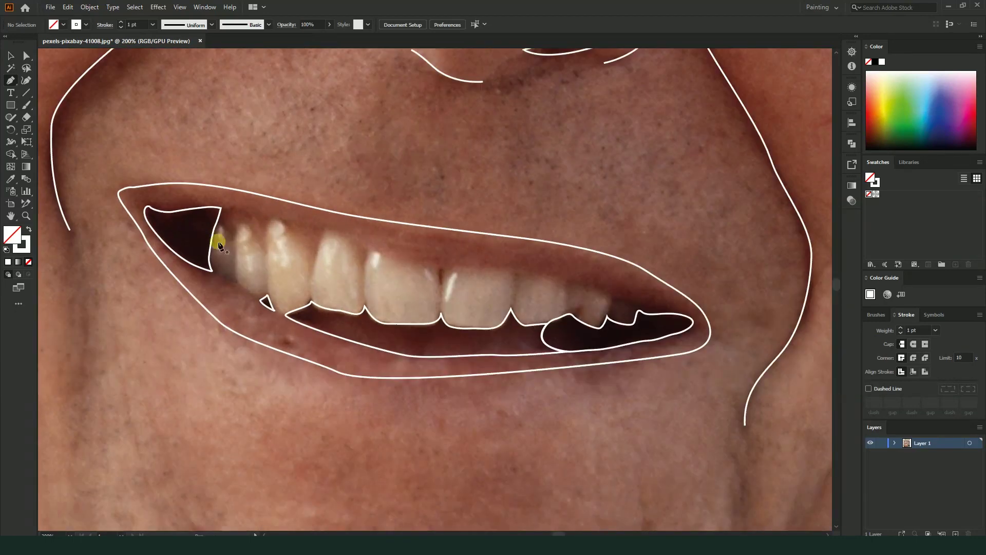
left_click_drag(221, 225, 245, 231)
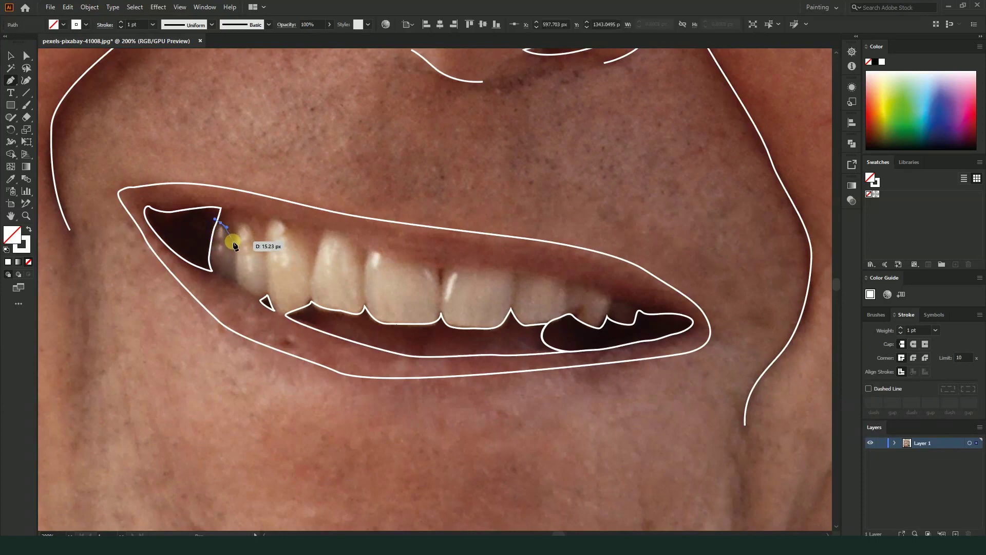
mouse_move(247, 223)
left_mouse_down()
mouse_move(264, 234)
mouse_move(269, 223)
mouse_move(313, 262)
left_mouse_up()
left_click(291, 234)
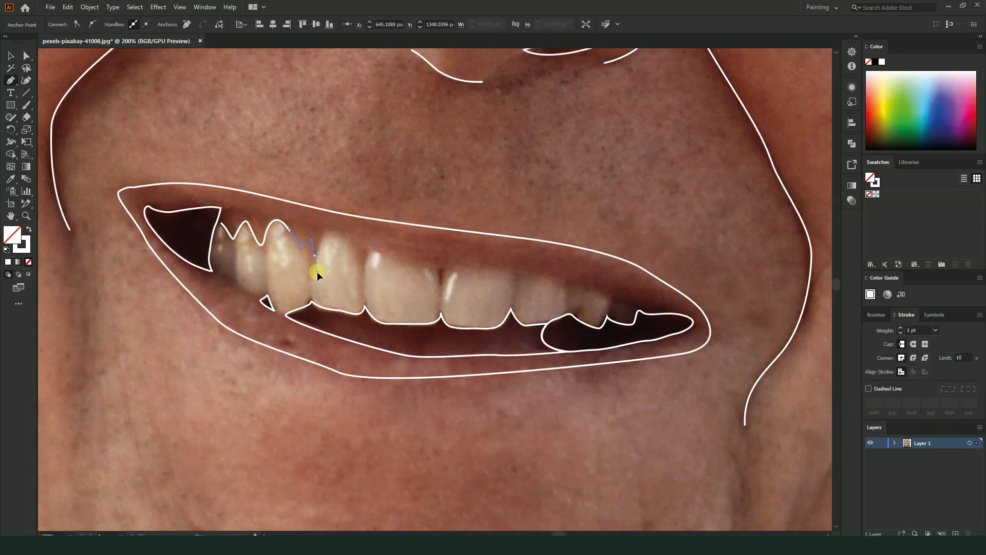
- Curve the path over the front and right-hand tooth tips, then back leftward along the teeth's bottom edge
left_click(334, 234)
left_click_drag(343, 237, 345, 236)
mouse_move(389, 260)
left_mouse_down()
mouse_move(414, 258)
mouse_move(442, 286)
left_mouse_up()
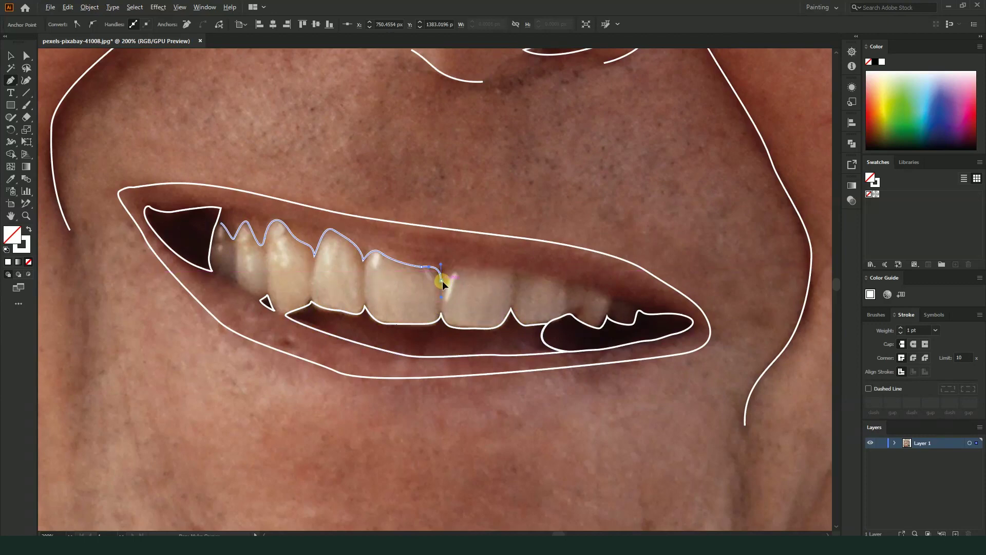
mouse_move(452, 270)
left_mouse_down()
mouse_move(518, 277)
mouse_move(517, 291)
mouse_move(571, 289)
left_mouse_up()
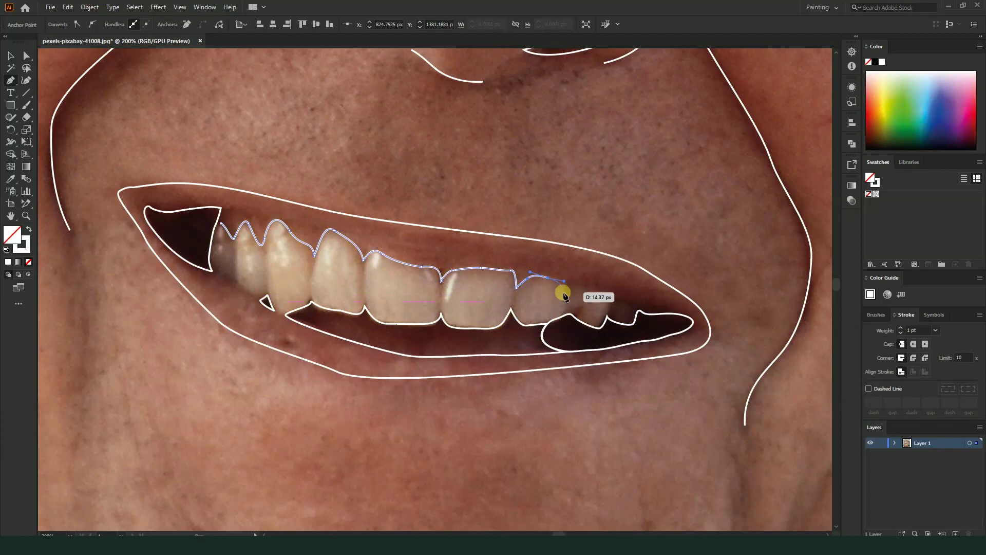
mouse_move(573, 285)
left_mouse_down()
mouse_move(639, 303)
mouse_move(626, 330)
left_mouse_up()
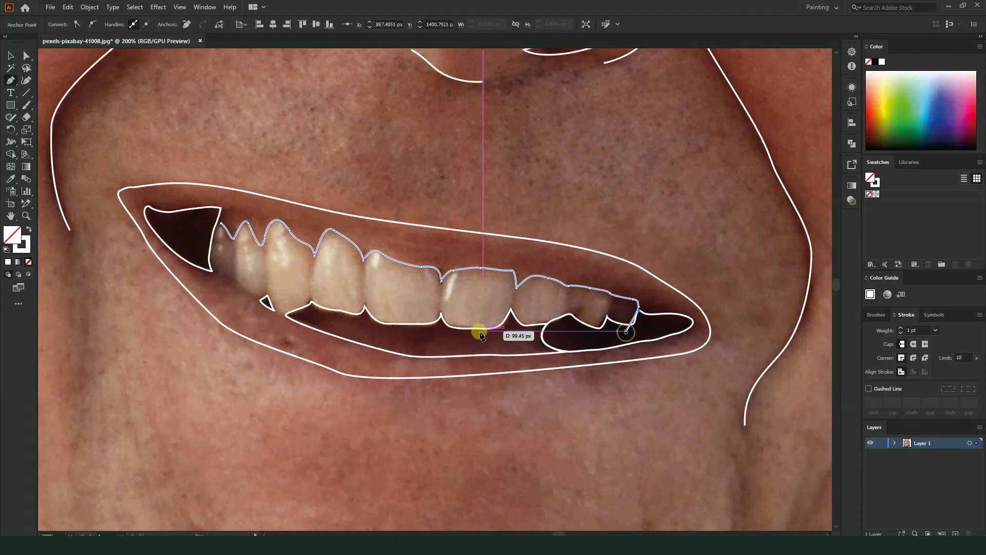
left_click_drag(466, 337, 343, 322)
mouse_move(343, 322)
left_mouse_down()
mouse_move(282, 316)
mouse_move(271, 263)
mouse_move(259, 291)
left_mouse_up()
left_click(280, 313)
scroll(282, 314, "up", 2)
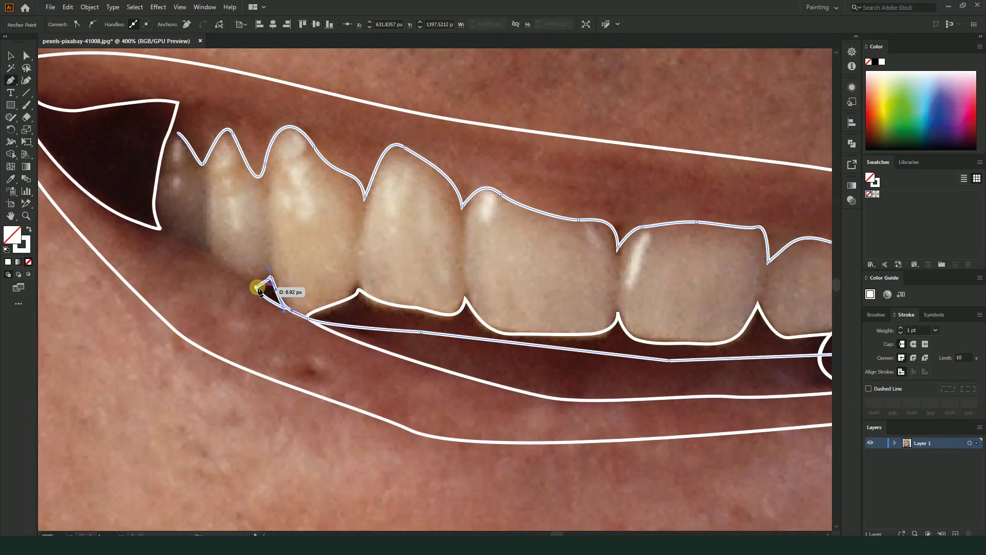
- Extend the teeth outline around the small triangle's tip and corner
scroll(269, 275, "up", 4)
mouse_move(259, 290)
left_mouse_down()
mouse_move(285, 263)
mouse_move(236, 340)
left_mouse_up()
left_click(234, 341)
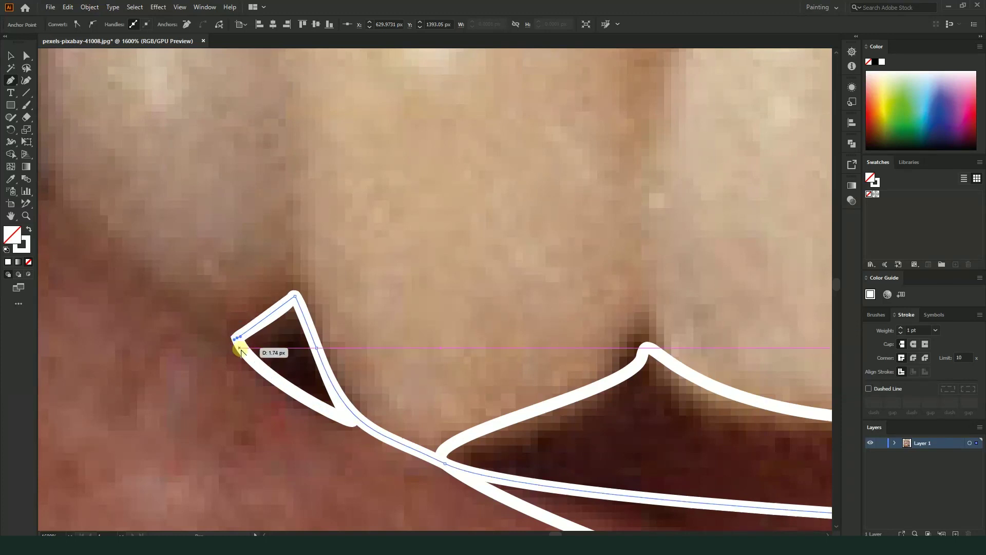
scroll(238, 341, "down", 3)
- Run the outline along the first tooth's lower and left edges, join it at the tip, and deselect
left_click_drag(176, 293, 168, 272)
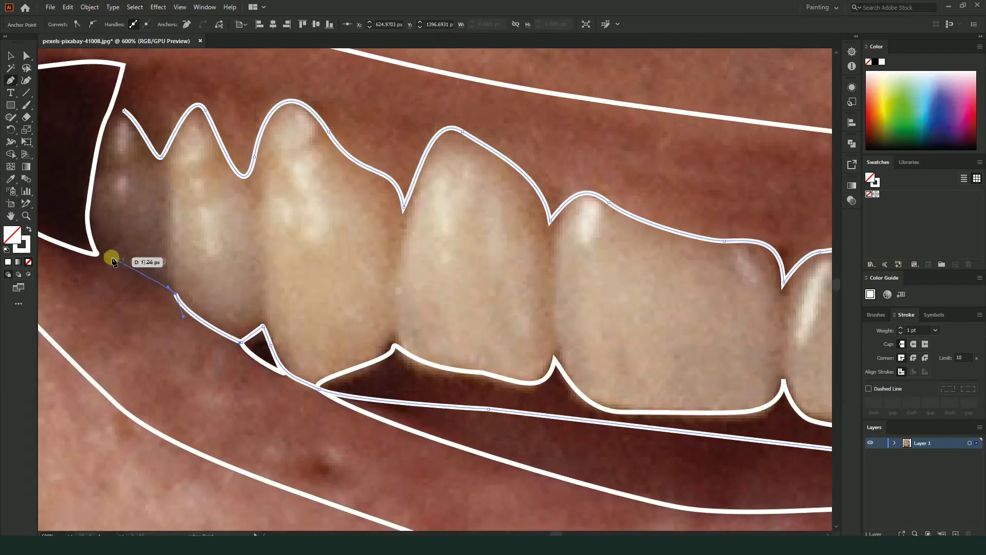
left_click_drag(92, 252, 88, 232)
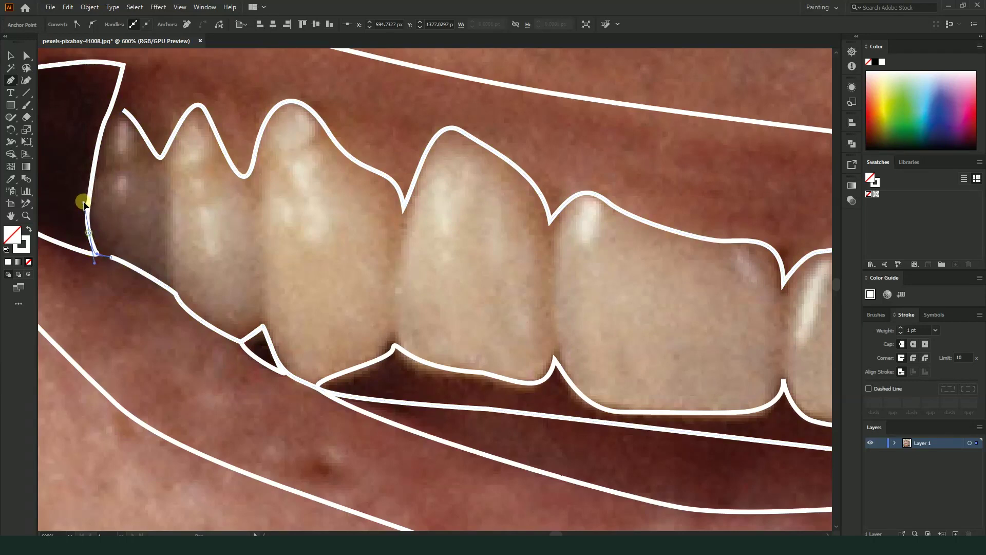
left_click(86, 216)
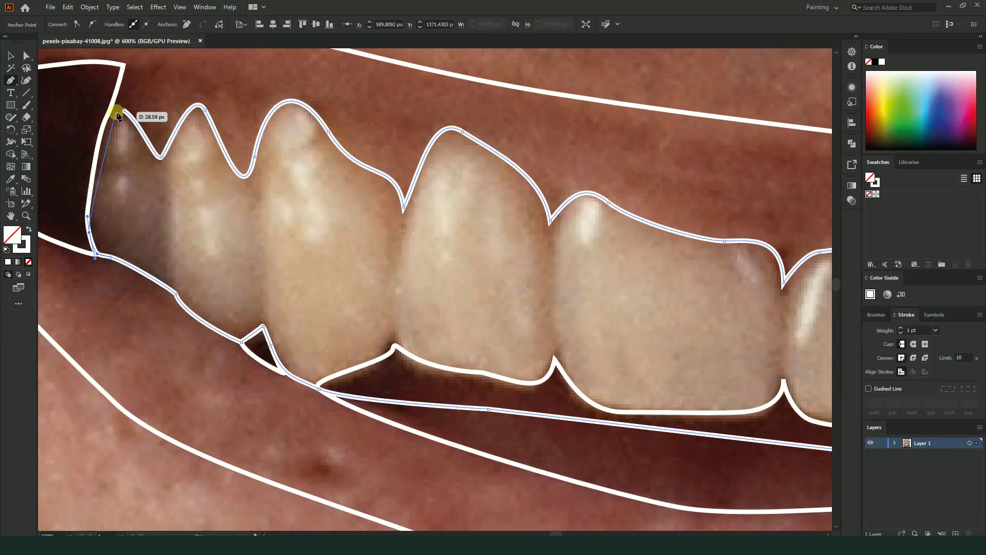
left_click_drag(118, 112, 145, 114)
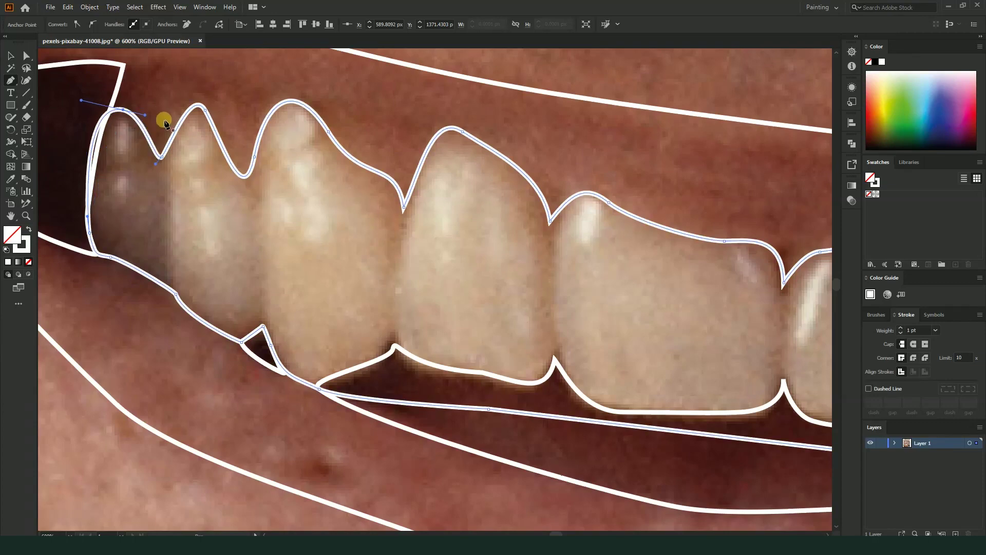
scroll(162, 119, "down", 5)
scroll(165, 105, "up", 2)
left_click(9, 56)
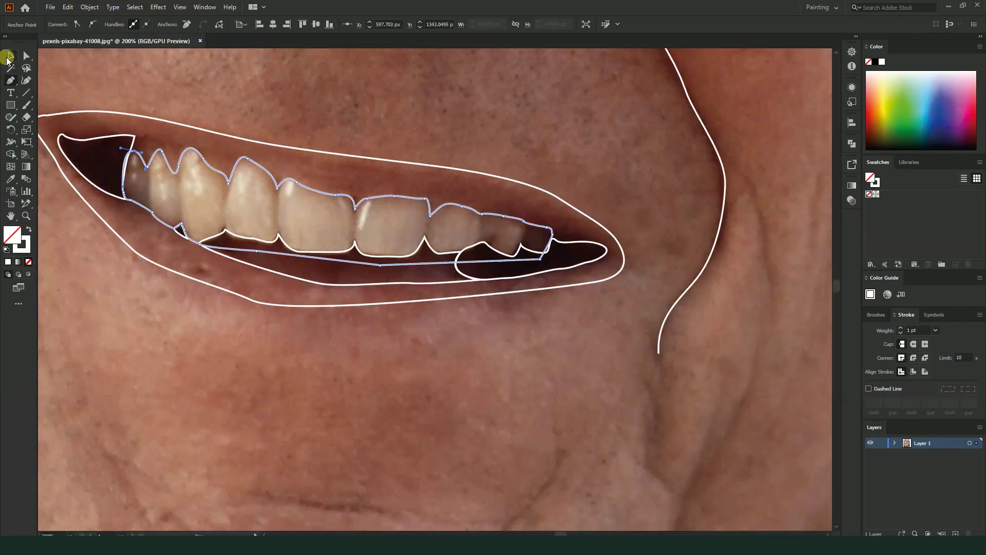
left_click(330, 99)
scroll(211, 138, "up", 1)
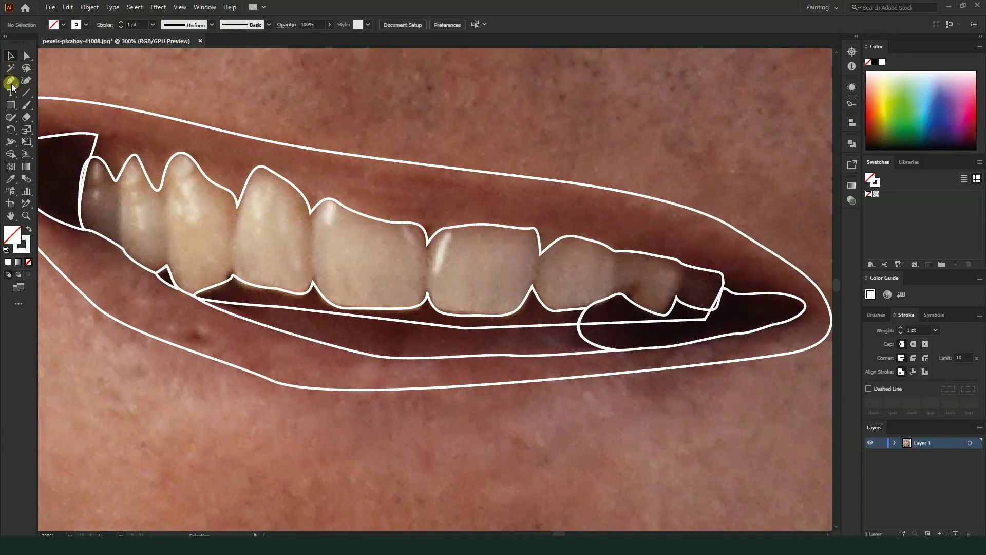
- Trace a long closed highlight shape across the shine spots on the upper teeth
left_click(11, 82)
scroll(252, 213, "up", 1)
mouse_move(365, 220)
left_mouse_down()
mouse_move(352, 208)
mouse_move(358, 232)
left_mouse_up()
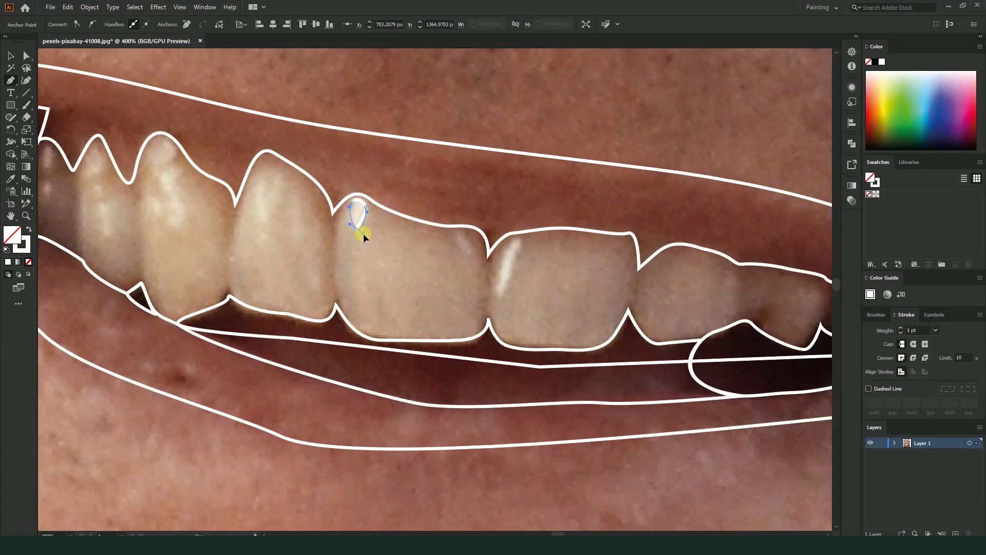
left_click_drag(469, 256, 458, 242)
mouse_move(507, 288)
left_mouse_down()
mouse_move(498, 301)
mouse_move(502, 253)
mouse_move(521, 244)
left_mouse_up()
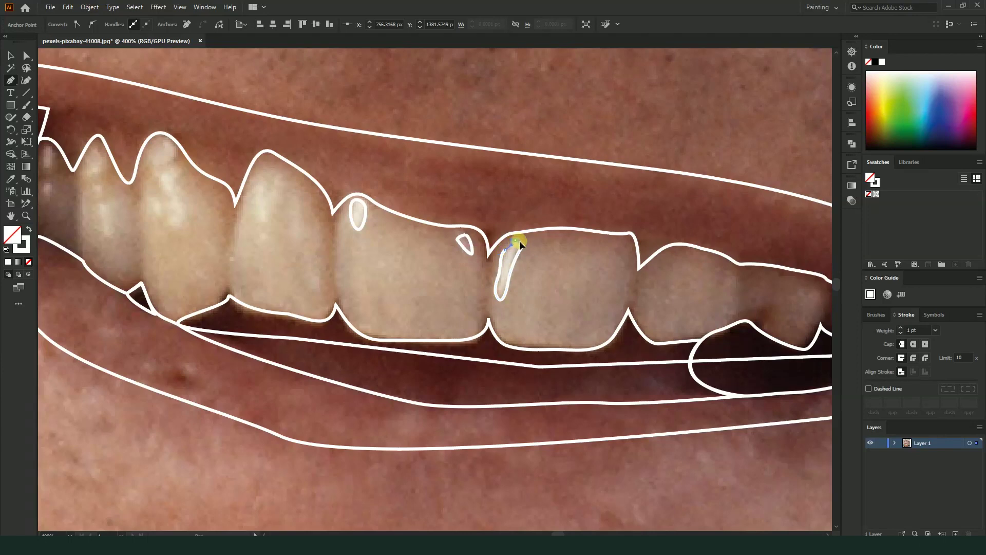
left_click_drag(265, 213, 373, 258)
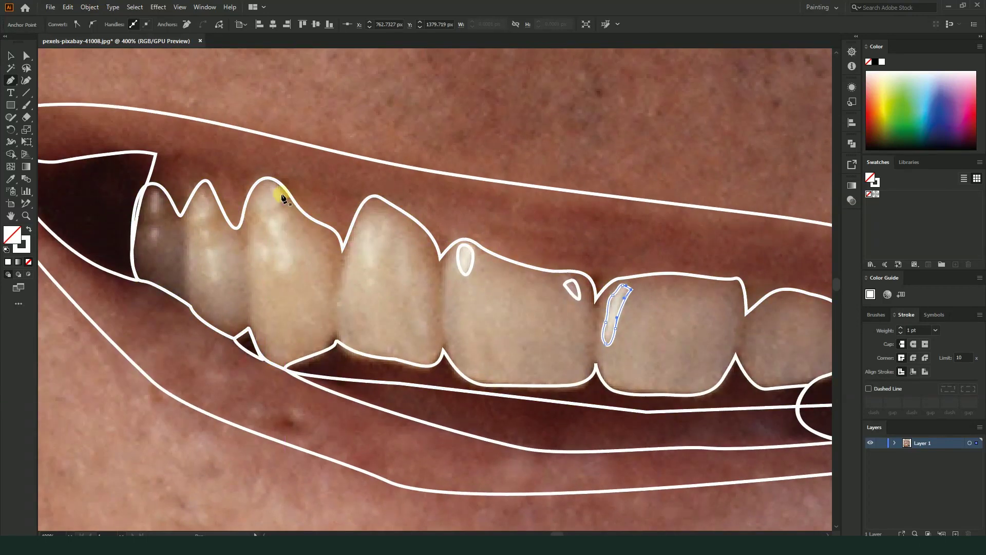
- Begin a second highlight outline down the left upper tooth tip
mouse_move(272, 188)
left_mouse_down()
mouse_move(282, 219)
mouse_move(263, 197)
mouse_move(280, 191)
left_mouse_up()
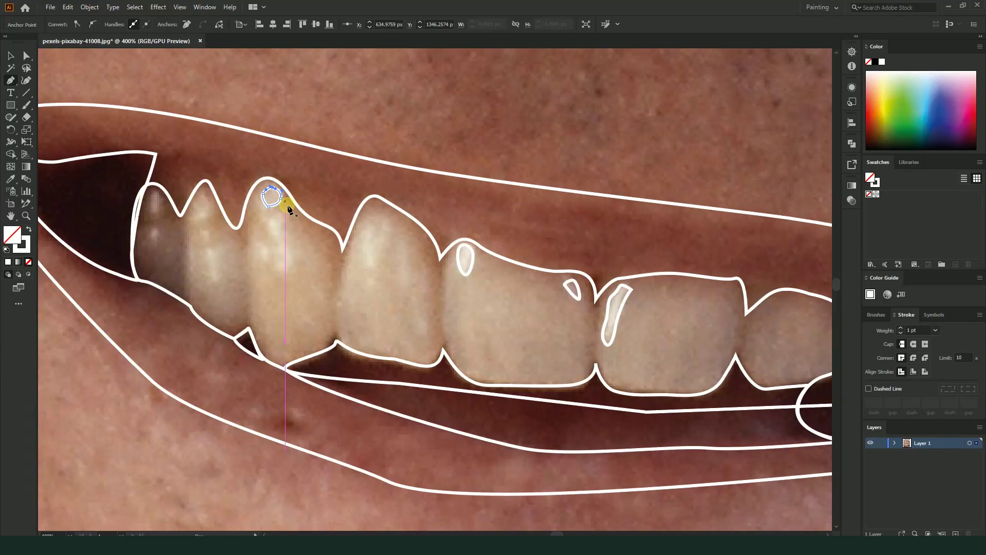
left_click(285, 240)
left_click(289, 264)
mouse_move(266, 255)
left_mouse_down()
mouse_move(262, 230)
mouse_move(268, 236)
left_mouse_up()
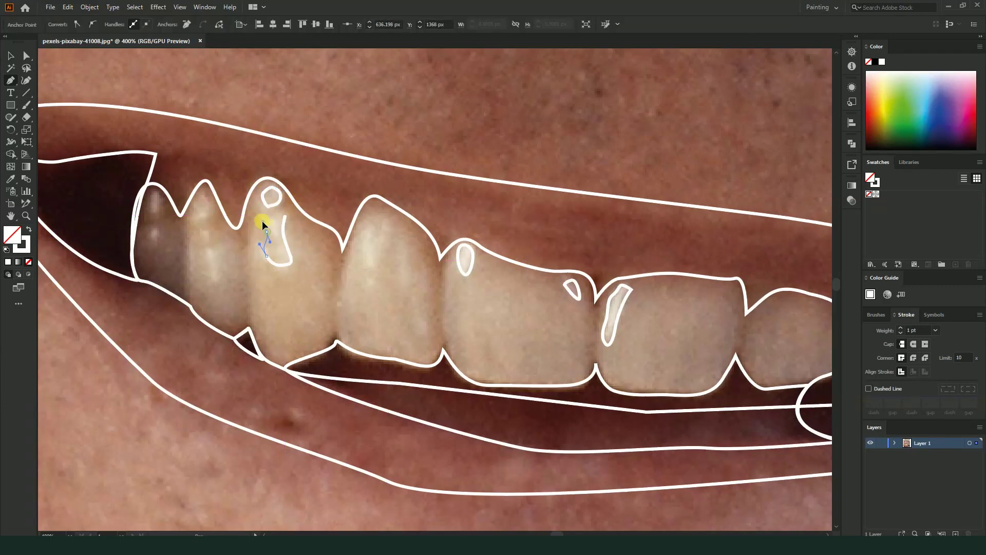
scroll(287, 241, "down", 5)
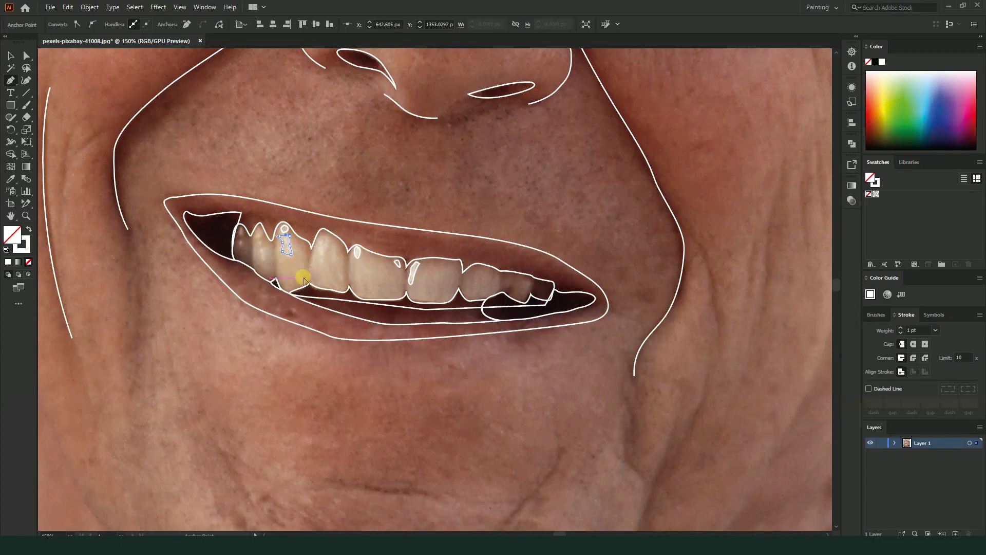
- Close the left tooth's highlight outline and draw a small new highlight shape beside it
scroll(231, 233, "up", 3)
scroll(288, 249, "up", 3)
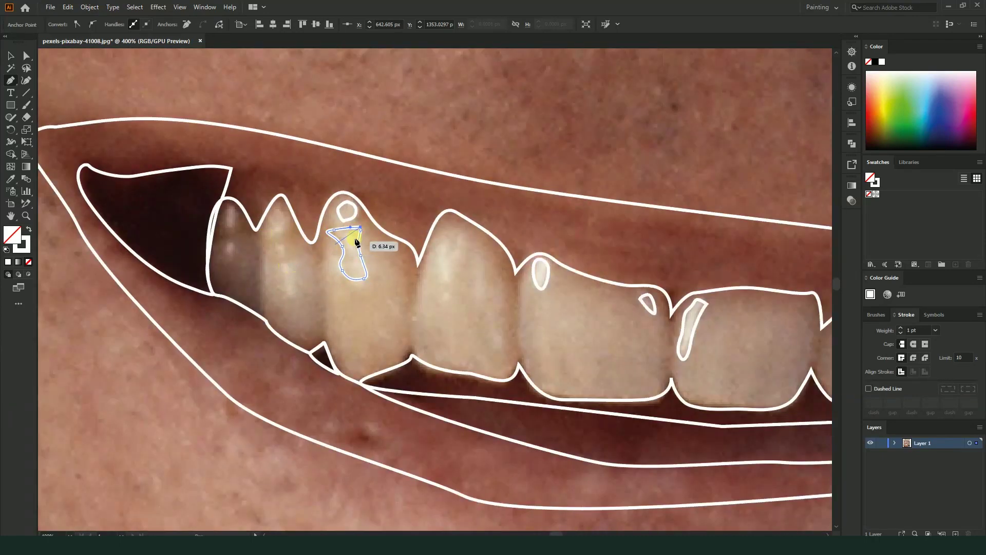
left_click(349, 271)
left_click(286, 261)
left_click_drag(295, 290, 286, 293)
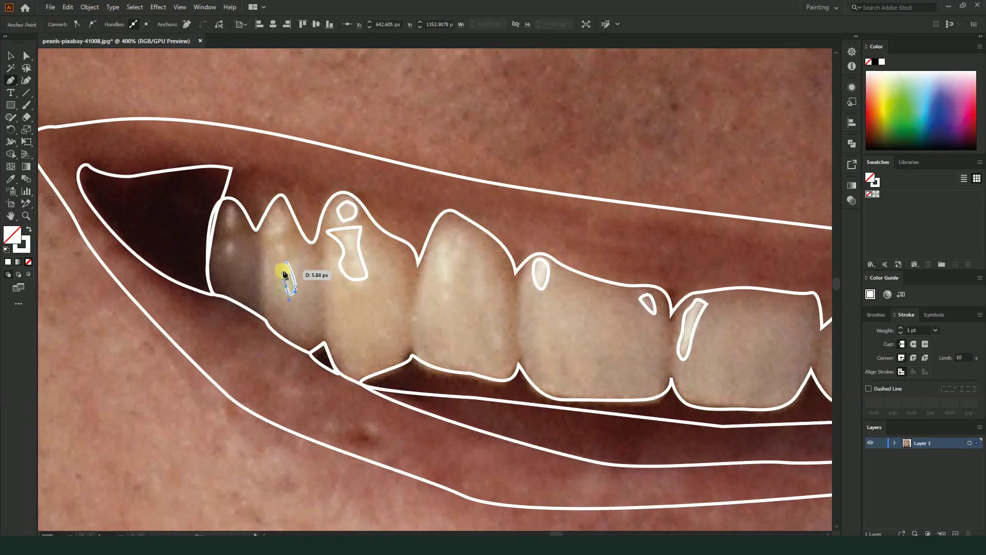
left_click(286, 262)
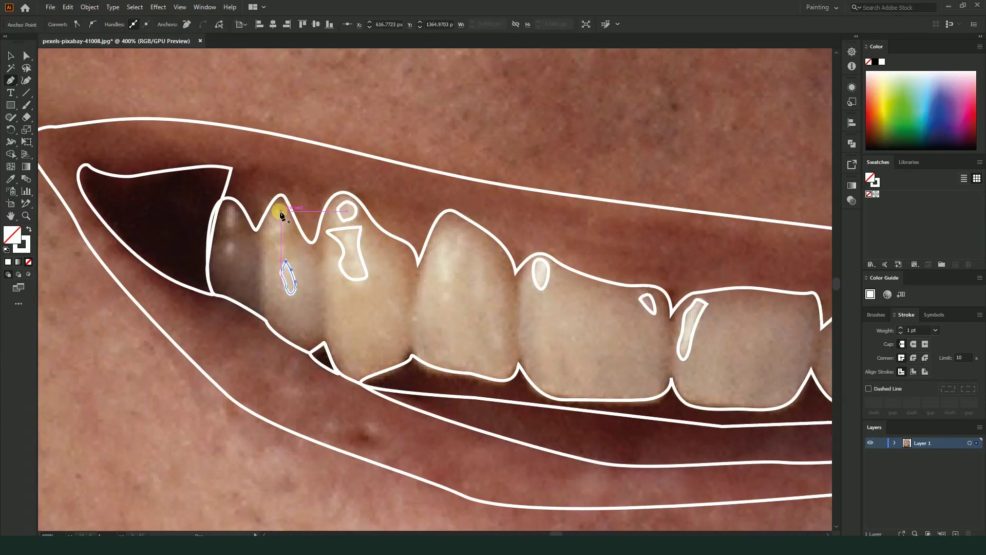
- Draw another closed curved highlight outline and begin one on the leftmost tooth
mouse_move(284, 220)
left_mouse_down()
mouse_move(284, 248)
mouse_move(269, 247)
left_mouse_up()
left_click(267, 231)
left_click(280, 212)
scroll(272, 273, "left", 5)
scroll(272, 274, "up", 1)
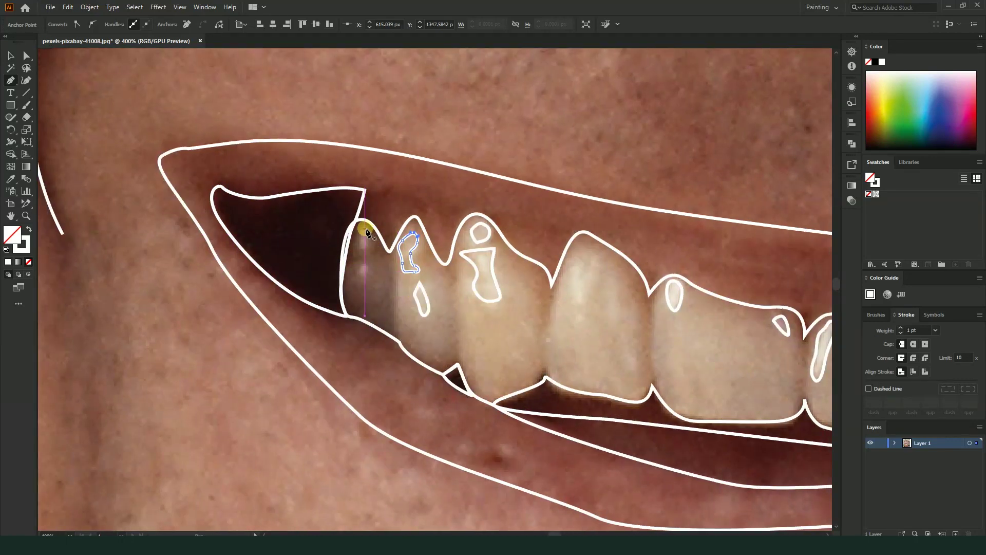
left_click_drag(361, 247, 362, 229)
left_click(362, 271)
- Add small closed shine marks on a right-side tooth and near the right mouth corner
scroll(340, 308, "down", 3)
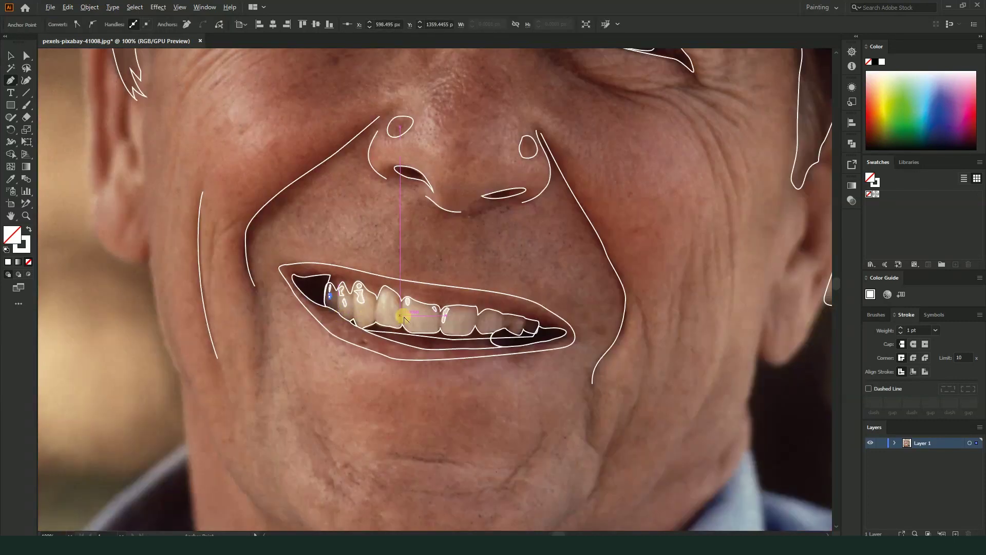
scroll(411, 319, "up", 1)
scroll(463, 325, "up", 2)
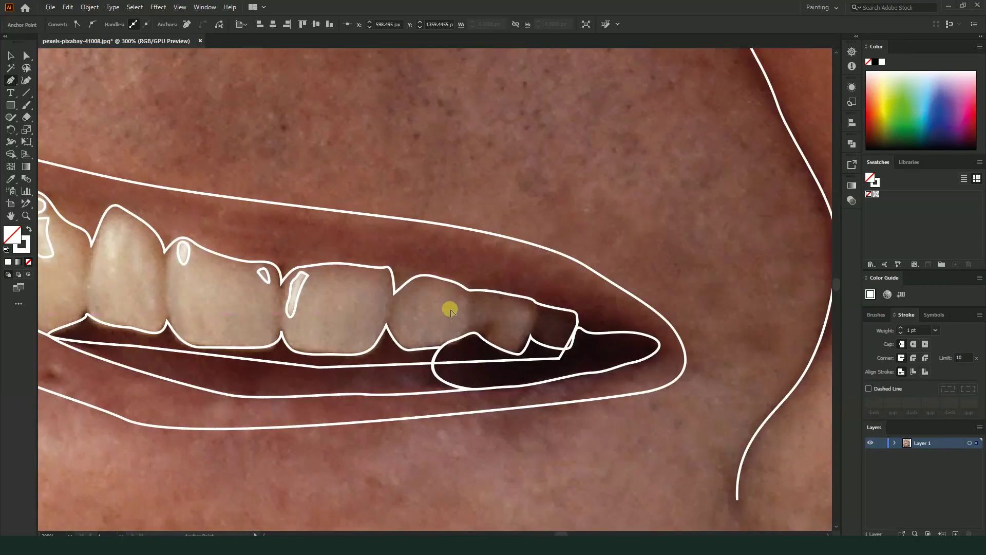
scroll(452, 308, "up", 1)
left_click_drag(473, 332, 476, 325)
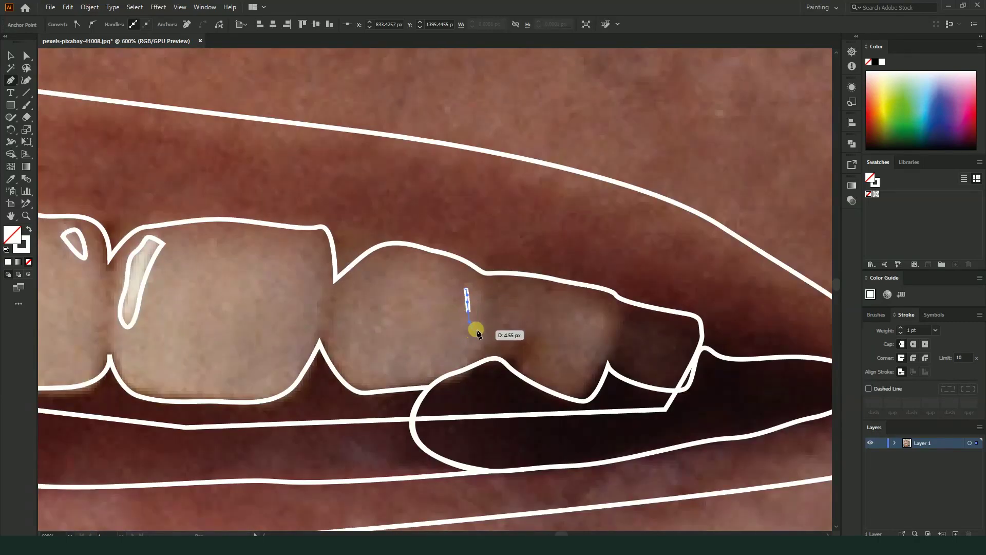
left_click(467, 291)
scroll(513, 329, "down", 3)
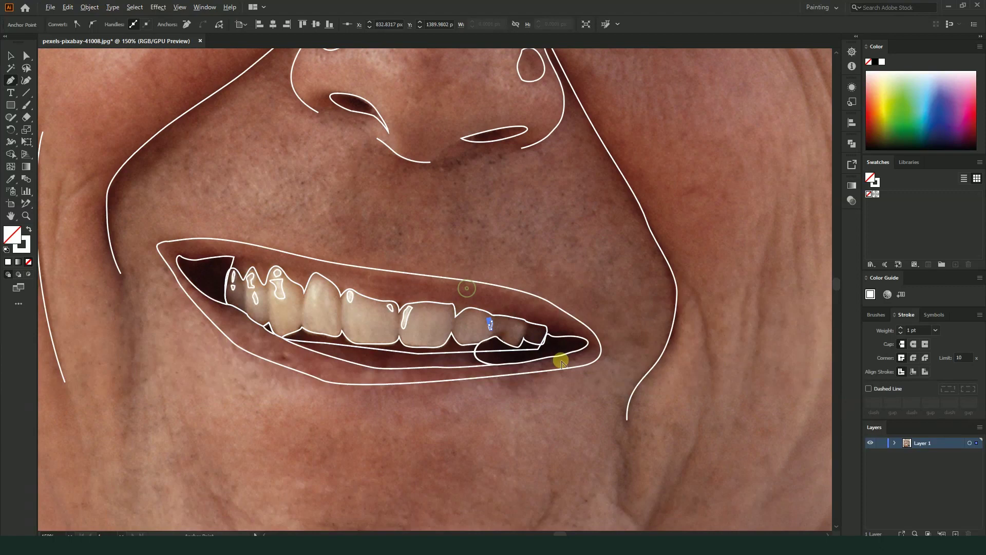
scroll(561, 359, "down", 2)
left_click_drag(555, 356, 542, 363)
left_click(537, 349)
scroll(539, 348, "up", 1)
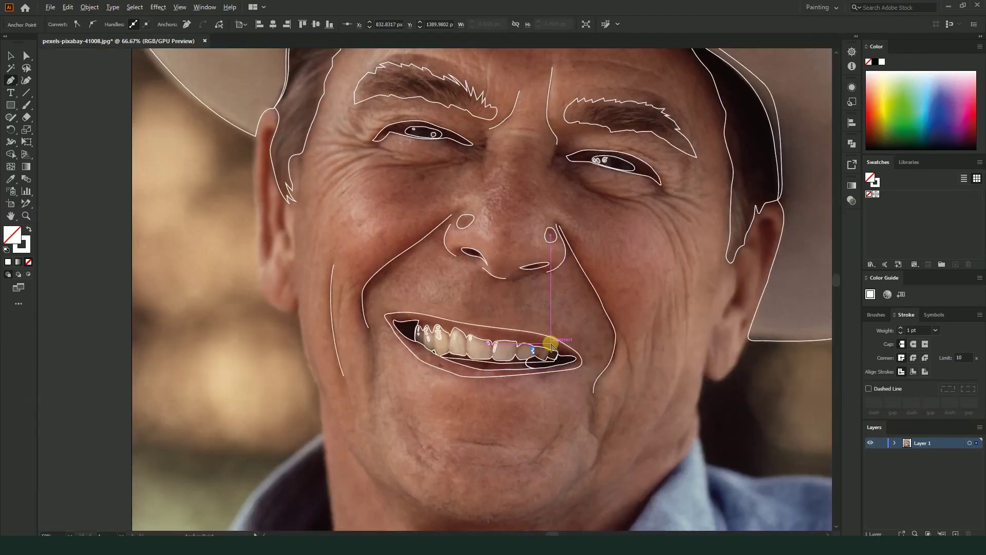
left_click(10, 58)
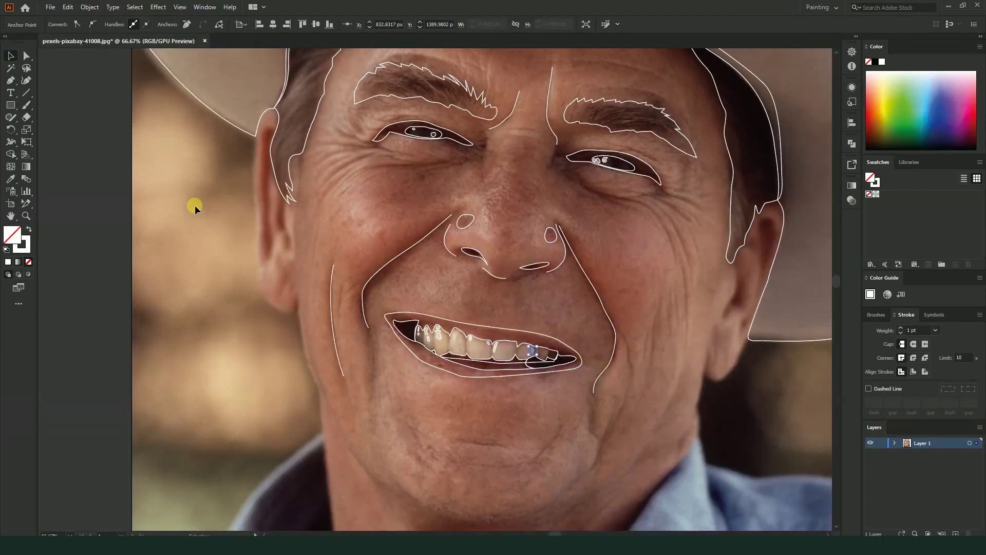
left_click(194, 205)
scroll(496, 335, "down", 3)
scroll(566, 348, "up", 1)
scroll(558, 328, "up", 1)
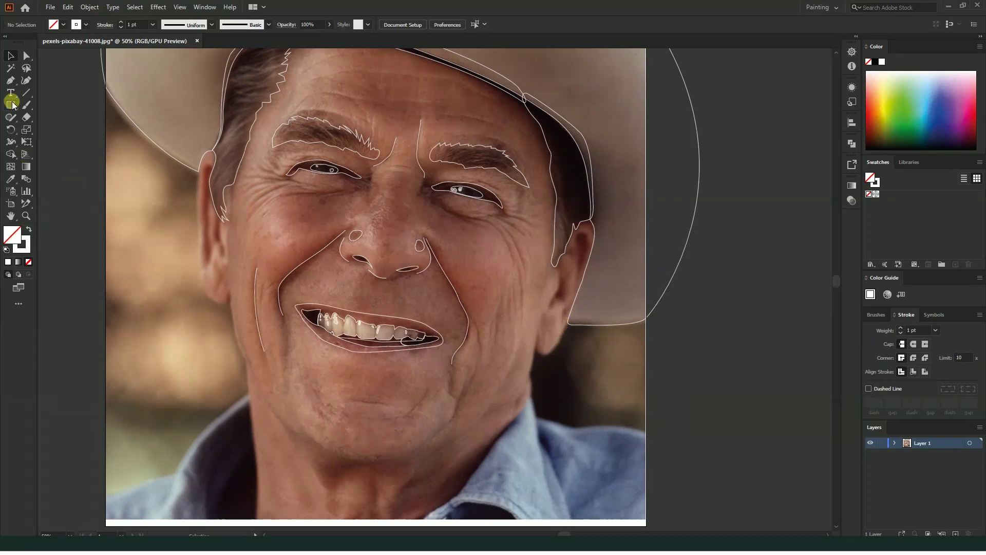
left_click(10, 80)
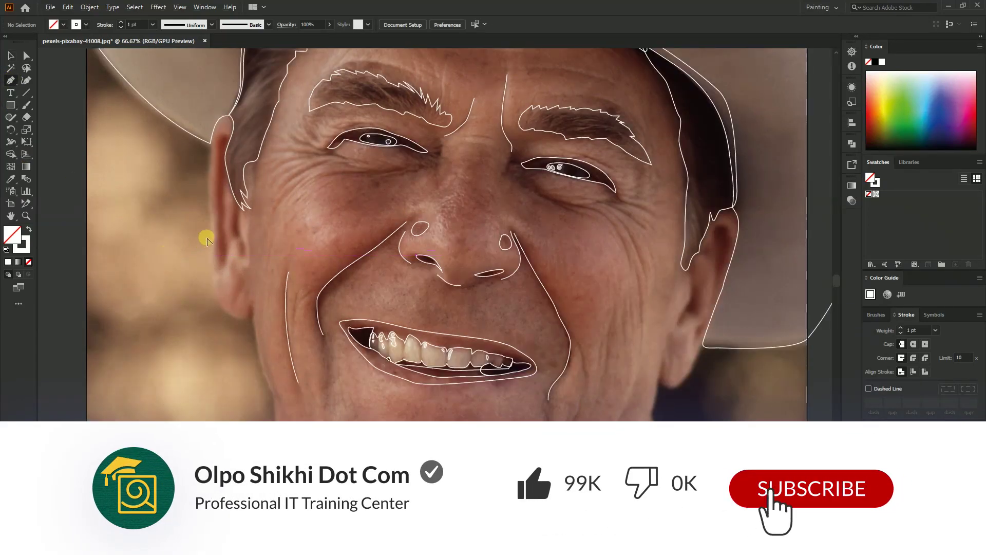
scroll(231, 259, "down", 1)
scroll(319, 354, "up", 1)
scroll(326, 394, "up", 2)
scroll(311, 349, "down", 1)
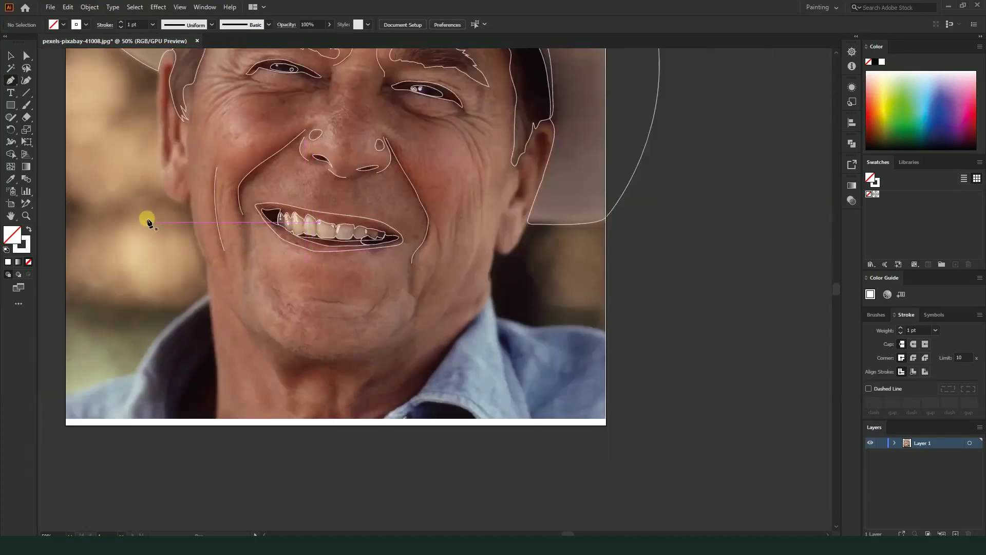
scroll(216, 245, "down", 1)
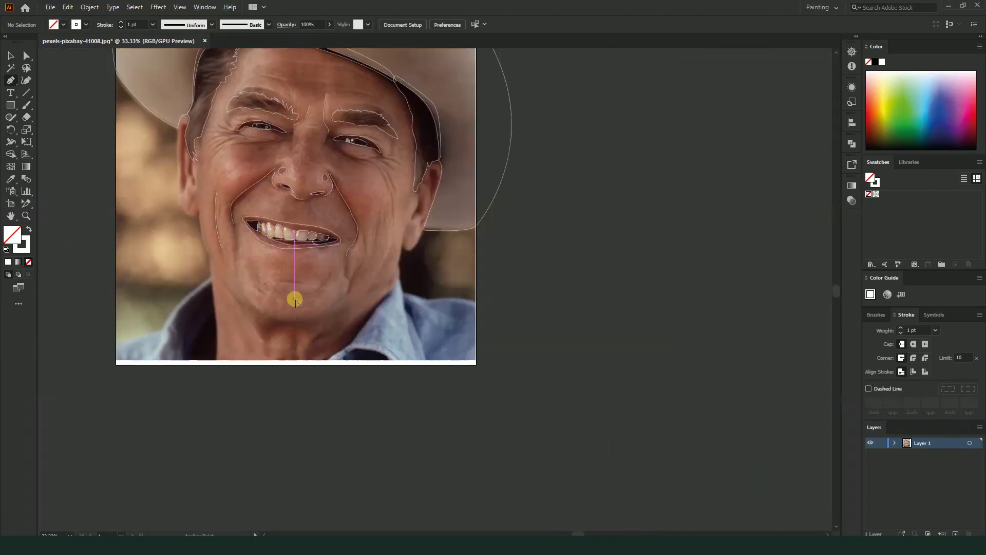
scroll(231, 308, "up", 1)
scroll(269, 266, "up", 2)
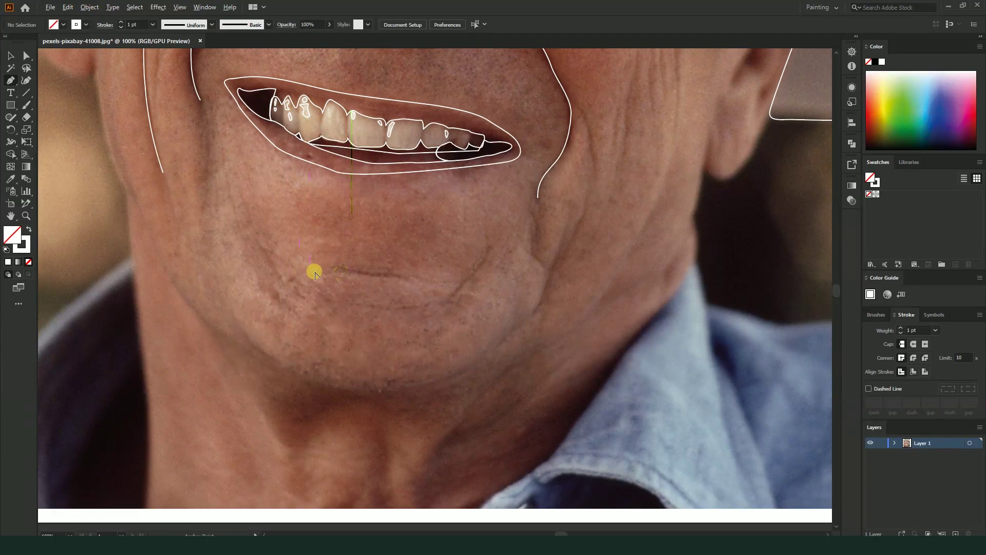
- Trace a two-anchor wavy line along the chin crease, select it, and zoom out to the upper face
mouse_move(350, 268)
left_mouse_down()
mouse_move(386, 277)
mouse_move(357, 276)
left_mouse_up()
key("ctrl+z")
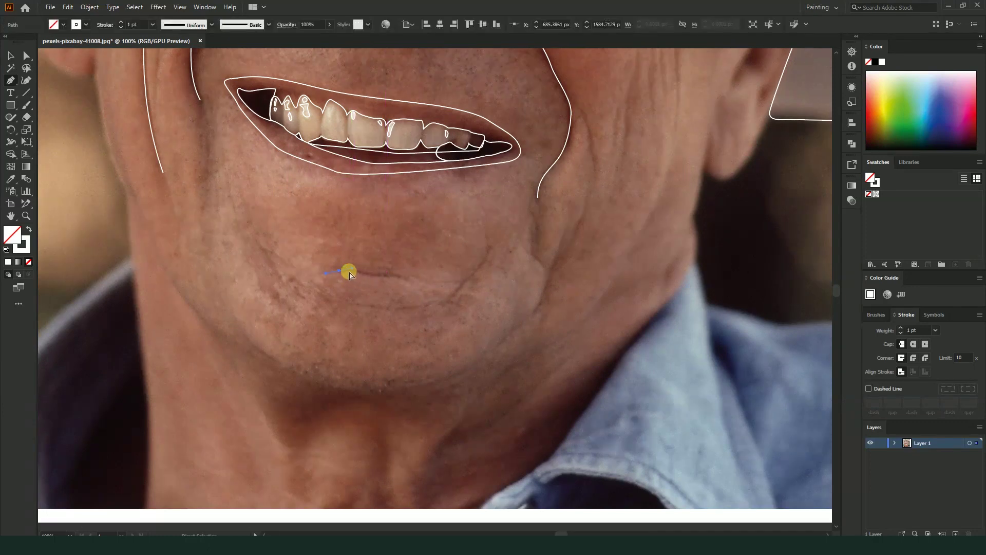
left_click_drag(342, 269, 386, 277)
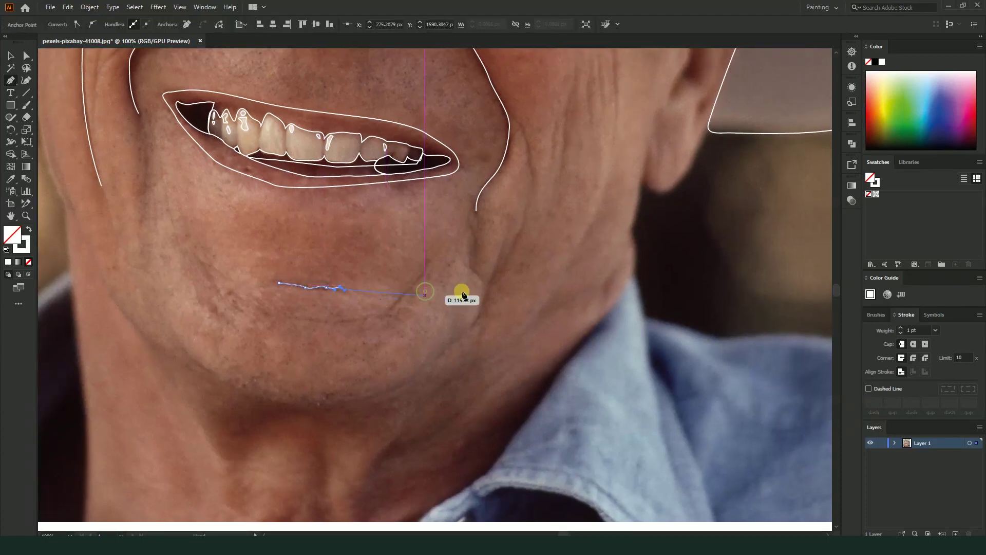
left_click_drag(401, 279, 265, 194)
left_click(10, 55)
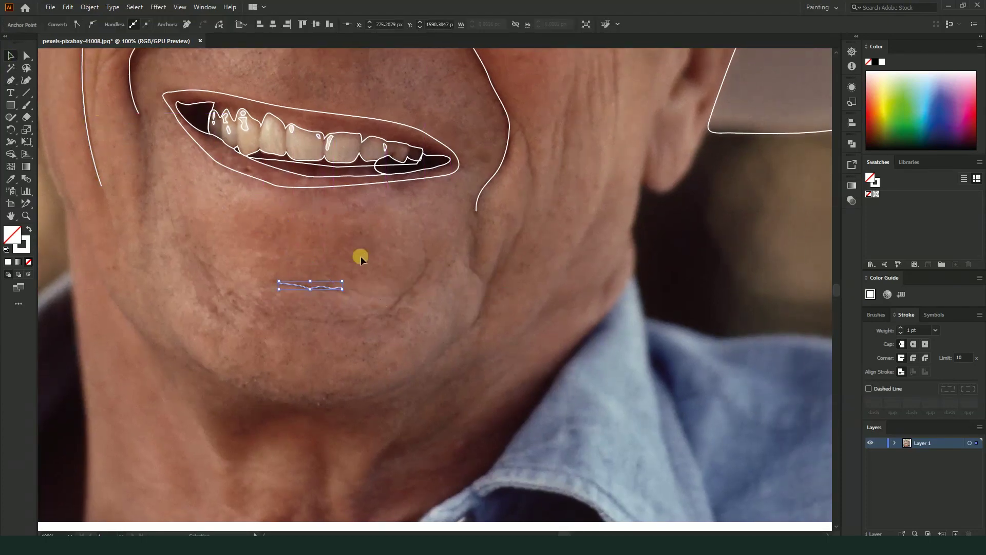
left_click(380, 272)
left_click(332, 285)
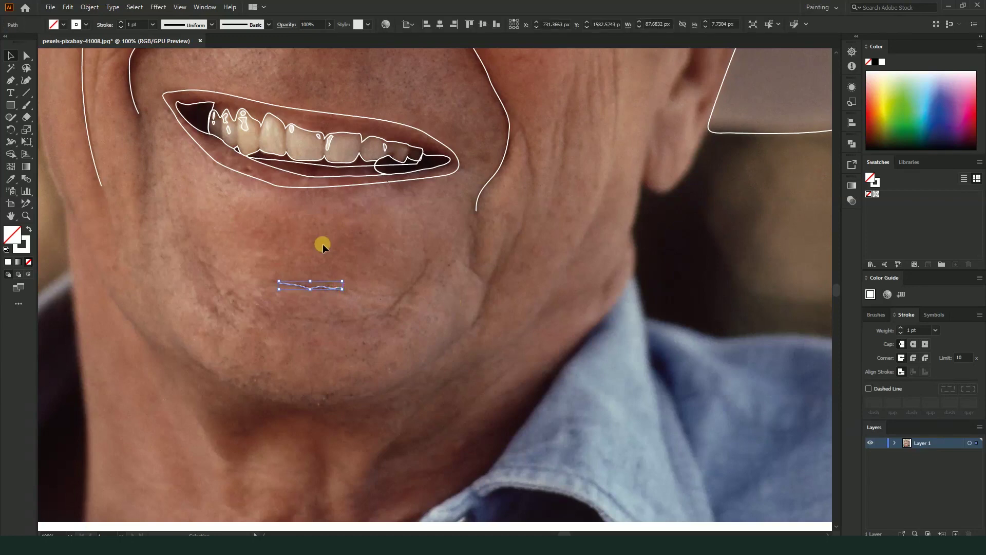
key("ctrl+minus")
key("ctrl+minus")
key("ctrl+minus")
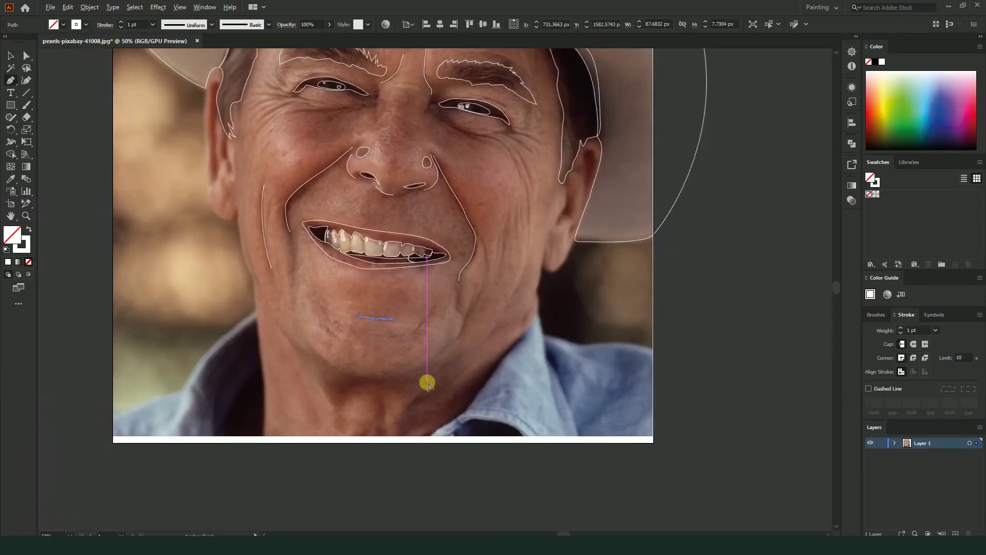
scroll(308, 125, "up", 1, "alt")
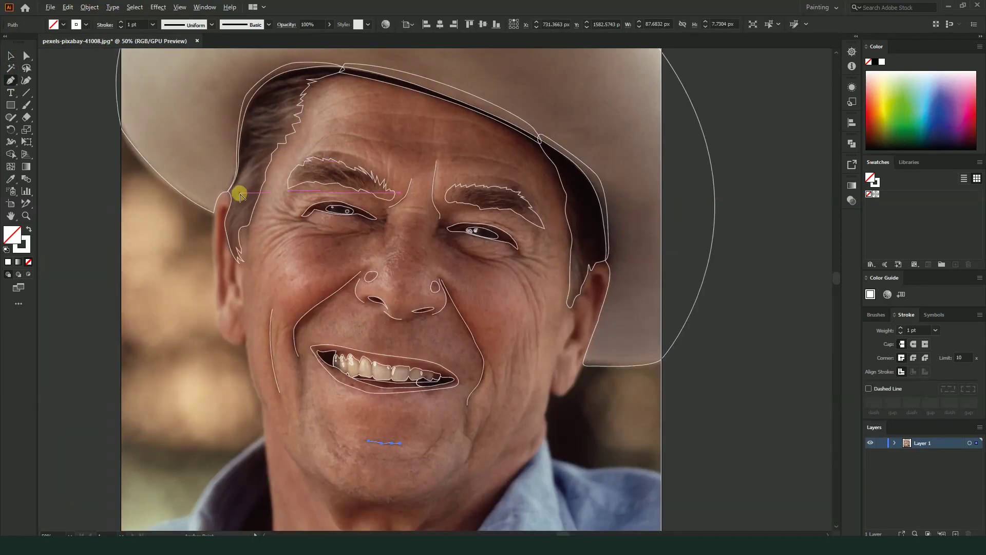
scroll(235, 194, "up", 1, "alt")
left_click_drag(229, 284, 249, 237)
scroll(242, 267, "up", 1, "alt")
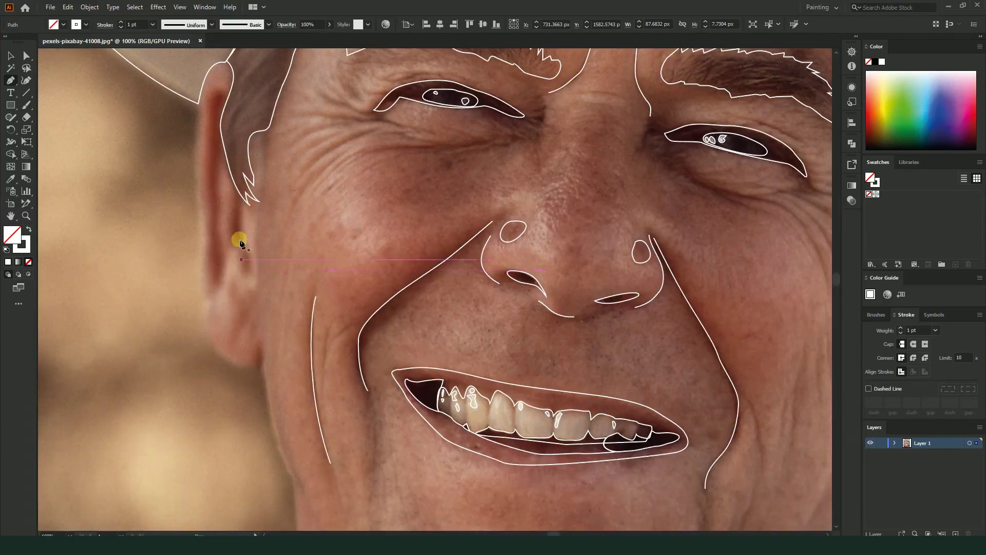
- Run the outline down the left ear edge and curve it around the earlobe
left_click(224, 67)
left_click_drag(199, 103, 199, 107)
left_click(196, 150)
left_click(196, 181)
left_click(198, 201)
left_click(200, 223)
left_click(202, 243)
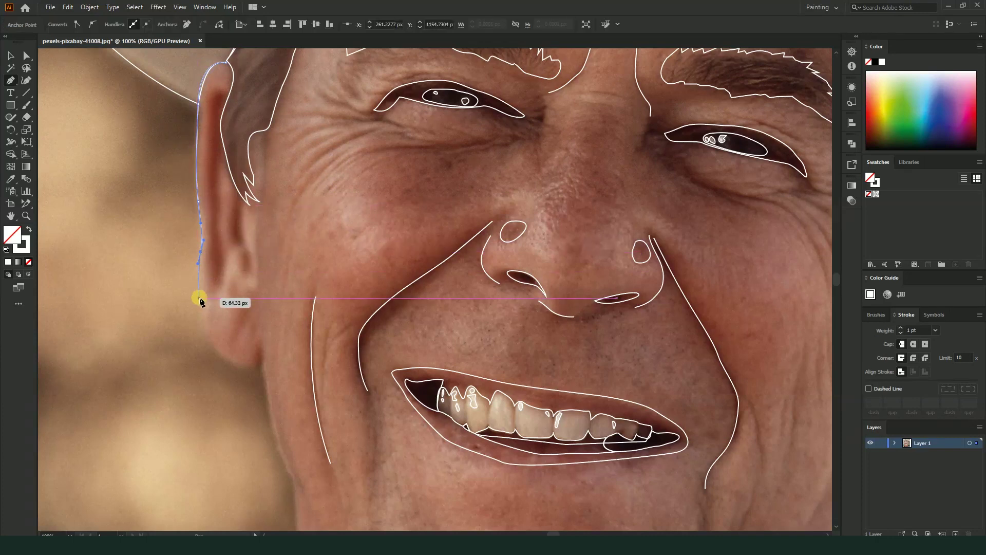
left_click(200, 299)
left_click(206, 313)
left_click(216, 347)
left_click_drag(216, 347, 239, 363)
left_click(261, 360)
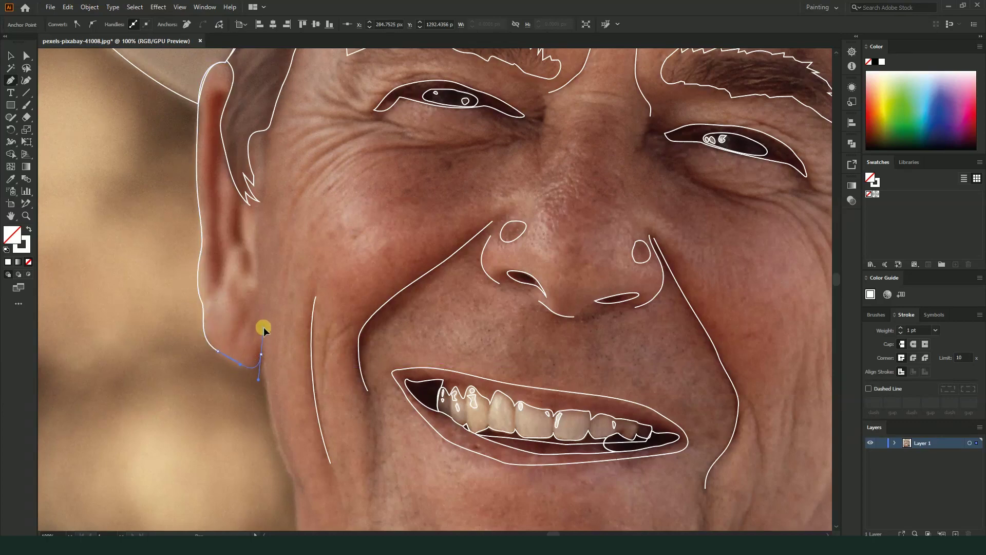
- Continue the outline along the jaw, curving under the chin and up the right jaw
scroll(282, 369, "down", 5)
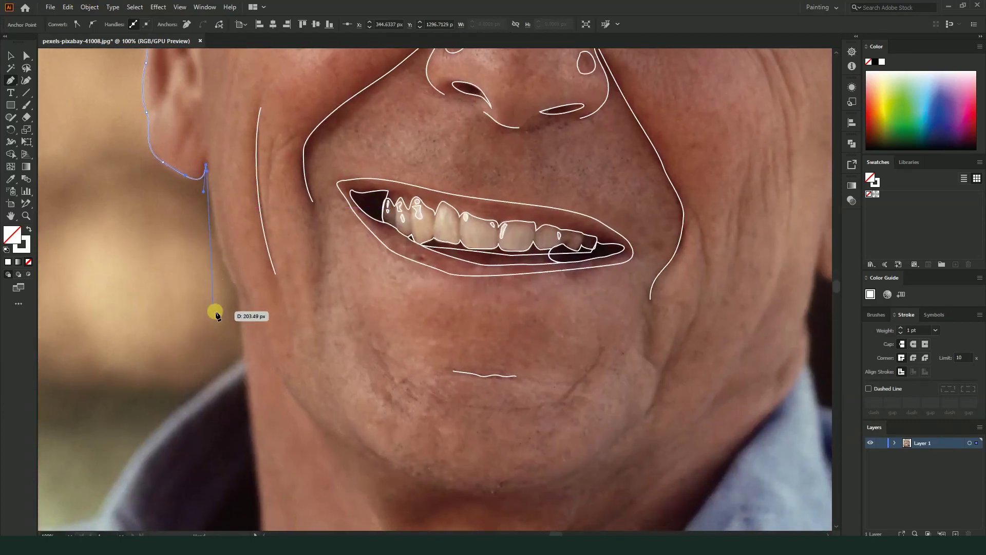
left_click(237, 287)
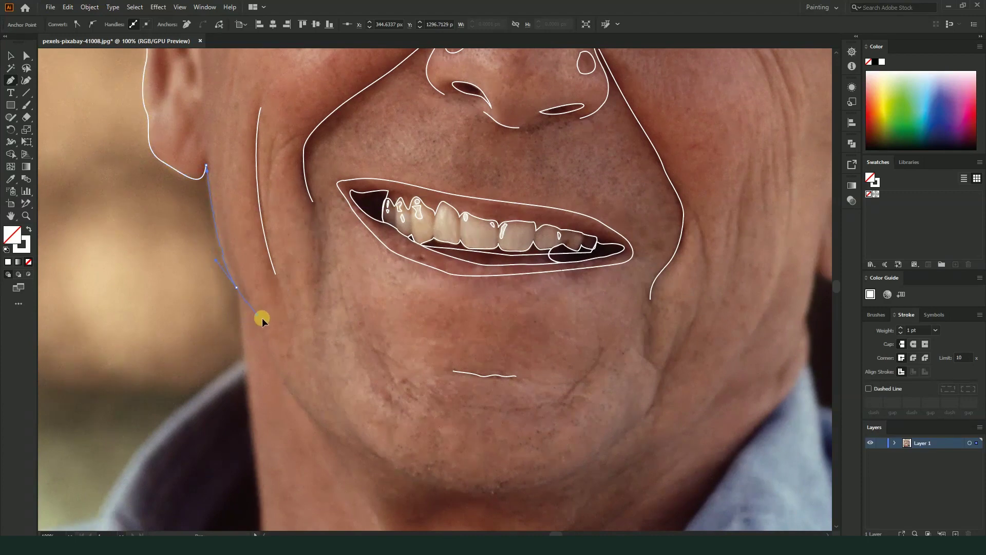
scroll(277, 349, "down", 4)
scroll(338, 343, "up", 2)
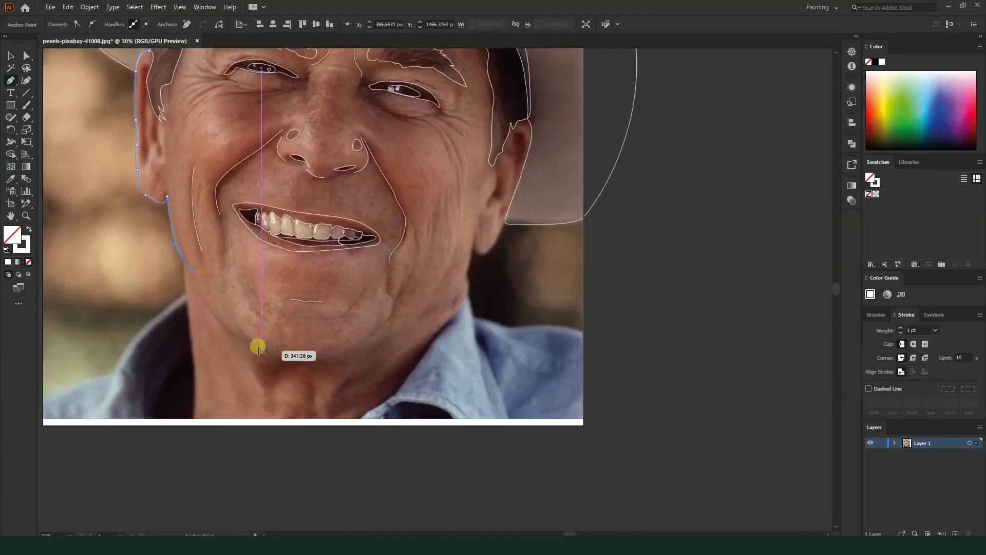
left_click(223, 331)
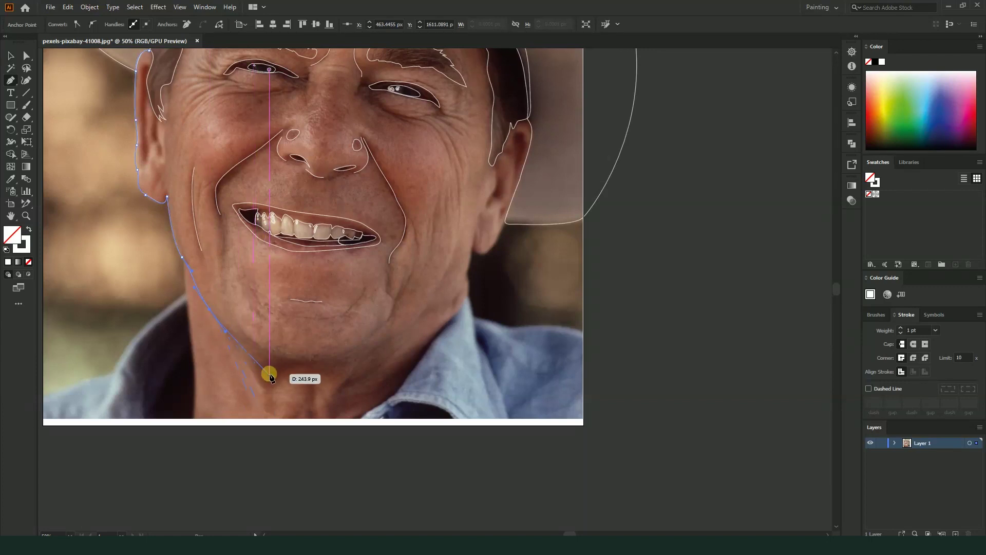
left_click(288, 355)
mouse_move(313, 364)
left_mouse_down()
mouse_move(356, 345)
mouse_move(390, 309)
left_mouse_up()
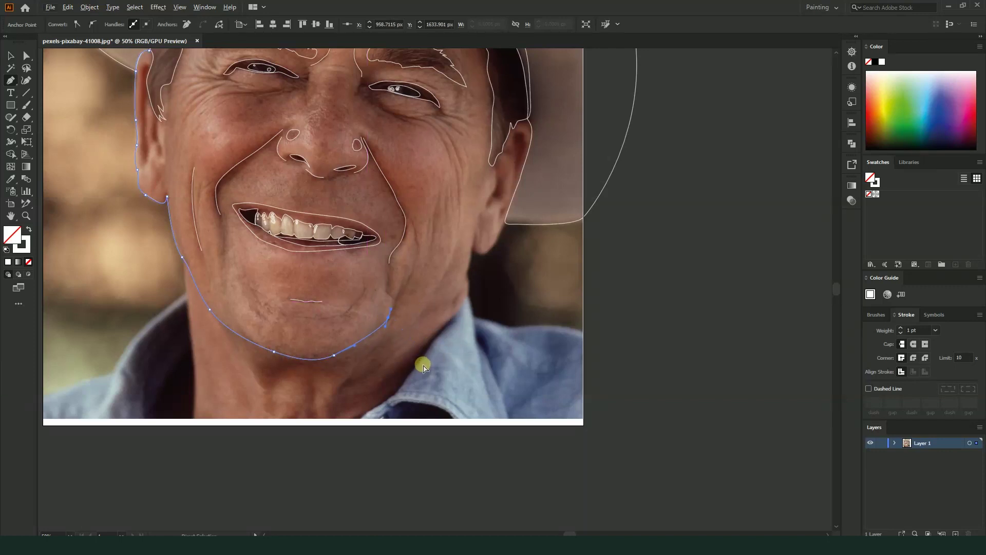
mouse_move(425, 310)
left_mouse_down()
mouse_move(442, 307)
mouse_move(470, 252)
left_mouse_up()
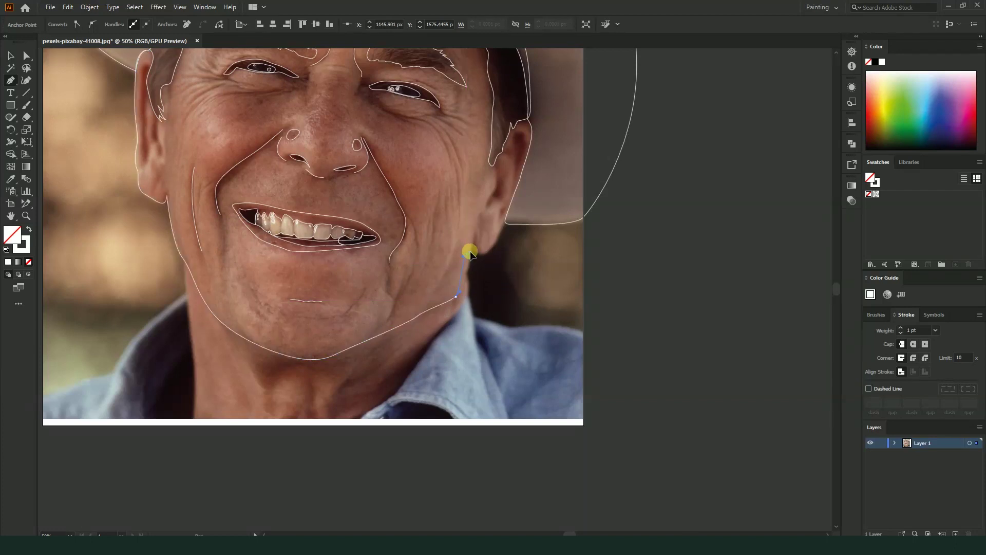
left_click_drag(472, 249, 474, 239)
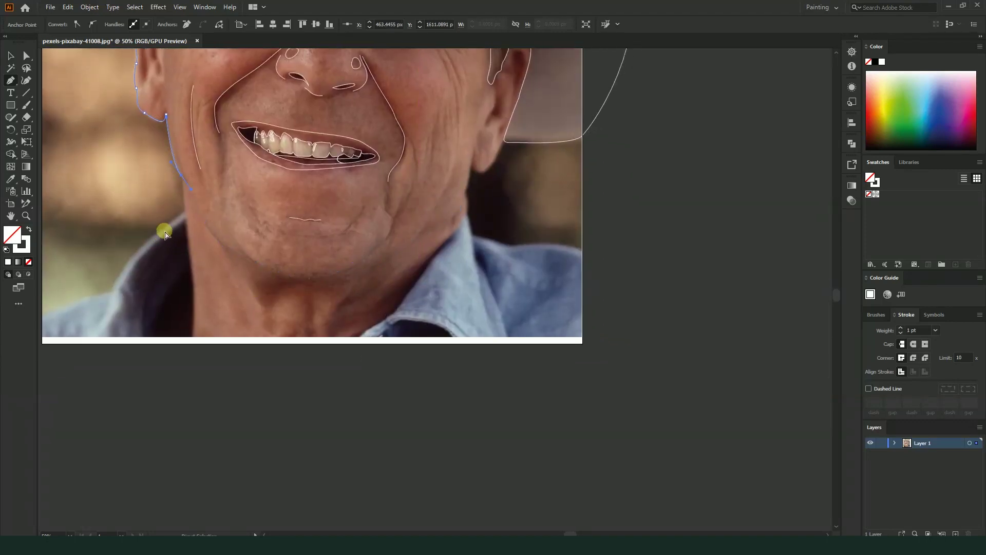
- Extend the outline down the left neck and along the photo's bottom edge
scroll(193, 210, "up", 3)
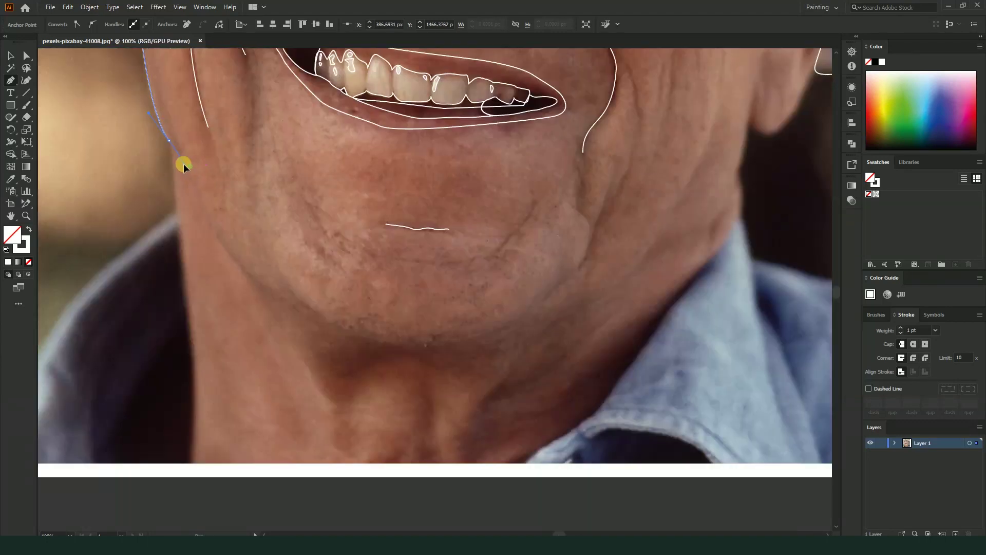
scroll(192, 226, "down", 3)
left_click_drag(194, 176, 194, 196)
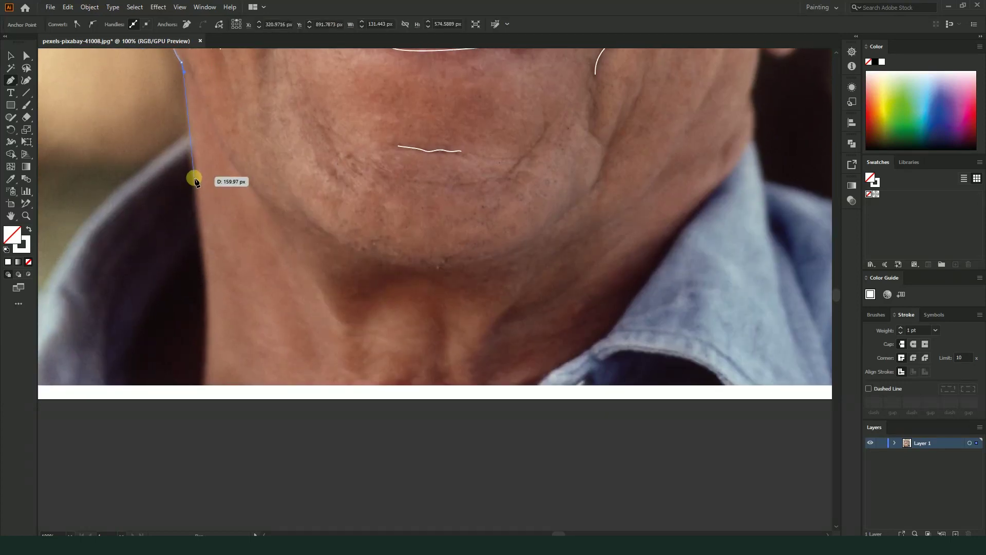
left_click(204, 276)
left_click(204, 313)
left_click(206, 385)
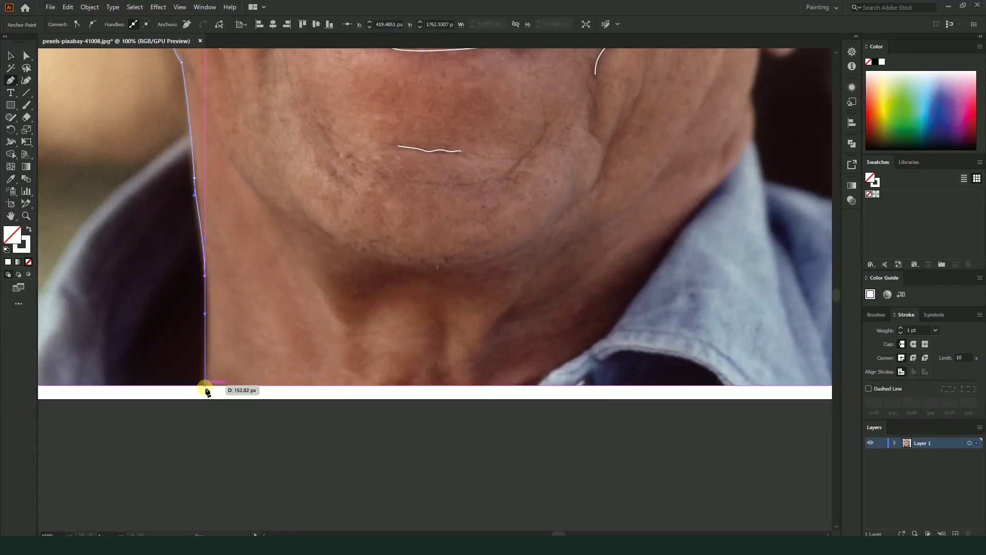
left_click(536, 385)
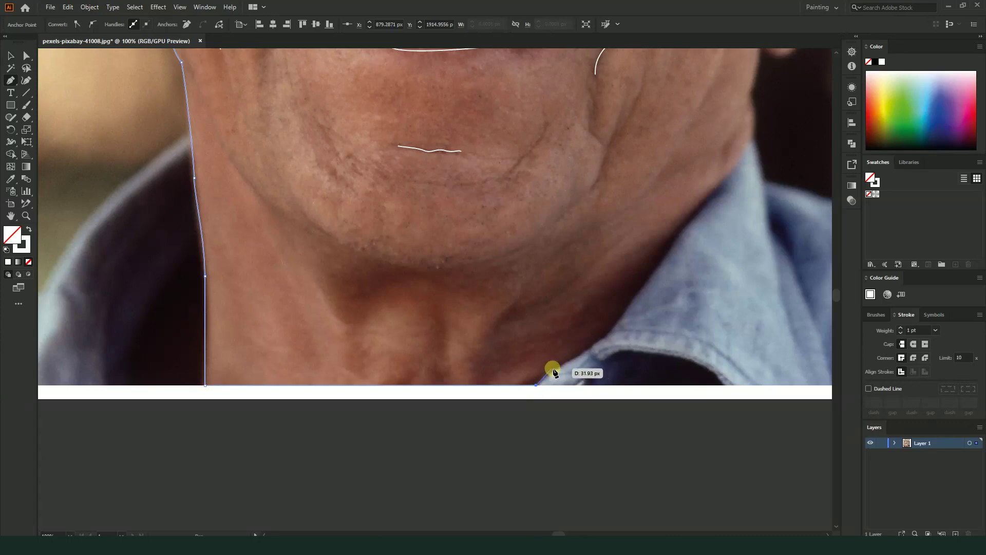
- Curve the outline up the collar and right neck, then around the right ear to its top
left_click_drag(561, 368, 578, 356)
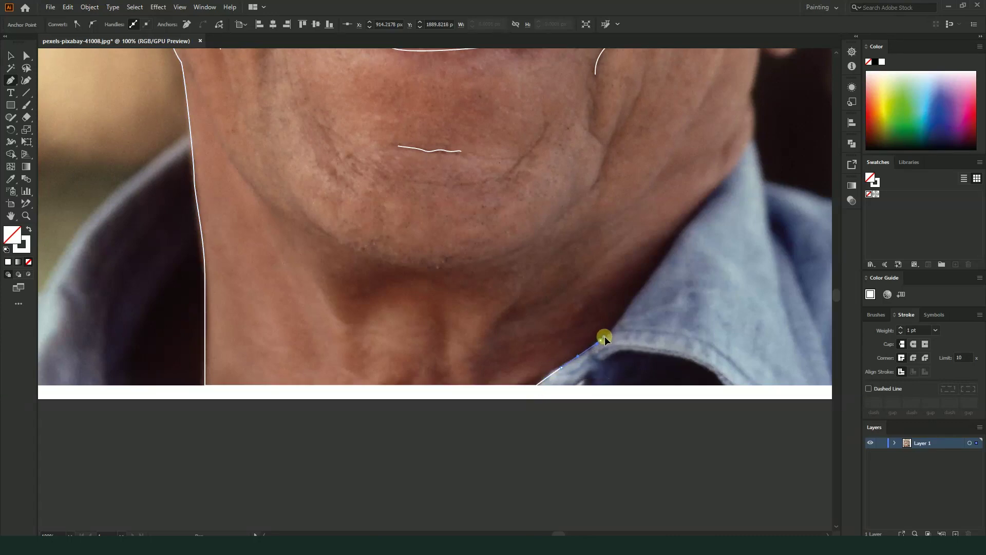
mouse_move(625, 310)
left_mouse_down()
mouse_move(489, 388)
mouse_move(522, 343)
left_mouse_up()
mouse_move(550, 302)
left_mouse_down()
mouse_move(562, 283)
mouse_move(512, 338)
mouse_move(515, 304)
left_mouse_up()
mouse_move(511, 257)
left_mouse_down()
mouse_move(522, 215)
mouse_move(536, 228)
left_mouse_up()
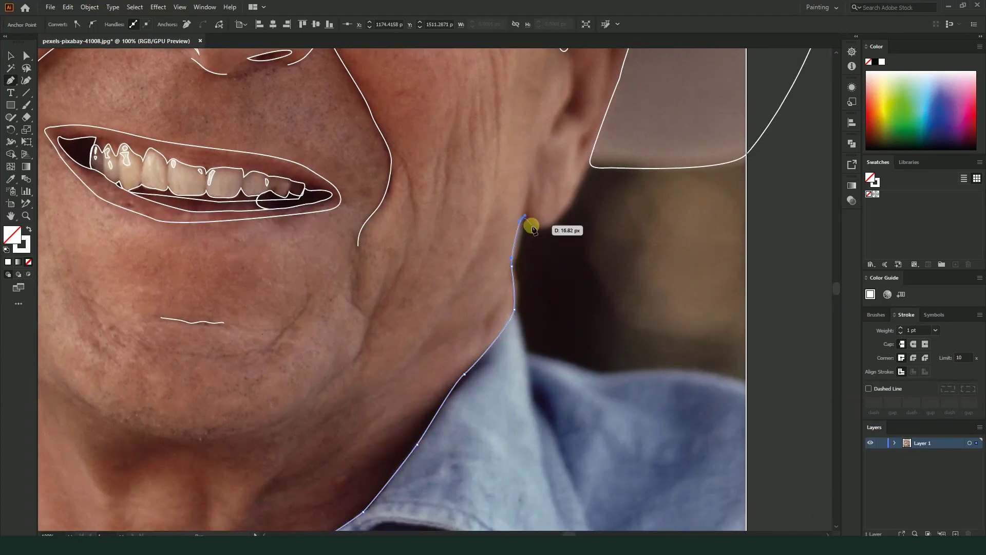
left_click_drag(538, 227, 560, 214)
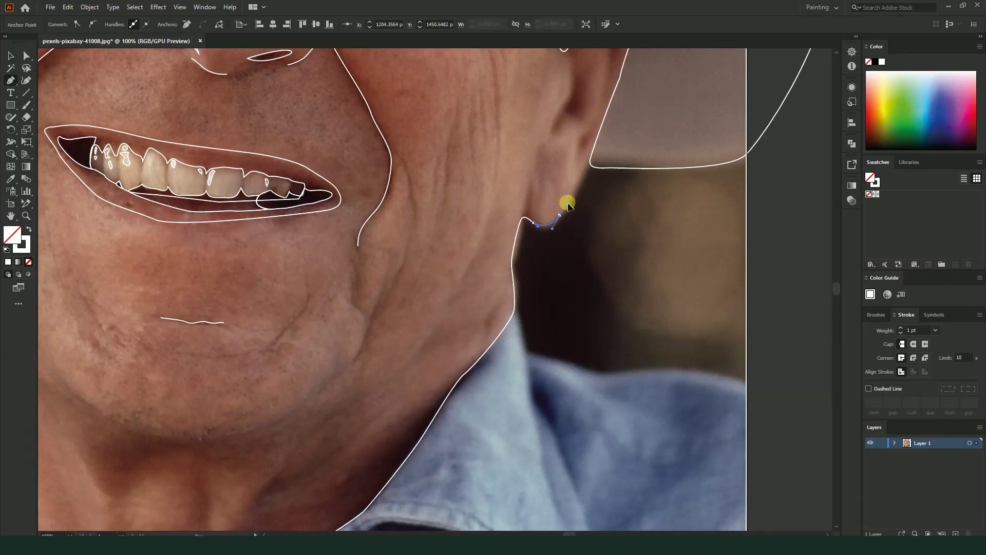
scroll(561, 220, "up", 5)
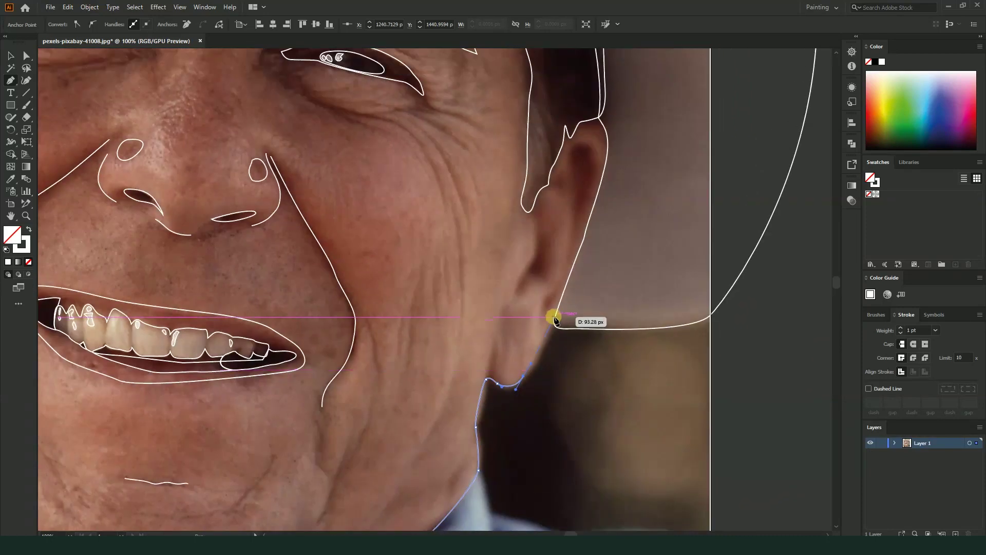
left_click_drag(557, 310, 562, 268)
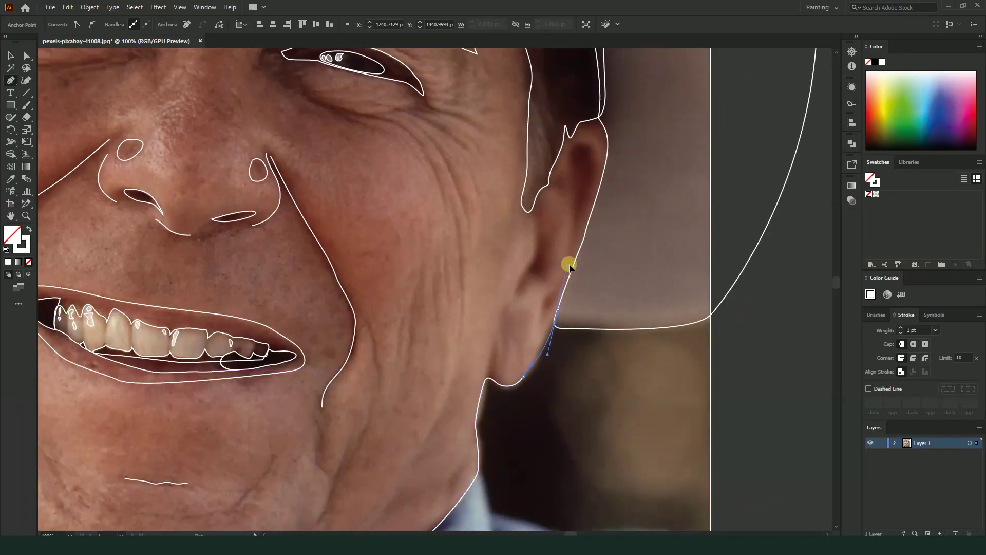
scroll(591, 333, "up", 5)
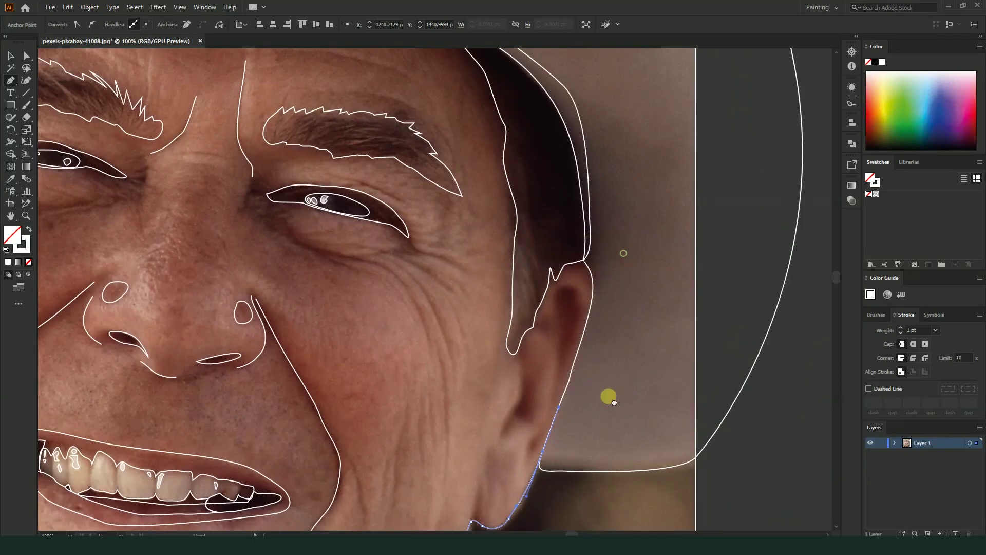
left_click(591, 303)
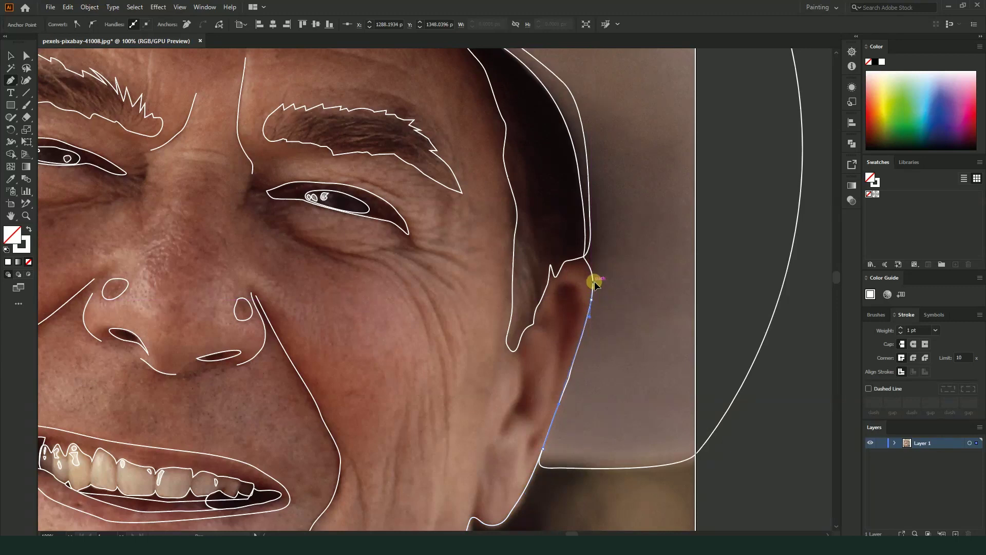
left_click(579, 257)
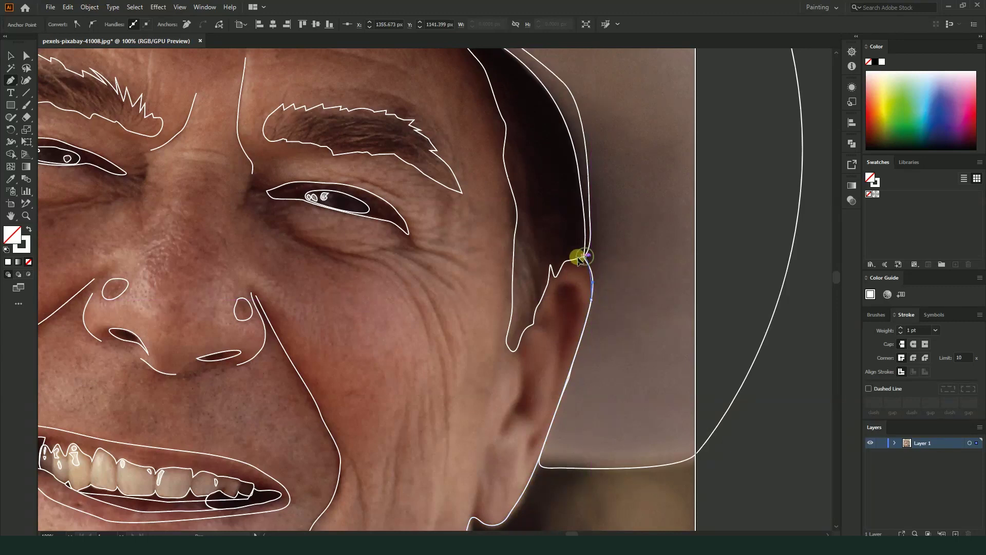
left_click_drag(575, 260, 552, 280)
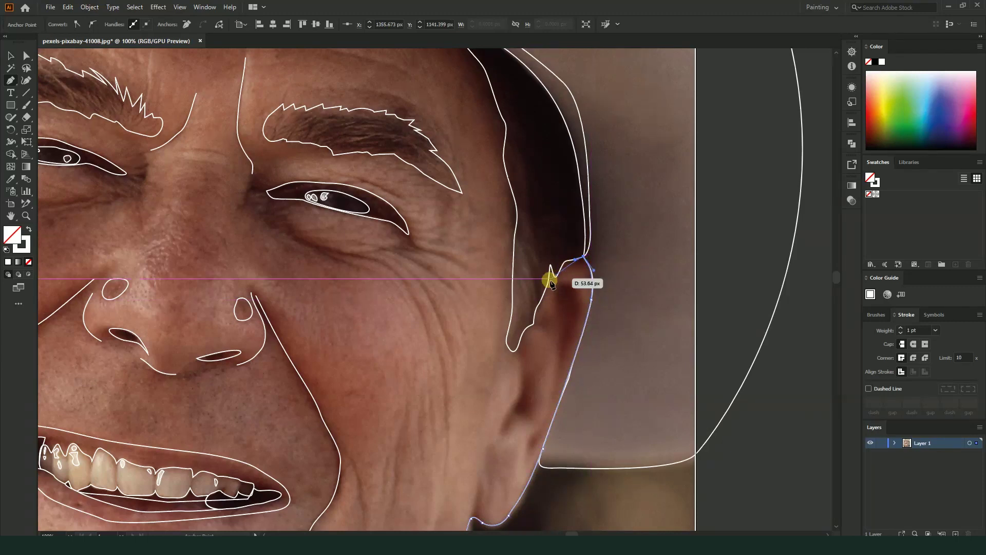
scroll(552, 280, "down", 1)
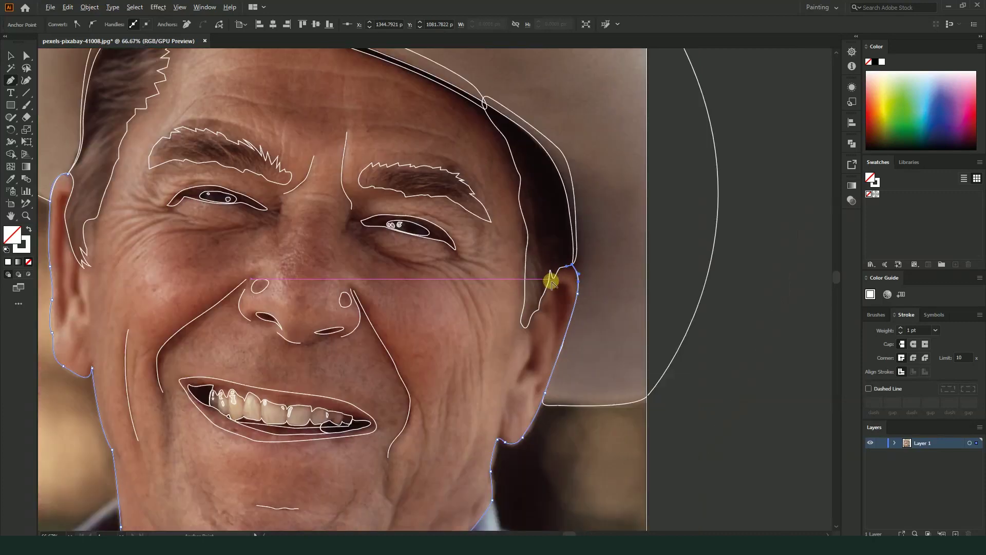
- Curve the outline around the ear, up the temple, under the hat brim and down the hairline
mouse_move(552, 280)
left_mouse_down()
mouse_move(543, 274)
mouse_move(526, 335)
mouse_move(513, 297)
mouse_move(524, 248)
left_mouse_up()
scroll(525, 321, "up", 2)
scroll(512, 297, "down", 2)
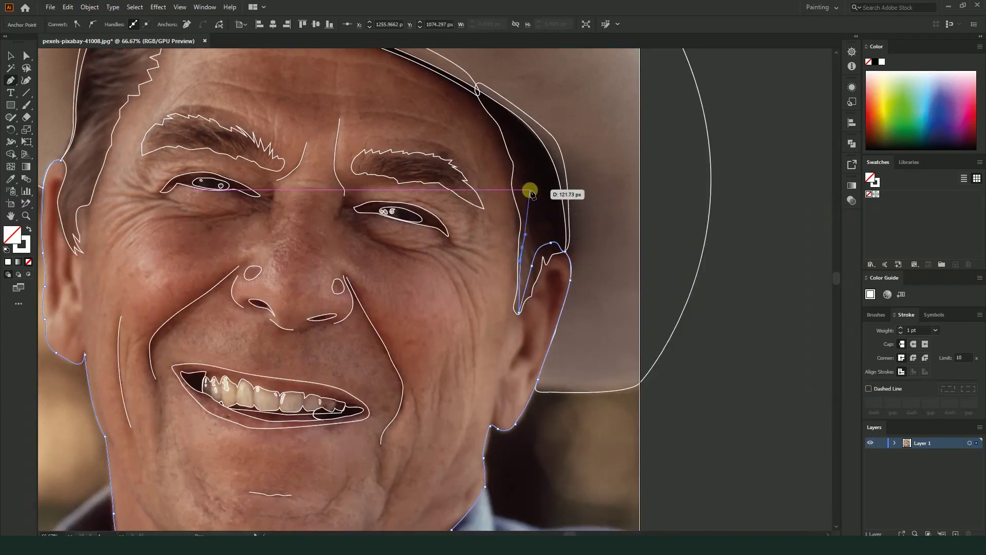
scroll(519, 194, "up", 3)
mouse_move(525, 282)
left_mouse_down()
mouse_move(517, 231)
mouse_move(468, 180)
mouse_move(458, 140)
left_mouse_up()
left_click_drag(360, 109, 308, 94)
mouse_move(205, 77)
left_mouse_down()
mouse_move(397, 236)
mouse_move(319, 219)
mouse_move(352, 247)
mouse_move(335, 298)
left_mouse_up()
mouse_move(303, 365)
left_mouse_down()
mouse_move(260, 452)
mouse_move(253, 414)
left_mouse_up()
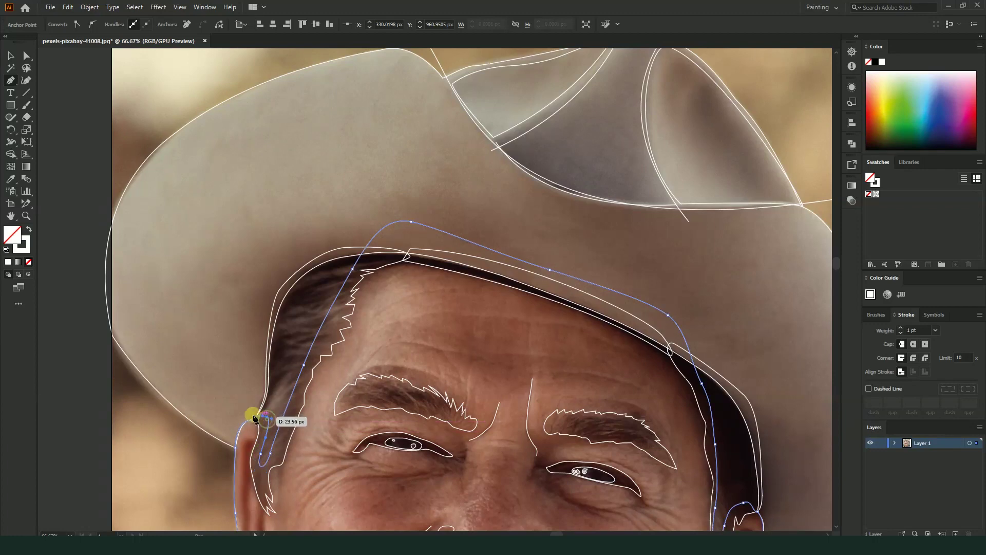
scroll(253, 414, "up", 1)
scroll(255, 422, "down", 1)
scroll(336, 399, "down", 5)
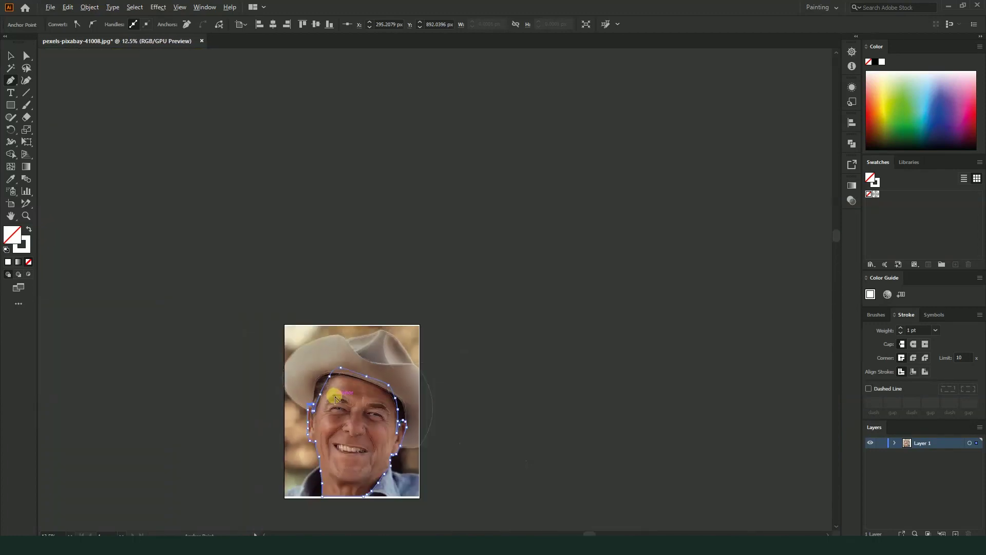
- Switch to the Selection tool, deselect, and check the complete face outline by selecting it
left_click(10, 56)
left_click(432, 231)
scroll(413, 391, "up", 1)
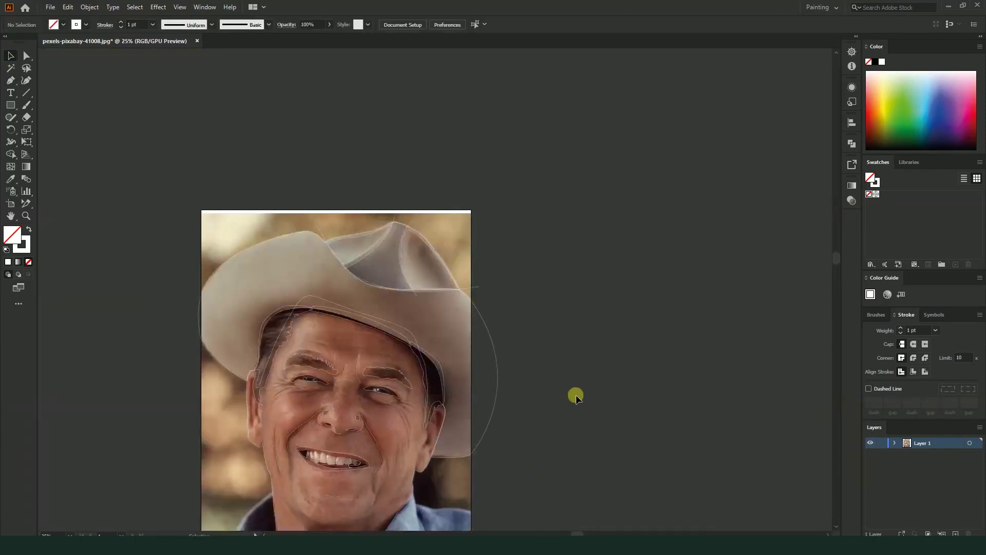
left_click_drag(574, 399, 604, 341)
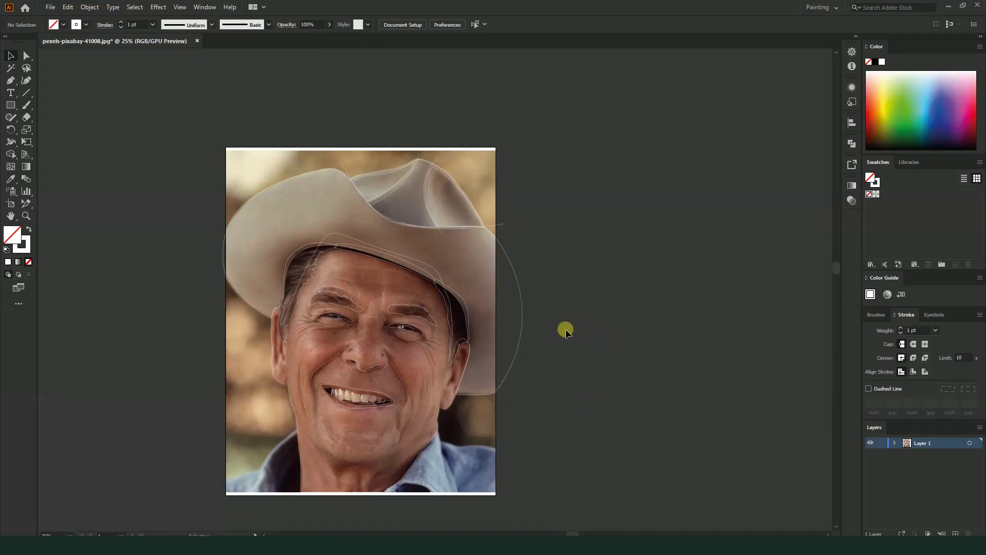
scroll(408, 414, "up", 1)
scroll(413, 421, "down", 1)
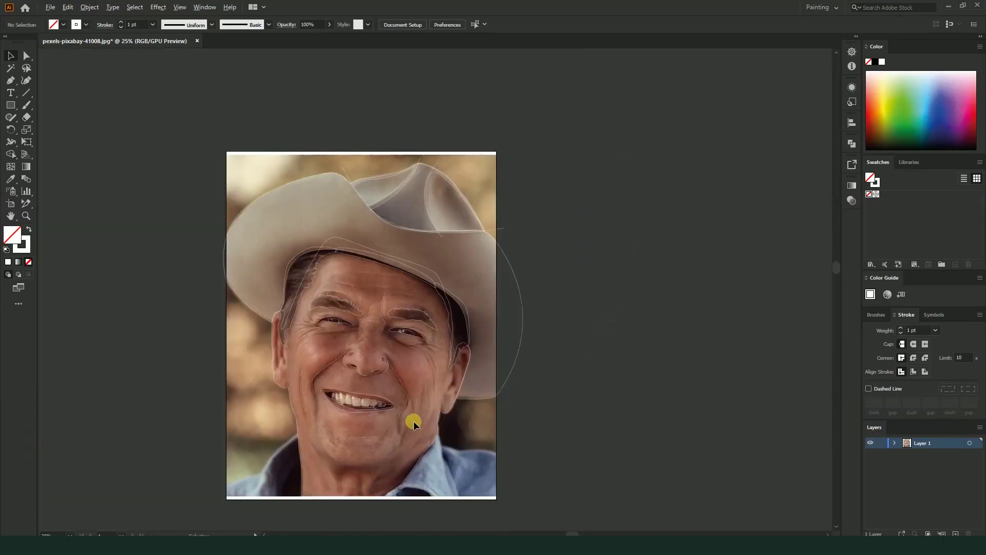
scroll(275, 351, "up", 1)
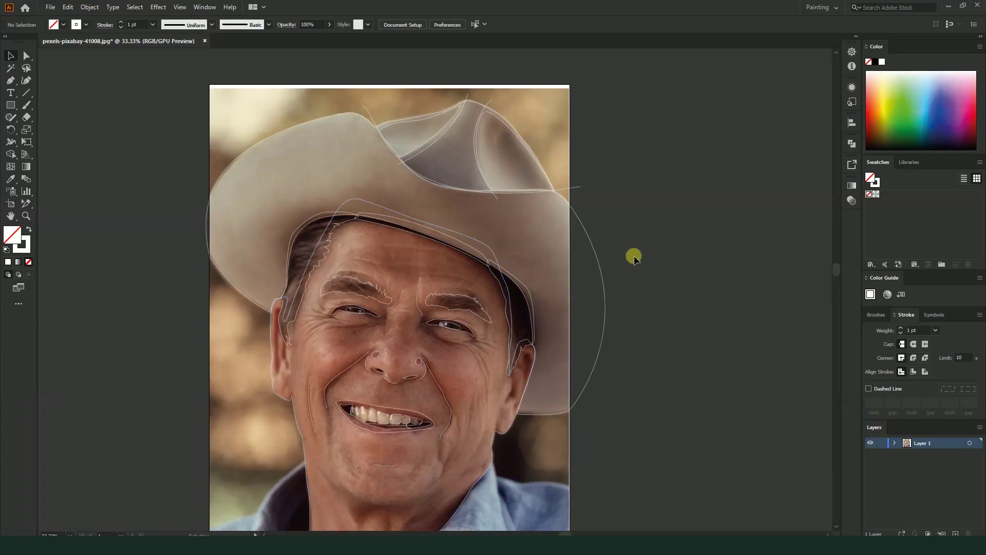
left_click(596, 252)
left_click(680, 254)
scroll(570, 128, "down", 2)
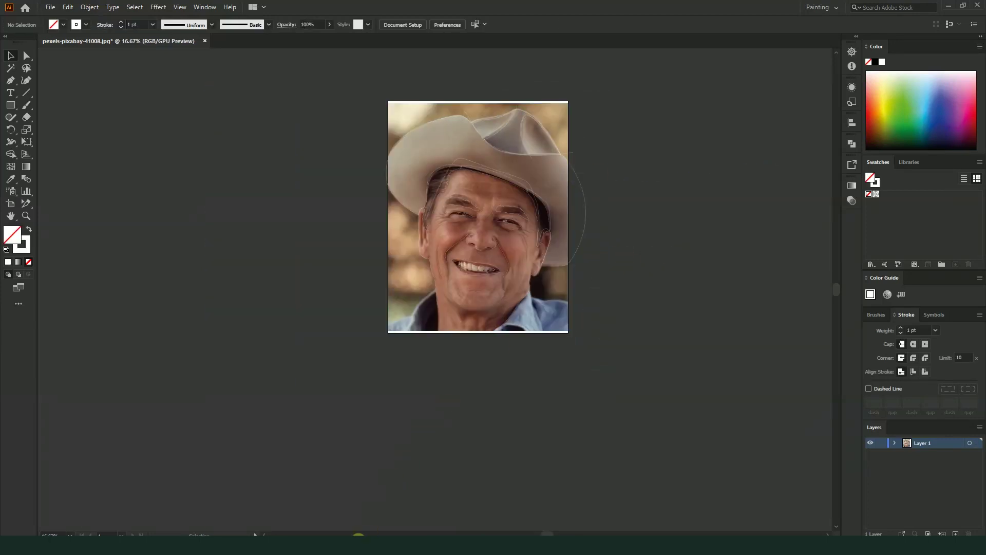
scroll(534, 158, "up", 2)
scroll(576, 303, "up", 2)
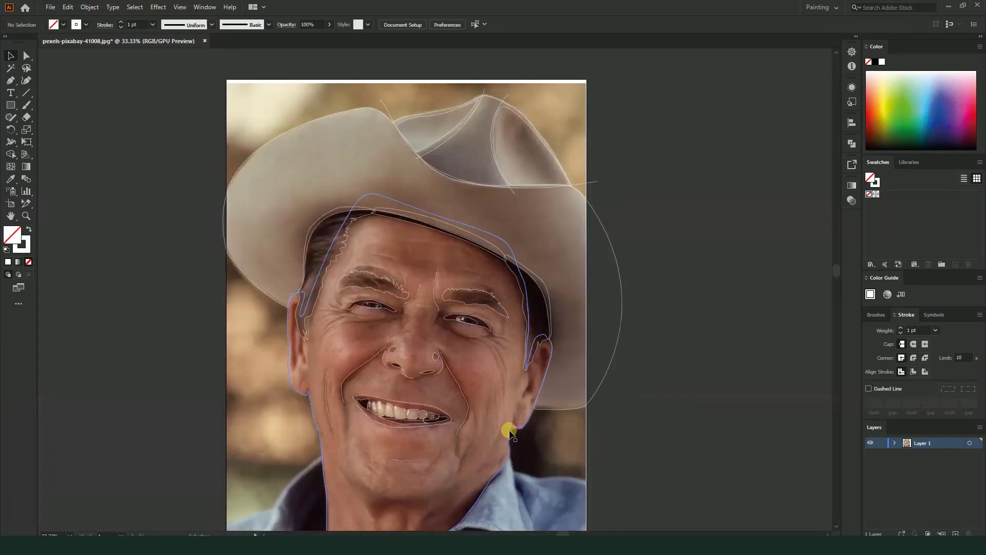
left_click_drag(555, 462, 569, 362)
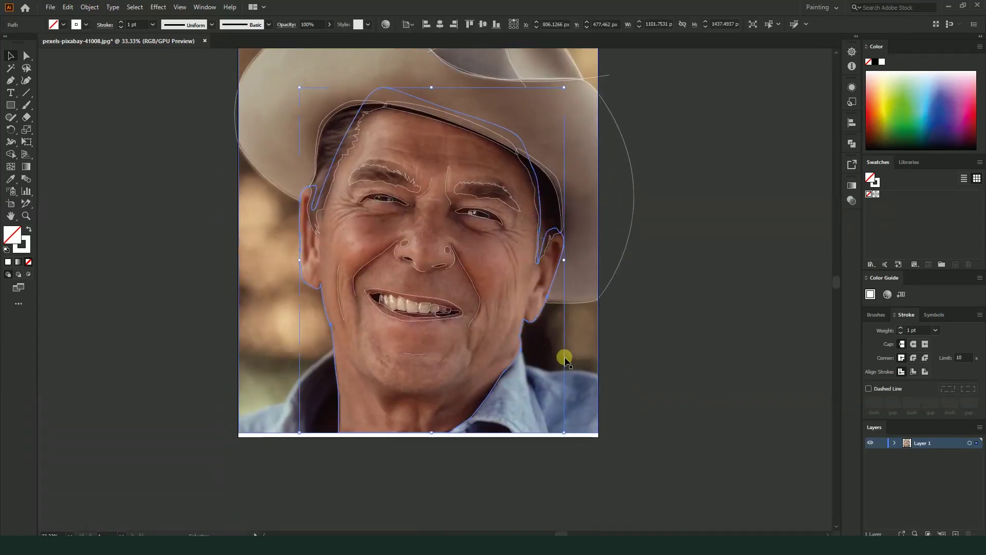
- Select the face outline and try a sampled skin colour as its fill, toggling it with undo/redo
left_click(699, 335)
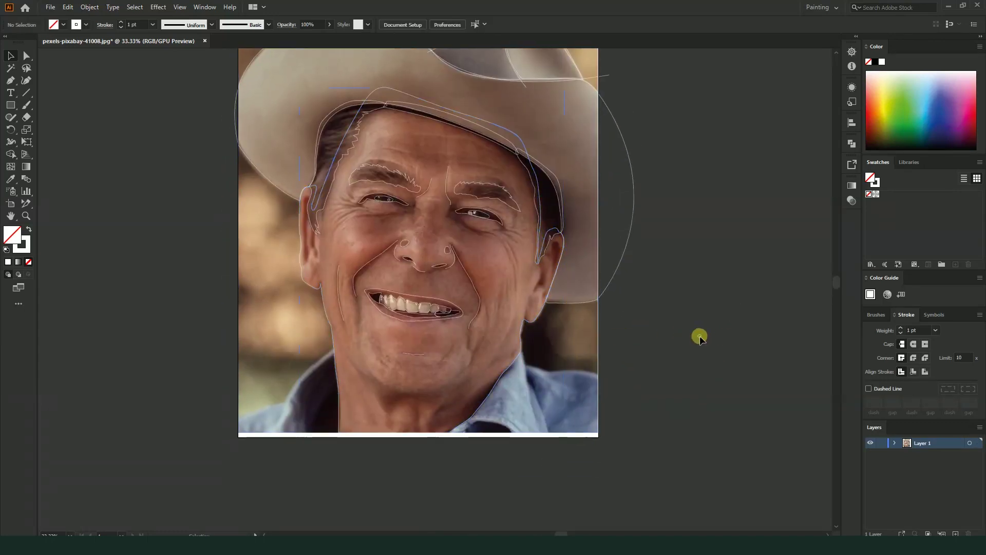
left_click(521, 333)
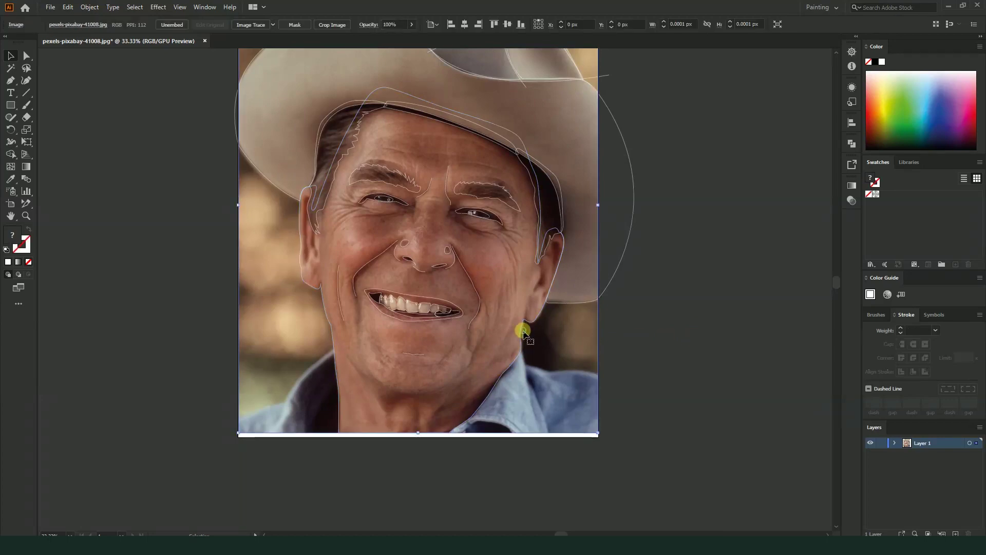
left_click(478, 328)
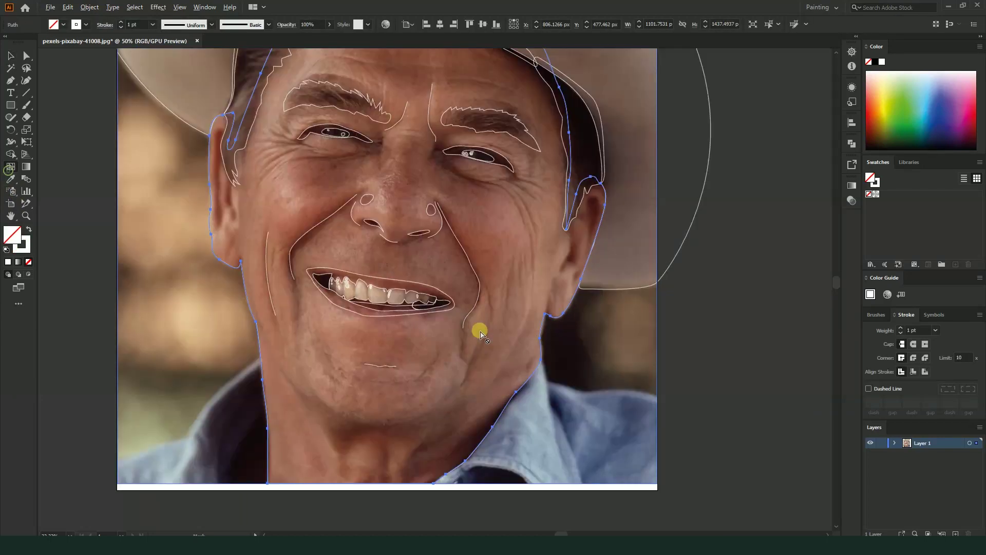
left_click(509, 240)
key("ctrl+z")
key("ctrl+shift+z")
key("ctrl+z")
key("ctrl+shift+z")
key("ctrl+z")
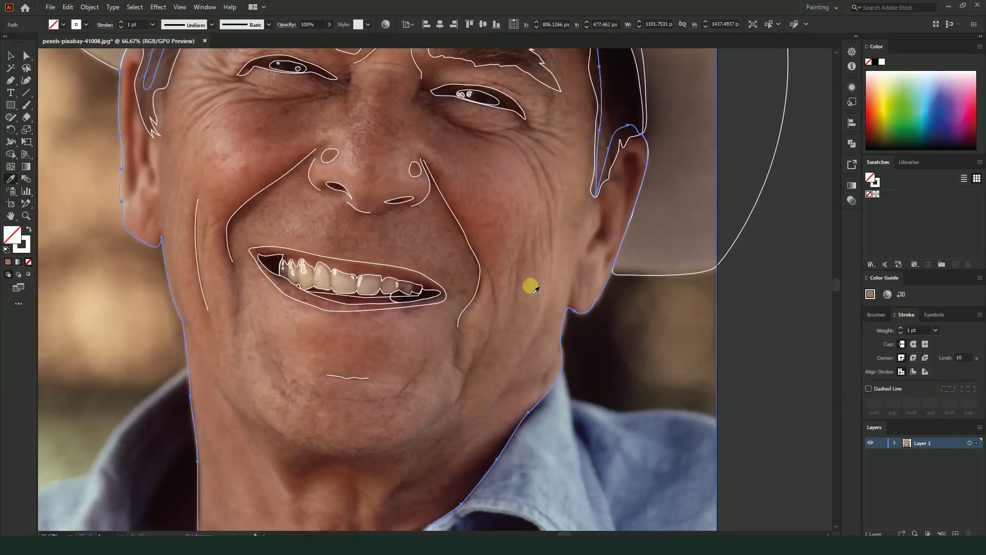
- Try several other sampled skin tones and settle on a deeper brown face fill
left_click(239, 156)
key("ctrl+z")
left_click(231, 168)
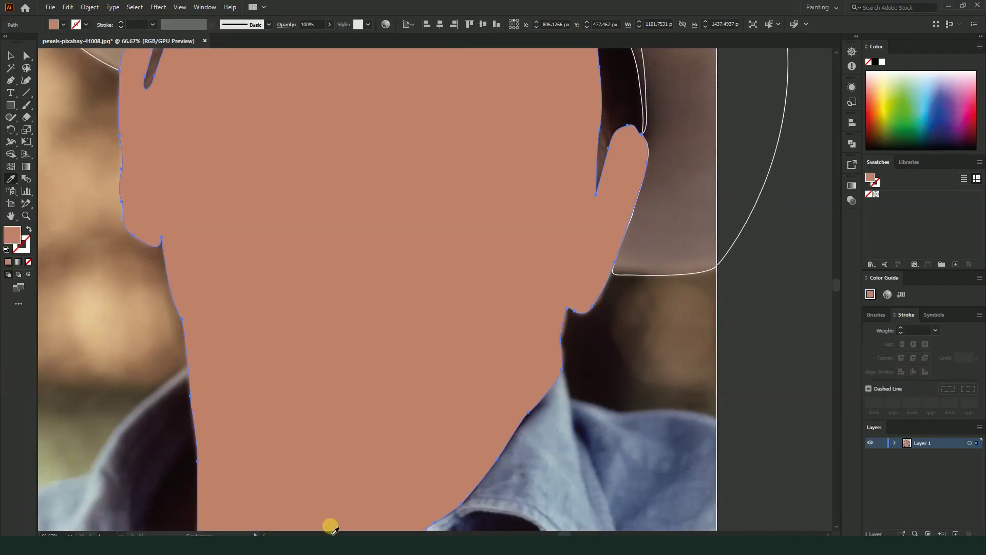
key("ctrl+z")
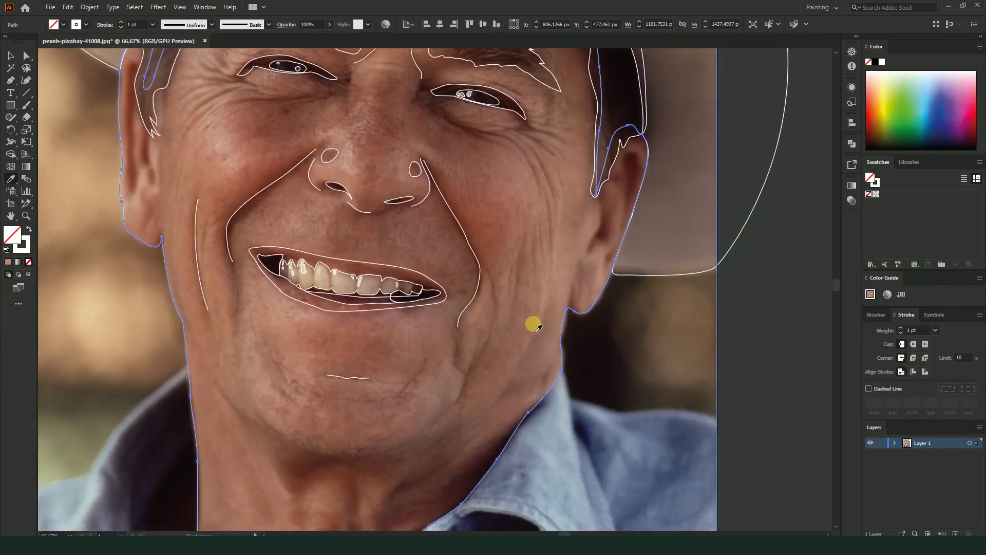
left_click(566, 271)
key("ctrl+z")
left_click(553, 232)
- Send the brown face shape to the back so the photo and smile lines show again
left_click(11, 55)
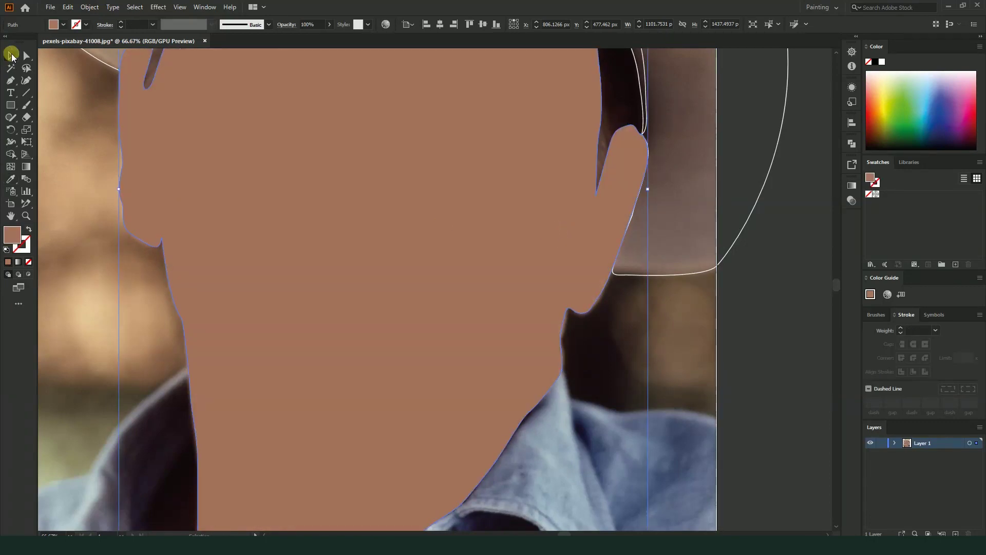
key("ctrl")
key("ctrl+shift+bracketleft")
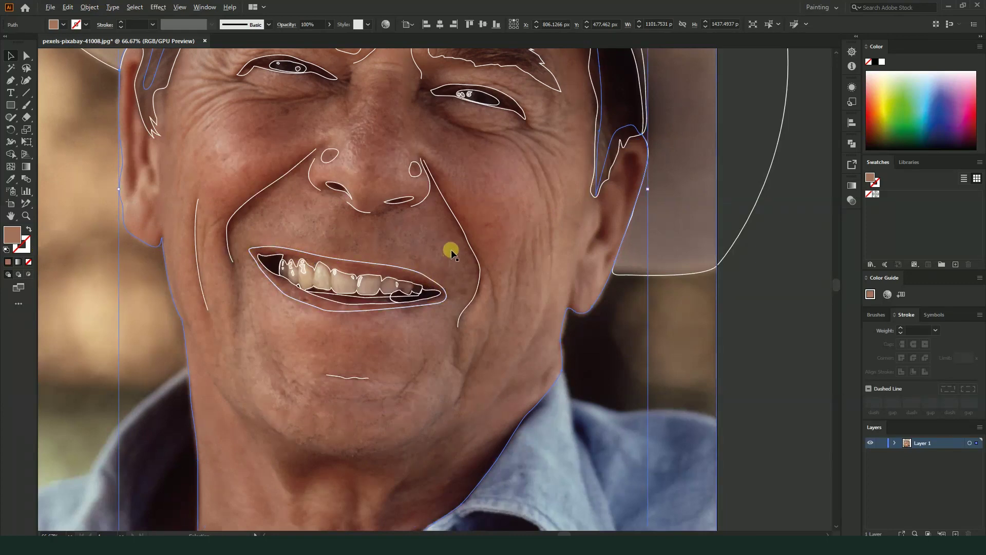
left_click(457, 222)
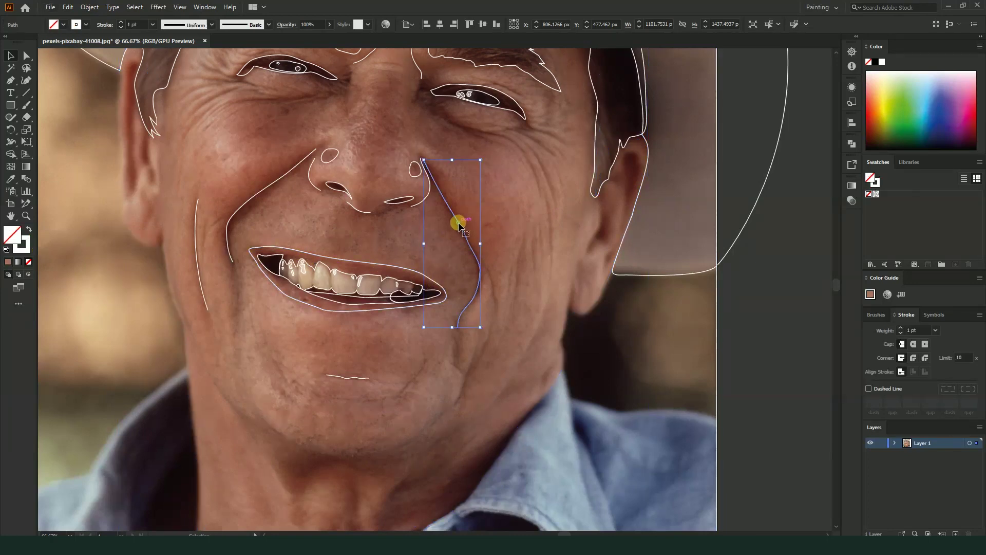
- Select both smile lines, the left cheek line, the left nostril curve and the chin line together
left_click(274, 183, "shift")
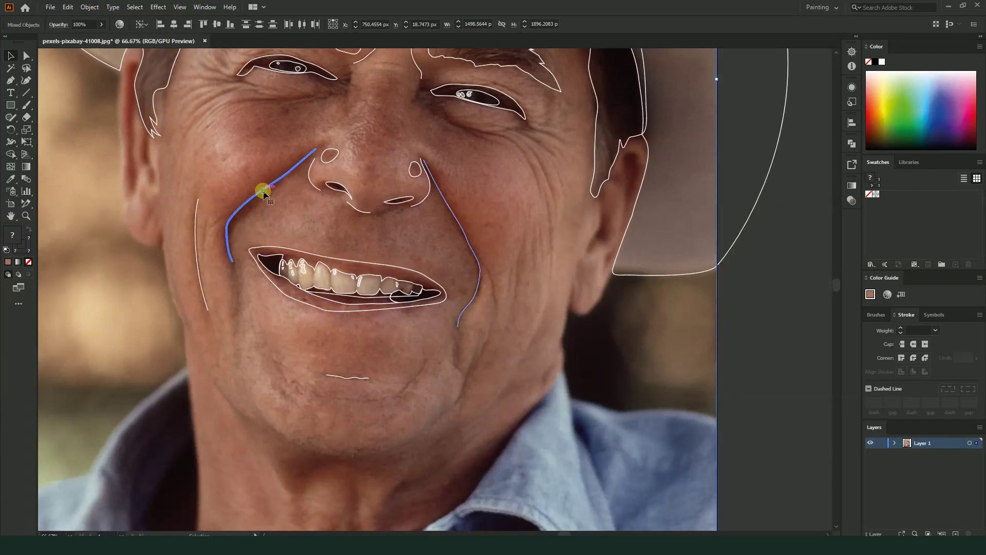
left_click(443, 229)
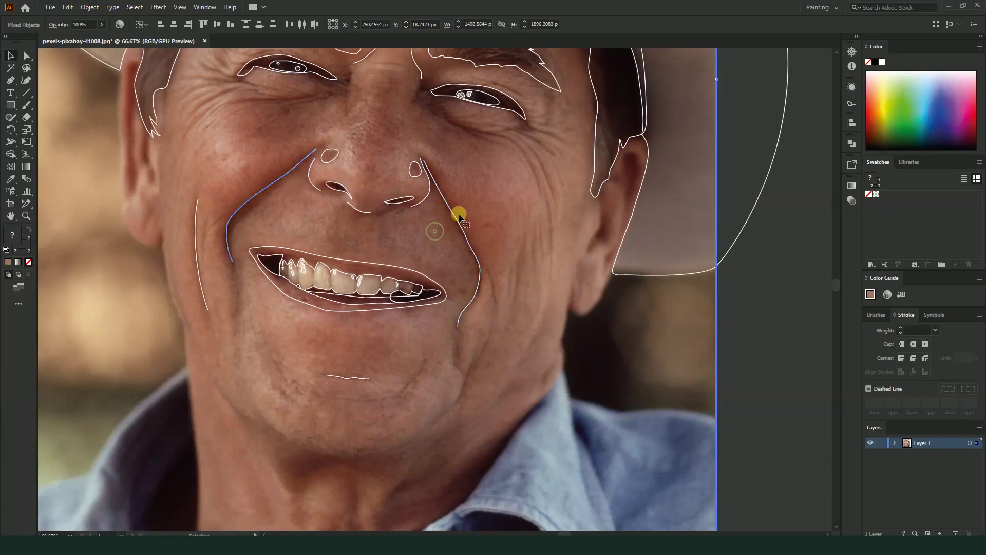
key("ctrl+0")
scroll(431, 247, "up", 3)
scroll(589, 335, "up", 2)
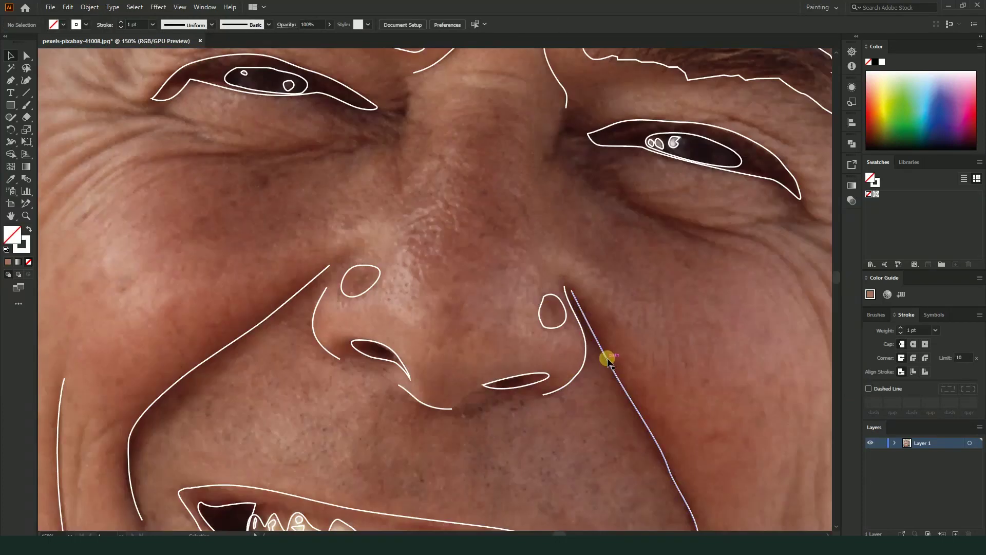
left_click(601, 356)
left_click(279, 309, "shift")
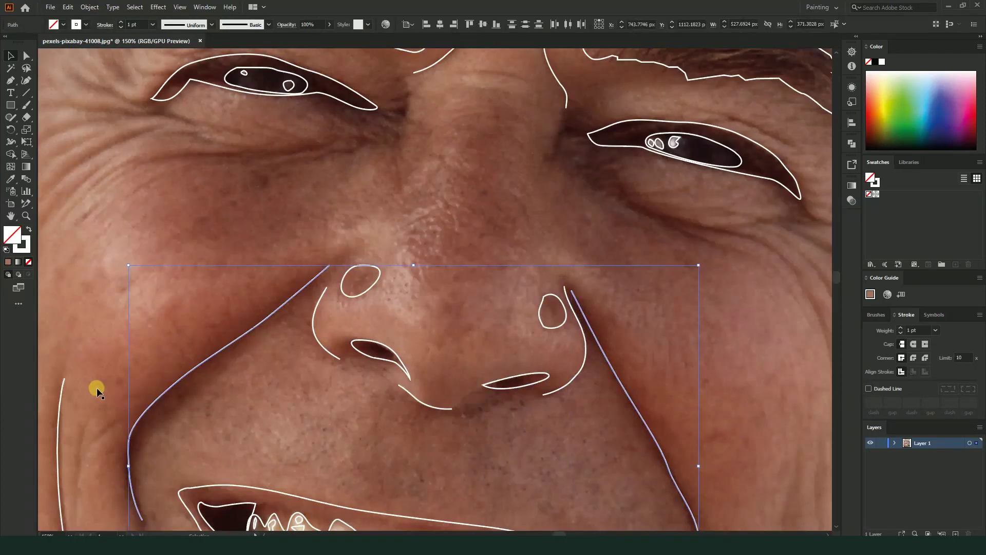
scroll(94, 387, "down", 5)
left_click(90, 298, "shift")
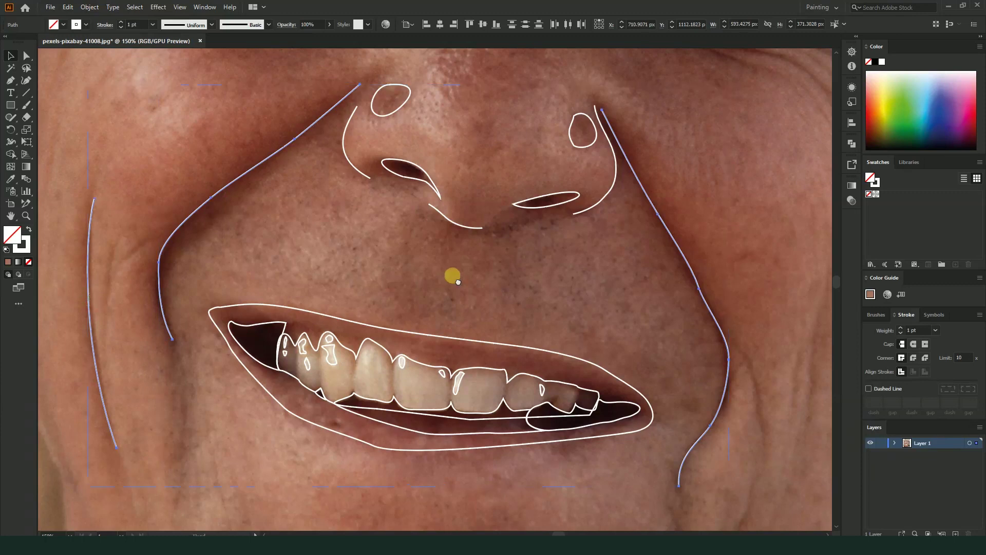
left_click_drag(451, 276, 358, 379)
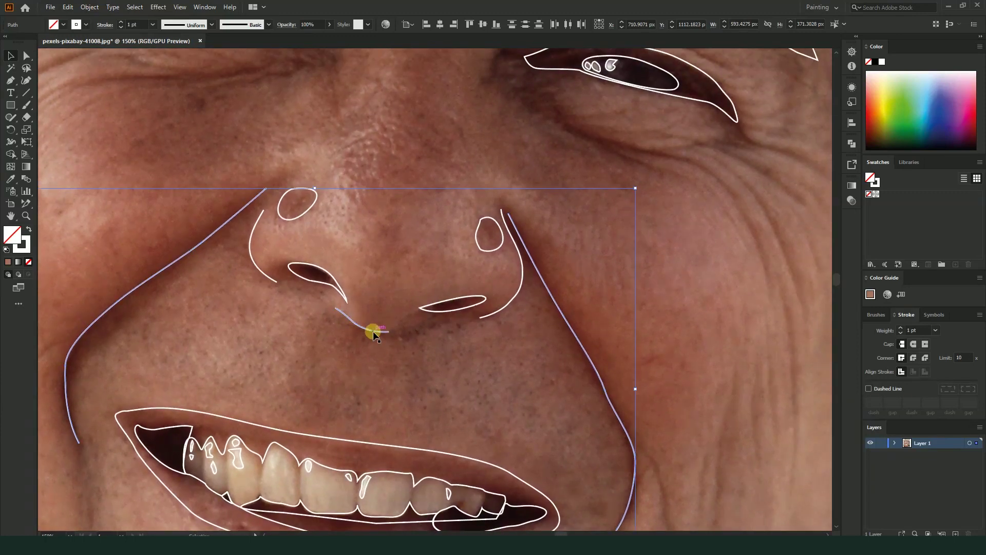
left_click(271, 280, "shift")
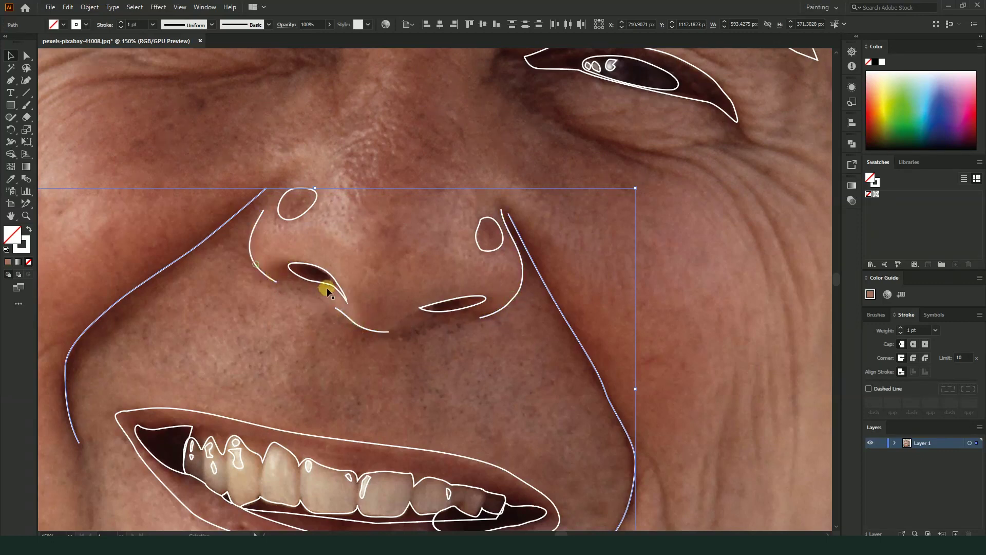
scroll(253, 264, "down", 1)
scroll(445, 353, "down", 1)
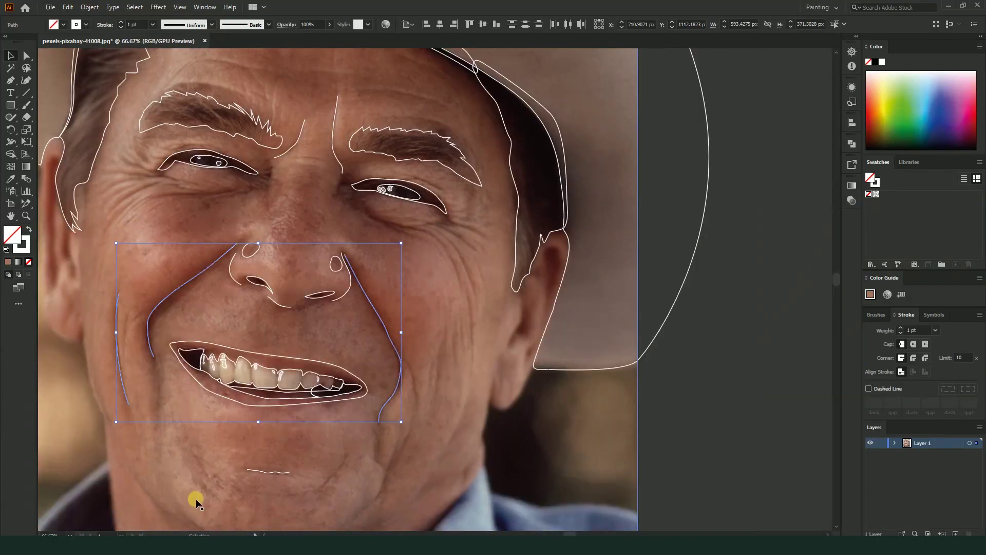
left_click(261, 473, "shift")
- Sample the photo's skin tone into the selected lines' stroke colour
left_click(10, 179)
scroll(206, 241, "up", 2, "alt")
scroll(209, 257, "up", 2, "alt")
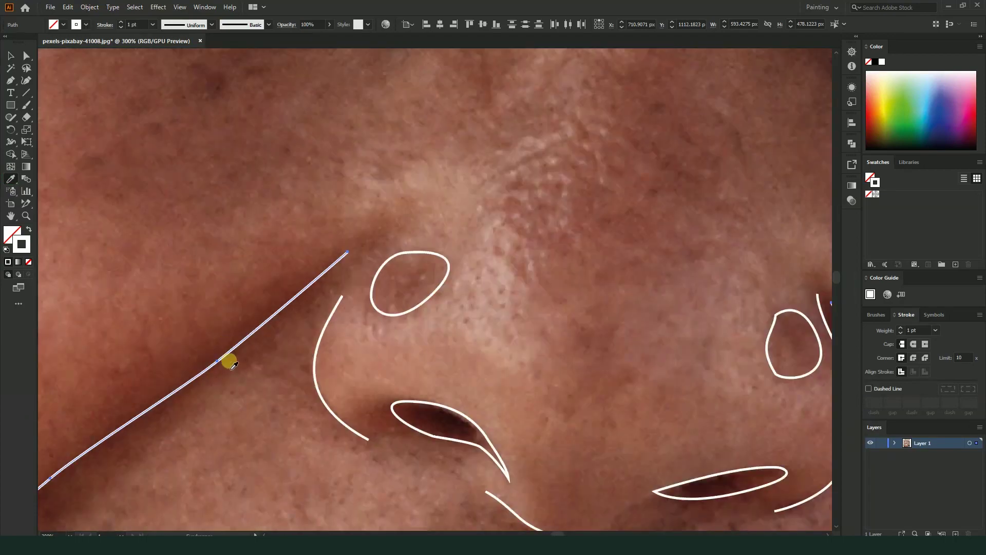
scroll(232, 363, "up", 2, "alt")
scroll(235, 357, "up", 3, "alt")
left_click(296, 284)
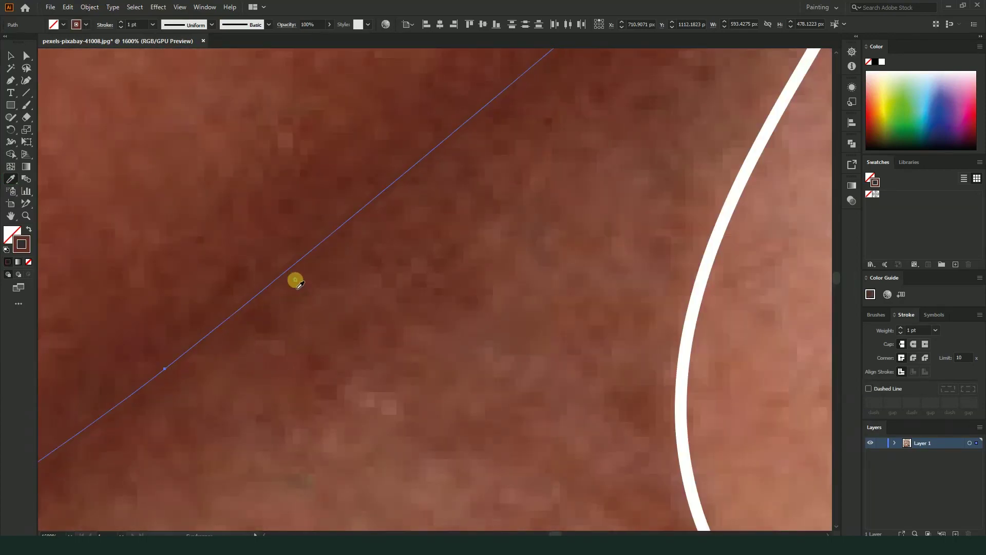
scroll(277, 277, "down", 5, "alt")
scroll(290, 282, "down", 6, "alt")
- Give the face lines a tapered elliptical width profile at 4 pt, then deselect
key("v")
left_click(211, 24)
left_click(190, 69)
scroll(276, 291, "up", 3, "alt")
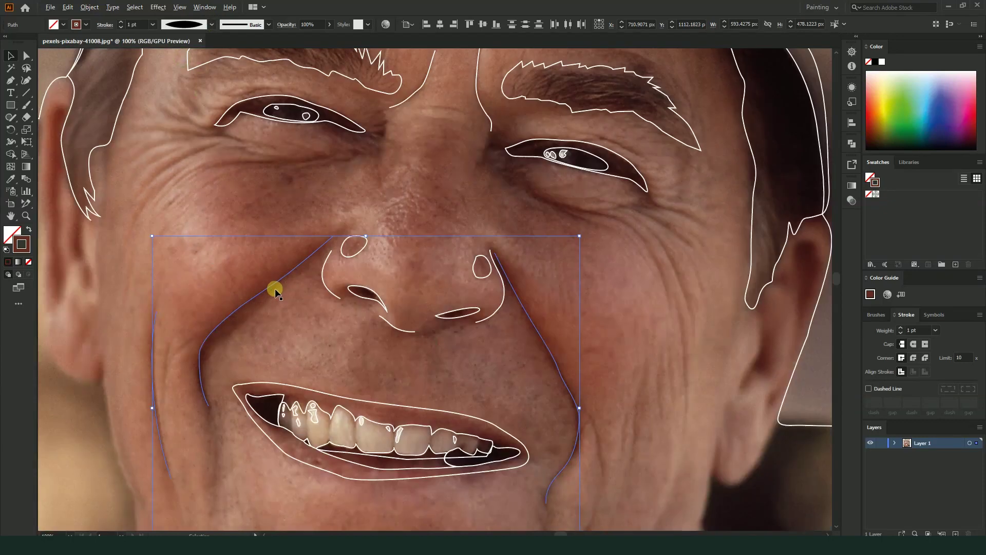
scroll(276, 291, "up", 2, "alt")
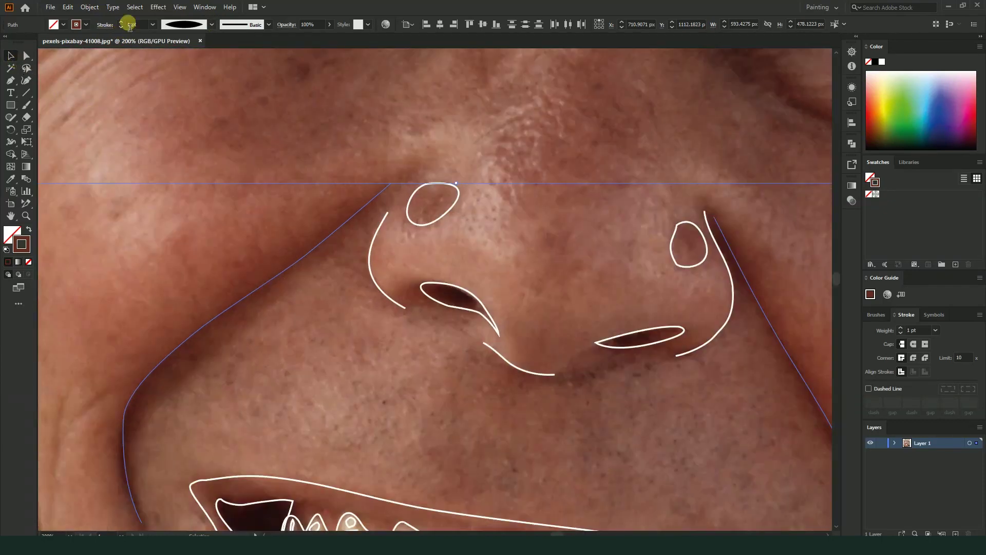
scroll(295, 307, "up", 2, "alt")
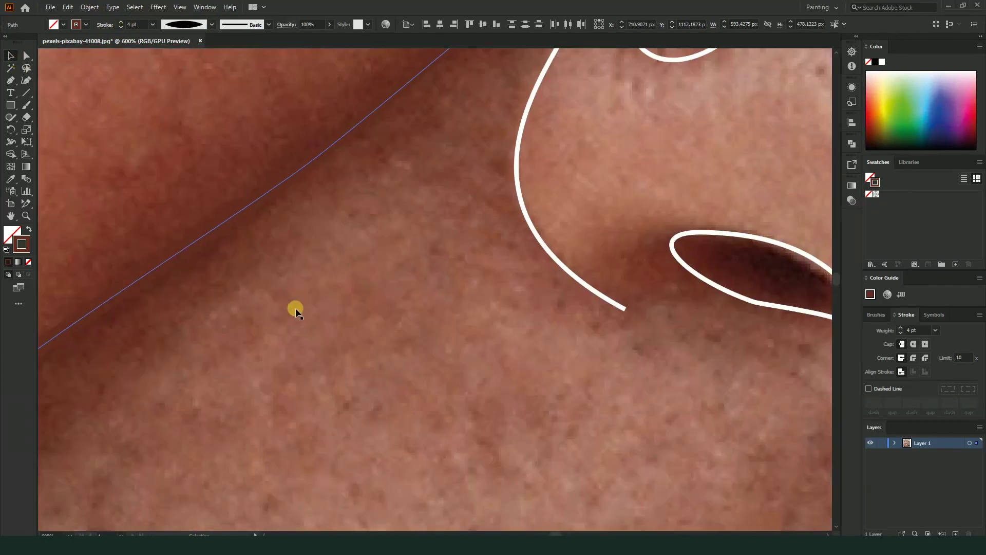
scroll(294, 307, "down", 7, "alt")
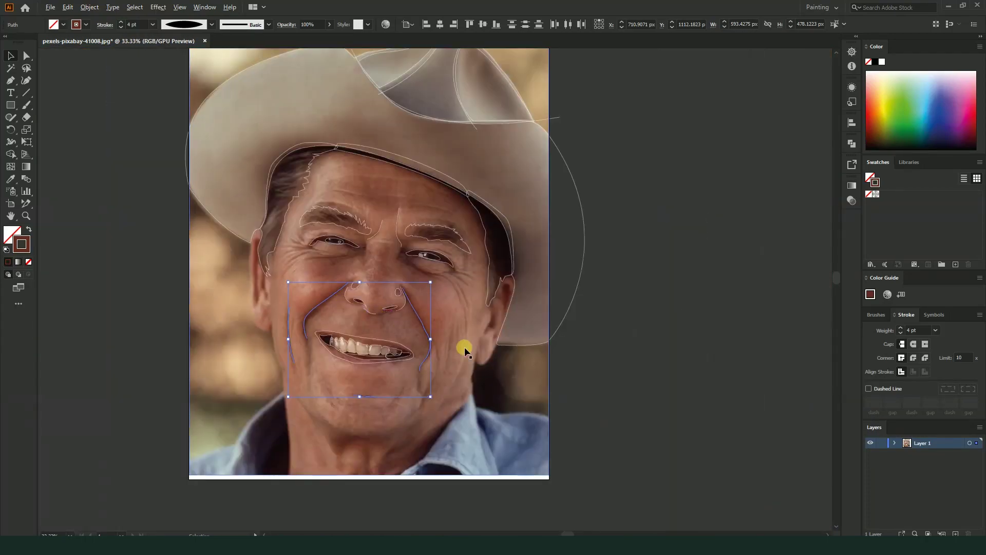
left_click(631, 373)
scroll(411, 334, "up", 3, "alt")
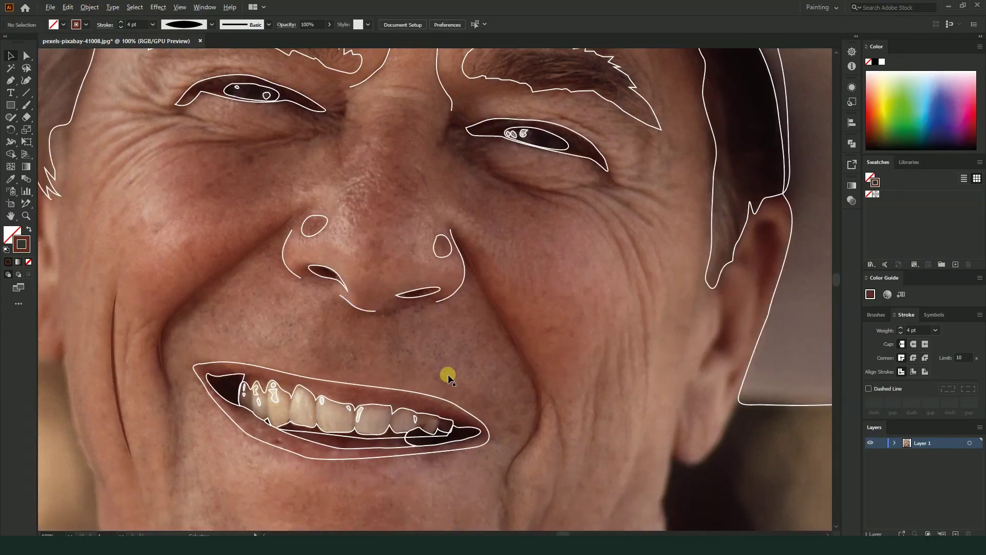
- Select the seven small highlight shapes across the teeth
scroll(513, 401, "up", 2, "alt")
scroll(515, 406, "down", 4, "alt")
scroll(515, 405, "up", 1, "alt")
scroll(454, 408, "up", 1, "alt")
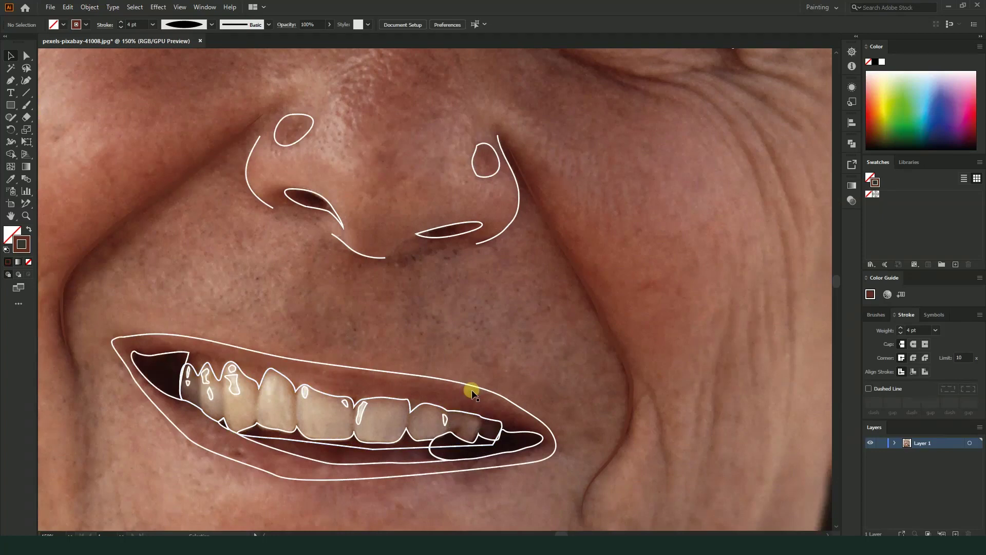
scroll(414, 457, "up", 1, "alt")
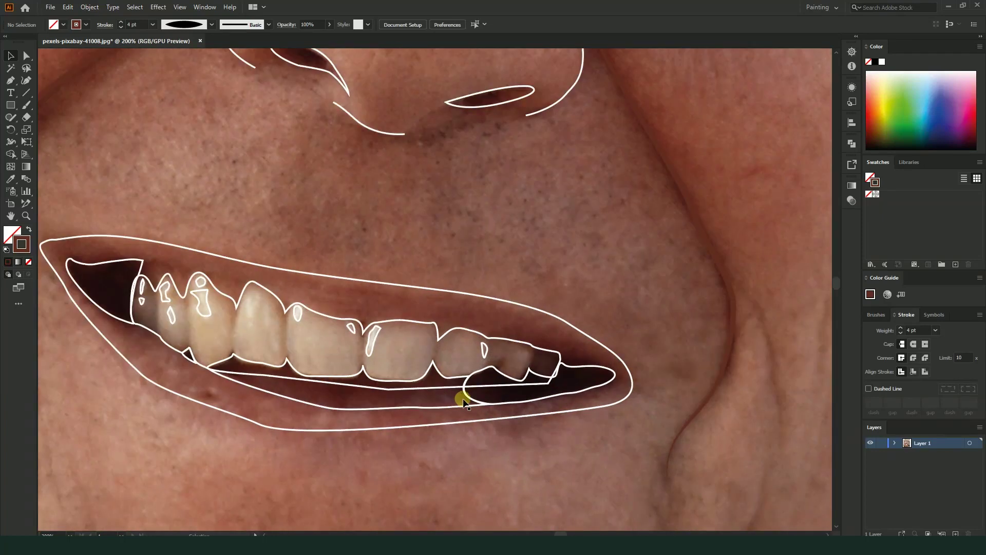
left_click(298, 321)
scroll(301, 322, "up", 1, "alt")
scroll(302, 321, "down", 1, "alt")
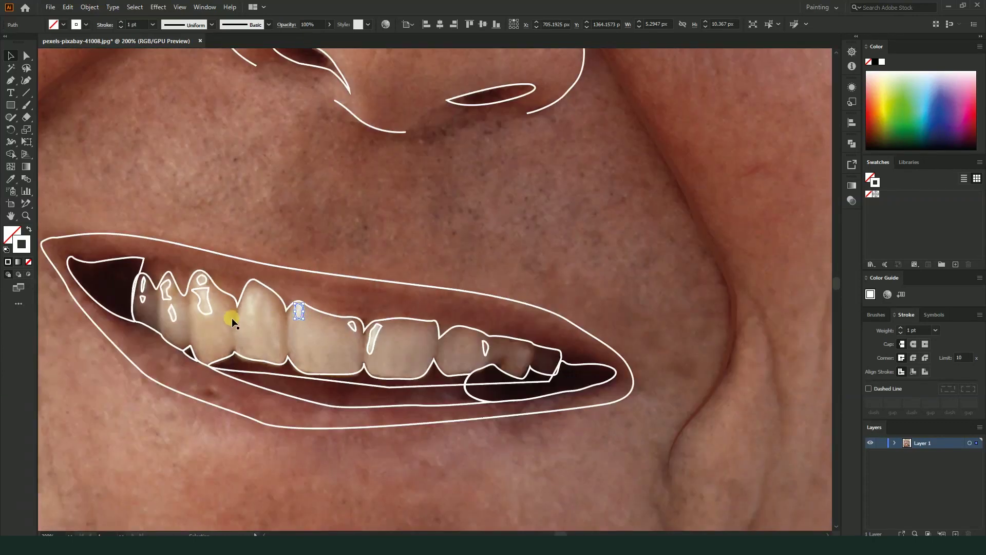
left_click(212, 311, "shift")
left_click(206, 284, "shift")
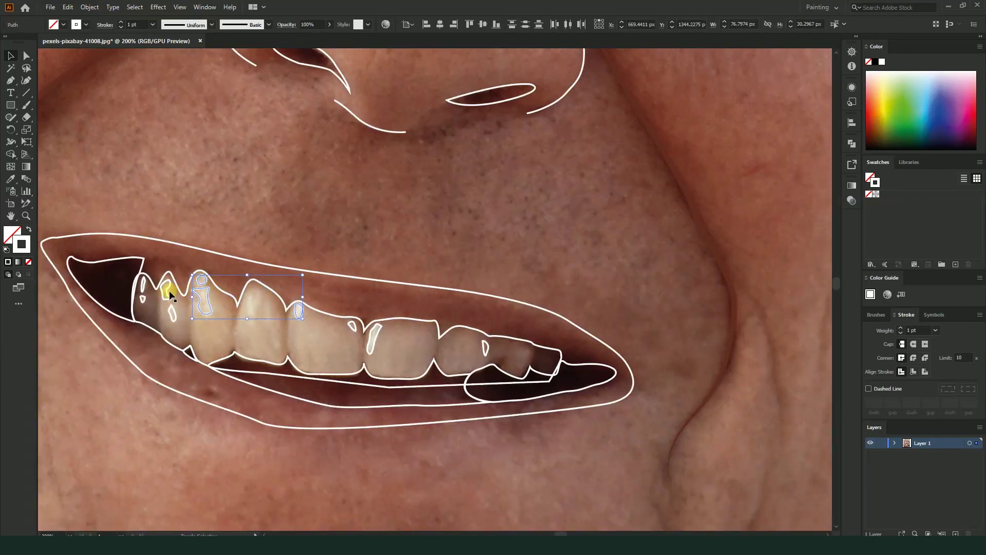
left_click(157, 307, "shift")
left_click(143, 300, "shift")
left_click(358, 328, "shift")
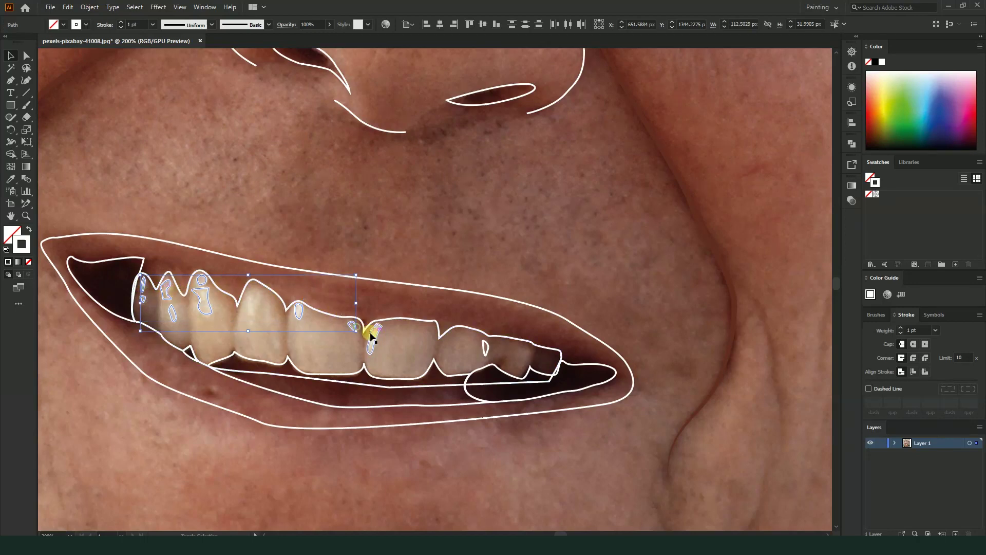
left_click(376, 337, "shift")
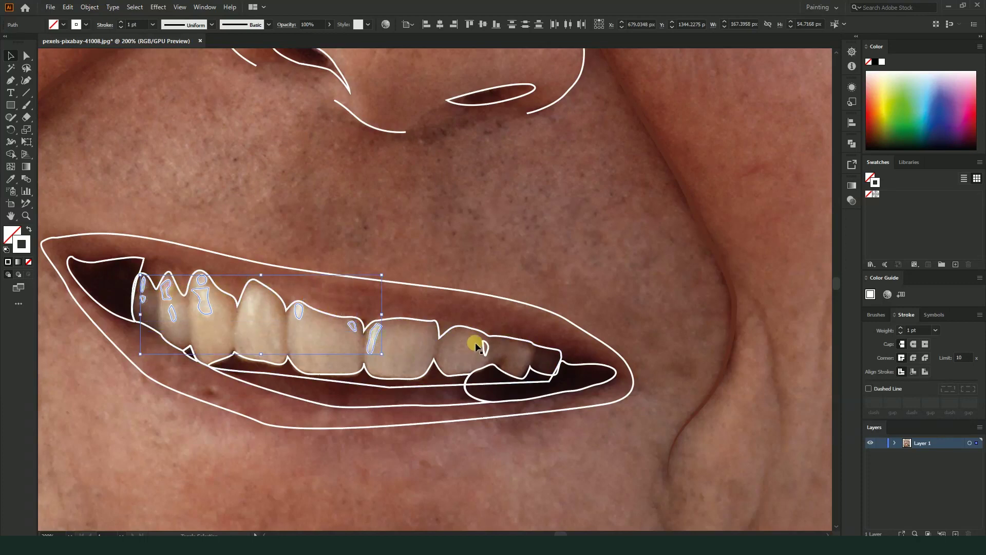
- Fill the tooth highlights with light cream sampled from the photo and set their stroke to None
left_click(13, 184)
left_click(246, 282, "ctrl")
left_click(419, 363, "ctrl")
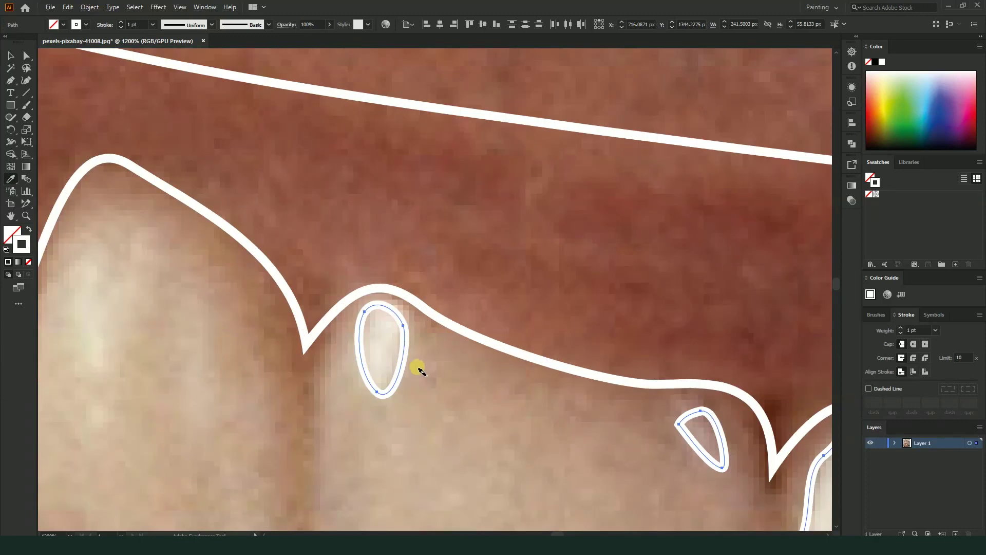
left_click(386, 334)
left_click(341, 325)
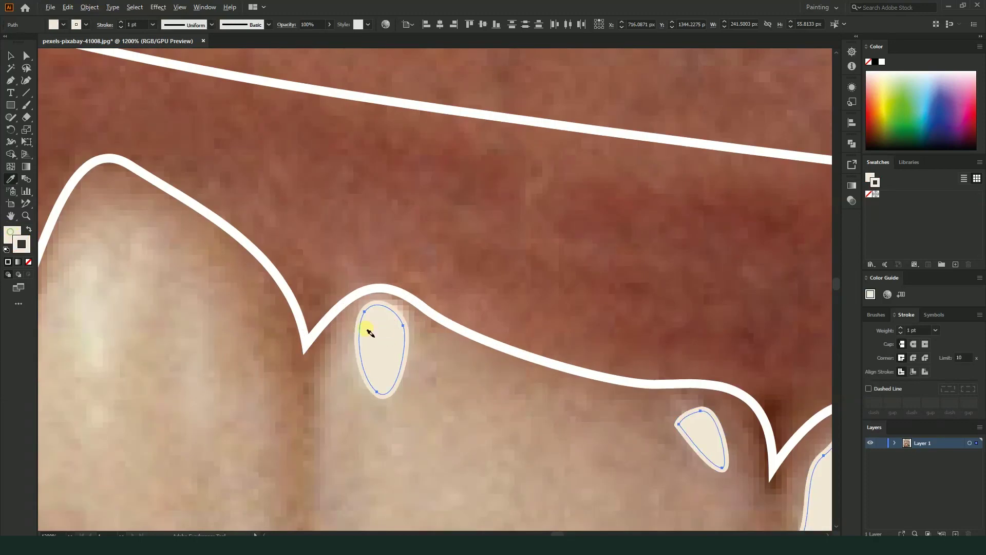
left_click(392, 345, "ctrl+alt")
left_click(28, 262)
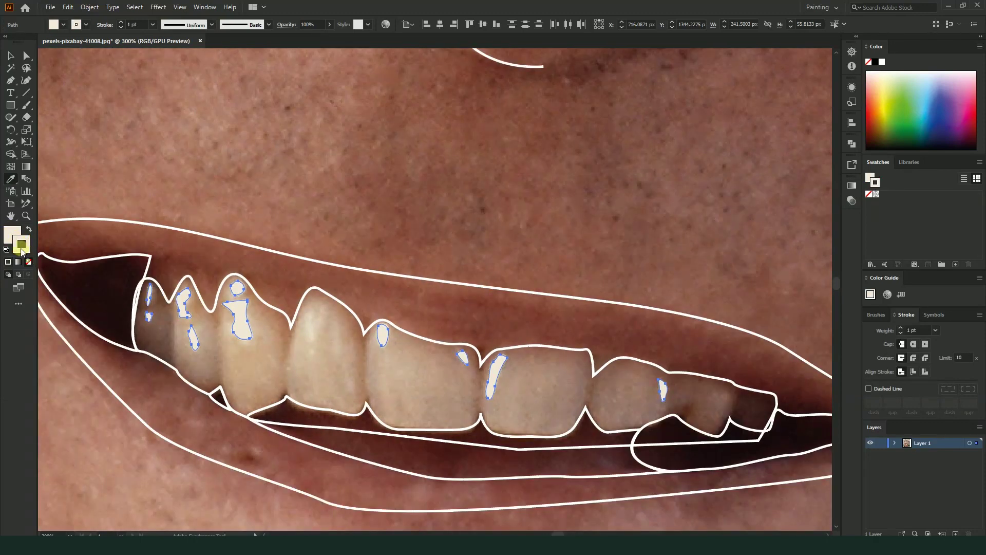
left_click(11, 56)
left_click(294, 331)
- Try tan fills sampled from a tooth on the teeth shape, then remove them
key("i")
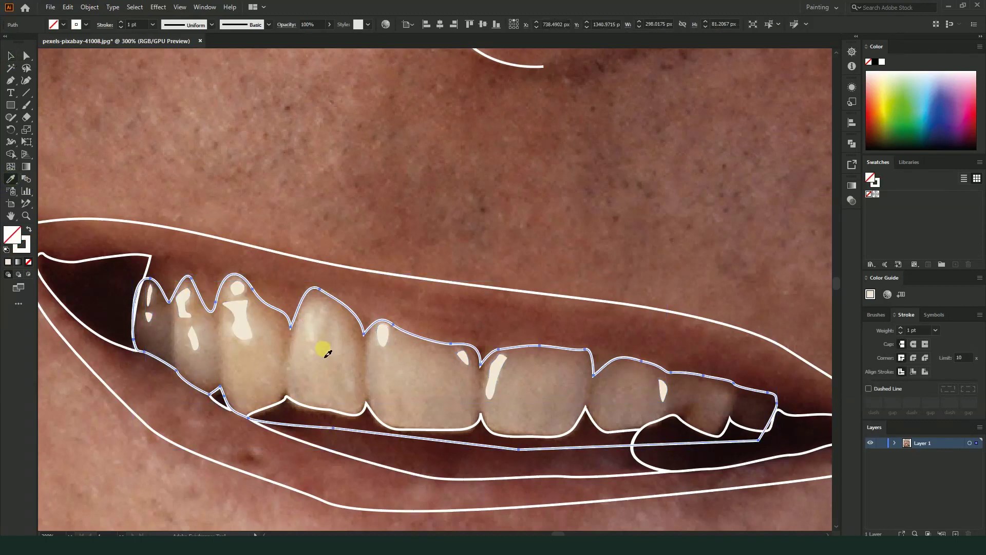
left_click(326, 351)
left_click(329, 328)
left_click(327, 337)
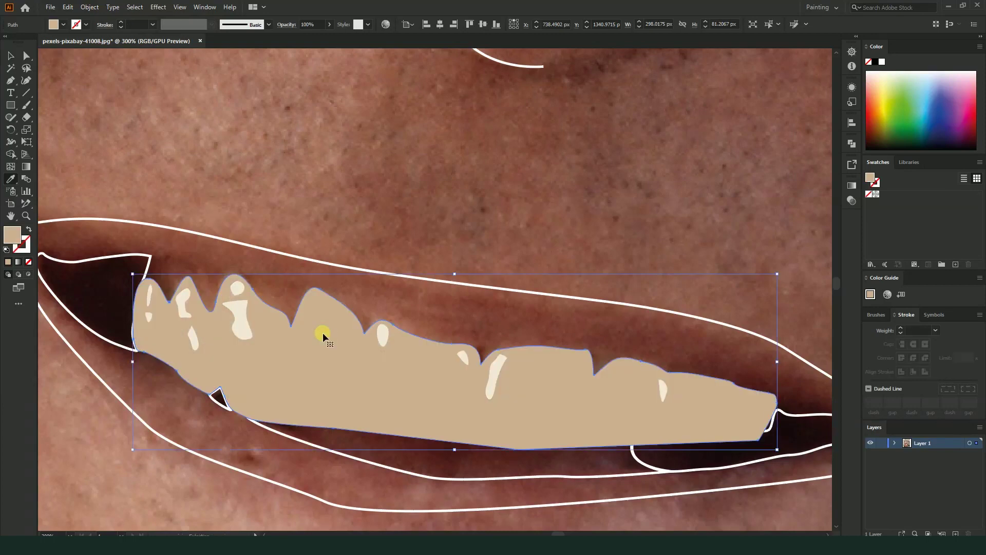
left_click(323, 334)
scroll(318, 350, "up", 2, "alt")
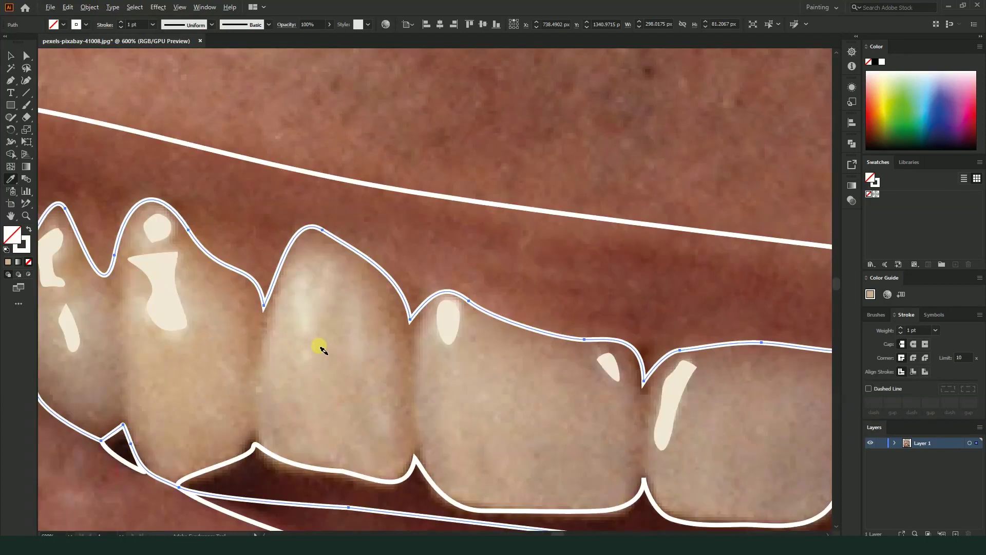
scroll(320, 349, "down", 2, "alt")
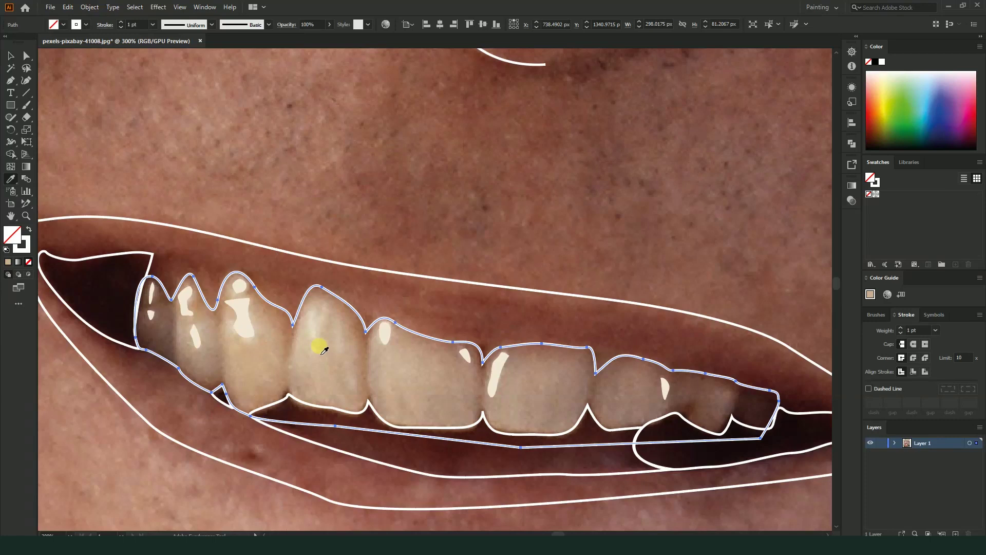
scroll(313, 320, "up", 1, "alt")
- Draw a new closed highlight path curving along a tooth edge
left_click(320, 307)
left_click(319, 314)
left_click(318, 337)
mouse_move(319, 352)
left_mouse_down()
mouse_move(317, 363)
mouse_move(308, 310)
left_mouse_up()
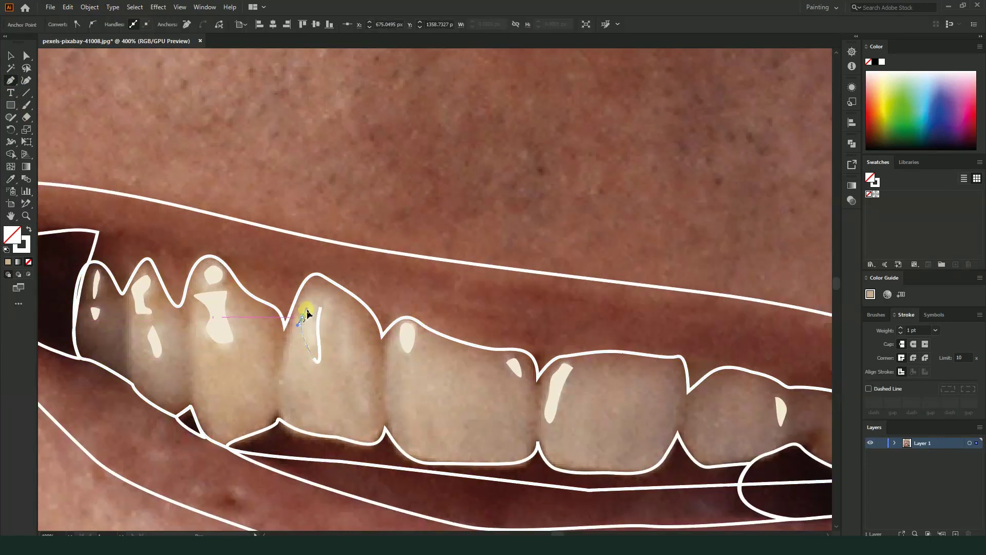
left_click(321, 308)
scroll(376, 330, "down", 2, "alt")
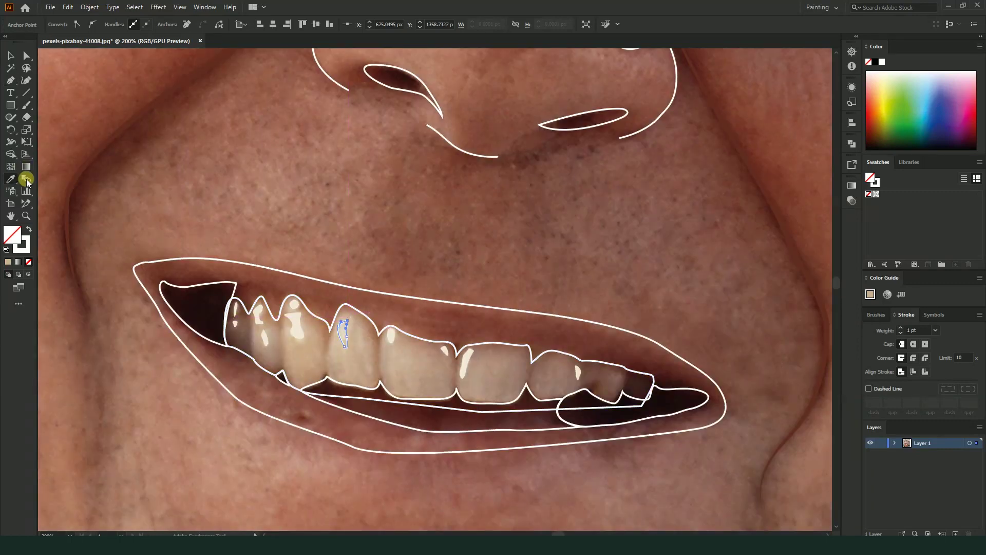
- Fill the new highlight with sampled cream and make the teeth shape white with no stroke
left_click(299, 336)
left_click(11, 55)
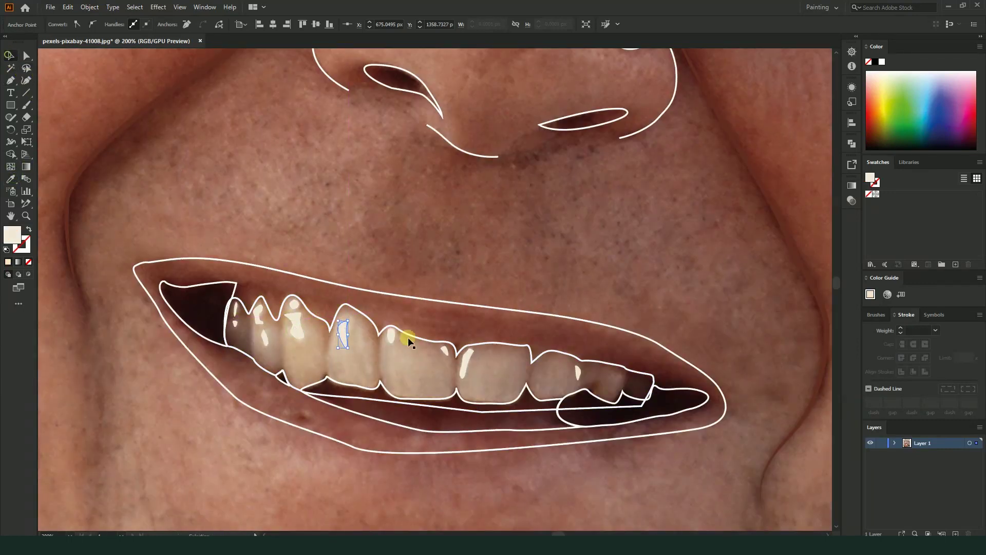
left_click(376, 330)
left_click(10, 178)
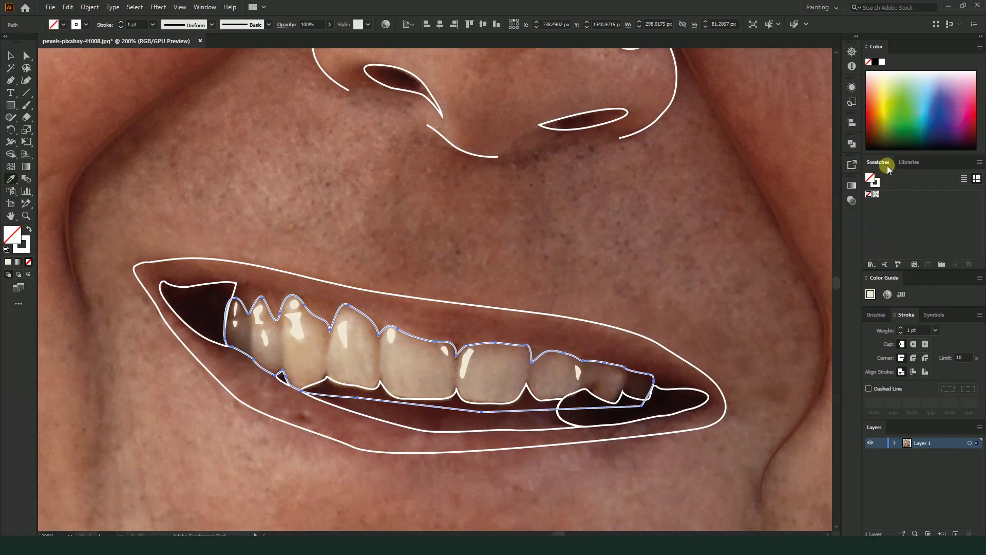
left_click(30, 229)
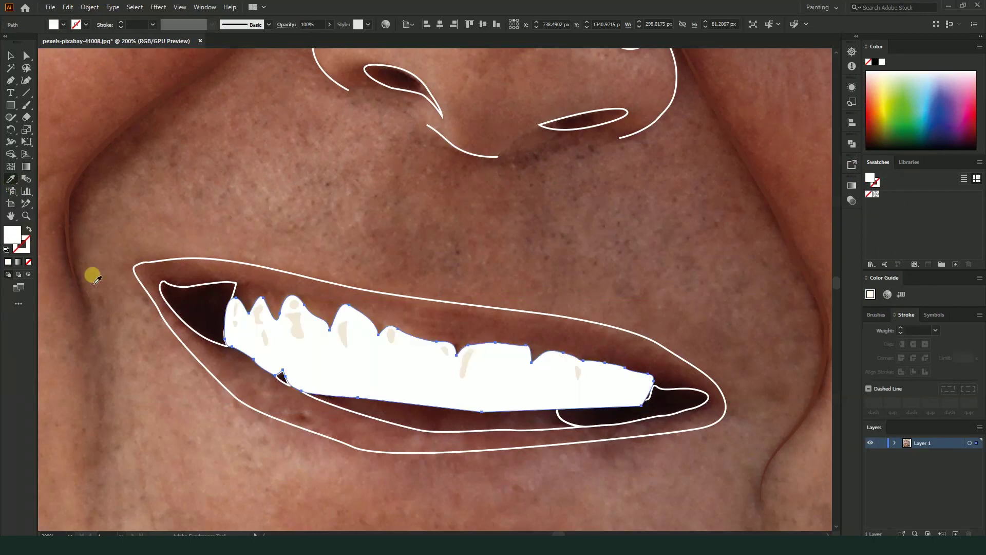
scroll(405, 384, "down", 1)
scroll(400, 378, "up", 2)
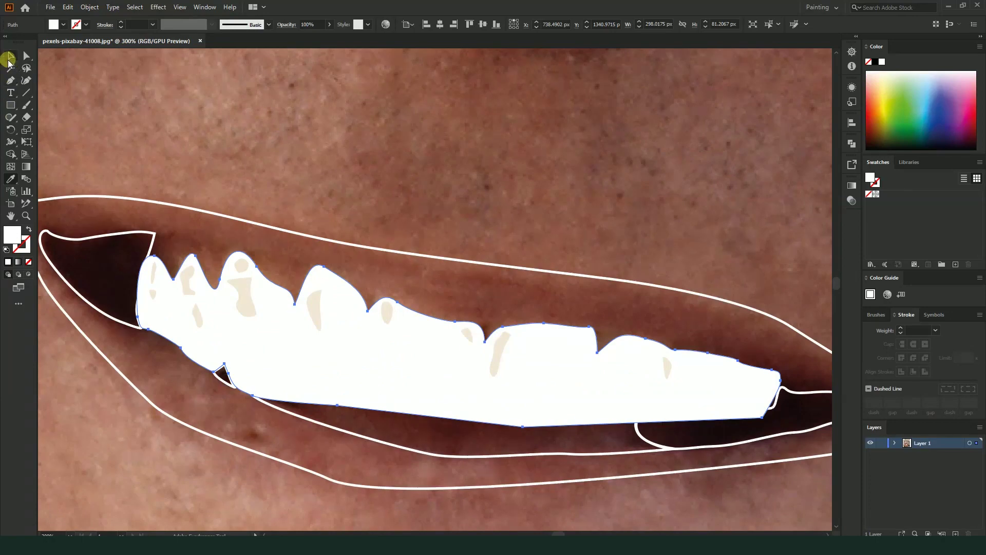
left_click(10, 57)
scroll(381, 378, "down", 2)
scroll(341, 356, "up", 1)
- Tint the teeth fill a pale pinkish off-white, F2E7E7
double_click(12, 234)
left_click(667, 212)
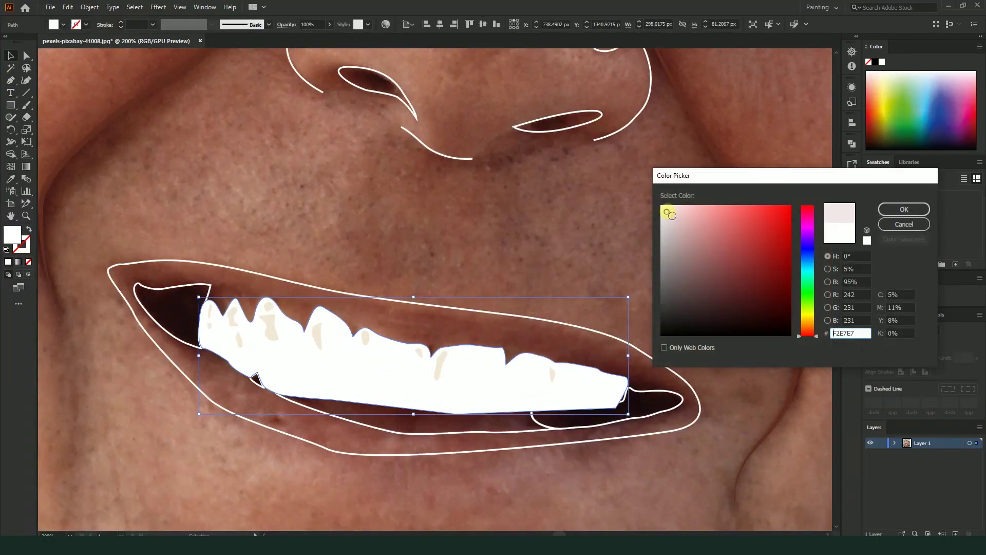
left_click(904, 209)
scroll(360, 342, "down", 2)
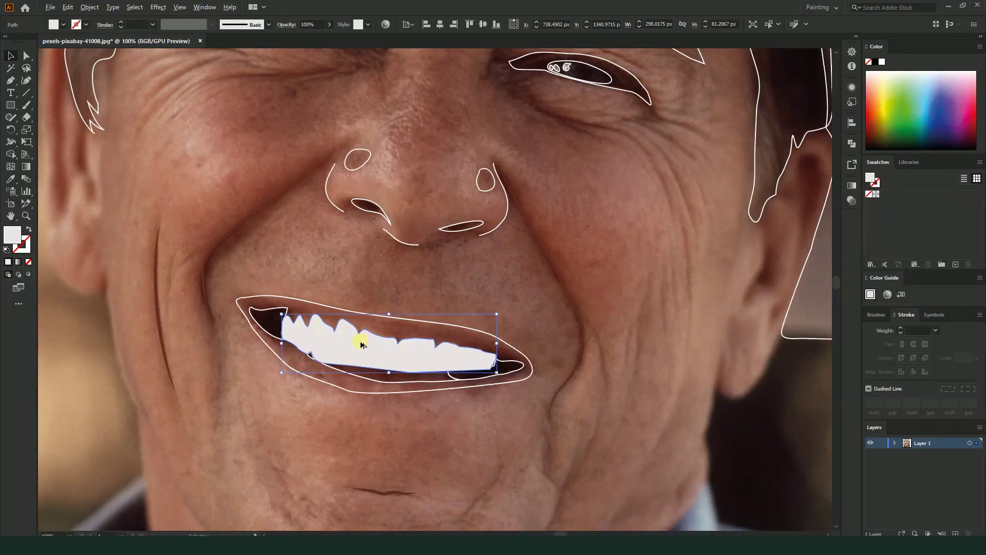
scroll(358, 344, "up", 2)
- Select all the cream tooth highlights with the Magic Wand, excluding the teeth shape
left_click(324, 324)
left_click(275, 318, "shift")
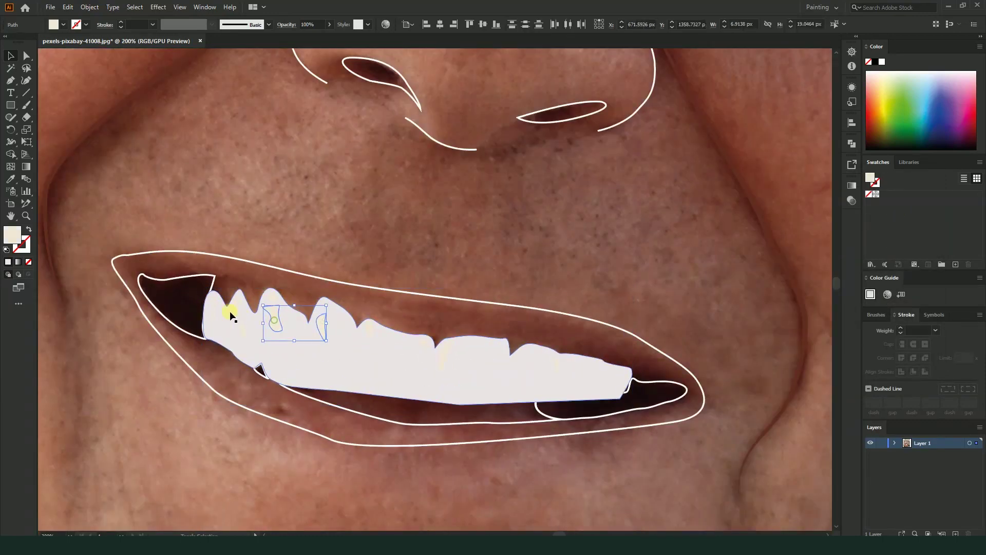
scroll(370, 371, "up", 3)
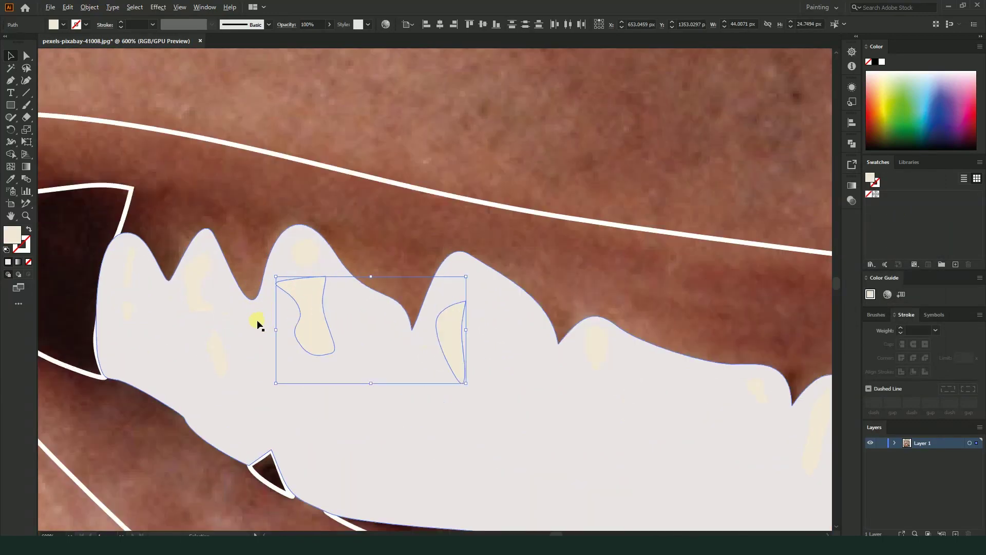
left_click(196, 282)
left_click(11, 80)
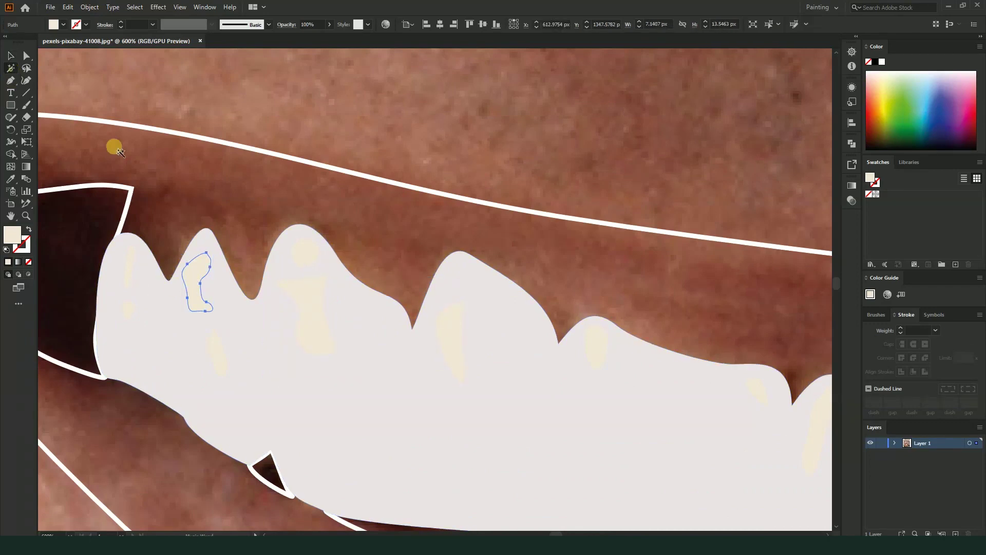
left_click(196, 271)
scroll(371, 377, "down", 3)
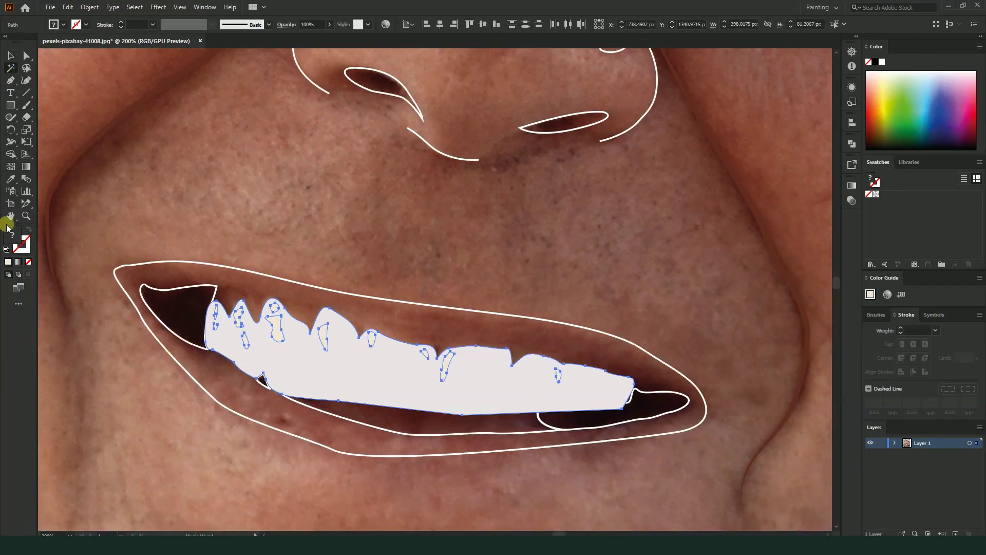
left_click(24, 56)
left_click(339, 403)
left_click(339, 376, "shift")
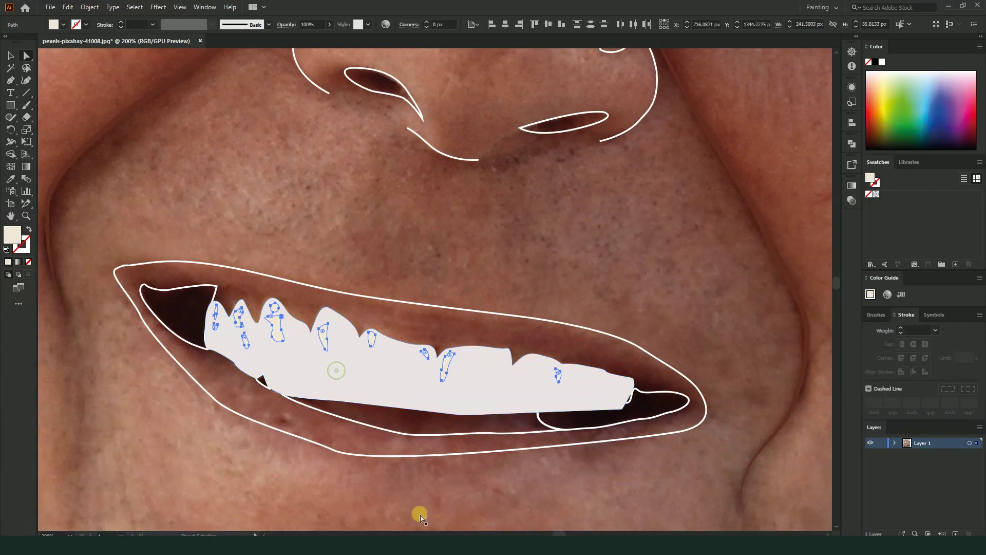
scroll(265, 341, "up", 1)
scroll(165, 350, "up", 1)
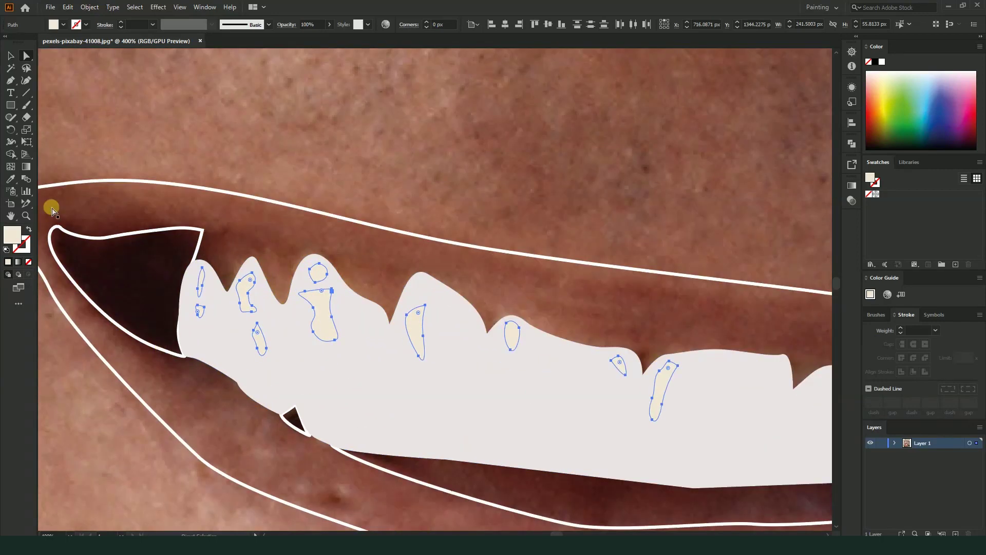
- Change the highlights' fill to pure white FFFFFF in the Color Picker
double_click(11, 239)
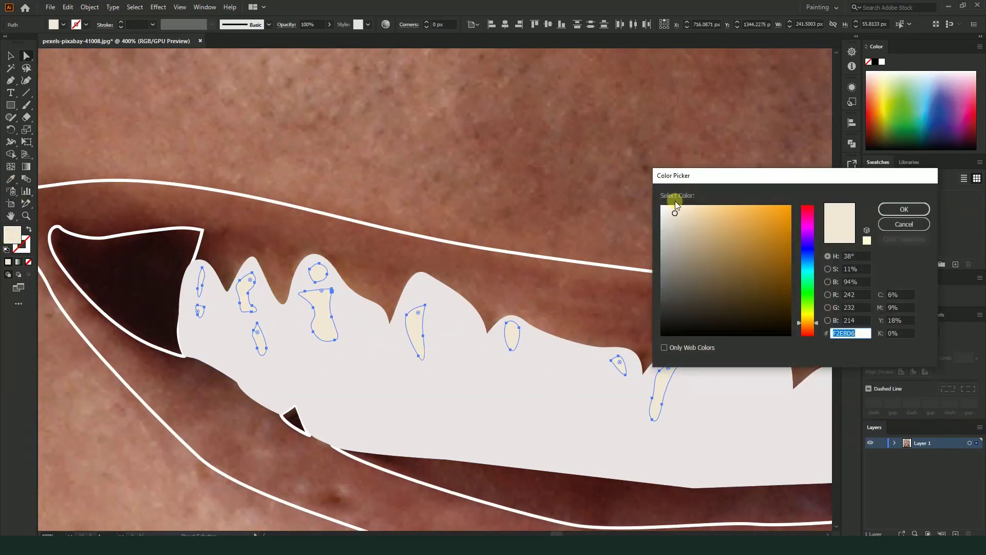
left_click_drag(674, 213, 653, 211)
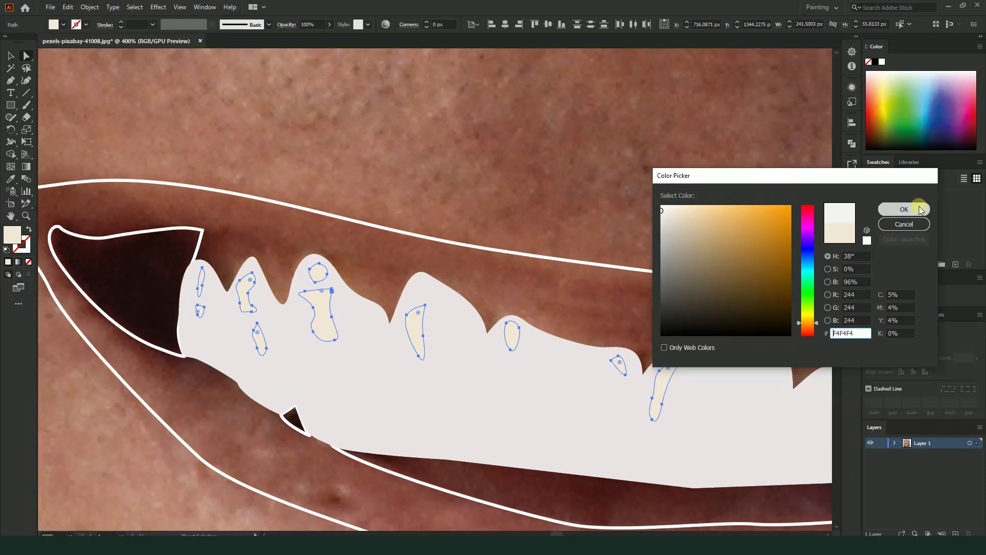
left_click_drag(660, 212, 657, 206)
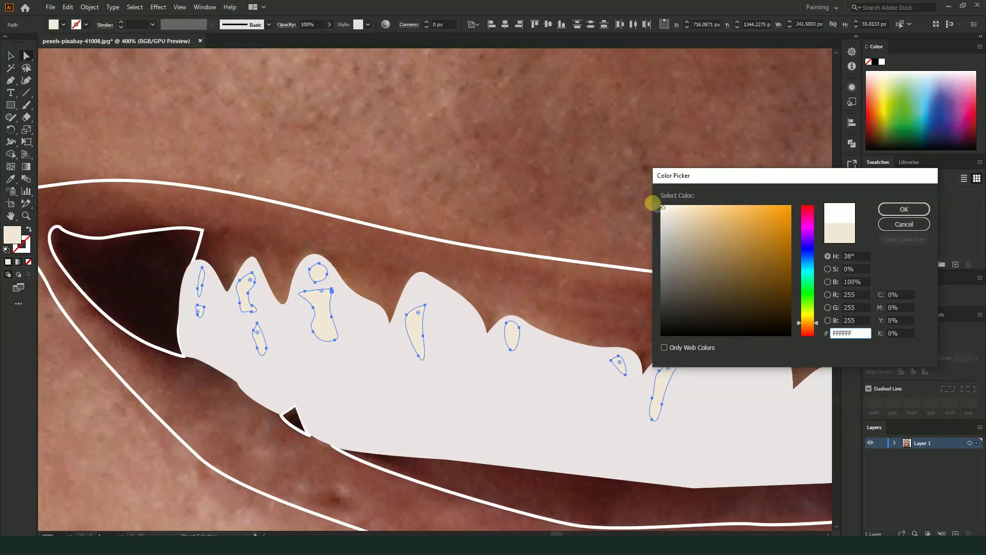
left_click(902, 209)
key("ctrl+minus")
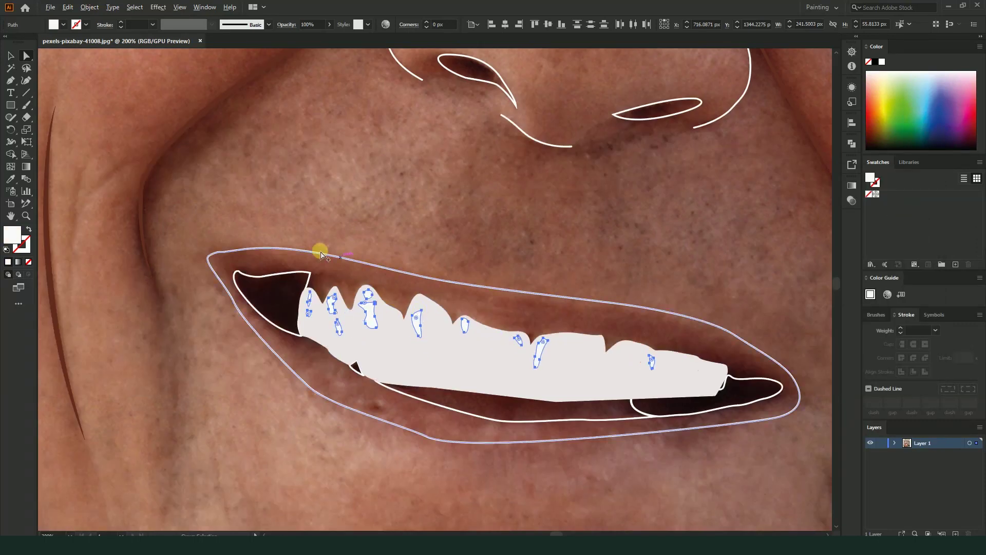
- Fill the shape below the upper teeth with dark red from the photo and bring it to front
left_click(13, 58)
left_click(378, 259)
key("ctrl+minus")
key("ctrl+minus")
key("ctrl+minus")
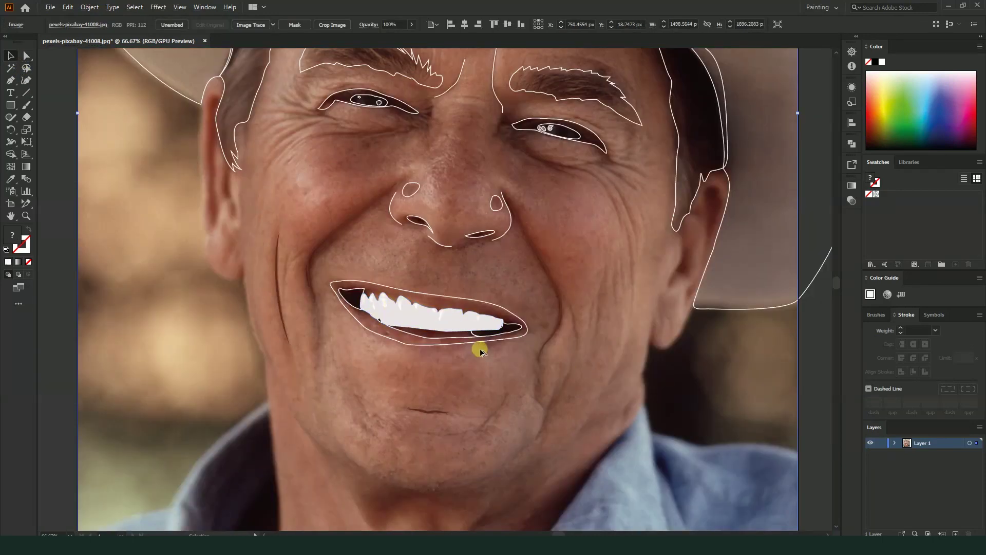
scroll(480, 352, "up", 2)
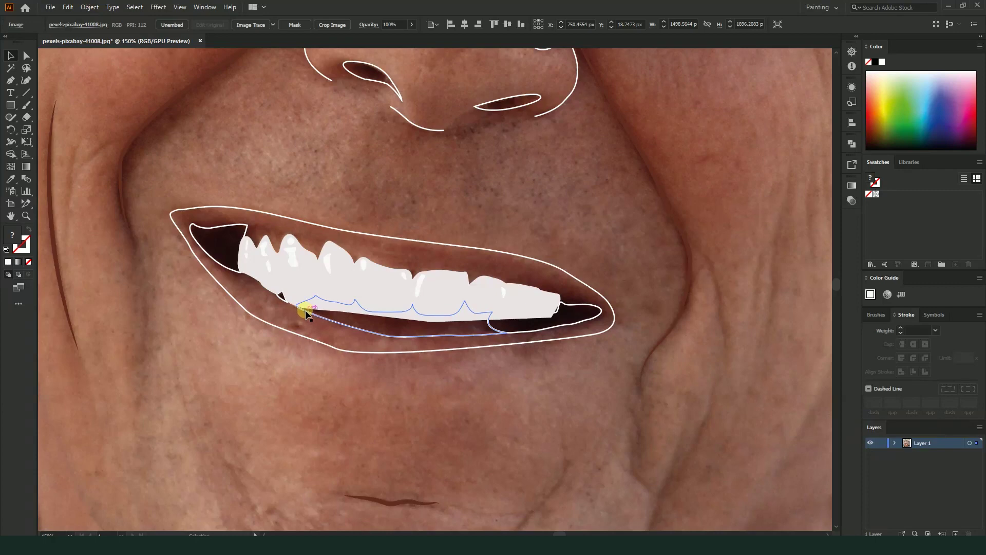
left_click(307, 313)
scroll(426, 347, "up", 1)
left_click(10, 178)
left_click(364, 320)
left_click(12, 59)
key("ctrl+shift+bracketright")
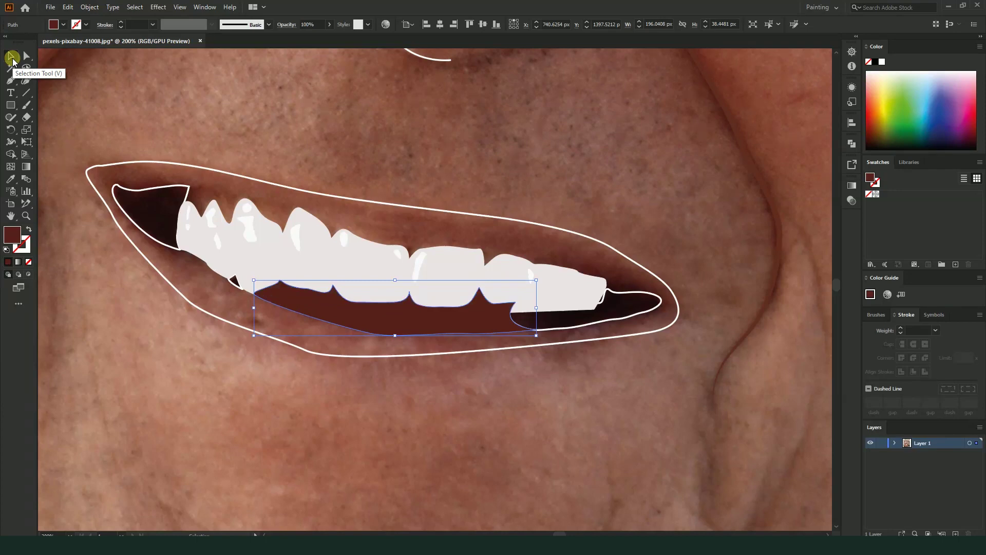
- Fill the right mouth-corner shape with a dark colour sampled from the photo
left_click(624, 307)
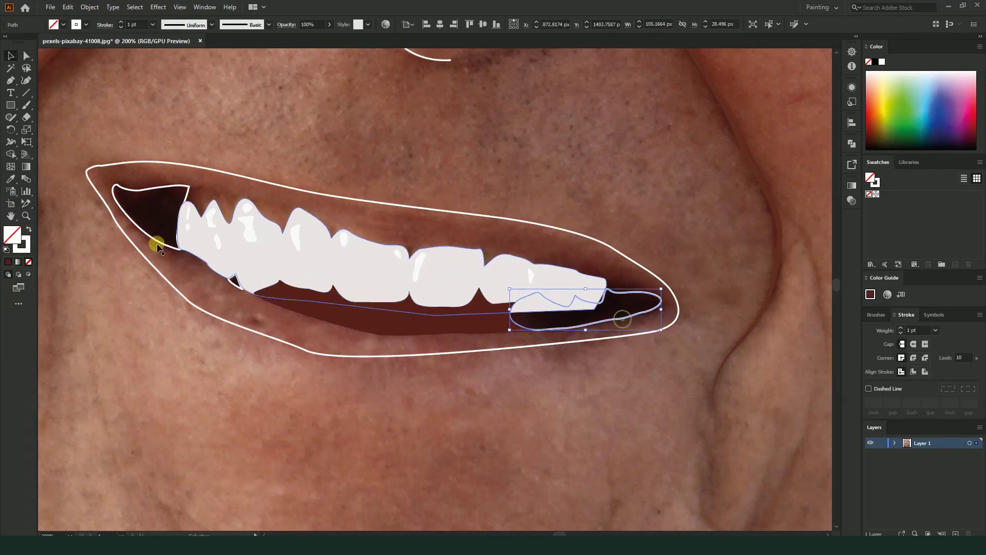
left_click(12, 178)
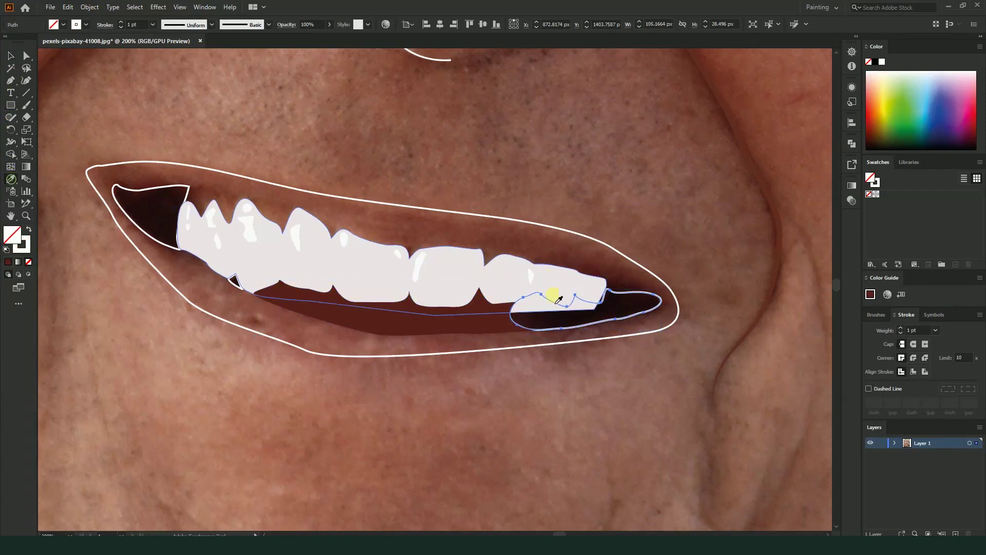
left_click(623, 308)
left_click(10, 55)
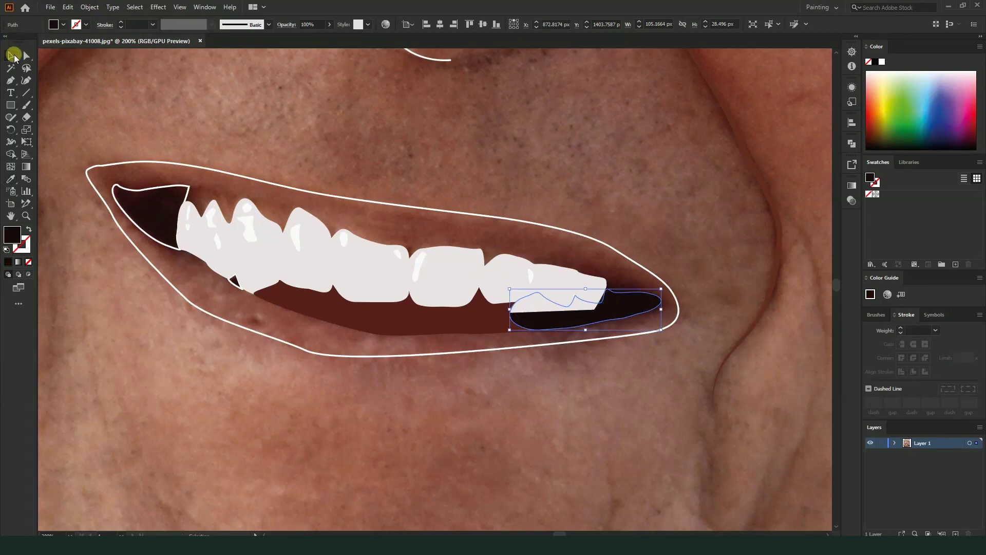
- Fill the left and right mouth corners and the small dark triangle with sampled near-black
left_click(239, 284)
left_click(187, 189, "shift")
left_click(11, 179)
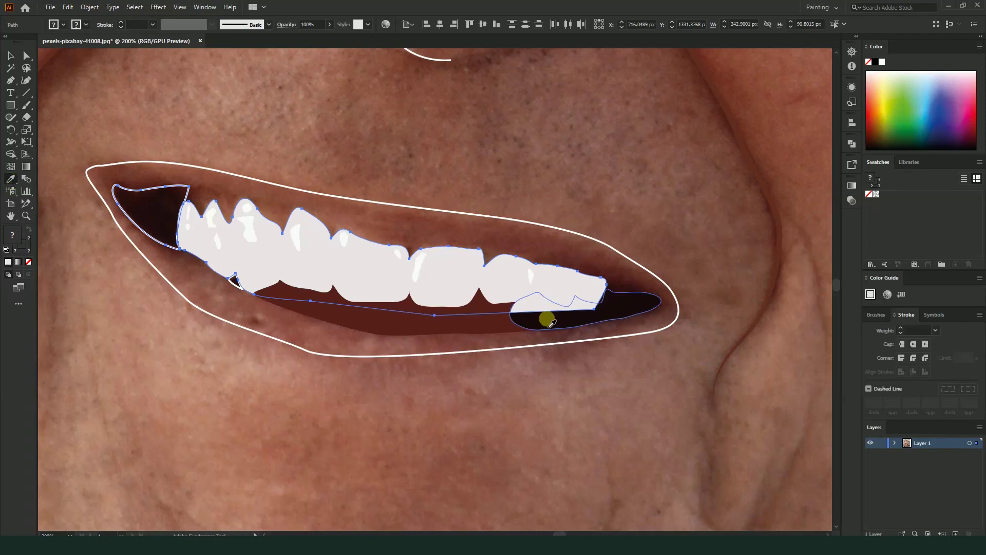
left_click(11, 55)
left_click(220, 95)
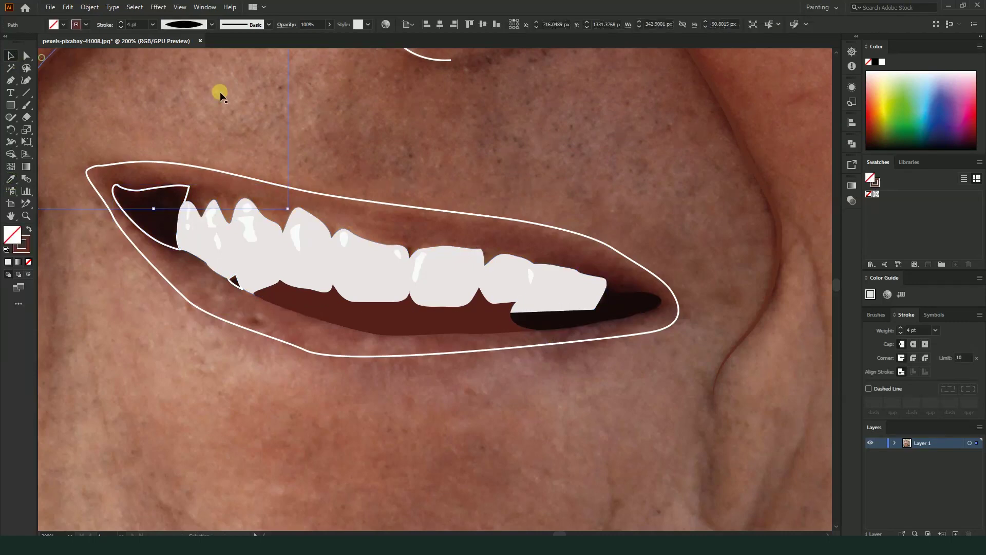
left_click(187, 191)
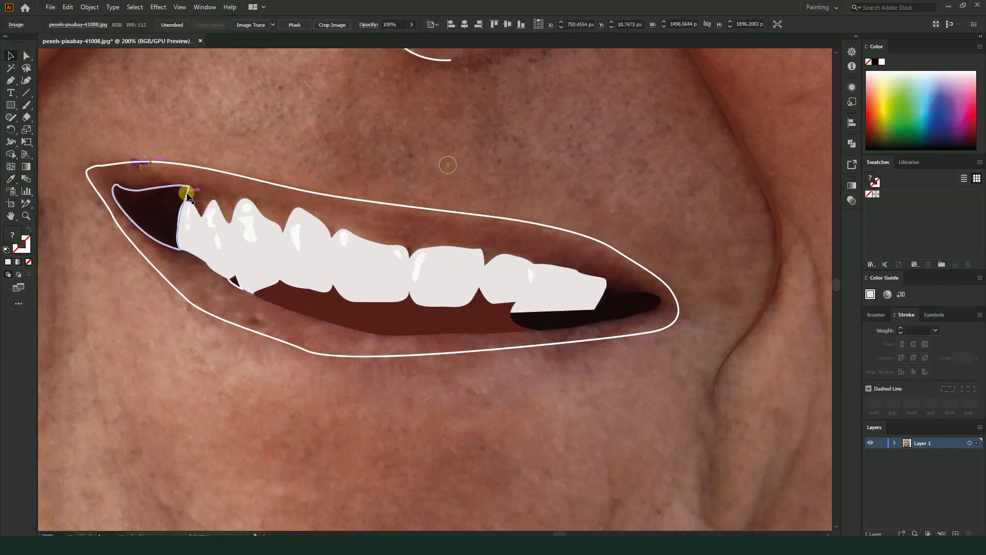
left_click(234, 283, "shift")
left_click(554, 324, "shift")
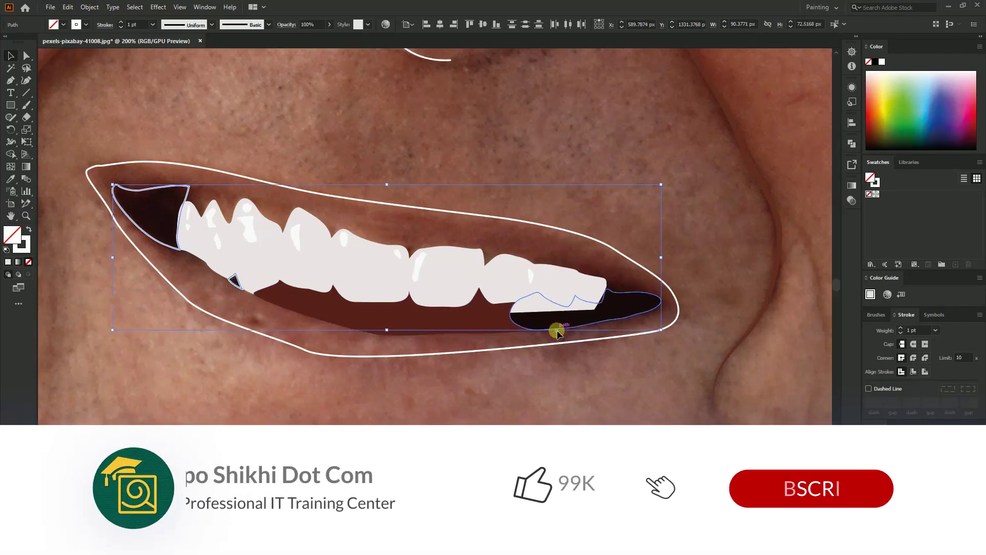
left_click(10, 179)
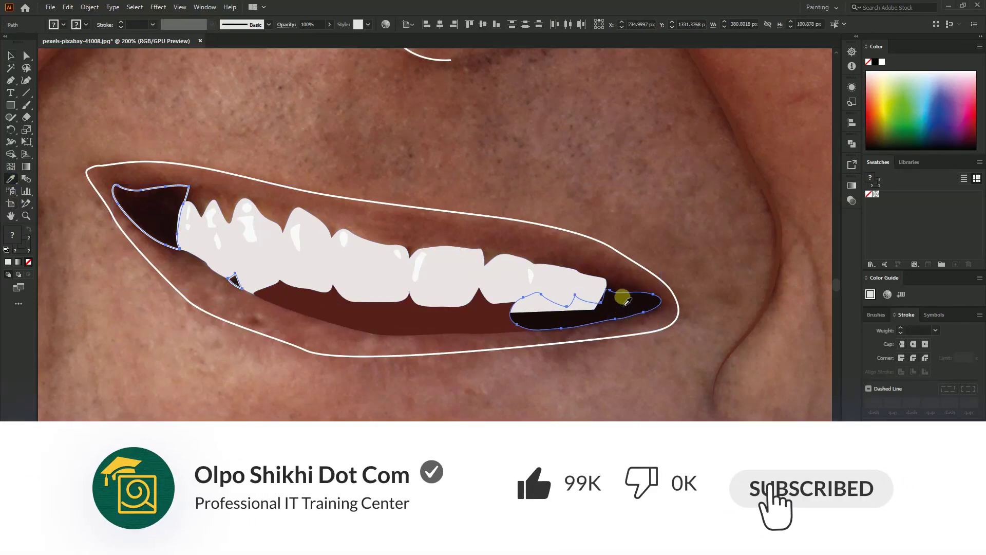
left_click(626, 304)
key("v")
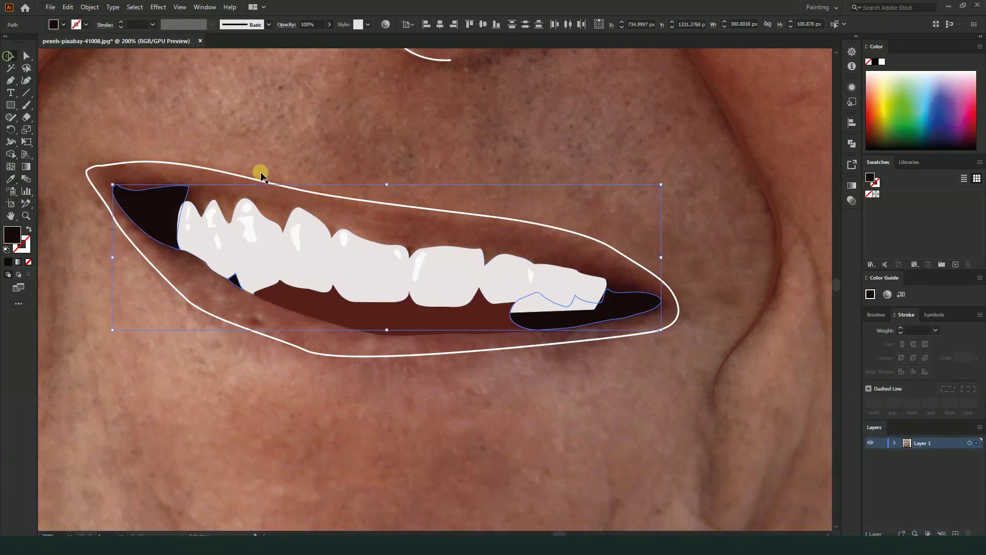
left_click_drag(363, 358, 434, 359)
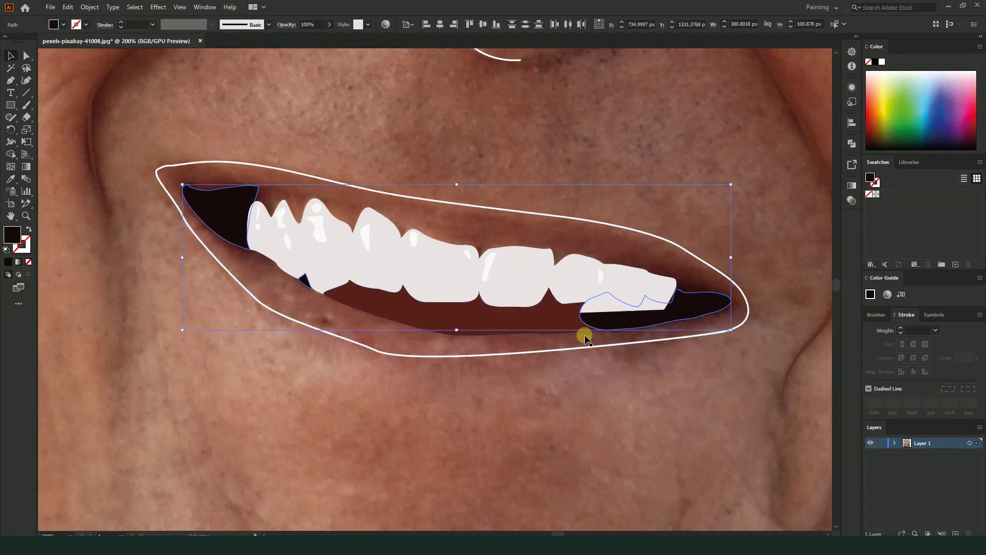
left_click(374, 350)
- Eyedropper-fill the lips shape with brown sampled from the photo, then reselect it
key("i")
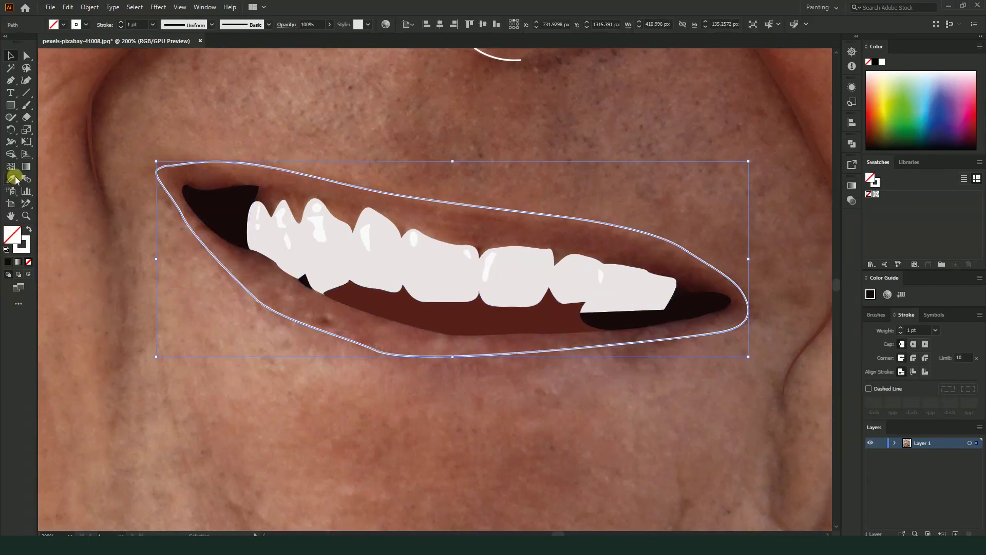
left_click(265, 178)
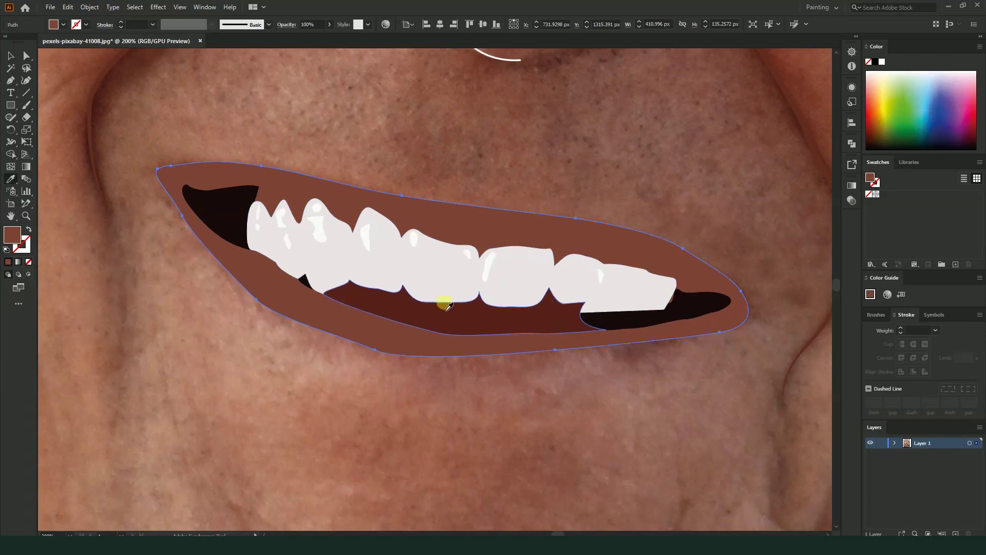
scroll(442, 304, "down", 2)
left_click(10, 55)
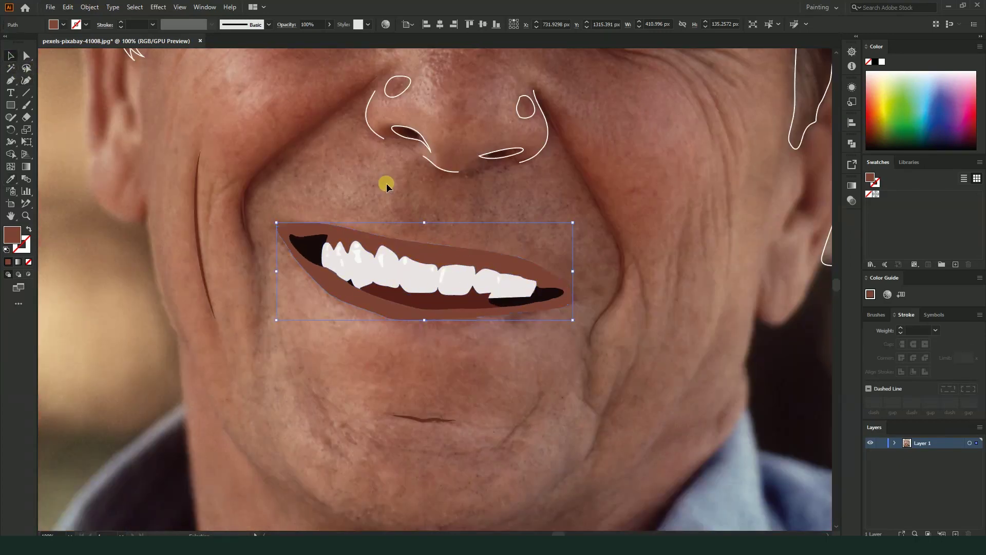
left_click(386, 183)
scroll(359, 288, "down", 2)
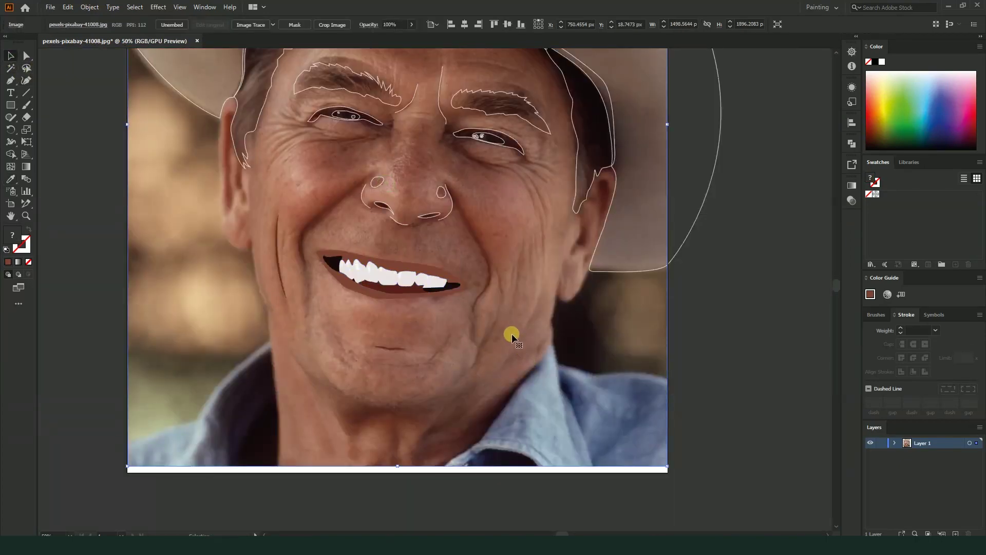
scroll(463, 279, "up", 2)
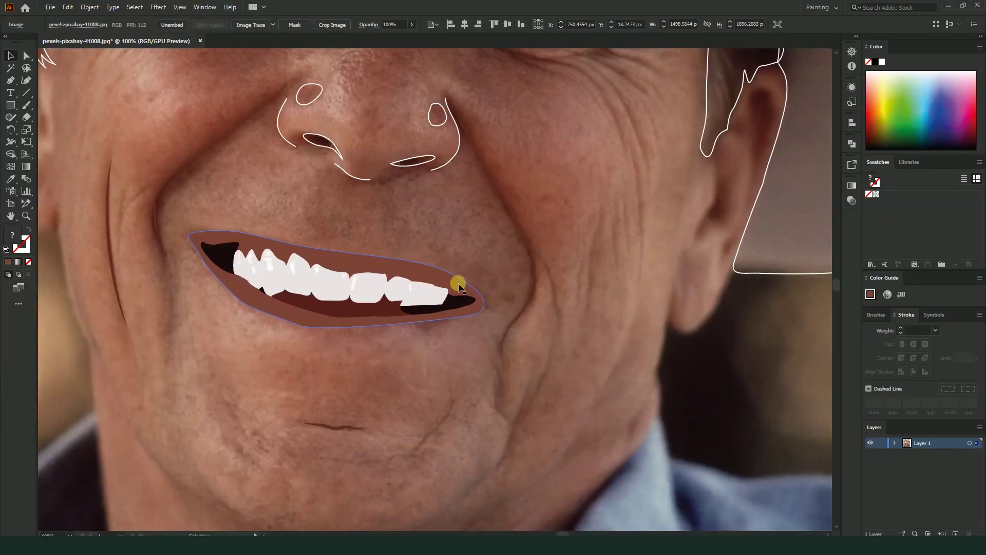
left_click(440, 272)
scroll(216, 211, "up", 2)
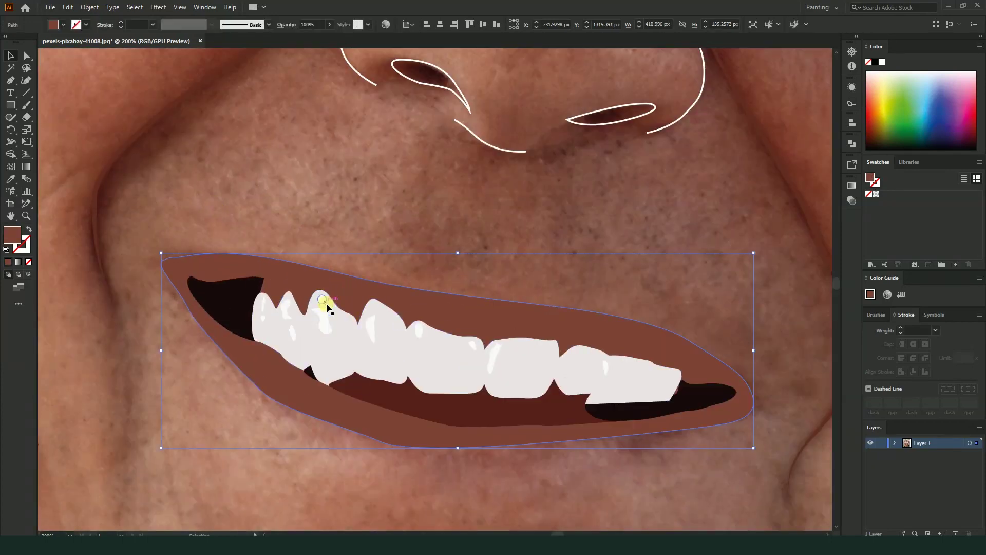
- Clear the lips fill and resample a slightly lighter brown from the photo's lips
key("shift+x")
left_click(12, 181)
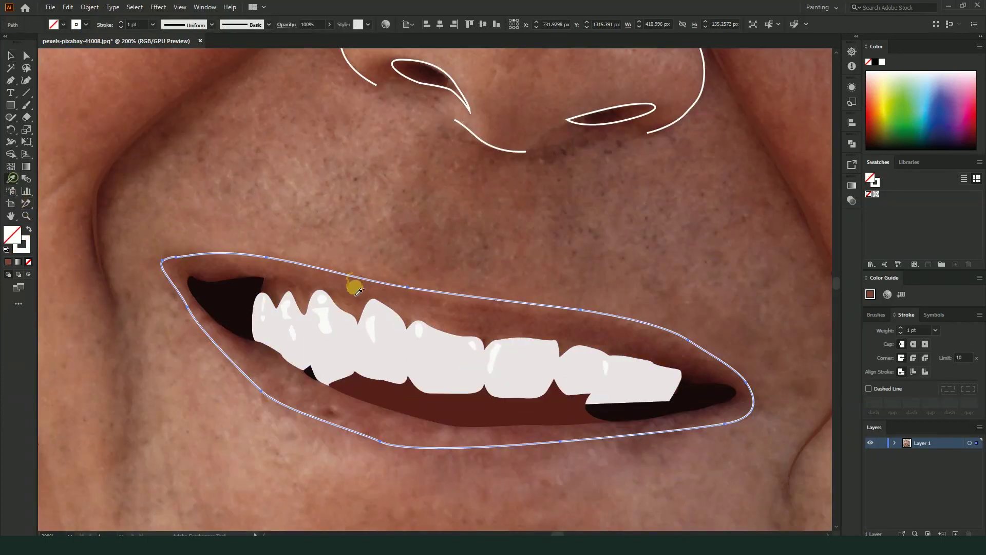
left_click(350, 286)
key("ctrl+z")
left_click(355, 309)
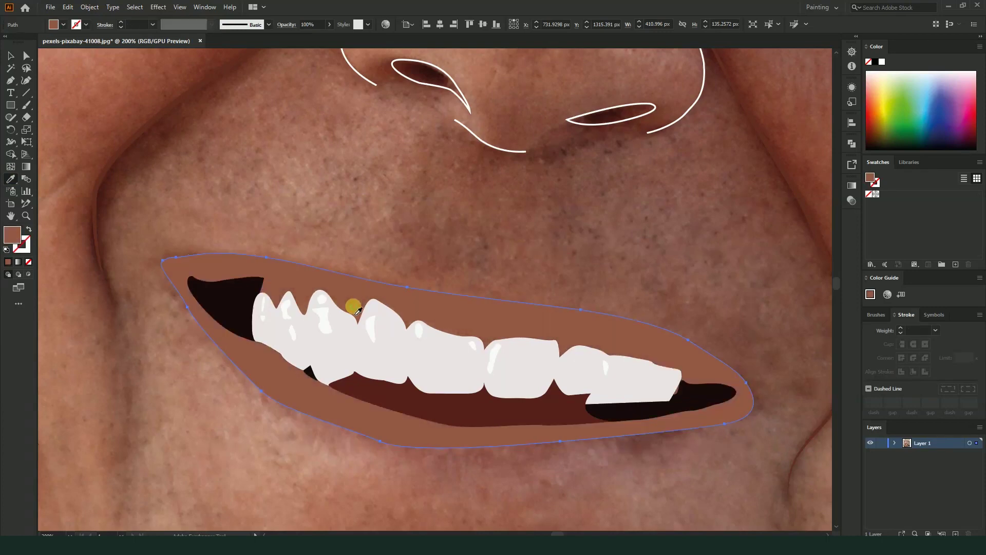
- Deselect the lips and bring the whole portrait back into view
left_click(10, 55)
left_click(418, 209)
scroll(470, 425, "down", 3)
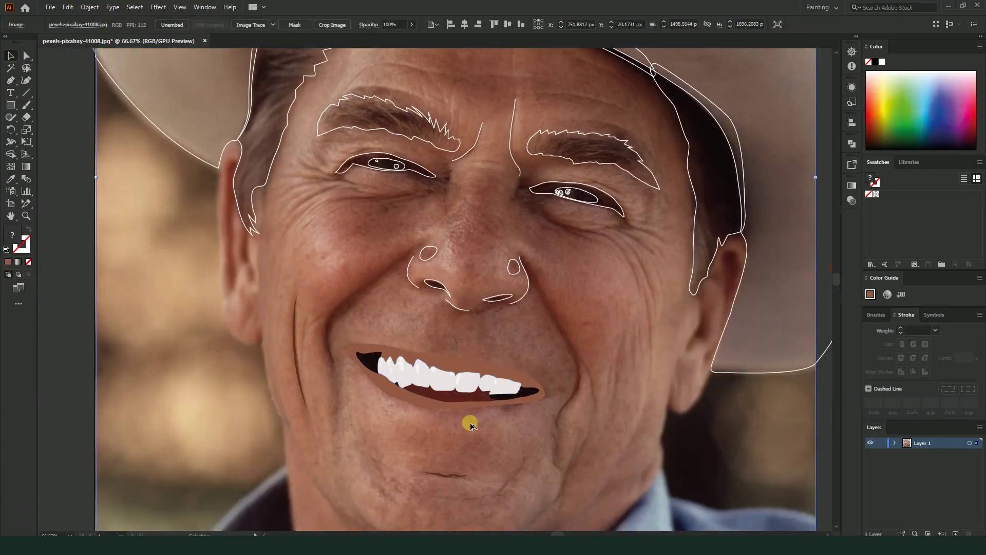
scroll(506, 440, "down", 3)
left_click(649, 450)
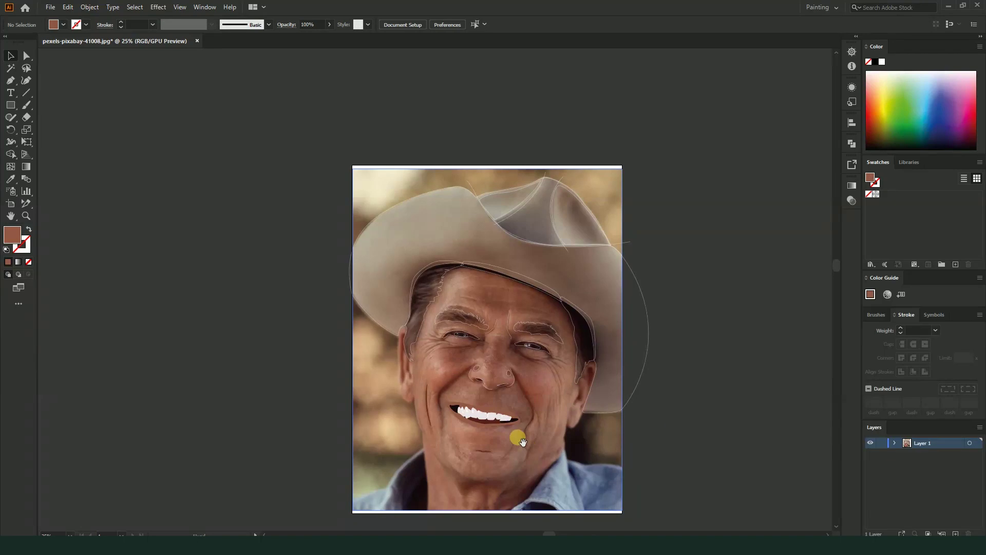
left_click_drag(515, 436, 435, 312)
scroll(436, 312, "up", 2)
scroll(466, 315, "up", 2)
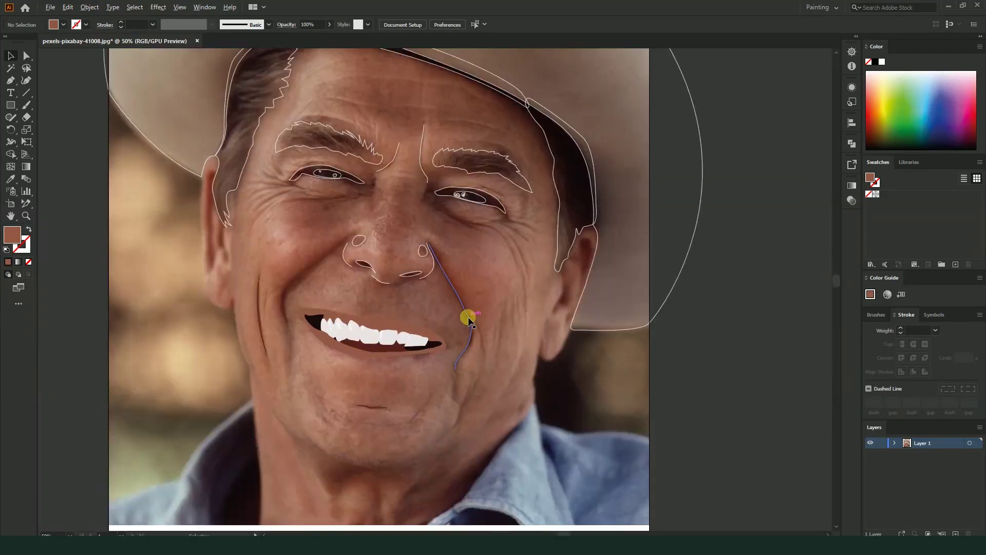
scroll(450, 187, "up", 2)
- Fill both eyebrows with the dark brown sampled from the photo's brow
left_click(466, 173)
left_click(10, 178)
left_click(496, 202)
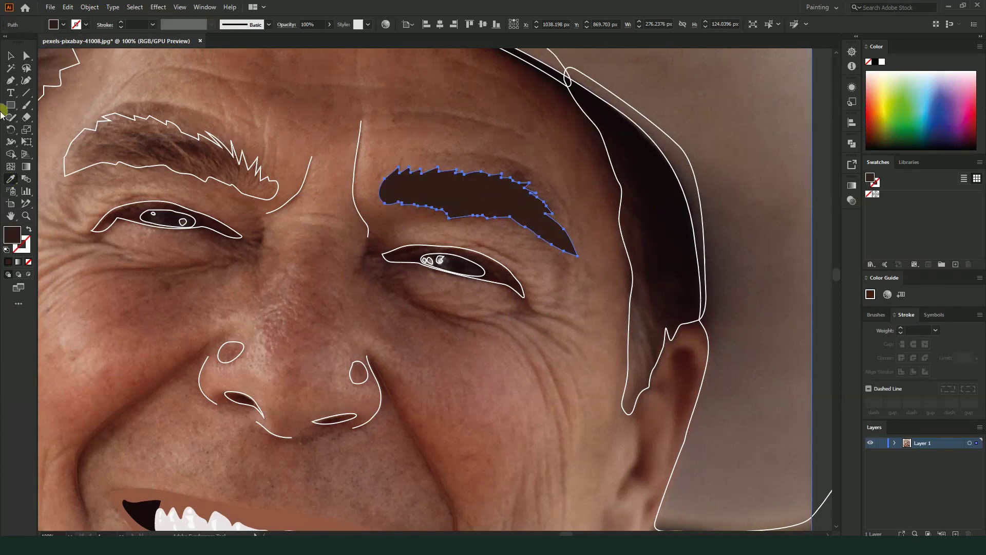
left_click(10, 56)
left_click(186, 132)
left_click(12, 178)
left_click(501, 188)
left_click(22, 56)
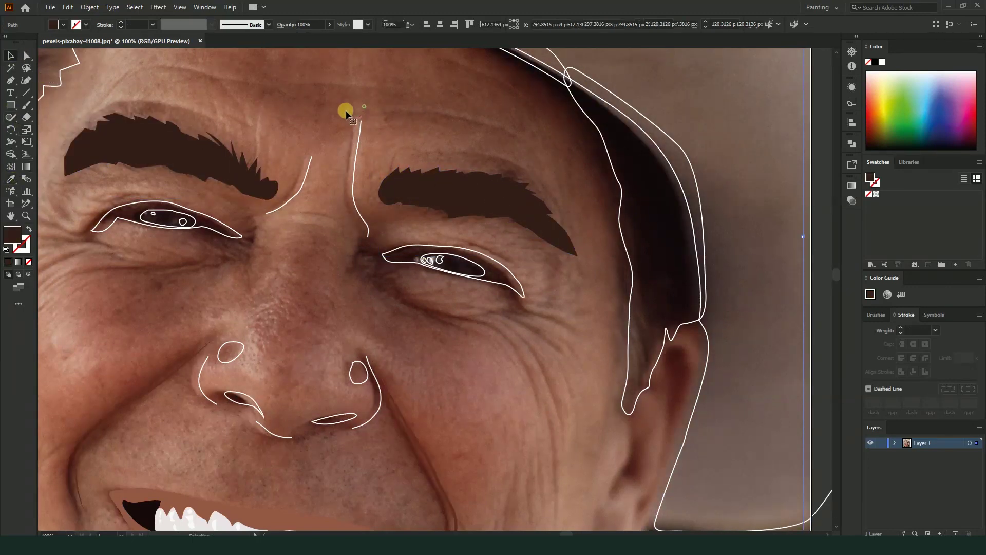
- Fill the eye highlight shapes with white using the Eyedropper
scroll(403, 214, "left", 3)
scroll(403, 213, "up", 1)
left_click(252, 260)
scroll(253, 259, "up", 1)
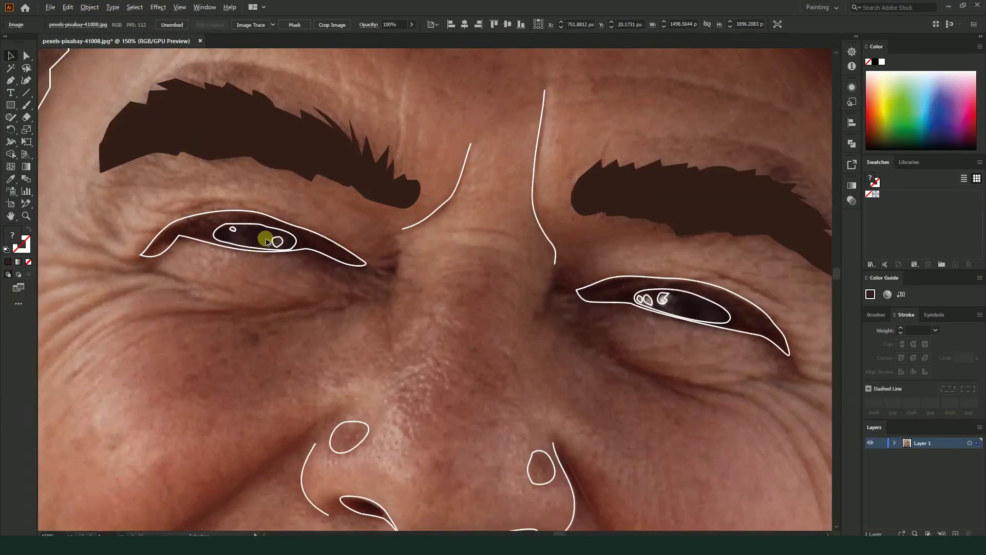
scroll(264, 235, "up", 1)
left_click(300, 251)
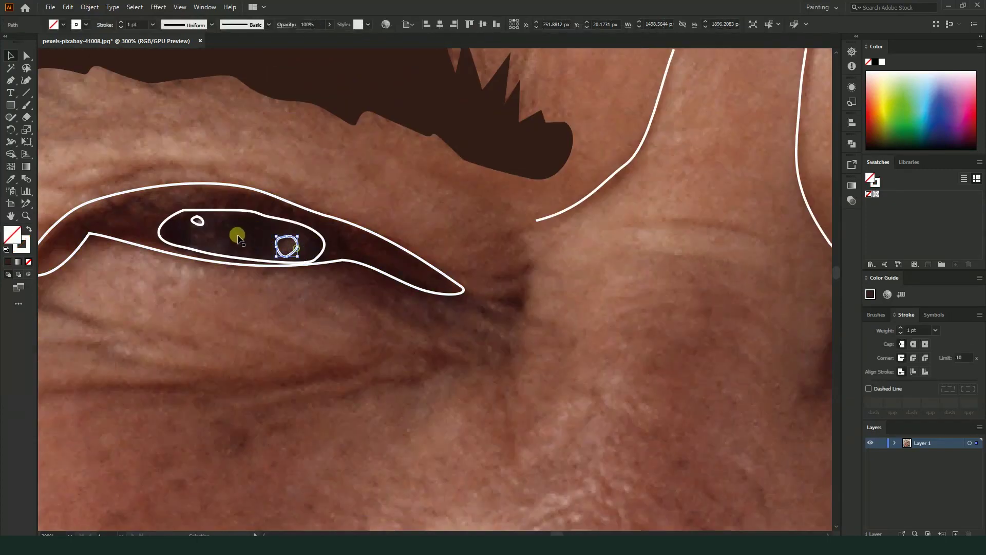
scroll(194, 272, "down", 2)
scroll(403, 302, "up", 2)
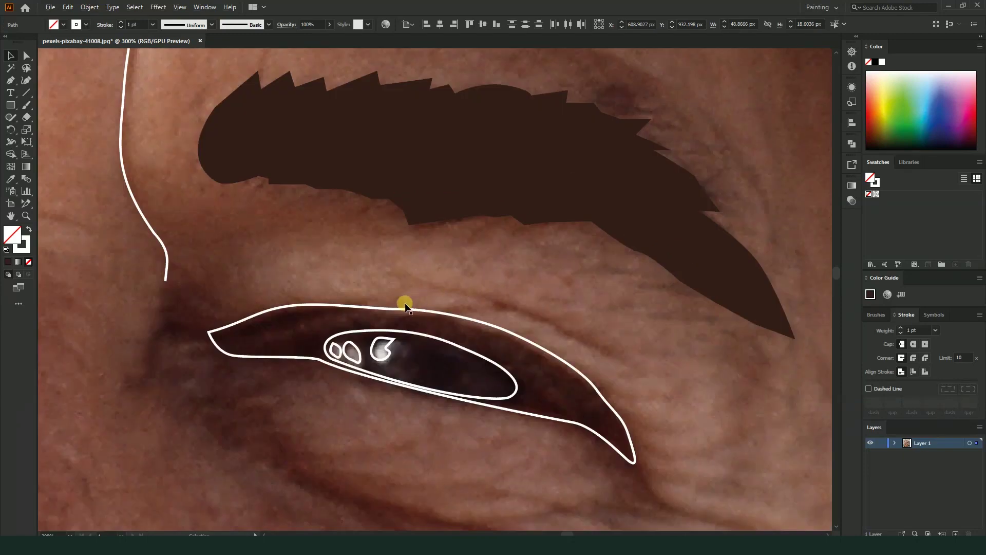
scroll(379, 385, "up", 2)
left_click(379, 386)
left_click(320, 398, "shift")
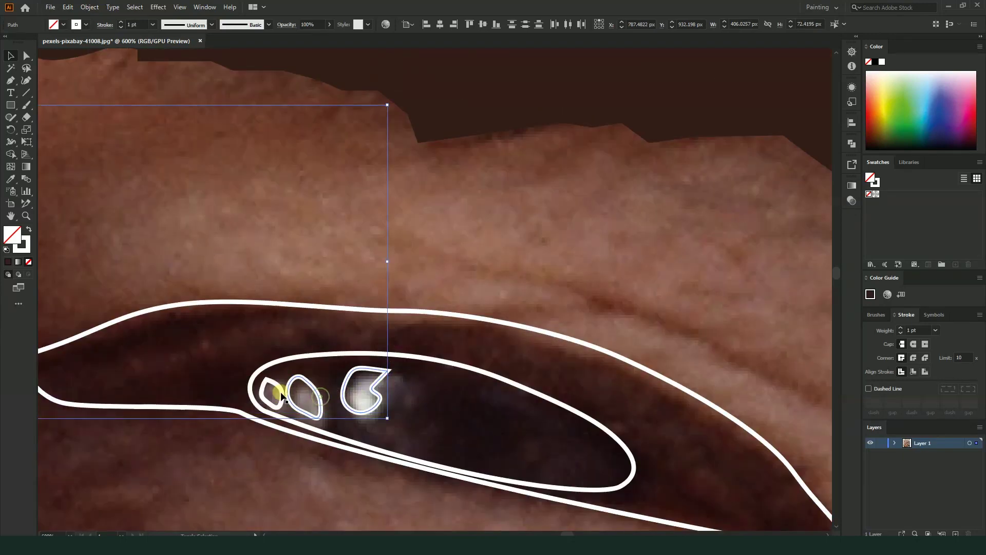
left_click(10, 179)
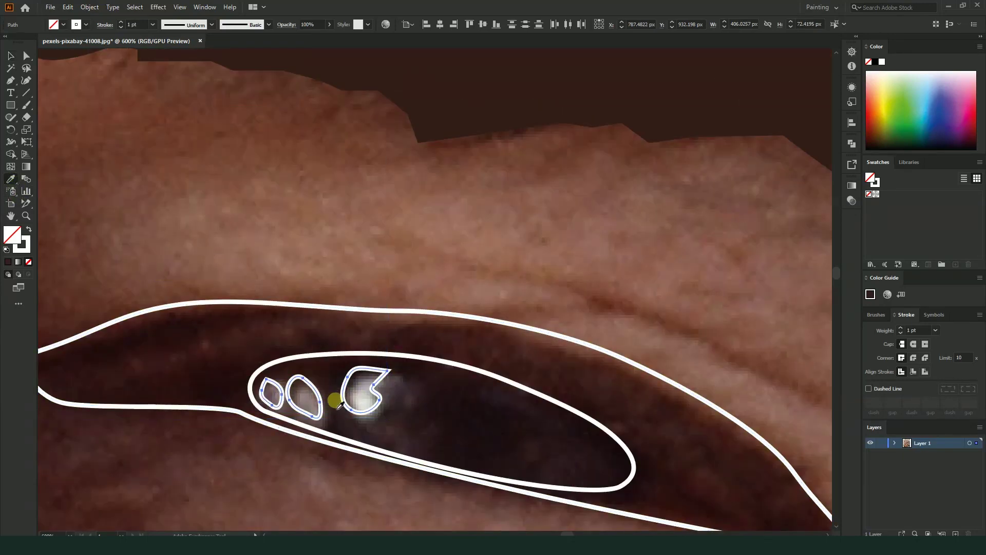
left_click(365, 406)
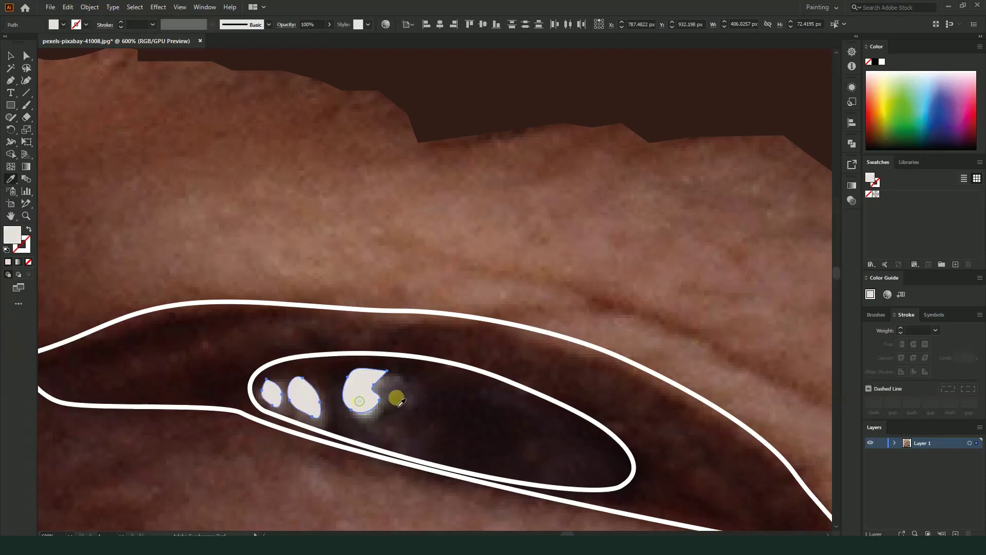
scroll(385, 401, "down", 4)
scroll(386, 359, "up", 2)
scroll(405, 387, "down", 2)
key("v")
- Fill both iris outlines with dark brown sampled from the eye
scroll(224, 167, "down", 3)
scroll(224, 167, "left", 5)
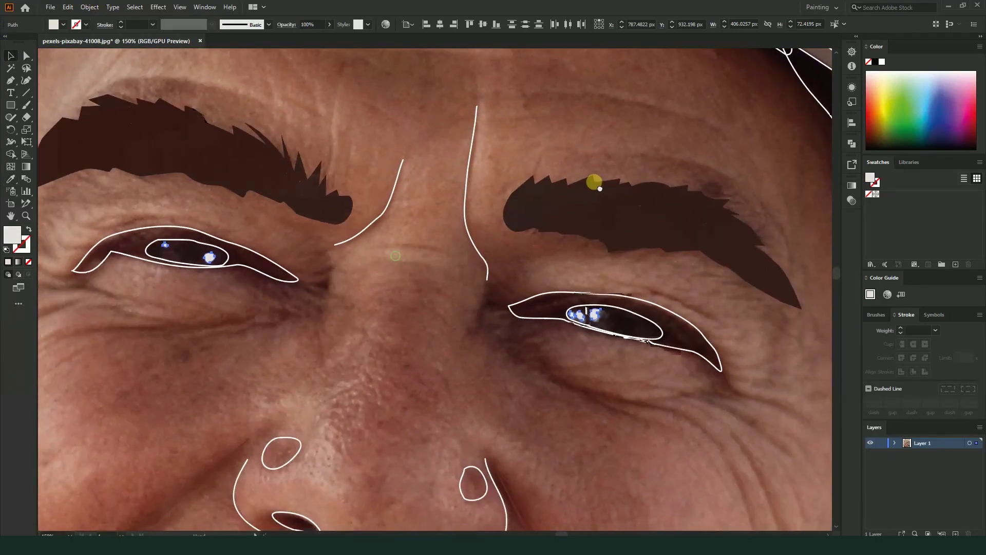
left_click(646, 321)
left_click(228, 258, "shift")
left_click(10, 178)
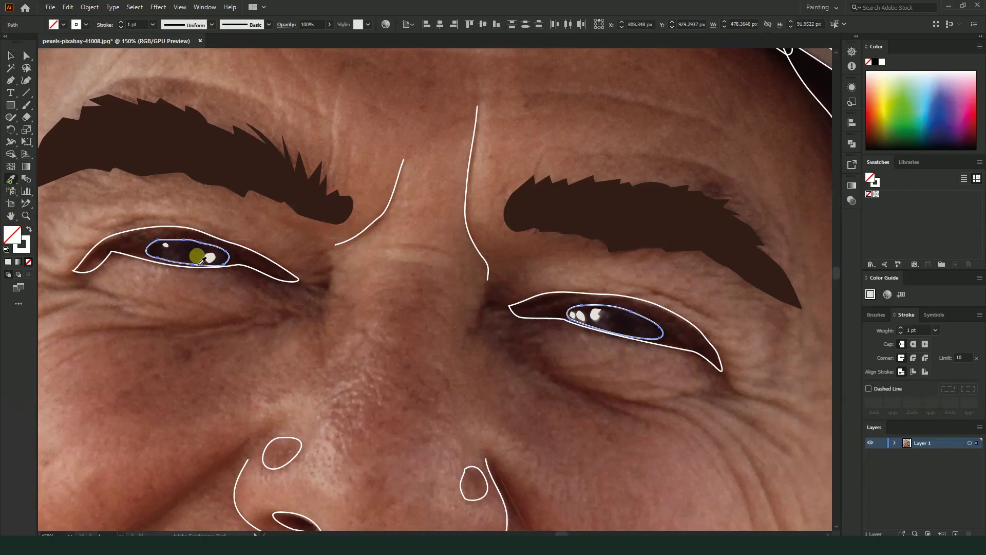
left_click(196, 251)
left_click(11, 56)
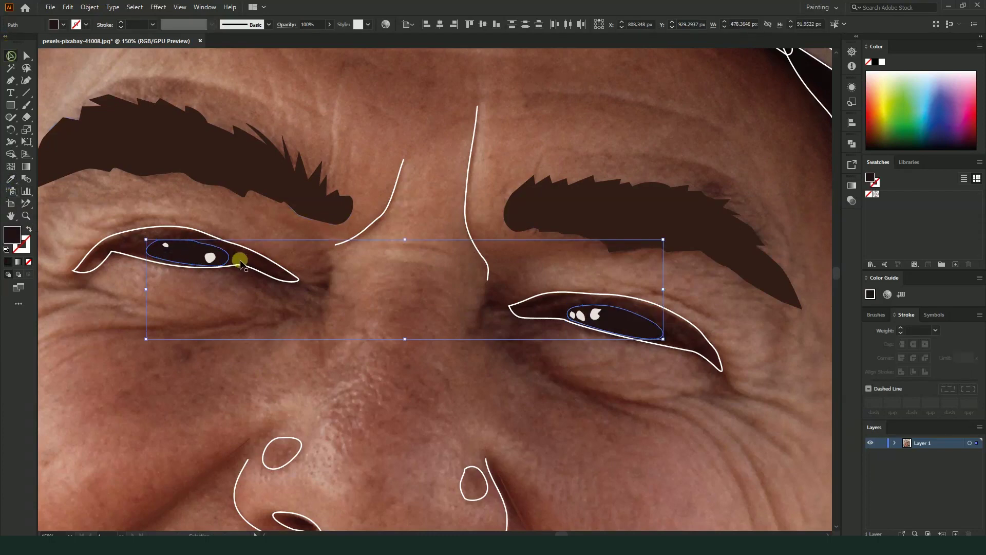
- Fill both eye shapes with dark brown sampled from the photo
left_click(267, 257)
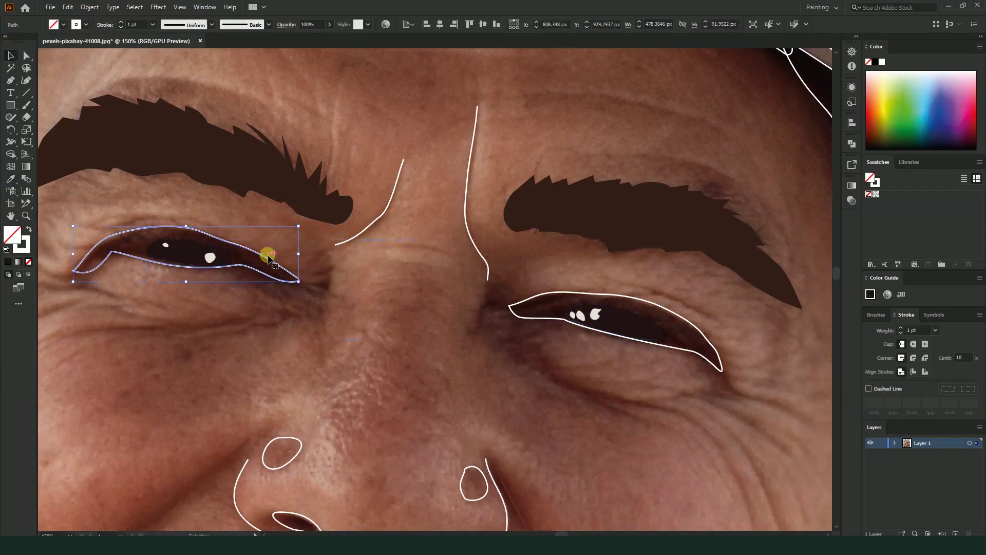
left_click(648, 304, "shift")
left_click(11, 179)
scroll(154, 251, "up", 3)
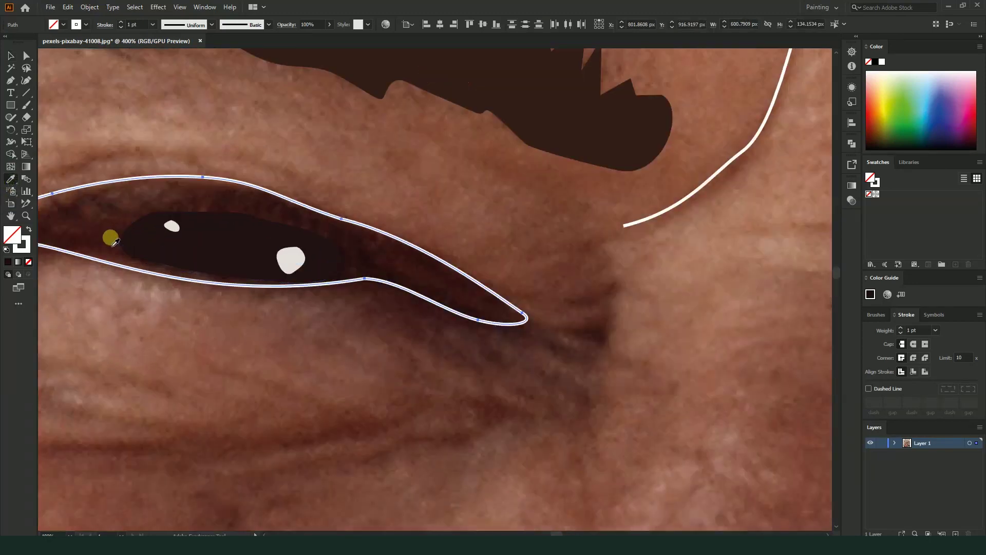
left_click(109, 221)
scroll(109, 220, "down", 1)
scroll(150, 238, "down", 3)
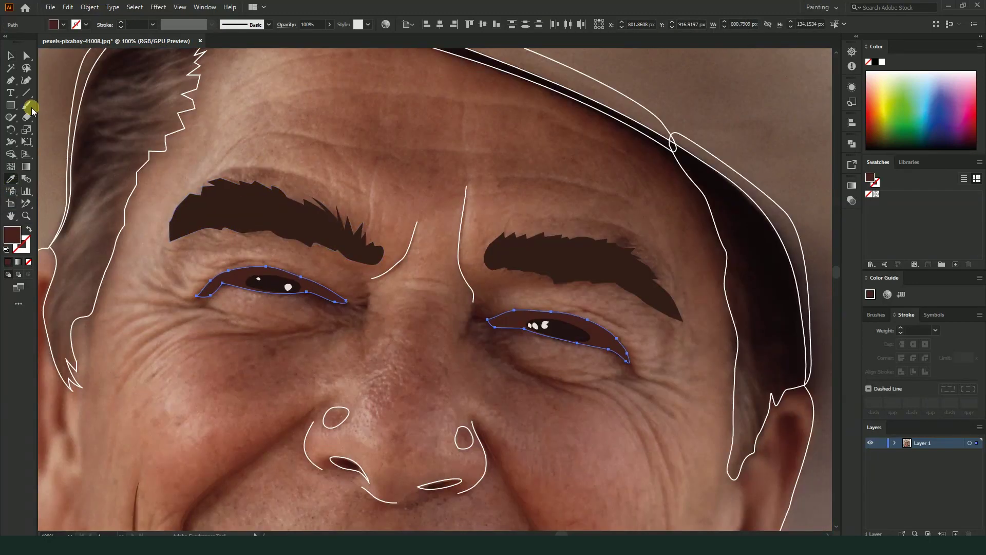
left_click(297, 246)
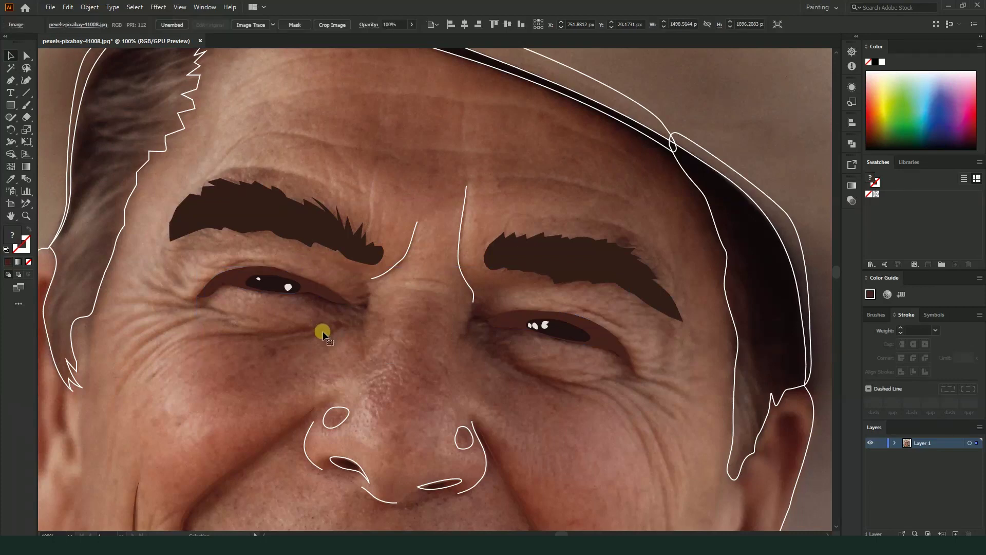
- Duplicate the right eyebrow over the eye and flatten it into a dark upper eyelid
scroll(477, 365, "right", 2)
scroll(478, 364, "up", 1)
left_click(534, 293)
left_click_drag(534, 292, 523, 341)
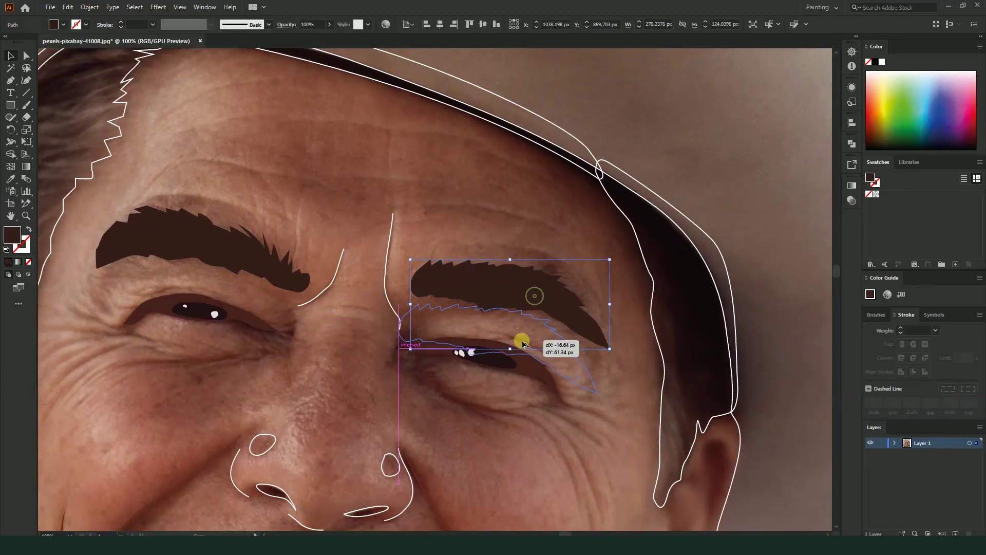
scroll(576, 352, "up", 1)
mouse_move(619, 244)
left_mouse_down()
mouse_move(521, 287)
mouse_move(454, 437)
left_mouse_up()
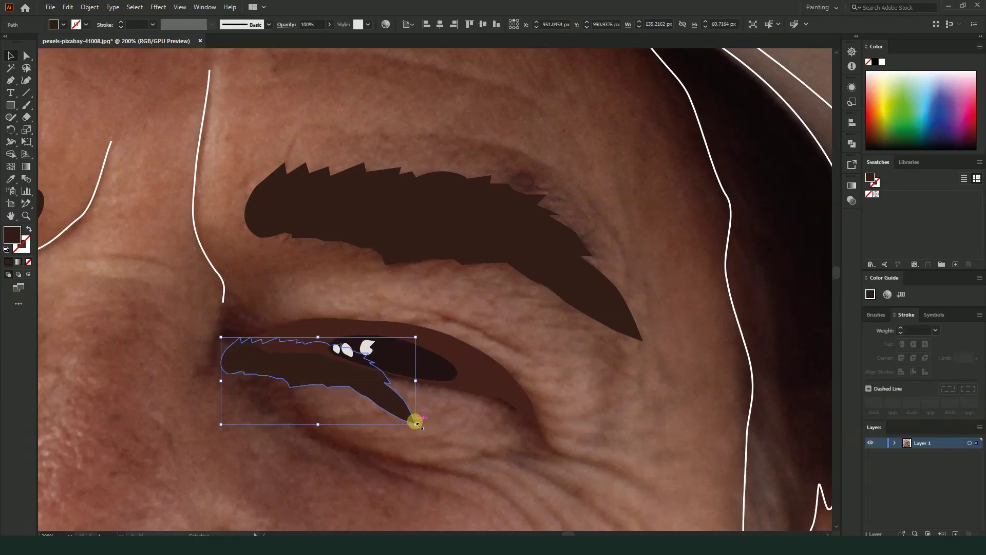
left_click_drag(454, 438, 508, 399)
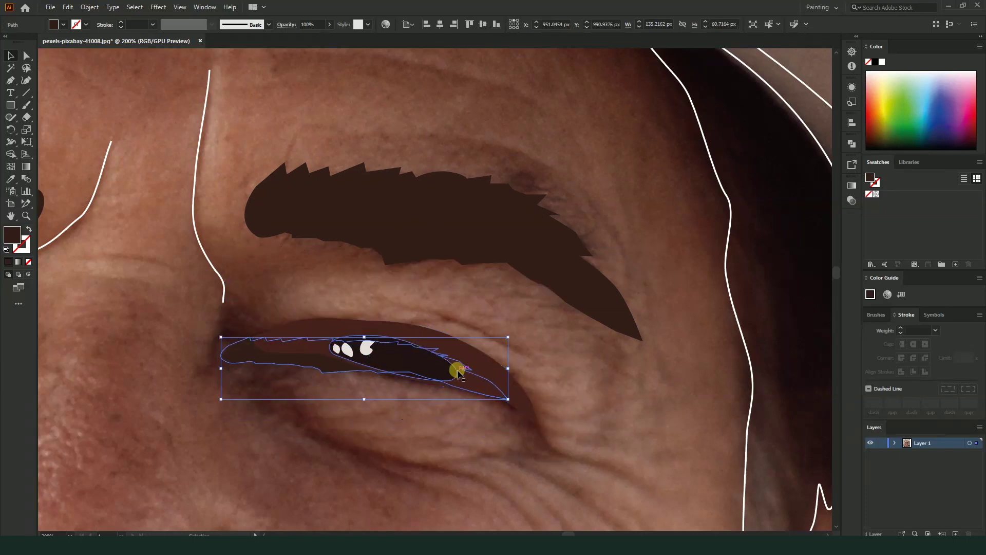
left_click_drag(252, 357, 327, 338)
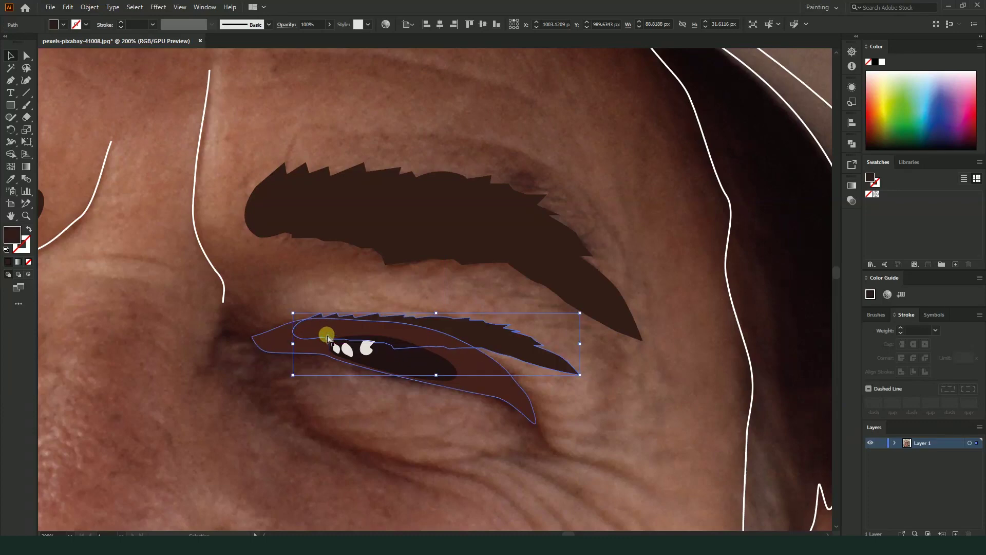
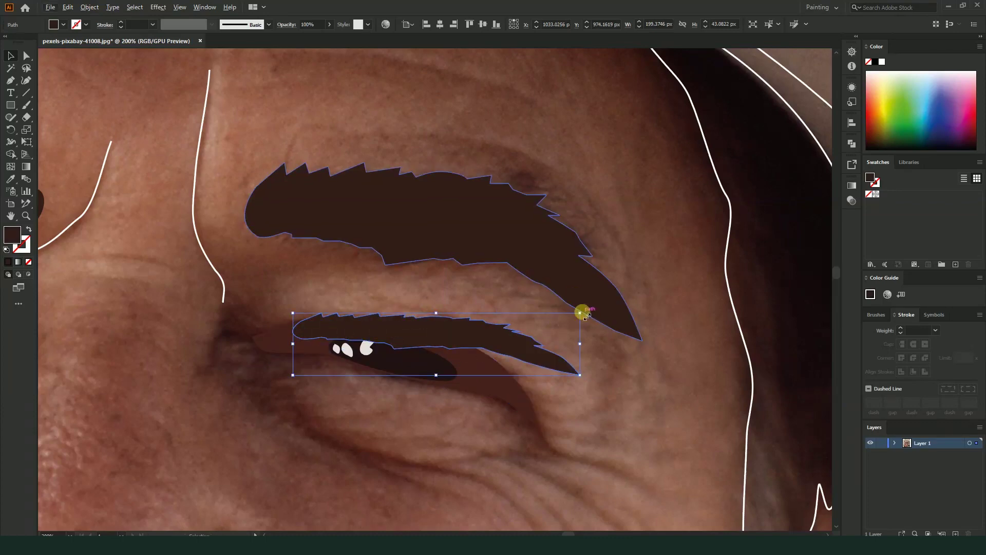
- Shrink the eyebrow copy to eyelid size, tilt it along the eye, and move it over the eye
left_click_drag(579, 313, 452, 342)
scroll(472, 344, "up", 2)
left_click_drag(532, 304, 523, 328)
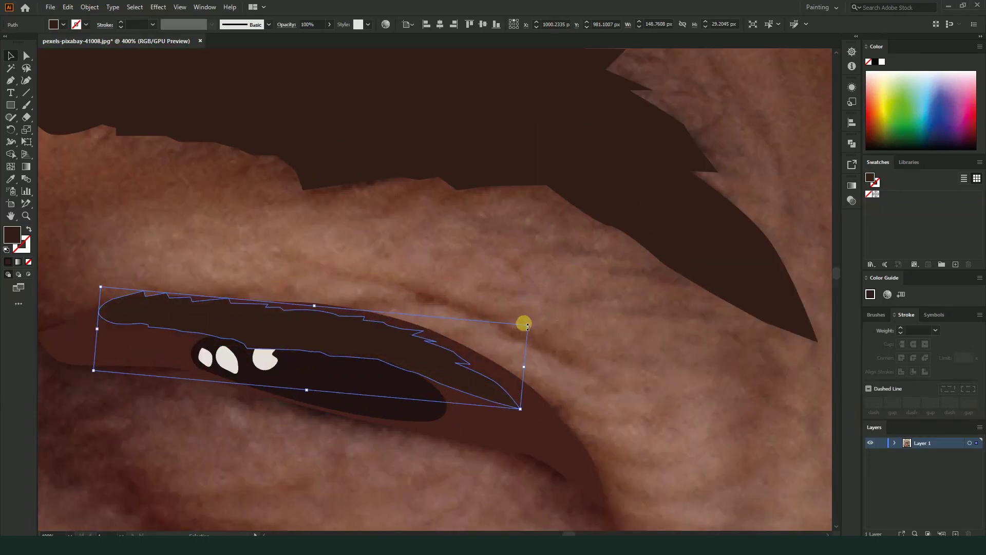
left_click(529, 326)
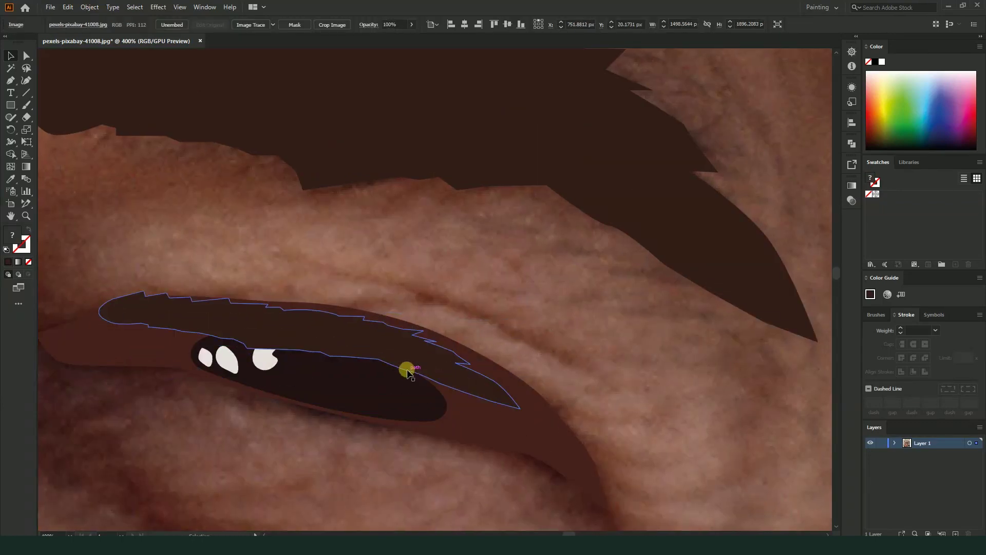
left_click(407, 374)
mouse_move(529, 326)
left_mouse_down()
mouse_move(454, 331)
mouse_move(471, 324)
left_mouse_up()
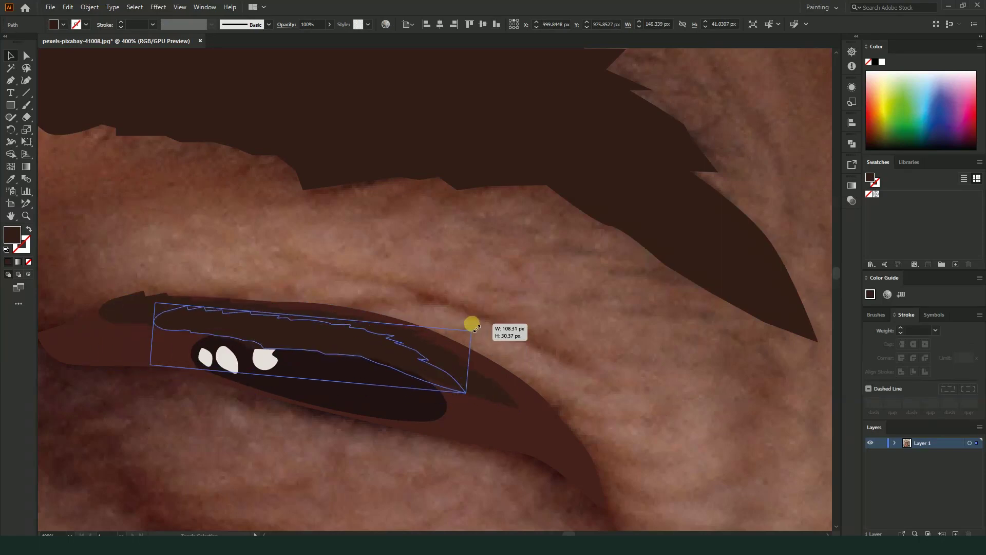
mouse_move(370, 341)
left_mouse_down()
mouse_move(377, 327)
mouse_move(360, 337)
left_mouse_up()
scroll(360, 336, "down", 3)
scroll(411, 307, "down", 3)
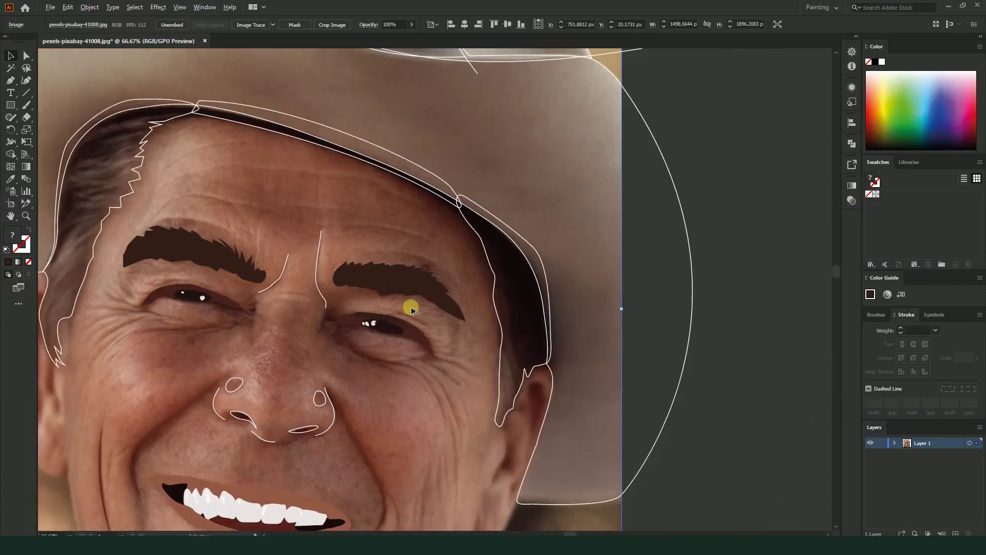
scroll(407, 308, "up", 3)
scroll(392, 314, "up", 2)
left_click(367, 336)
scroll(280, 324, "up", 2)
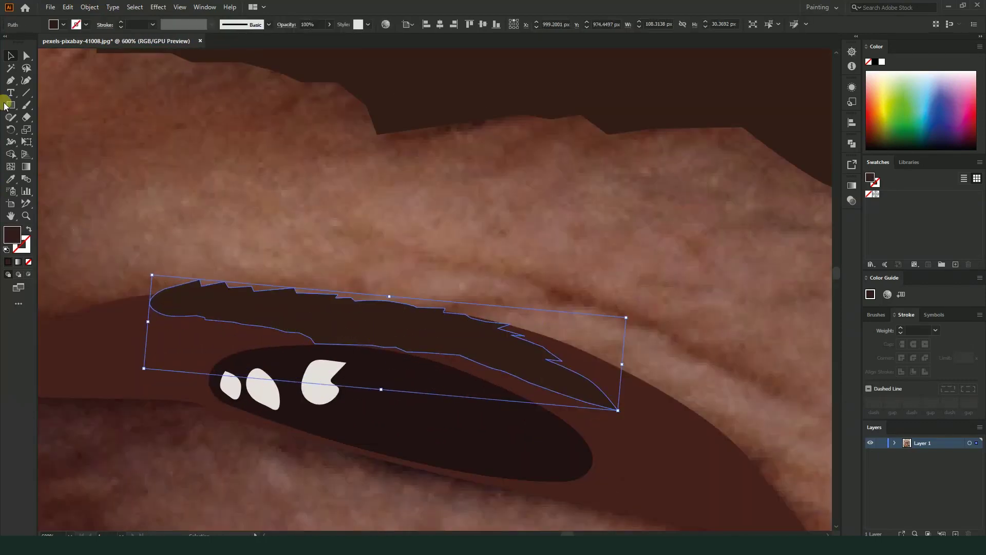
- Drag the shape's left anchor down into a hooked point toward the eye corner
left_click(24, 56)
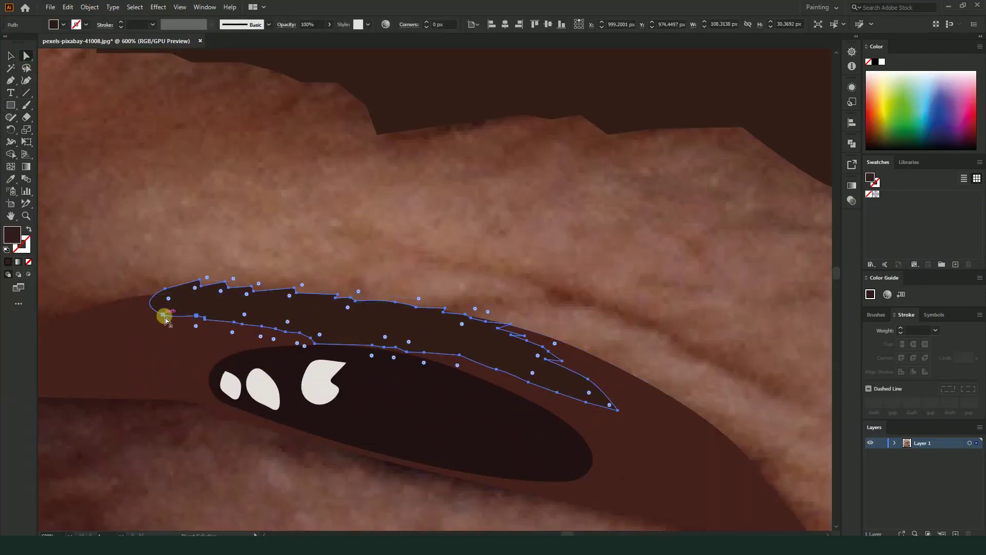
scroll(247, 321, "up", 1)
scroll(264, 327, "up", 1)
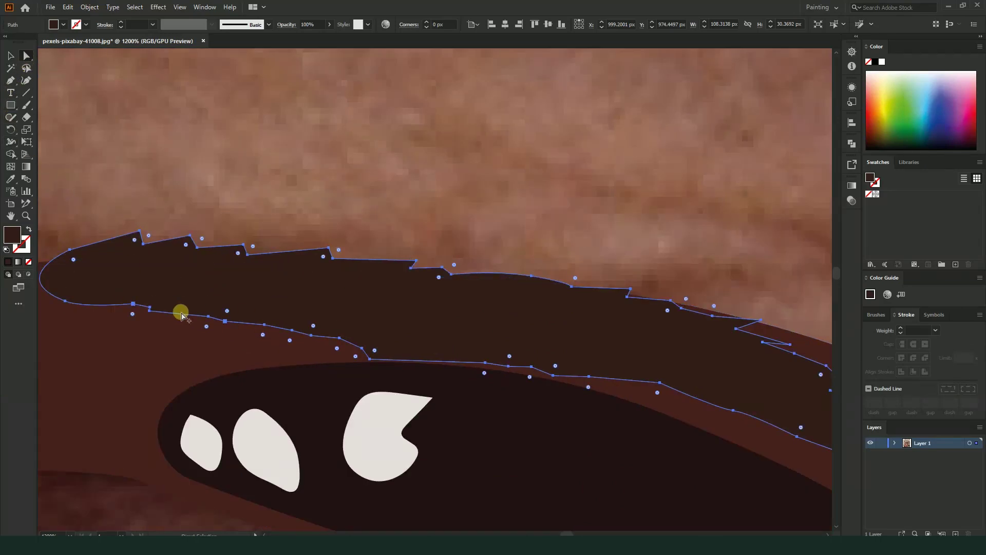
scroll(199, 319, "down", 1)
scroll(268, 330, "down", 1)
scroll(190, 320, "up", 2)
scroll(189, 325, "up", 2)
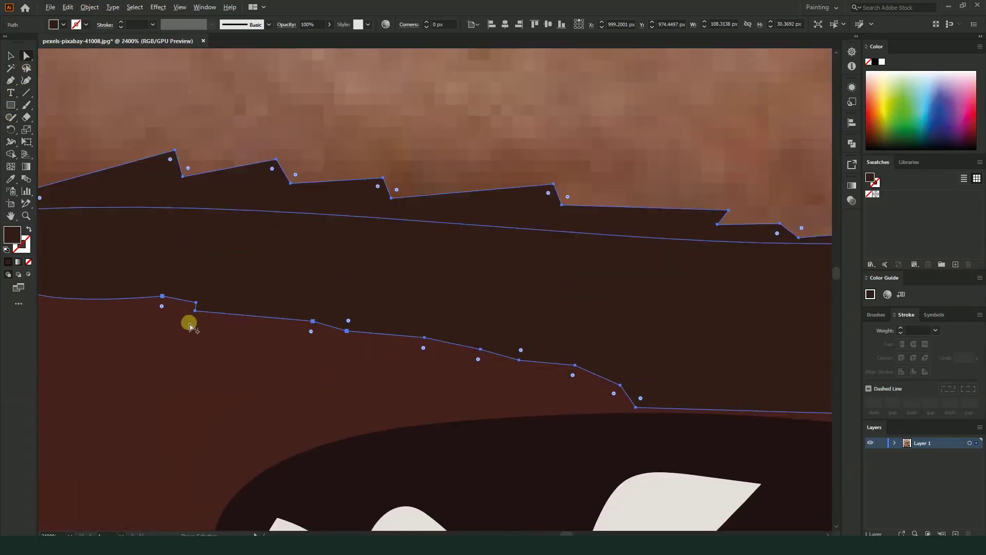
scroll(443, 333, "down", 3)
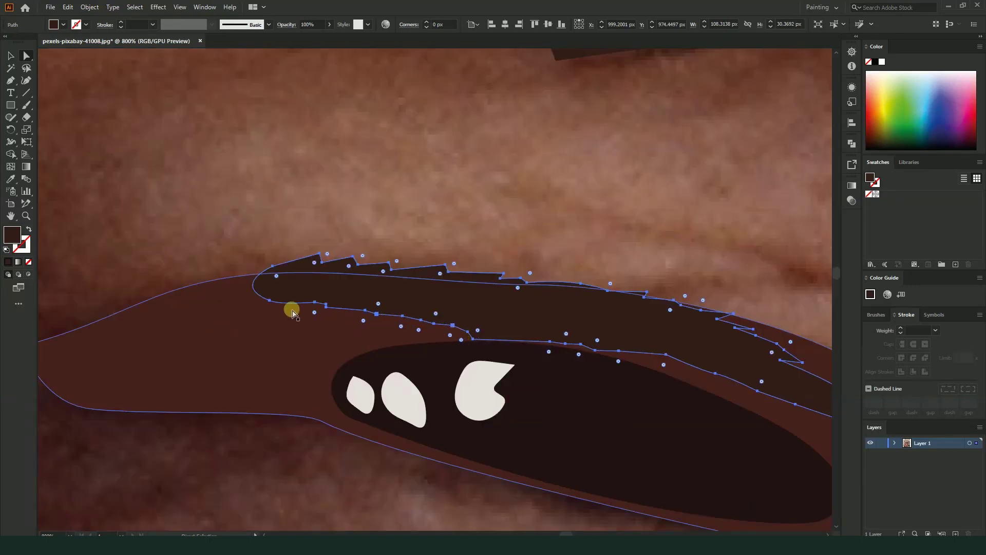
left_click_drag(269, 300, 303, 371)
mouse_move(325, 308)
left_mouse_down()
mouse_move(315, 302)
mouse_move(462, 337)
mouse_move(311, 288)
left_mouse_up()
left_click(26, 68)
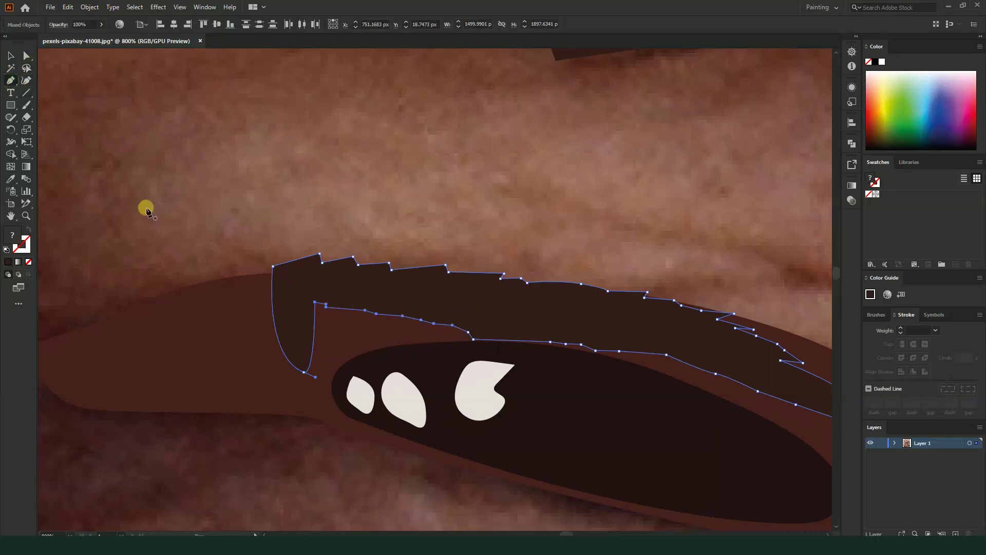
- Delete the extra anchors along the left part of the shape's lower edge
mouse_move(11, 81)
left_mouse_down()
mouse_move(52, 107)
mouse_move(51, 117)
left_mouse_up()
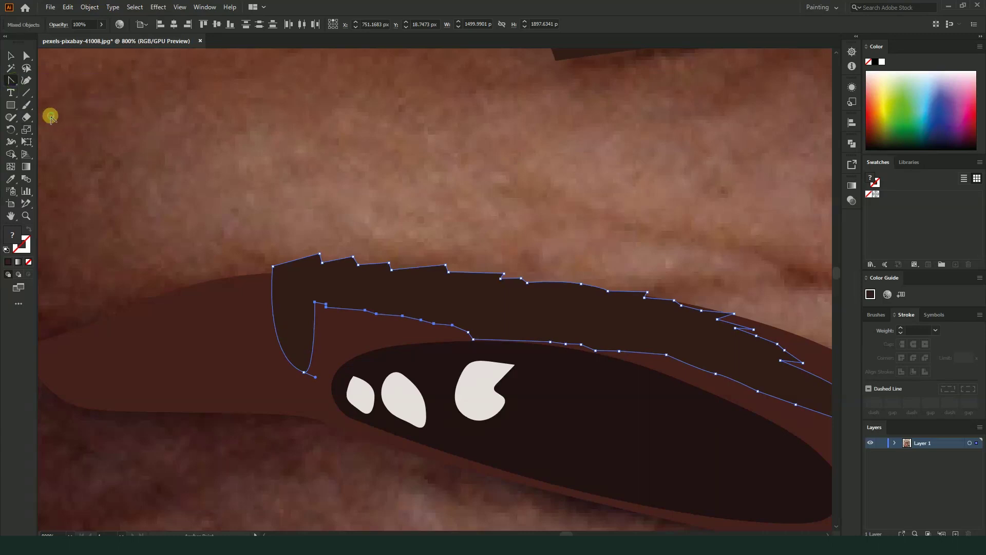
left_click_drag(11, 82, 49, 103)
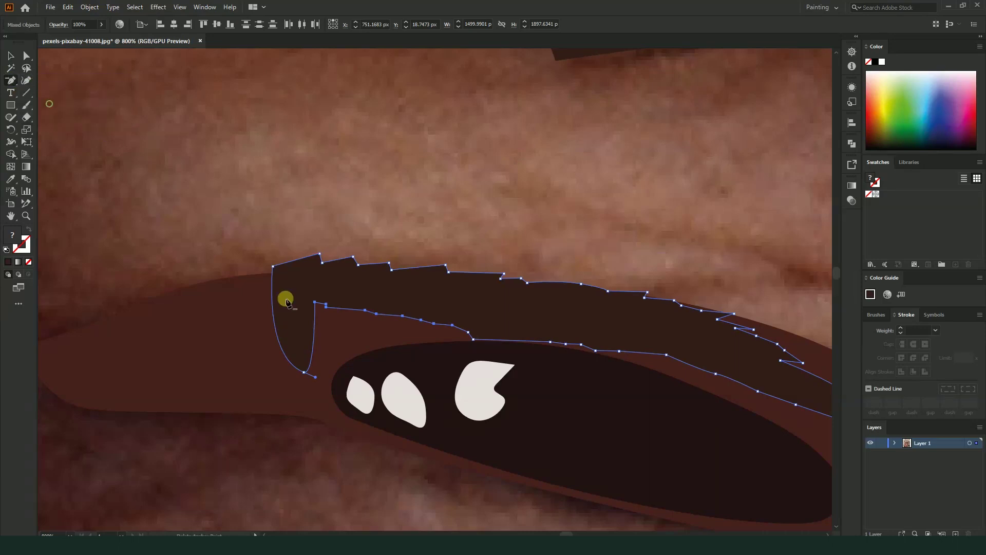
left_click(315, 303)
left_click(326, 307)
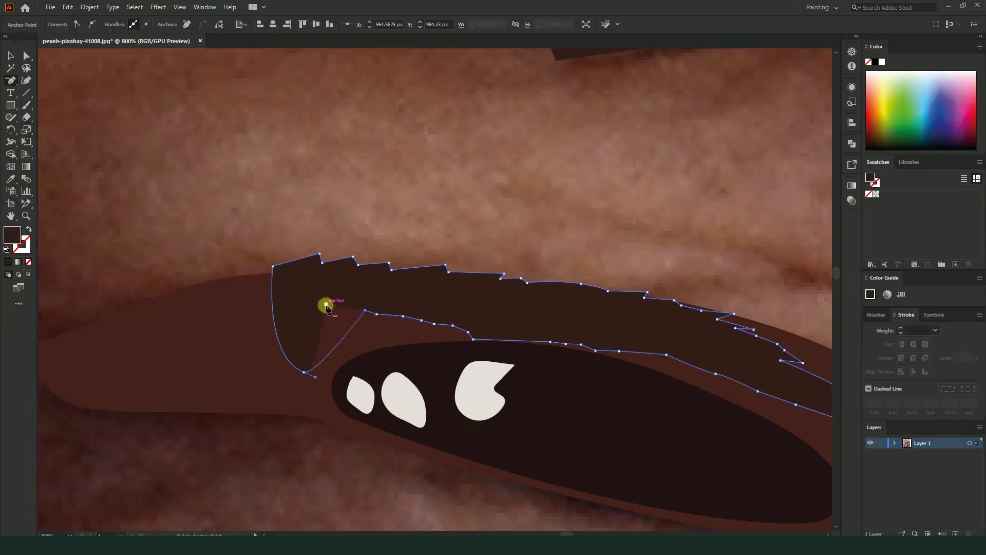
left_click(365, 310)
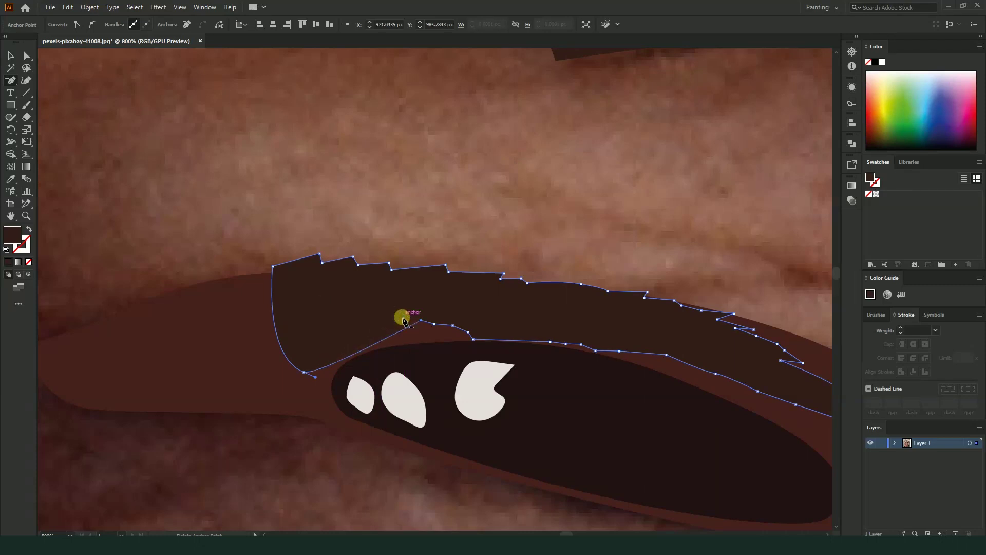
left_click(424, 322)
left_click(572, 292)
- Remove the remaining lower-edge anchors toward the shape's end, leaving a smooth diagonal
left_click(421, 319)
left_click(452, 325)
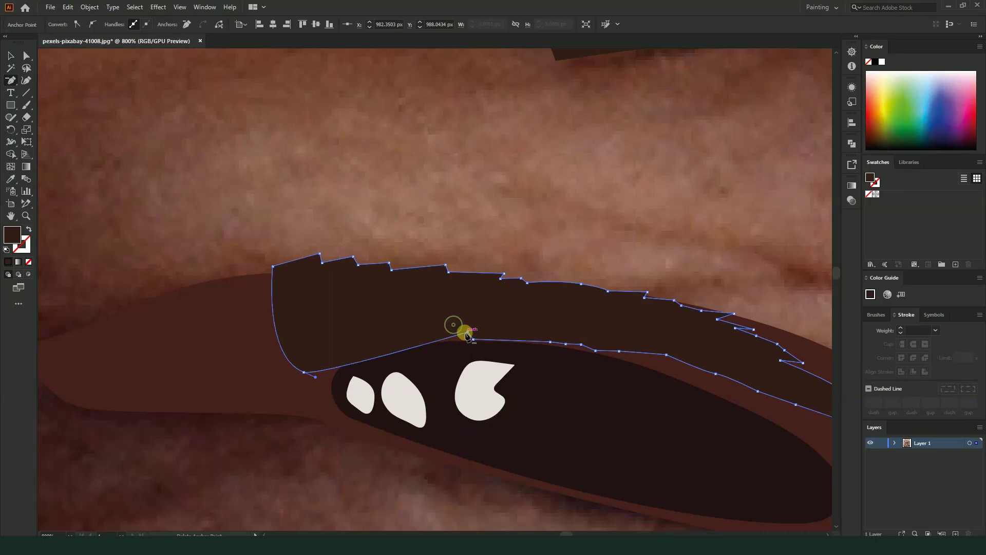
left_click(466, 334)
left_click(580, 295)
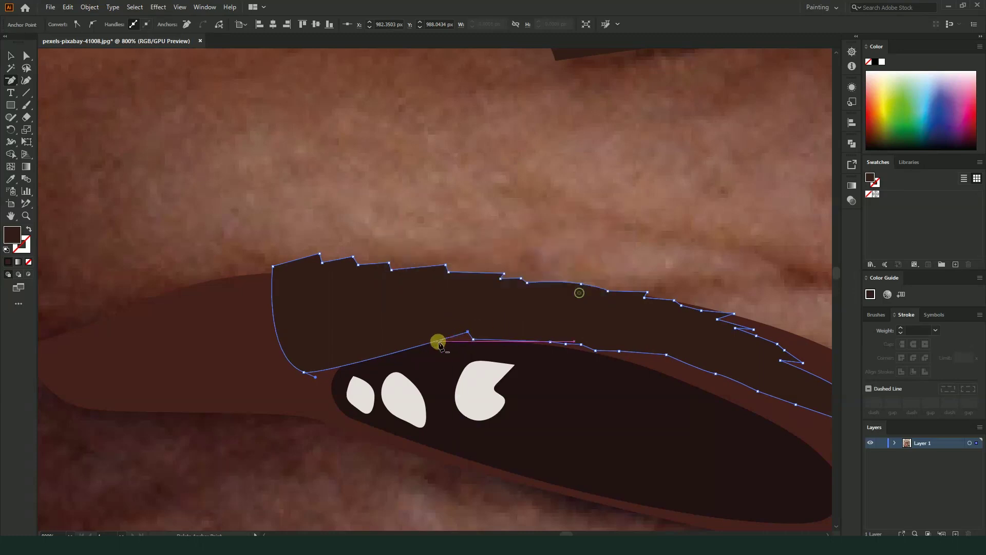
left_click(467, 332)
left_click(571, 290)
key("v")
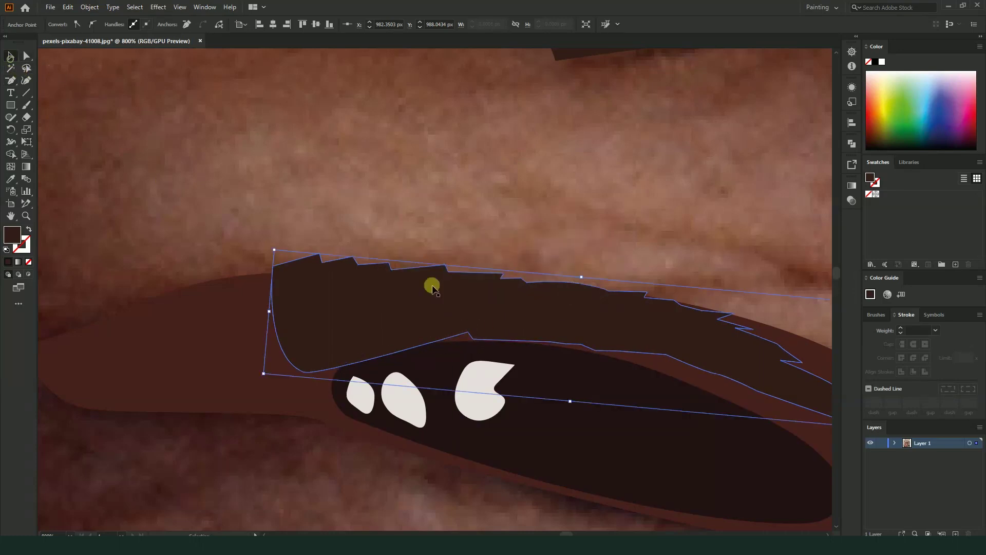
key("ctrl+minus")
key("ctrl+minus")
key("ctrl+minus")
key("ctrl+minus")
left_click(711, 411)
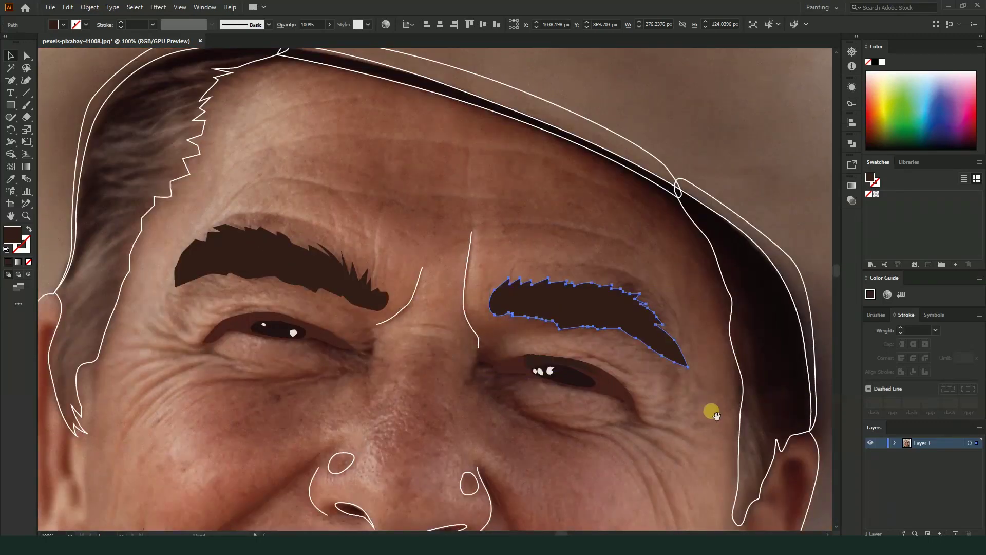
- Rotate the eyelid shape slightly and nudge it onto the top of the right eye
scroll(744, 349, "down", 3)
scroll(745, 349, "right", 3)
left_click(762, 354)
key("ctrl+0")
scroll(409, 213, "up", 5)
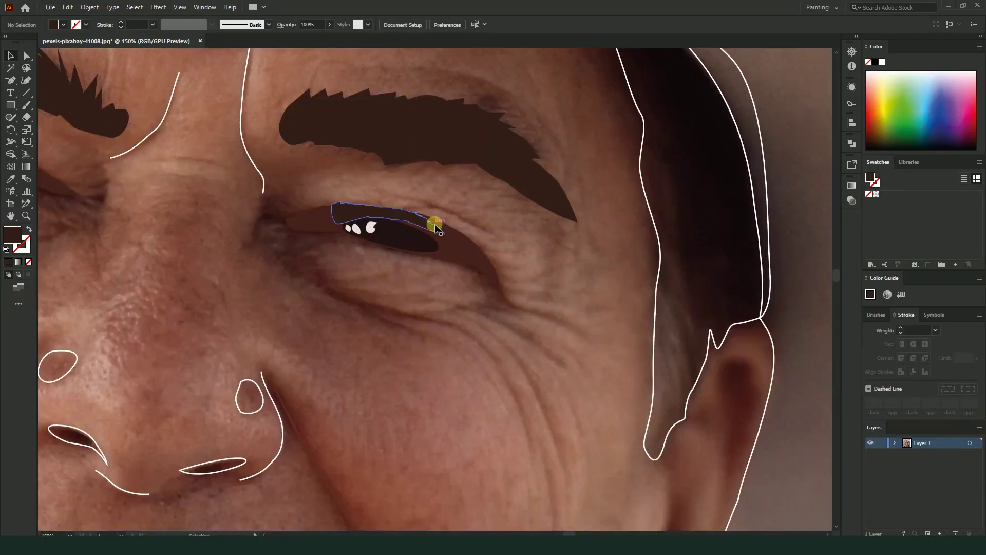
left_click(458, 257)
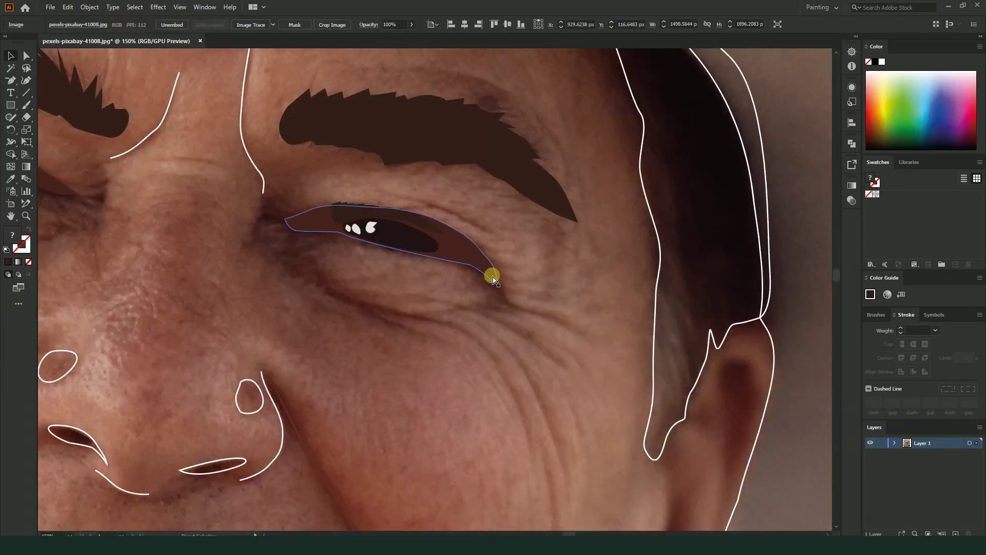
scroll(488, 276, "up", 3)
scroll(398, 198, "up", 1)
left_click(443, 256)
left_click_drag(532, 230, 531, 244)
left_click_drag(452, 269, 456, 272)
- Deselect and pan around to review the whole portrait with the new eyelid
scroll(457, 267, "down", 7)
left_click(729, 311)
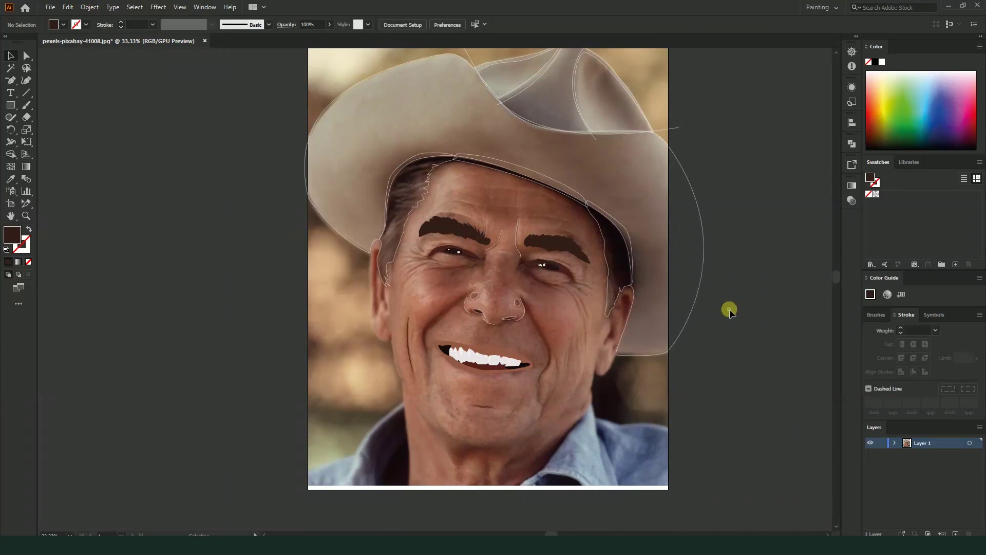
scroll(540, 242, "up", 2)
scroll(557, 284, "up", 2)
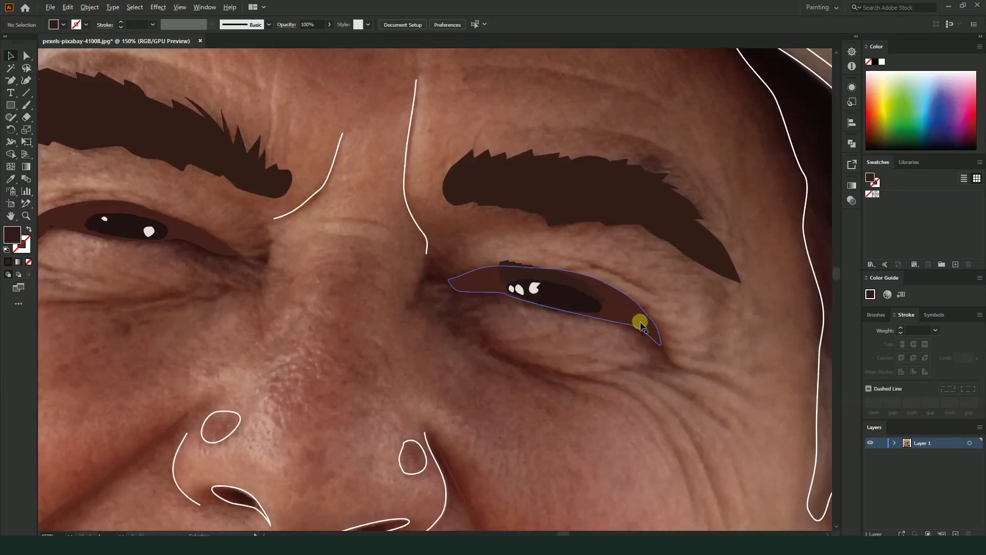
scroll(507, 253, "down", 1)
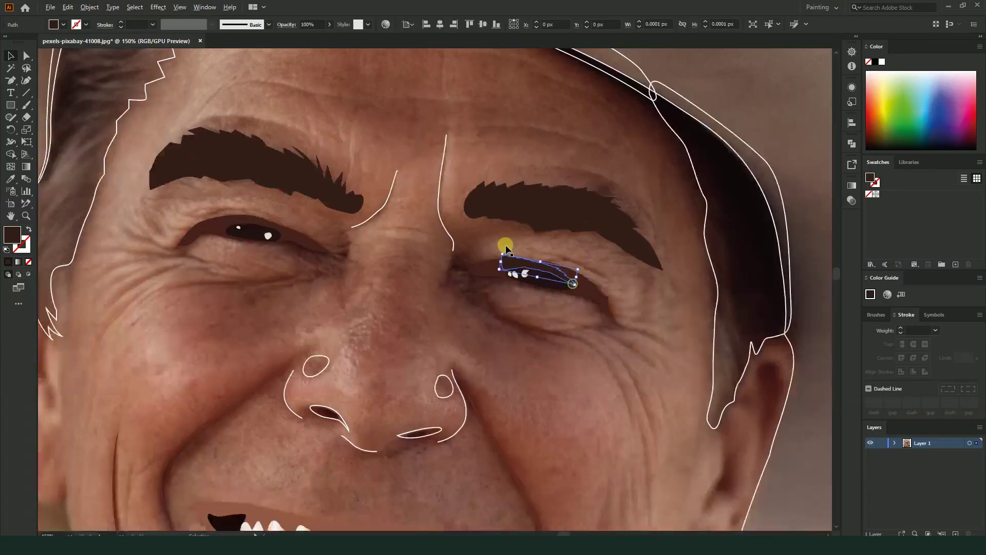
scroll(507, 238, "down", 2)
scroll(405, 221, "down", 2)
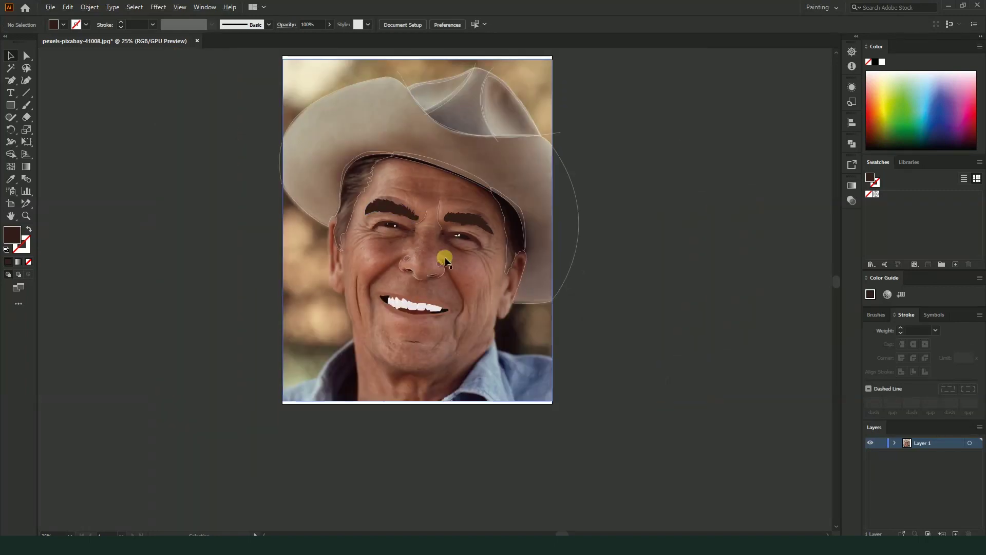
scroll(430, 303, "up", 2)
left_click_drag(624, 260, 592, 362)
scroll(524, 268, "down", 2)
scroll(423, 254, "up", 1)
- Select the hat outline and try a brown Eyedropper fill from the photo, then undo it
left_click(369, 73)
left_click_drag(426, 138, 385, 194)
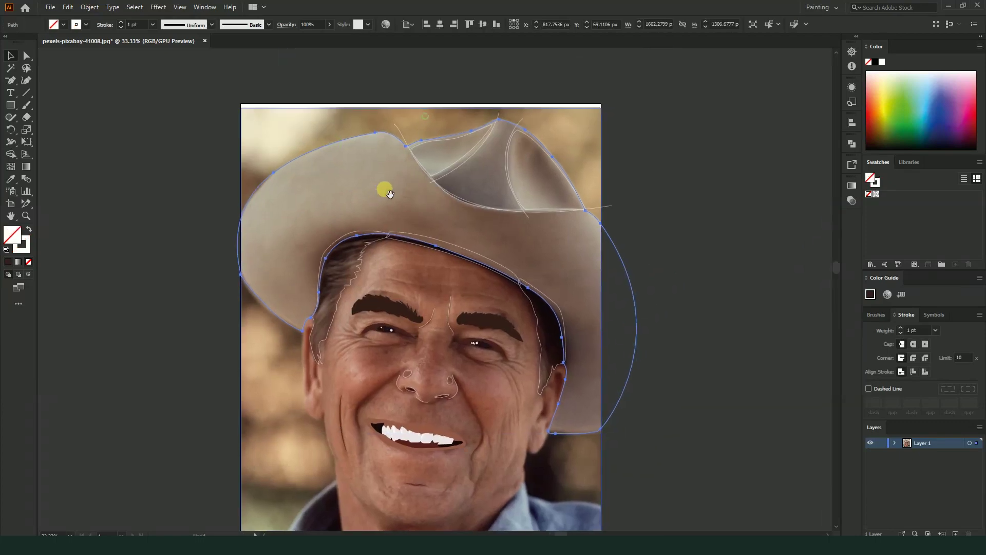
scroll(479, 170, "up", 2)
left_click(10, 178)
left_click(286, 252)
scroll(286, 252, "down", 1)
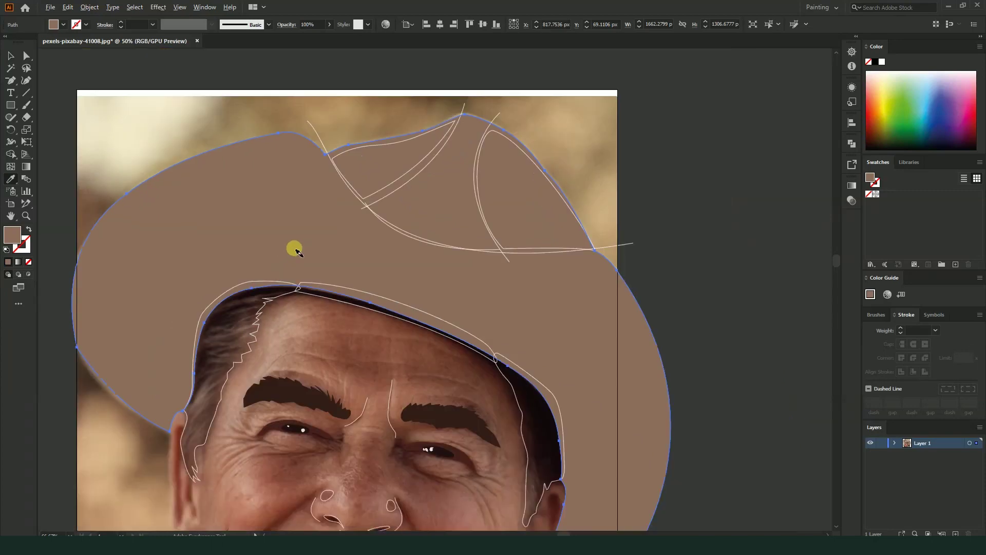
scroll(298, 251, "down", 2)
scroll(297, 251, "up", 1)
key("ctrl+z")
key("ctrl+shift+z")
key("ctrl+z")
- Sample the photo's tan hat colour and swap it from fill to stroke
left_click(278, 213)
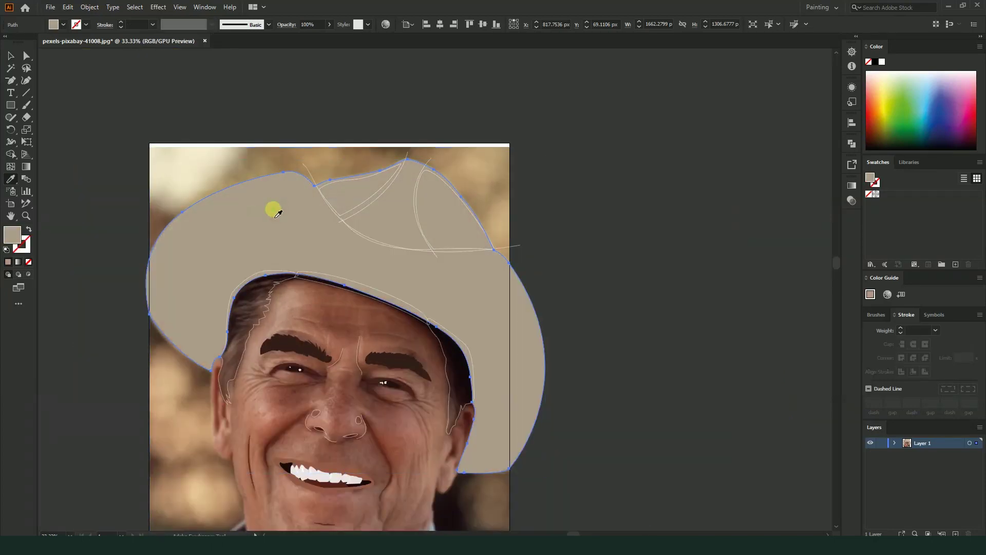
key("ctrl+z")
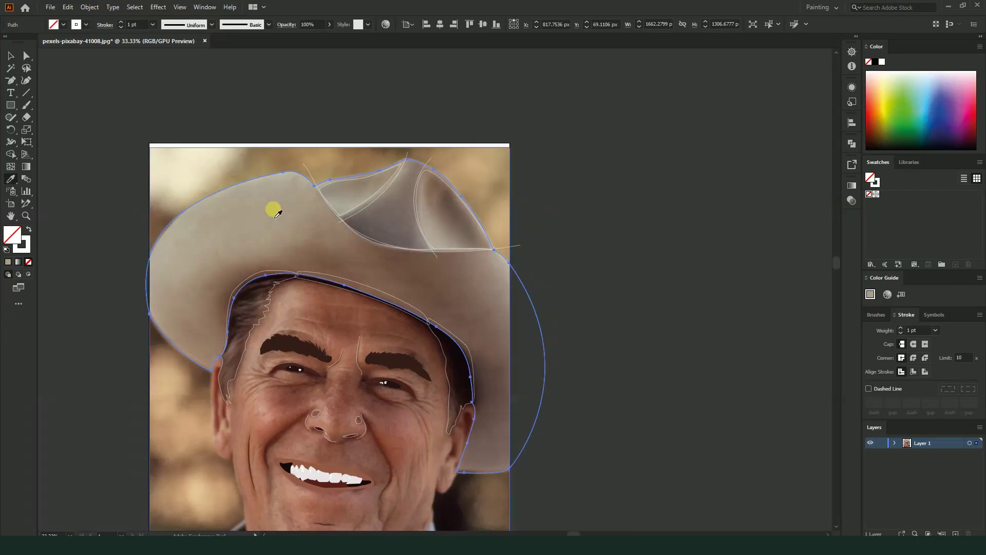
scroll(295, 251, "up", 1)
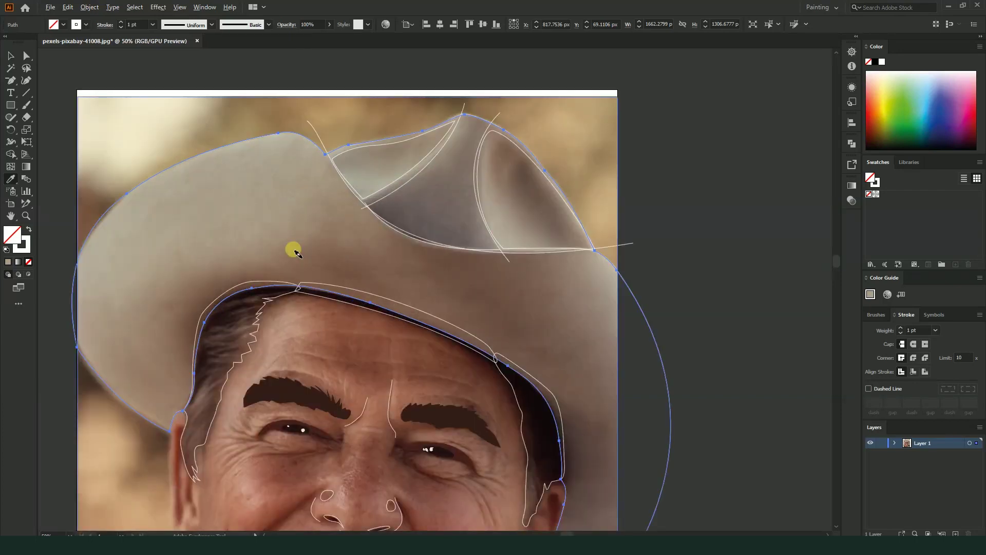
left_click(242, 210)
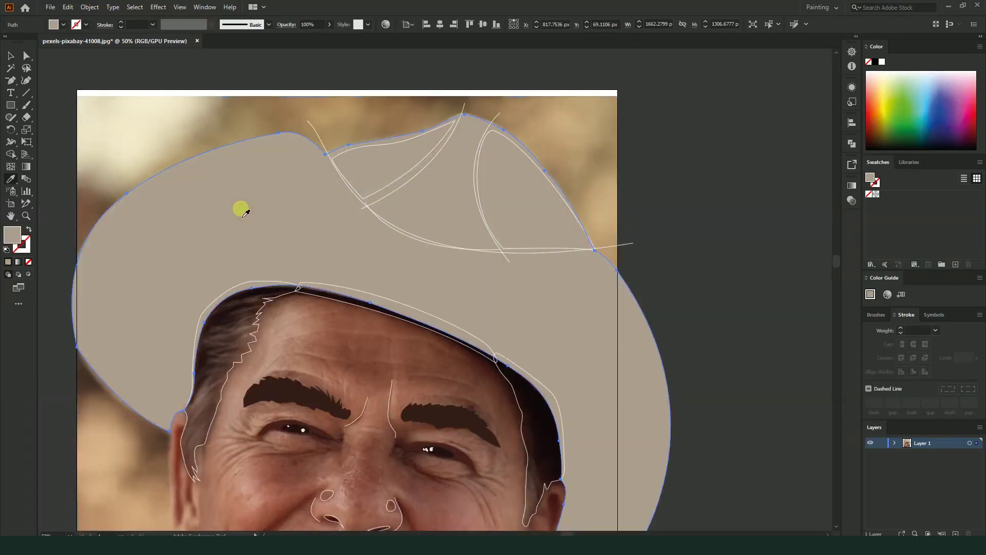
key("ctrl+z")
left_click(303, 197)
key("v")
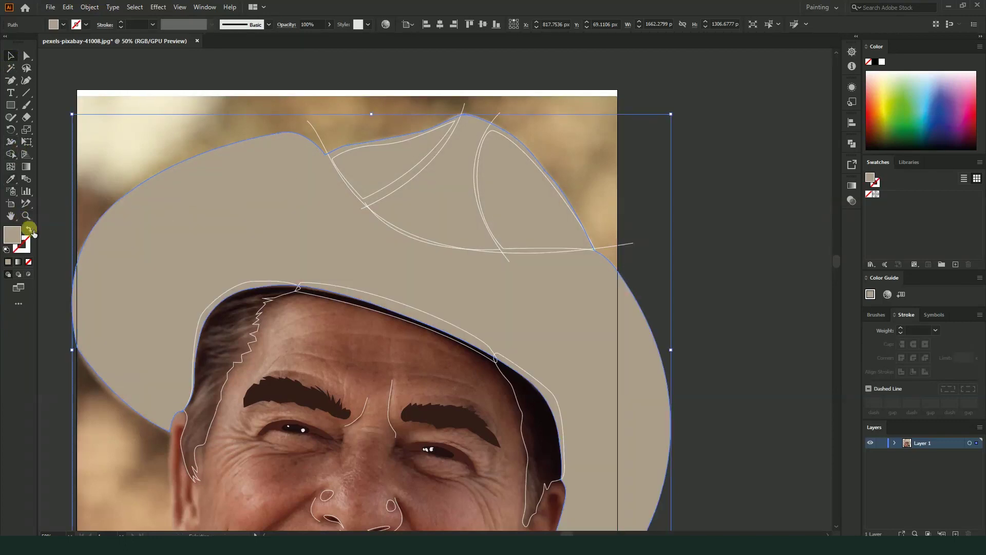
left_click(29, 229)
scroll(187, 258, "up", 2)
left_click(11, 80)
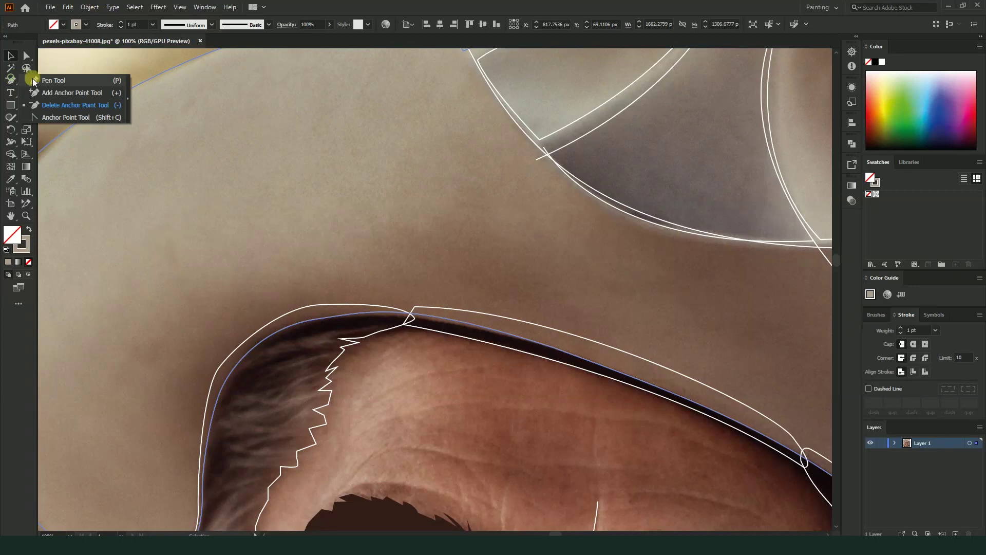
- Draw a closed curved Pen path around the hair at the left temple below the brim
scroll(205, 308, "down", 2)
scroll(205, 380, "up", 1)
left_click(214, 373)
left_click_drag(202, 261, 242, 236)
mouse_move(316, 224)
left_mouse_down()
mouse_move(354, 248)
mouse_move(295, 193)
mouse_move(310, 174)
mouse_move(189, 233)
mouse_move(196, 224)
left_mouse_up()
key("ctrl+equal")
key("ctrl+equal")
key("ctrl+equal")
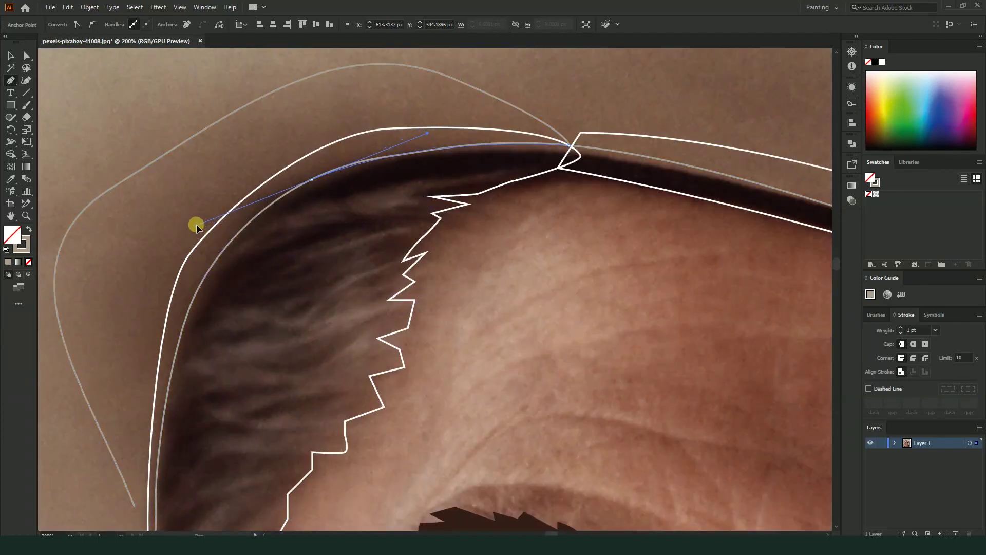
left_click_drag(286, 191, 238, 249)
key("ctrl+minus")
key("ctrl+minus")
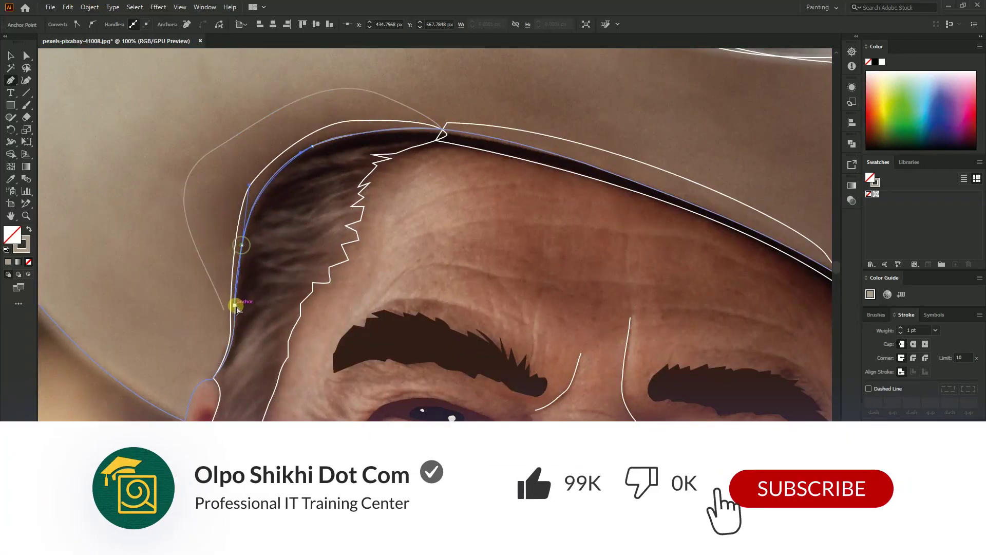
mouse_move(235, 306)
left_mouse_down()
mouse_move(236, 322)
mouse_move(220, 290)
left_mouse_up()
- Select the finished hairline outline with the Selection tool
scroll(221, 306, "down", 2)
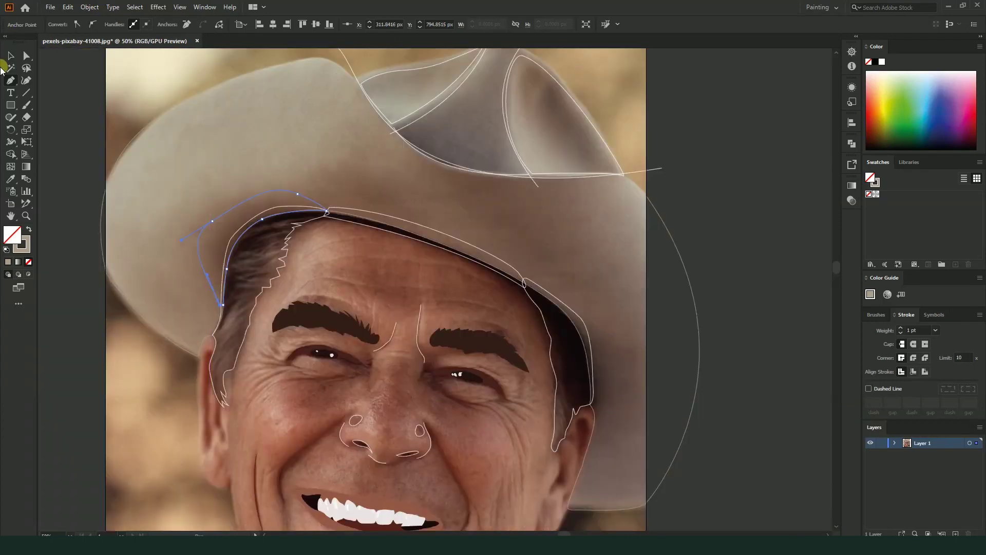
left_click(9, 57)
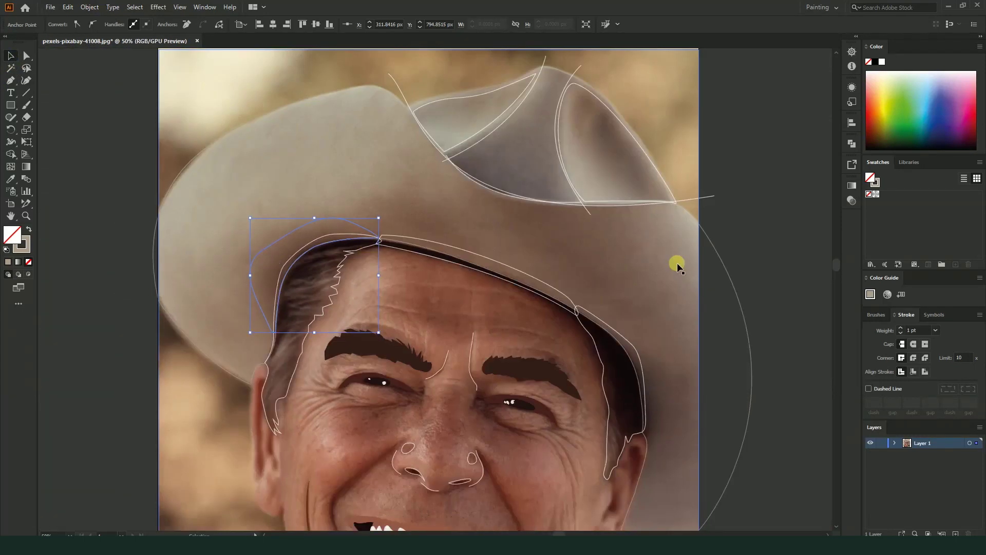
left_click(733, 270)
left_click(236, 91)
scroll(298, 152, "down", 1)
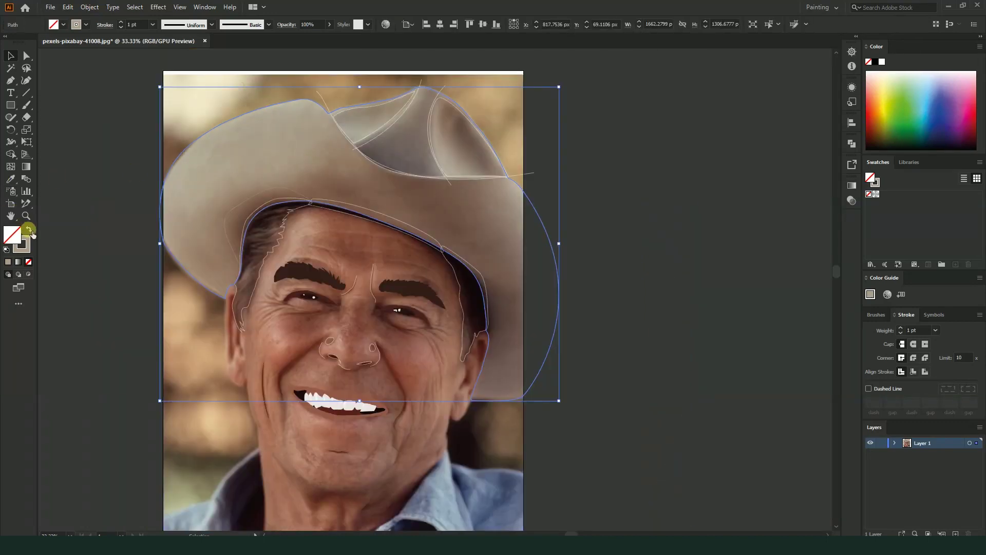
left_click(218, 219)
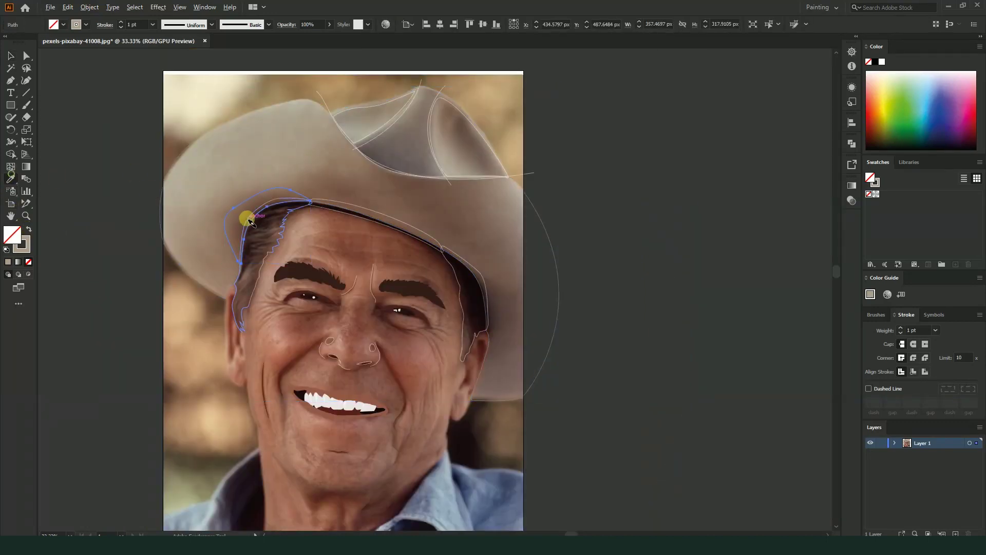
- Give the hairline outline a brown stroke sampled from the photo's hair
scroll(248, 220, "up", 1)
left_click(235, 204)
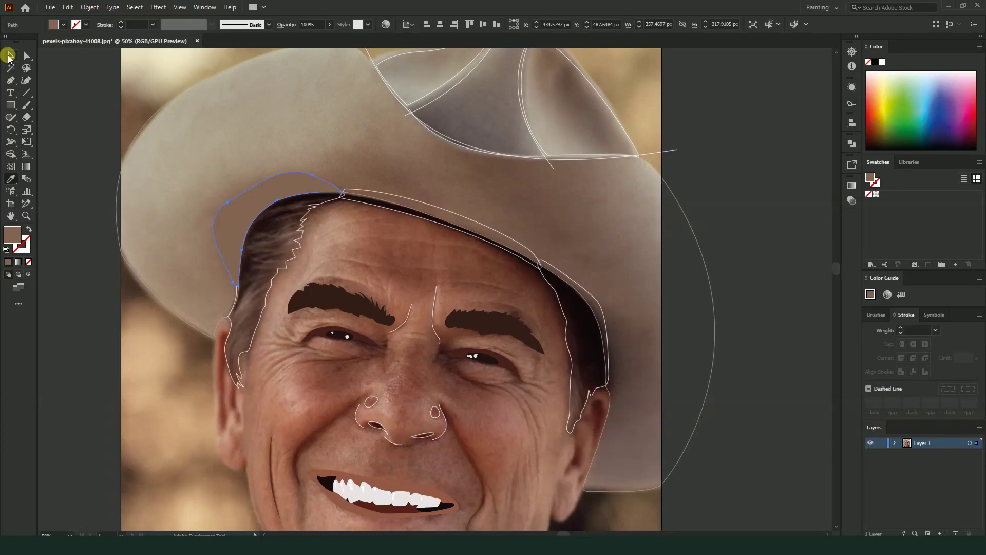
left_click(29, 231)
left_click_drag(374, 272, 381, 356)
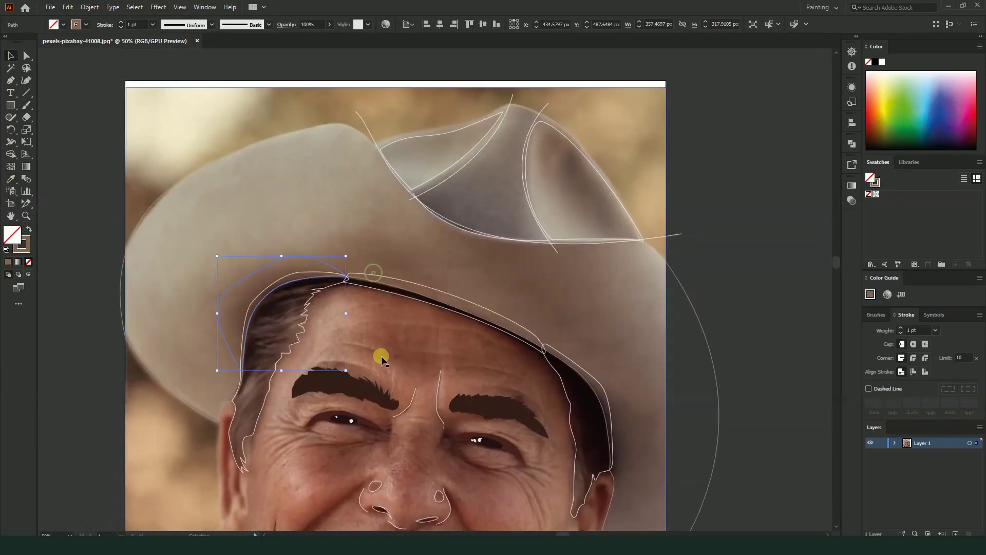
scroll(493, 198, "up", 2)
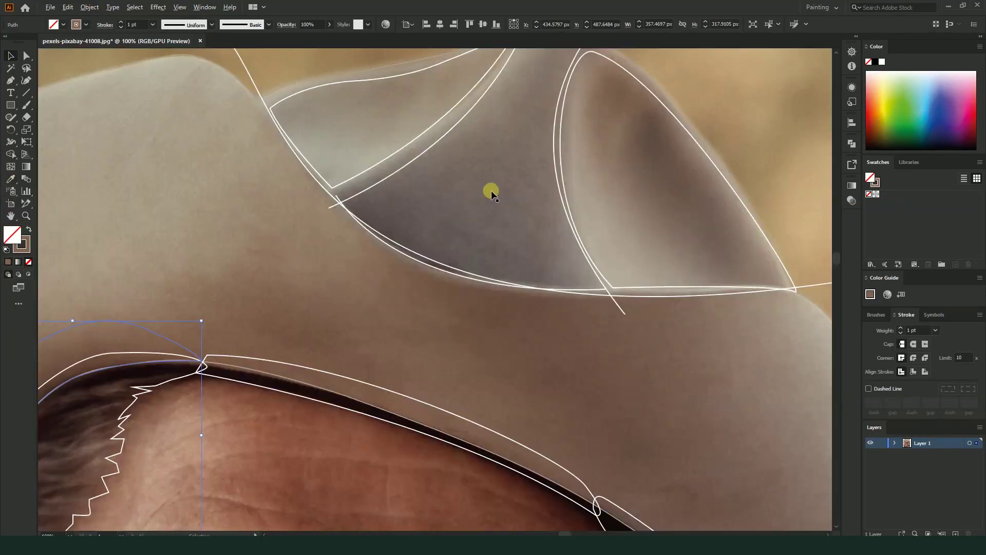
scroll(480, 180, "down", 1)
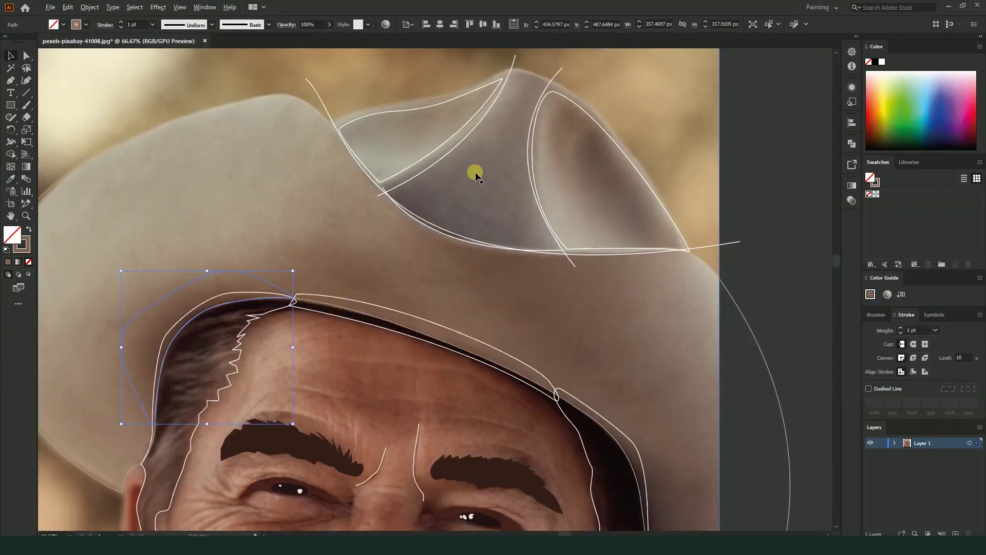
- Select the crown crease and outer hat outlines and split them with Pathfinder > Divide
left_click(684, 252)
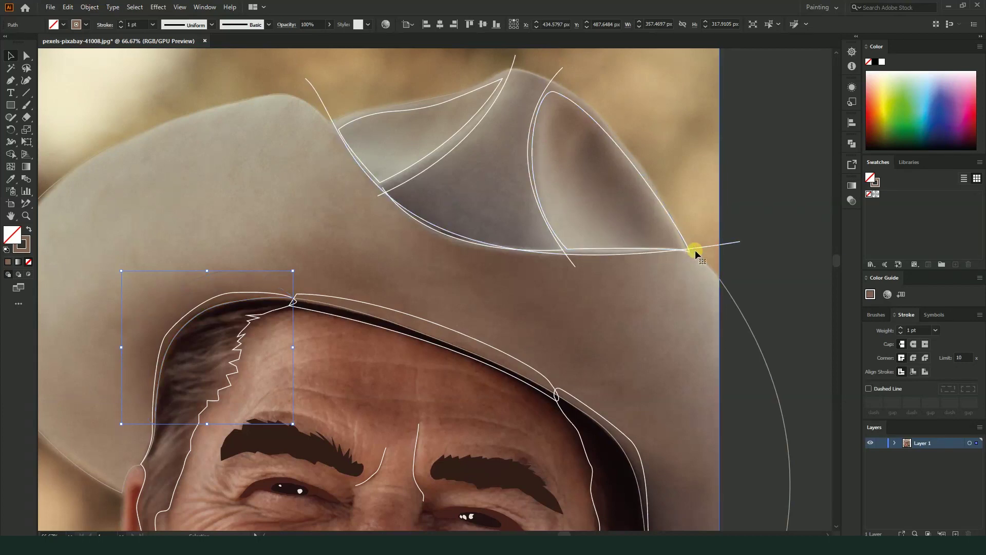
left_click(728, 293, "shift")
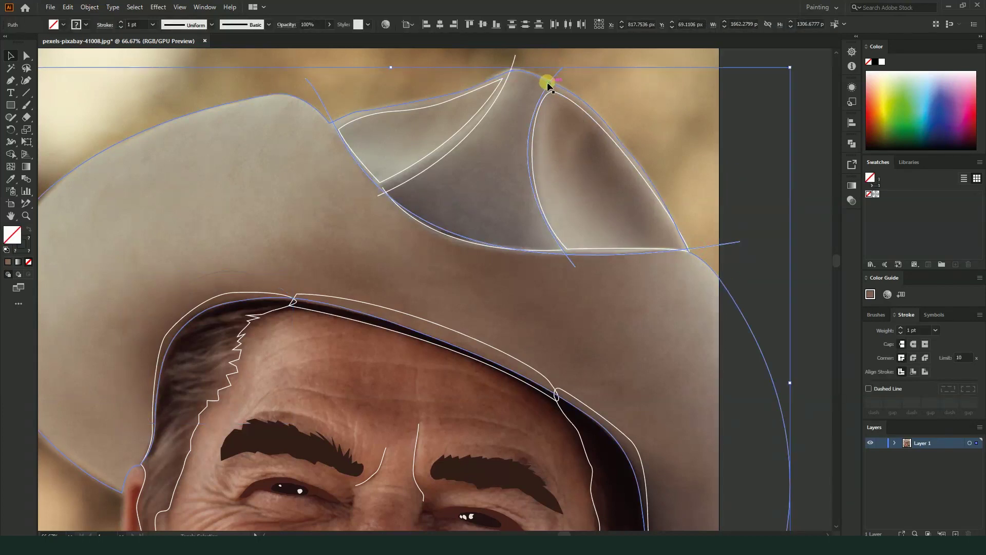
scroll(584, 134, "down", 3)
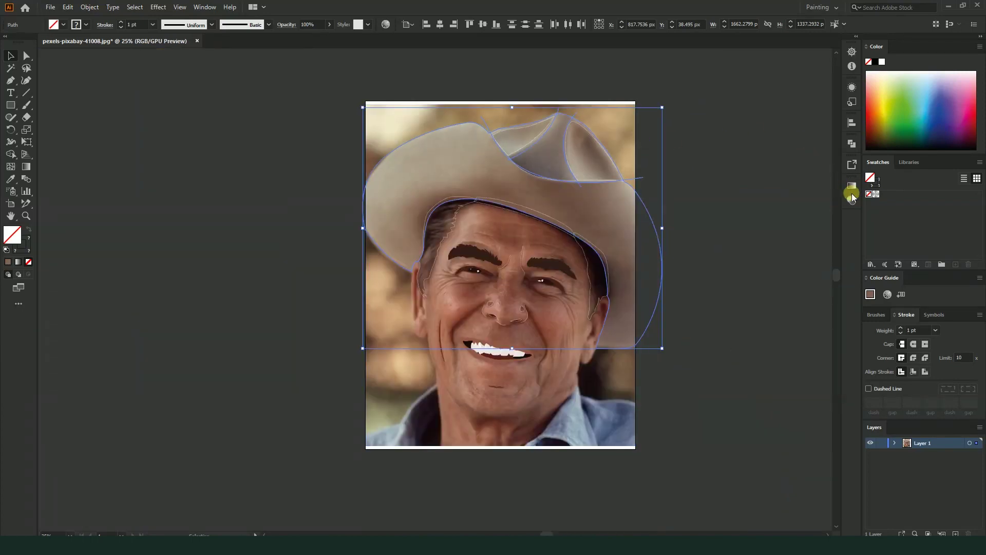
left_click(851, 145)
left_click(742, 193)
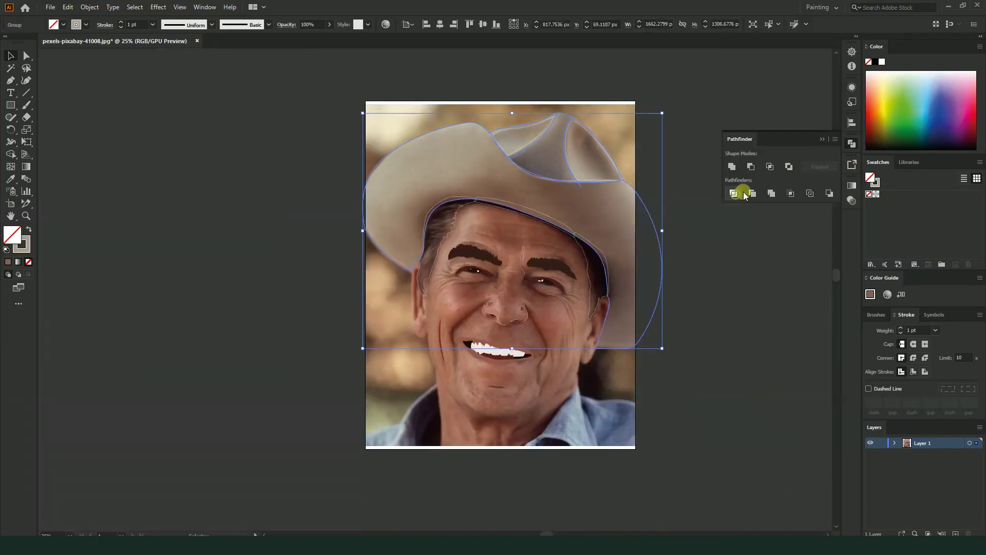
left_click(823, 140)
right_click(461, 145)
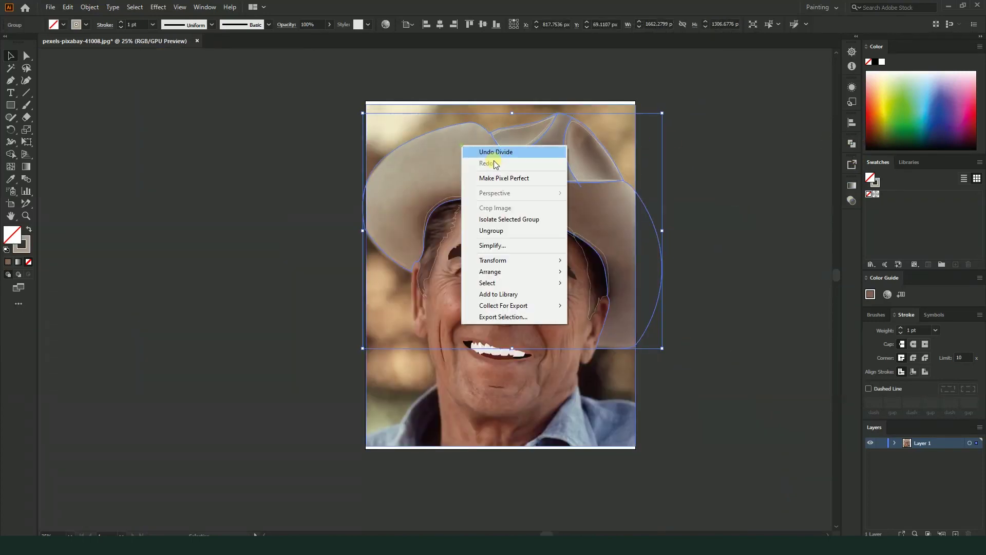
- Ungroup the divided hat pieces and pick out the crown pieces, undoing an accidental move
left_click(496, 232)
left_click(729, 152)
scroll(570, 115, "up", 3)
left_click(686, 260)
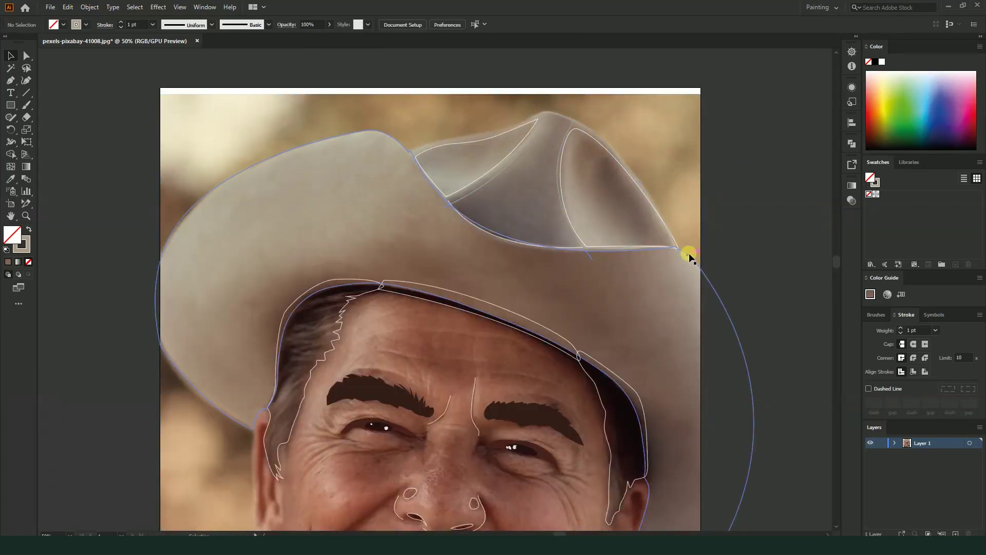
left_click(560, 150)
scroll(560, 150, "up", 2)
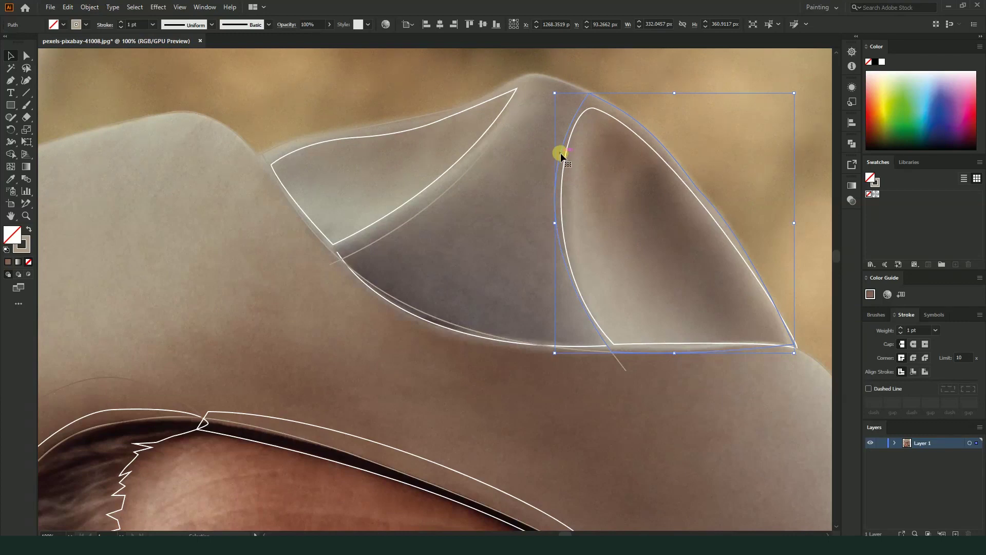
left_click_drag(471, 170, 422, 117)
key("ctrl+z")
left_click_drag(601, 93, 580, 164)
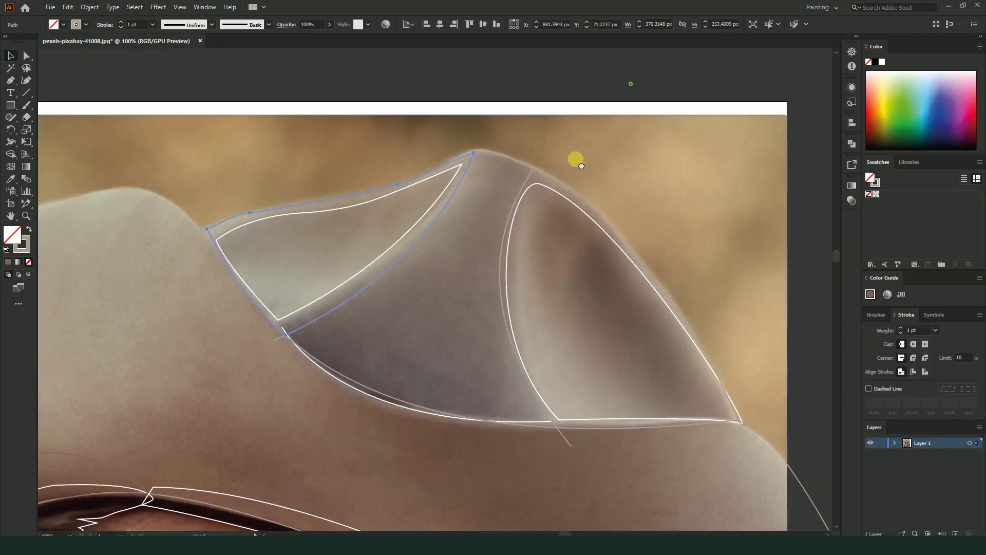
scroll(509, 164, "up", 2)
scroll(494, 162, "down", 2)
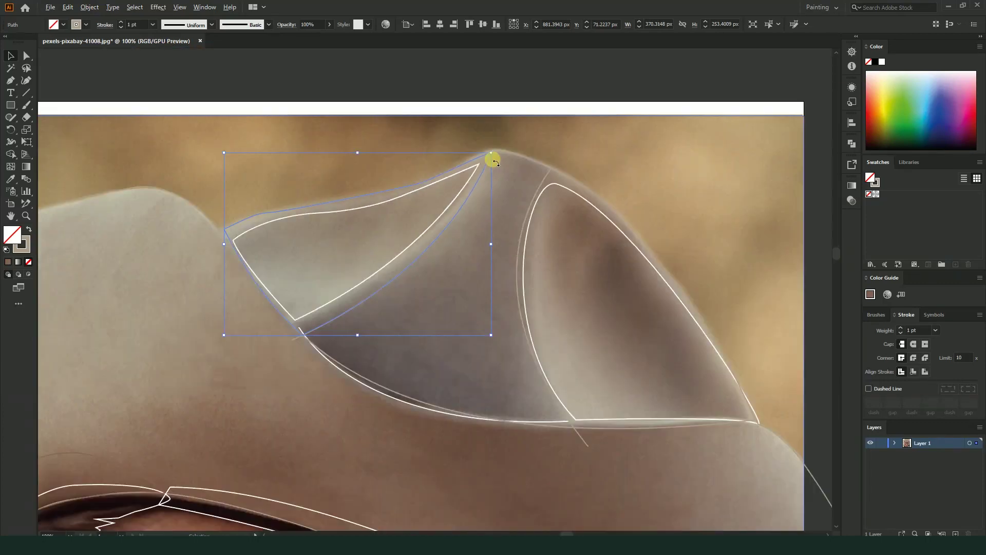
- Give both crown crease pieces a beige stroke sampled from the hat with the Eyedropper
left_click(545, 179, "shift")
scroll(545, 179, "down", 1)
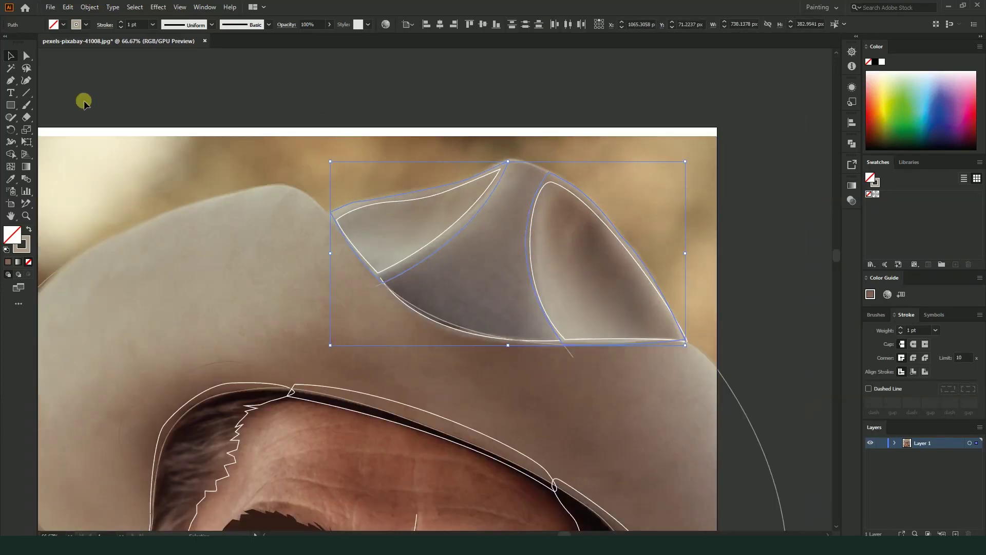
left_click(12, 181)
left_click(384, 214)
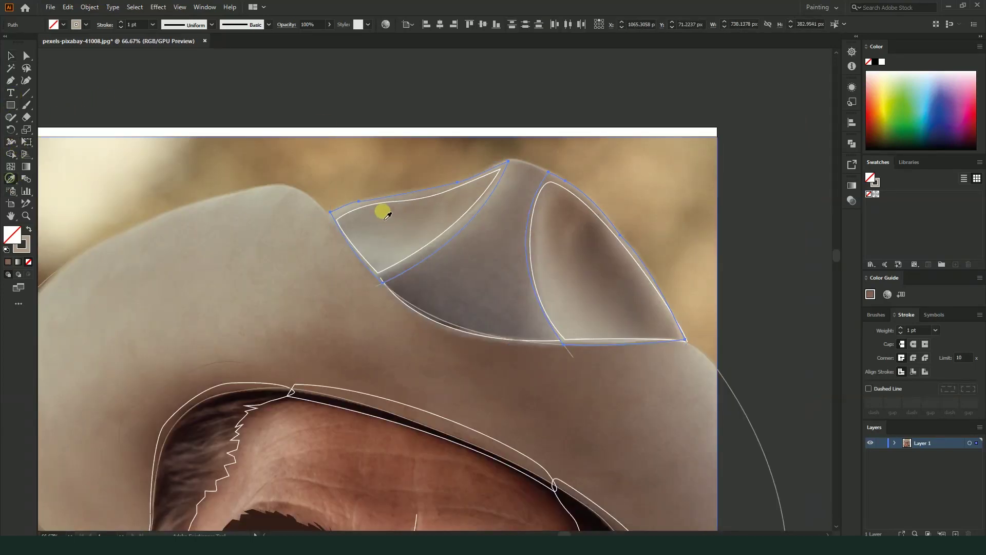
scroll(485, 205, "up", 2)
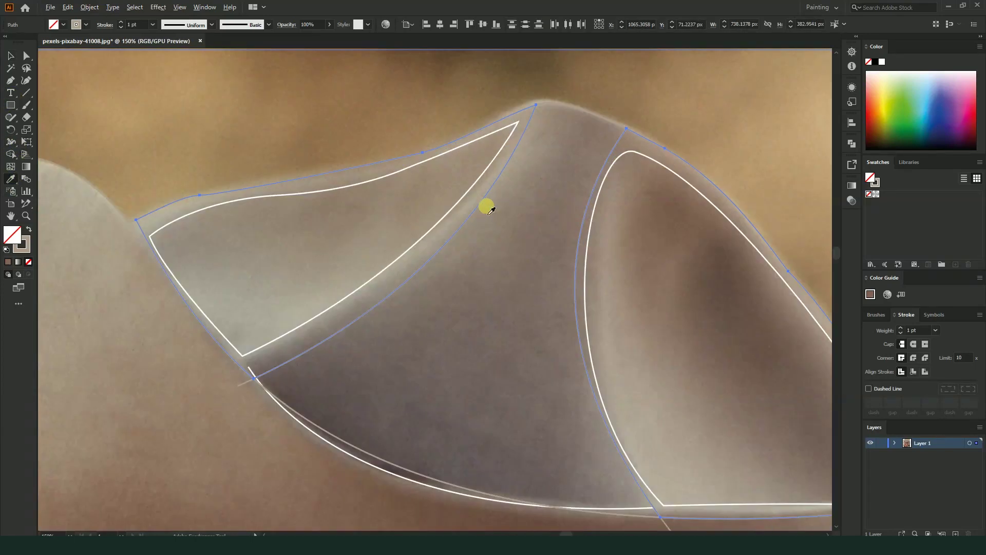
left_click(484, 185)
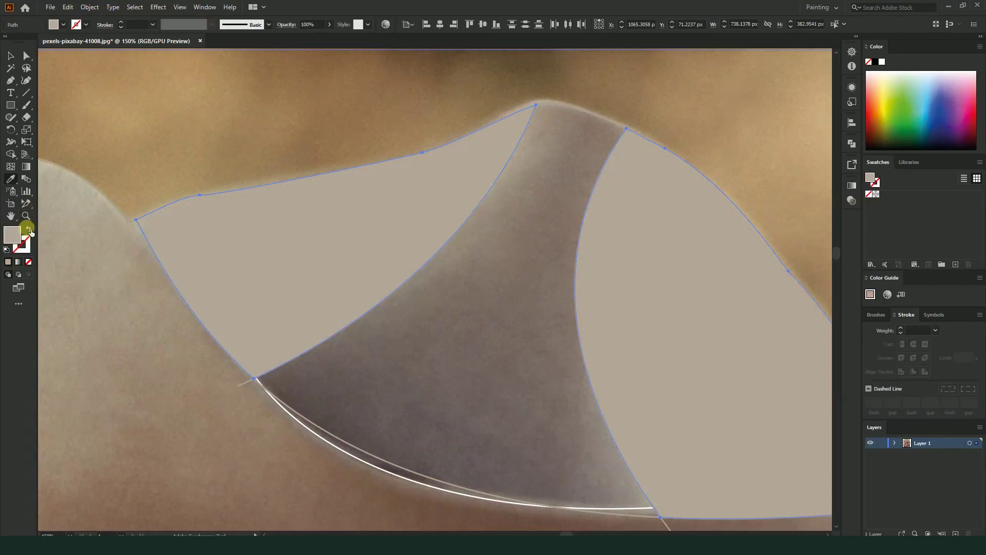
left_click(29, 229)
scroll(249, 223, "down", 1)
left_click(13, 56)
left_click(502, 170)
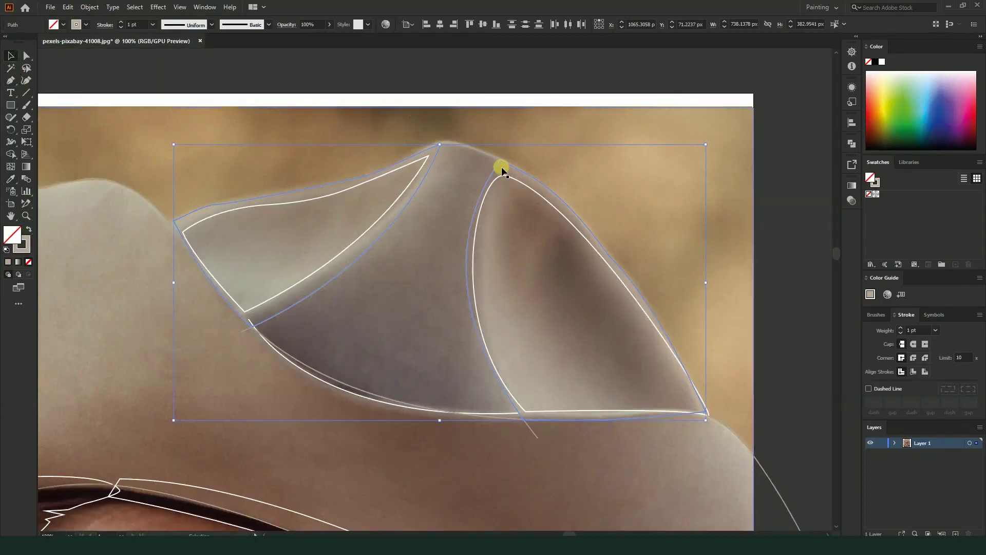
left_click(497, 181)
- Sample a hat colour from the photo onto the two inner crease shapes
left_click(409, 181, "shift")
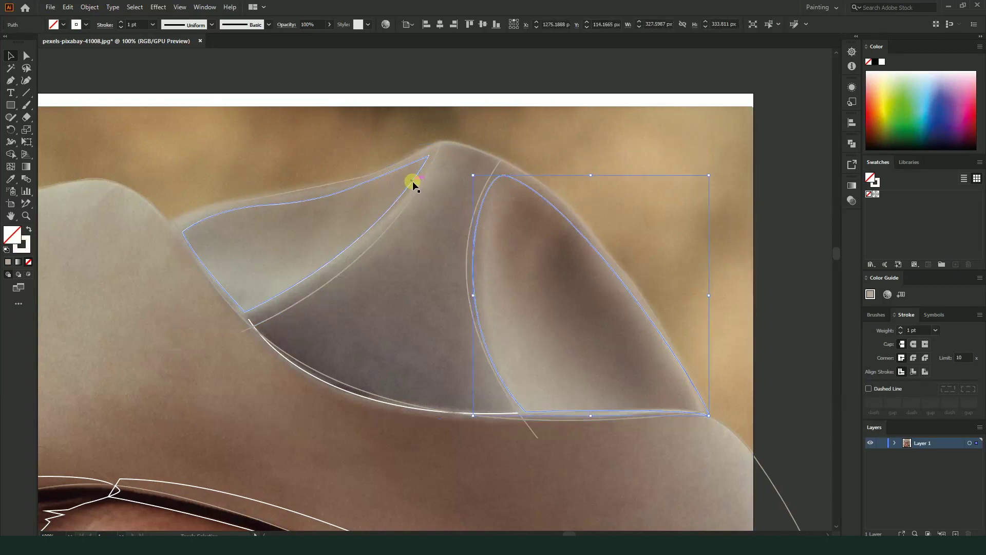
left_click(11, 181)
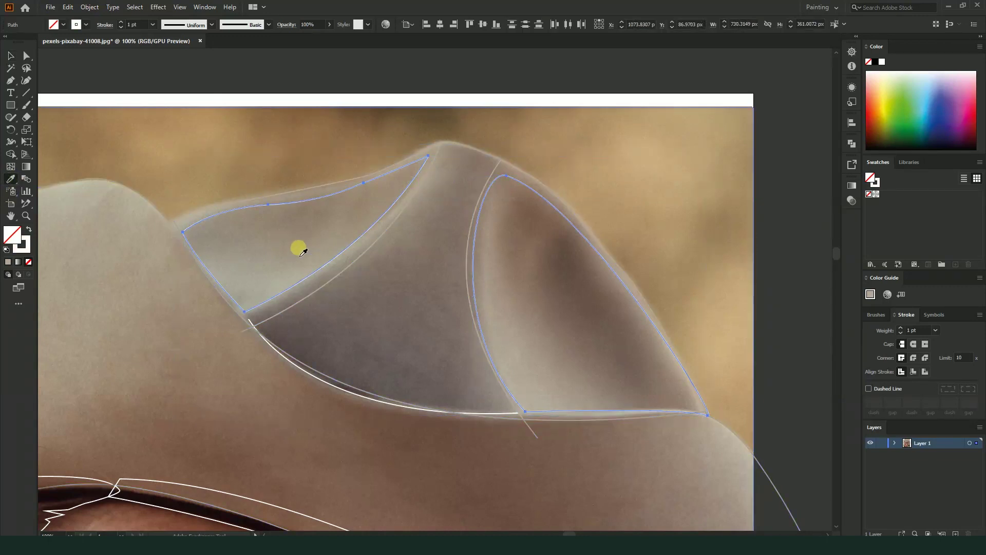
left_click(303, 252)
left_click(402, 264)
key("ctrl+minus")
left_click(10, 56)
key("ctrl+plus")
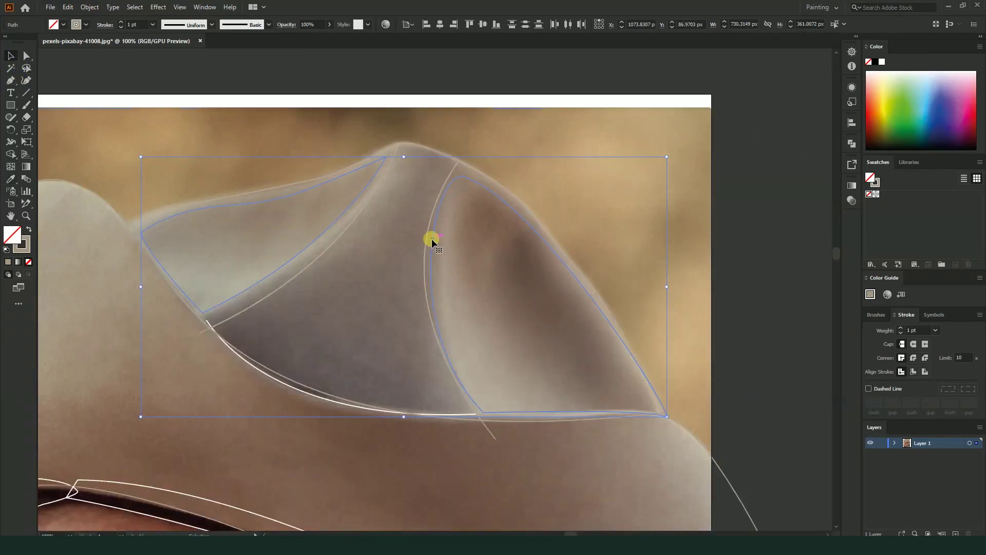
- Fill the central crown piece with the shadow's grey-brown sampled from the photo
left_click(361, 215)
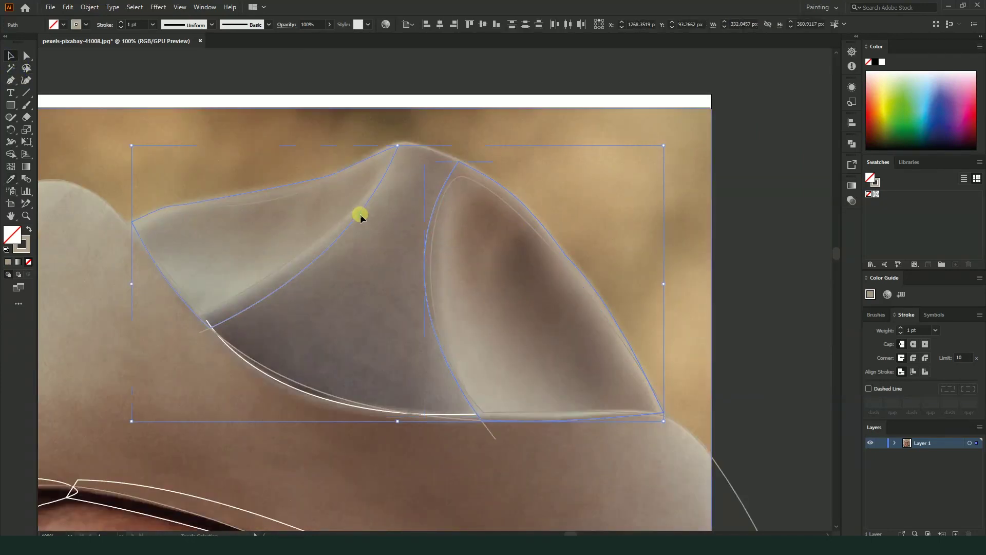
key("ctrl+shift+a")
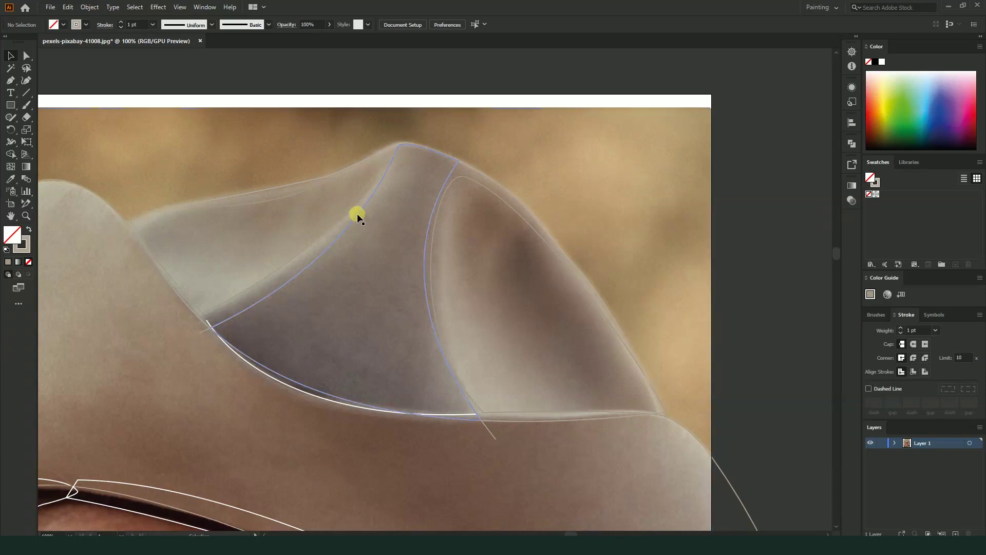
left_click(368, 245)
left_click(11, 184)
left_click(347, 310)
left_click(28, 230)
left_click(29, 229)
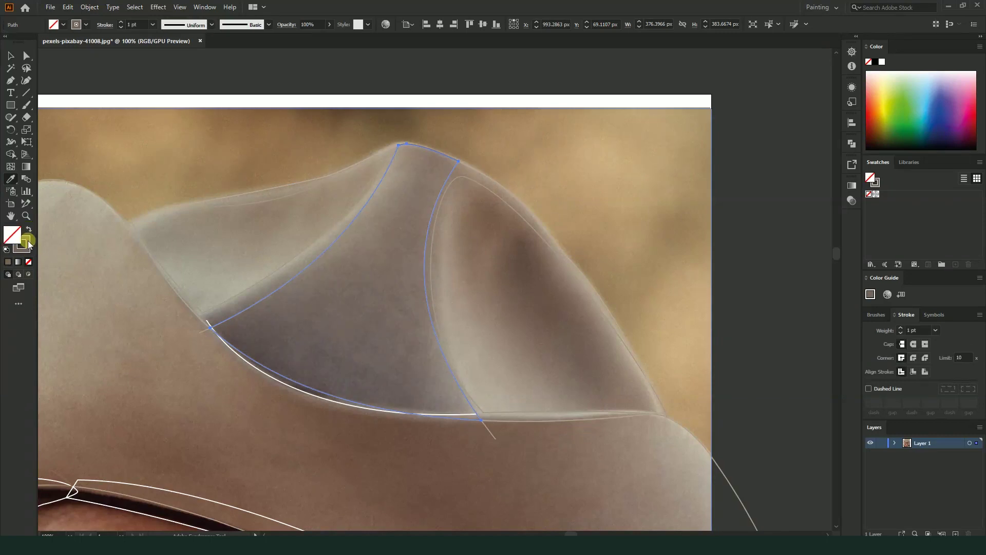
left_click(367, 277)
left_click(11, 56)
- Make the grey-brown the central piece's outline colour, then select the forehead hair outline
scroll(260, 353, "up", 3)
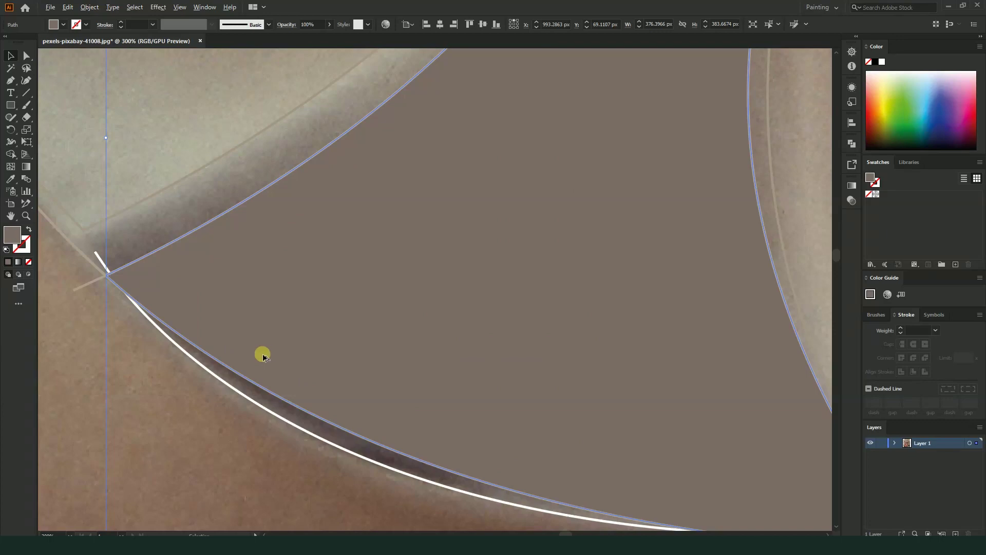
scroll(282, 346, "down", 3)
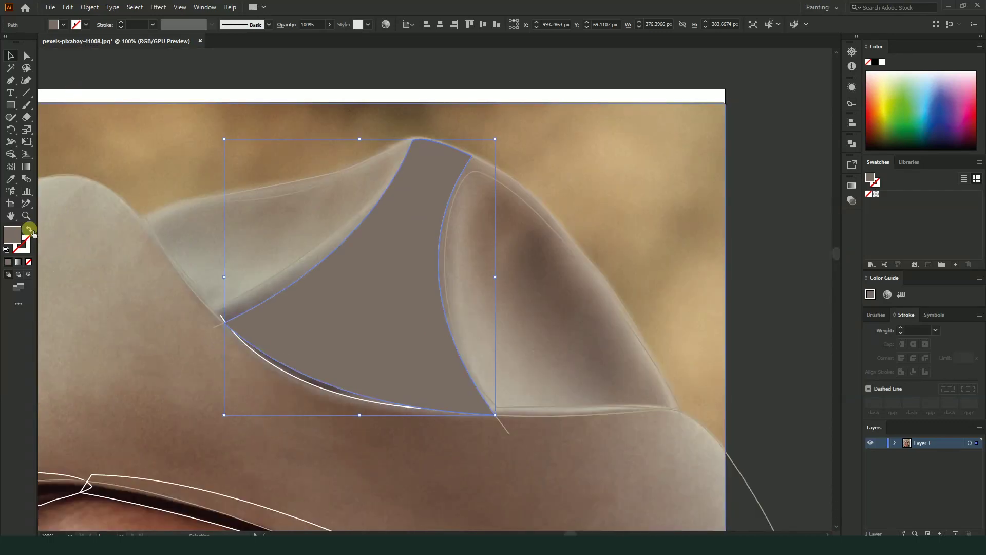
left_click(29, 229)
scroll(403, 308, "down", 2)
left_click(672, 337)
scroll(642, 257, "down", 5)
left_click_drag(614, 172, 661, 222)
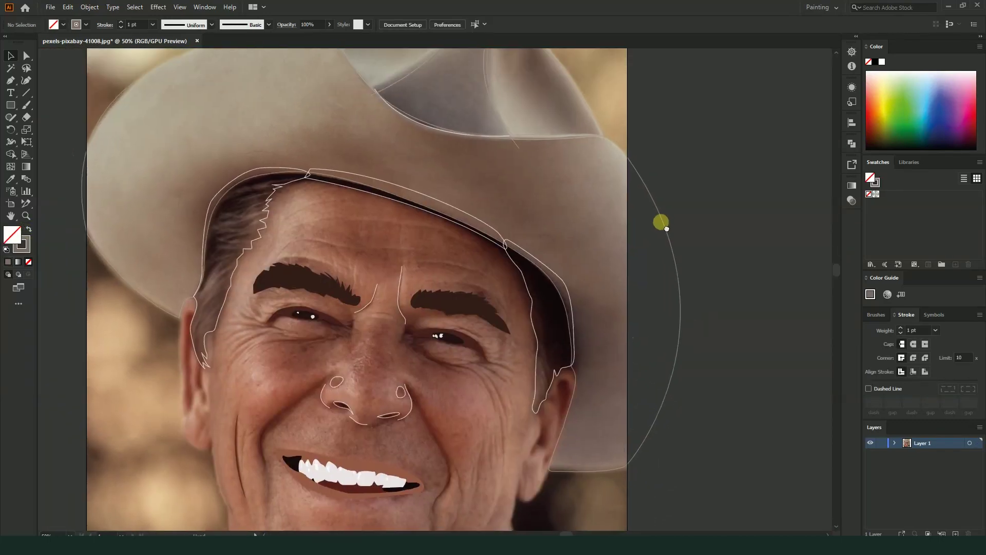
scroll(183, 193, "up", 2)
left_click(327, 280)
- Add the right-side hair path, sample the hair's dark brown, and swap it to the stroke
scroll(264, 247, "down", 1)
scroll(484, 291, "down", 2)
left_click(460, 305, "shift")
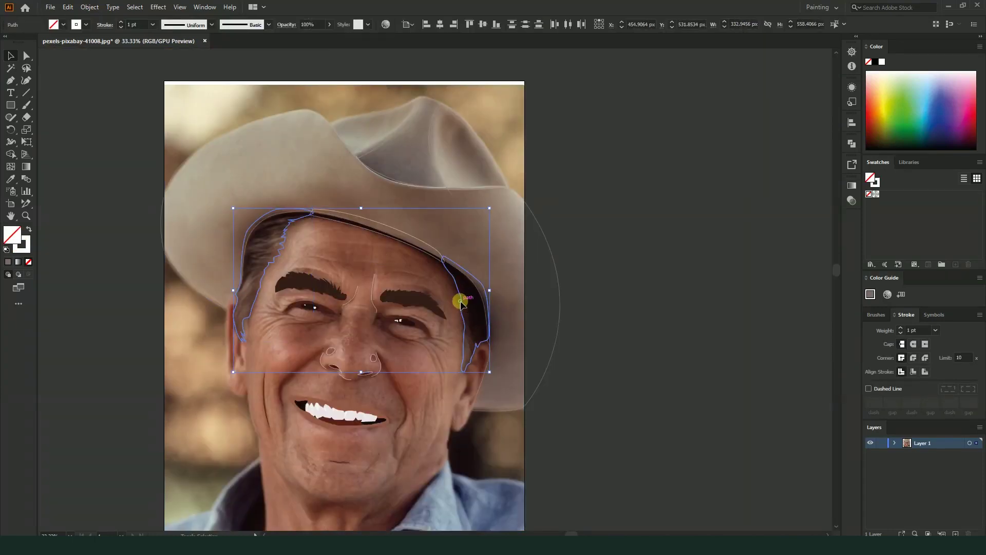
left_click(16, 181)
scroll(308, 274, "up", 3)
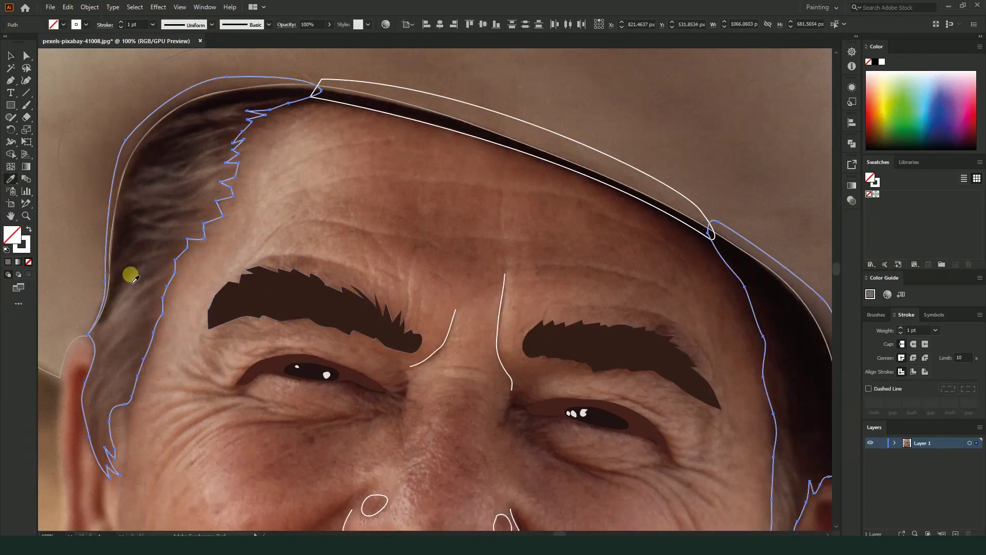
left_click(160, 272)
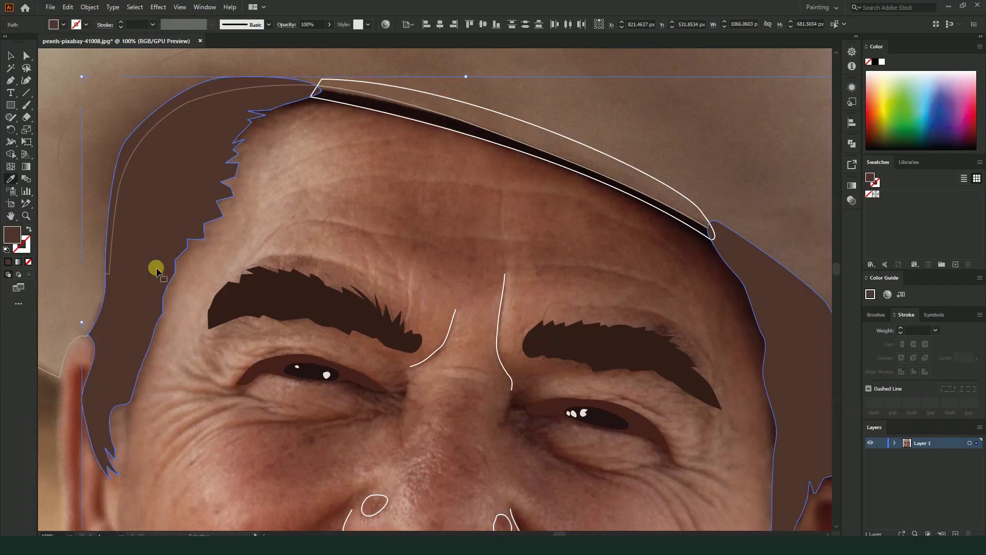
key("ctrl+z")
left_click(174, 220)
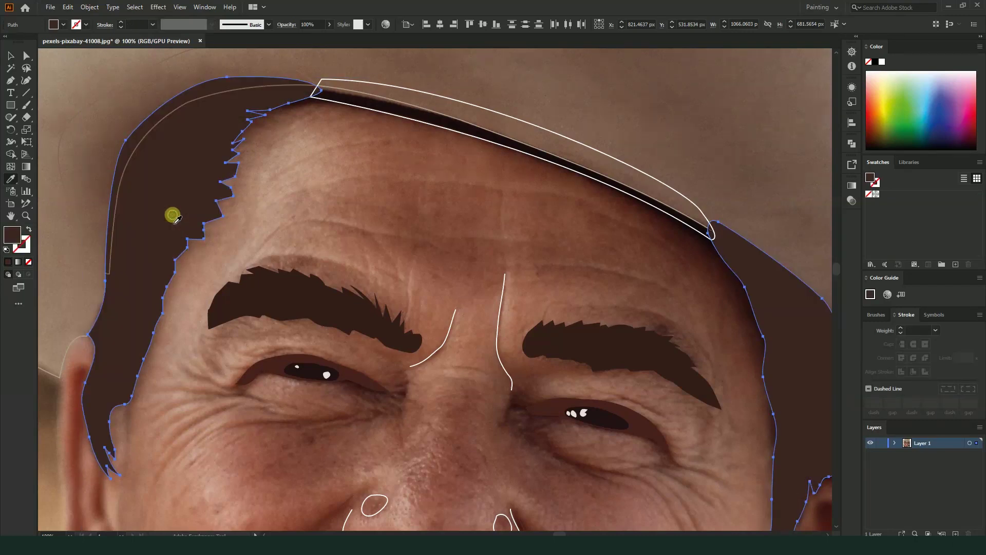
left_click(33, 234)
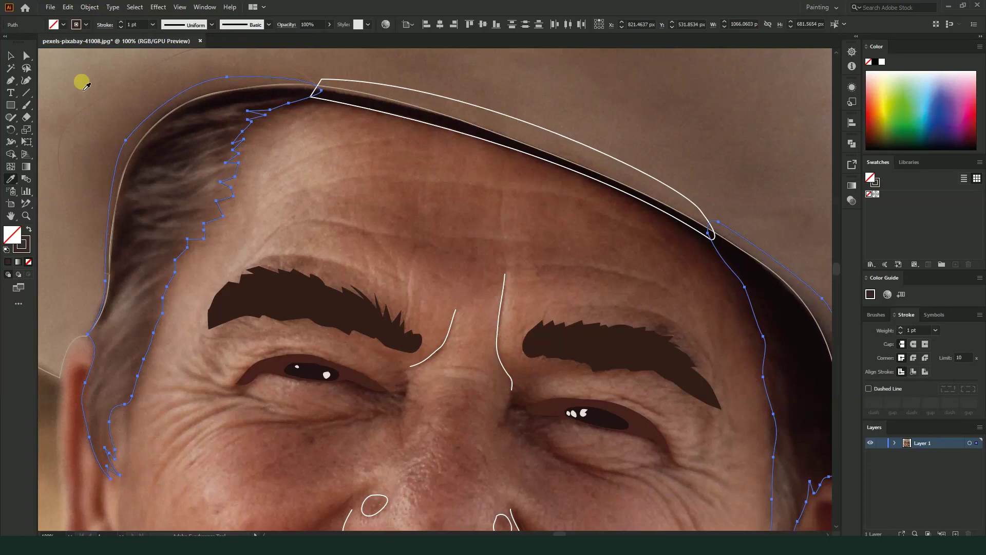
scroll(347, 187, "up", 1)
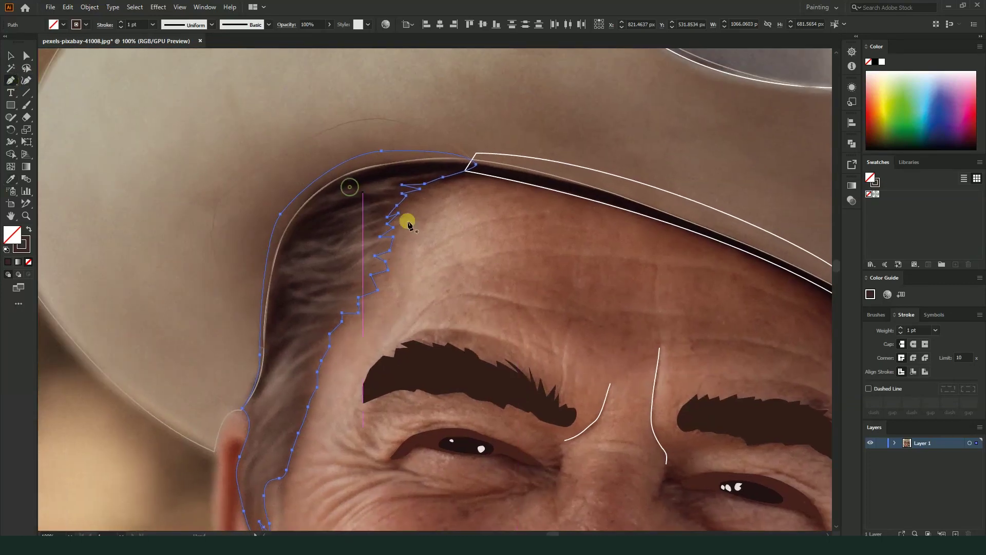
- Trace a closed wavy hair strand along the hairline under the brim
left_click(483, 155)
left_click(441, 161)
left_click(389, 165)
left_click(350, 180)
left_click(293, 206)
left_click(369, 194)
left_click(410, 181)
left_click_drag(418, 171, 431, 175)
left_click(463, 165)
left_click_drag(483, 155, 497, 157)
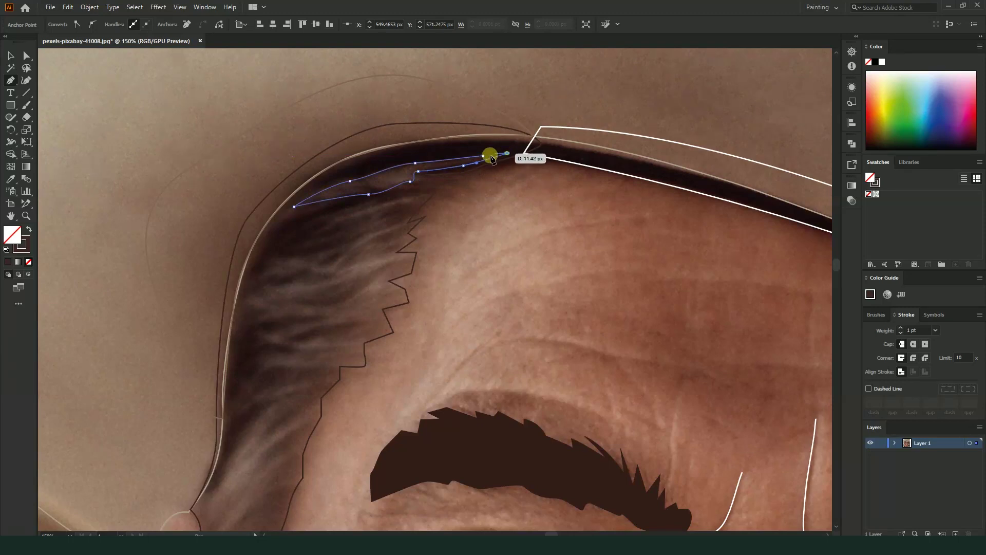
- Discard an unwanted second strand and draw a shorter curved replacement
scroll(415, 248, "down", 3)
scroll(415, 248, "left", 3)
left_click(391, 177)
left_click_drag(422, 163, 478, 145)
key("ctrl+z")
left_click(447, 149)
mouse_move(392, 161)
left_mouse_down()
mouse_move(375, 180)
mouse_move(403, 183)
left_mouse_up()
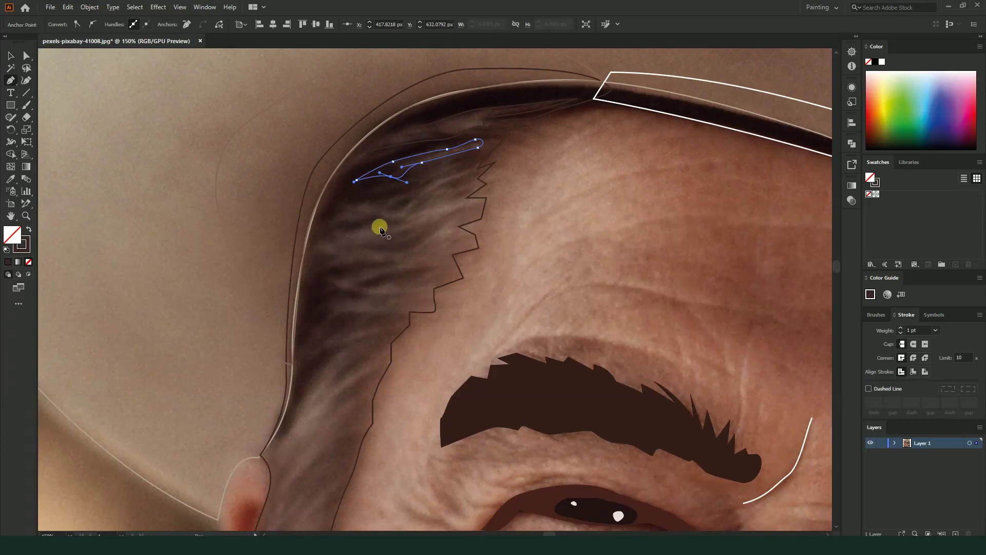
- Trace a closed curved strand lower in the hair, bent at its tip
left_click(358, 202)
left_click_drag(428, 187, 471, 168)
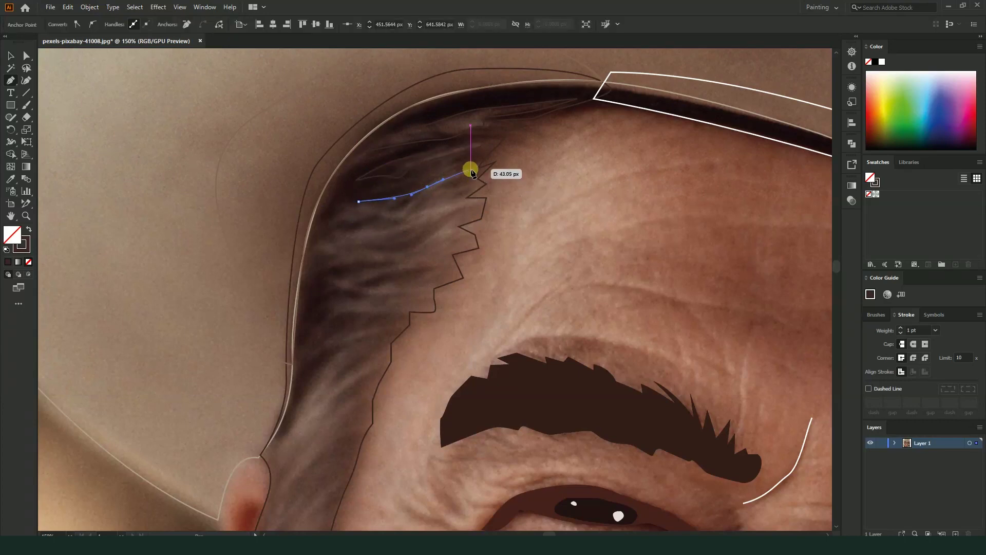
left_click(470, 169)
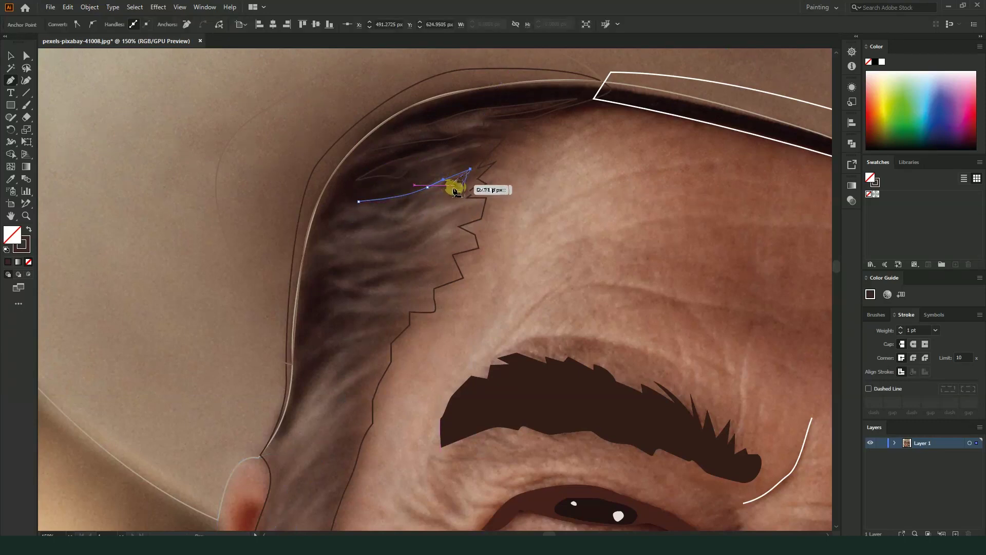
left_click_drag(473, 188, 449, 208)
left_click(449, 202)
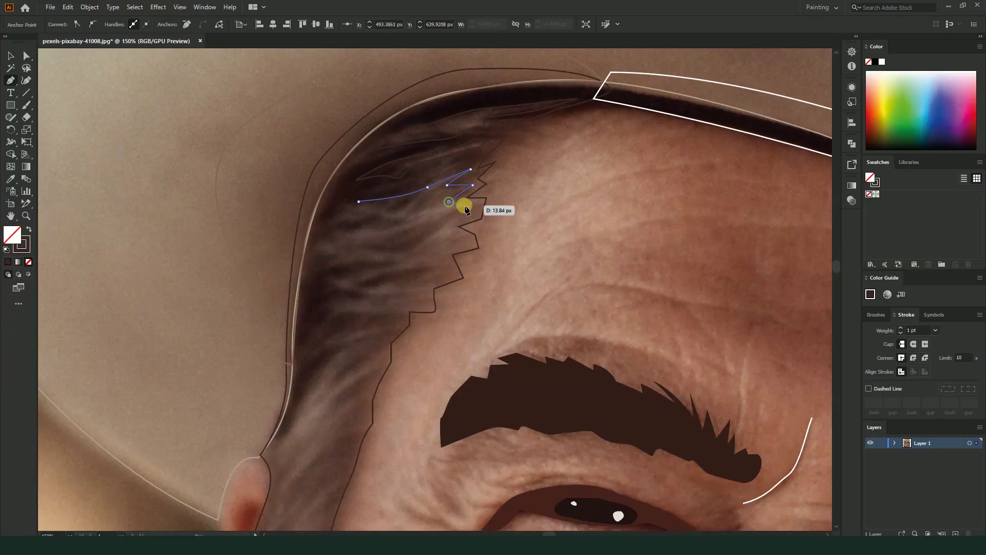
mouse_move(433, 215)
left_mouse_down()
mouse_move(331, 228)
mouse_move(341, 205)
left_mouse_up()
left_click(399, 216)
left_click(359, 202)
- Add several short curved strands below the previous ones
scroll(392, 205, "down", 2)
scroll(392, 205, "left", 1)
left_click(483, 168)
left_click(440, 196)
left_click_drag(399, 198, 352, 213)
left_click(376, 216)
left_click_drag(422, 211, 429, 215)
left_click(393, 221)
left_click_drag(370, 227, 363, 231)
left_click(372, 242, "ctrl")
- Draw a strand joined to the previous strand's end, extended up to the hairline
left_click_drag(408, 249, 467, 217)
mouse_move(393, 220)
left_mouse_down()
mouse_move(395, 232)
mouse_move(444, 221)
left_mouse_up()
left_click_drag(483, 168, 489, 154)
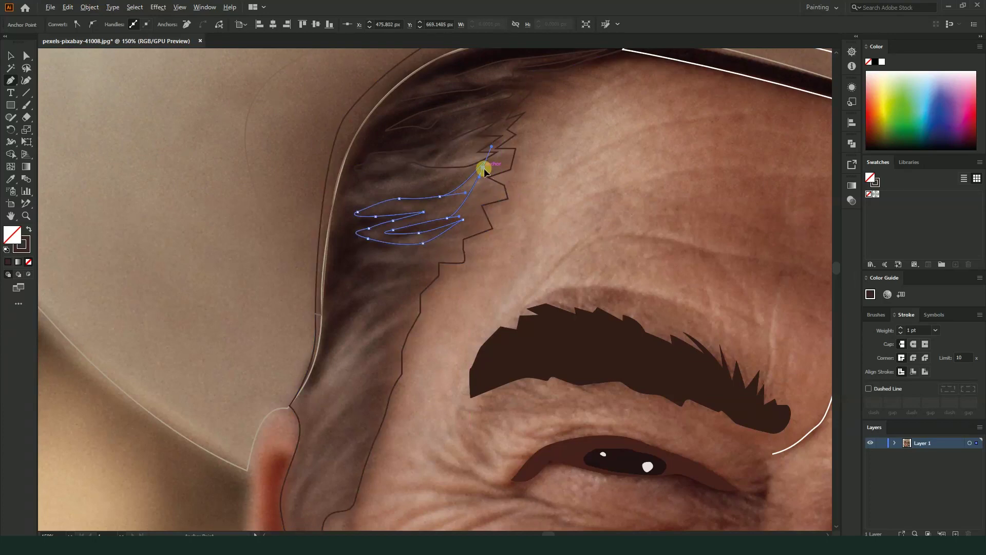
mouse_move(462, 265)
left_mouse_down()
mouse_move(512, 176)
mouse_move(429, 165)
mouse_move(405, 172)
left_mouse_up()
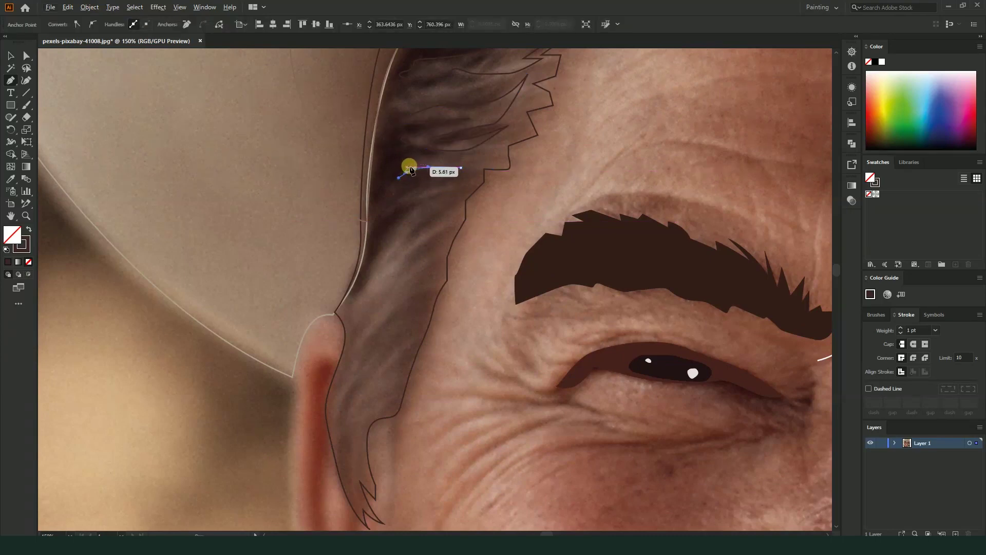
- Sharpen the strand's end into a corner and curve a new strand down the temple
mouse_move(396, 172)
left_mouse_down()
mouse_move(386, 175)
mouse_move(414, 157)
mouse_move(492, 160)
left_mouse_up()
left_click(488, 154)
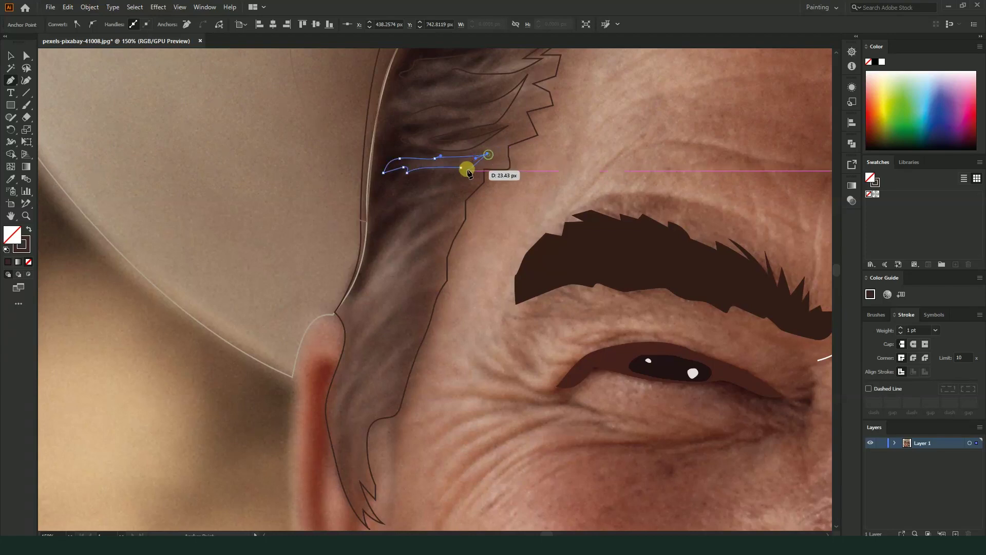
mouse_move(414, 286)
left_mouse_down()
mouse_move(460, 201)
mouse_move(438, 192)
mouse_move(390, 262)
mouse_move(432, 236)
mouse_move(382, 279)
mouse_move(450, 222)
left_mouse_up()
left_click(480, 168)
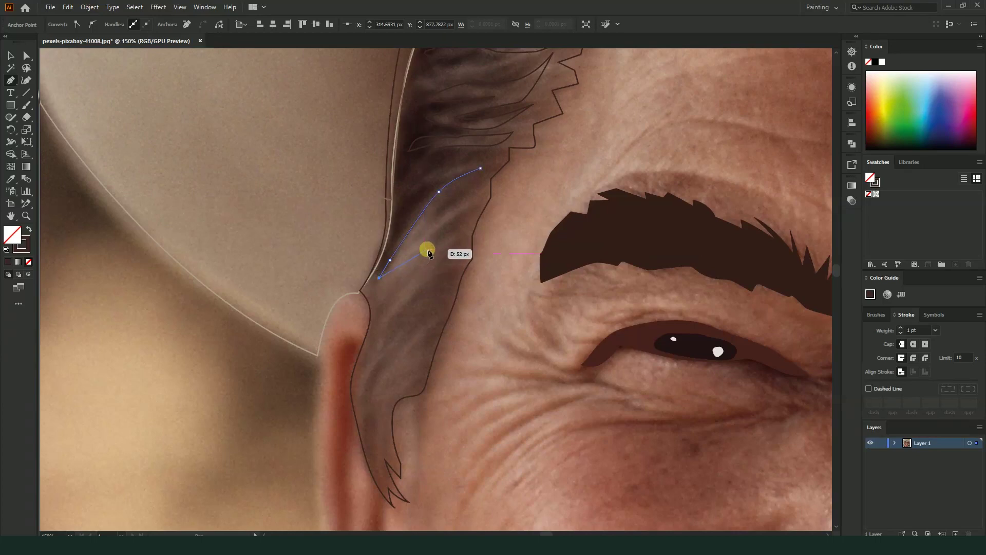
left_click_drag(450, 222, 468, 192)
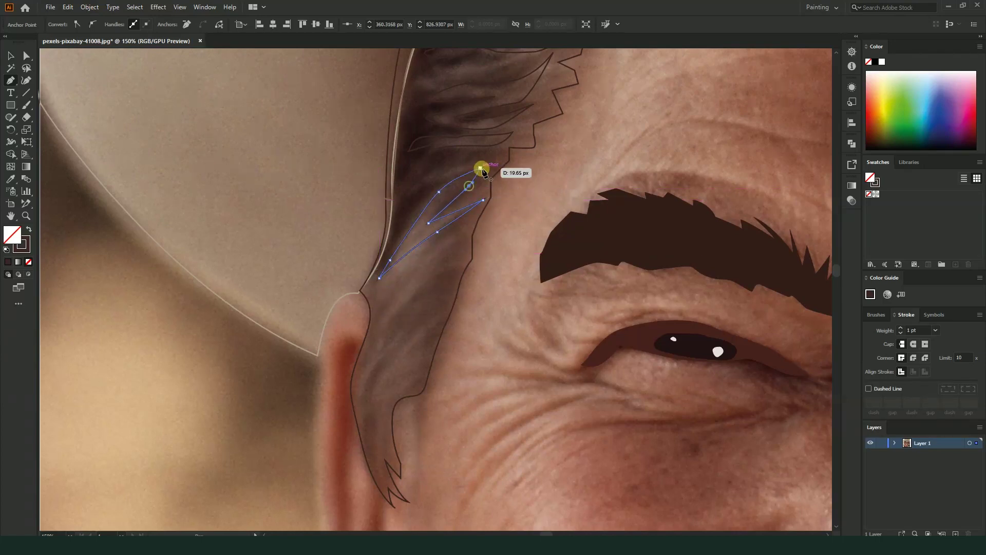
key("ctrl+0")
key("ctrl+1")
scroll(454, 250, "up", 1)
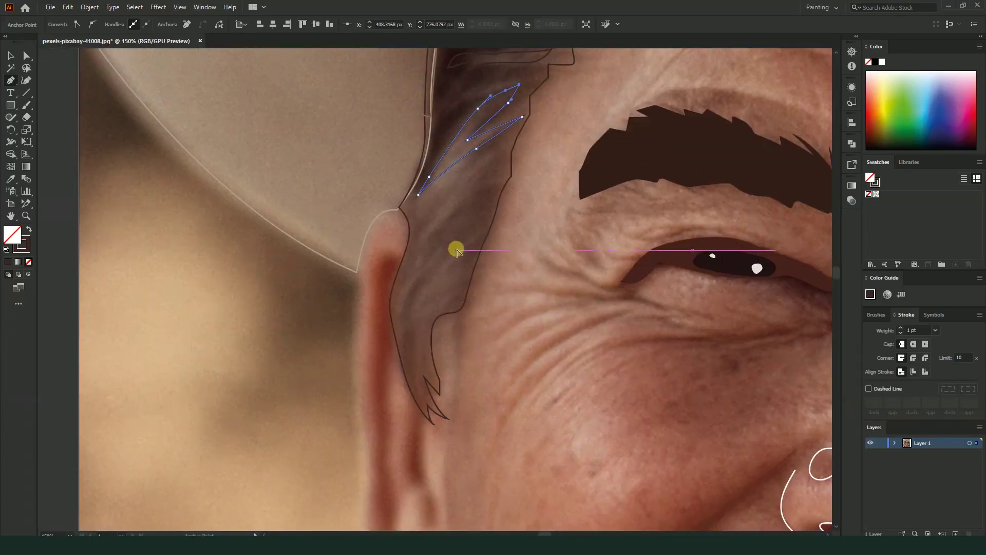
- Trace a long curved strand down the sideburn and back up along the ear
left_click_drag(469, 190, 429, 238)
left_click_drag(410, 285, 468, 238)
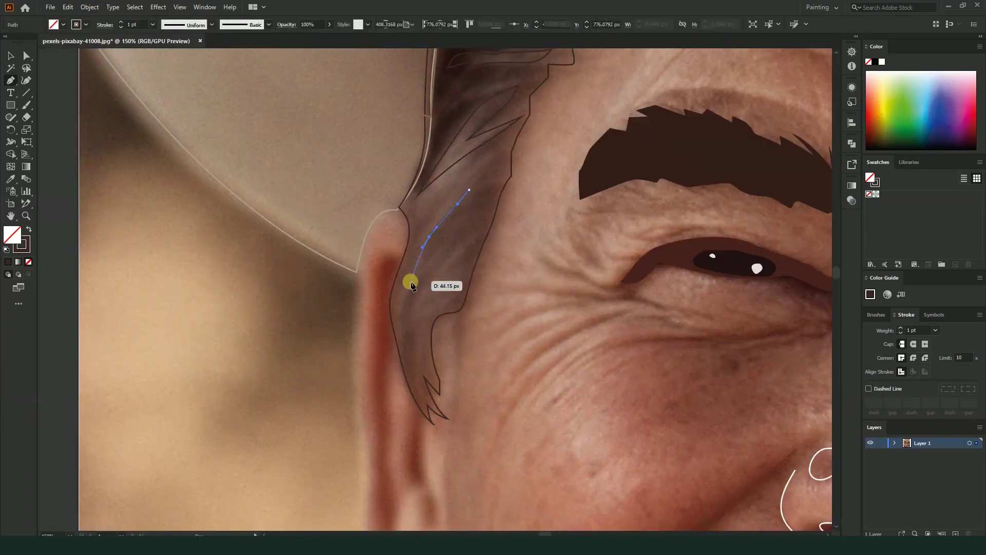
left_click(476, 224)
left_click_drag(443, 282, 438, 295)
mouse_move(420, 346)
left_mouse_down()
mouse_move(400, 329)
mouse_move(419, 368)
left_mouse_up()
left_click(402, 322)
left_click(402, 300)
left_click(405, 260)
left_click_drag(415, 245, 468, 187)
key("ctrl+0")
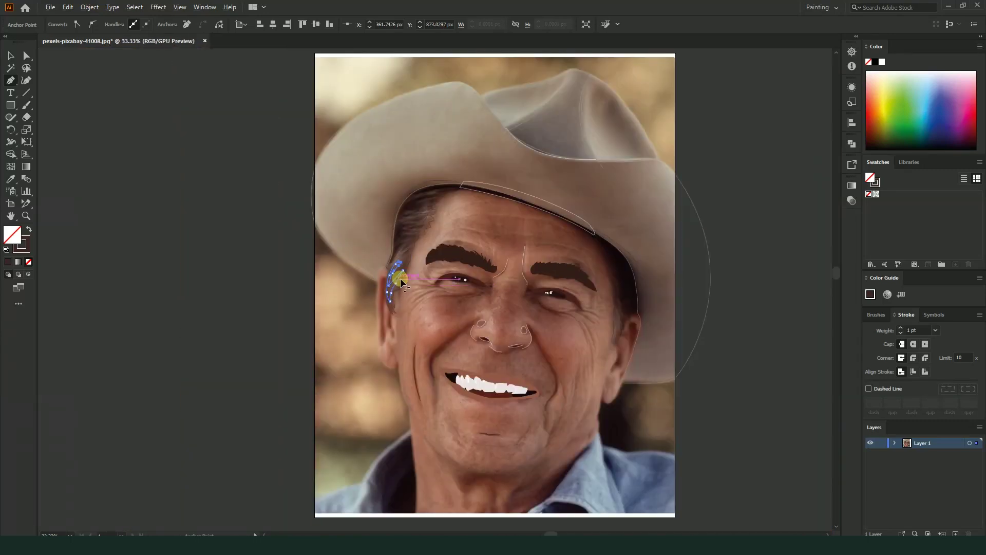
- Select the sideburn and upper hair strands together
key("ctrl+1")
left_click(11, 56)
left_click_drag(345, 297, 371, 221)
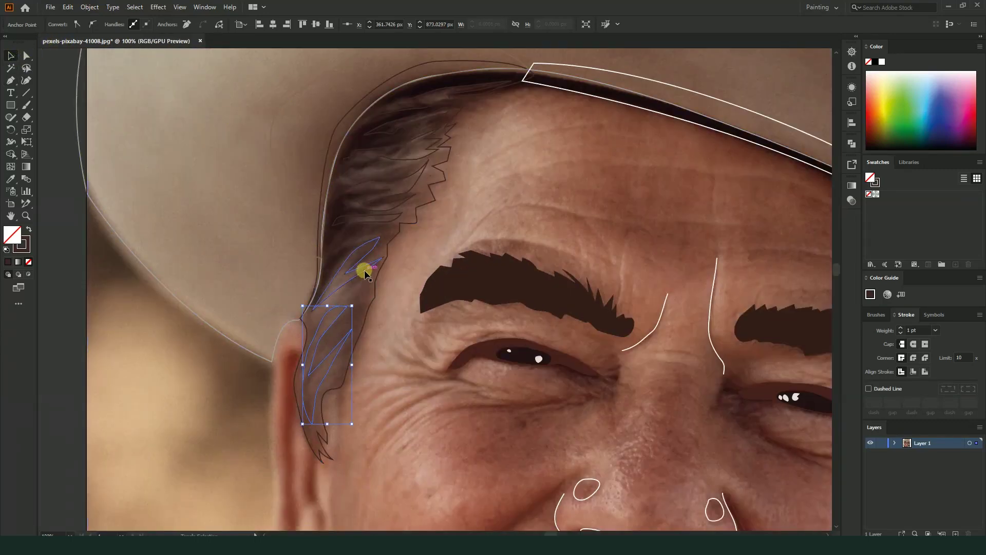
left_click(400, 202, "shift")
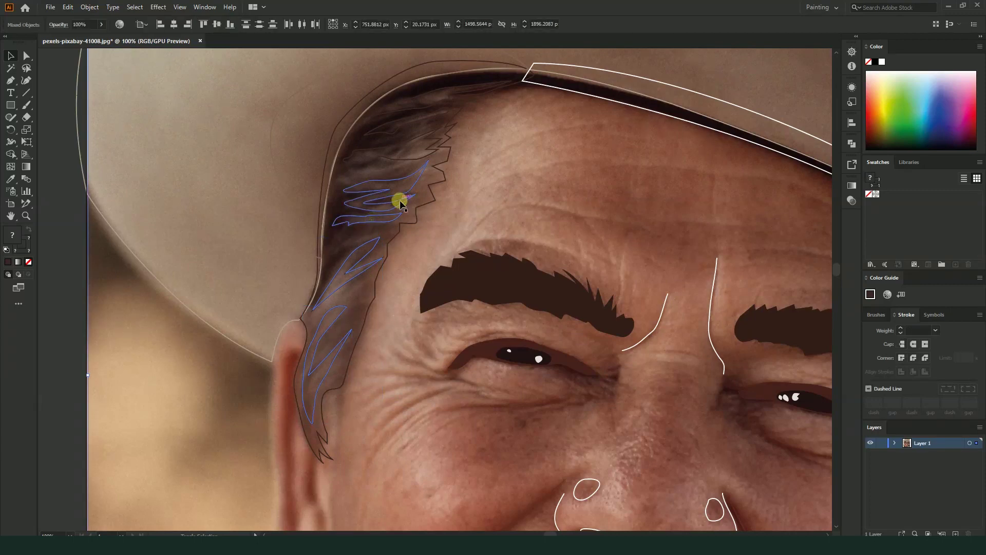
left_click(415, 122, "shift")
scroll(459, 93, "down", 2)
scroll(407, 264, "down", 1)
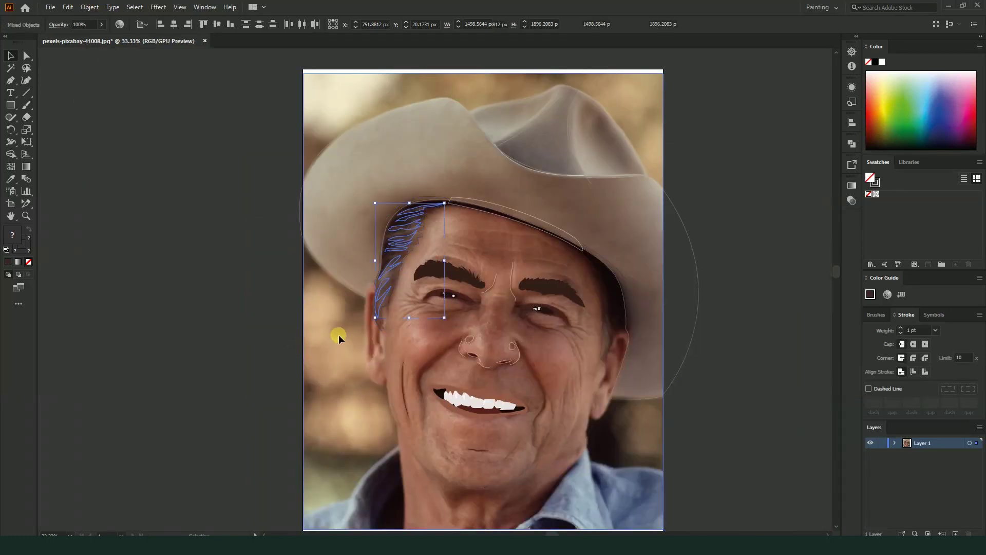
scroll(342, 336, "up", 2)
- Sample a darker hair brown onto the strands and swap it to their stroke
key("i")
scroll(432, 288, "up", 3)
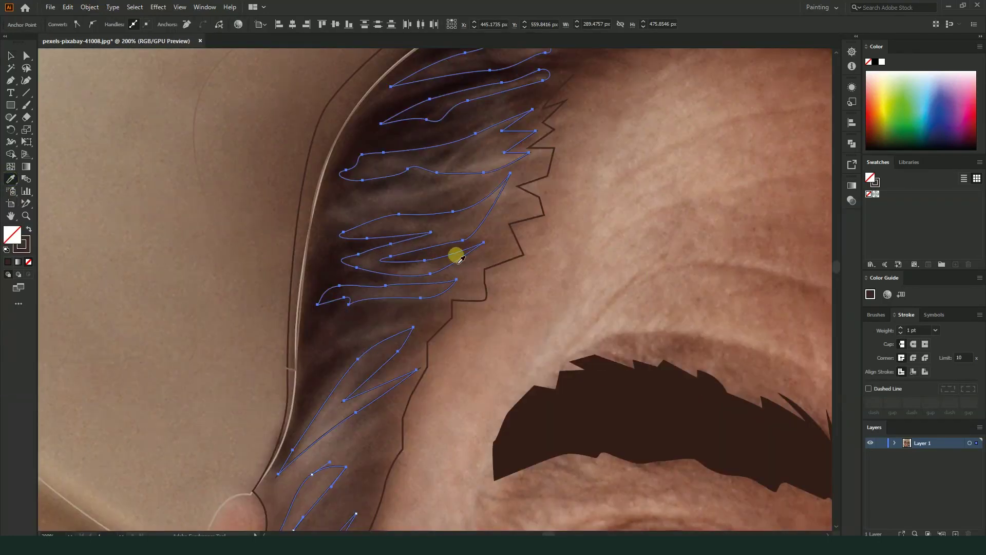
left_click(487, 170)
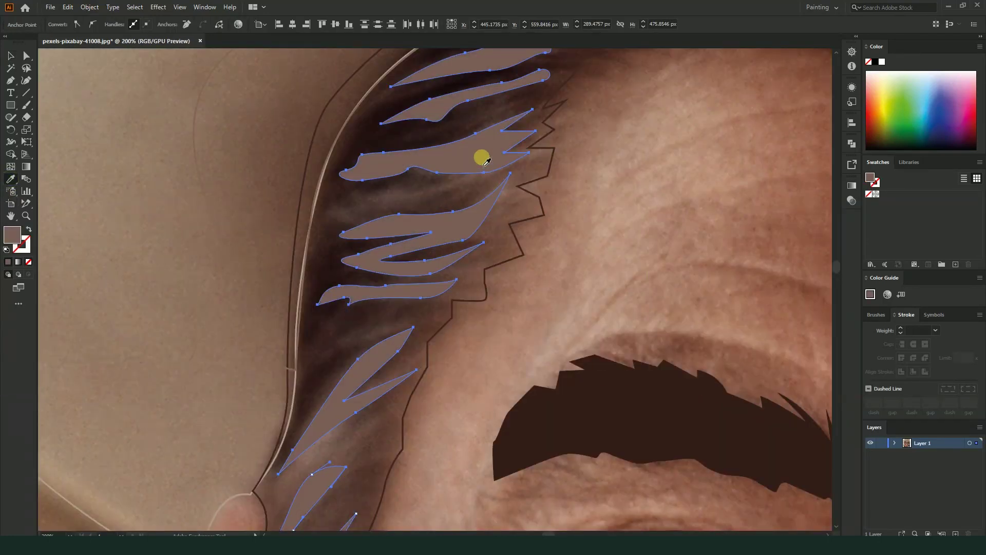
left_click(482, 122)
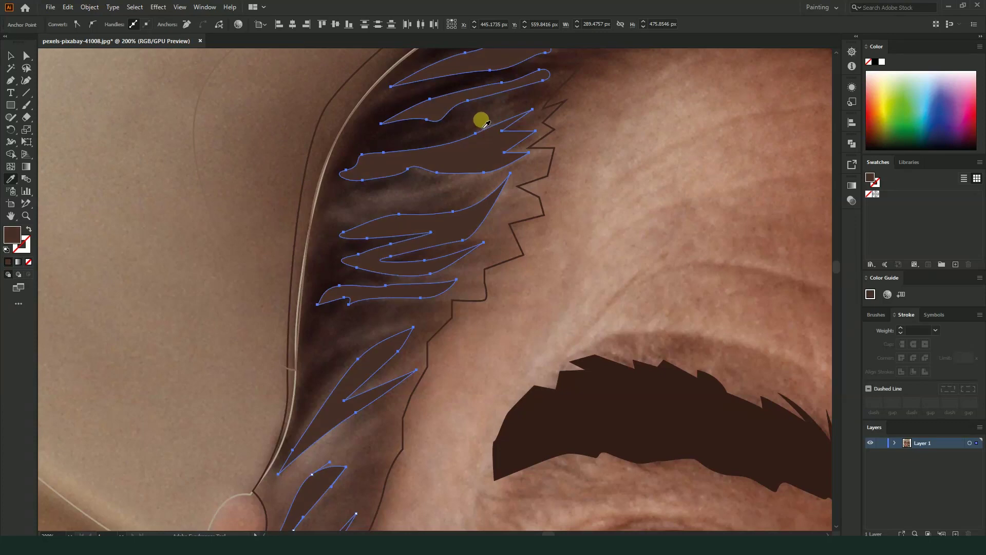
left_click(9, 59)
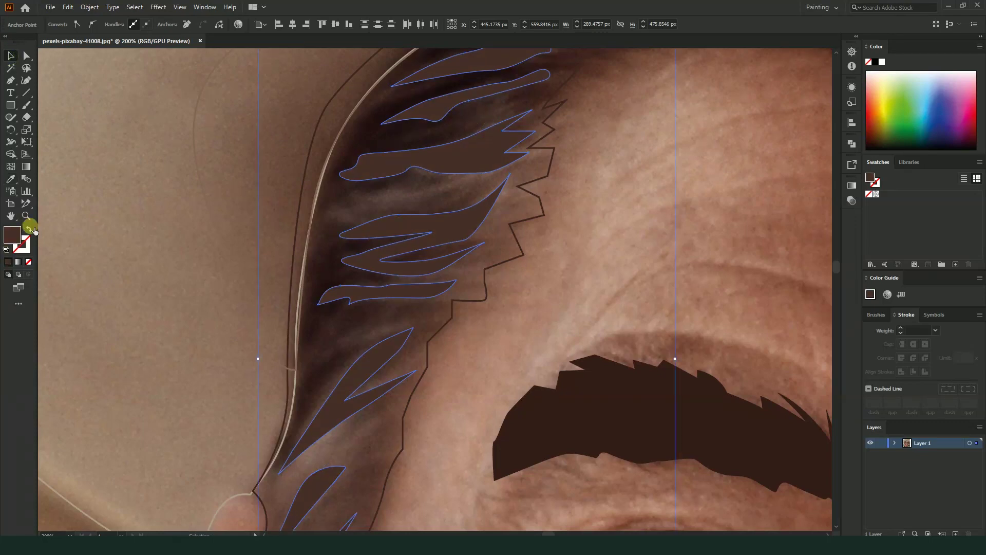
left_click(32, 229)
scroll(236, 290, "down", 3)
scroll(506, 319, "down", 2)
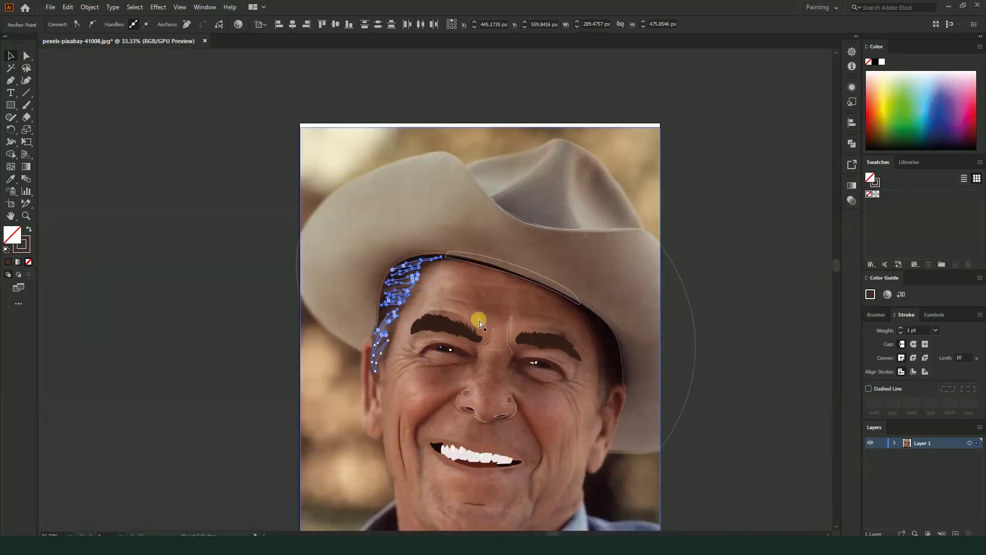
scroll(506, 329, "down", 2)
scroll(616, 359, "down", 2)
- Deselect the strands and start a new path in the hair beside the right ear
left_click(752, 271)
scroll(478, 231, "up", 6)
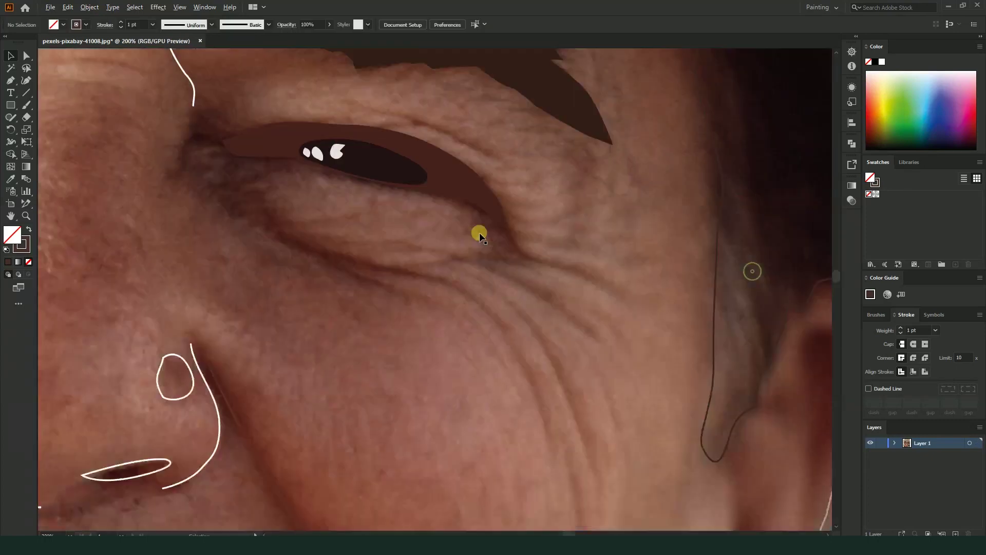
scroll(805, 311, "down", 1)
scroll(475, 346, "down", 1)
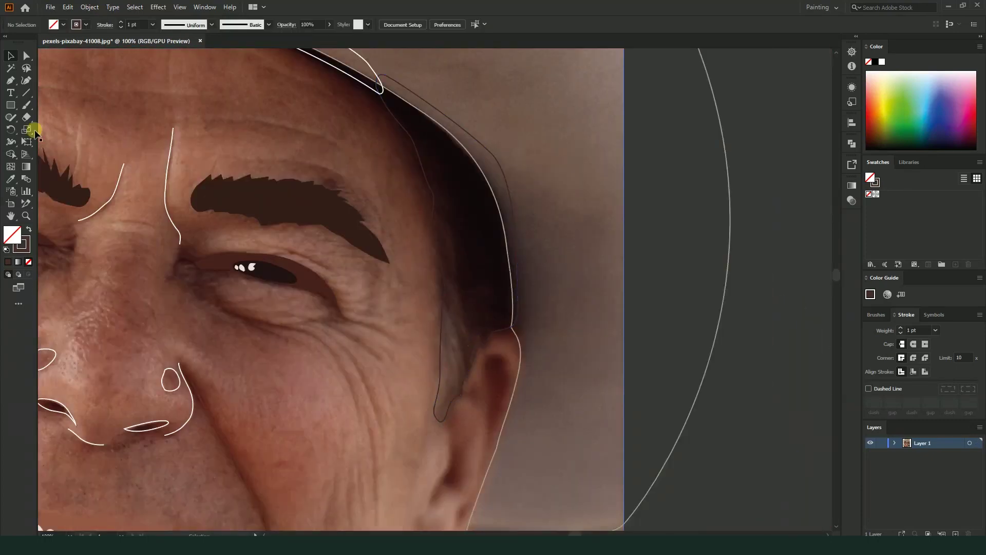
left_click(10, 78)
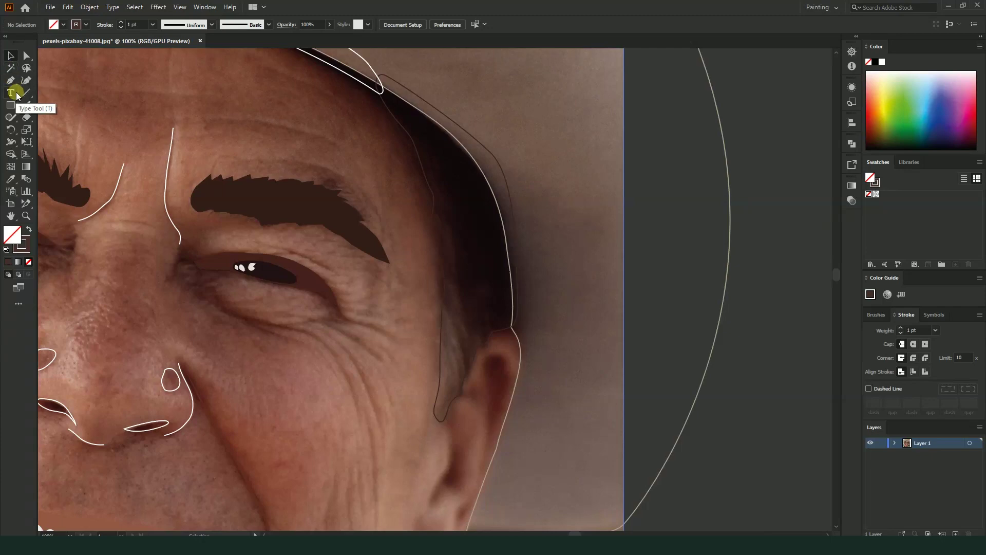
scroll(496, 356, "up", 1)
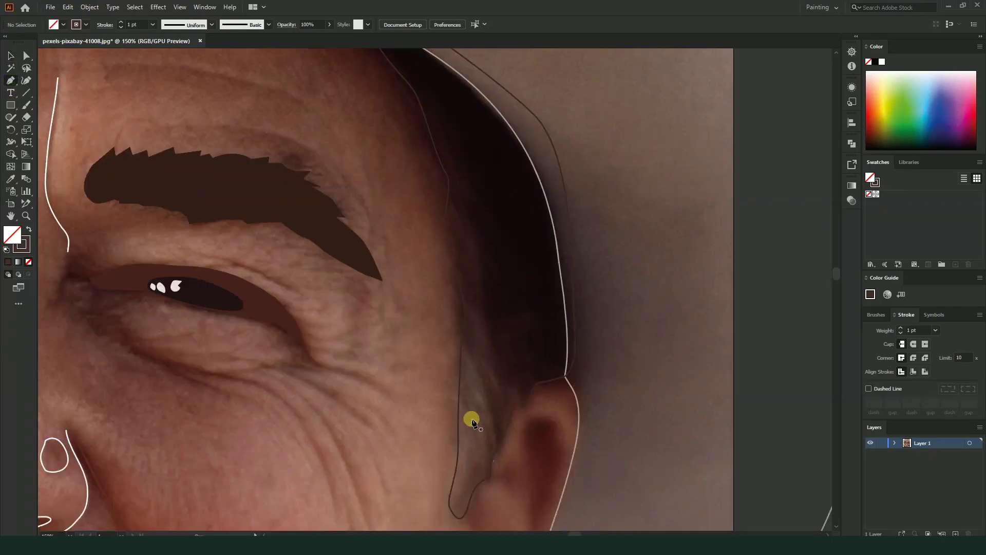
left_click(486, 468)
- Place curved anchors up and back down around the inner ear fold
left_click(473, 407)
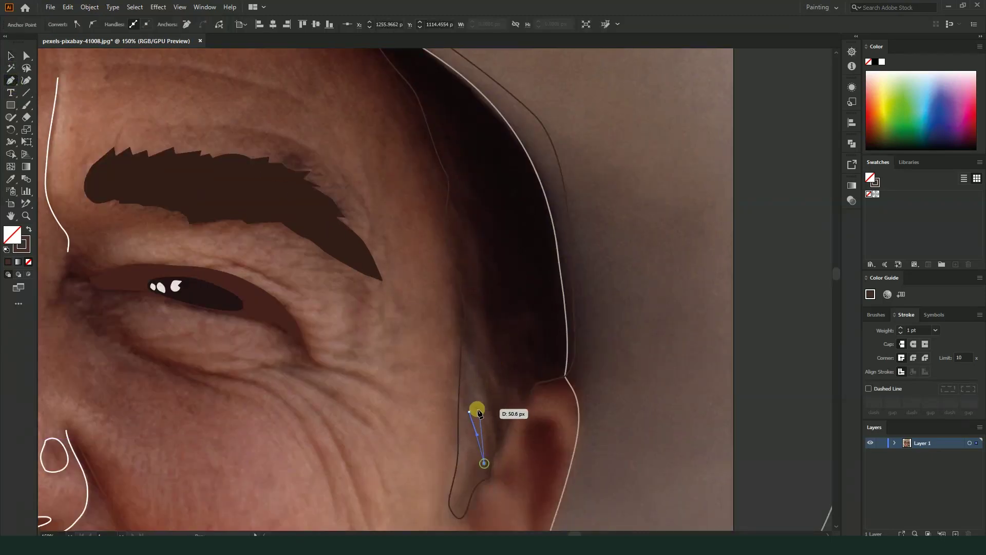
left_click_drag(492, 434, 495, 468)
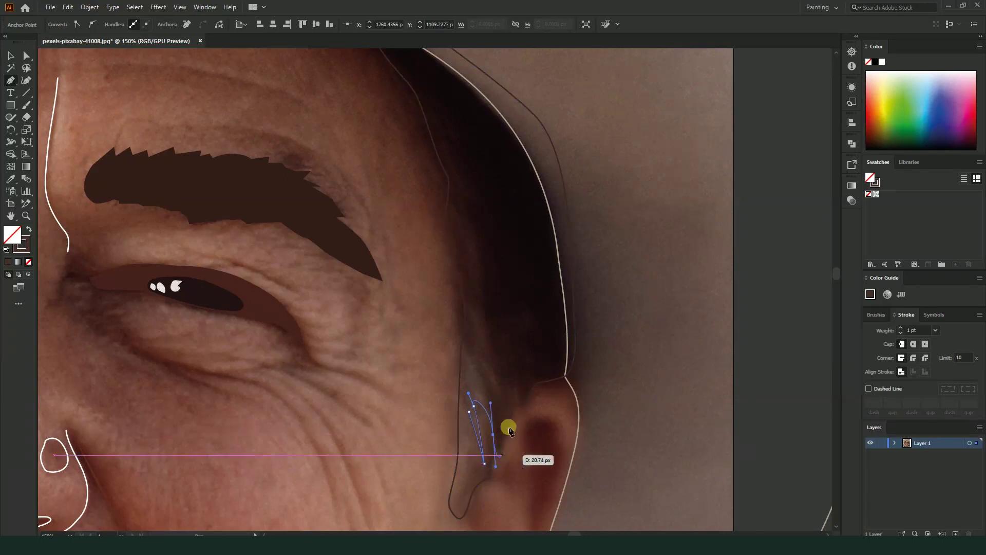
left_click_drag(481, 373, 469, 355)
left_click(506, 400)
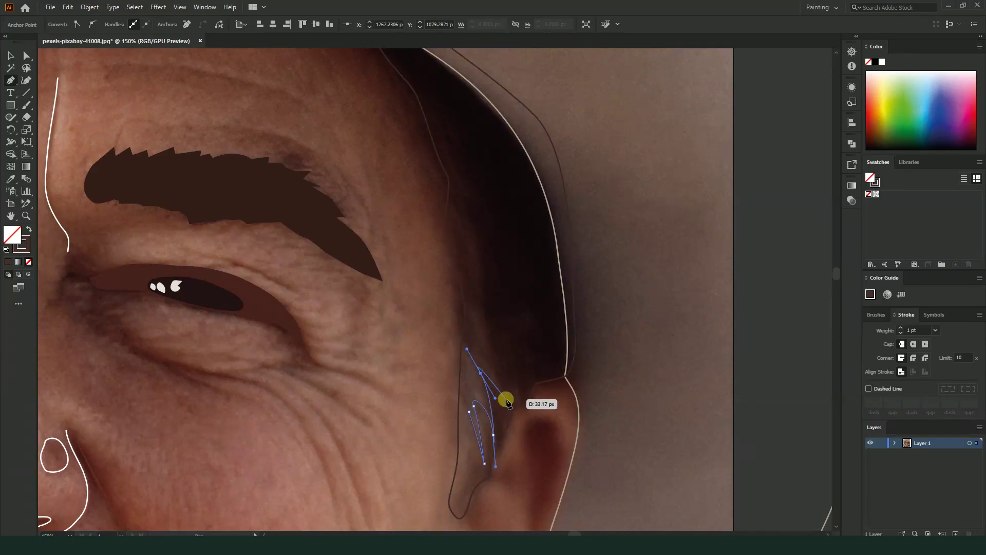
left_click_drag(488, 327, 482, 217)
left_click_drag(466, 162, 460, 154)
left_click_drag(465, 243, 469, 260)
left_click_drag(471, 308, 470, 413)
- Finish the ear path and deselect it with the Selection tool
scroll(470, 413, "down", 3)
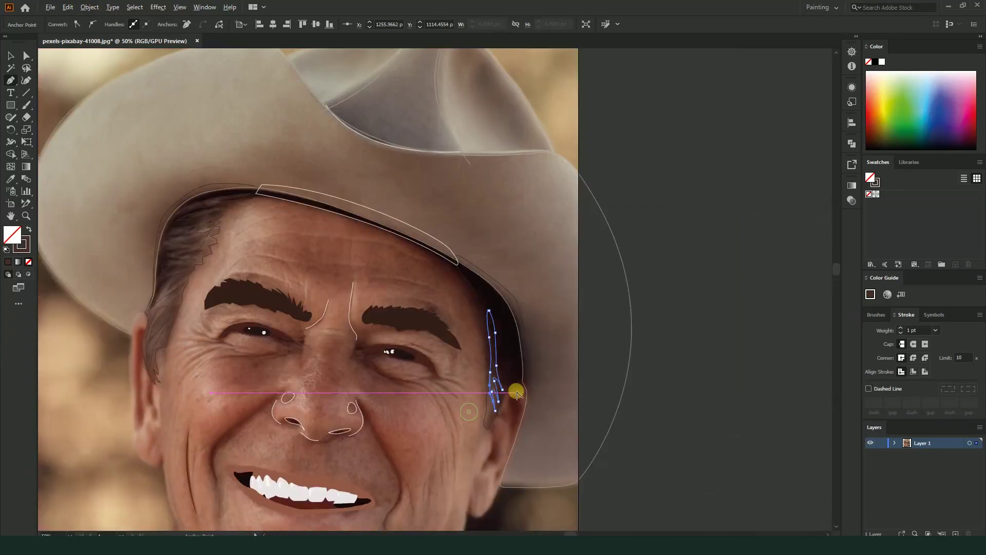
scroll(515, 392, "up", 1)
scroll(521, 398, "up", 1)
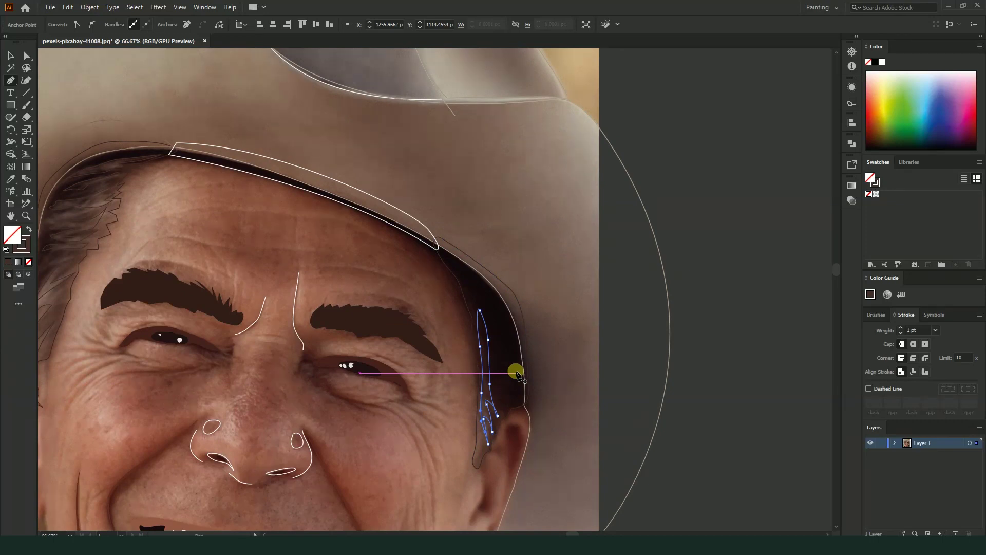
left_click(10, 178)
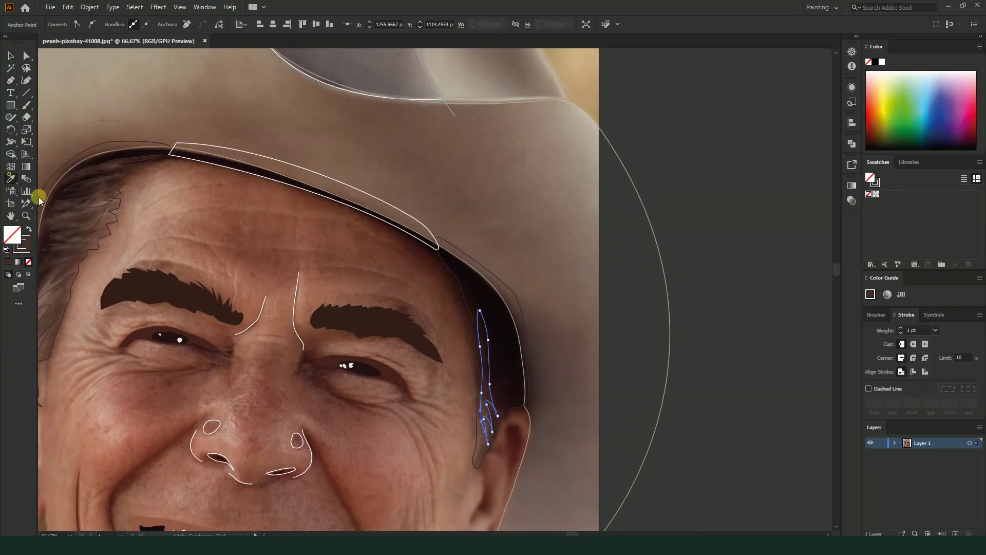
scroll(39, 198, "up", 3)
key("v")
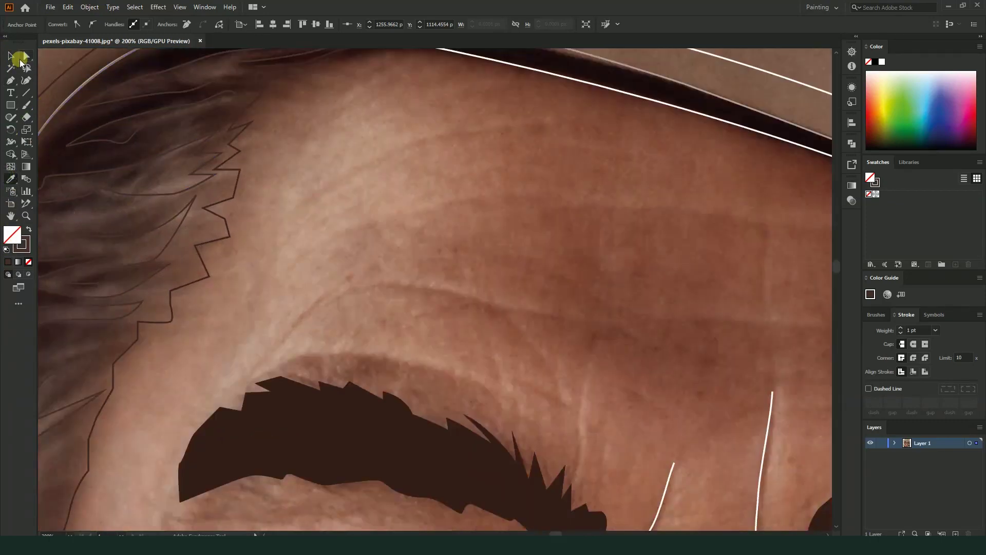
scroll(279, 178, "down", 6)
scroll(370, 327, "up", 1)
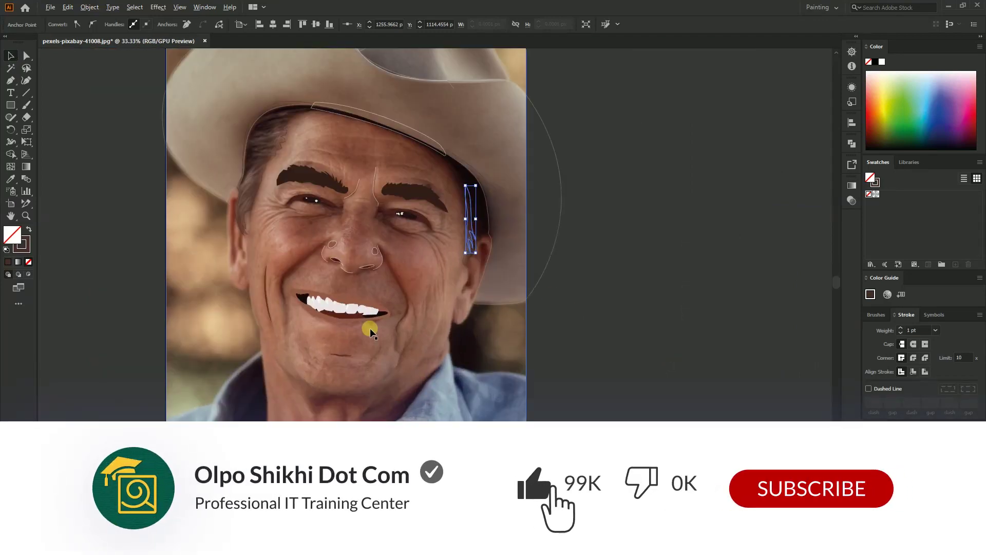
left_click(586, 344)
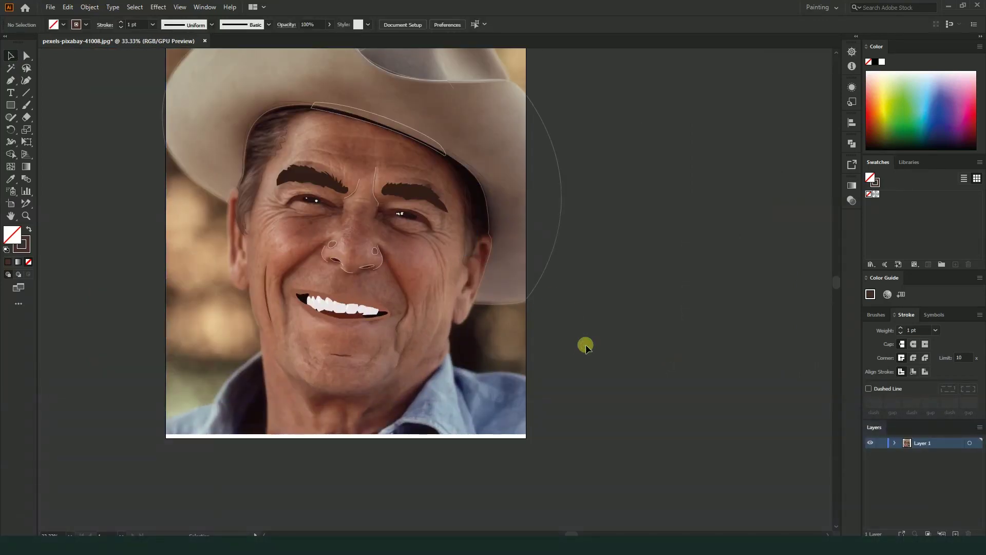
- Select the reference photo and try dragging it left, undoing the first attempt
scroll(367, 335, "down", 1)
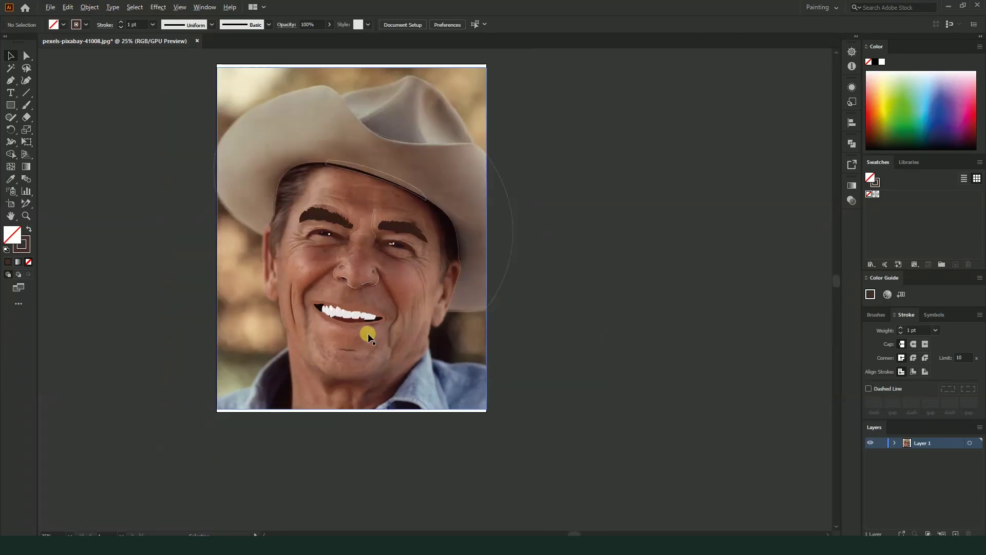
scroll(371, 351, "up", 1)
scroll(371, 351, "down", 2)
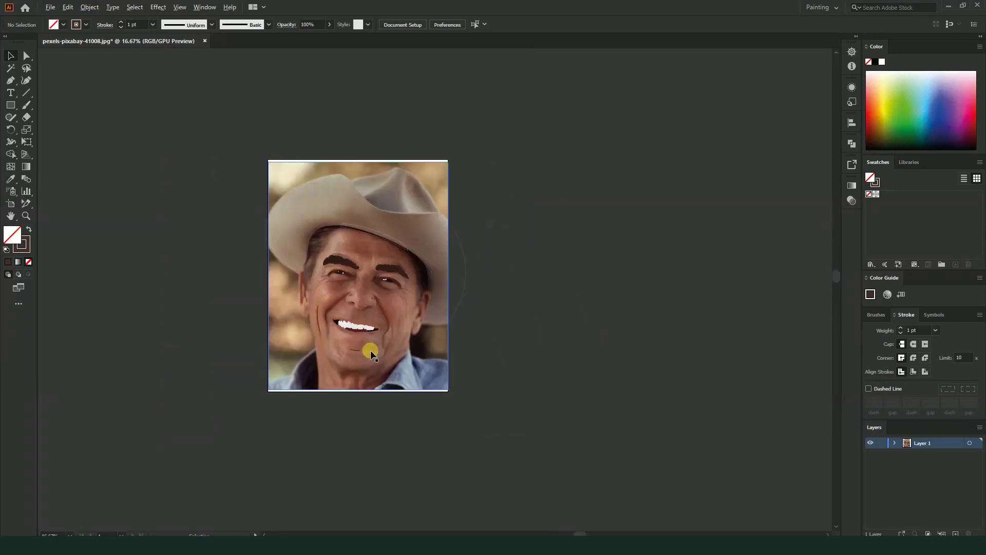
scroll(373, 380, "up", 1)
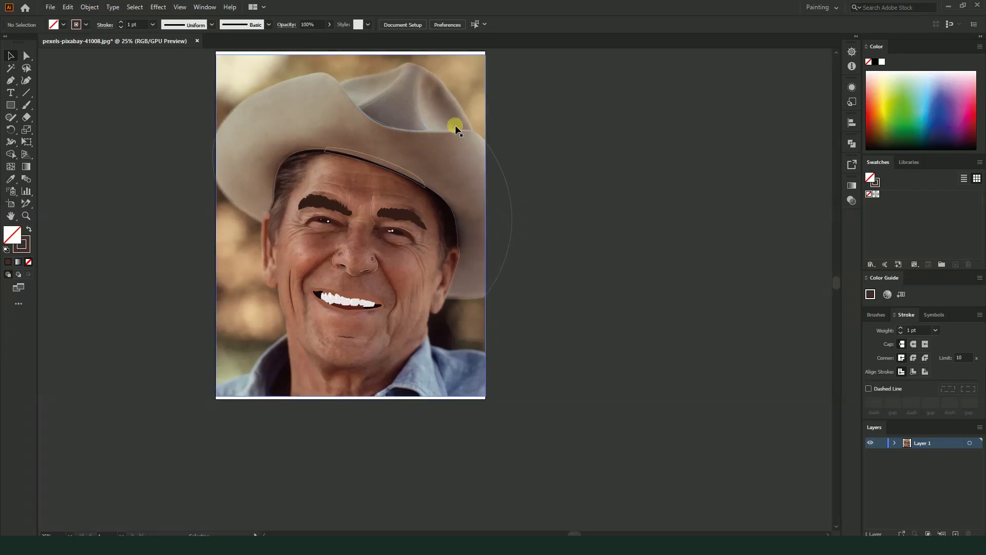
scroll(526, 285, "down", 2)
left_click(491, 325)
left_click_drag(491, 325, 301, 291)
key("ctrl+z")
- Drag the reference photo fully off the artboard to the left, then select the face shape
left_click_drag(485, 336, 299, 338)
scroll(452, 280, "up", 1)
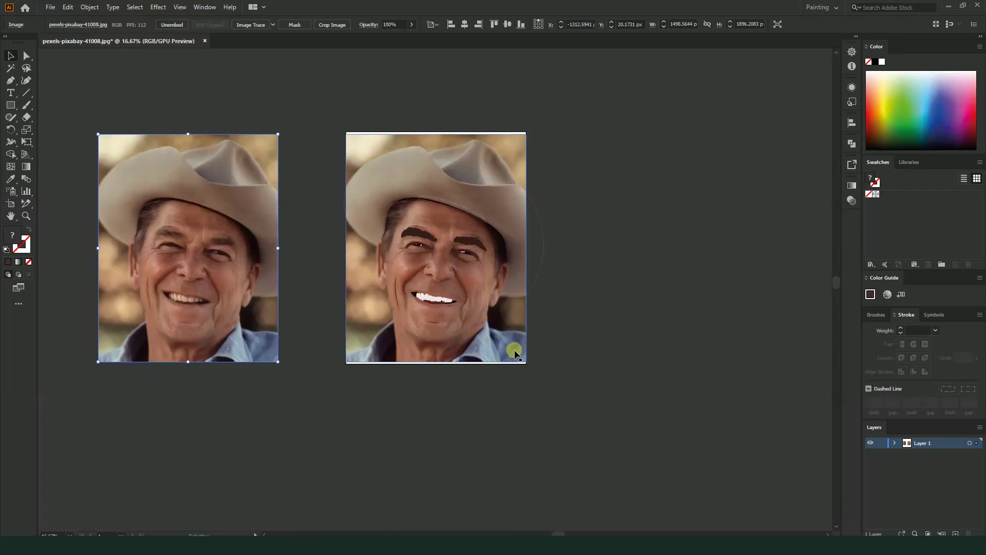
key("ctrl+z")
left_click_drag(513, 346, 280, 355)
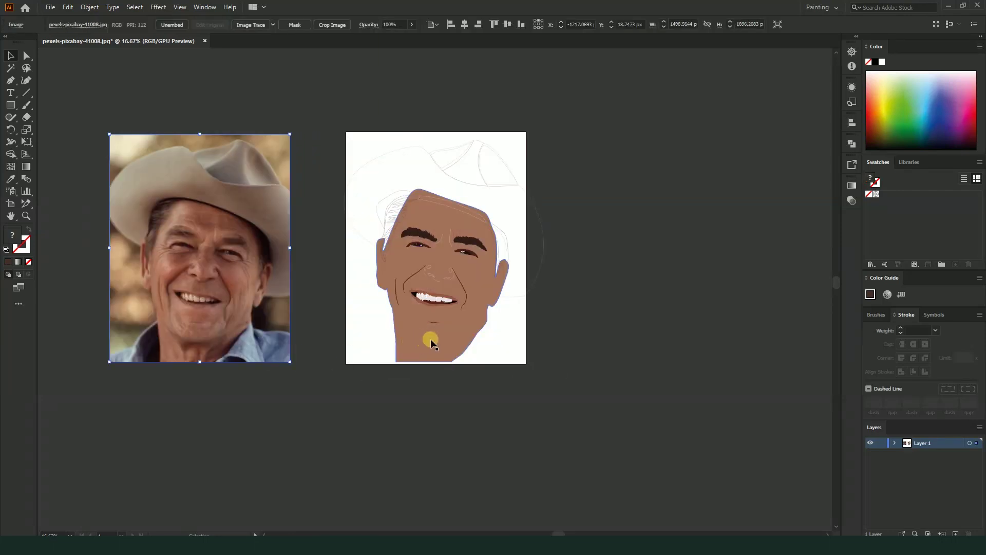
scroll(500, 170, "up", 1)
scroll(510, 252, "up", 1)
scroll(434, 245, "down", 1)
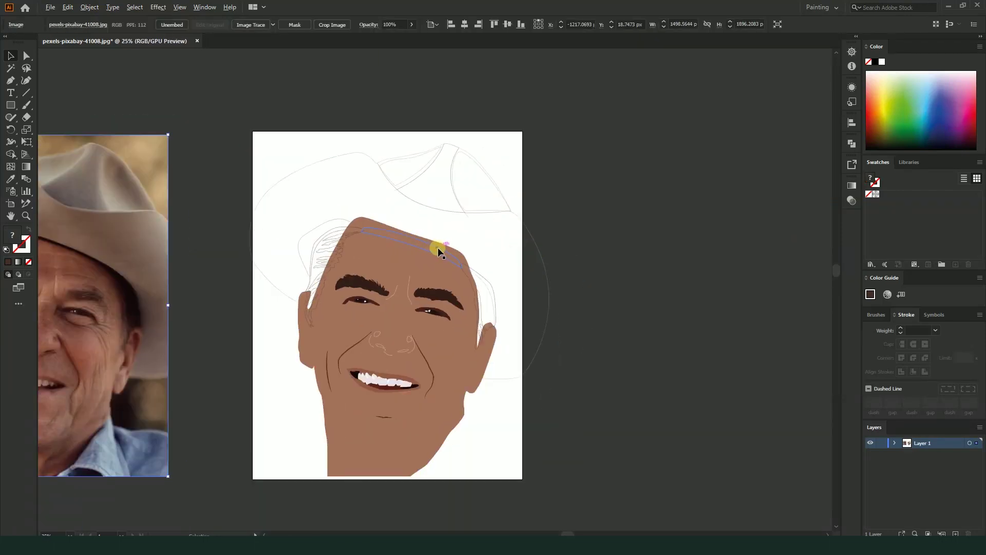
scroll(438, 248, "down", 1)
left_click(398, 360)
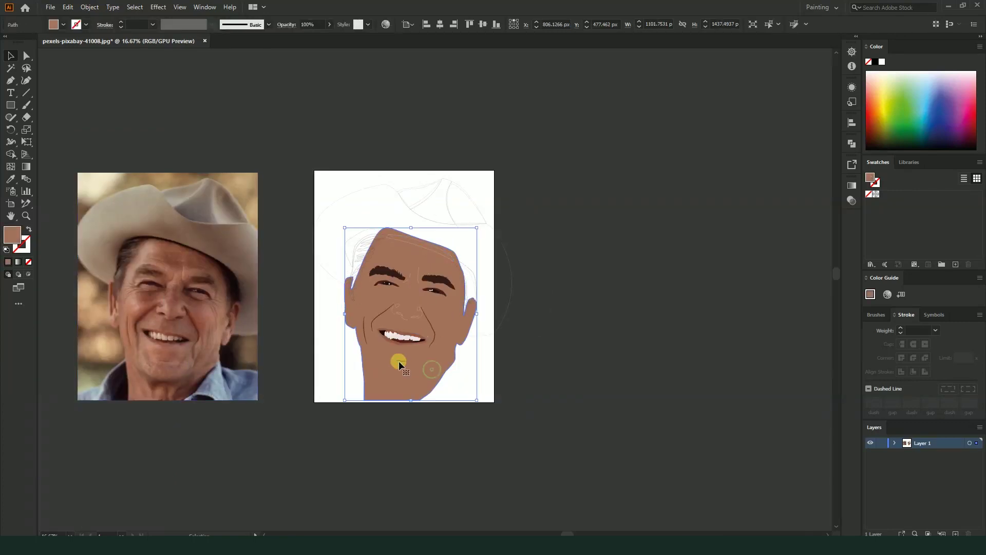
- Swap fill and stroke on the face so it becomes an unfilled brown outline
left_click(29, 230)
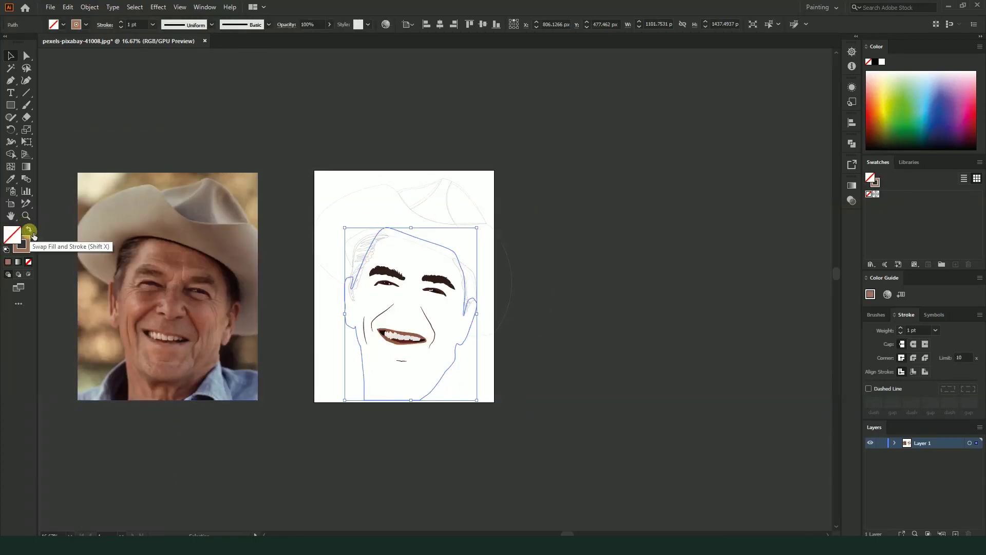
scroll(292, 241, "up", 1)
scroll(426, 257, "up", 3)
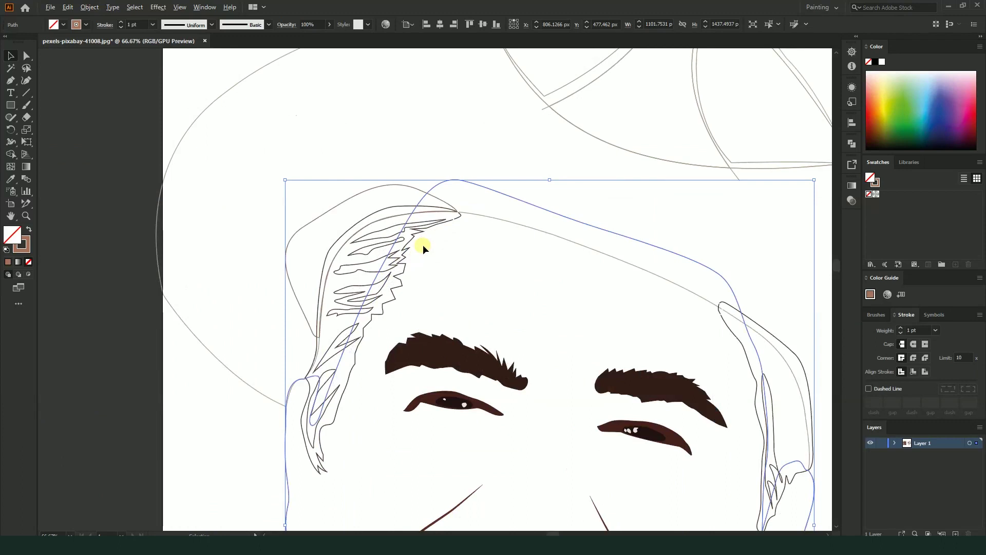
- Swap fill and stroke on the side hair shape to fill it dark brown, then deselect
left_click(448, 223)
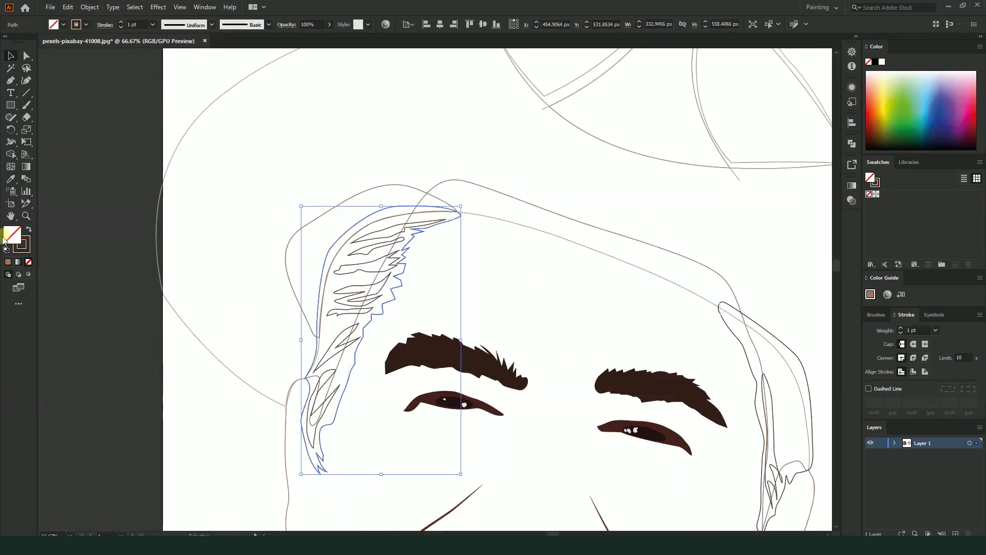
left_click(30, 230)
scroll(381, 250, "up", 2)
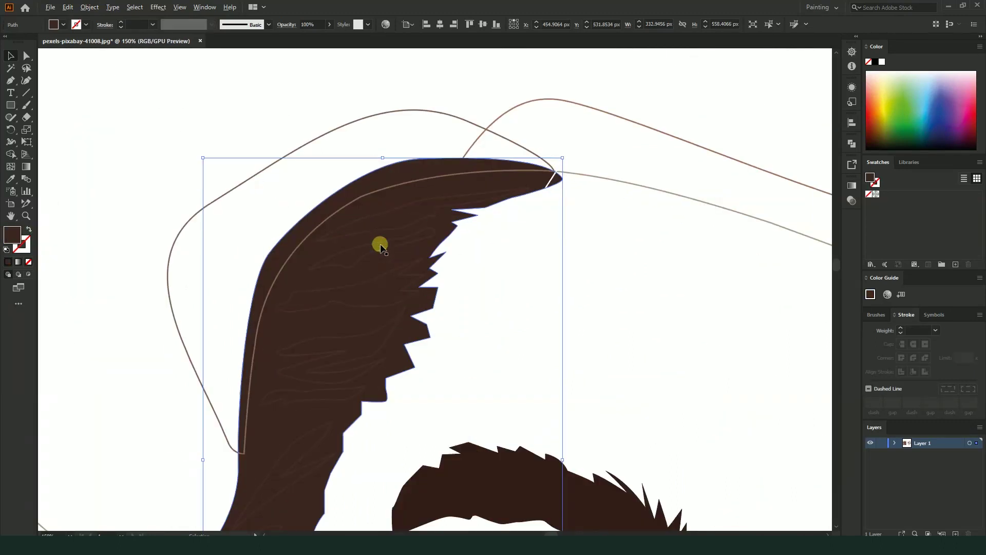
key("ctrl+shift+a")
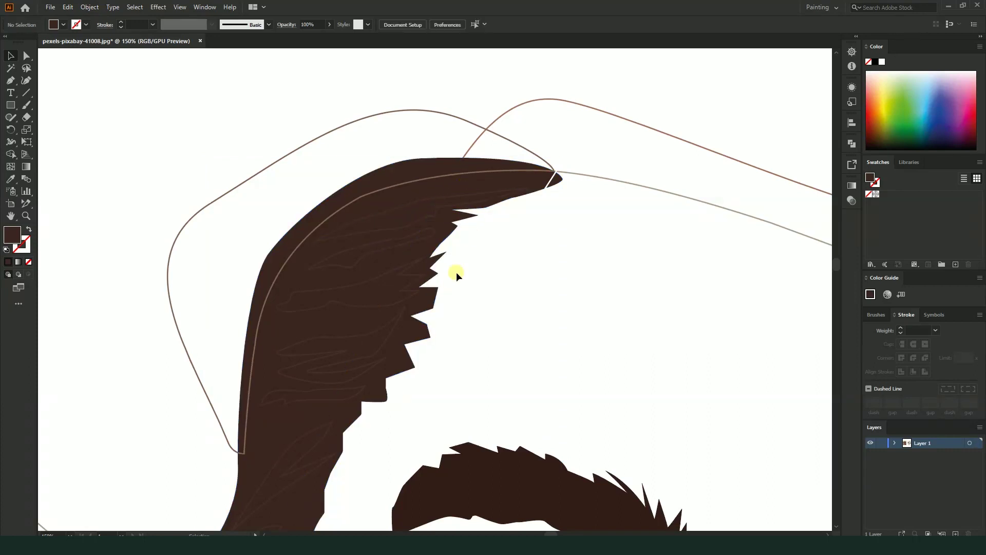
- Lasso around the left hair strand lines, then clear the selection
scroll(369, 340, "down", 2)
left_click_drag(347, 386, 416, 267)
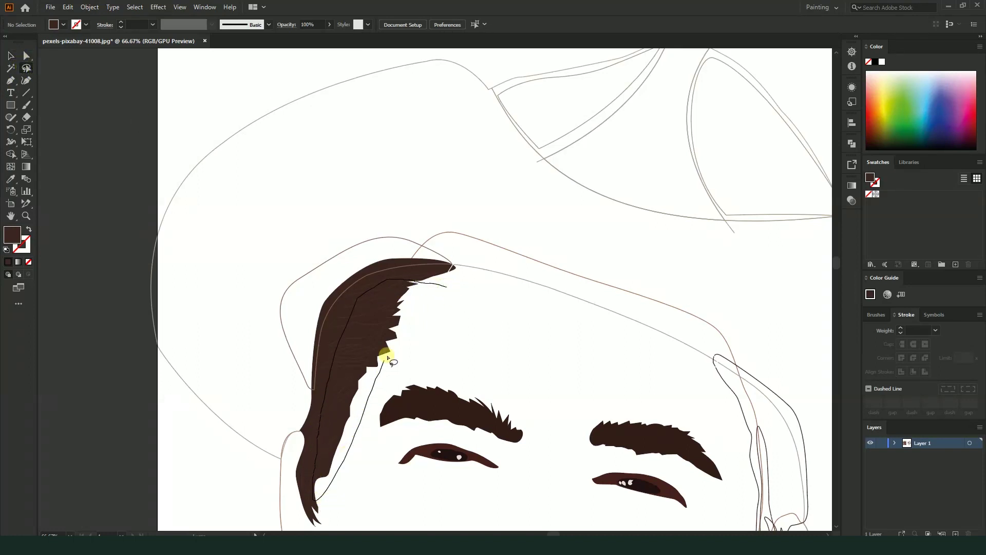
left_click_drag(388, 358, 441, 282)
left_click(10, 55)
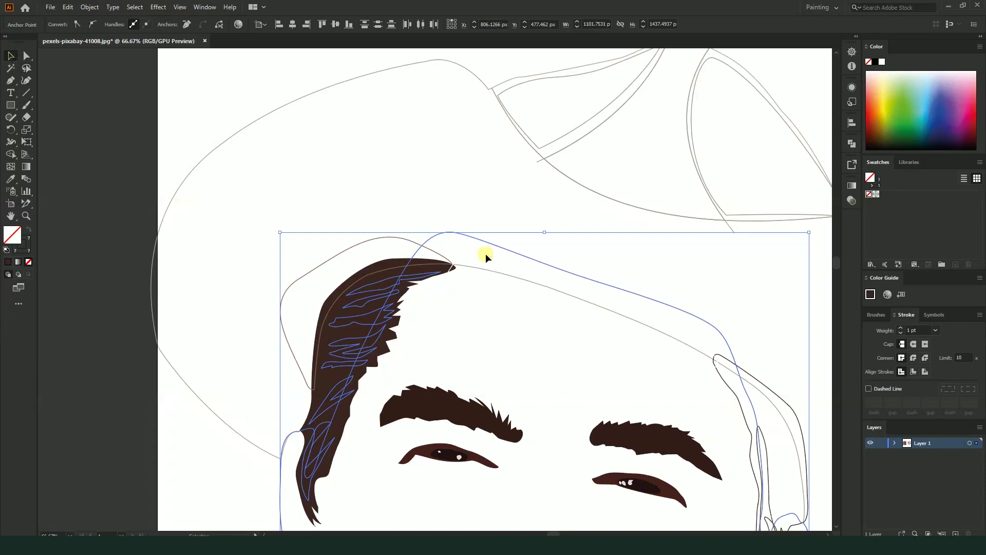
left_click(436, 344)
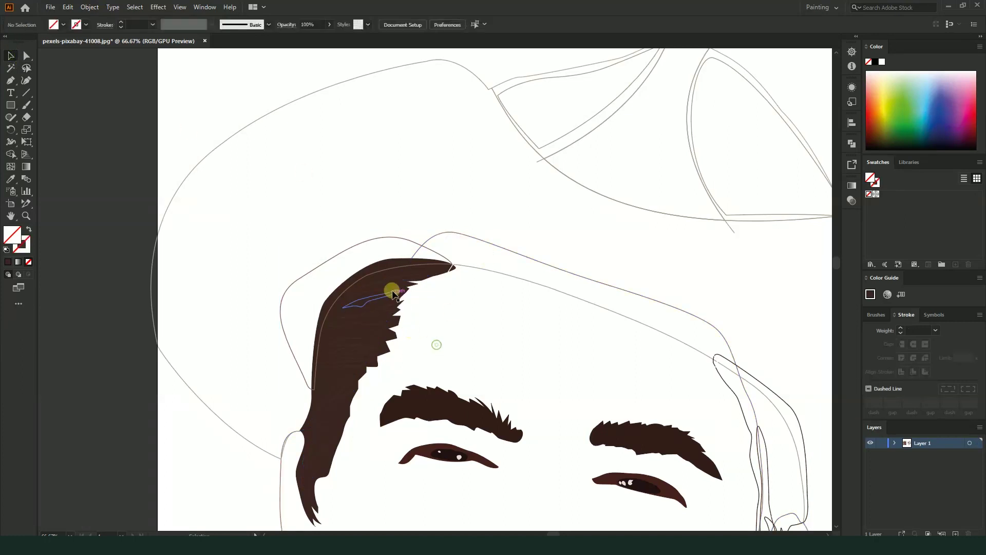
scroll(392, 282, "up", 2)
scroll(406, 215, "down", 1)
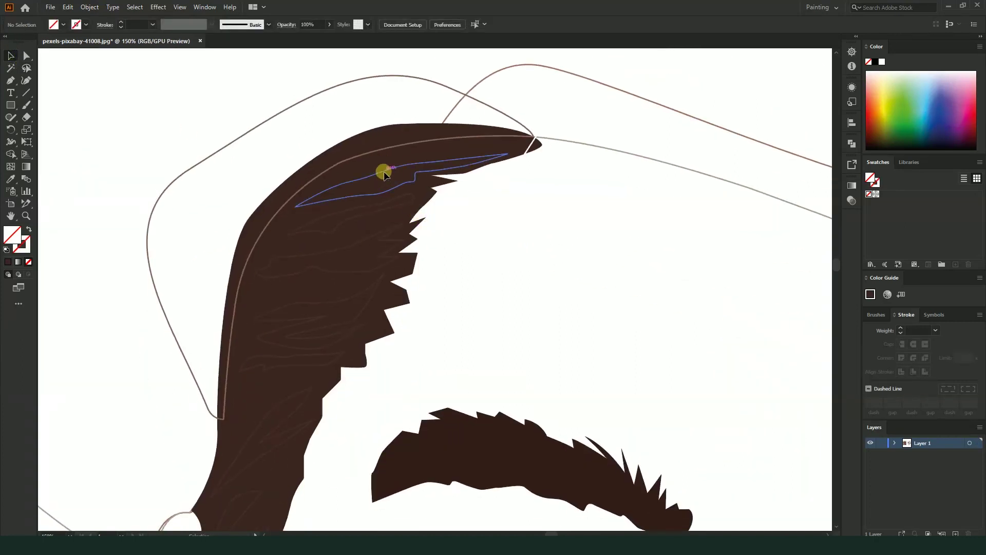
- Select the six left hair strand lines and group them
left_click(386, 174)
left_click(347, 218, "shift")
left_click(324, 251, "shift")
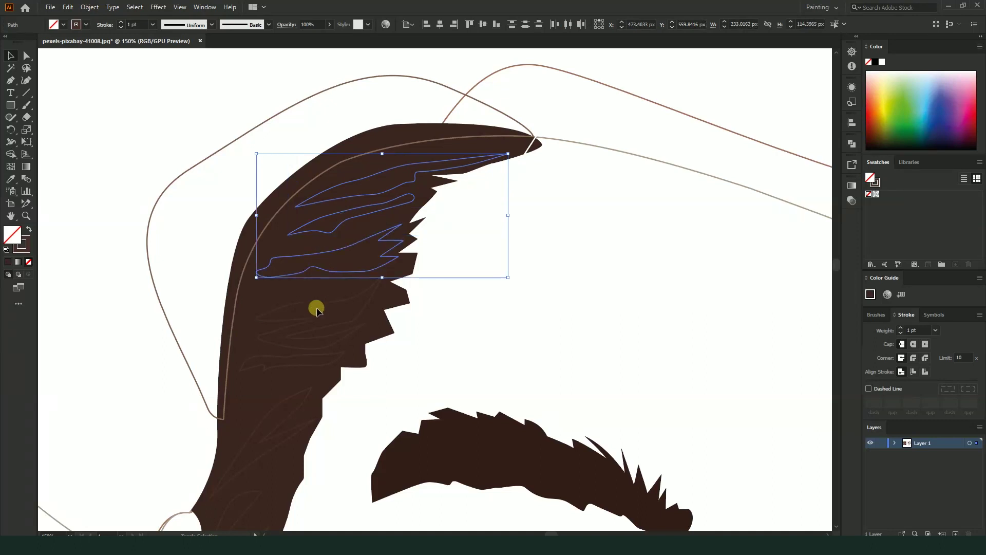
left_click(315, 301, "shift")
scroll(339, 231, "down", 3)
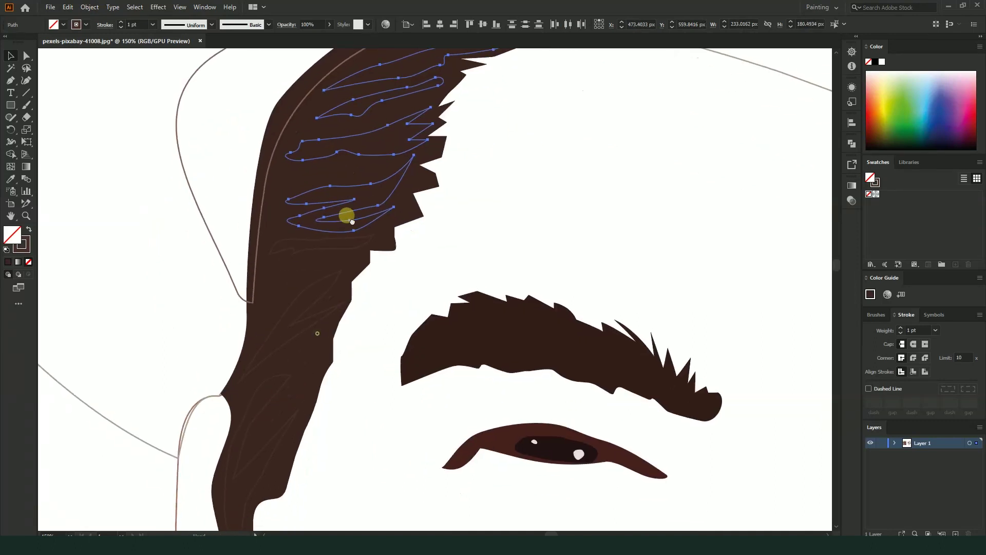
left_click(298, 249, "shift")
scroll(295, 249, "down", 3)
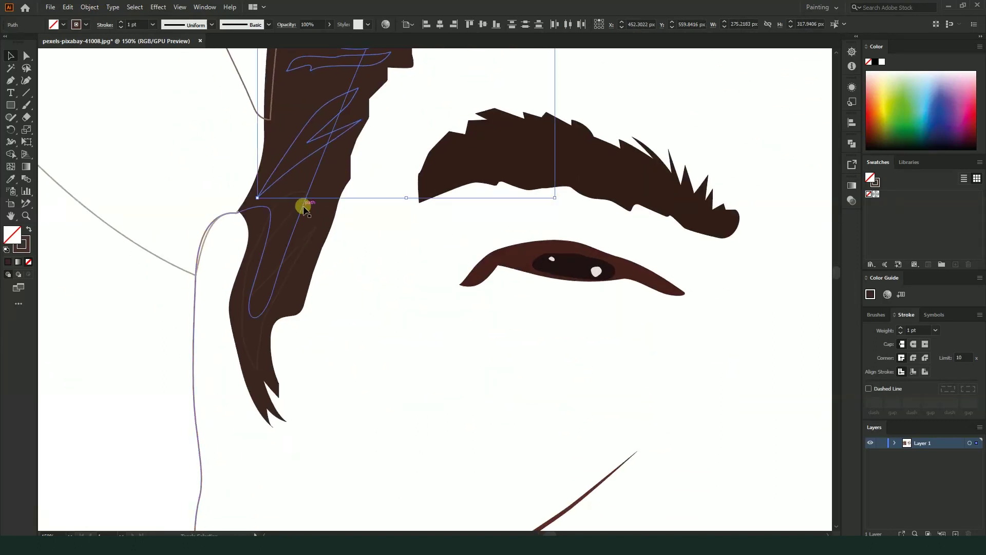
left_click(301, 256, "shift")
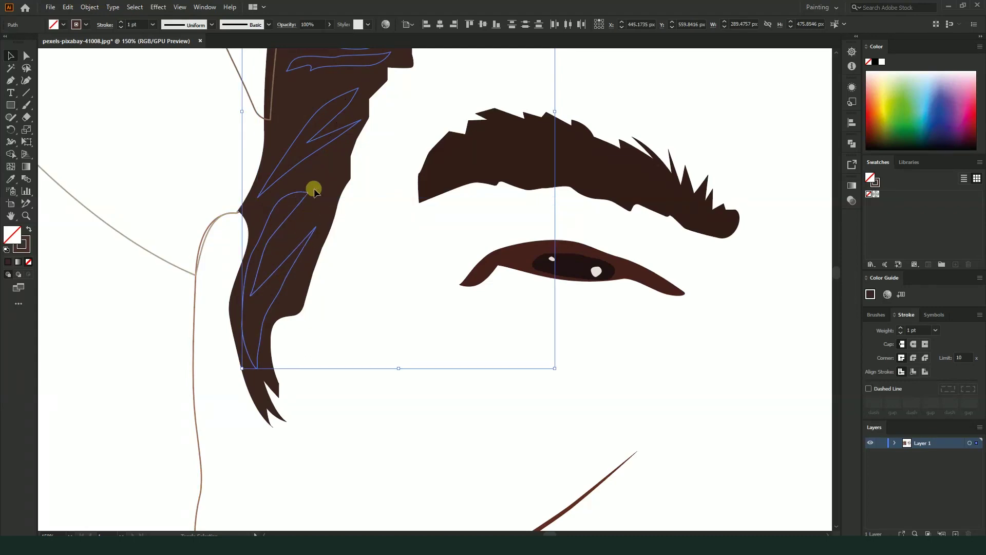
key("ctrl+minus")
key("ctrl+minus")
key("ctrl+minus")
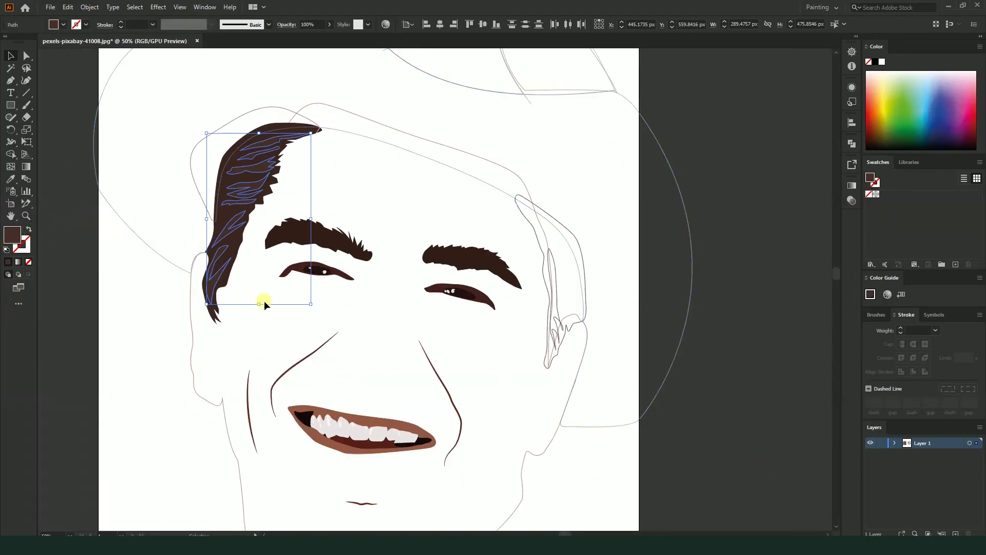
key("ctrl+g")
- Fill the hair strand group with a lighter brown and deselect
left_click(377, 200)
scroll(350, 215, "down", 1)
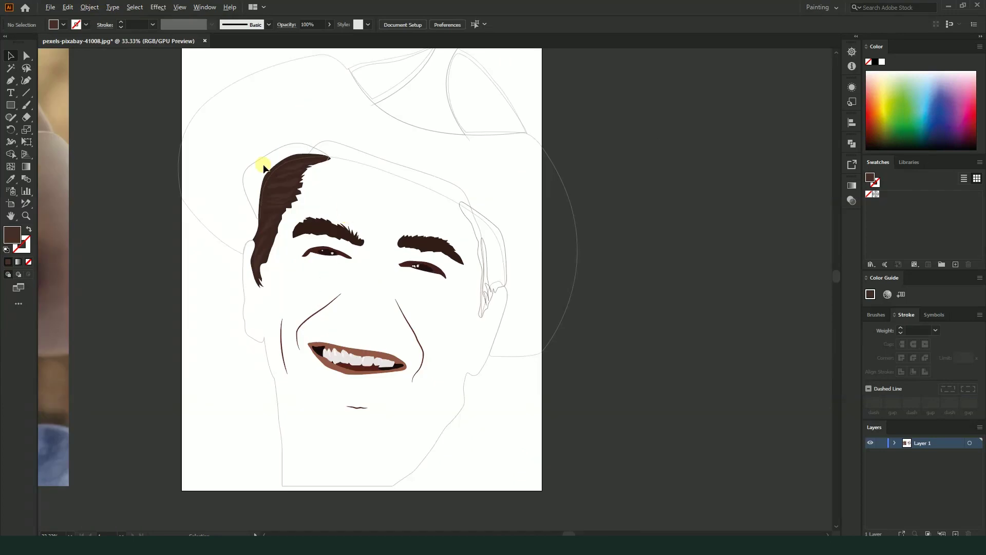
scroll(262, 162, "up", 2)
left_click(314, 198)
double_click(18, 235)
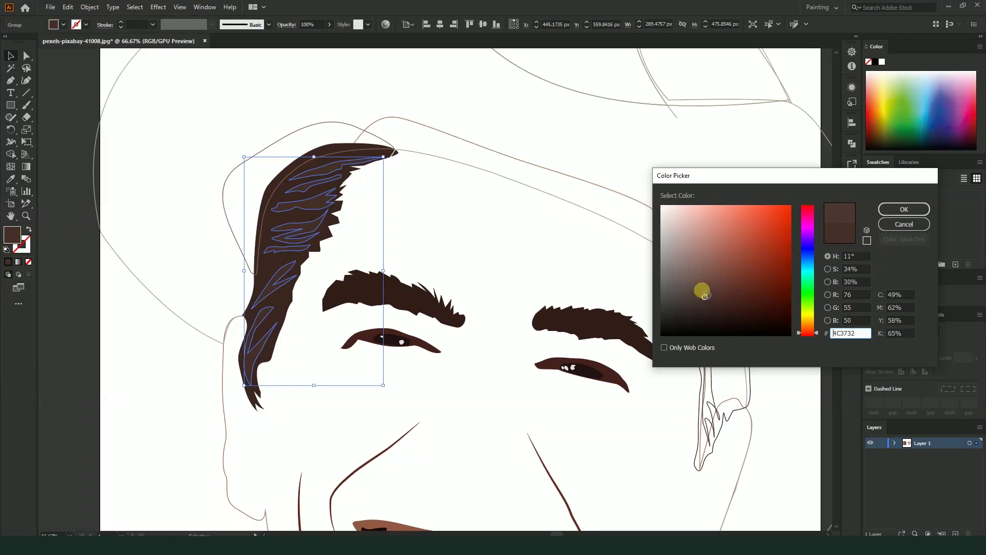
left_click(895, 208)
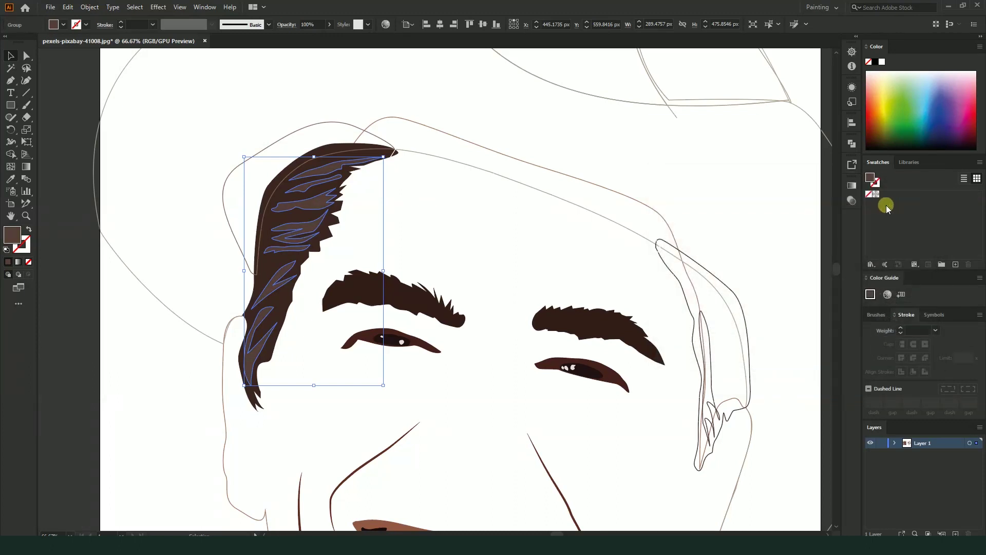
scroll(393, 213, "down", 1)
left_click(266, 192)
scroll(266, 191, "down", 1)
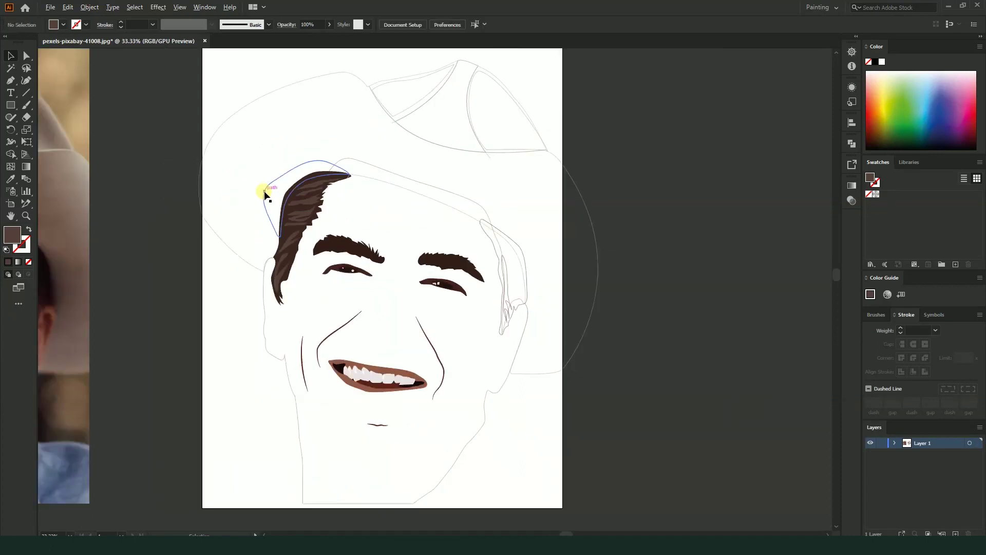
scroll(485, 251, "up", 1)
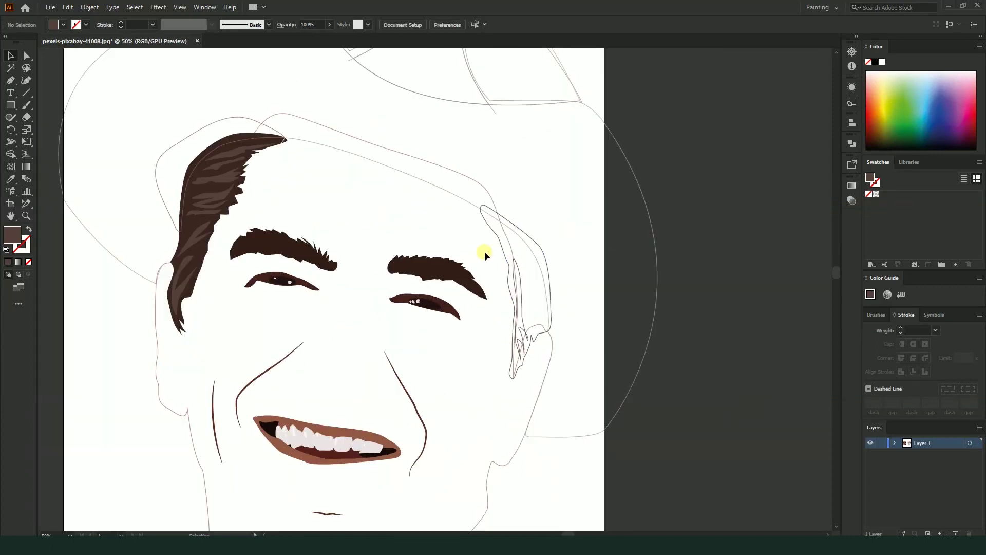
- Fill the right-side hair dark brown and eyedrop the left hair's colour onto its inner strand
left_click(546, 275)
left_click(39, 230)
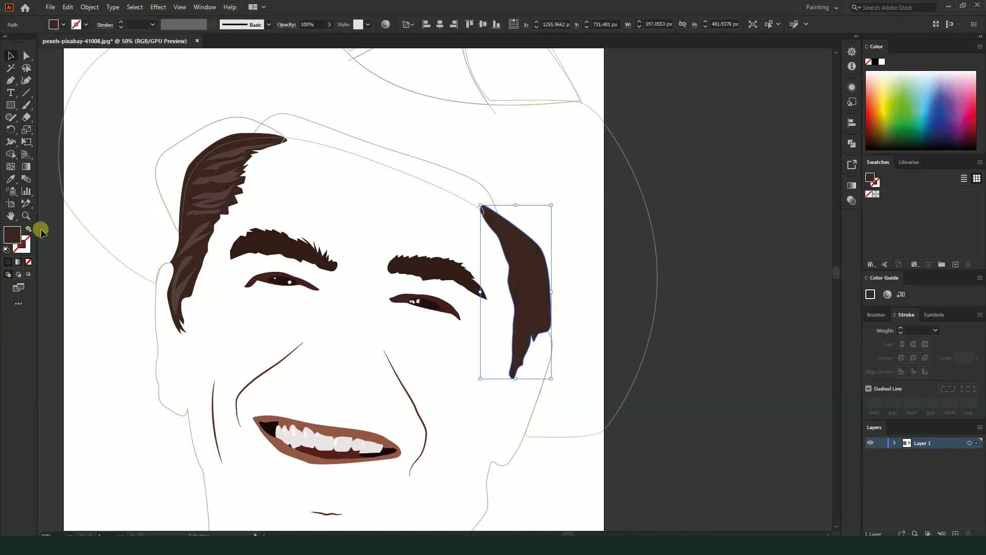
left_click(523, 314)
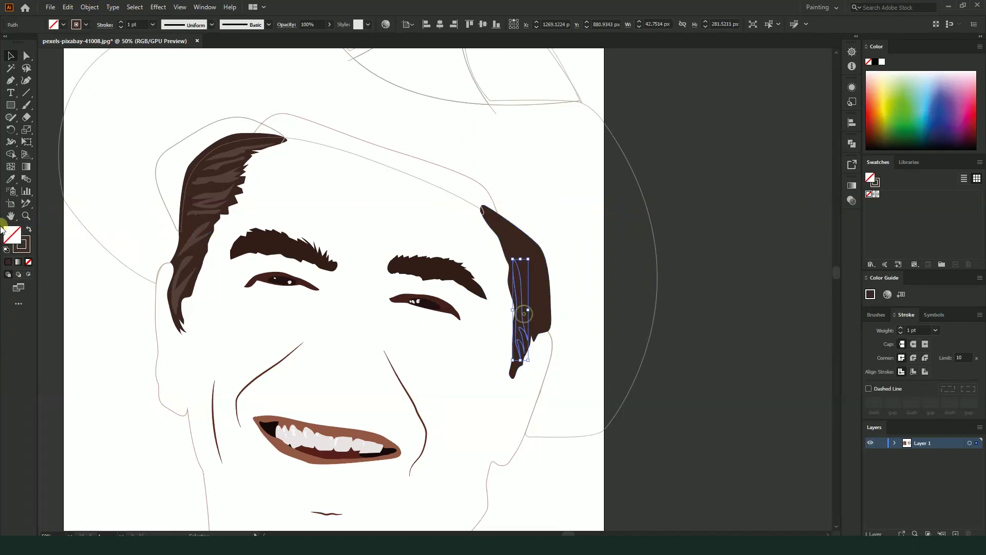
left_click(10, 179)
left_click(223, 186)
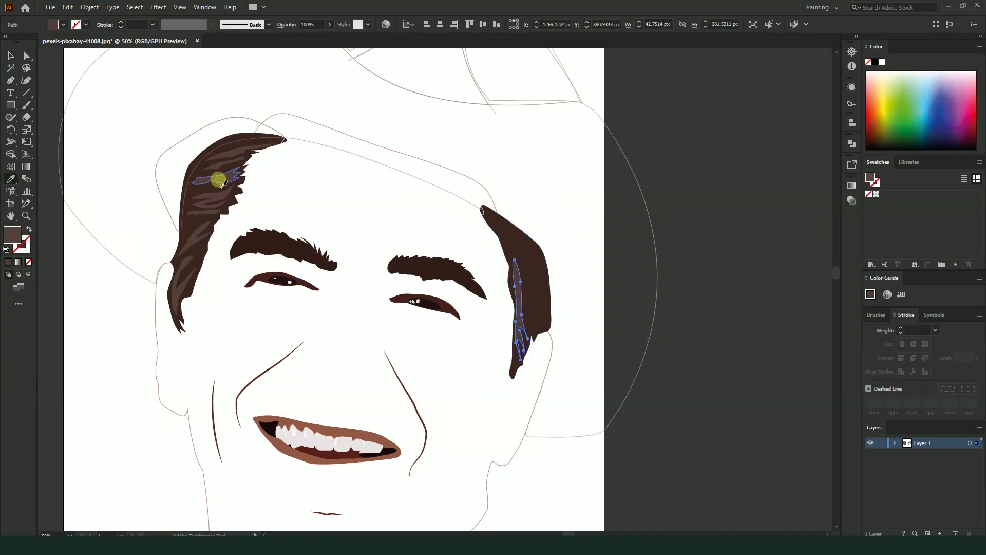
left_click(9, 54)
left_click(156, 121)
scroll(394, 241, "down", 3)
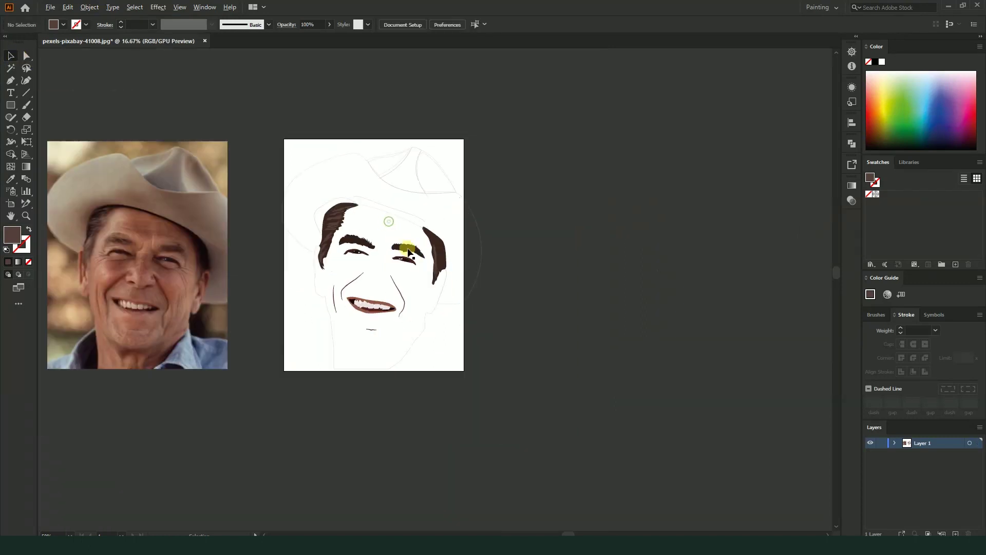
scroll(393, 199, "up", 1)
scroll(469, 277, "down", 2)
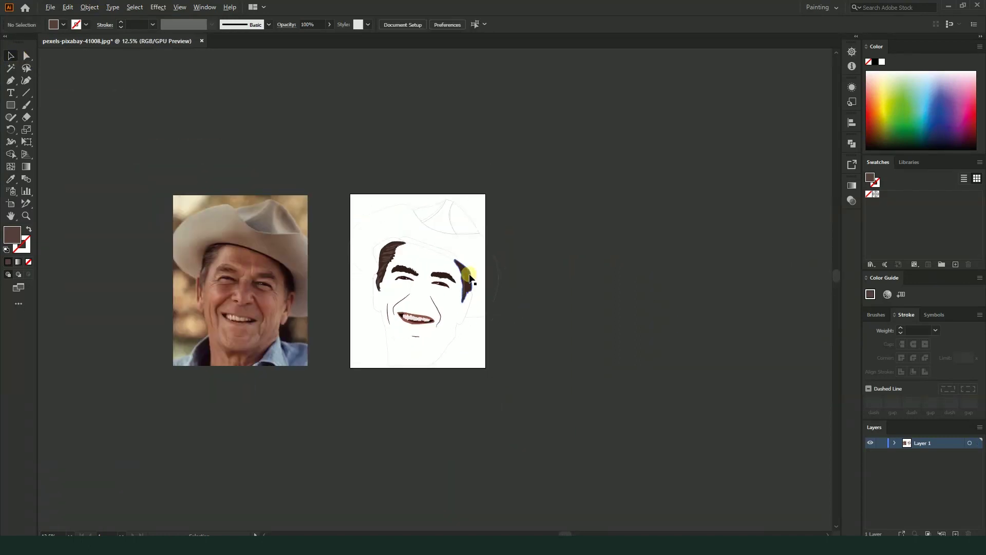
scroll(435, 247, "up", 1)
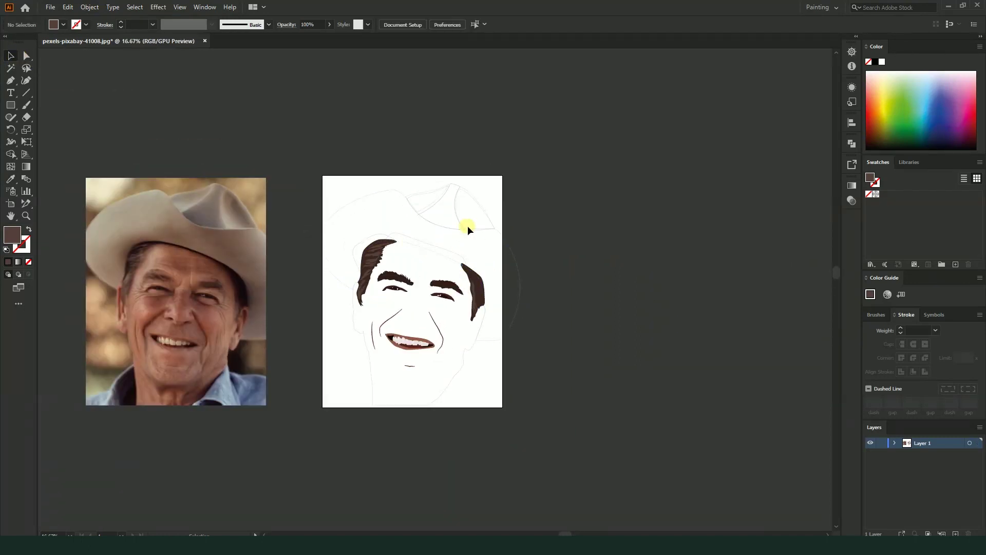
- Fill the hat outline with tan
left_click(503, 240)
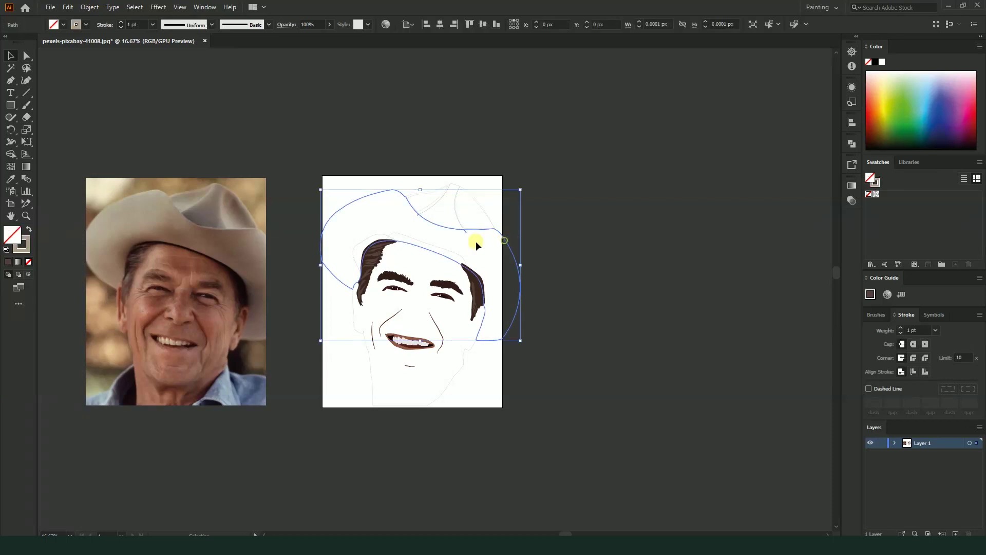
left_click(29, 230)
scroll(481, 216, "up", 2)
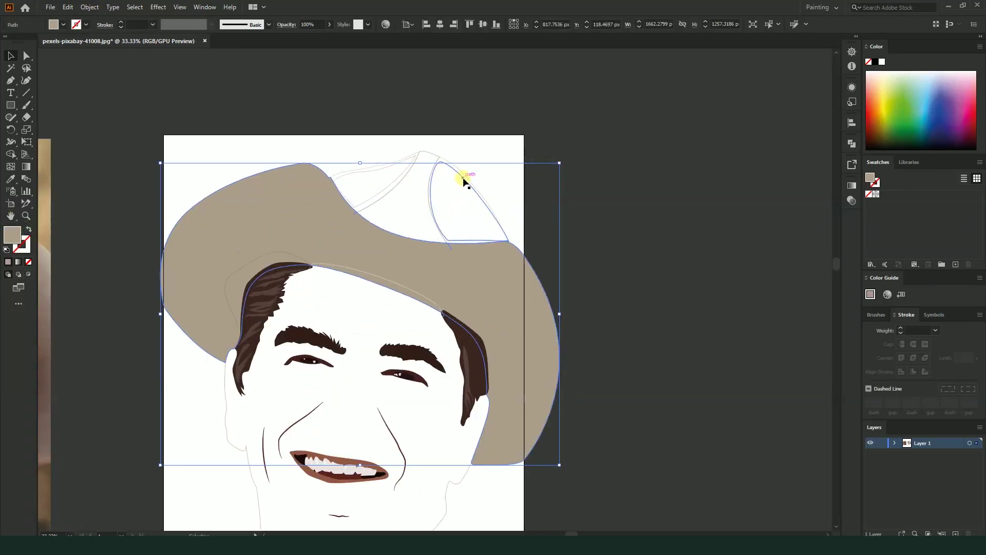
left_click(464, 172)
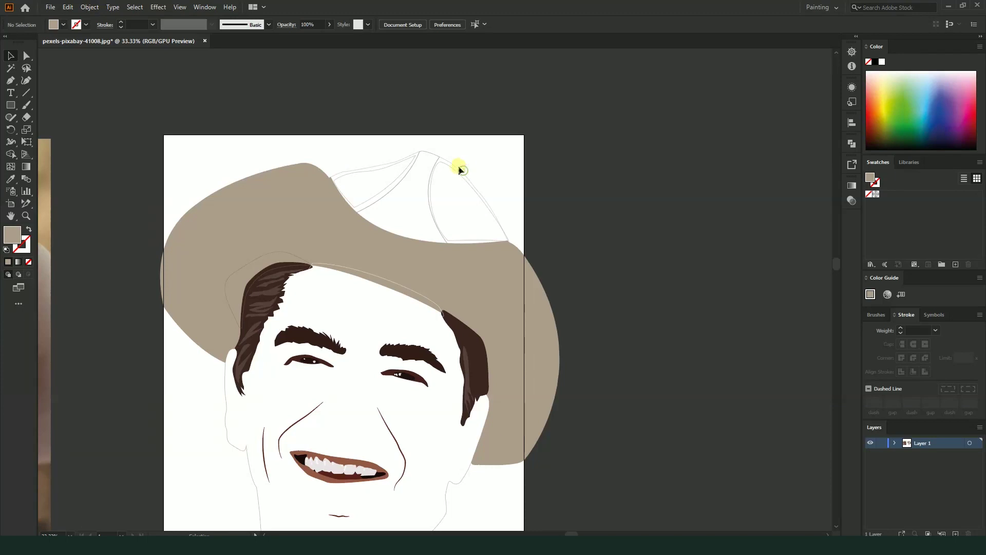
scroll(454, 170, "up", 2)
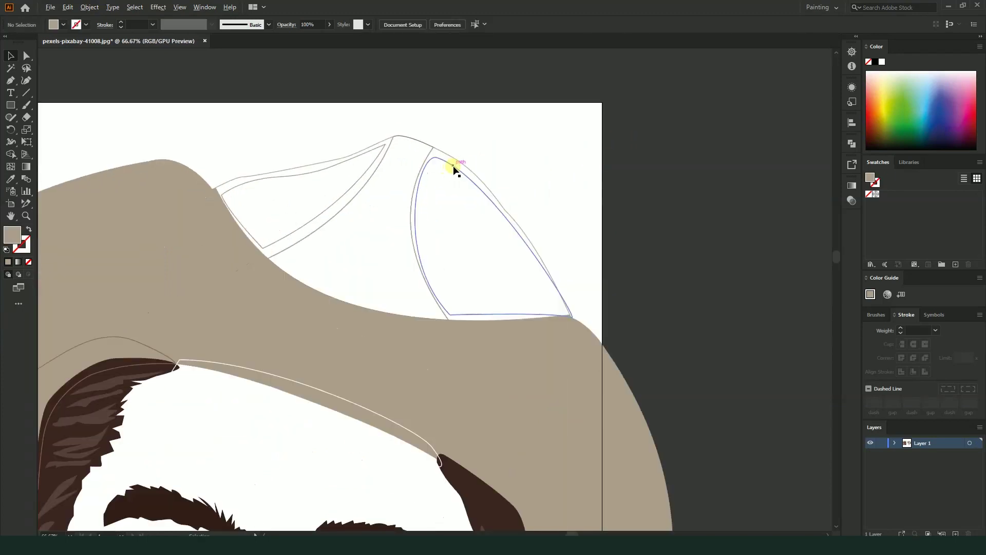
- Fill the right crown crease and its inner path tan, using outline view
left_click(433, 155)
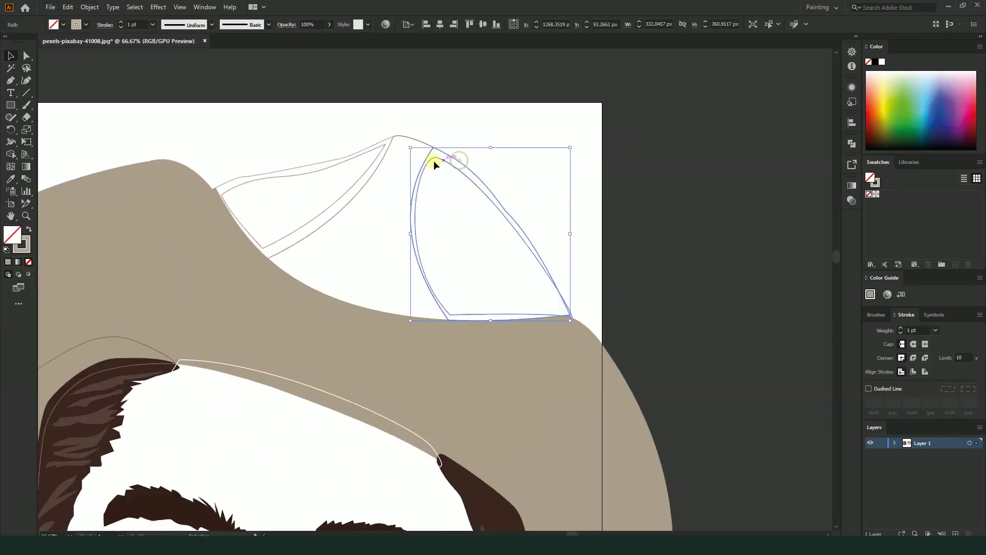
left_click(29, 230)
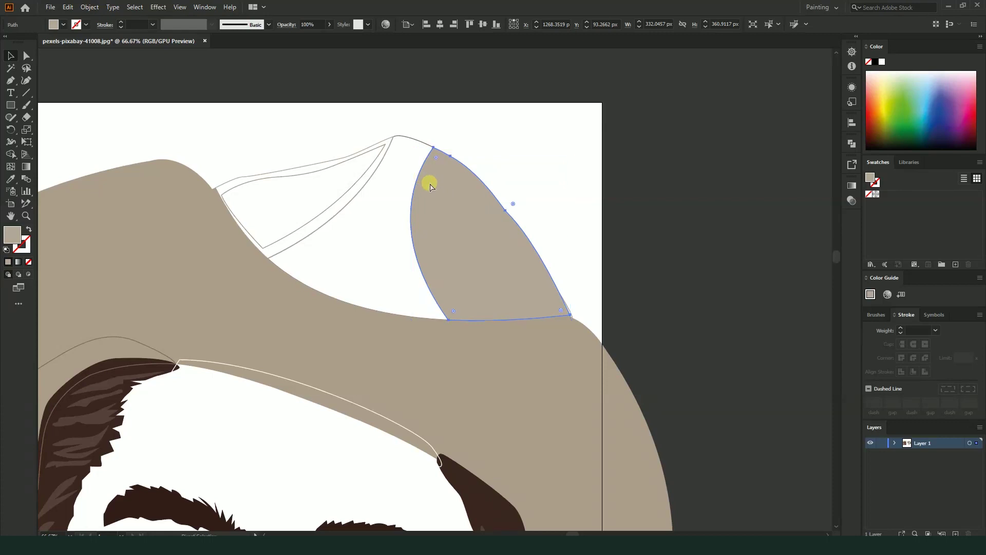
key("ctrl+y")
left_click(421, 180)
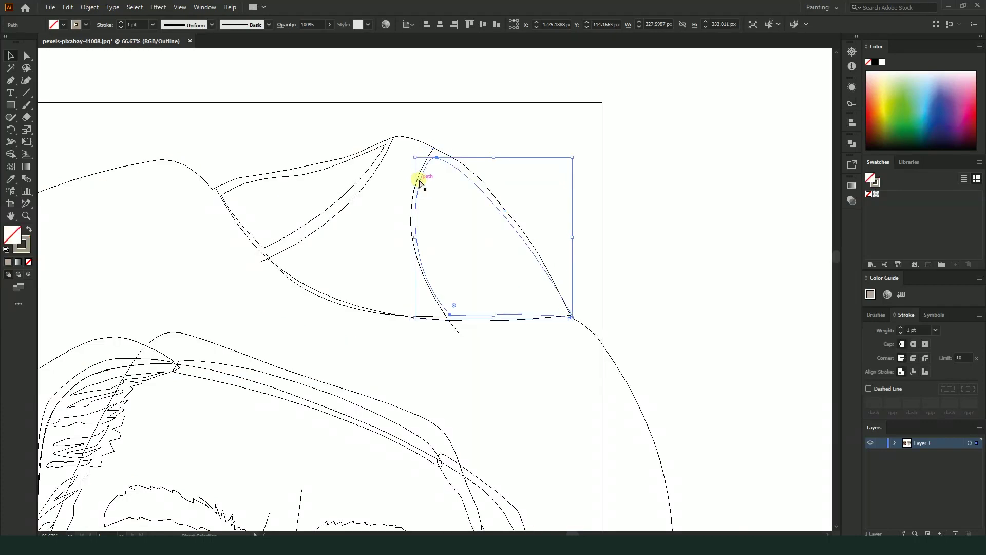
key("ctrl+y")
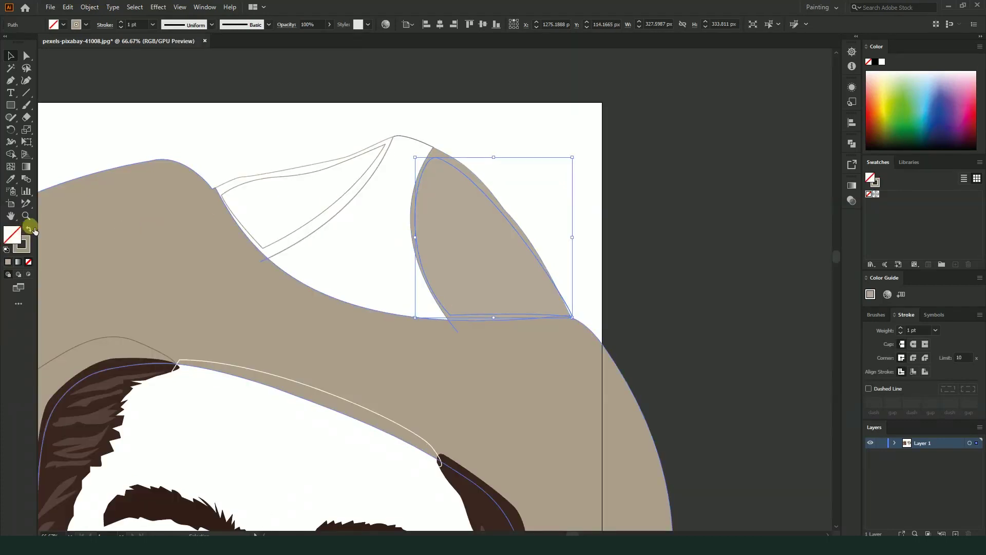
left_click(29, 229)
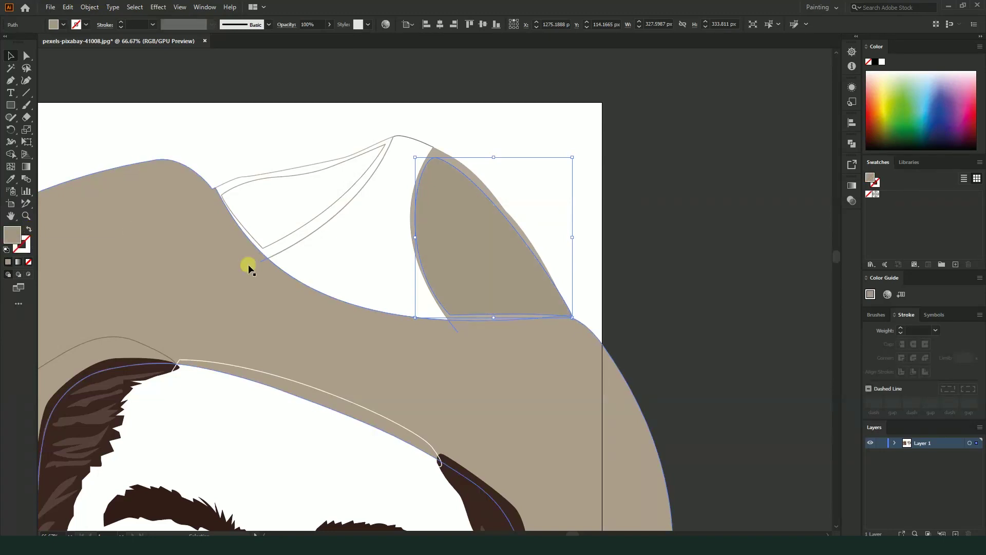
left_click(653, 229)
scroll(623, 213, "down", 2)
scroll(535, 182, "up", 2)
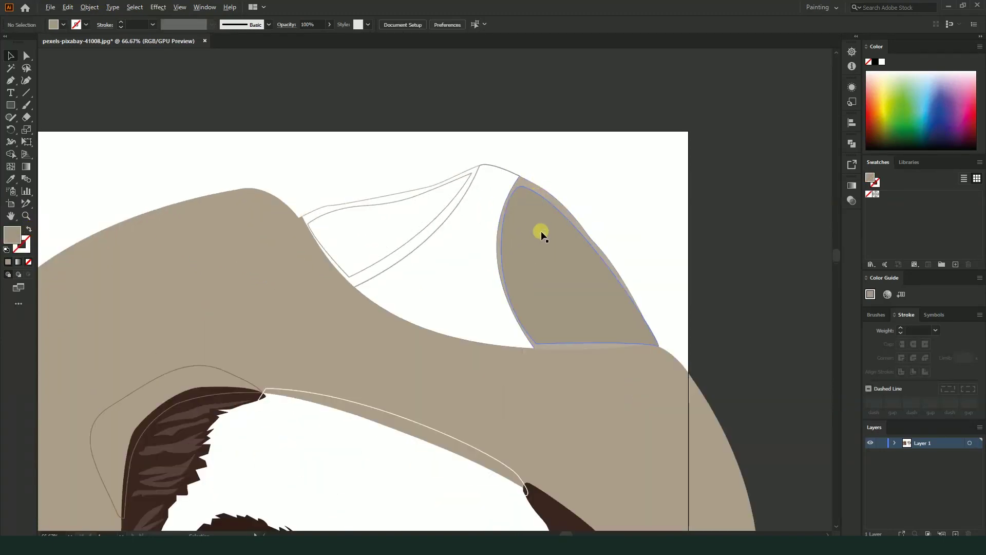
- Fill the left crown crease and its inner path tan
left_click(418, 242)
left_click(28, 228)
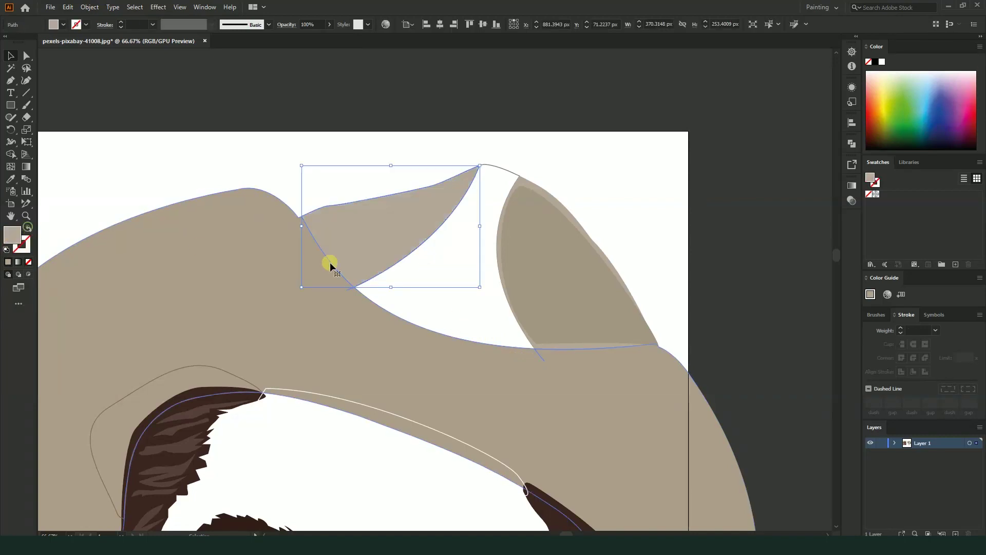
key("ctrl+y")
left_click(409, 245)
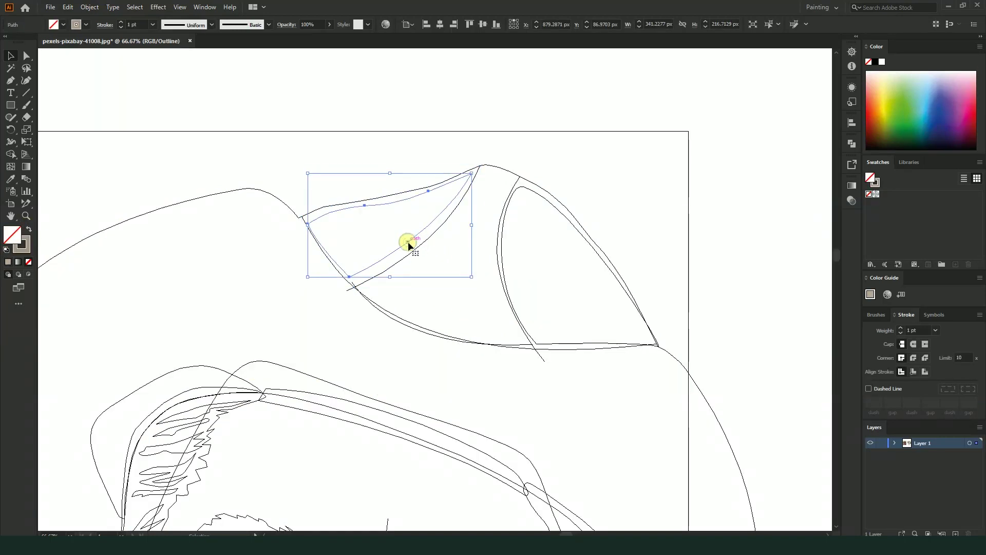
key("ctrl")
key("ctrl+y")
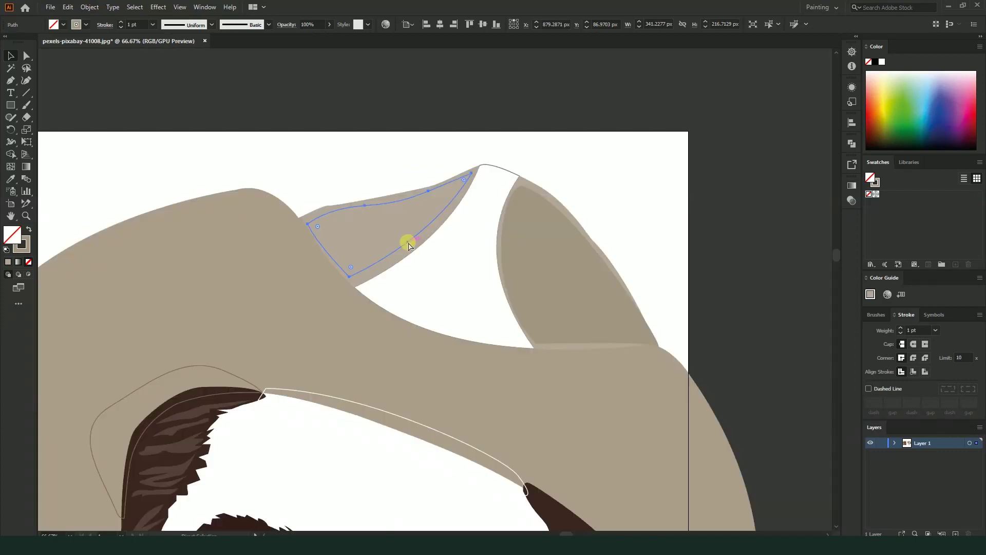
left_click(29, 230)
- Fill the crown's centre piece grey-tan and zoom out
left_click(504, 168)
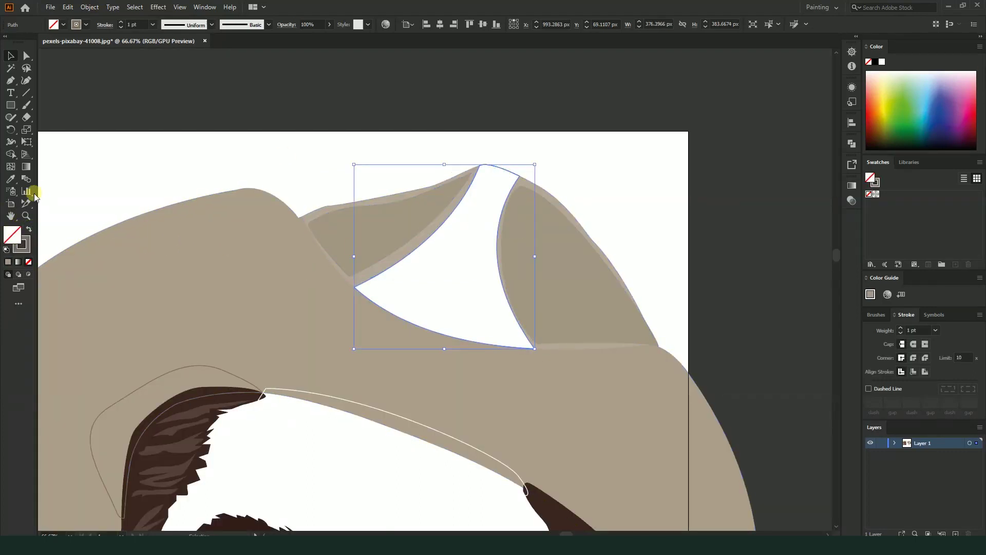
left_click(29, 230)
left_click(423, 118)
key("ctrl+minus")
key("ctrl+minus")
key("ctrl+minus")
key("ctrl+minus")
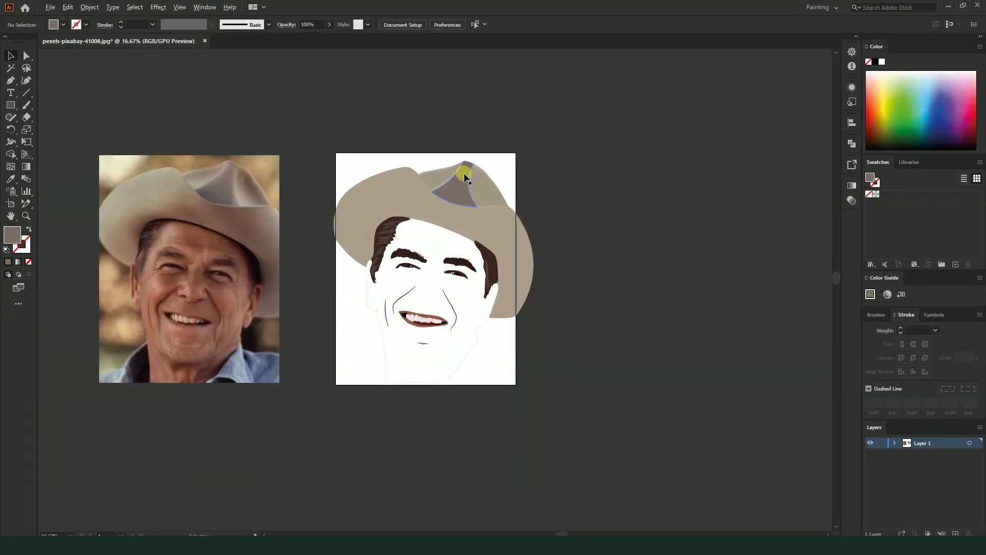
- Fill the hair outline under the hat brim with brown
scroll(510, 169, "up", 1)
left_click(433, 207)
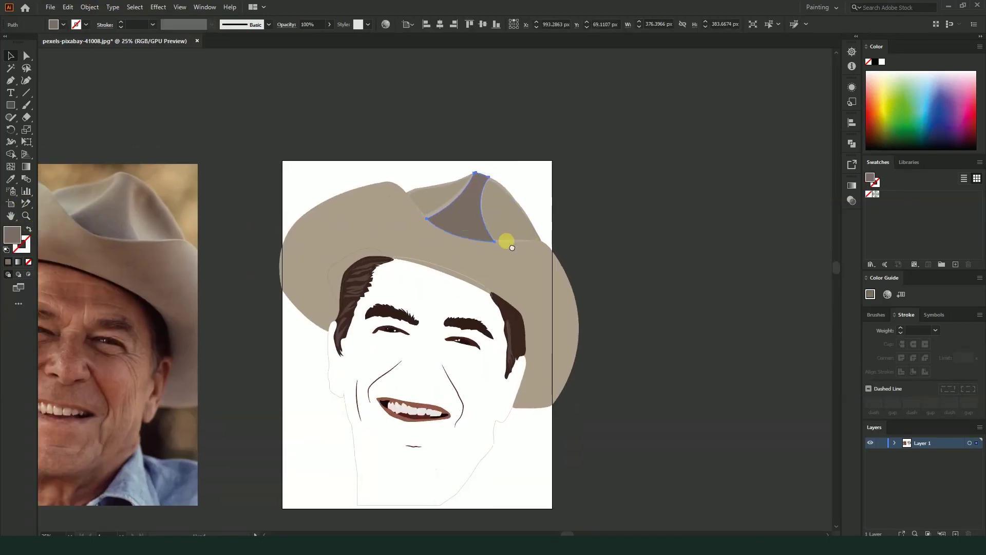
scroll(135, 250, "left", 3)
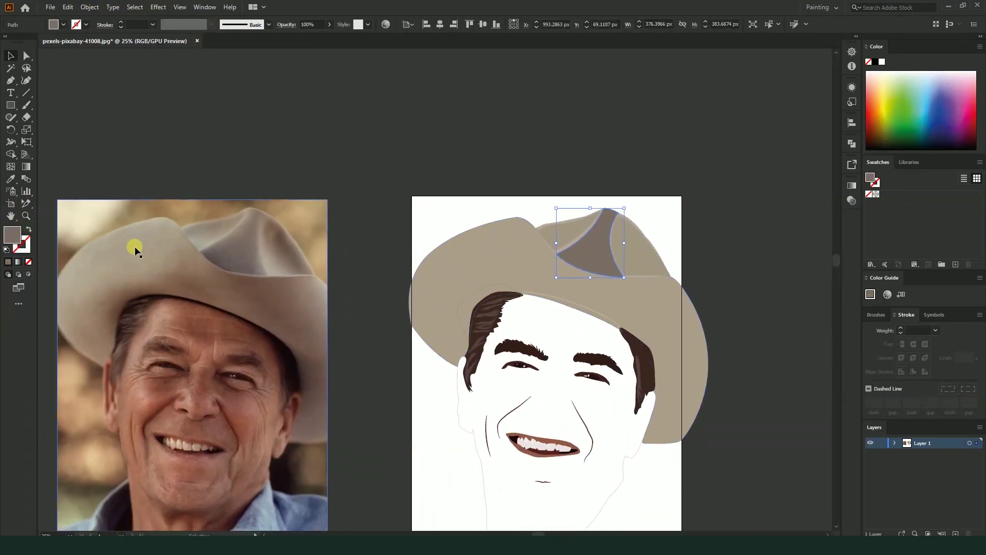
left_click(466, 301)
left_click(29, 230)
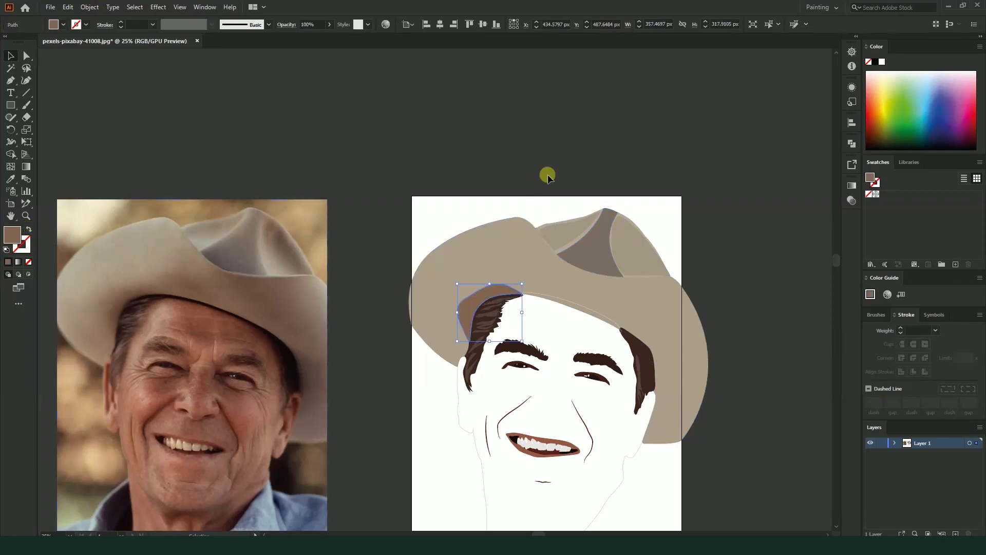
left_click(546, 174)
scroll(520, 213, "down", 1)
- Eyedrop the hat's tan from the reference photo onto the shape above the left hair
left_click(481, 267)
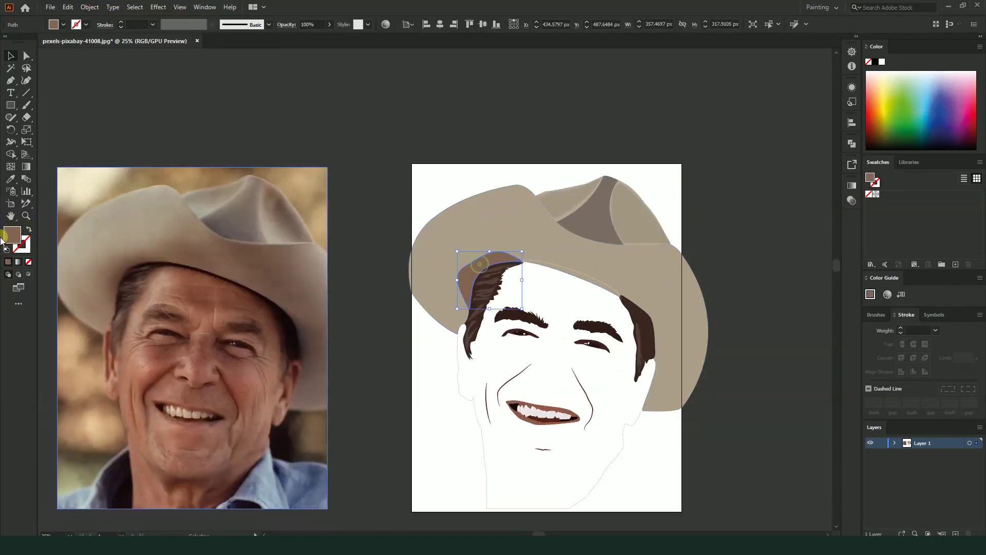
left_click(11, 179)
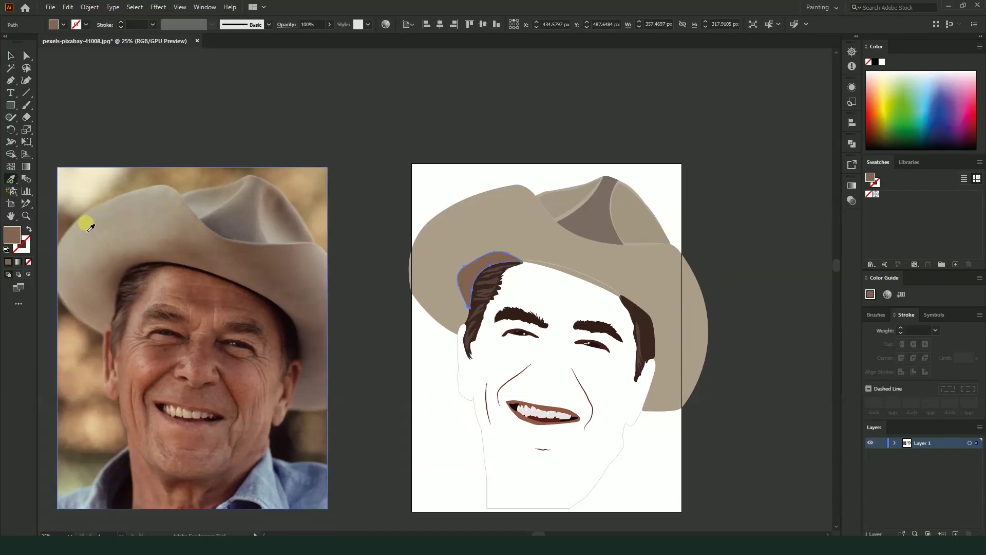
left_click(122, 262)
left_click(117, 250)
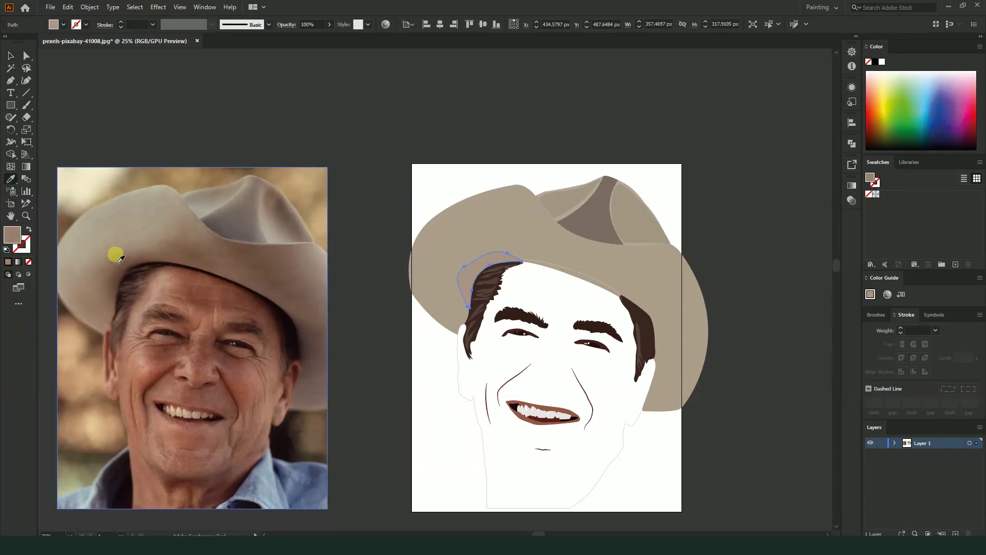
left_click(119, 260)
left_click(131, 261)
left_click(108, 257)
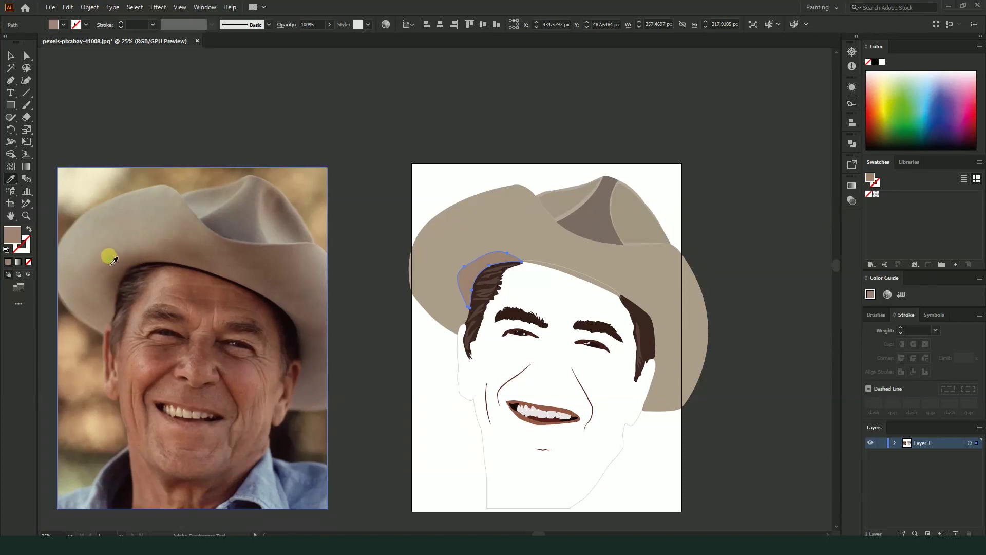
left_click(10, 55)
scroll(471, 136, "right", 3)
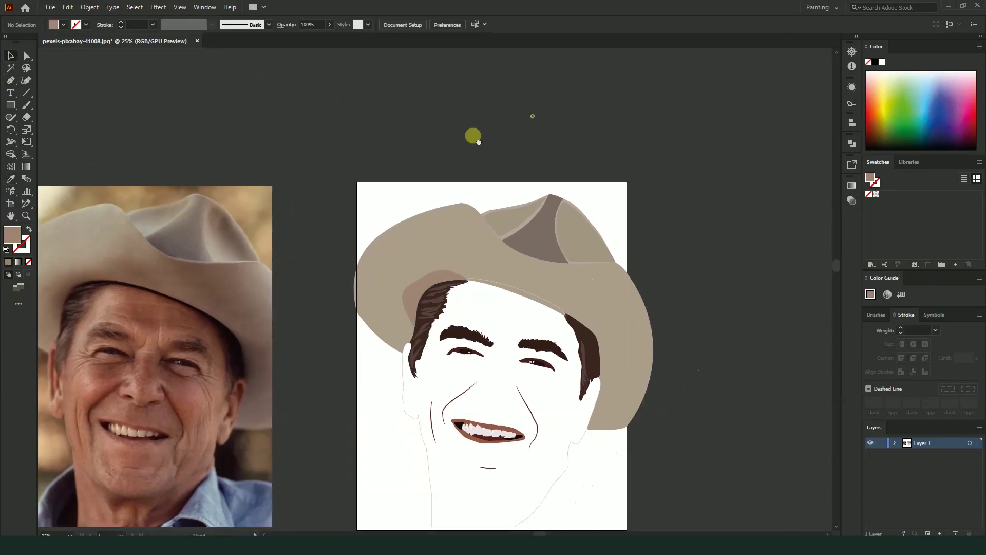
- Apply the hat's tan to the shape over the left hair and confirm it in the Color Picker
left_click(518, 246)
scroll(499, 295, "down", 1)
left_click(436, 297)
left_click(10, 180)
left_click(458, 279)
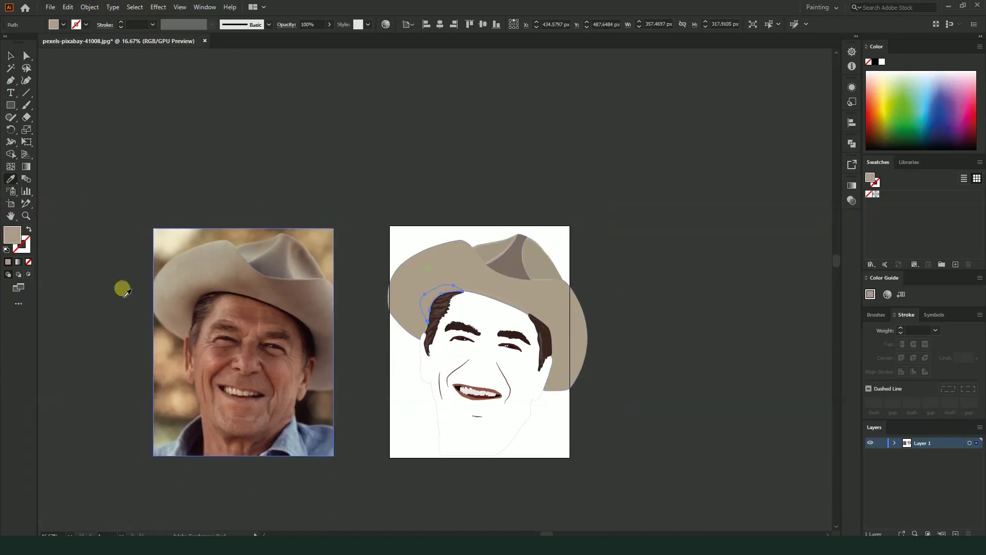
double_click(12, 234)
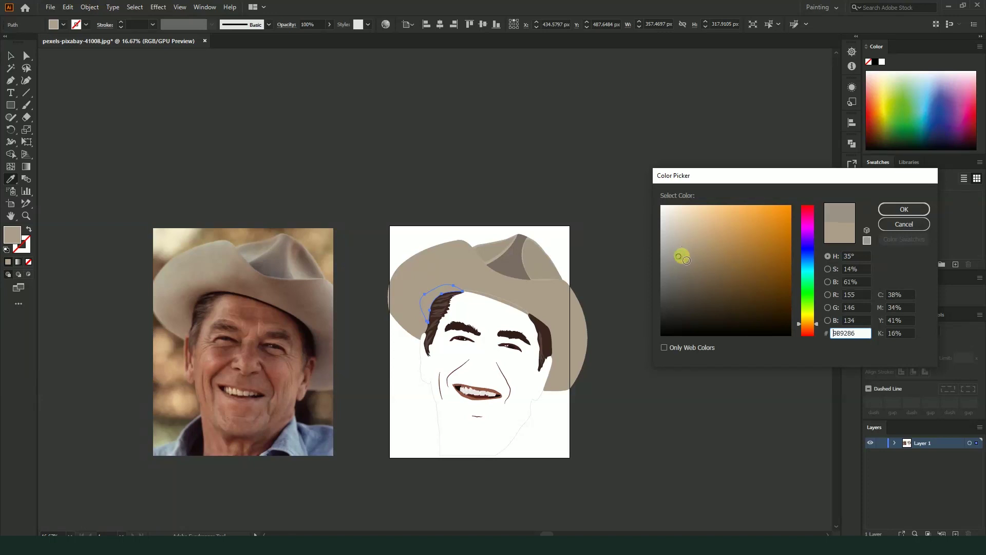
left_click(897, 211)
- Direct-select the dark crown triangle and eyedrop the tan hat colour onto it
left_click(26, 56)
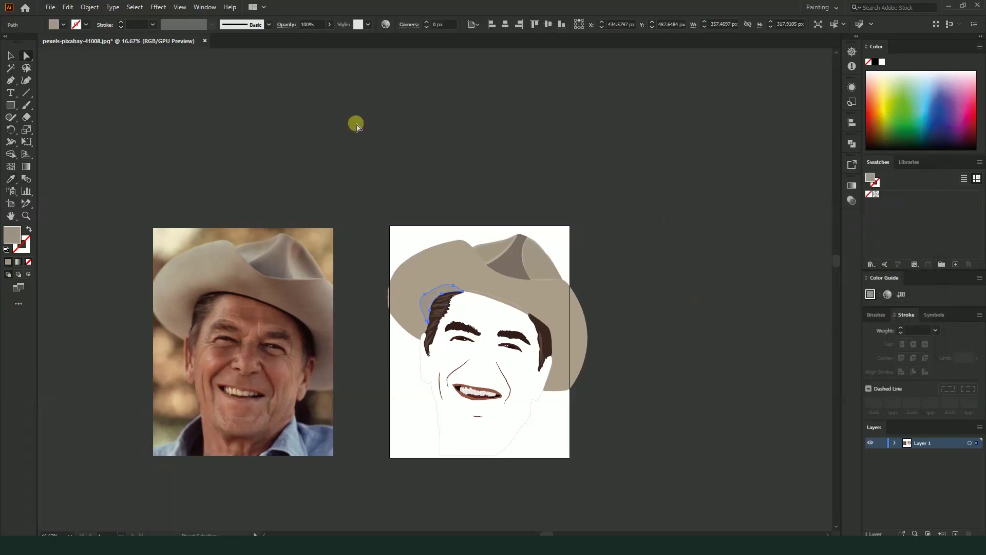
scroll(550, 282, "up", 1)
left_click(497, 255)
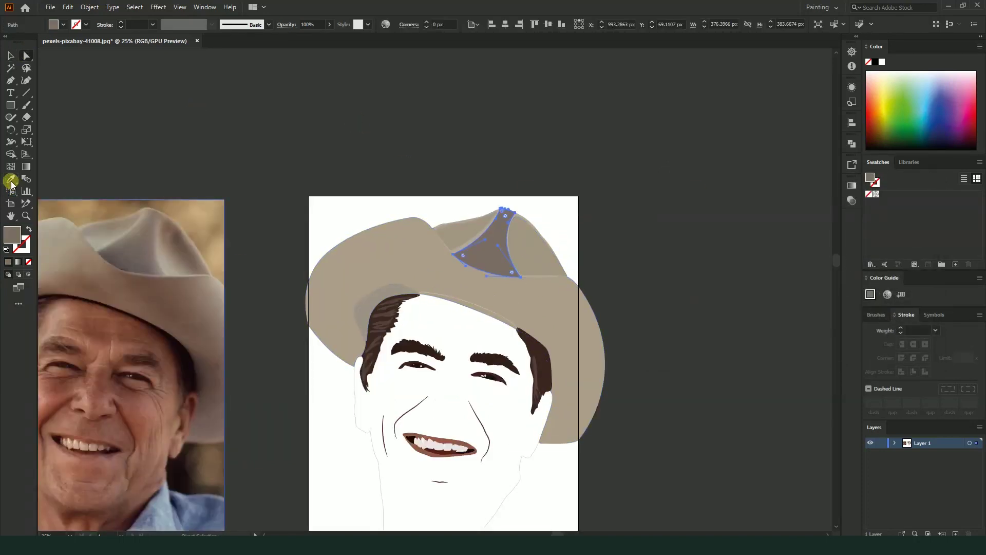
left_click(11, 179)
left_click(379, 292)
left_click(11, 55)
left_click(563, 128)
scroll(659, 222, "down", 2)
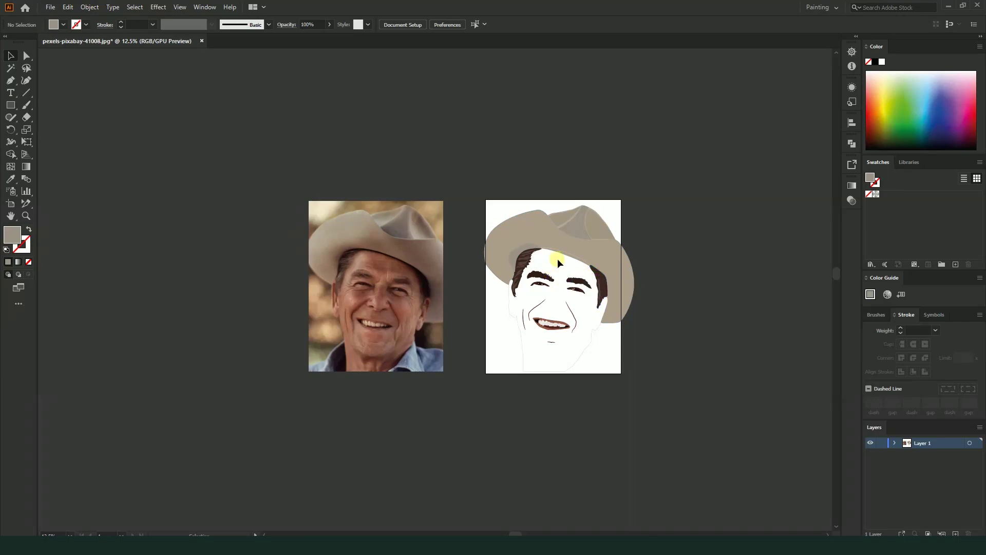
- Fill the thin forehead band under the brim with the hair brown sampled from the photo
scroll(557, 258, "up", 3)
left_click(573, 239)
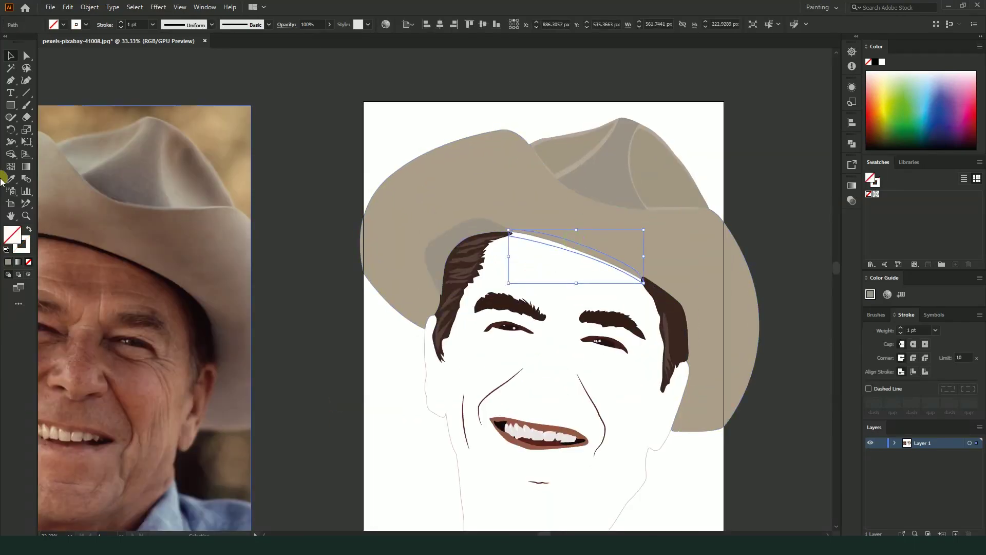
left_click(11, 179)
left_click(110, 251)
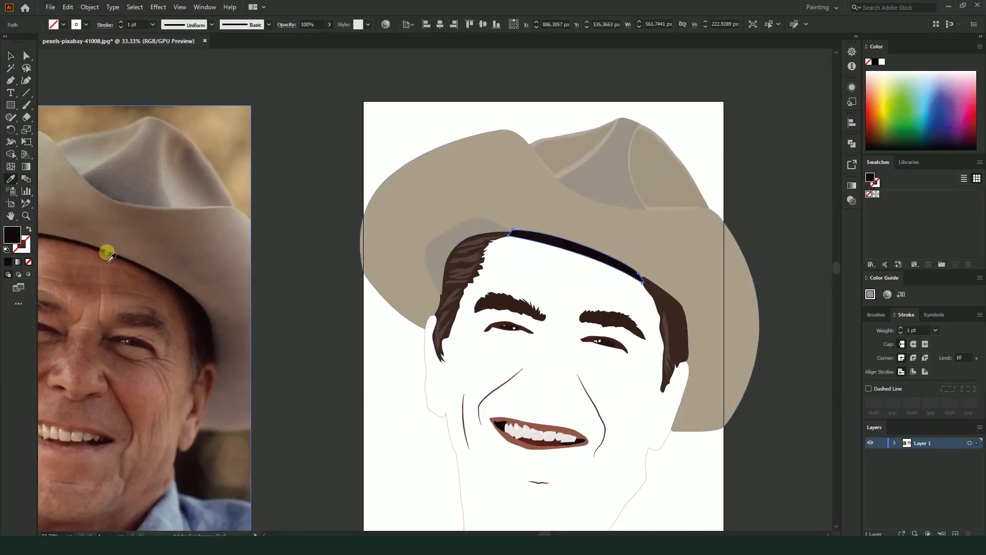
scroll(113, 254, "up", 3)
scroll(97, 244, "up", 2)
scroll(105, 237, "down", 5)
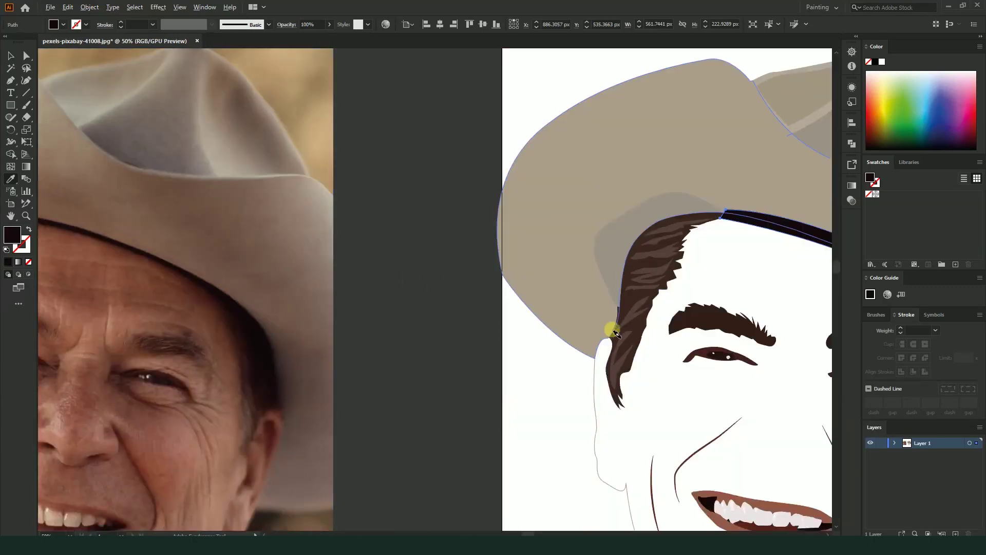
scroll(650, 278, "down", 1)
scroll(650, 278, "up", 2)
scroll(673, 257, "up", 2)
left_click(667, 282)
scroll(668, 282, "down", 4)
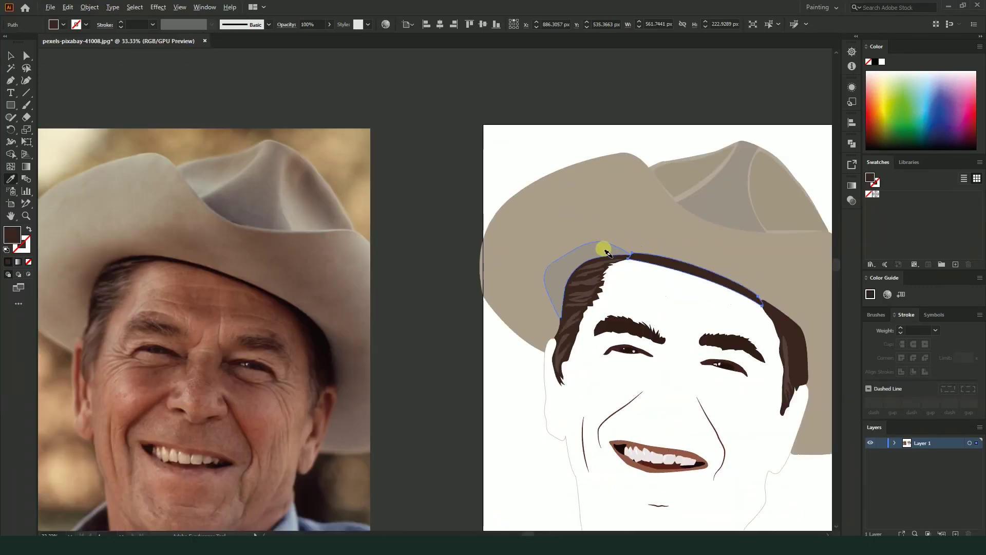
scroll(603, 249, "down", 2)
- Reselect the forehead band to check its new dark brown fill
left_click(16, 56)
left_click(421, 61)
scroll(626, 277, "up", 2)
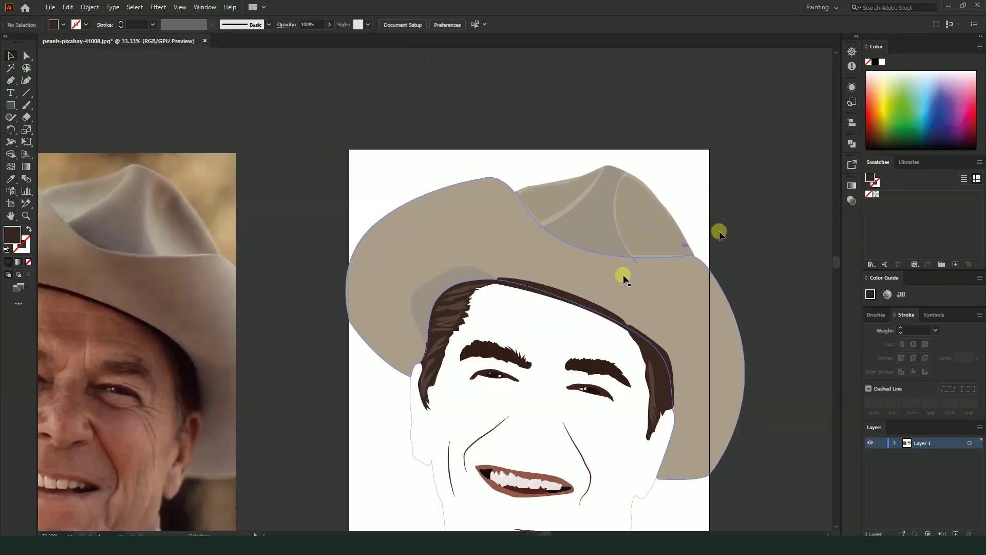
scroll(621, 360, "up", 1)
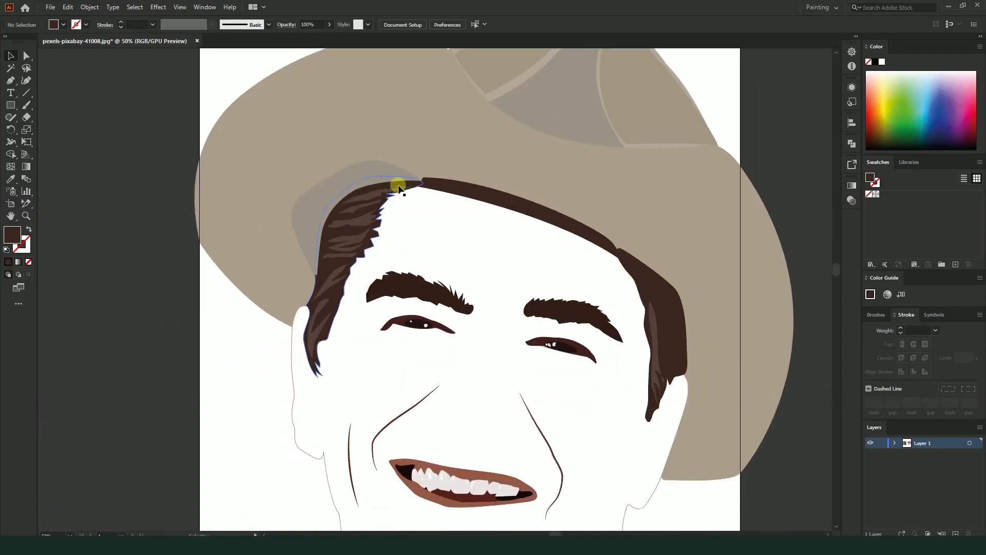
left_click(453, 187)
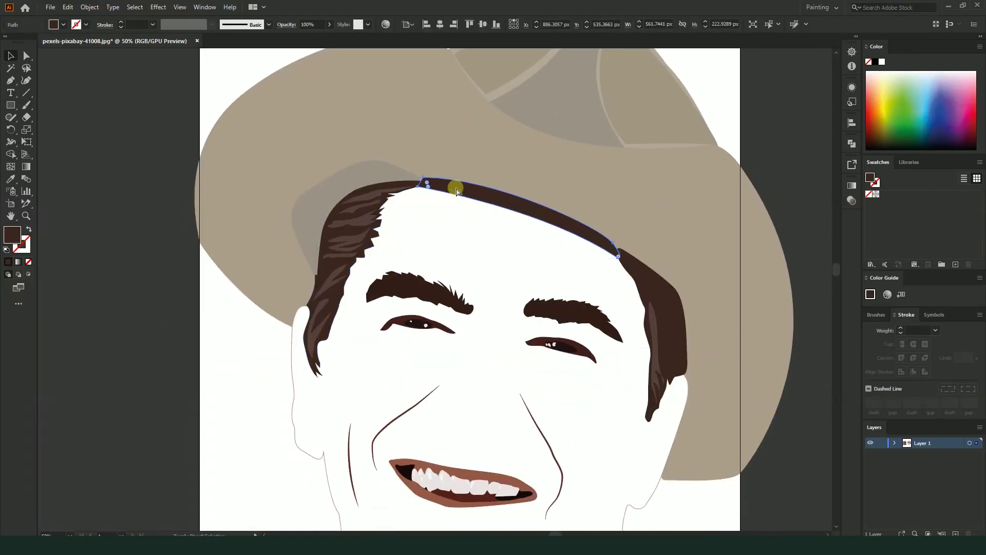
scroll(470, 197, "down", 2)
left_click(711, 257)
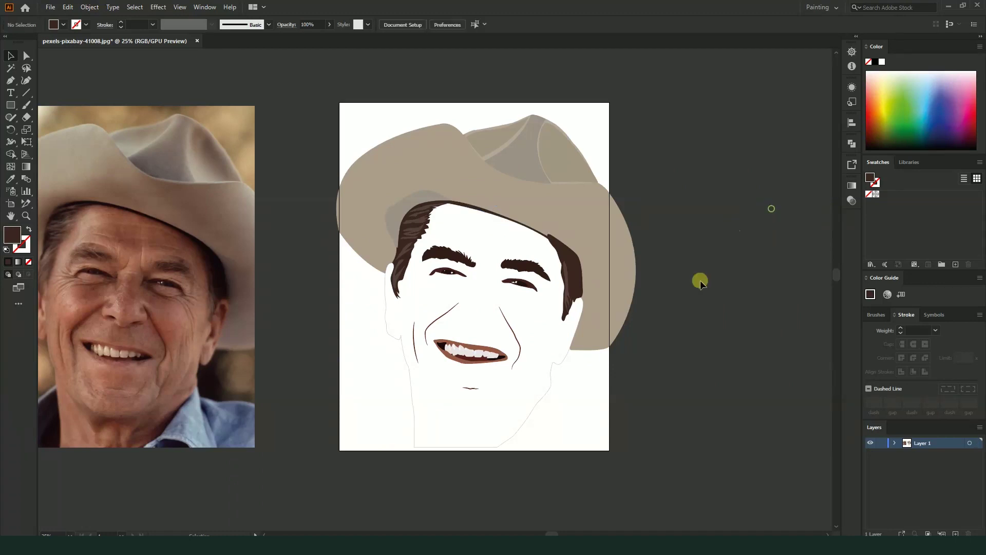
scroll(561, 236, "up", 2)
- Inspect the right hair, left hair group and face outline paths one by one
left_click(561, 267)
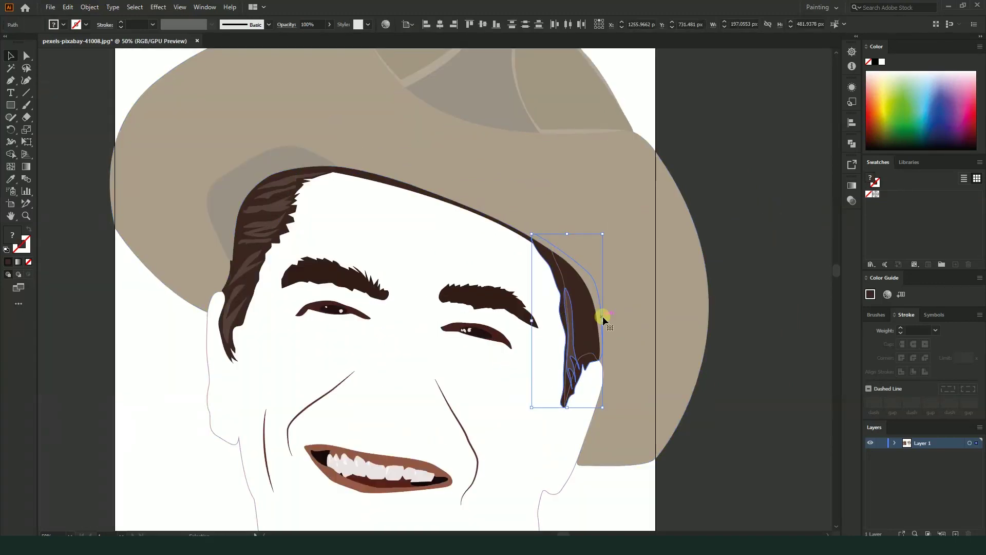
scroll(602, 316, "down", 1)
scroll(384, 247, "up", 2)
left_click(374, 236)
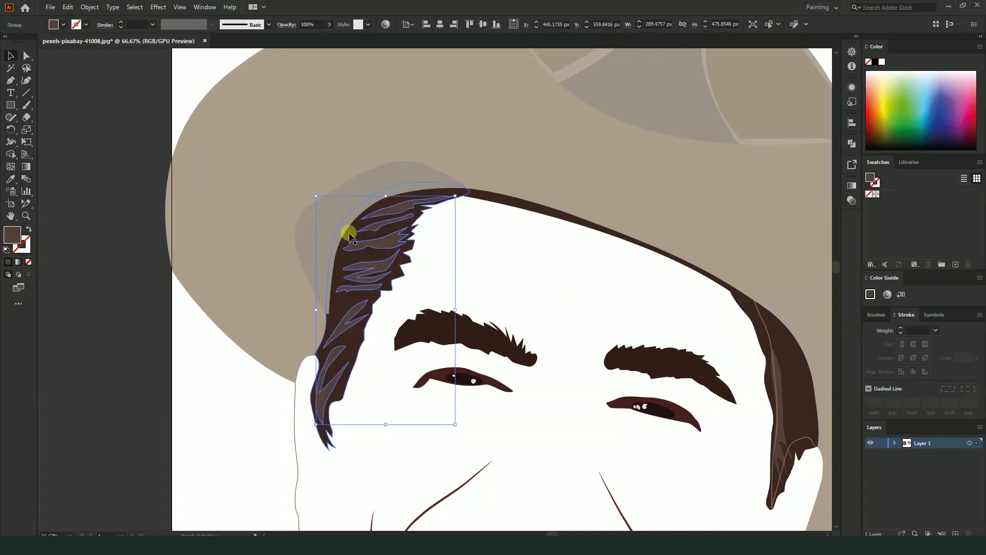
scroll(351, 235, "down", 1)
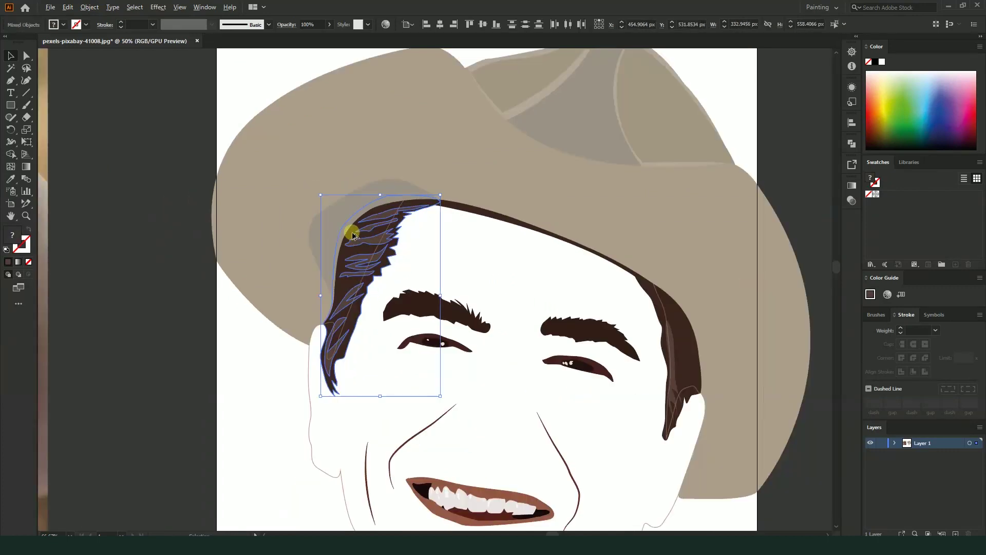
left_click(398, 214)
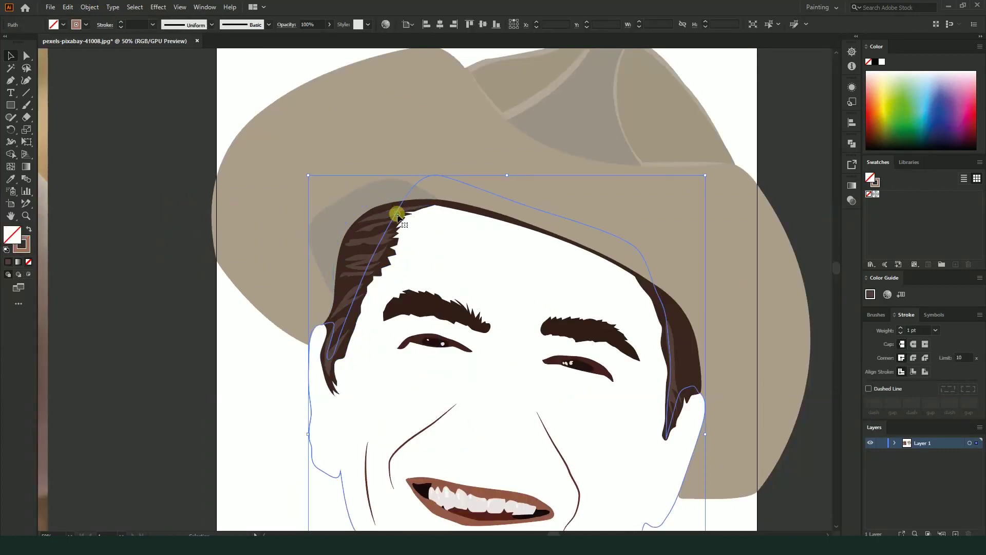
scroll(398, 215, "down", 1)
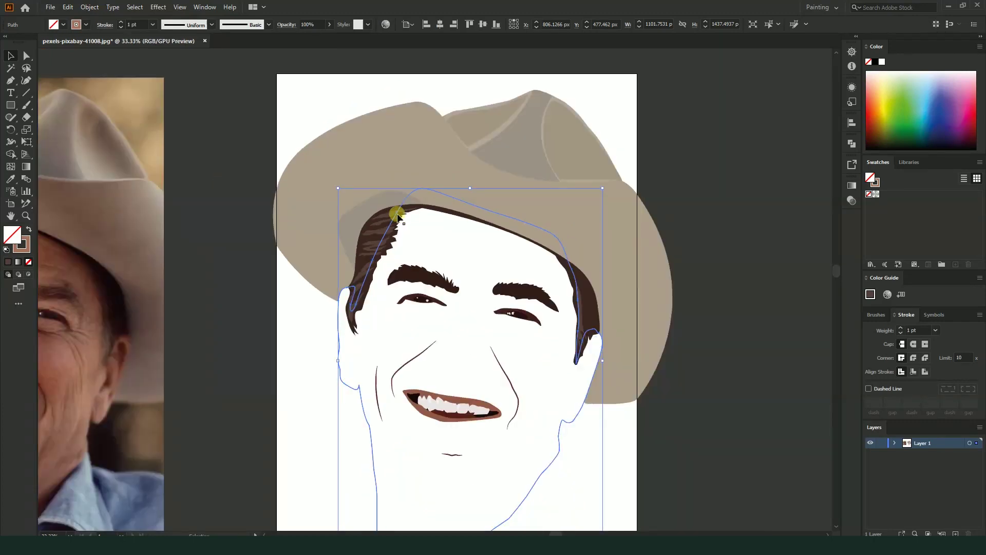
left_click(722, 227)
scroll(657, 205, "down", 1)
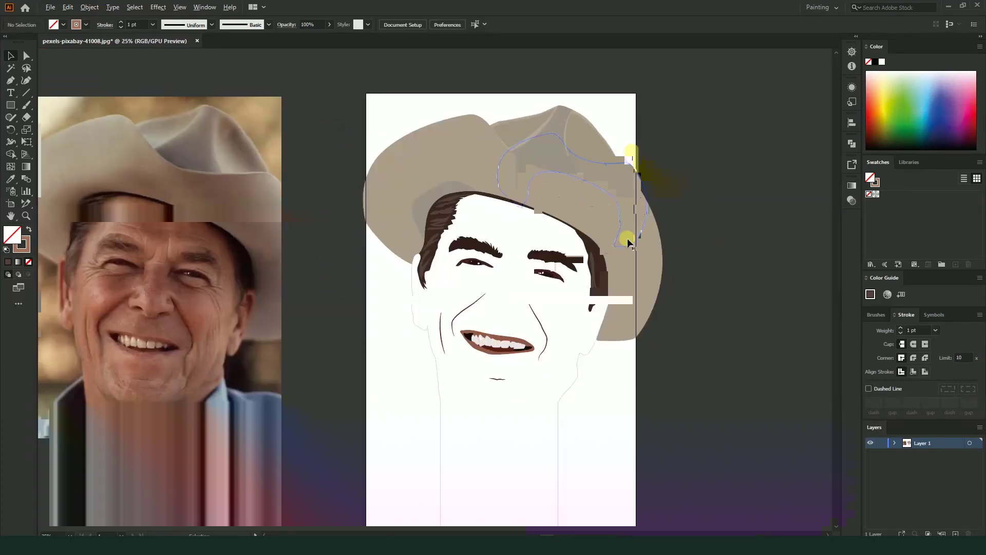
scroll(627, 238, "down", 1)
scroll(590, 287, "up", 1)
scroll(583, 278, "up", 2)
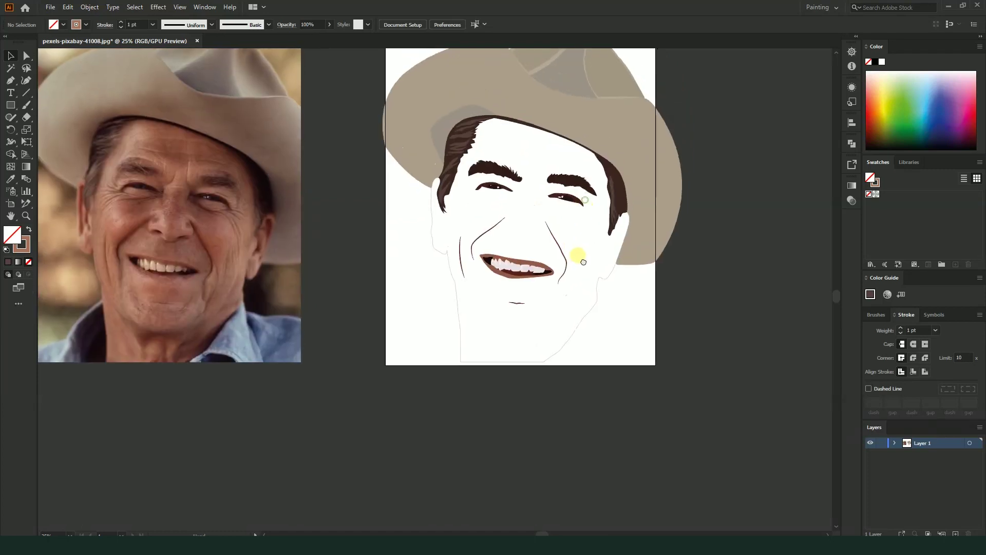
- Select the two small nose paths together
left_click(510, 245)
scroll(518, 238, "up", 2)
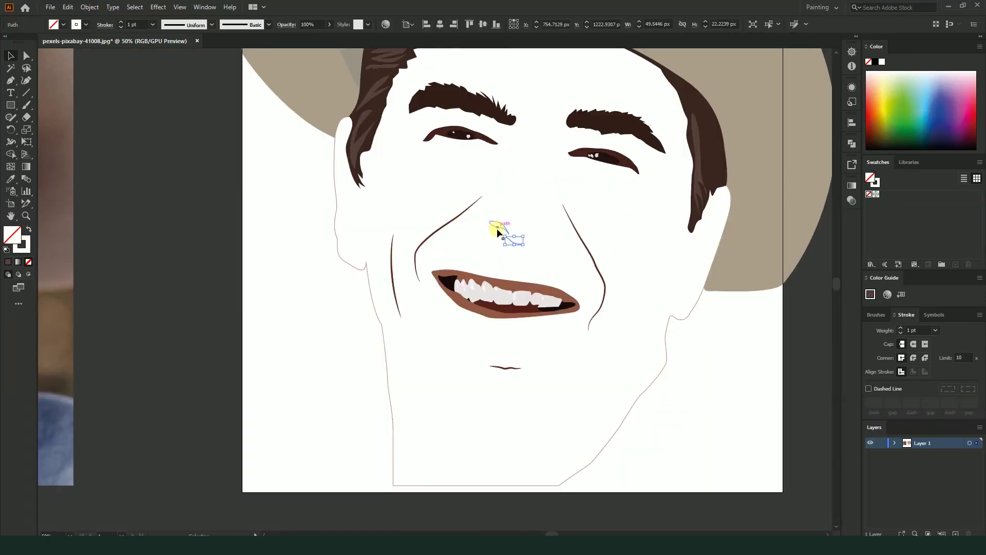
left_click(551, 238, "shift")
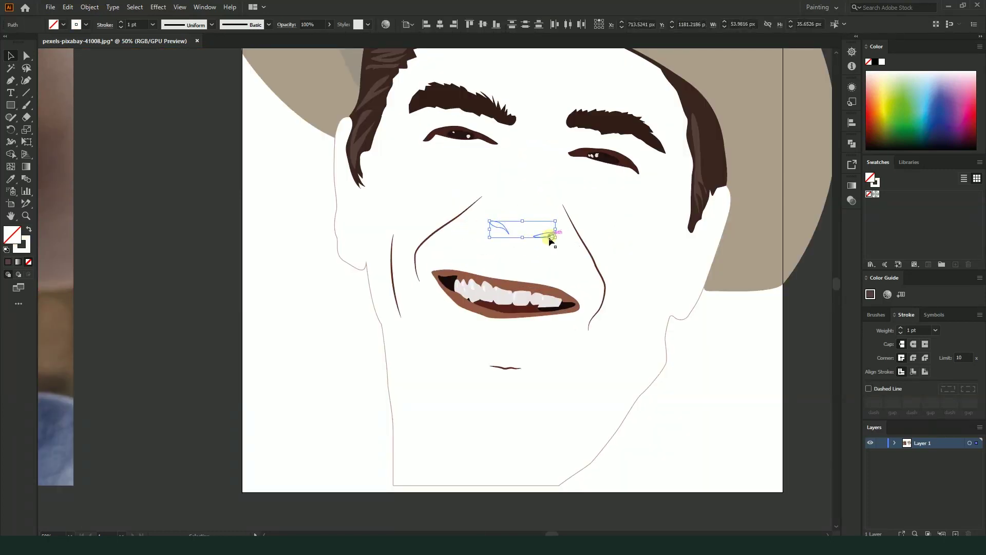
- Give the nostrils the eyebrow's dark brown colour
left_click(11, 179)
left_click(455, 110)
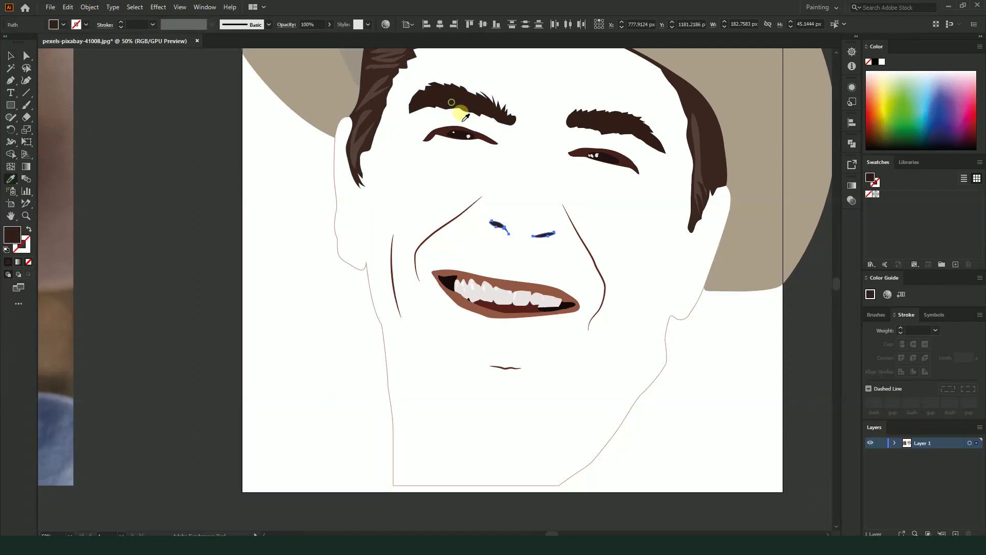
left_click(10, 55)
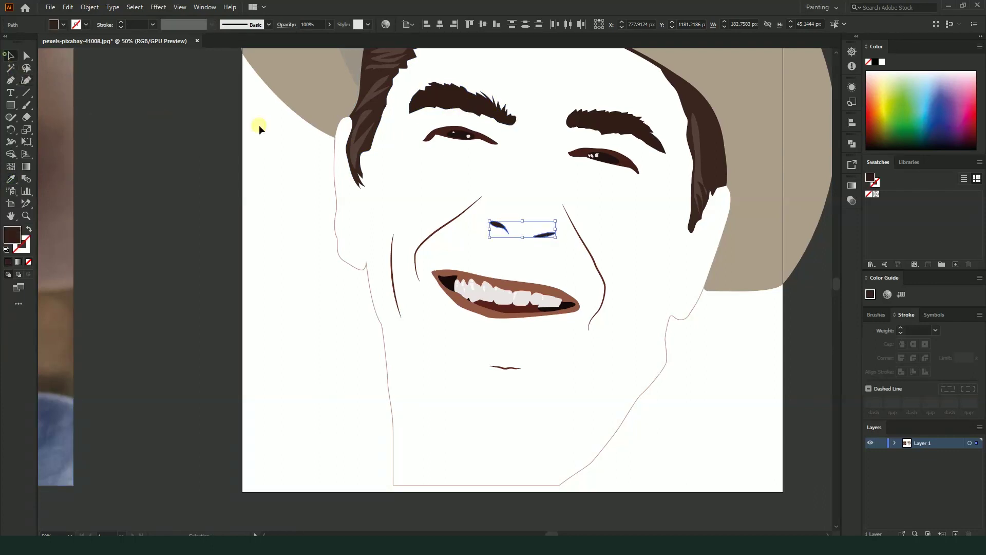
- Apply a tapered width profile to the under-nose and both nose-side curves
left_click(516, 240)
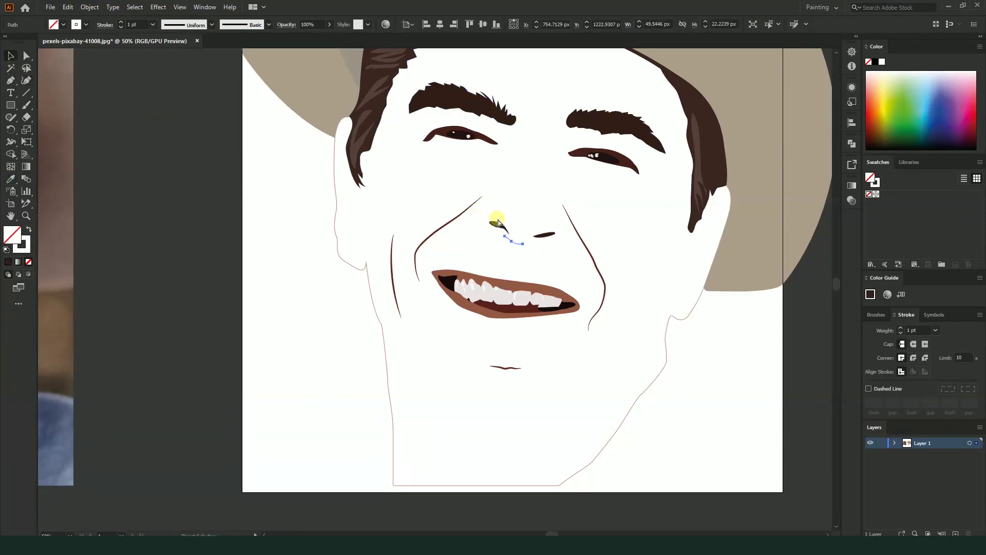
key("ctrl+y")
scroll(530, 217, "up", 1)
scroll(530, 217, "up", 2)
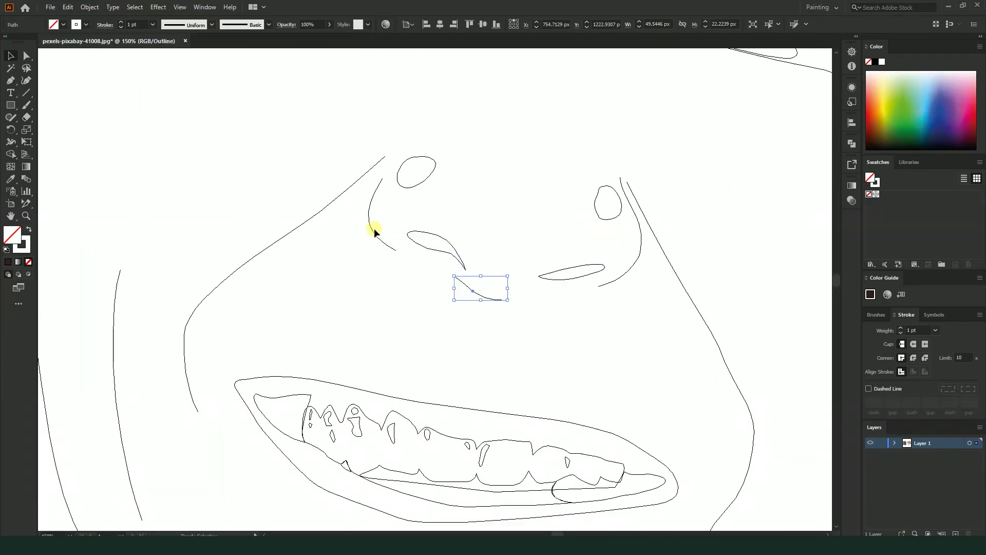
left_click(387, 232, "shift")
left_click(622, 277, "shift")
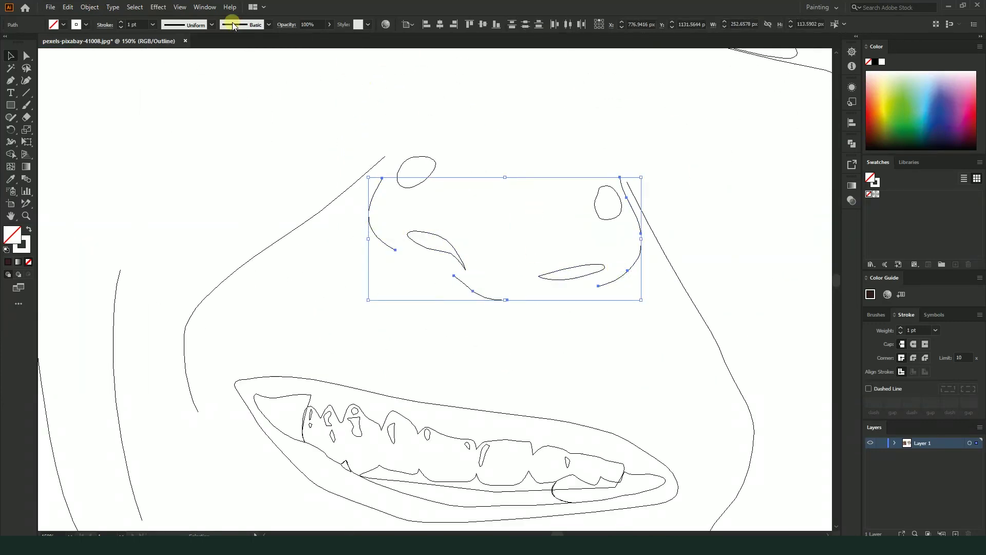
left_click(210, 25)
left_click(182, 55)
- Make the nose curves a brown 5 pt stroke with no fill
left_click(11, 178)
key("ctrl+y")
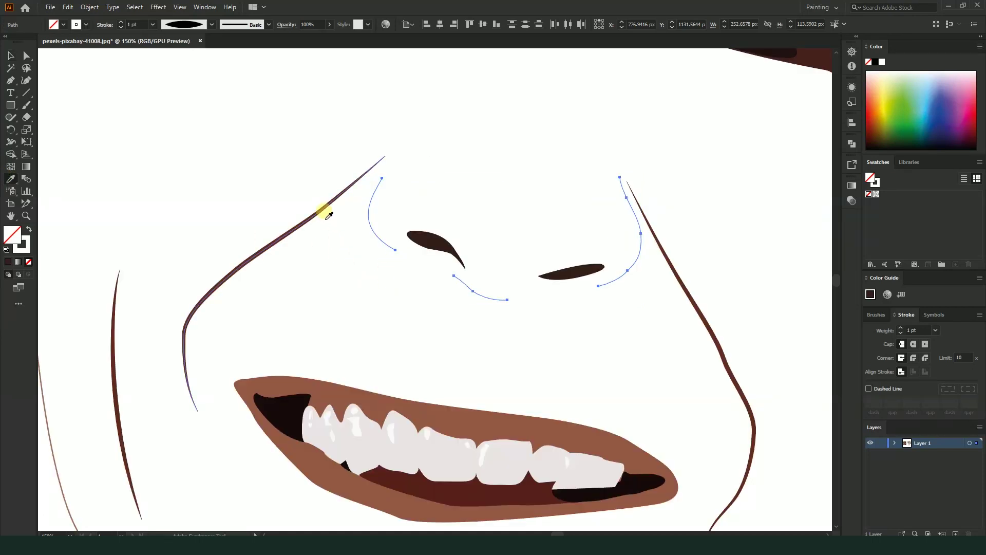
left_click(323, 211)
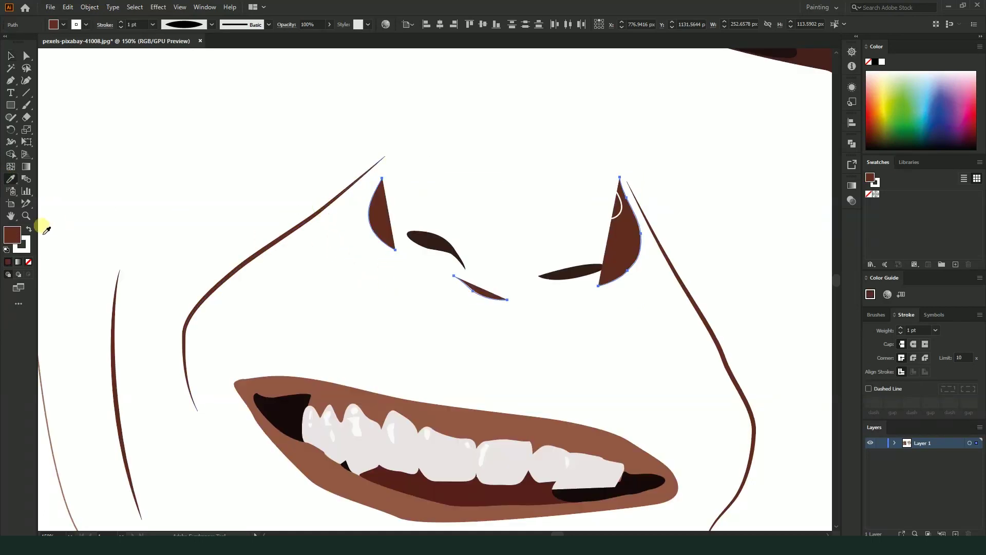
left_click(28, 229)
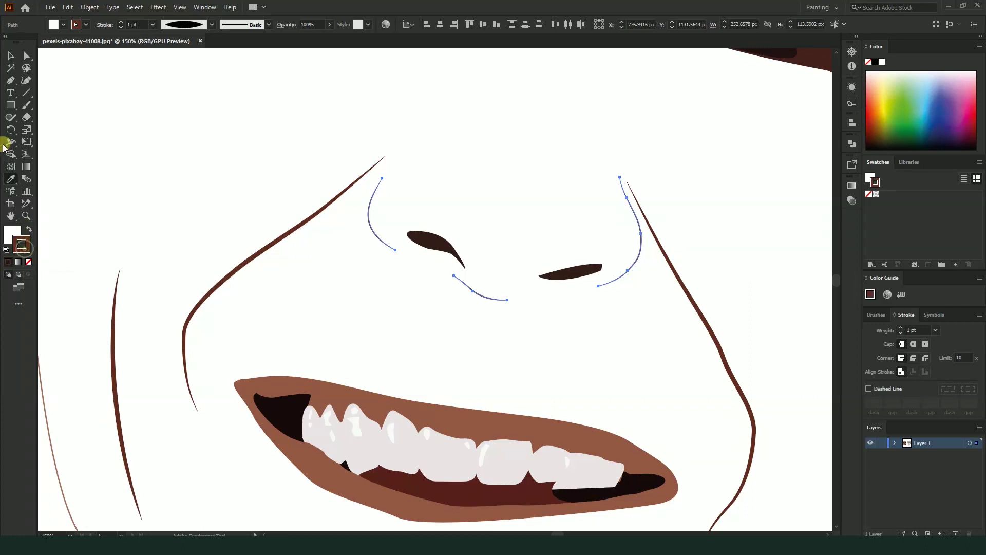
left_click(29, 262)
left_click(10, 55)
left_click(122, 22)
left_click(123, 22)
key("ctrl+minus")
key("ctrl+minus")
key("ctrl+minus")
left_click(616, 359)
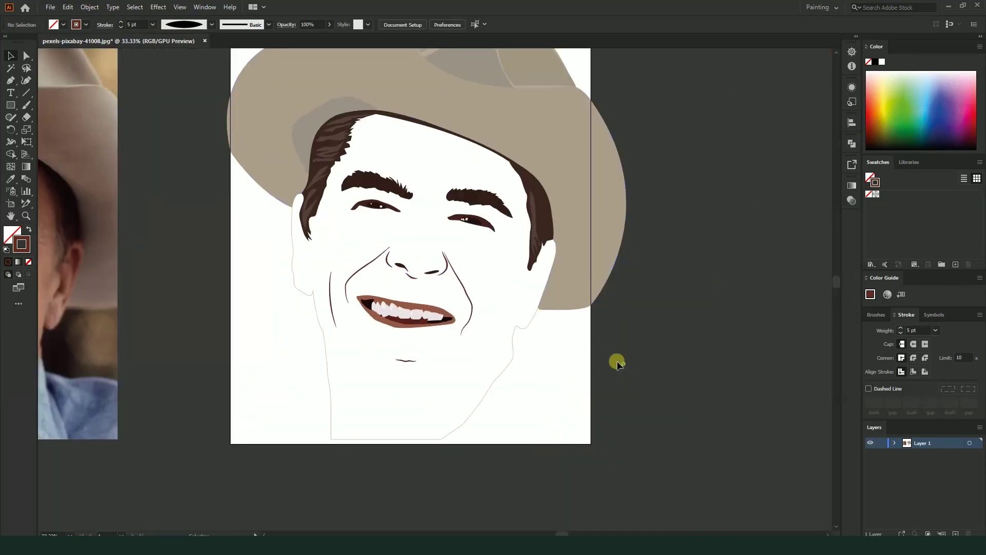
- Select the small nostril line, both nostril curves and the right cheek line
scroll(427, 285, "up", 3)
scroll(449, 294, "down", 3)
scroll(450, 294, "down", 2)
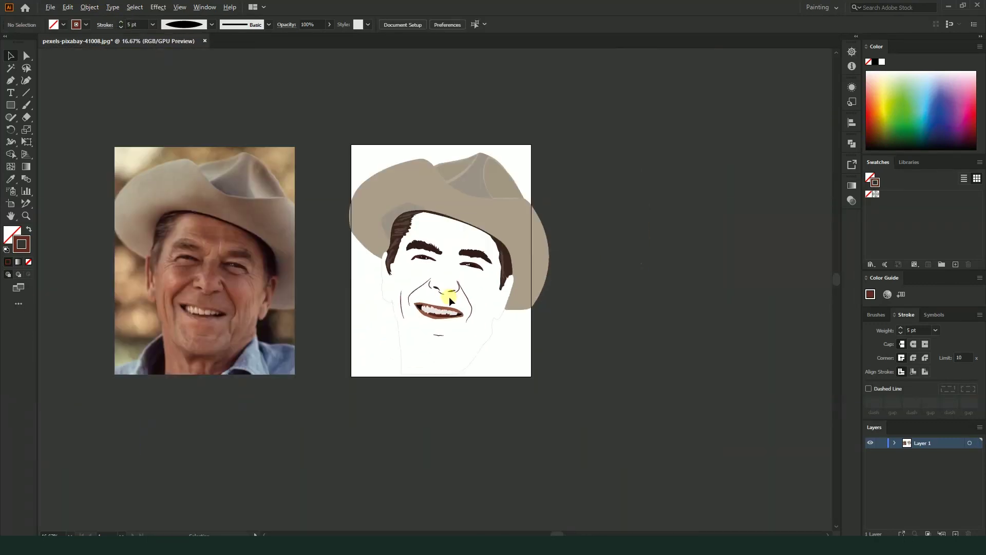
scroll(449, 297, "up", 3)
scroll(435, 295, "up", 3)
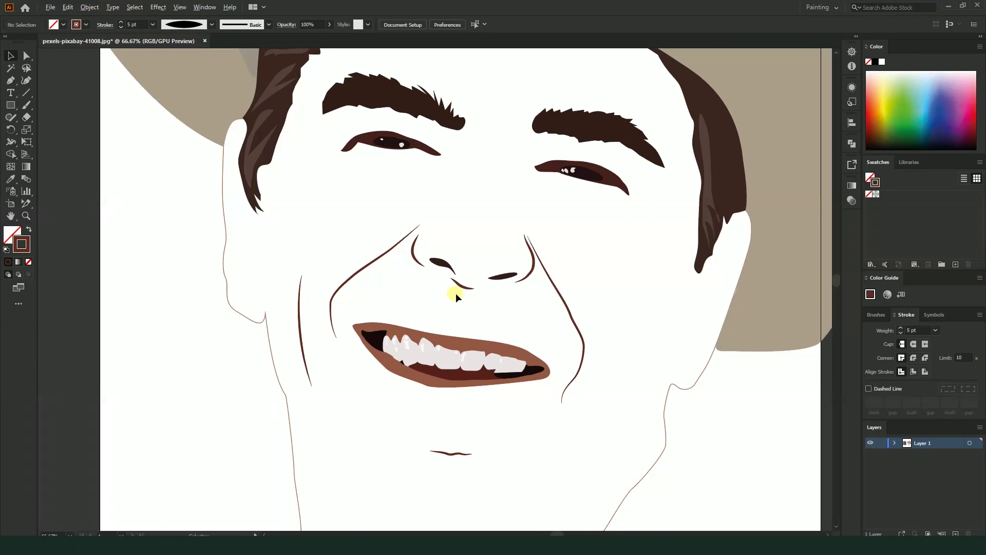
scroll(459, 291, "up", 1)
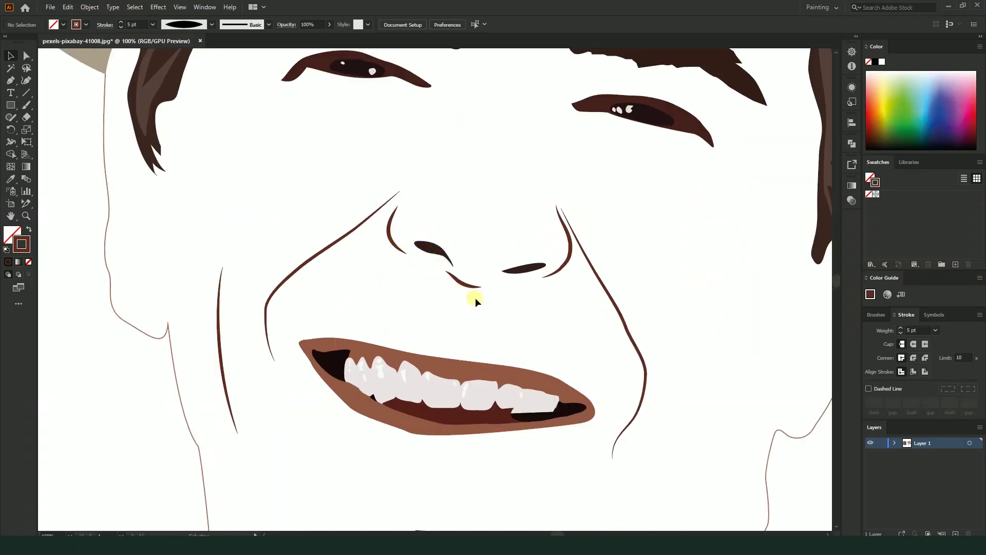
left_click(466, 284)
left_click(565, 263, "shift")
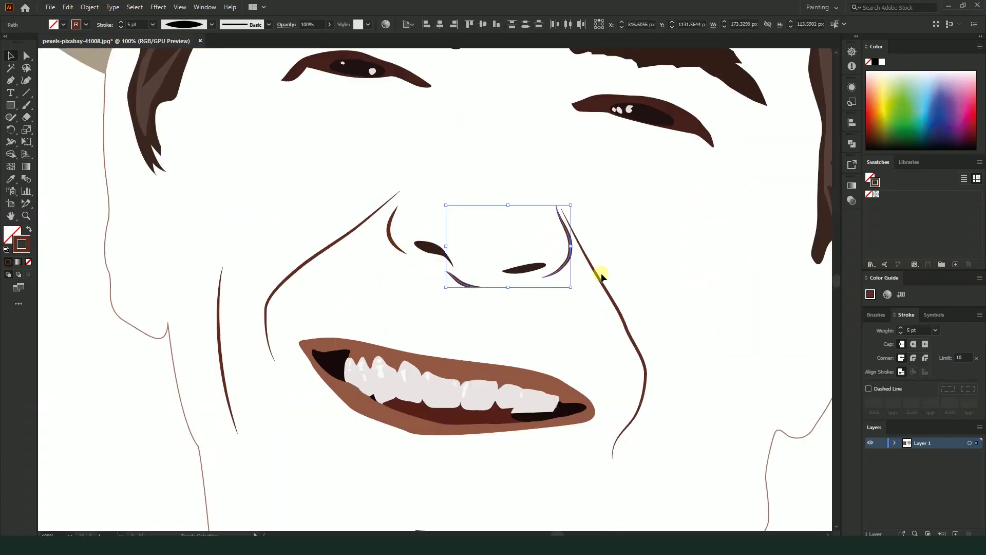
left_click(595, 273, "shift")
left_click(391, 242, "shift")
- Add the left cheek lines and the small chin line to the selection
left_click(354, 226, "shift")
left_click(217, 334, "shift")
scroll(262, 334, "down", 2)
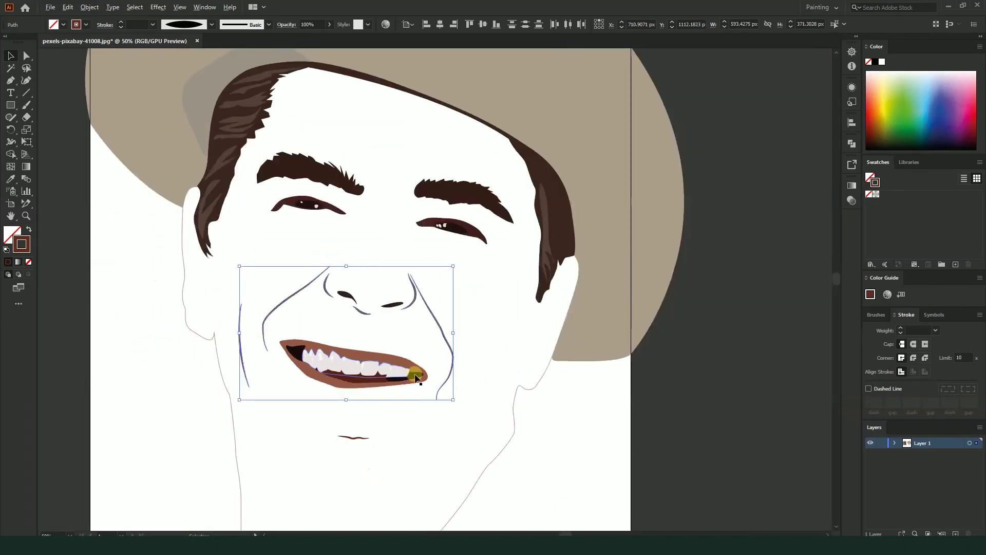
left_click(360, 438, "shift")
left_click(11, 178)
scroll(398, 284, "up", 2)
scroll(339, 295, "up", 2)
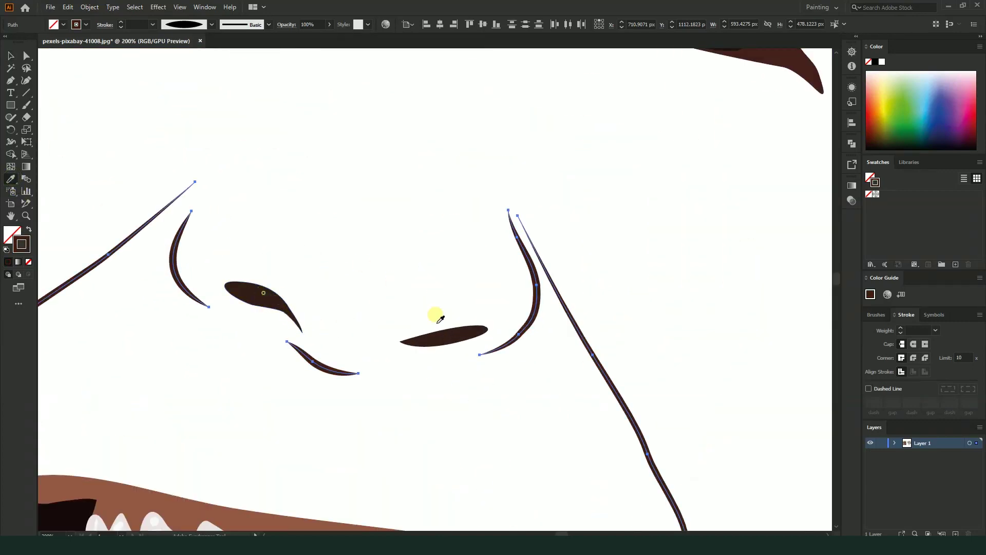
scroll(341, 315, "down", 4)
left_click(11, 55)
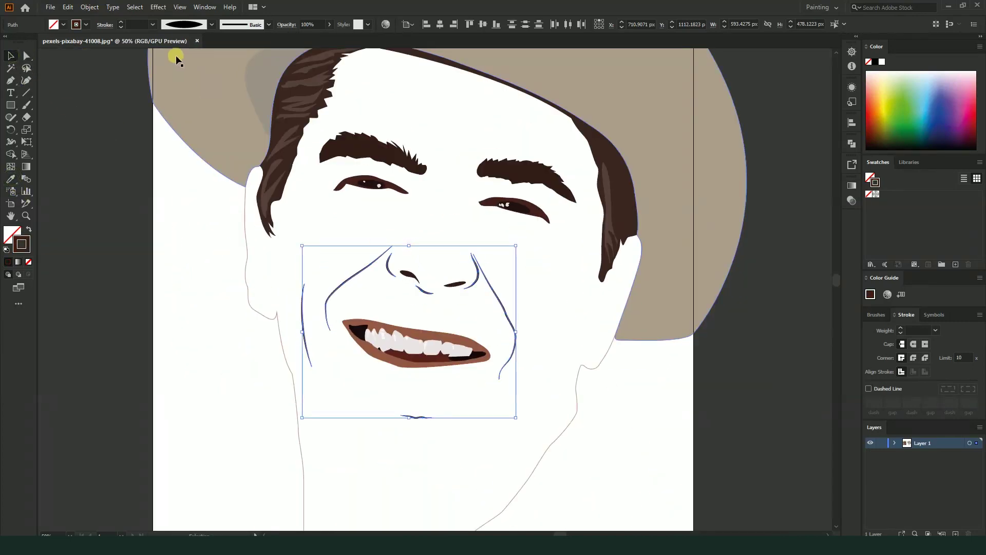
- Set the selected nostril, cheek and chin lines to a 5 pt stroke
left_click(153, 24)
left_click(166, 104)
left_click(121, 23)
scroll(469, 276, "down", 2)
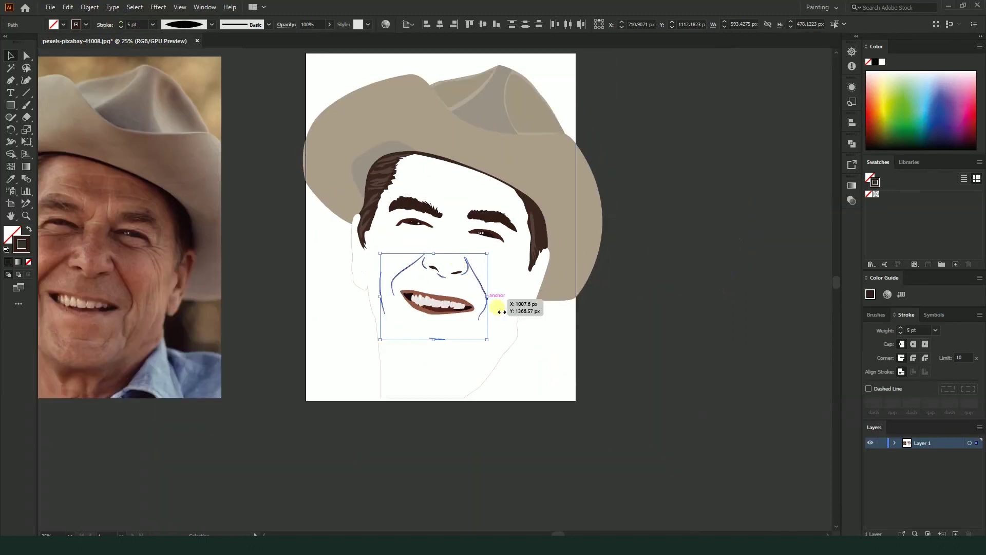
left_click(548, 362)
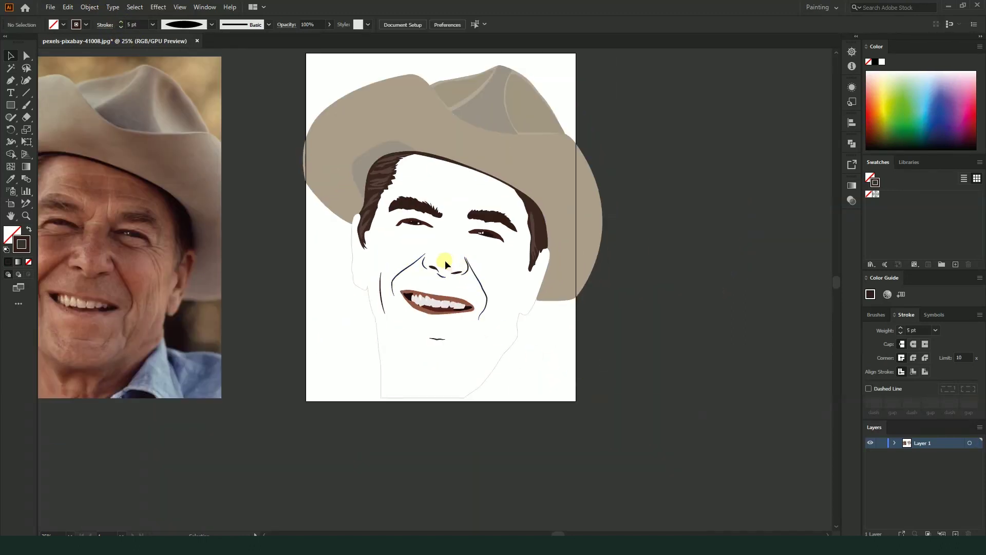
- Drag the under-nose curve's end down into a deeper U shape
scroll(439, 262, "up", 3)
scroll(439, 262, "up", 2)
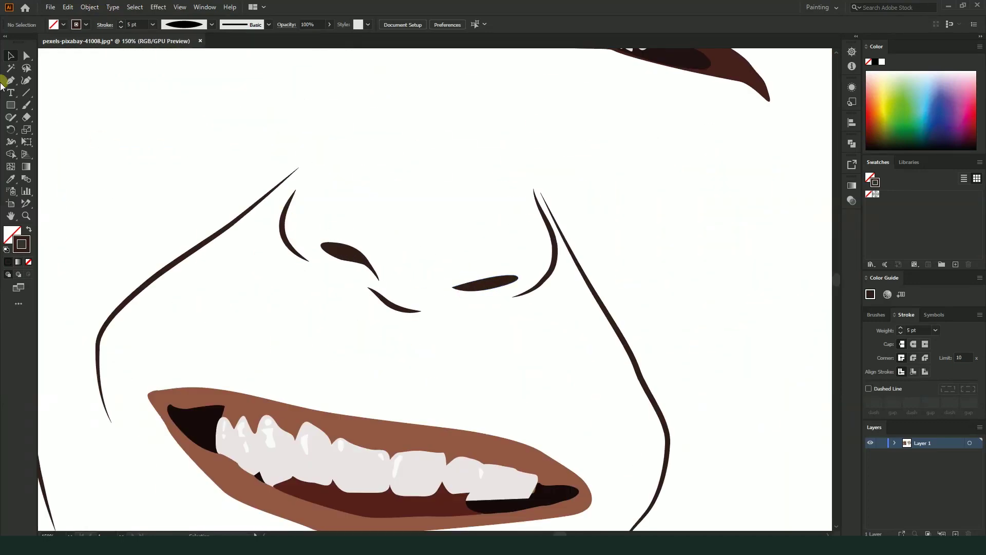
left_click(28, 57)
left_click(396, 311)
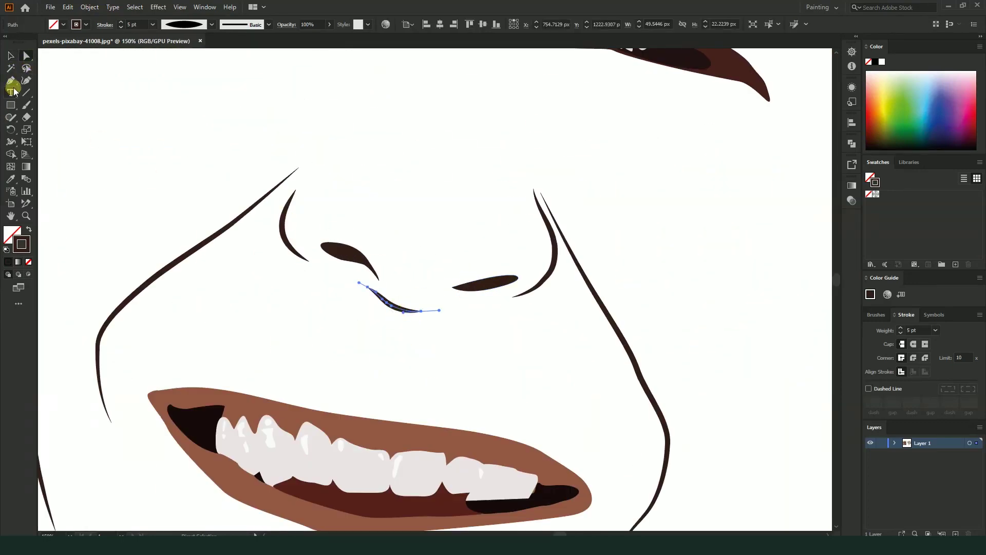
scroll(380, 288, "up", 2)
mouse_move(475, 334)
left_mouse_down()
mouse_move(506, 331)
mouse_move(455, 362)
left_mouse_up()
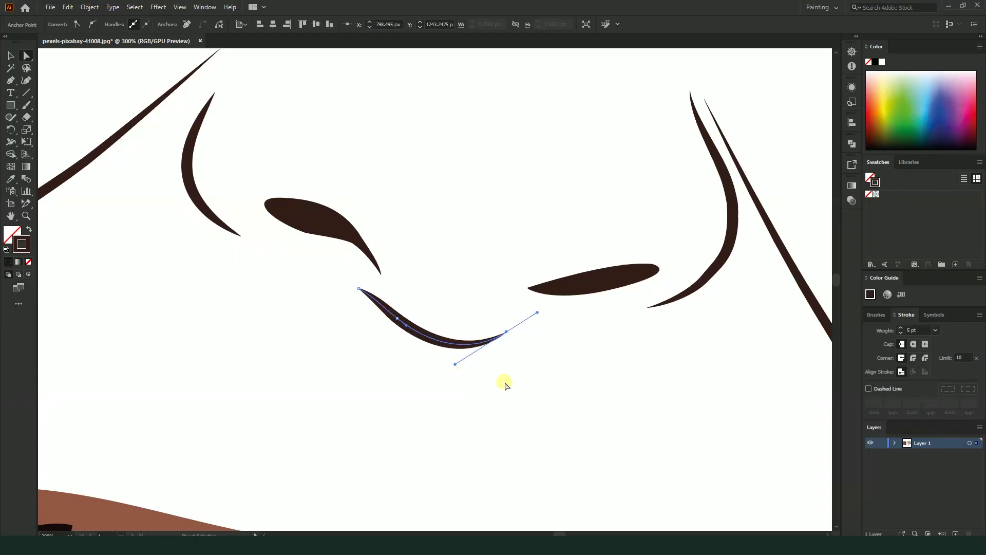
scroll(508, 364, "down", 4)
left_click(507, 365)
scroll(452, 309, "down", 4)
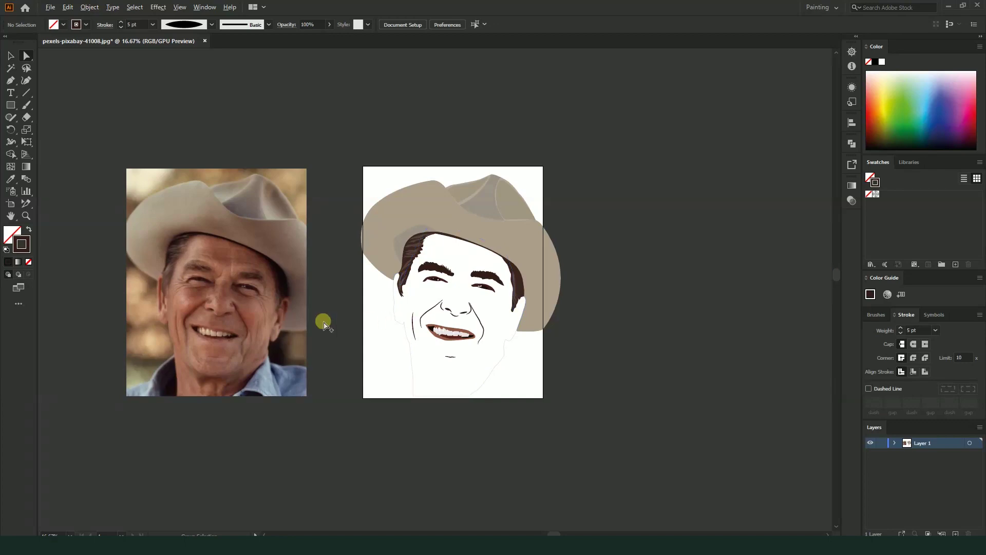
scroll(484, 316, "up", 1)
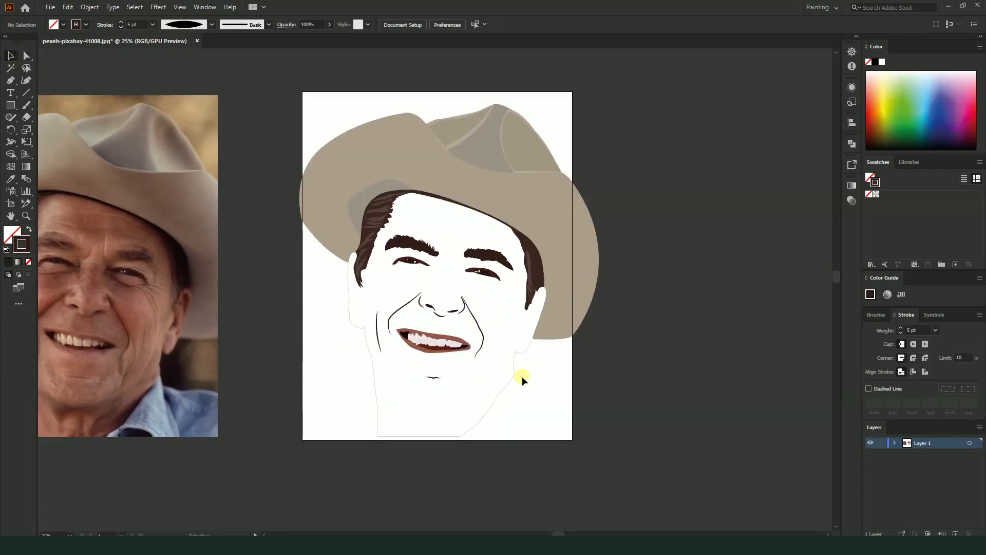
scroll(522, 375, "left", 3)
- Save the portrait to the Desktop as pexels-pixabay-41008.ai with default Illustrator options
key("ctrl+s")
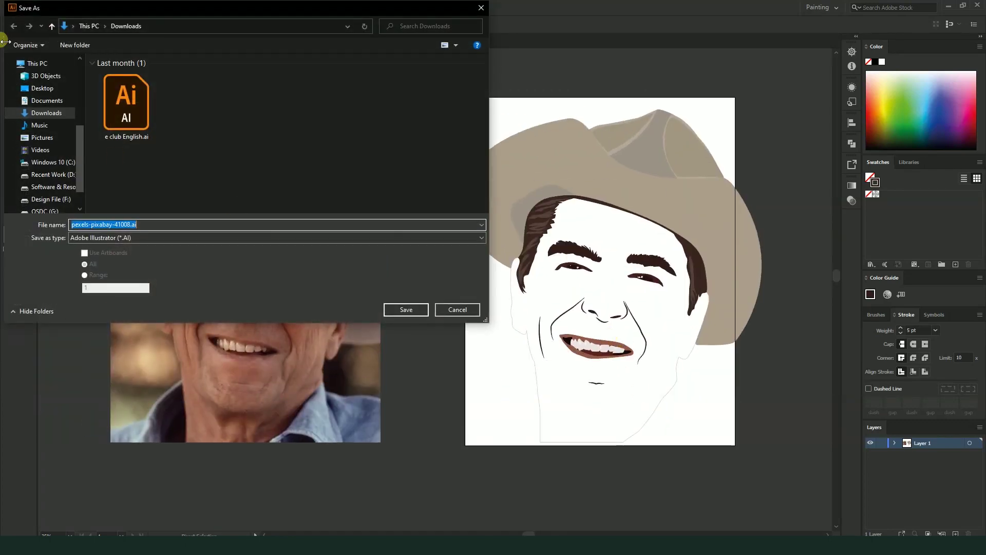
left_click(43, 88)
left_click(400, 311)
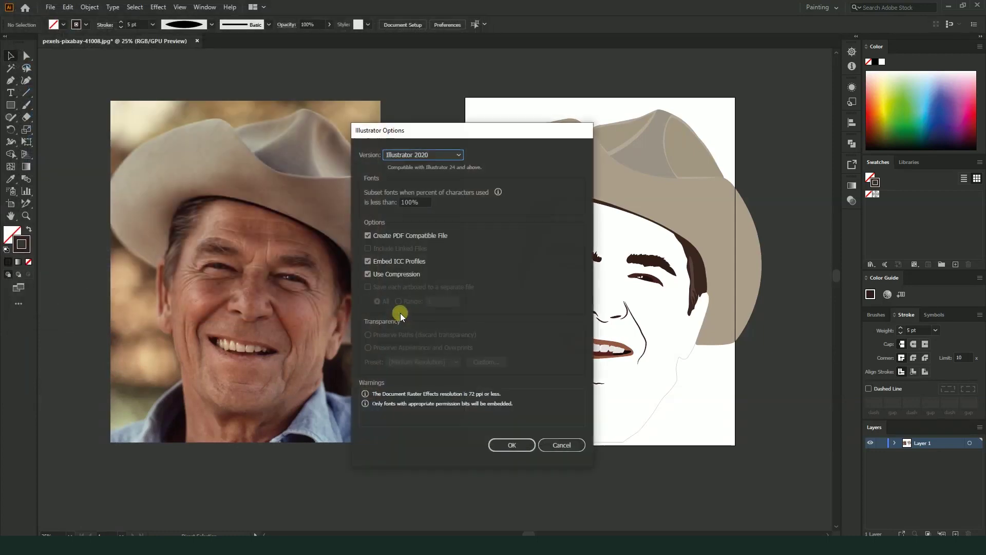
left_click(508, 447)
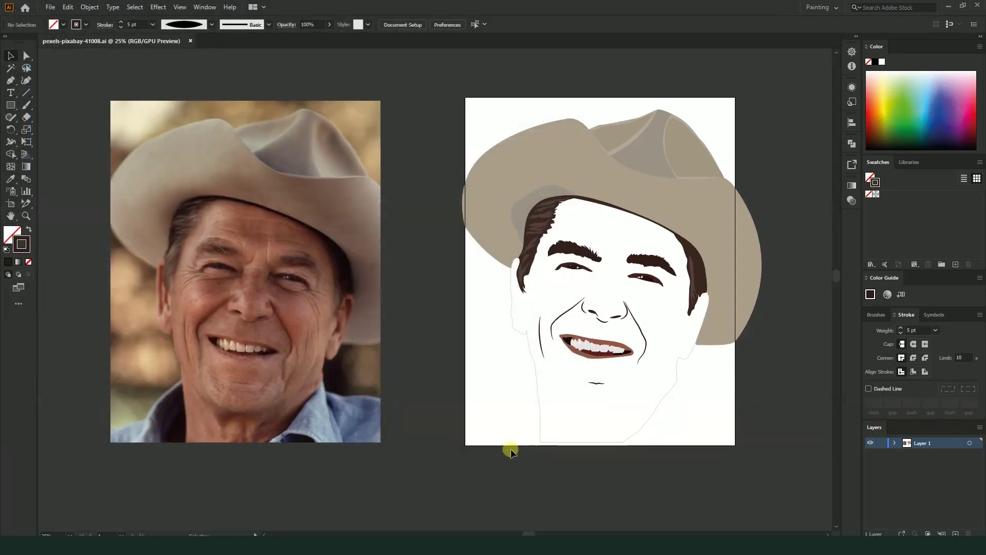
scroll(580, 396, "up", 1)
scroll(590, 390, "up", 1)
scroll(581, 384, "down", 1)
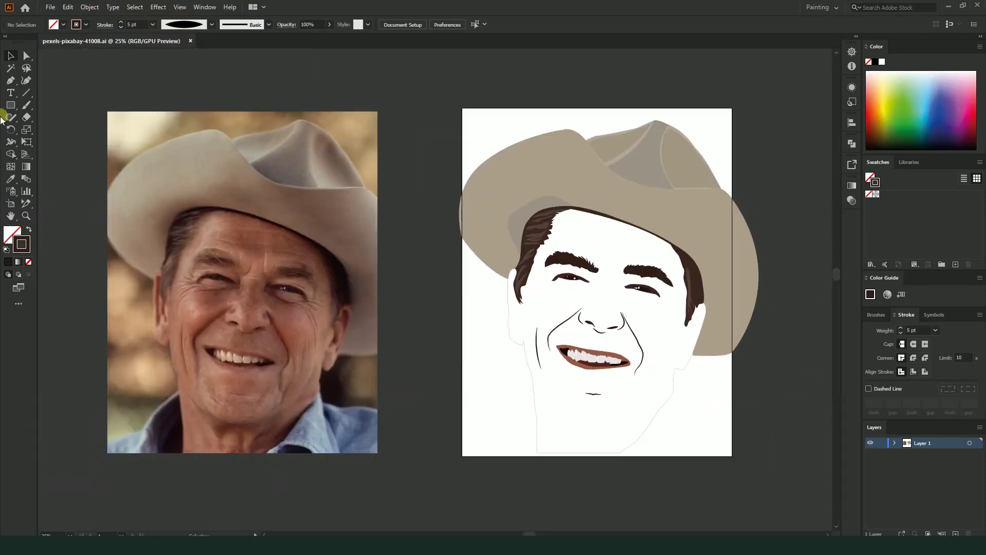
left_click(10, 80)
- Draw a curved jawline path beneath the mouth with the Pen tool
scroll(596, 432, "up", 1)
left_click(543, 316)
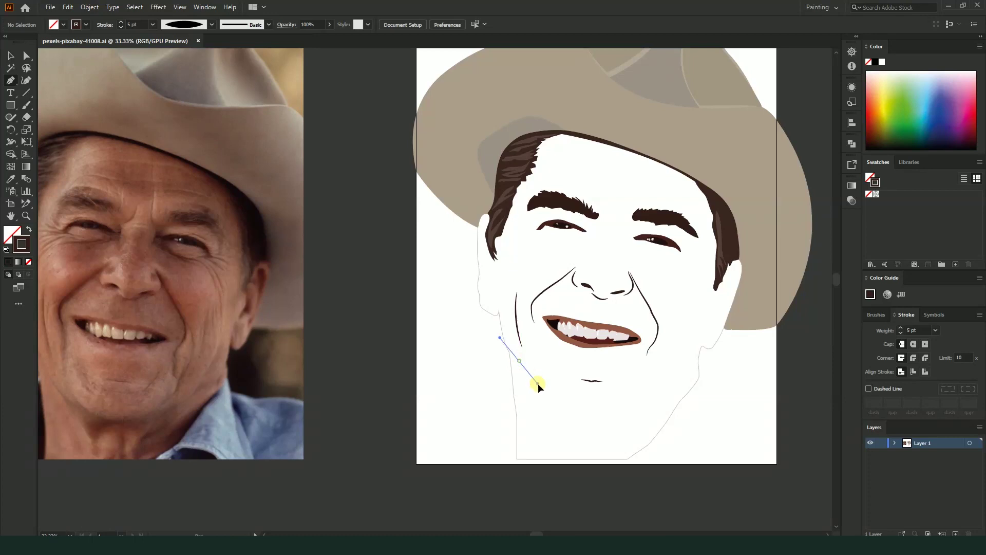
left_click_drag(572, 393, 592, 402)
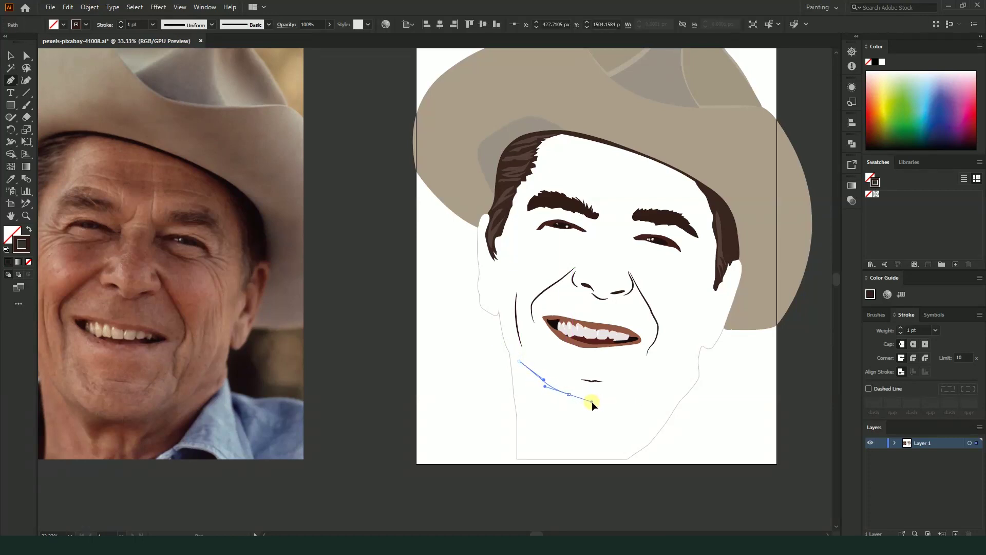
left_click(625, 400)
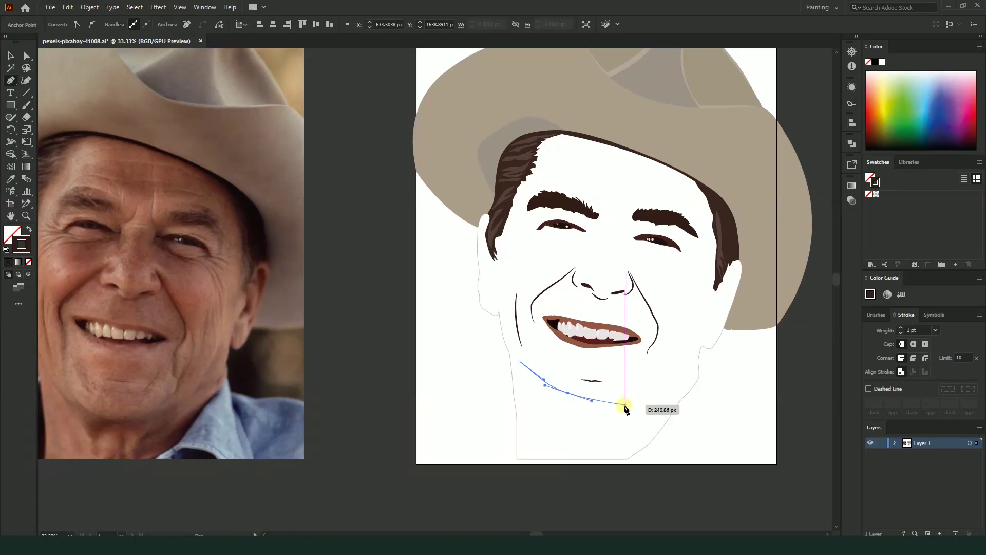
mouse_move(627, 404)
left_mouse_down()
mouse_move(663, 370)
mouse_move(633, 398)
left_mouse_up()
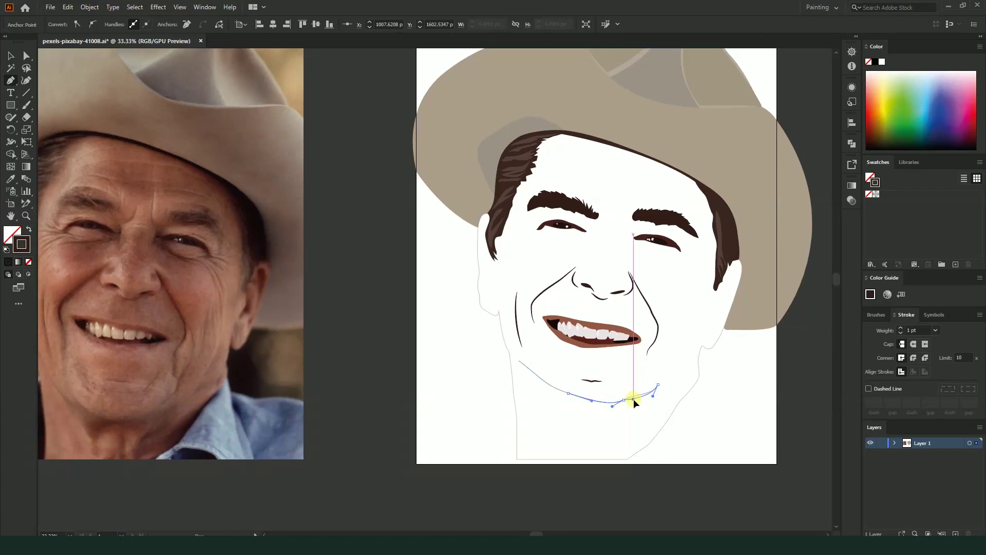
key("v")
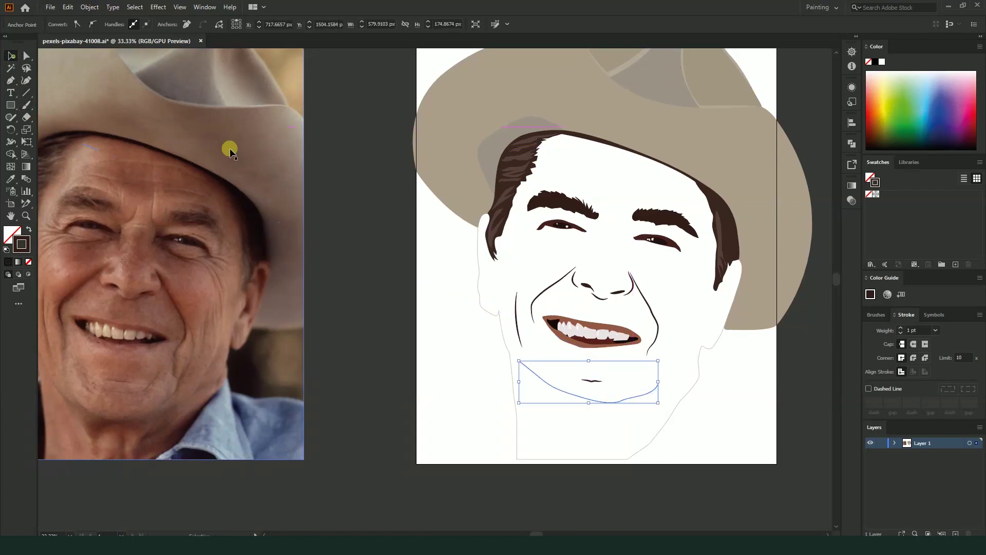
left_click(223, 148)
- Give the jawline an elliptical width profile and a 4 pt stroke
left_click(606, 407)
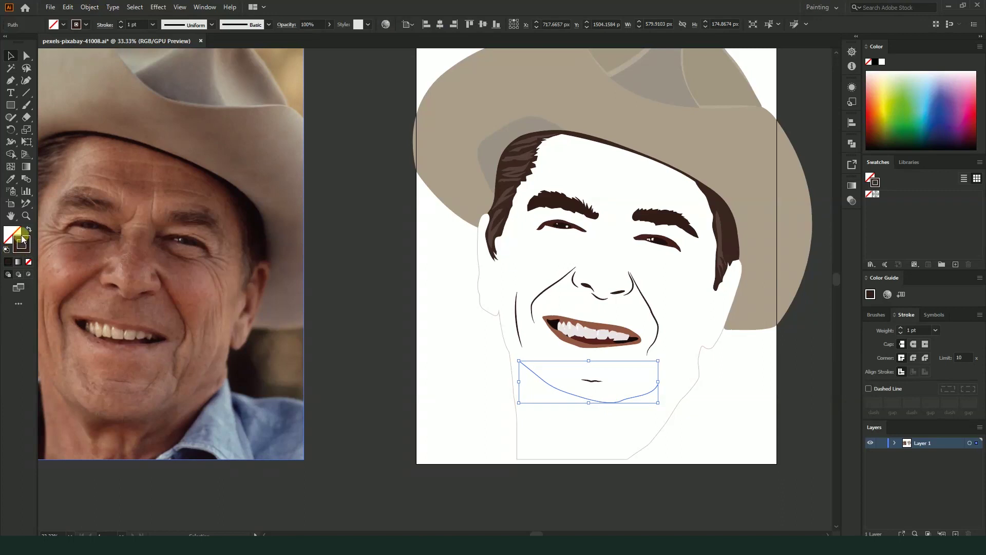
left_click(211, 24)
left_click(188, 56)
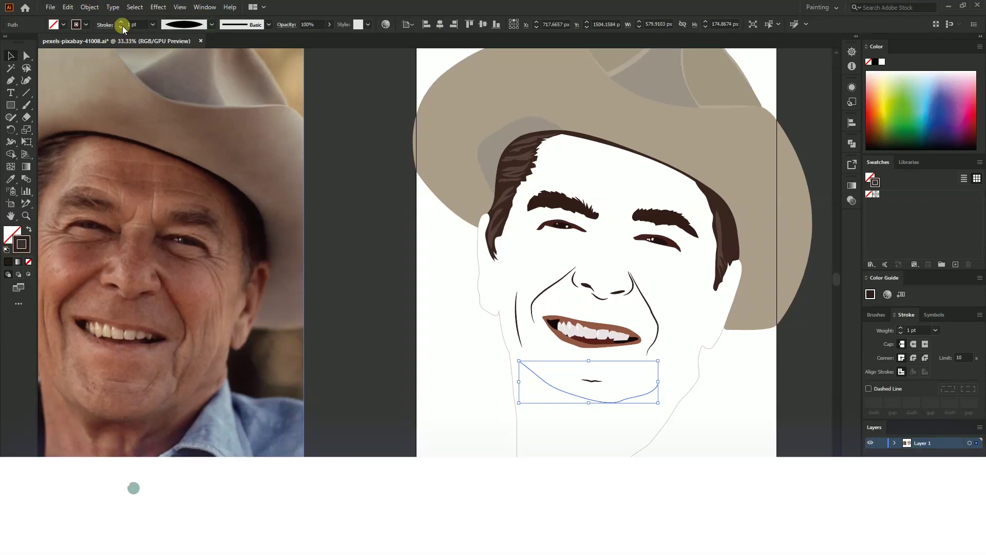
left_click(121, 22)
left_click(418, 396)
key("ctrl+minus")
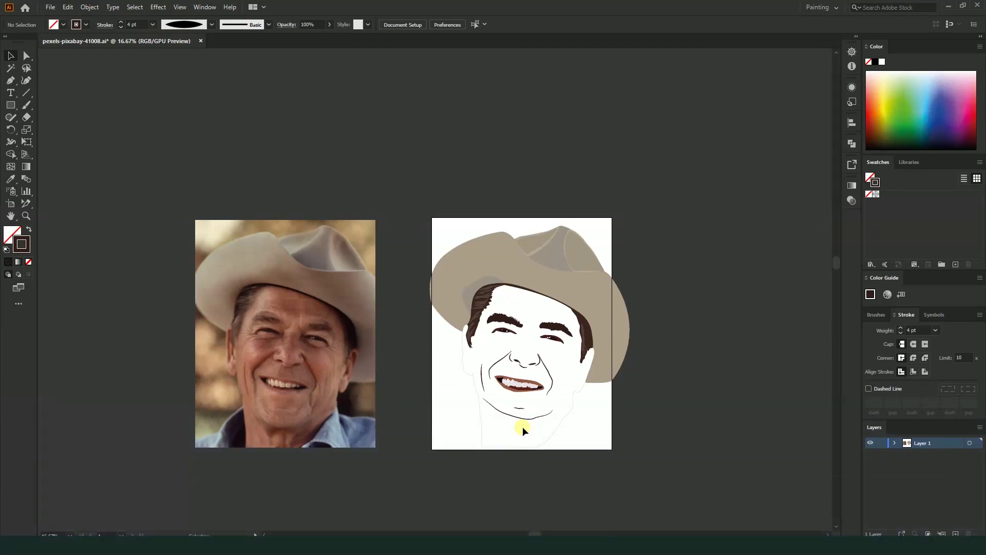
- Refine the jawline curve by moving one of its anchor points
scroll(530, 424, "up", 1)
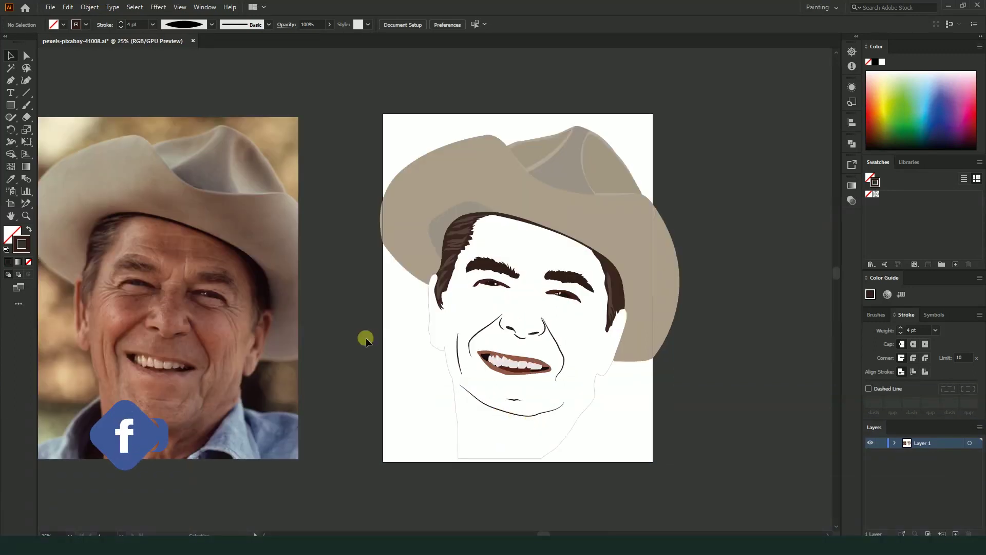
left_click(28, 70)
scroll(447, 405, "up", 1)
left_click(26, 55)
left_click_drag(317, 284, 497, 280)
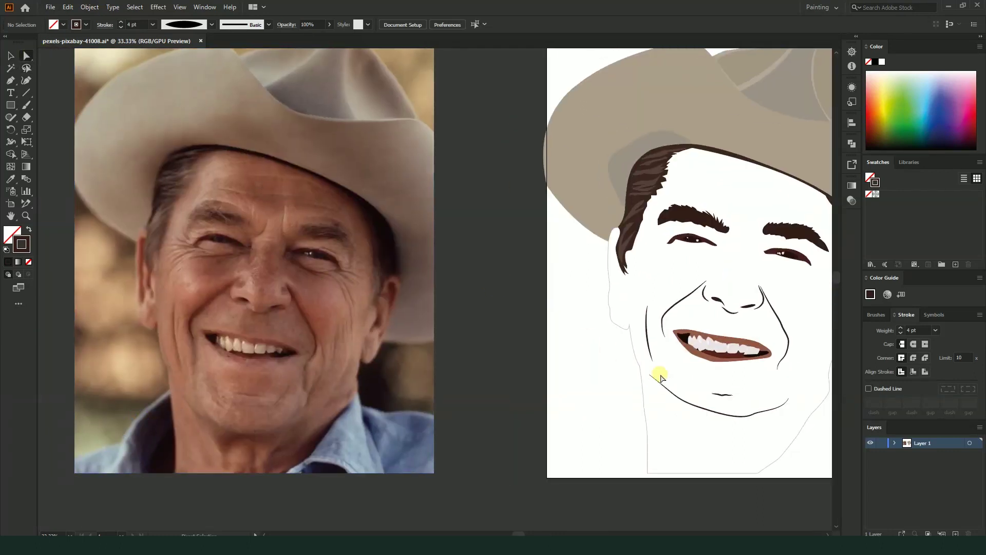
left_click(650, 380)
left_click_drag(700, 408, 705, 415)
left_click(737, 447)
scroll(622, 362, "down", 3)
scroll(676, 395, "up", 1)
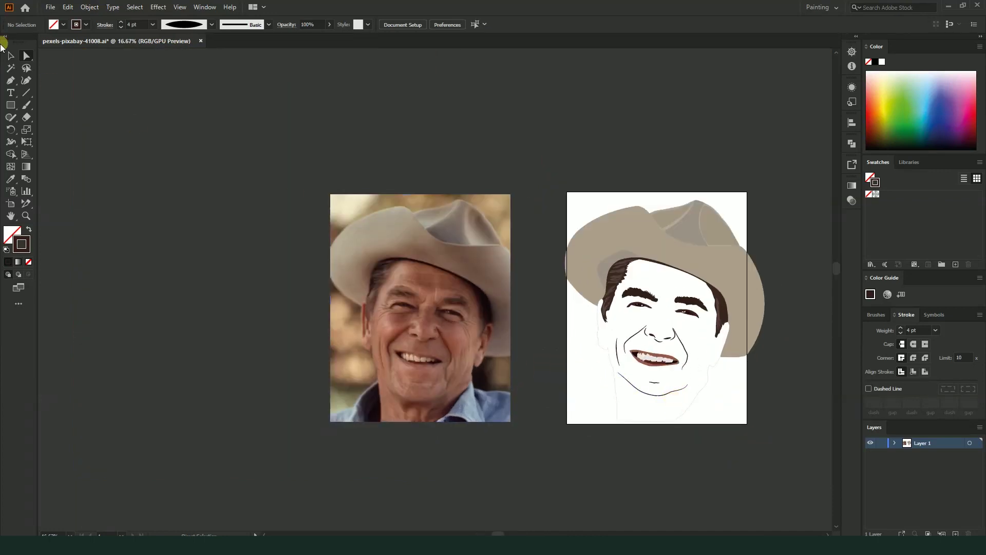
- Draw a short neck line below the chin and give it an elliptical width profile
left_click(11, 78)
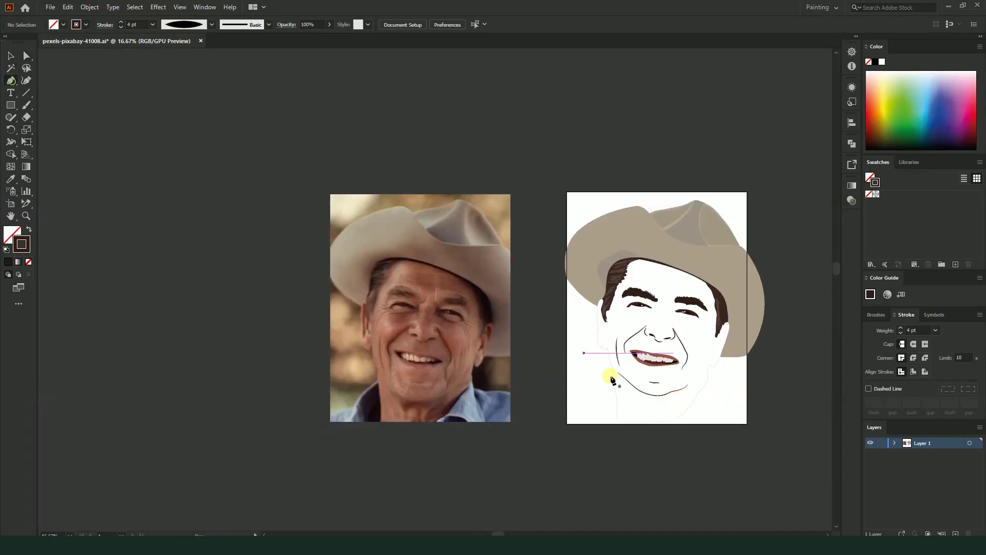
left_click(636, 399)
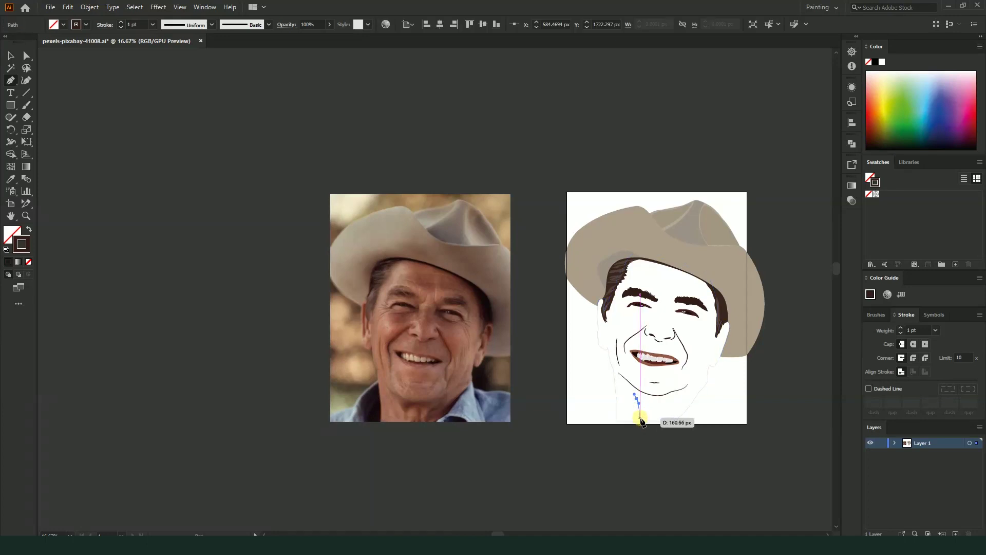
left_click(638, 421)
left_click(11, 55)
left_click(194, 121)
left_click(640, 405)
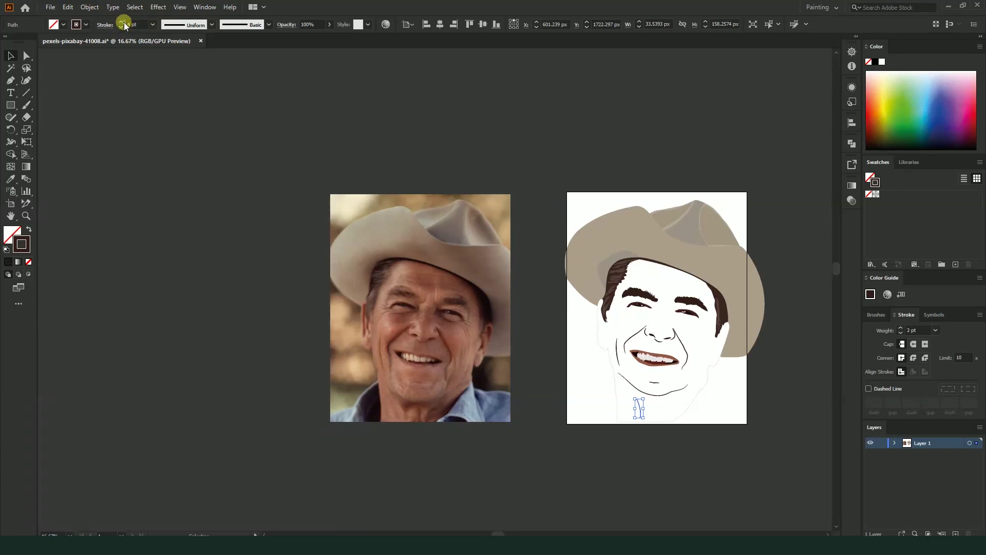
left_click(211, 25)
left_click(202, 64)
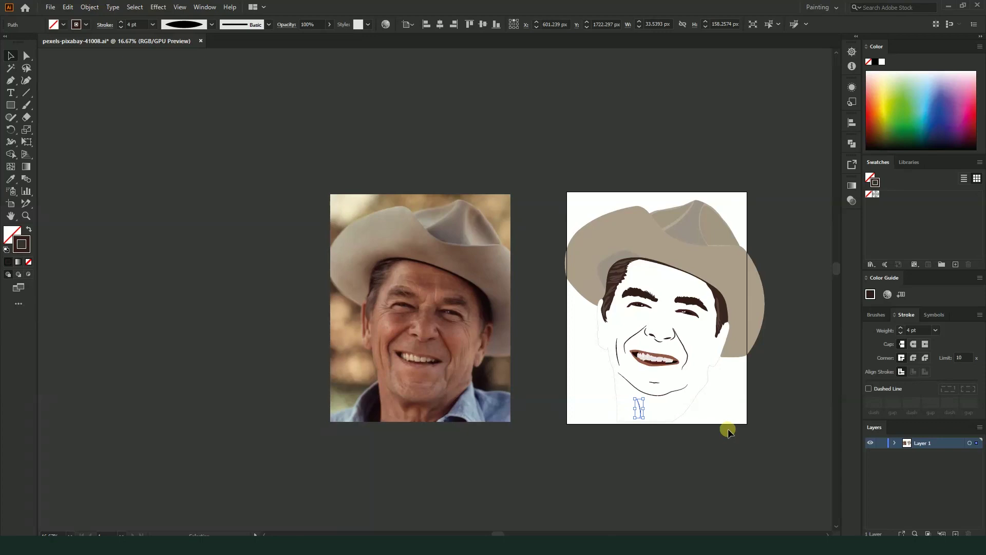
- Zoom in on the chin and pen-draw a short neck line below it
key("ctrl+equal")
key("ctrl+equal")
left_click(702, 465)
key("ctrl+minus")
left_click(11, 81)
key("ctrl+equal")
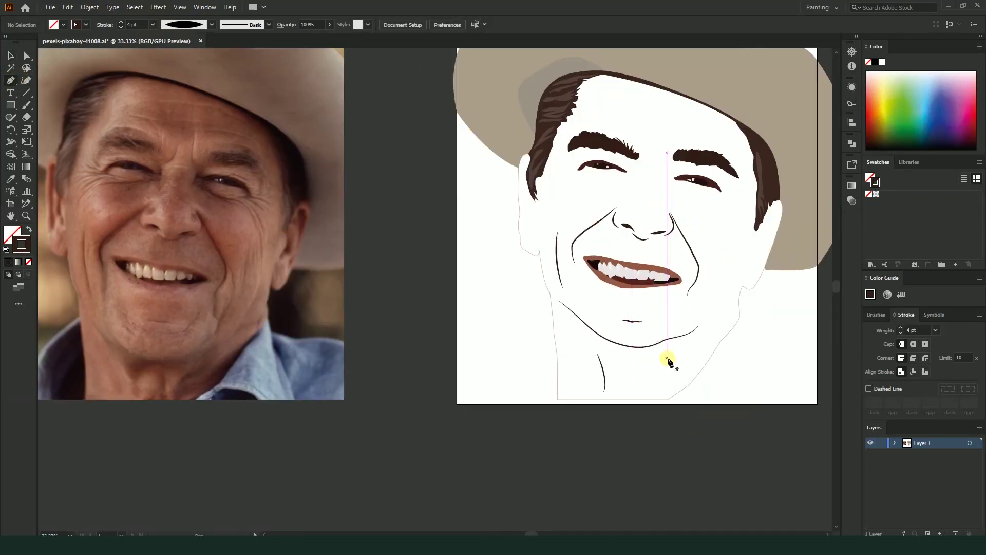
left_click(653, 399)
left_click(653, 402)
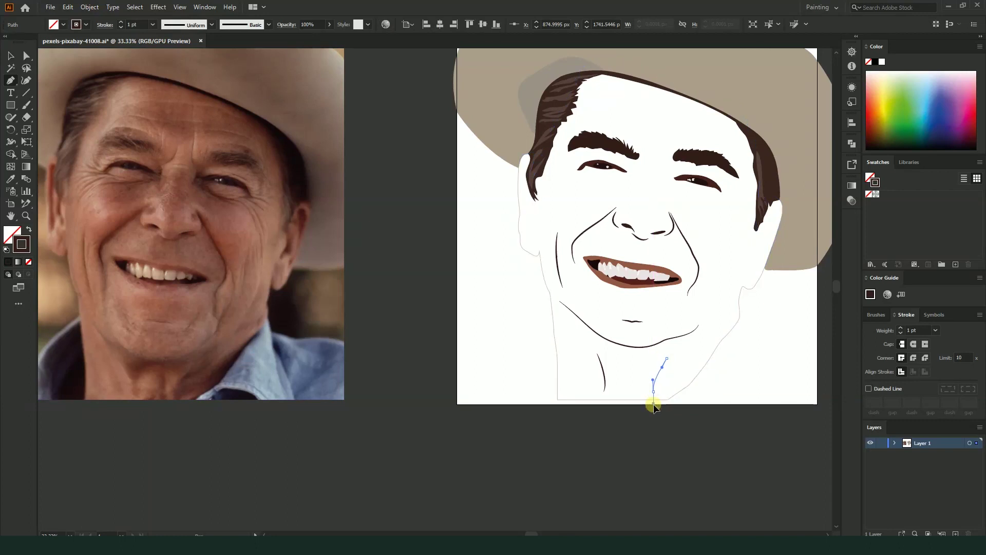
- Give the neck line an elliptical width profile and a heavier stroke weight
left_click(10, 57)
left_click(663, 363)
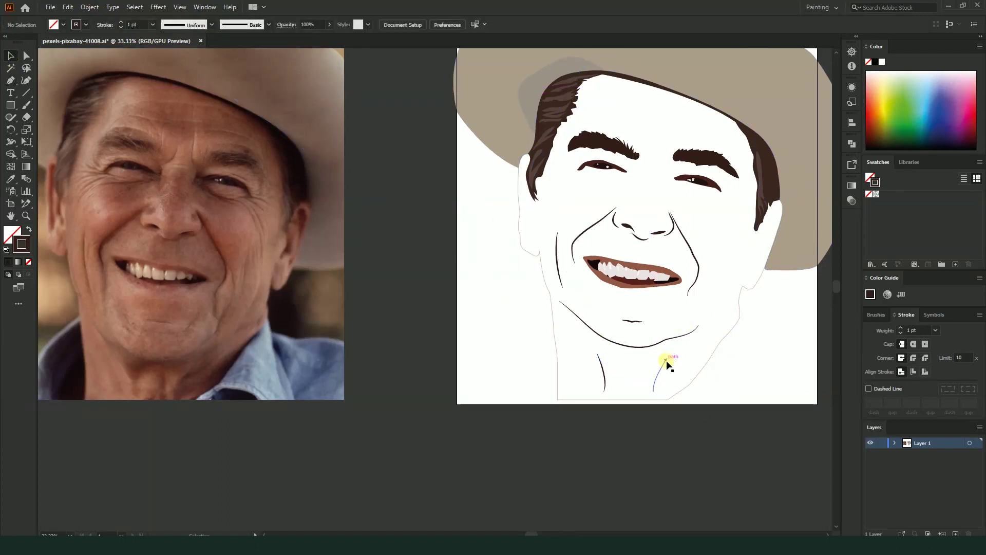
left_click(200, 26)
left_click(190, 72)
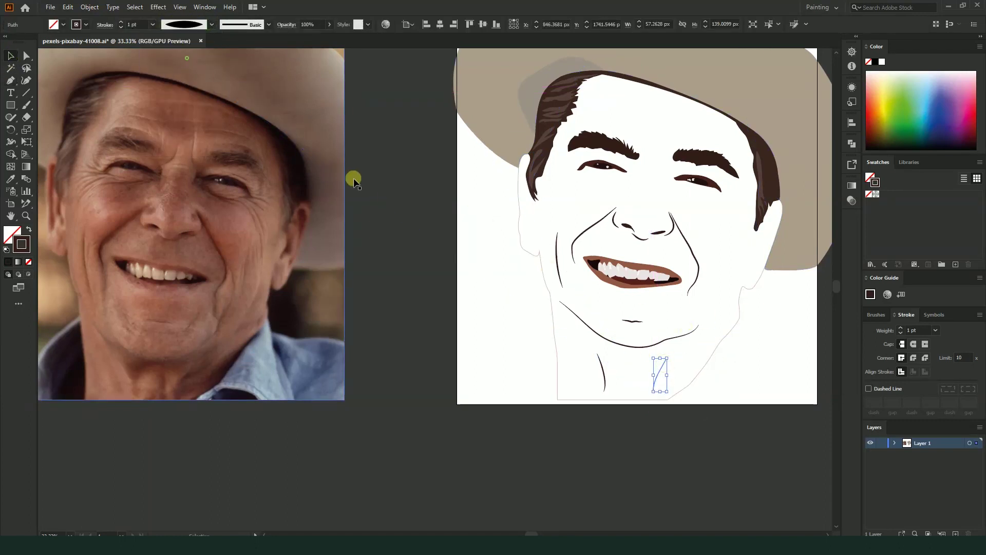
left_click(121, 24)
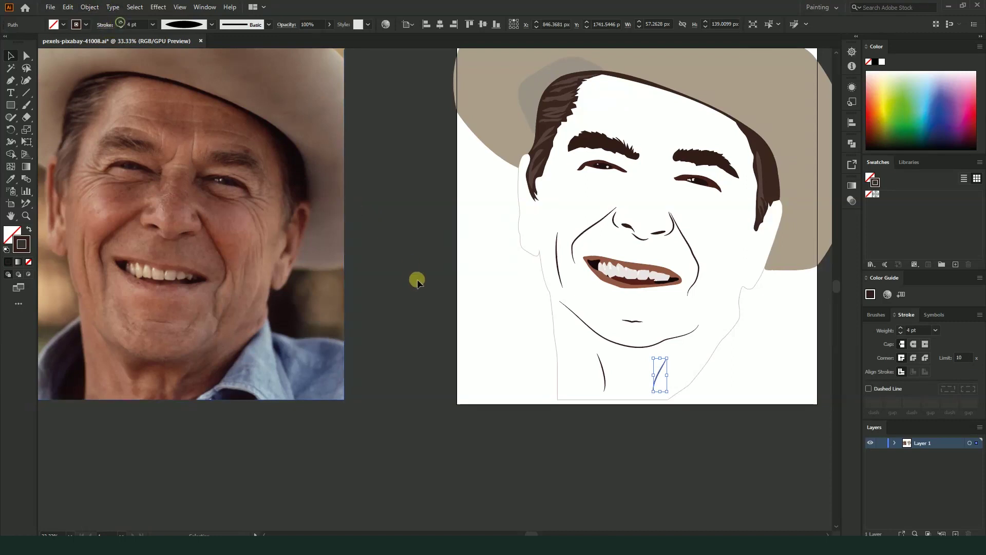
left_click(417, 279)
- Eyedrop the dark hair colour onto the face outline and set its stroke to 7 pt
scroll(534, 399, "down", 3)
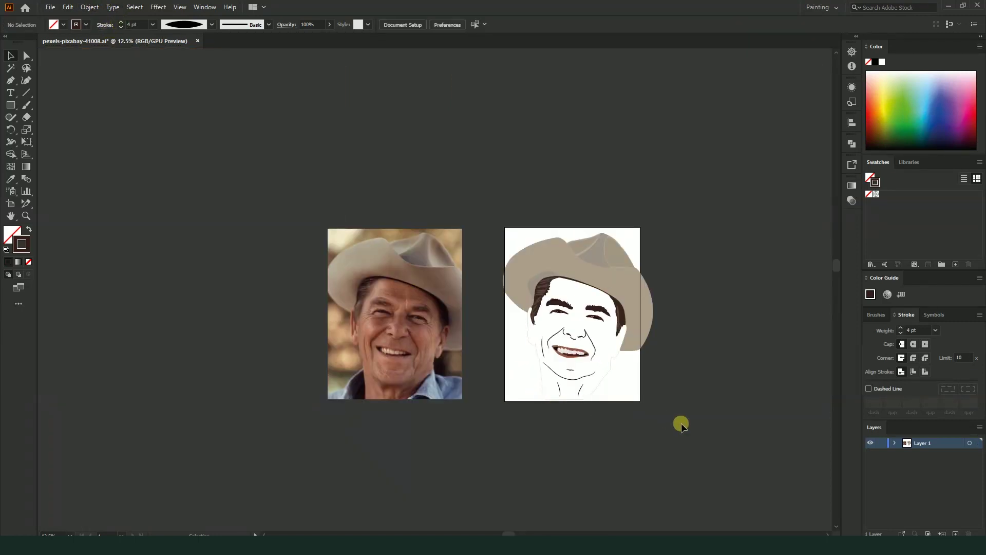
scroll(631, 403, "up", 2)
left_click(576, 342)
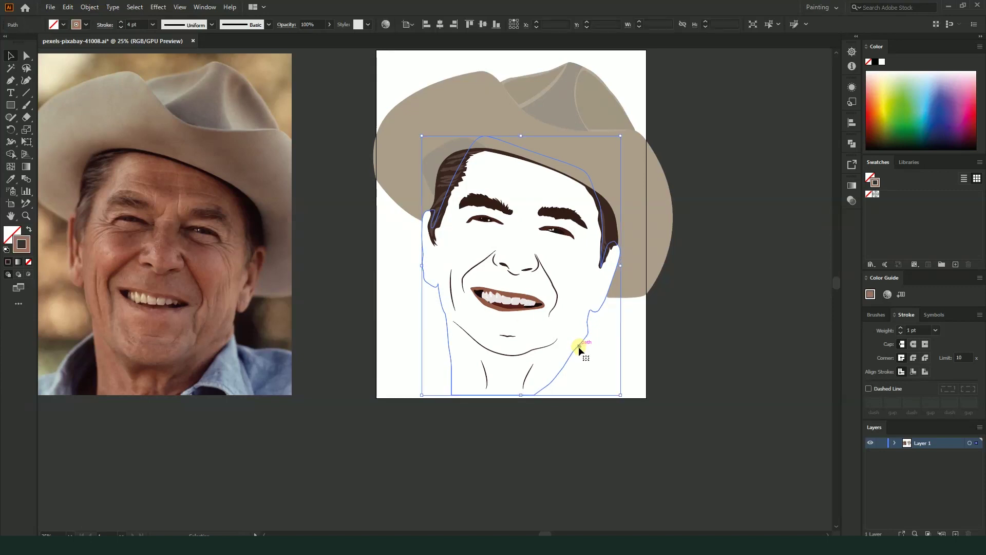
left_click(12, 180)
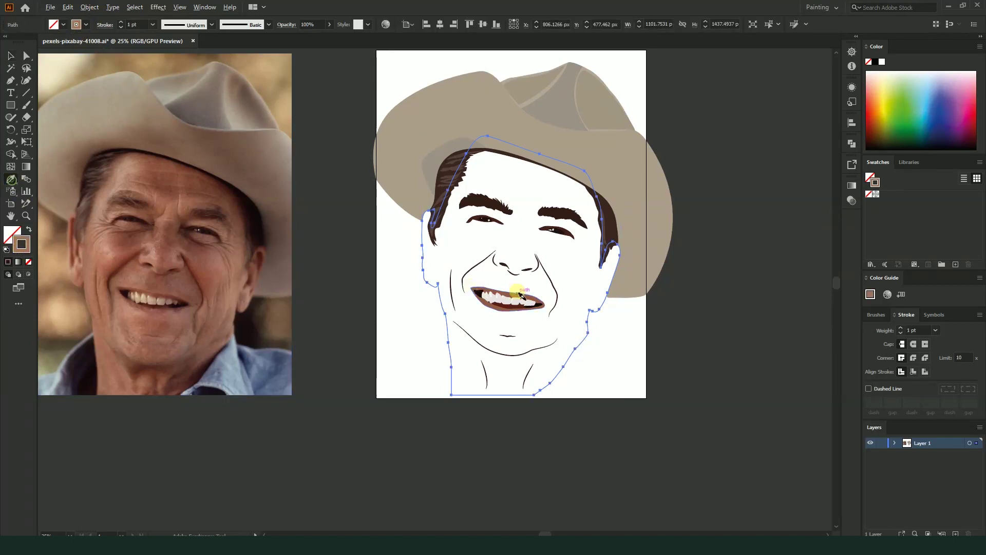
scroll(515, 288, "up", 1)
left_click(415, 139)
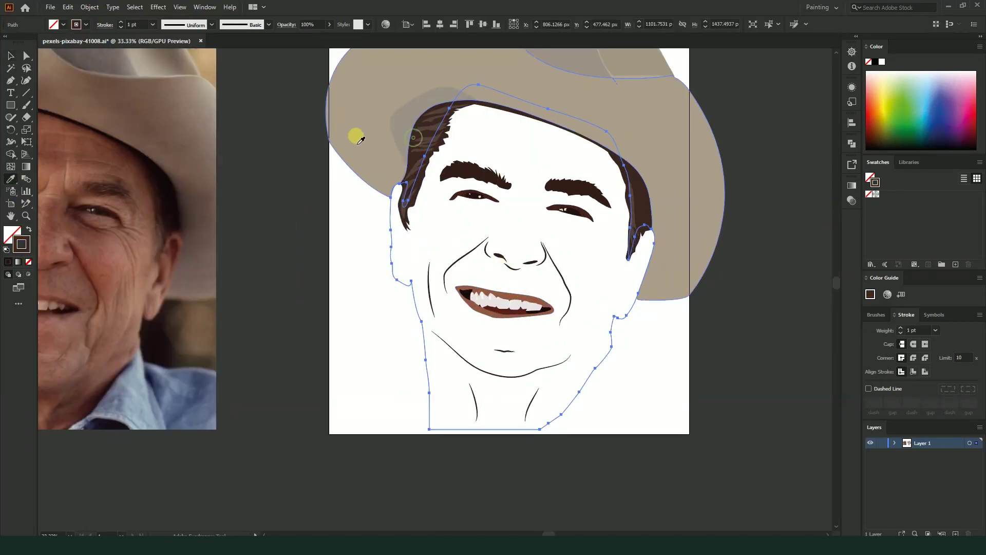
left_click(122, 22)
left_click(122, 22)
left_click(122, 22)
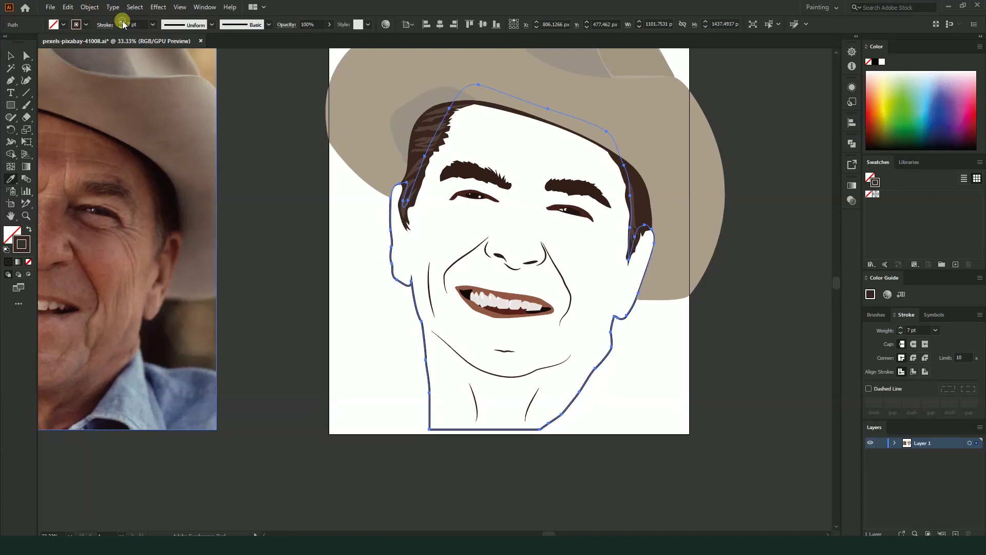
key("v")
left_click(213, 126)
key("ctrl+minus")
key("ctrl+minus")
left_click(590, 348)
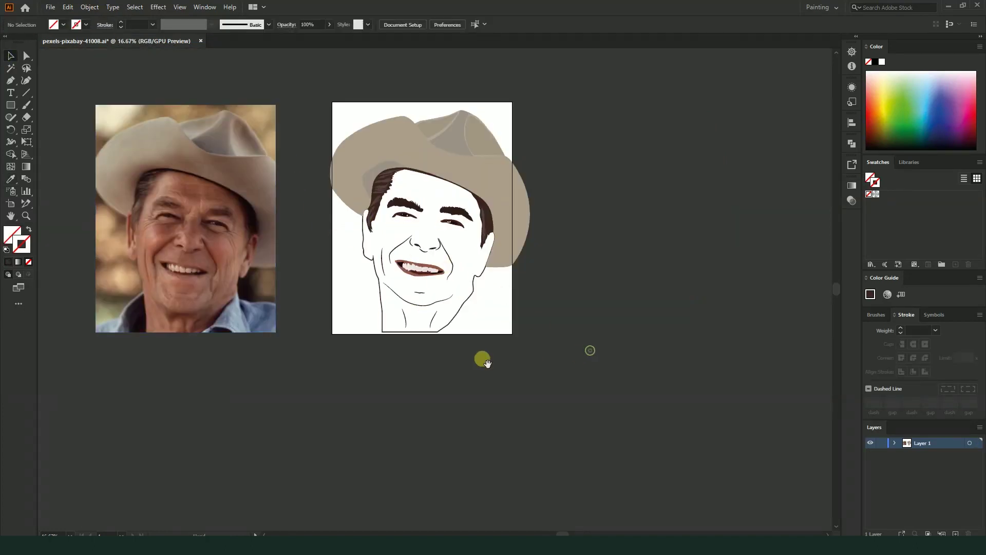
- Pan and zoom in on the left eye and start a curve beside its corner
left_click_drag(480, 359, 587, 378)
scroll(552, 232, "up", 1)
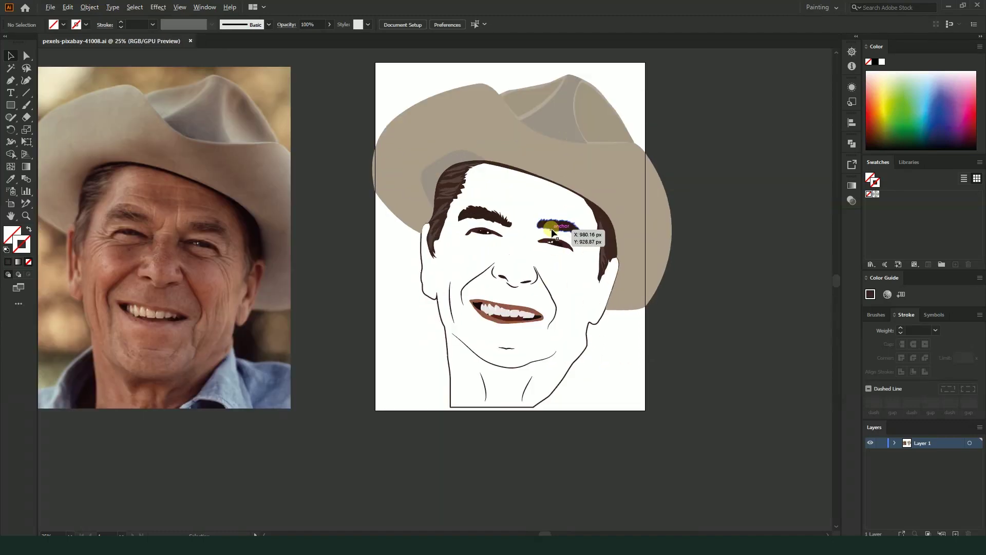
scroll(454, 246, "up", 1)
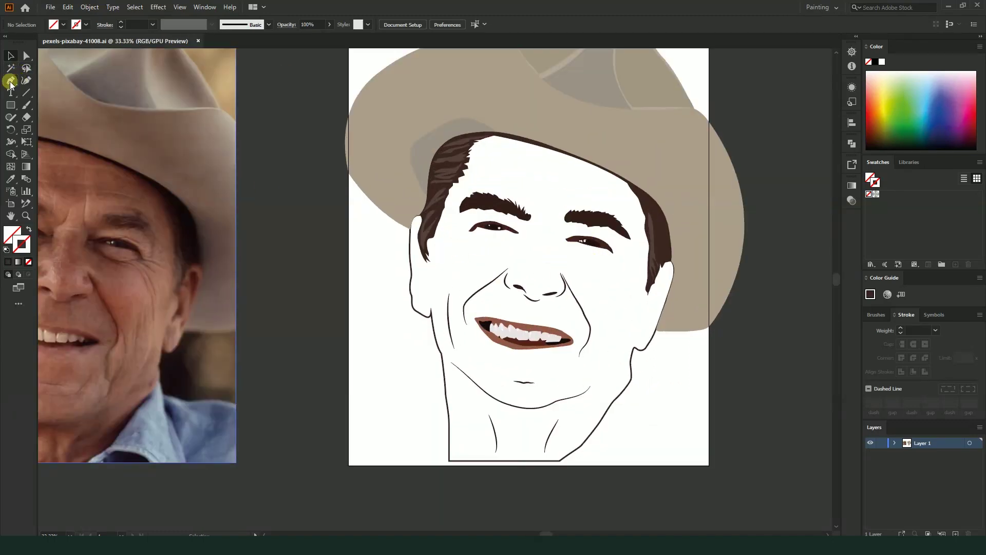
left_click(11, 81)
left_click_drag(516, 223, 560, 295)
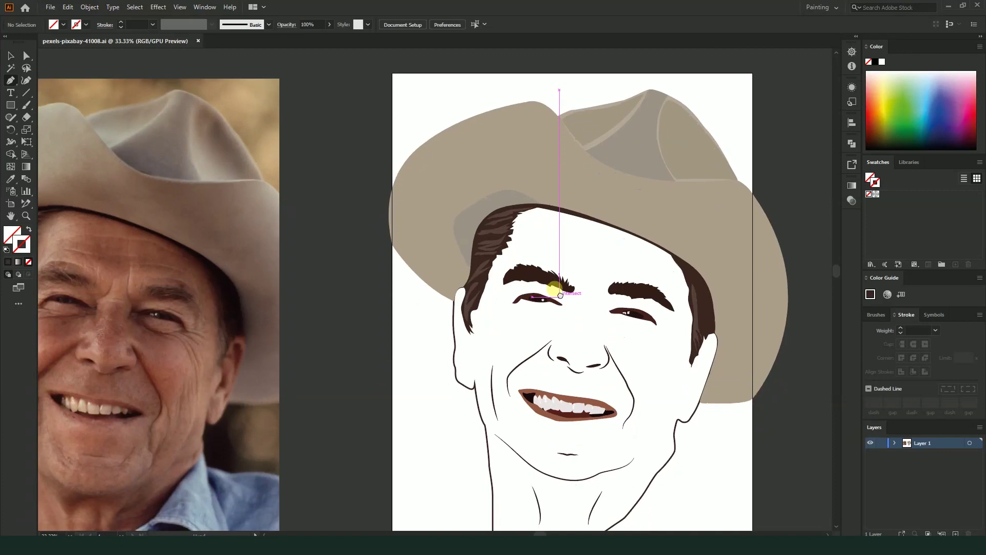
left_click_drag(491, 320, 551, 337)
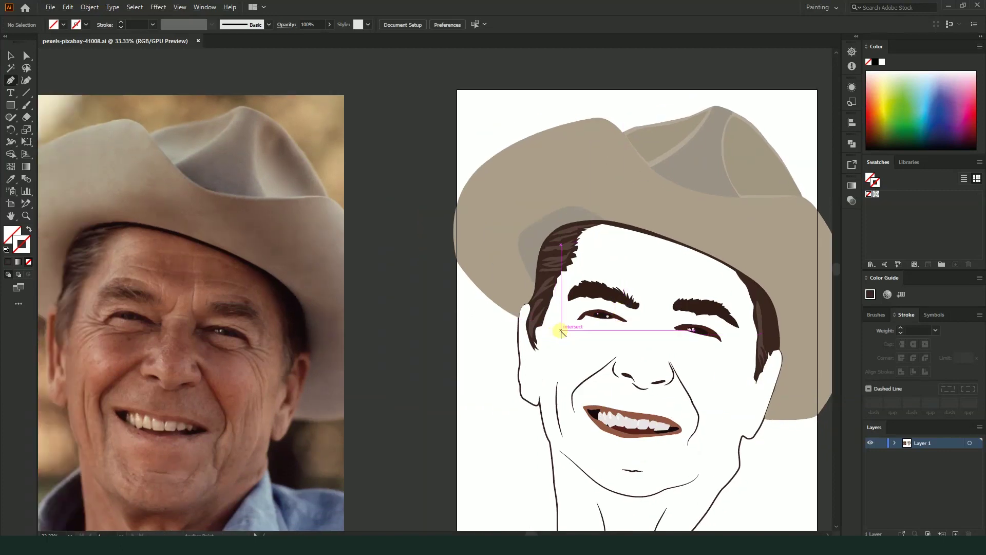
scroll(561, 333, "up", 1)
scroll(583, 335, "down", 1)
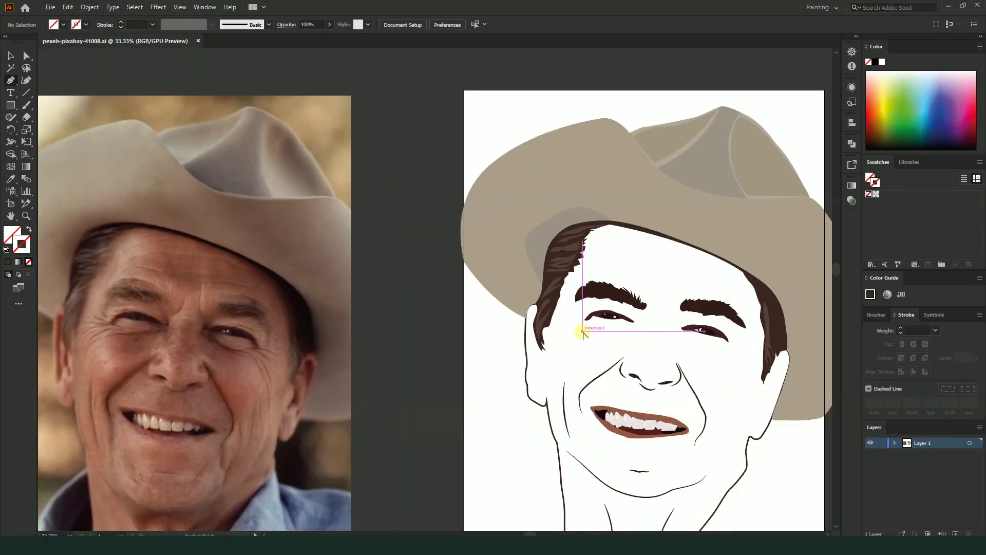
scroll(579, 333, "up", 1)
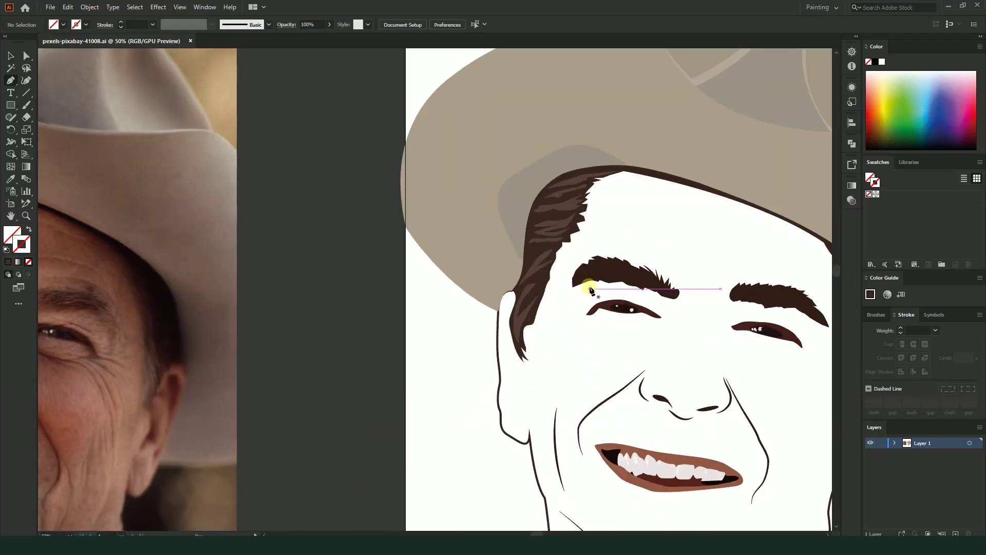
left_click_drag(592, 308, 581, 303)
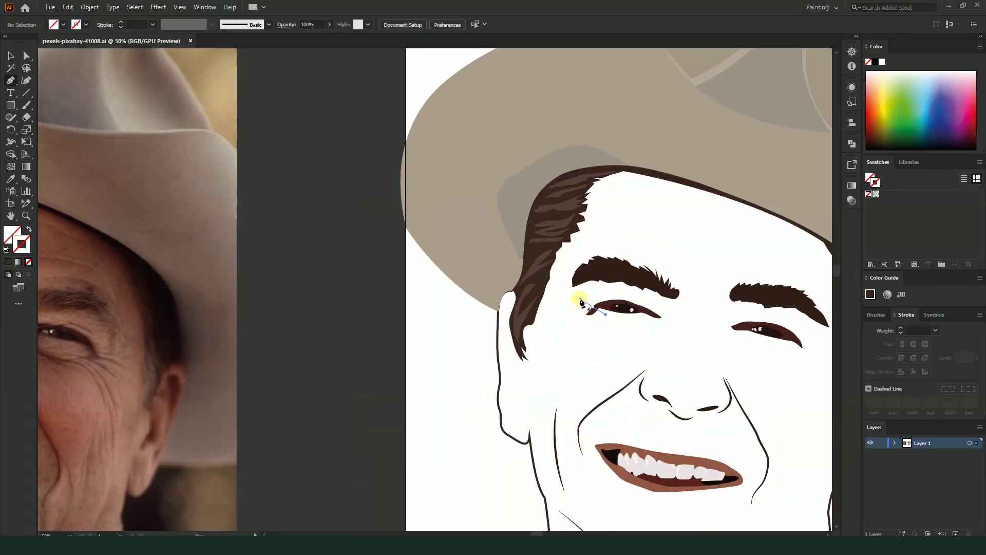
scroll(586, 306, "up", 2)
scroll(586, 306, "up", 1)
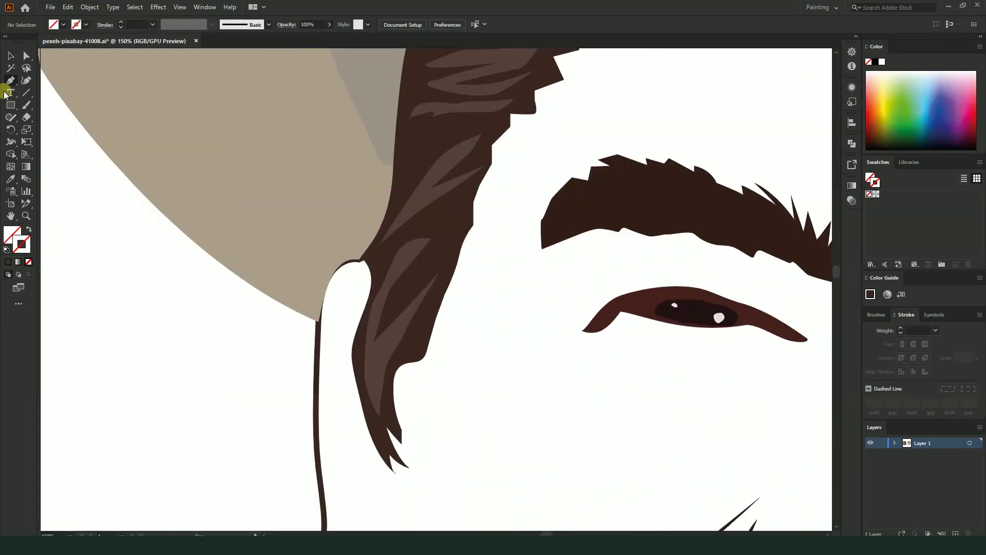
- With the Pencil tool, draw three short wrinkle strokes at the left eye's outer corner
left_click(25, 109)
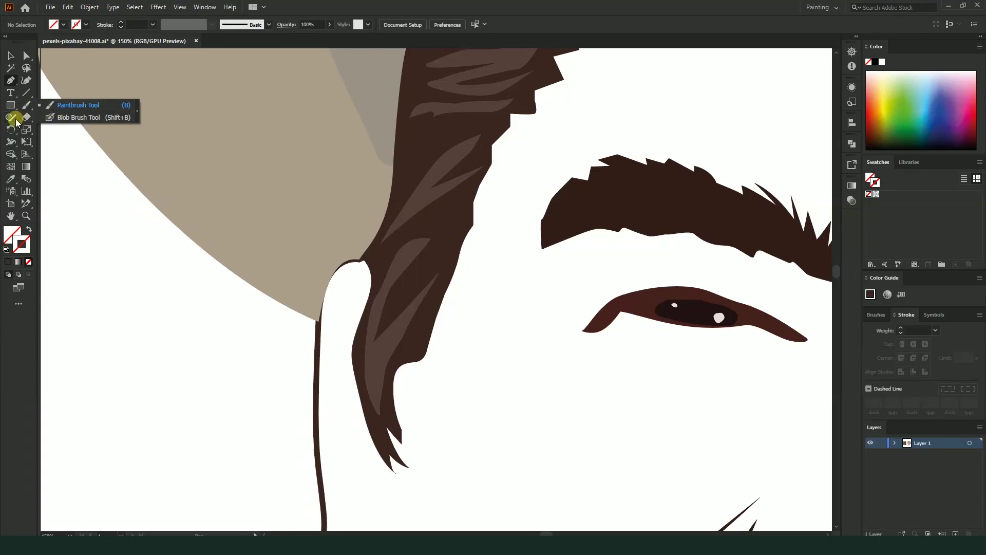
left_click(12, 117)
left_click(49, 127)
scroll(595, 315, "up", 2)
left_click_drag(625, 320, 571, 257)
scroll(596, 339, "down", 2)
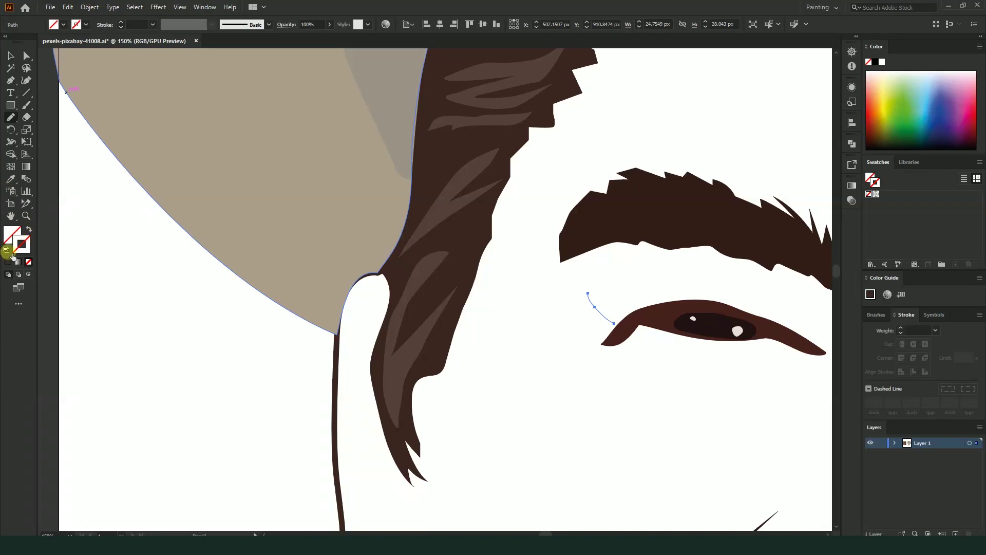
scroll(623, 341, "down", 3)
scroll(624, 341, "down", 1)
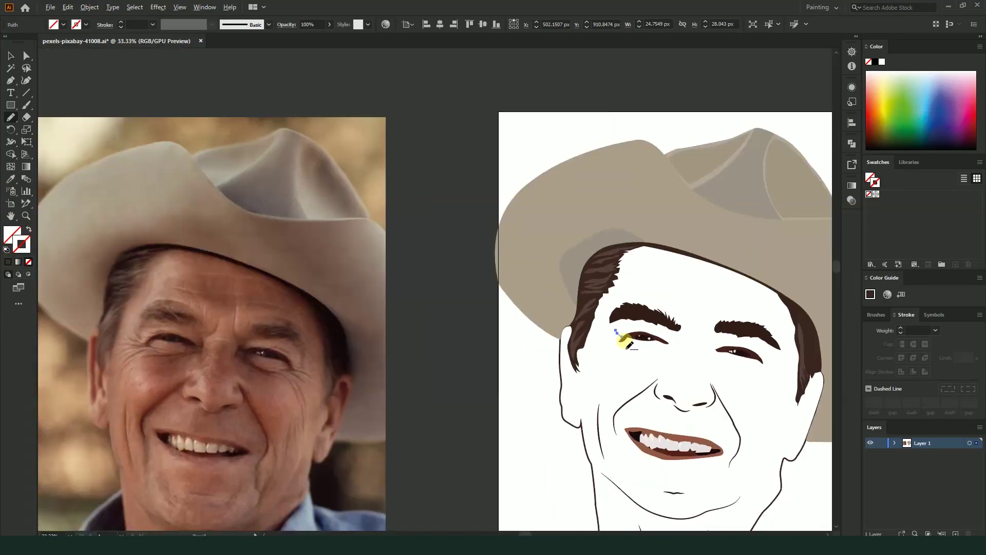
scroll(602, 337, "up", 2)
scroll(657, 342, "up", 1)
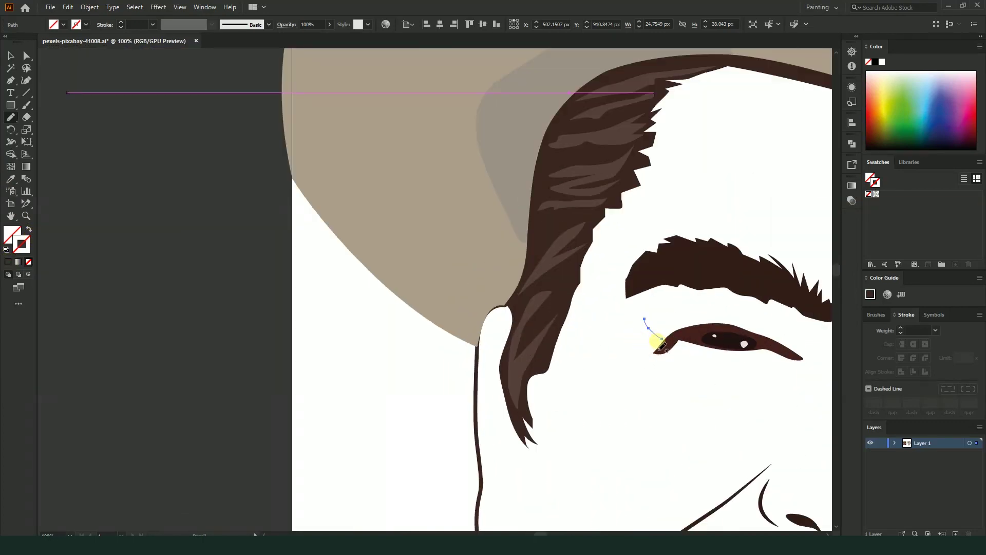
left_click_drag(624, 331, 590, 352)
scroll(648, 360, "down", 1)
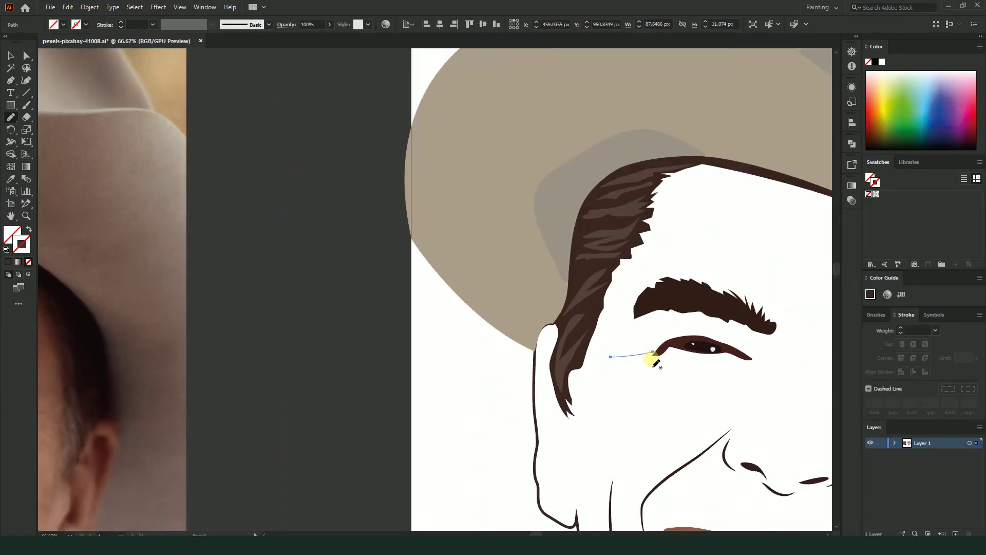
mouse_move(641, 370)
left_mouse_down()
mouse_move(627, 375)
mouse_move(649, 379)
left_mouse_up()
scroll(649, 378, "down", 2)
left_click(11, 56)
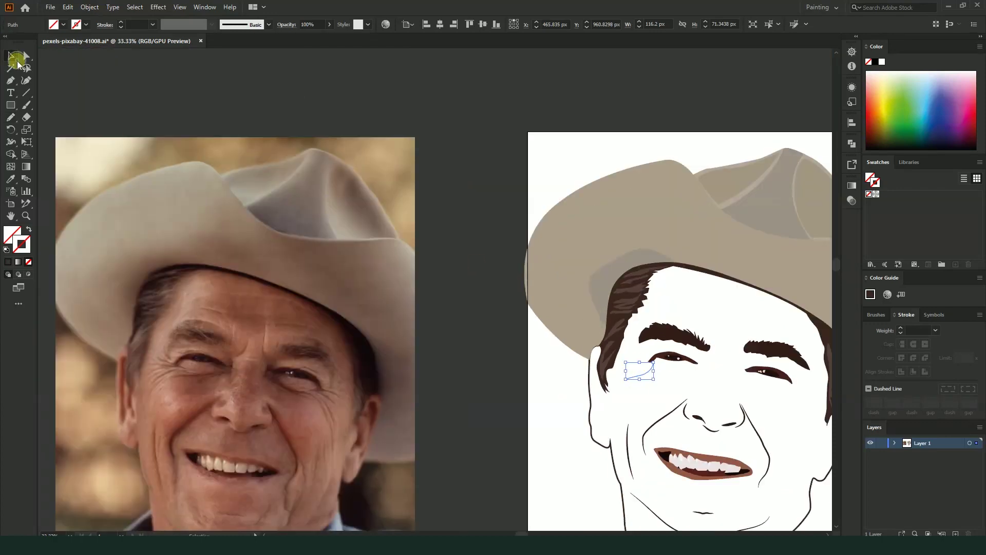
- In Outline view, select all four wrinkle curves beside the left eye
key("ctrl+y")
scroll(652, 365, "up", 3)
scroll(687, 346, "up", 2)
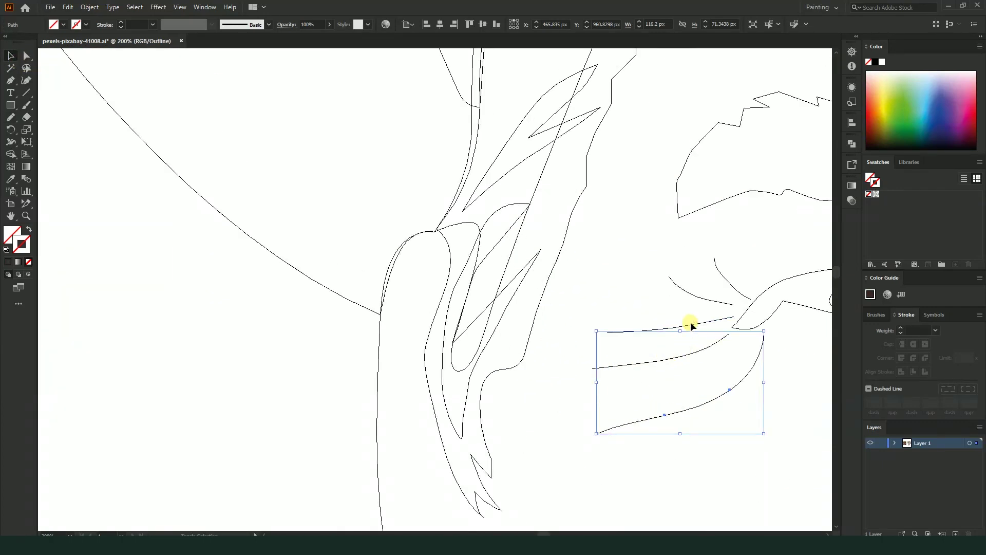
left_click(690, 322, "shift")
left_click(696, 350, "shift")
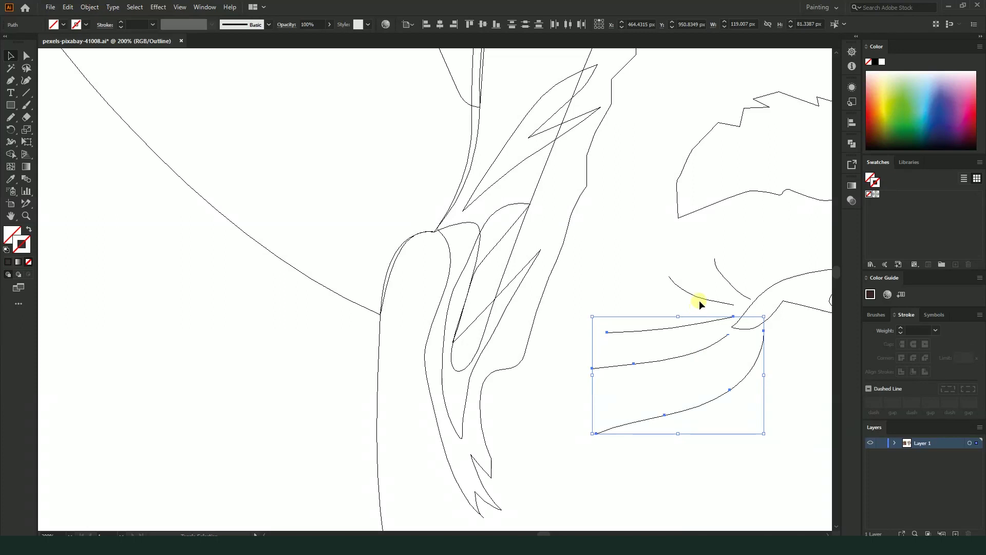
left_click(699, 298, "shift")
left_click(726, 281, "shift")
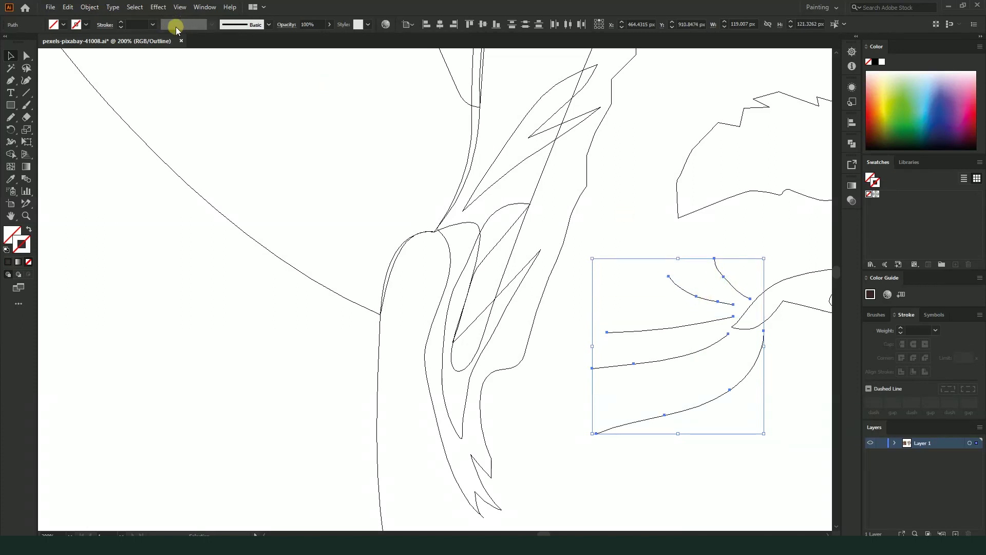
key("ctrl+y")
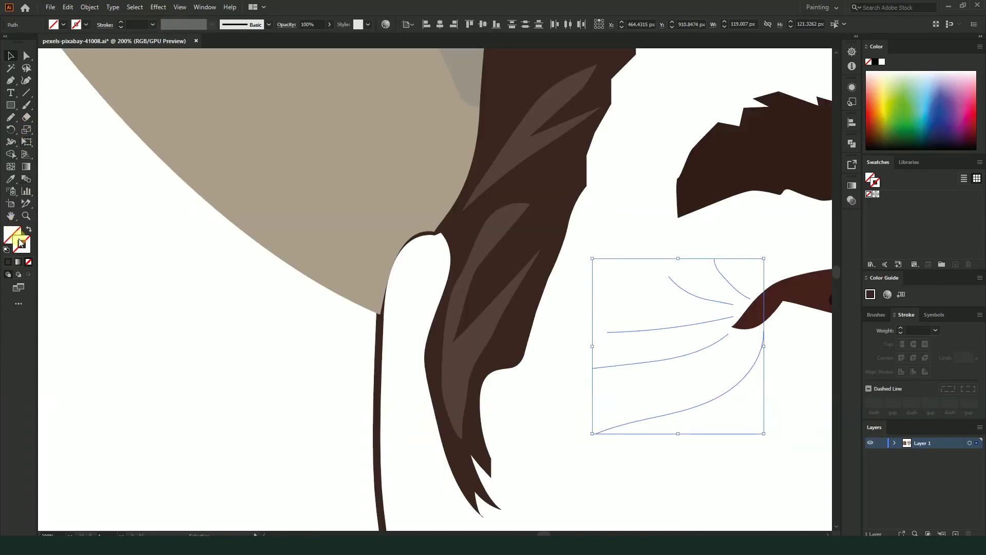
- Give the wrinkle curves a black stroke, tapered width profile and 2 pt weight
left_click(8, 262)
scroll(206, 118, "down", 1, "alt")
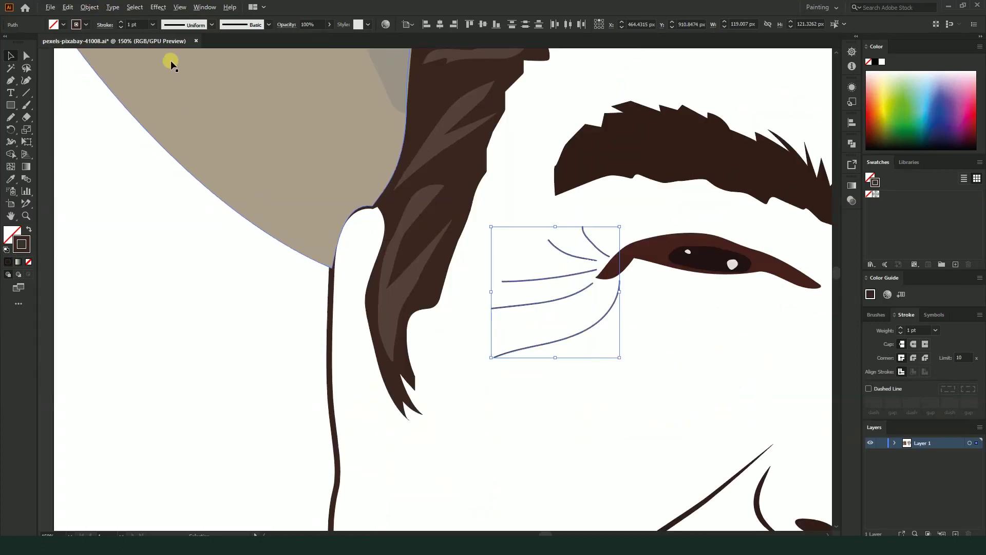
scroll(174, 52, "down", 1, "alt")
left_click(211, 25)
left_click(185, 105)
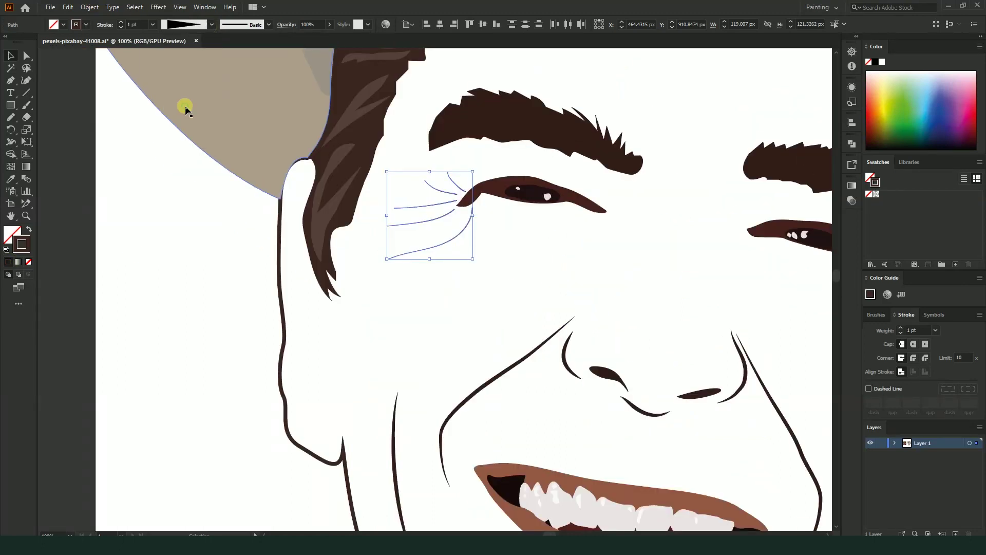
scroll(494, 248, "up", 1, "alt")
scroll(494, 248, "up", 1, "alt")
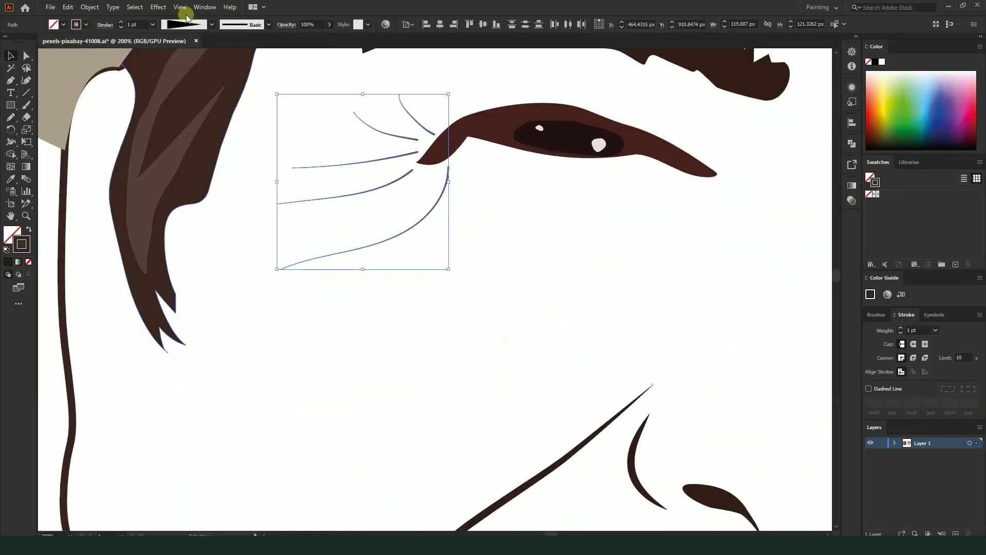
left_click(121, 21)
scroll(464, 180, "down", 1, "alt")
scroll(414, 209, "down", 1, "alt")
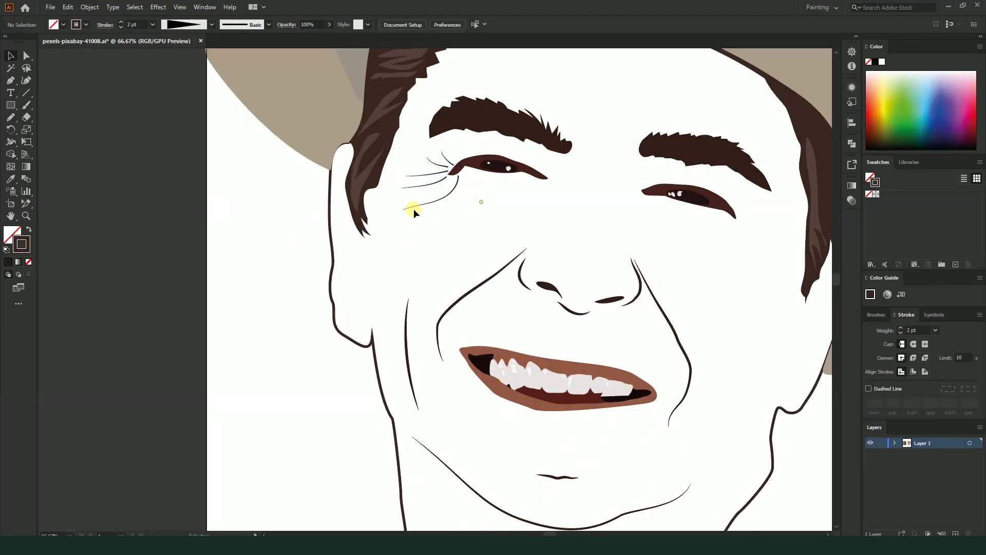
scroll(418, 209, "down", 1, "alt")
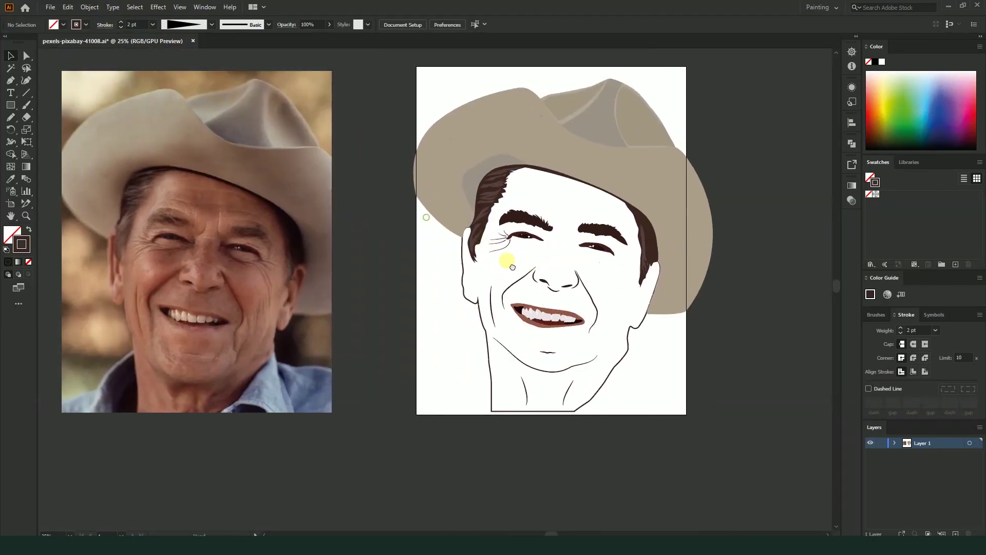
scroll(562, 260, "up", 1, "alt")
scroll(469, 244, "up", 3, "alt")
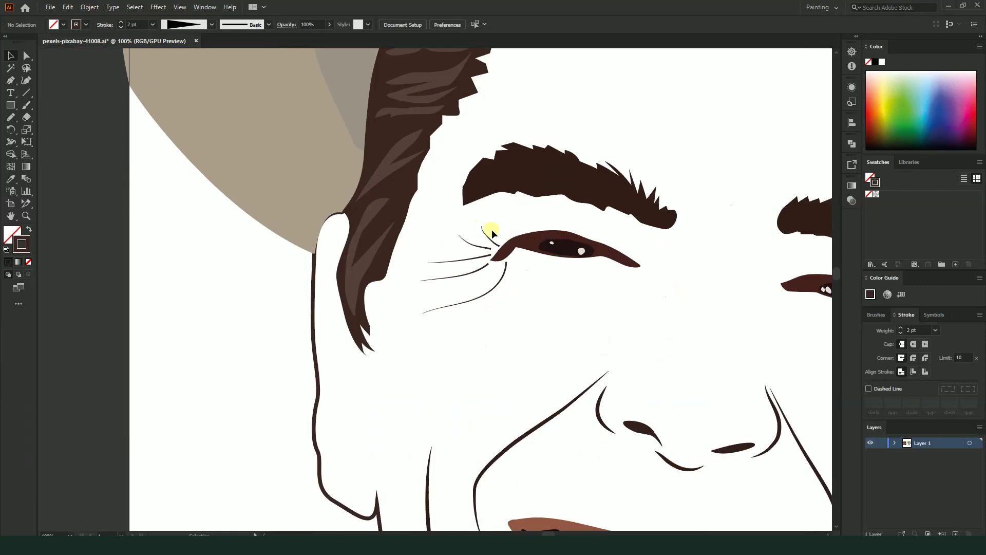
scroll(488, 226, "up", 3, "alt")
- Drag the wrinkle lines so they fan out from the left eye's outer corner
left_click_drag(466, 314, 505, 258)
left_click_drag(468, 306, 464, 303)
left_click_drag(523, 308, 522, 304)
scroll(449, 315, "down", 6)
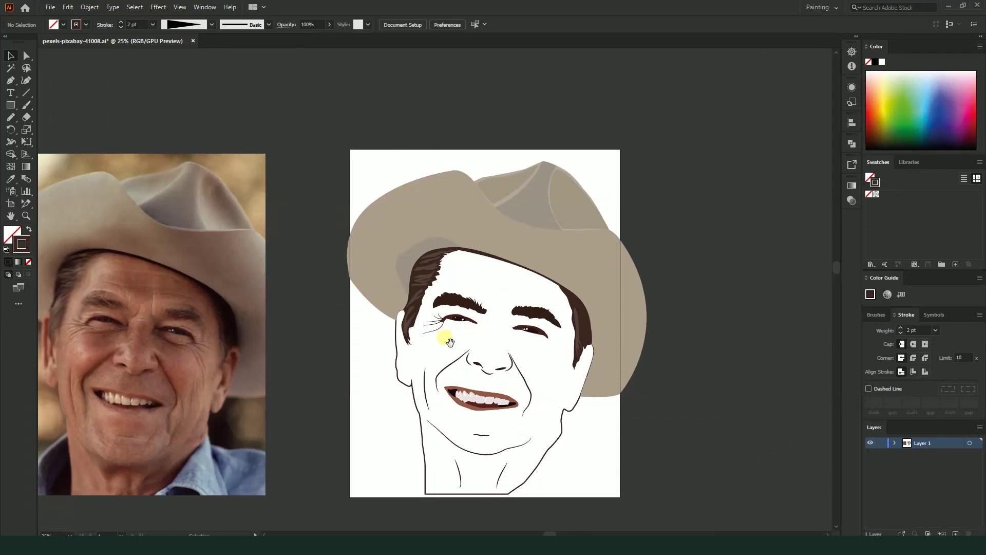
left_click_drag(443, 337, 483, 337)
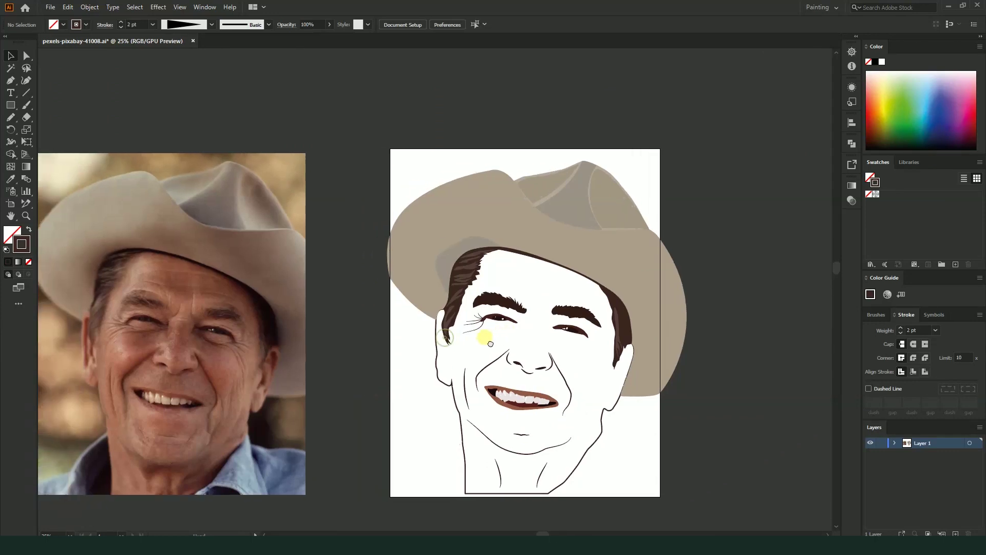
- Pen-draw a curve under the left eye with an elliptical width profile at 3 pt
key("ctrl+plus")
left_click_drag(542, 334, 501, 343)
left_click(494, 354)
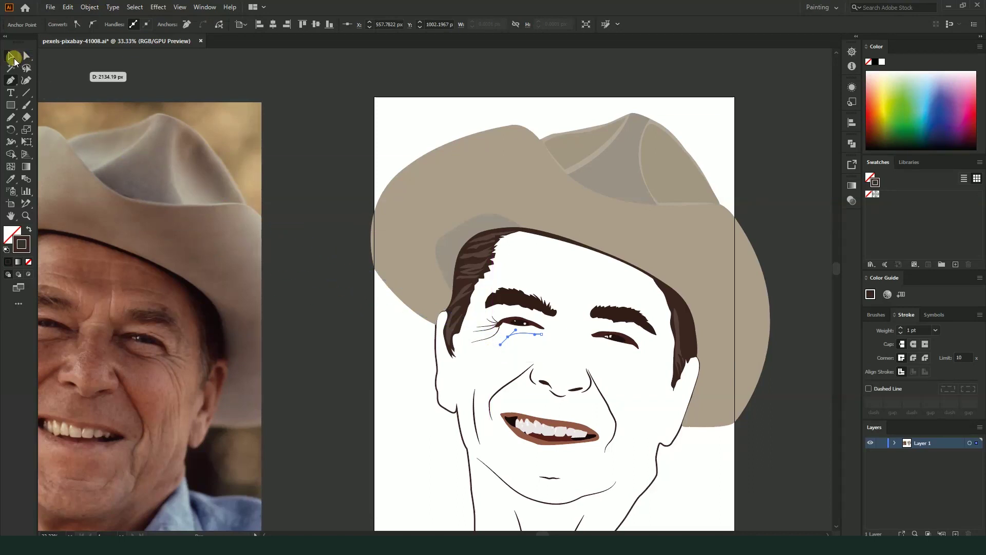
left_click(10, 55)
left_click(486, 356)
left_click(537, 335)
left_click(204, 25)
left_click(188, 56)
left_click(121, 22)
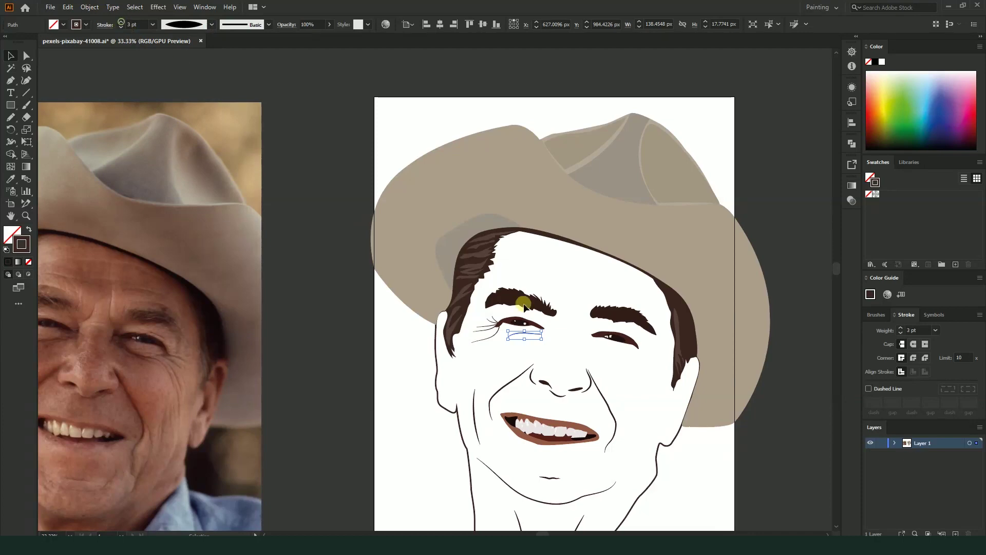
scroll(611, 379, "down", 2, "alt")
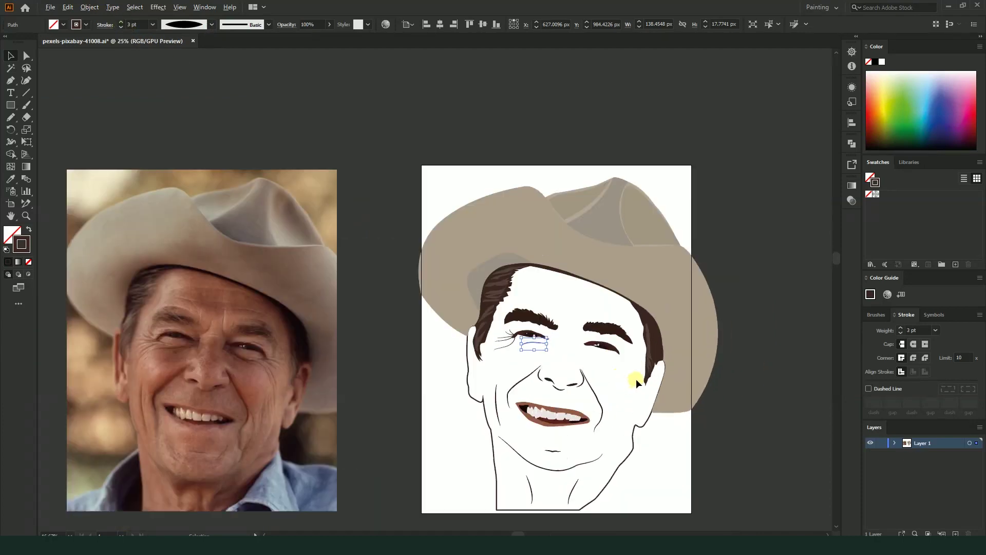
scroll(635, 380, "up", 2, "alt")
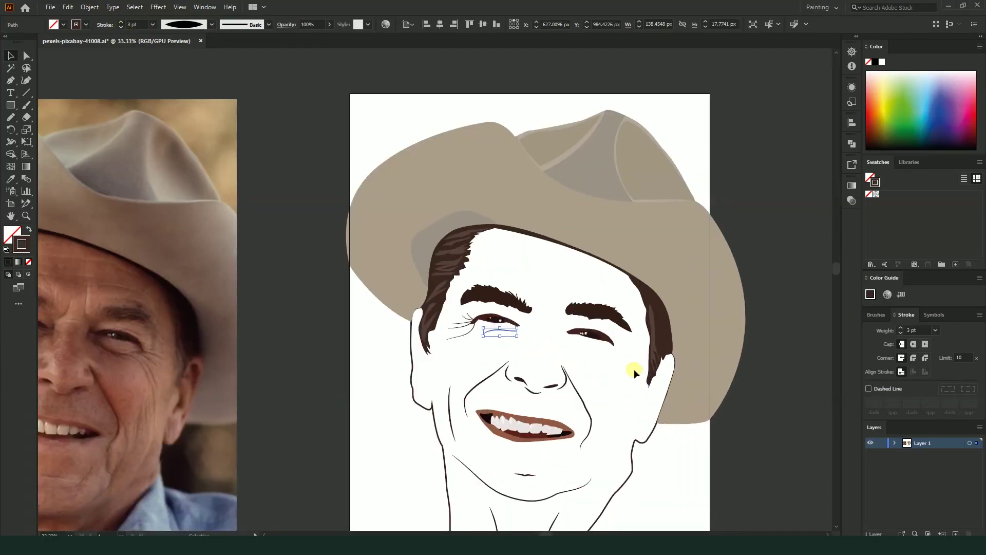
- Pen-draw a curved crease beneath the right eye
key("p")
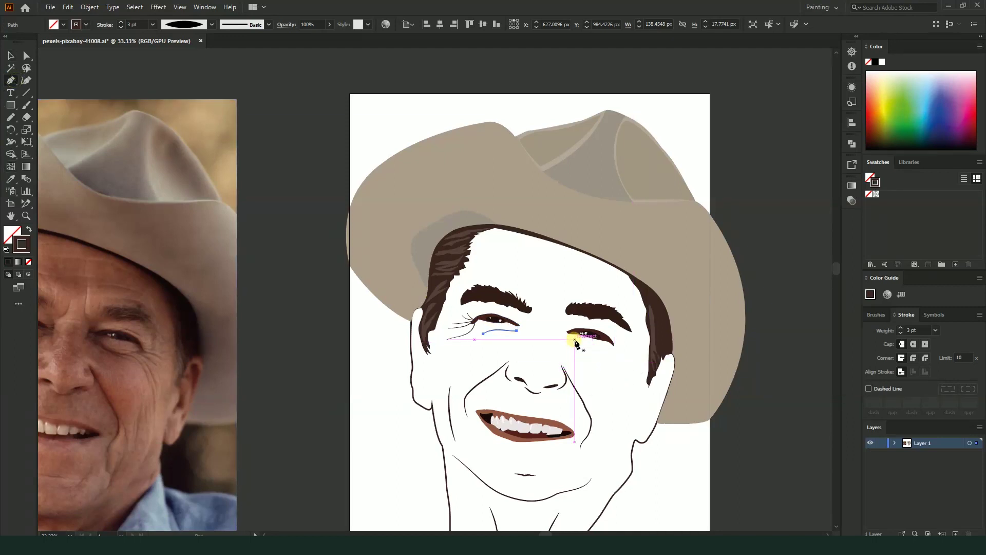
left_click_drag(577, 339, 596, 349)
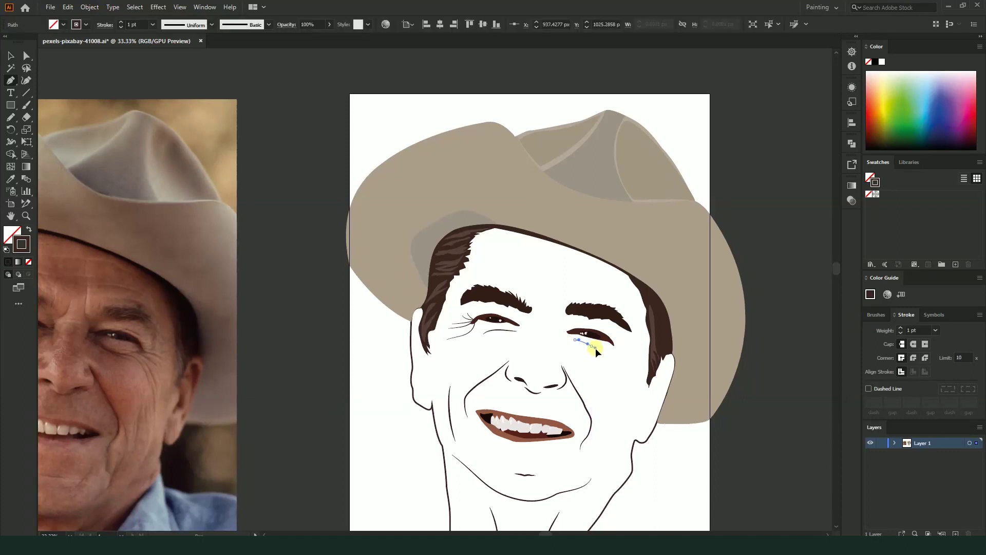
left_click(612, 355)
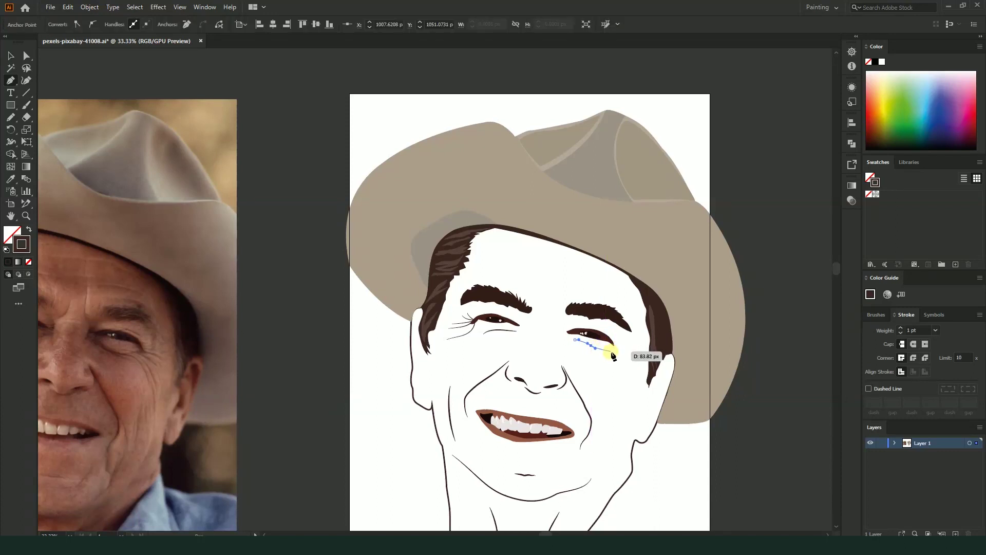
left_click_drag(617, 350, 631, 354)
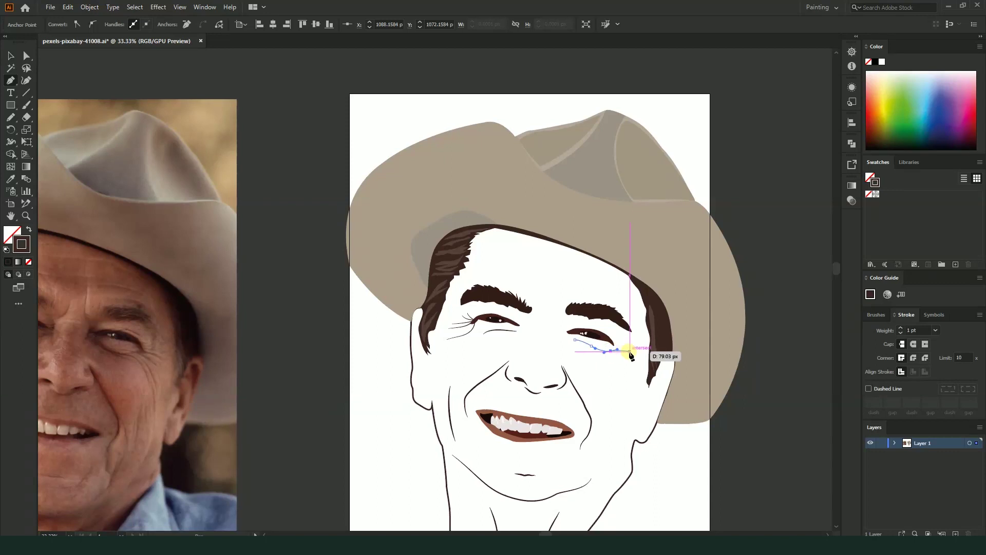
scroll(623, 353, "up", 2)
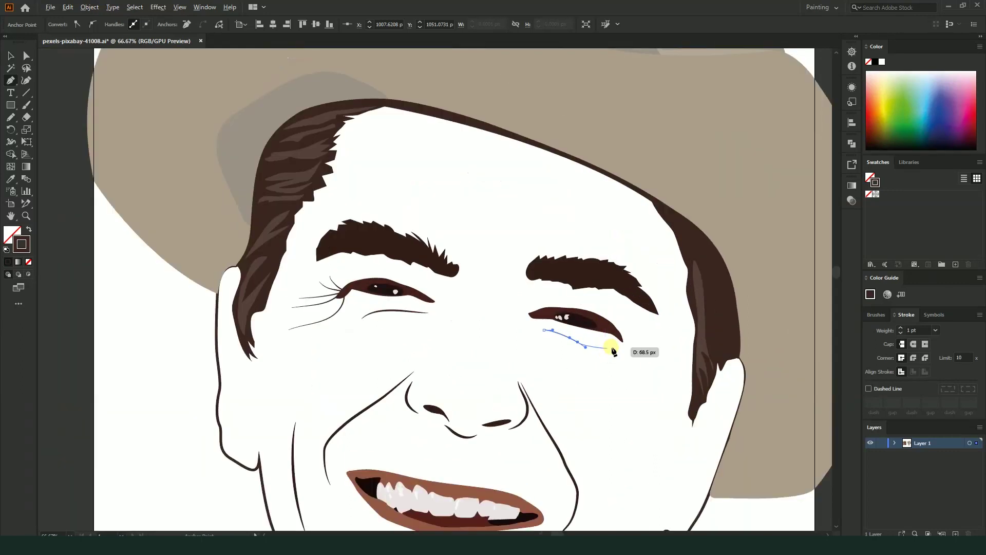
left_click_drag(621, 344, 643, 374)
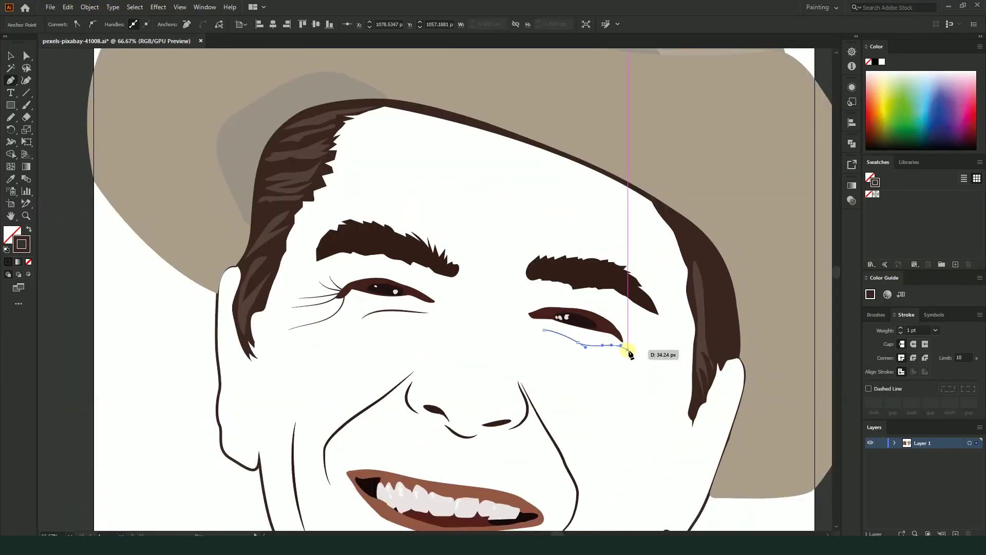
left_click_drag(644, 374, 646, 378)
left_click(10, 55)
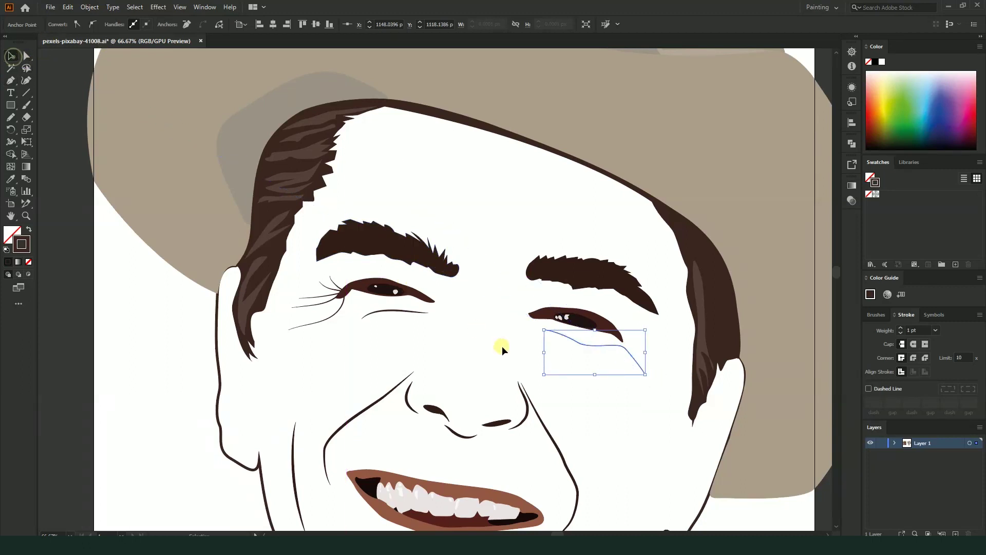
- Give the right-eye crease a tapered width profile and 4 pt stroke
left_click(501, 346)
left_click(597, 343)
left_click(212, 24)
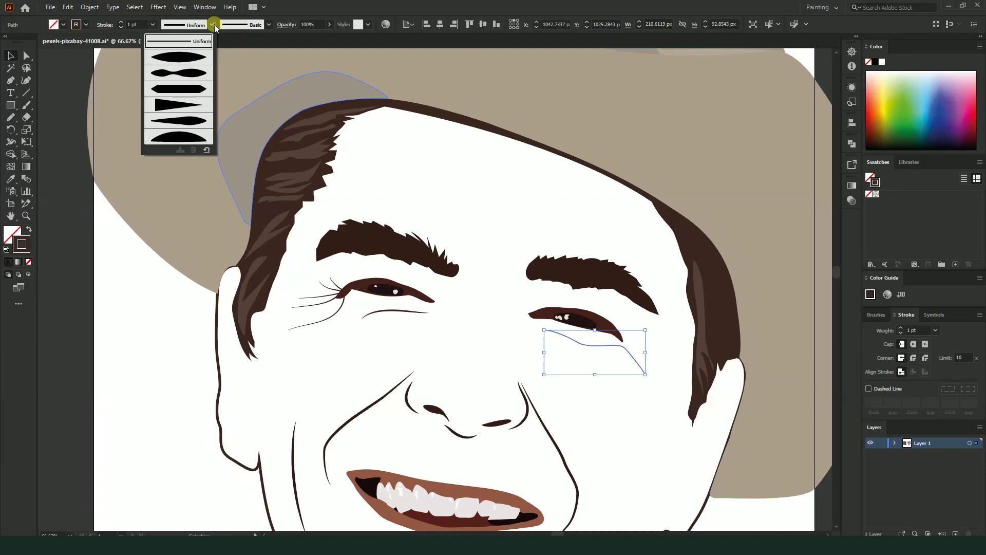
left_click(181, 109)
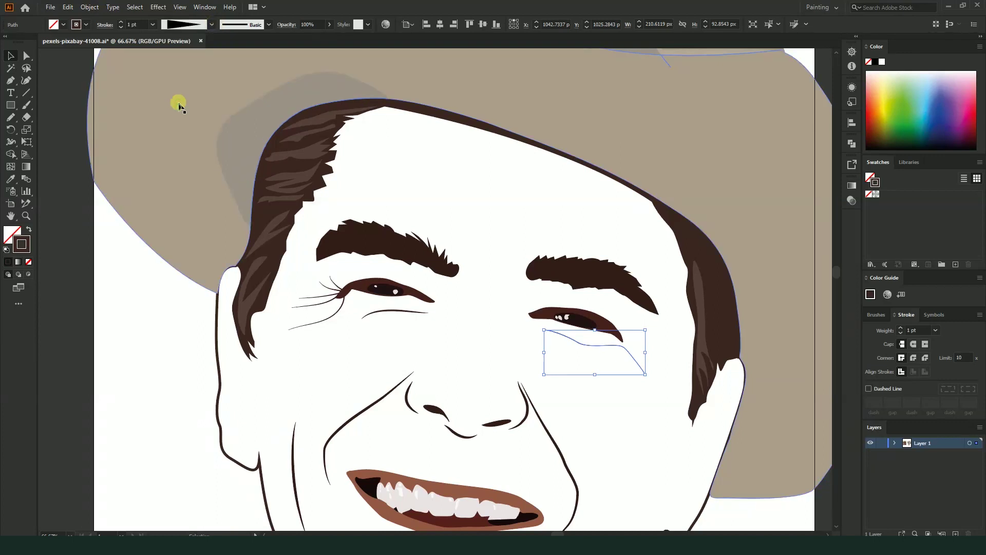
left_click(121, 22)
left_click(595, 395)
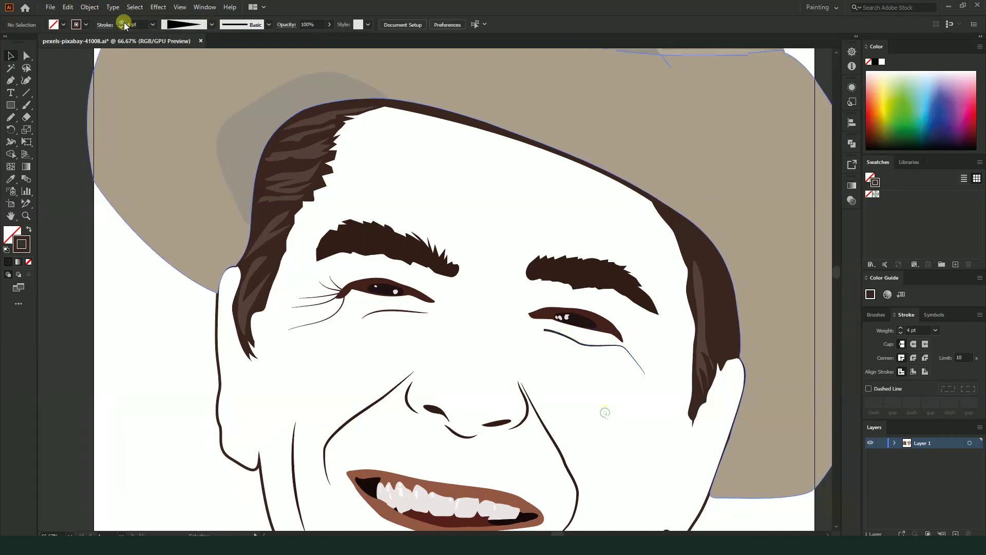
scroll(572, 359, "down", 3)
left_click_drag(560, 371, 652, 379)
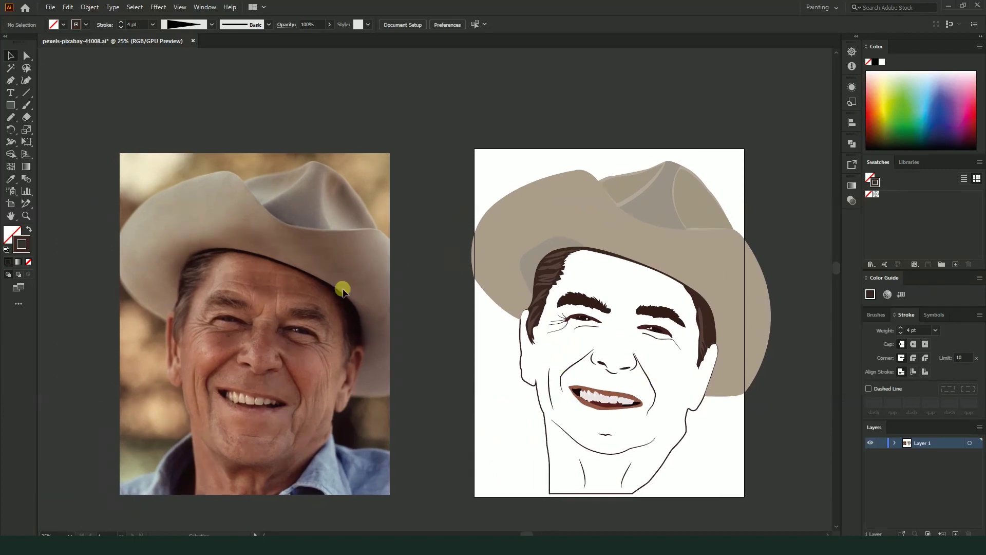
- Pen-draw a wrinkle at the right eye's outer corner and attach its end to the eye tip
left_click(10, 82)
left_click_drag(741, 370, 698, 341)
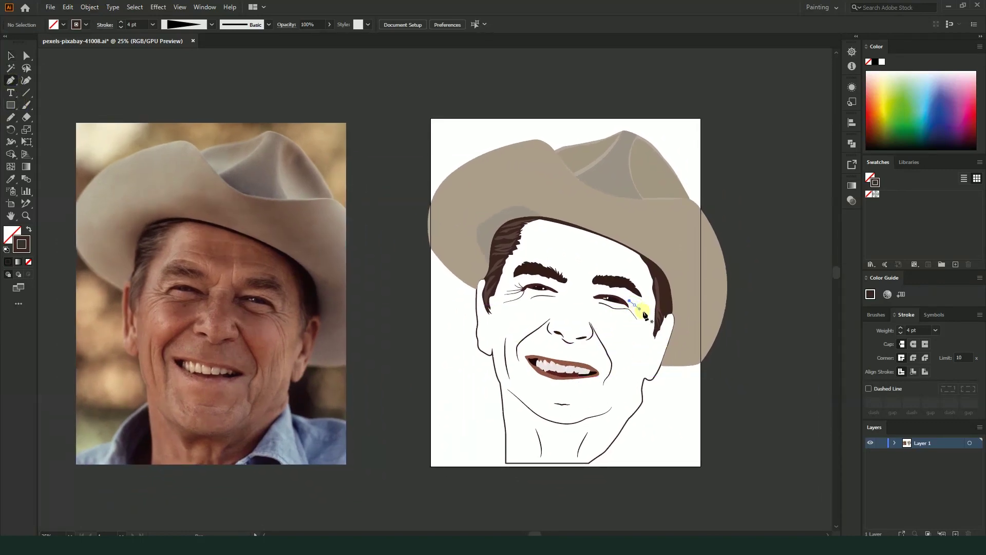
left_click(642, 318)
left_click(28, 55)
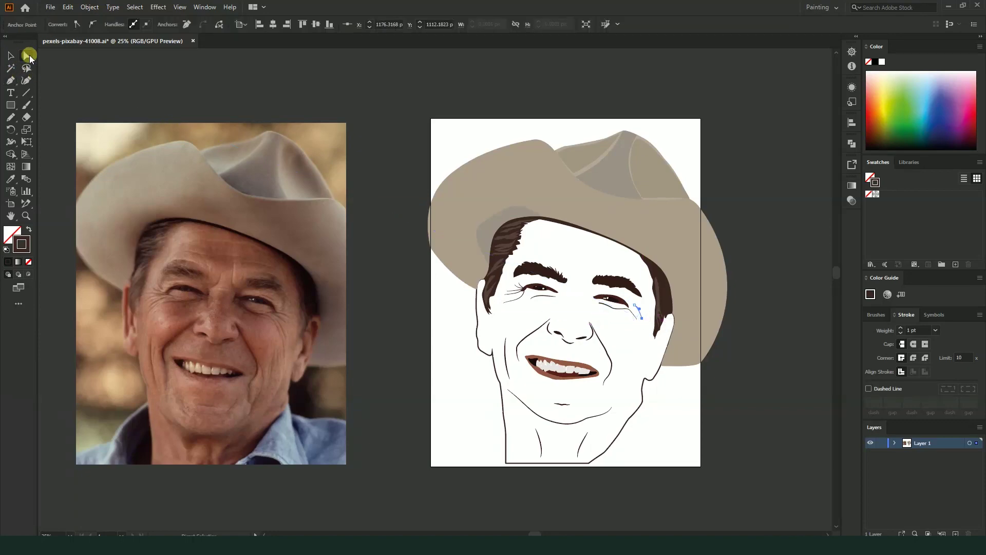
scroll(537, 279, "up", 3)
scroll(353, 159, "up", 2)
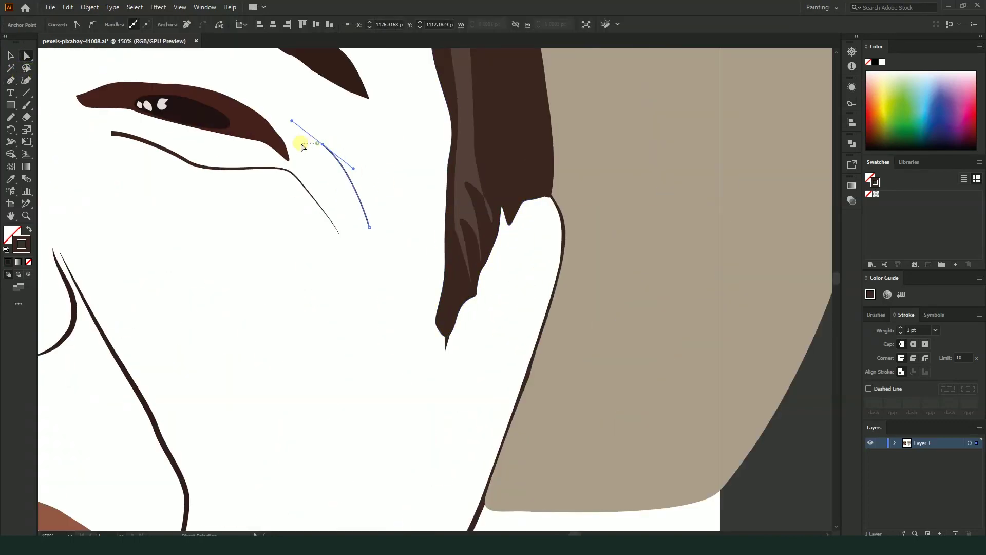
left_click(319, 148)
mouse_move(323, 145)
left_mouse_down()
mouse_move(280, 139)
mouse_move(368, 165)
left_mouse_up()
left_click(380, 166)
key("ctrl+minus")
key("ctrl+minus")
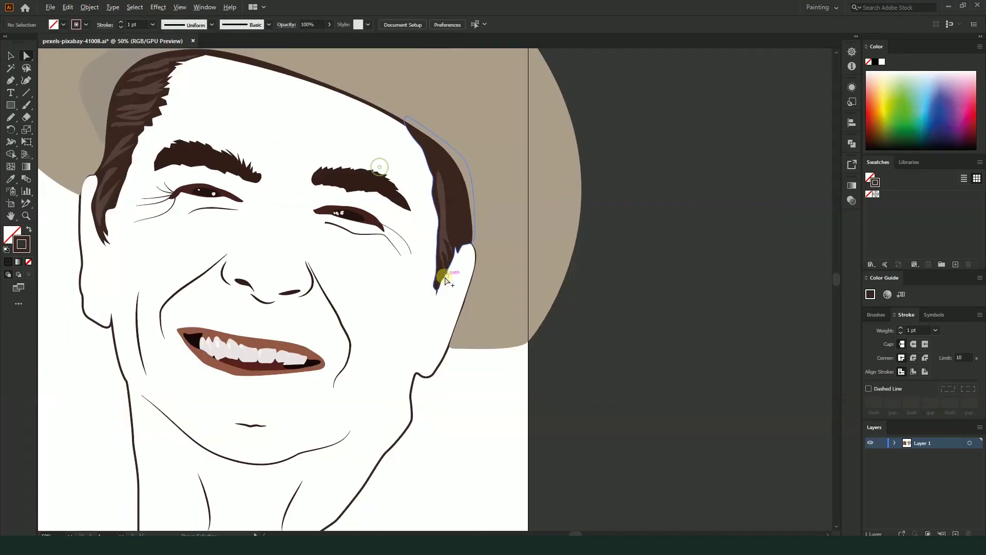
scroll(354, 205, "up", 1)
scroll(360, 208, "up", 3)
left_click_drag(371, 240, 357, 230)
- Apply the tapered width profile to the right-eye wrinkle line
key("v")
left_click(342, 147)
left_click(411, 262)
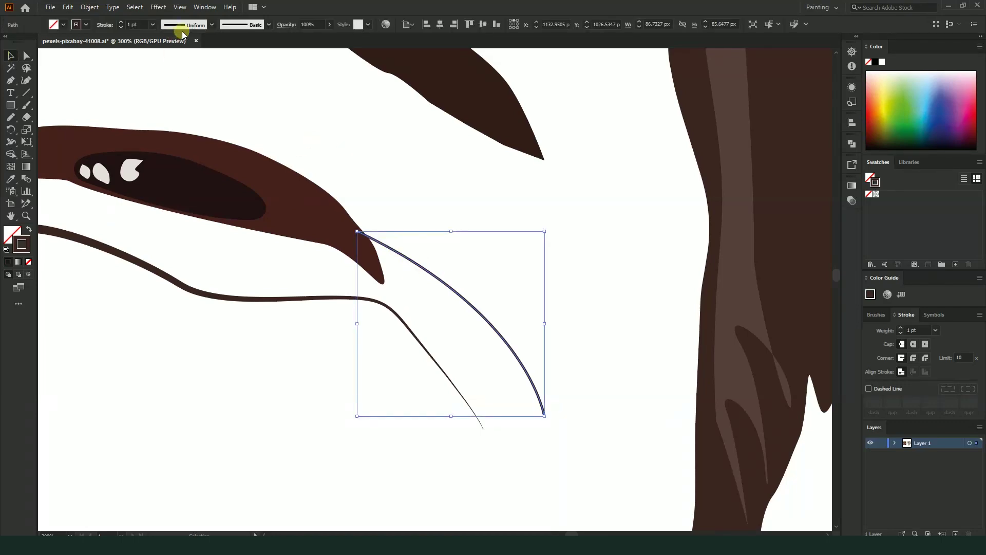
left_click(210, 24)
left_click(181, 112)
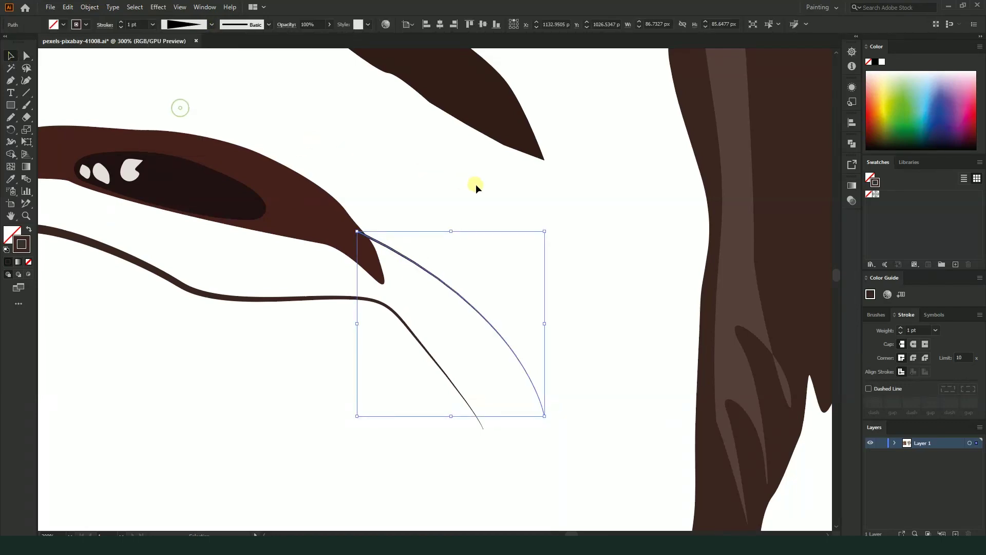
scroll(571, 252, "down", 3)
scroll(667, 341, "down", 3)
left_click(715, 336)
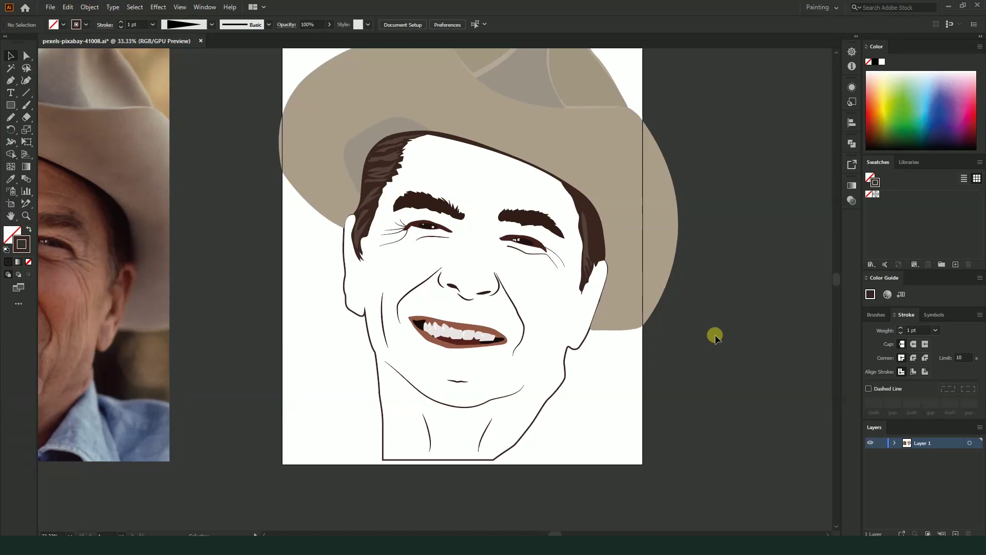
scroll(662, 335, "down", 1)
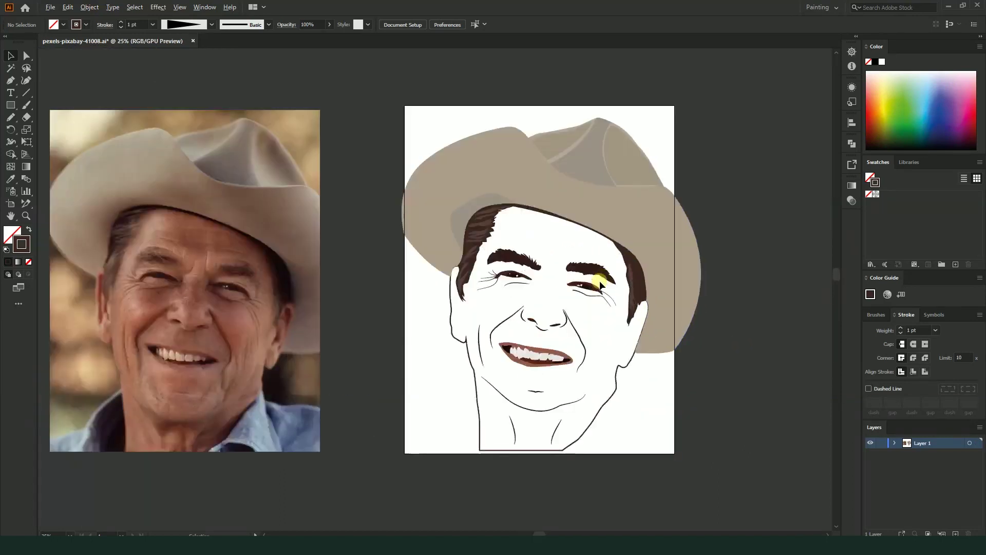
- Draw a curved Pen path for the cheek crease beside the smile
left_click_drag(558, 323, 587, 286)
left_click(10, 78)
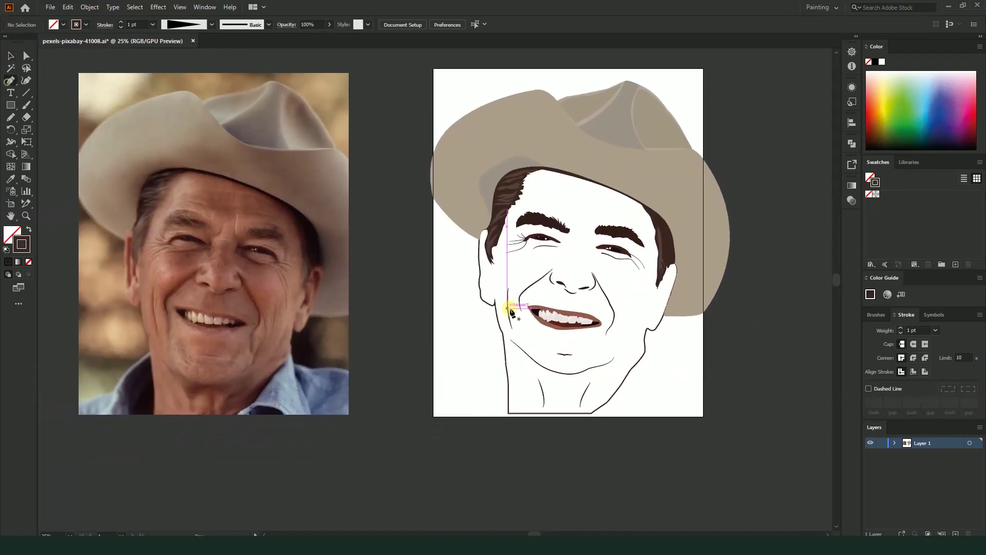
left_click_drag(631, 275, 633, 284)
left_click(637, 309)
left_click(632, 336)
left_click_drag(631, 339, 633, 260)
key("ctrl+plus")
key("ctrl+plus")
key("ctrl+plus")
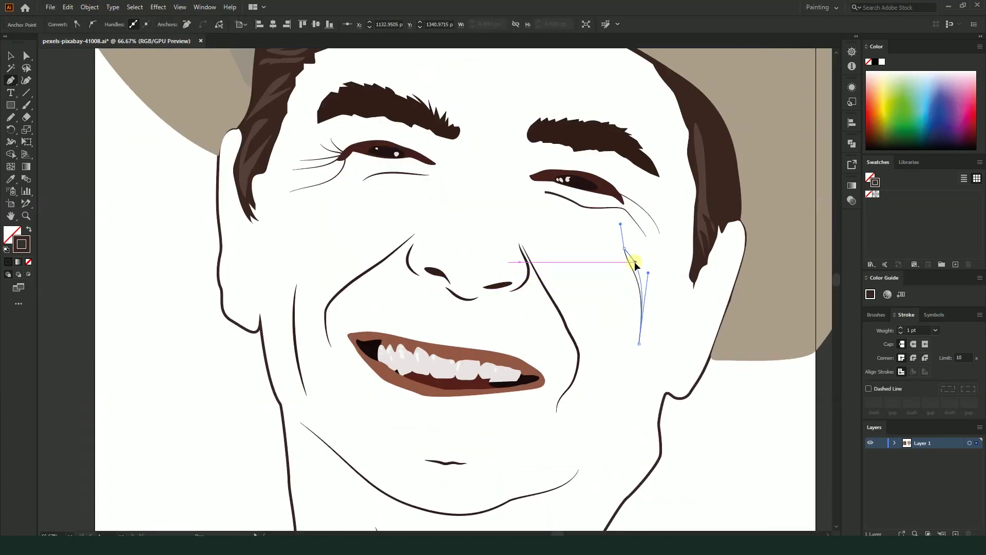
scroll(642, 314, "down", 3, "alt")
key("v")
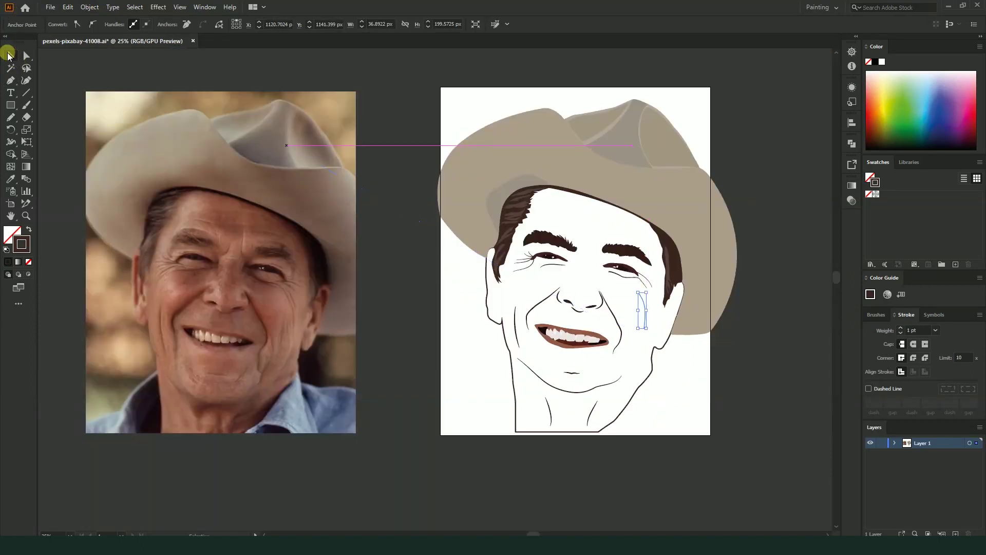
left_click(693, 364)
- Apply the wedge width profile to the cheek crease line
left_click(645, 309)
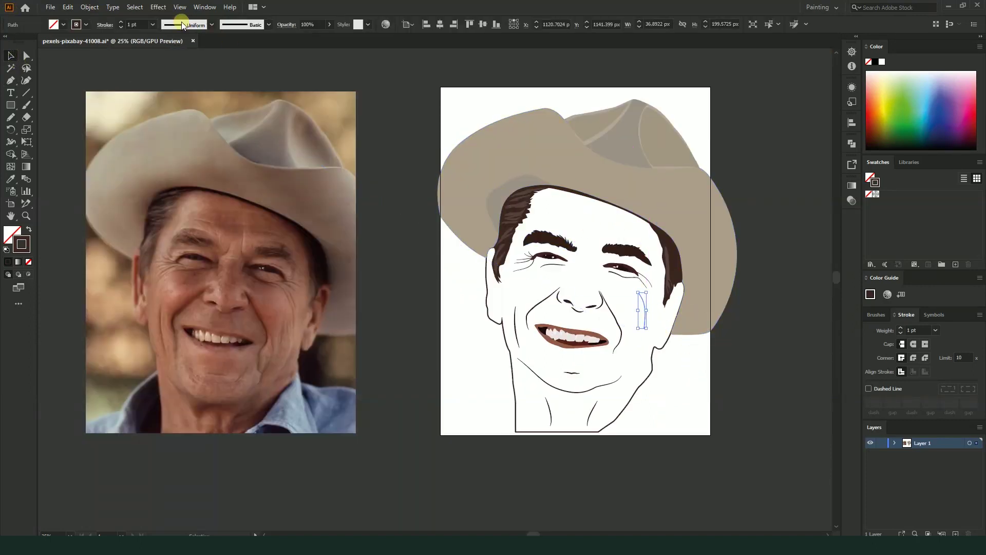
left_click(210, 26)
left_click(180, 104)
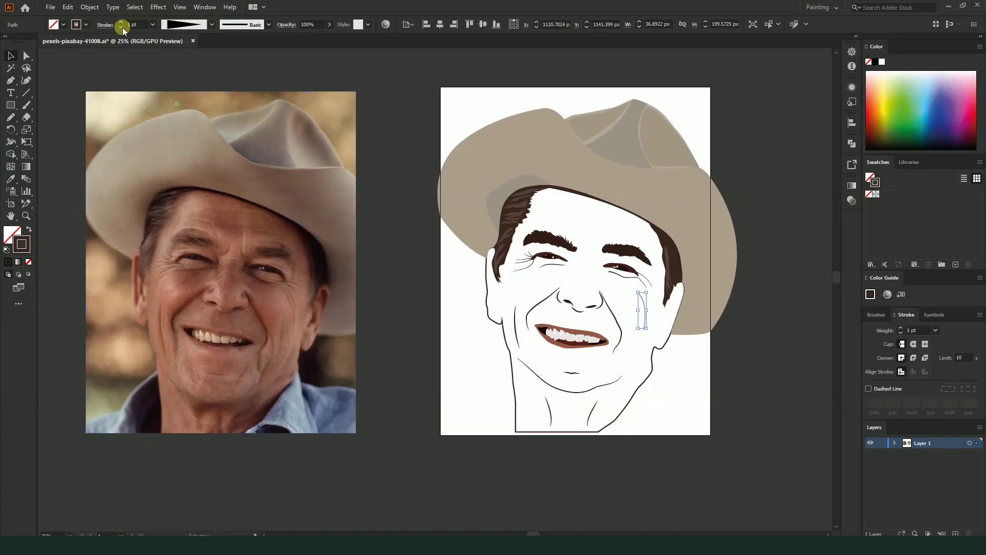
left_click(678, 365)
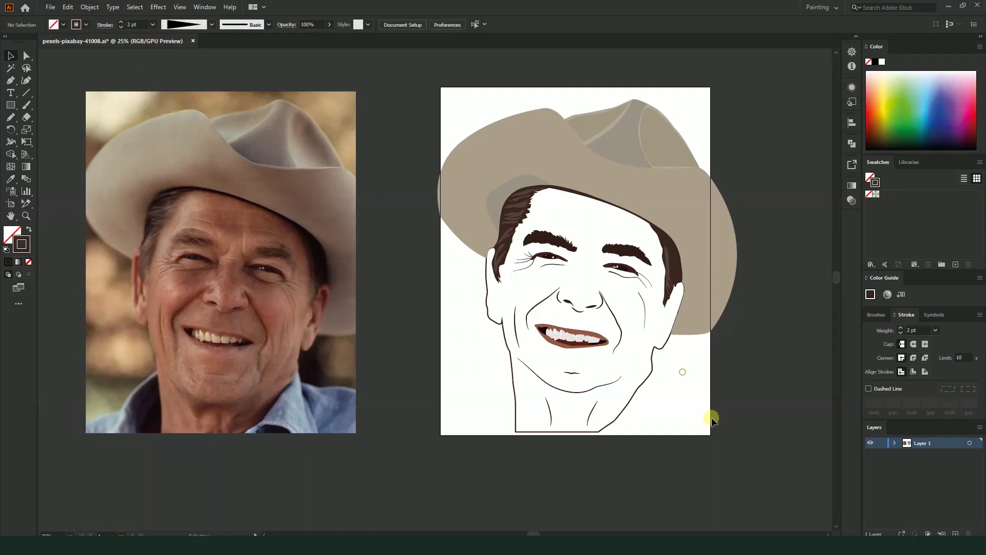
- Draw a short curved Pen line just below the lower lip
scroll(711, 411, "down", 3)
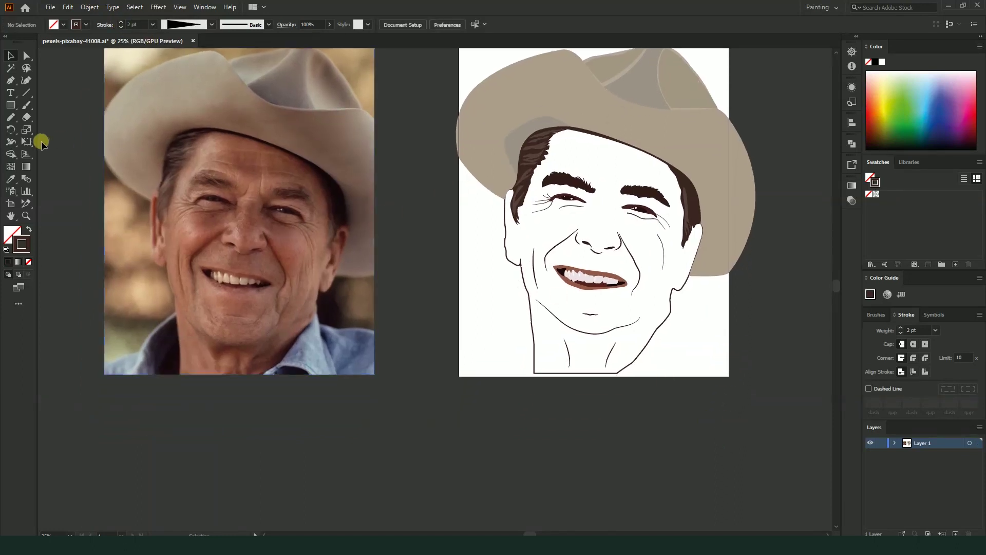
left_click(10, 79)
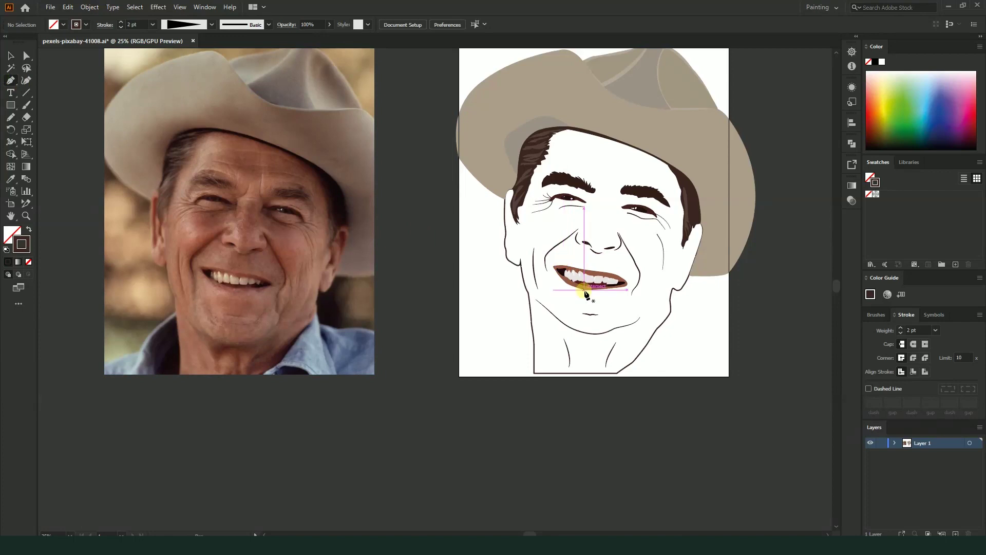
scroll(608, 315, "up", 1)
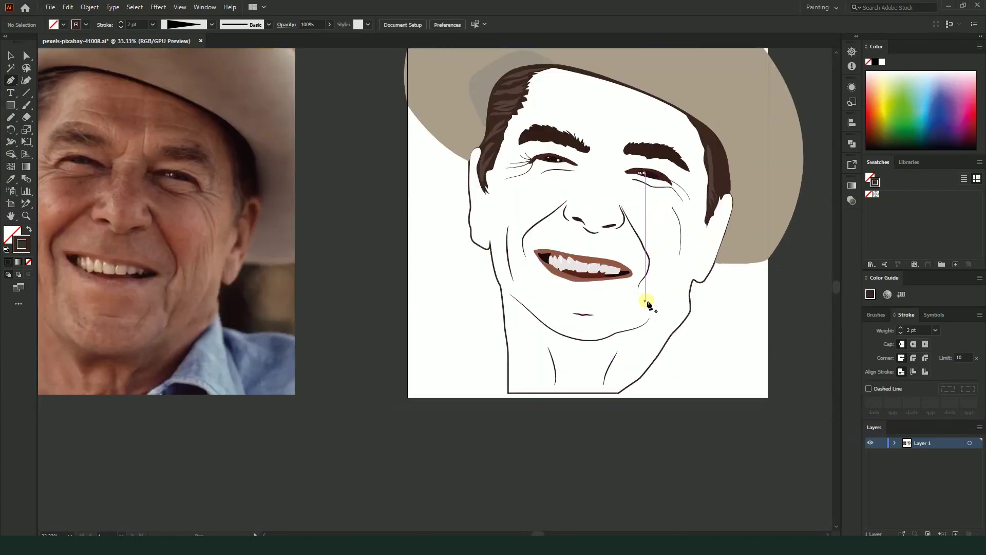
left_click(642, 307)
left_click(633, 319)
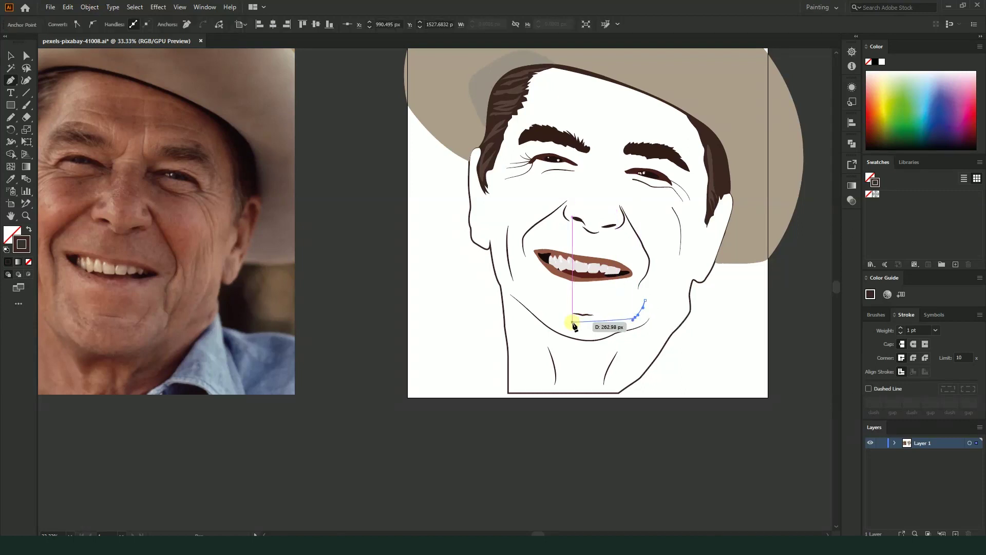
left_click(12, 56)
left_click(329, 263)
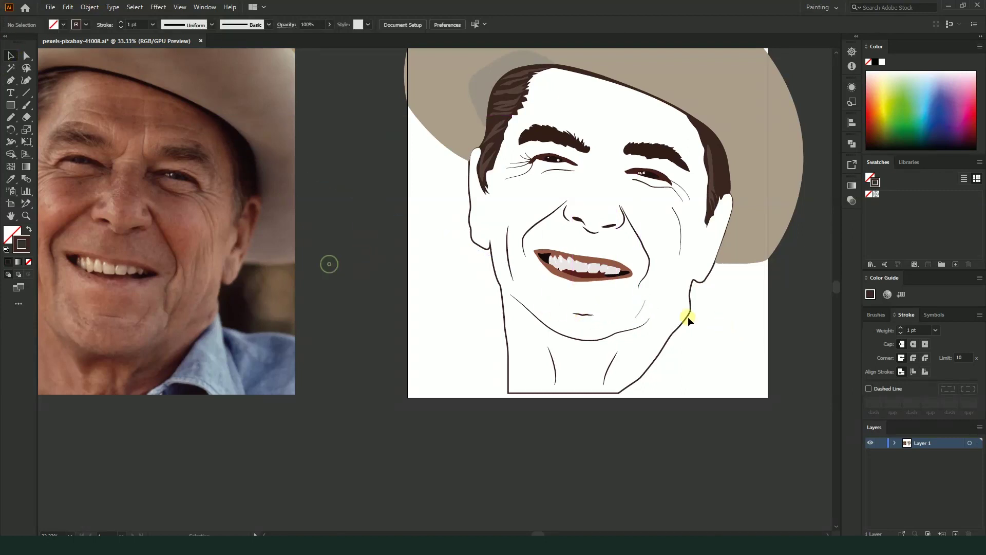
- Give the under-lip line a tapered 0.5 pt width profile
left_click(640, 313)
left_click(211, 25)
left_click(193, 58)
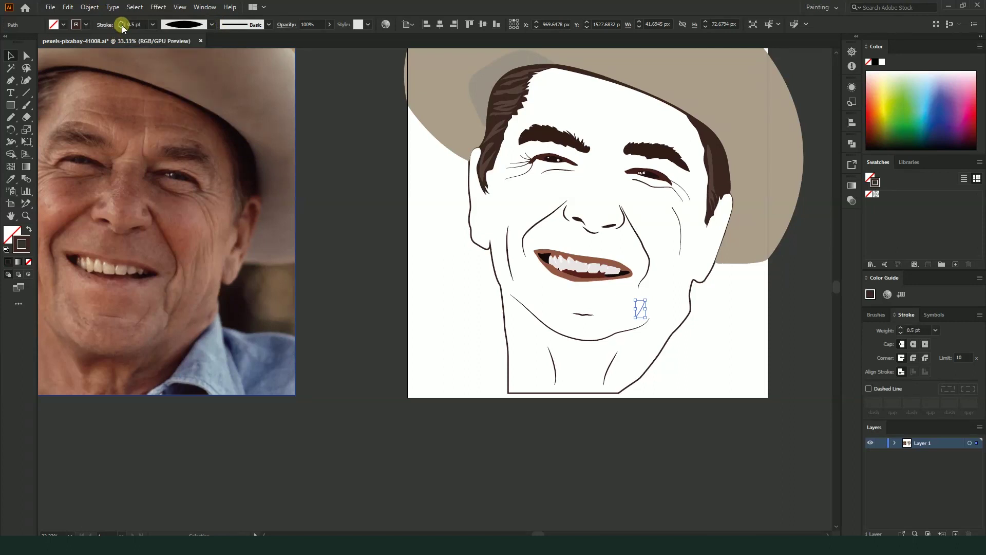
left_click(700, 332)
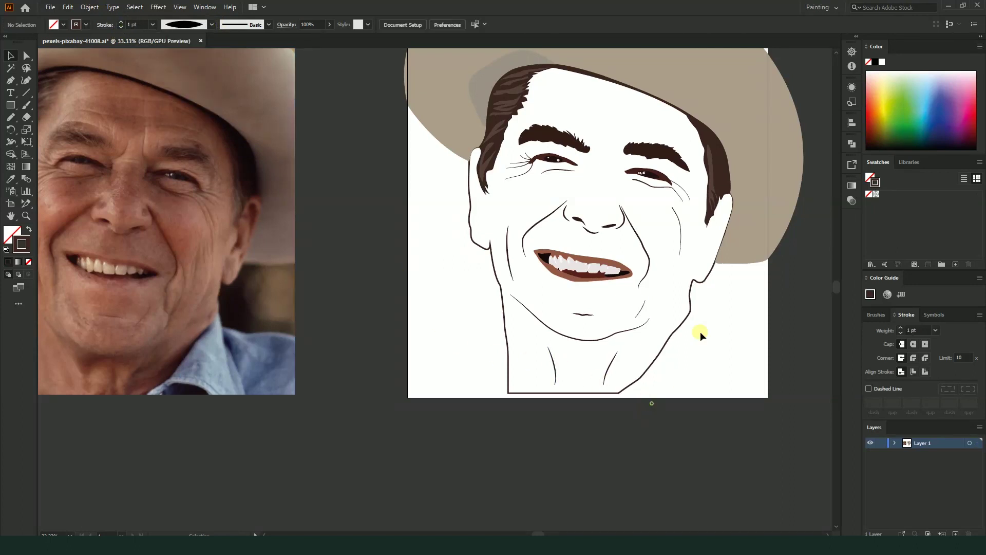
left_click_drag(700, 331, 665, 400)
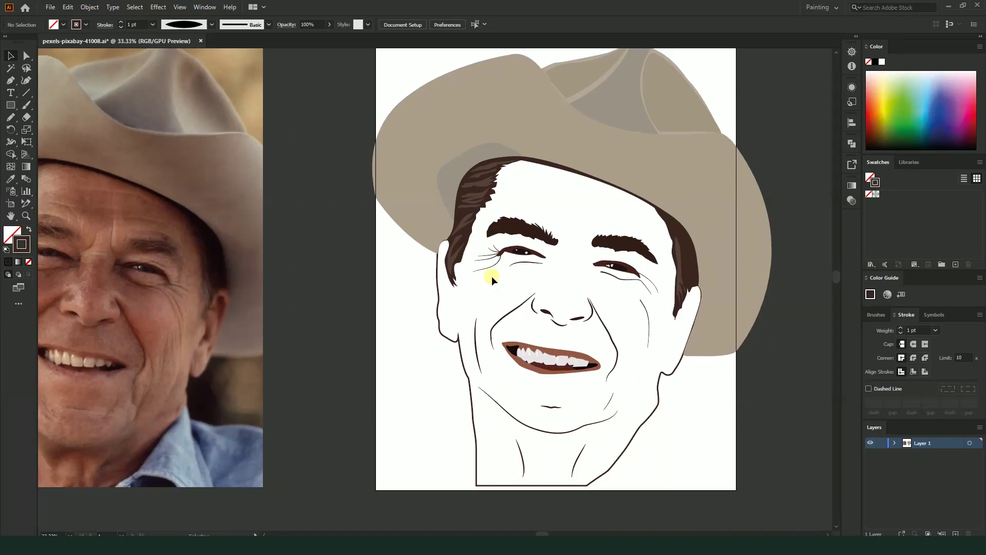
- Draw a short curved crease path near the chin with the Pen tool
scroll(493, 275, "down", 1)
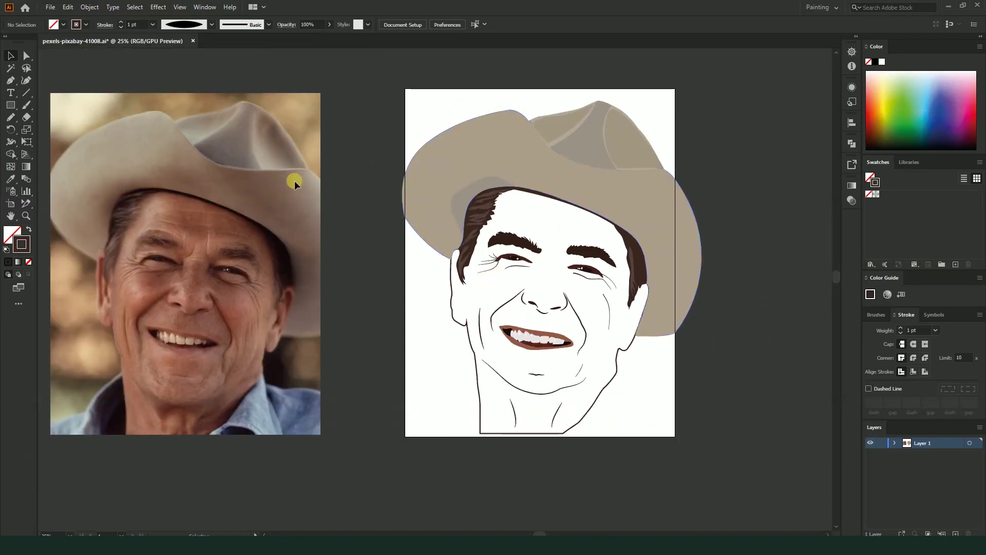
left_click(10, 81)
scroll(506, 359, "up", 1)
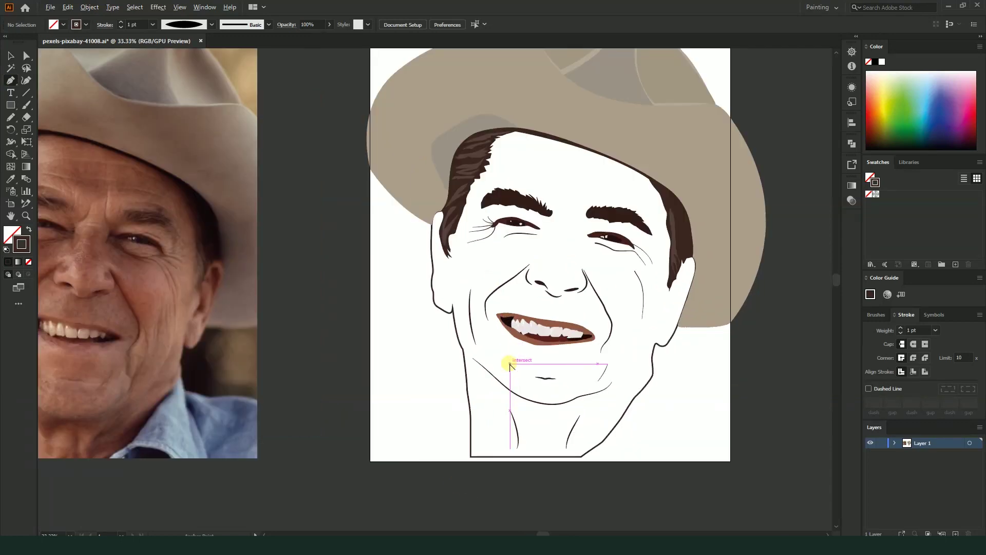
scroll(552, 380, "down", 1)
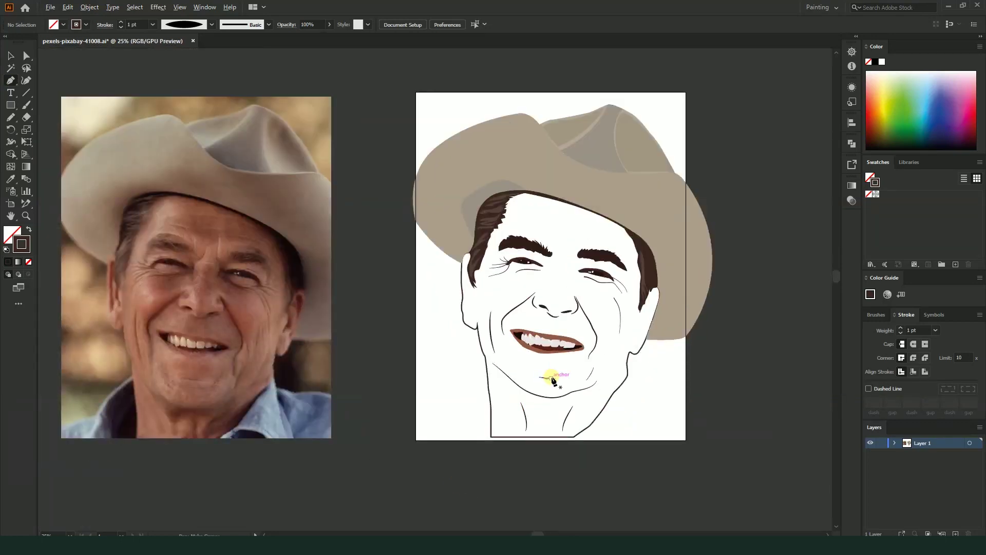
scroll(552, 380, "up", 1)
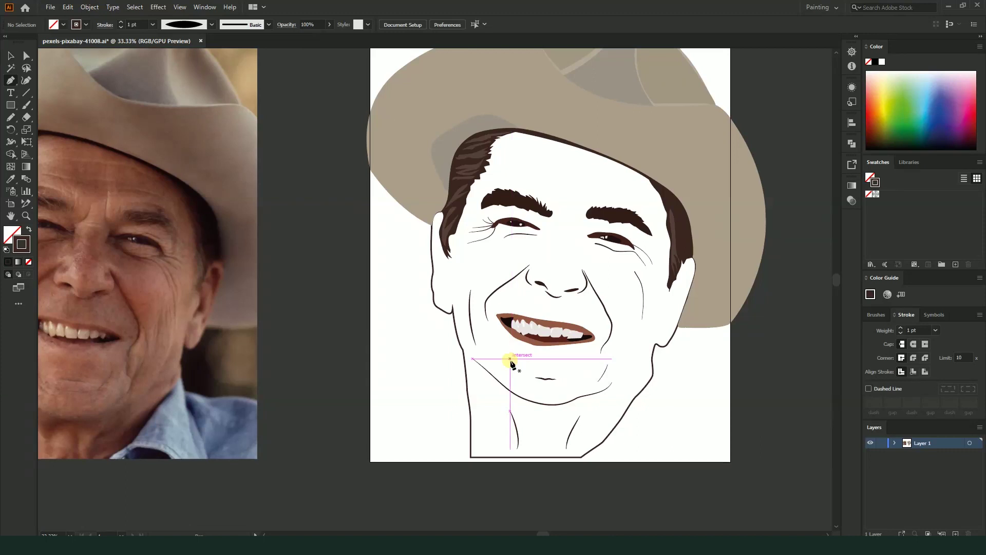
left_click_drag(513, 358, 524, 373)
key("v")
left_click(273, 192)
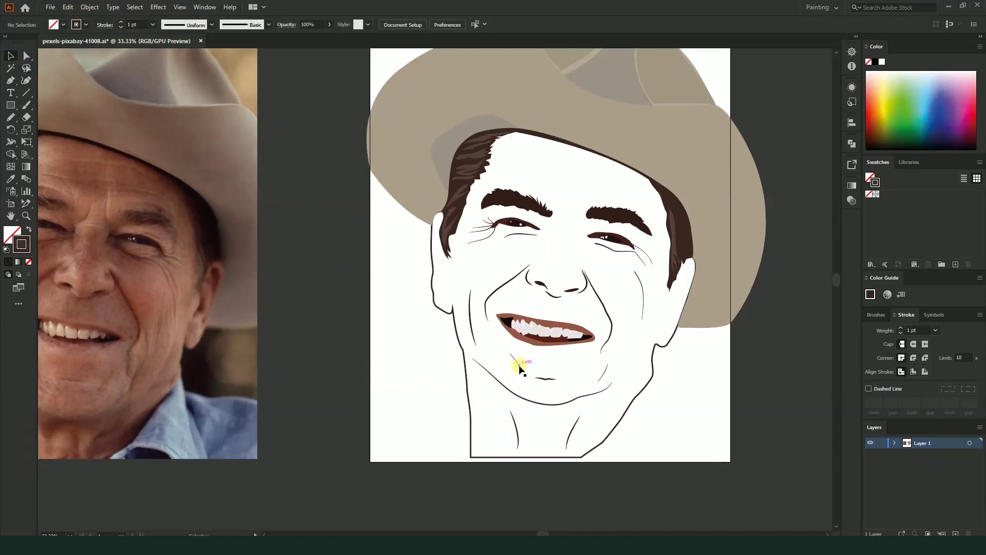
- Give the chin crease an elliptical width profile and a 3 pt stroke
left_click(520, 368)
left_click(211, 24)
left_click(188, 58)
left_click(120, 22)
left_click(120, 22)
left_click(302, 167)
- Nudge the small chin stroke slightly to the left
scroll(497, 349, "down", 1)
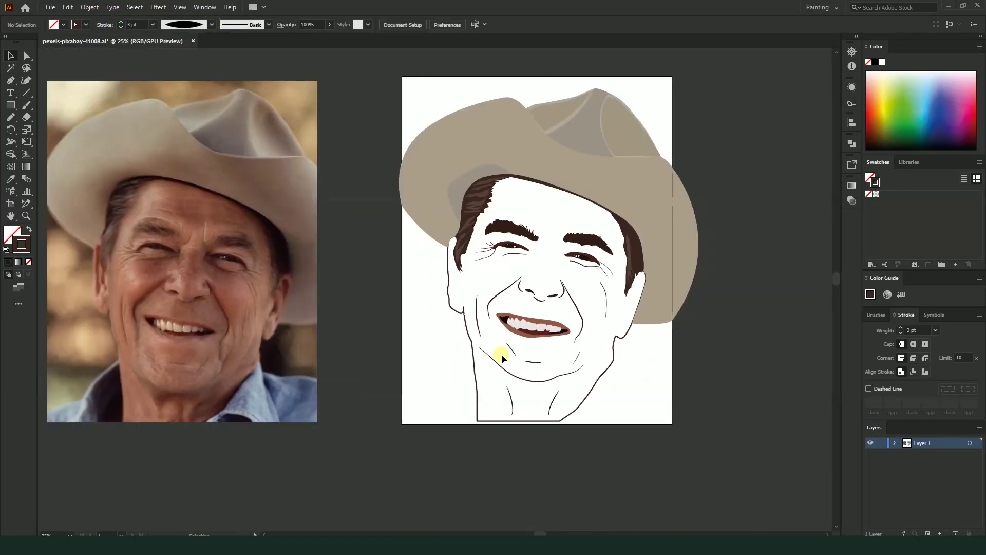
scroll(513, 359, "down", 3)
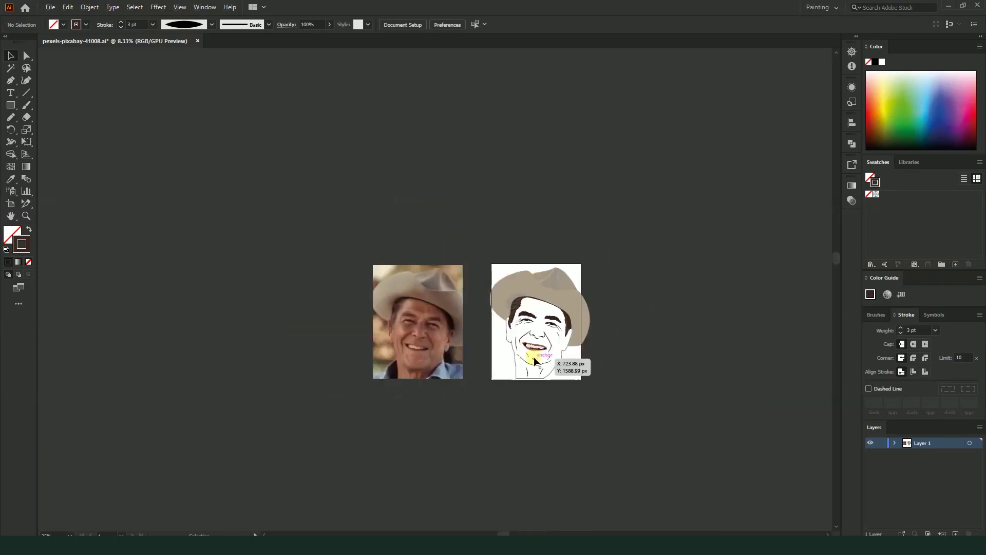
scroll(534, 356, "up", 1)
scroll(542, 374, "up", 1)
left_click(513, 338)
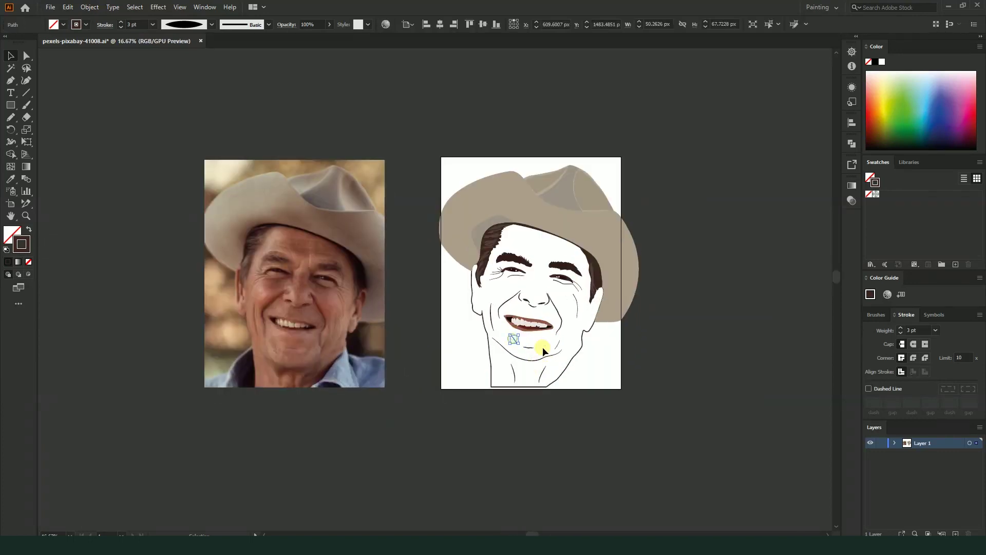
scroll(531, 355, "up", 1)
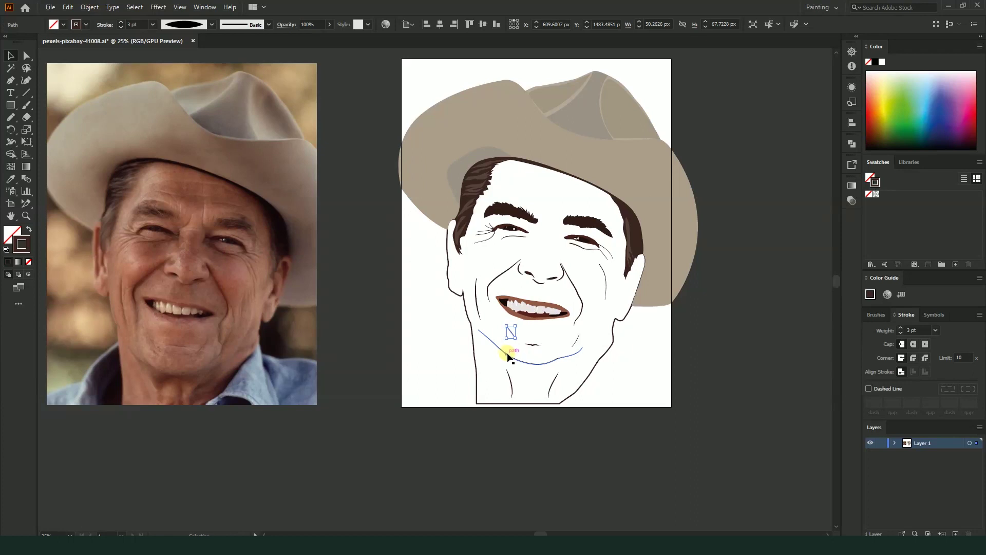
scroll(508, 356, "up", 1)
left_click_drag(524, 363, 573, 348)
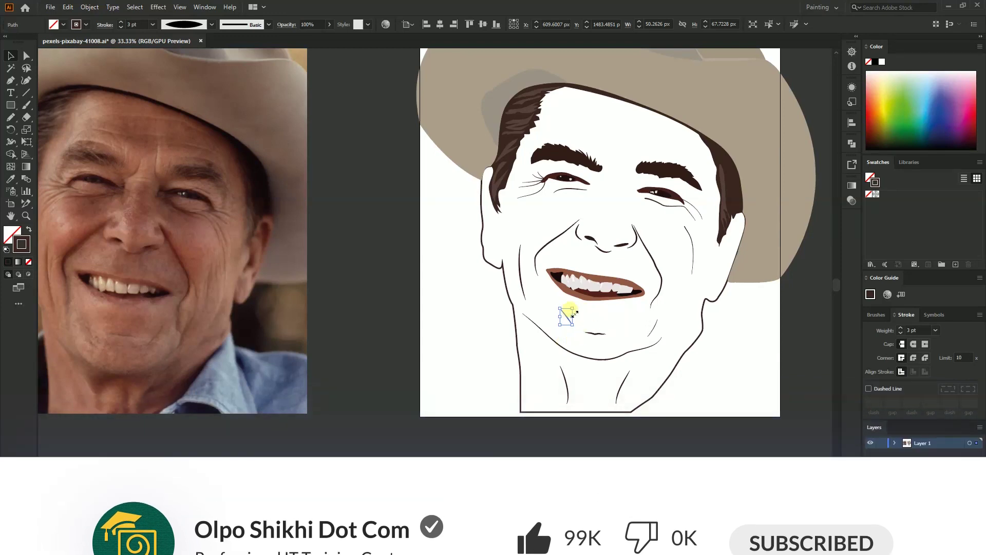
left_click_drag(566, 315, 558, 314)
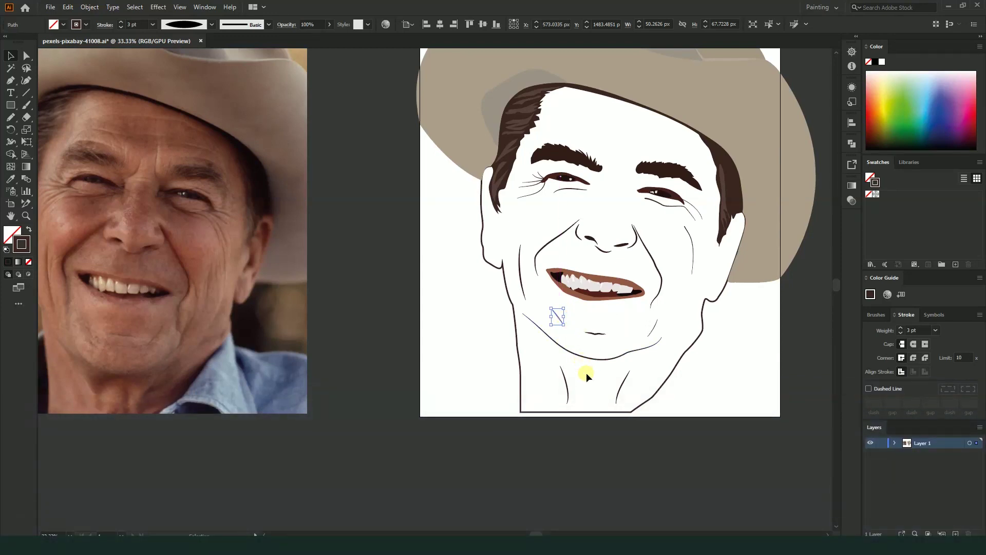
left_click(586, 372)
- Save the portrait document and recentre both artboards in view
scroll(586, 372, "down", 3)
scroll(609, 311, "up", 1)
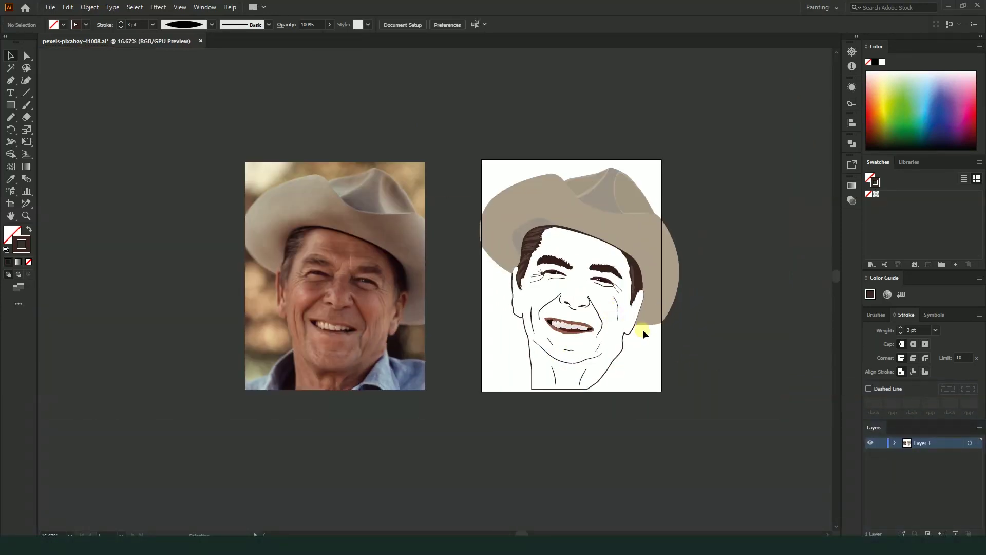
key("ctrl+s")
scroll(571, 356, "up", 1)
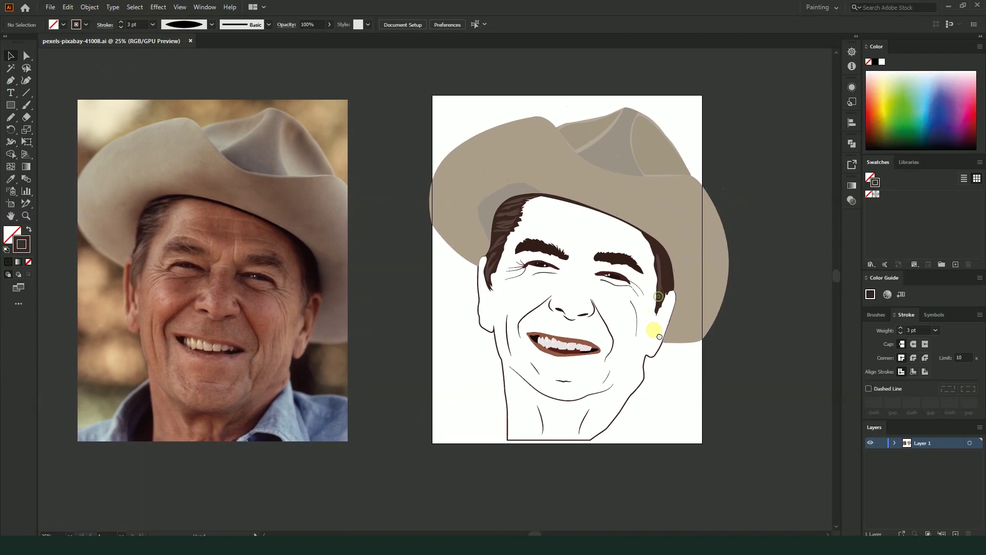
left_click_drag(657, 308, 660, 354)
left_click(11, 80)
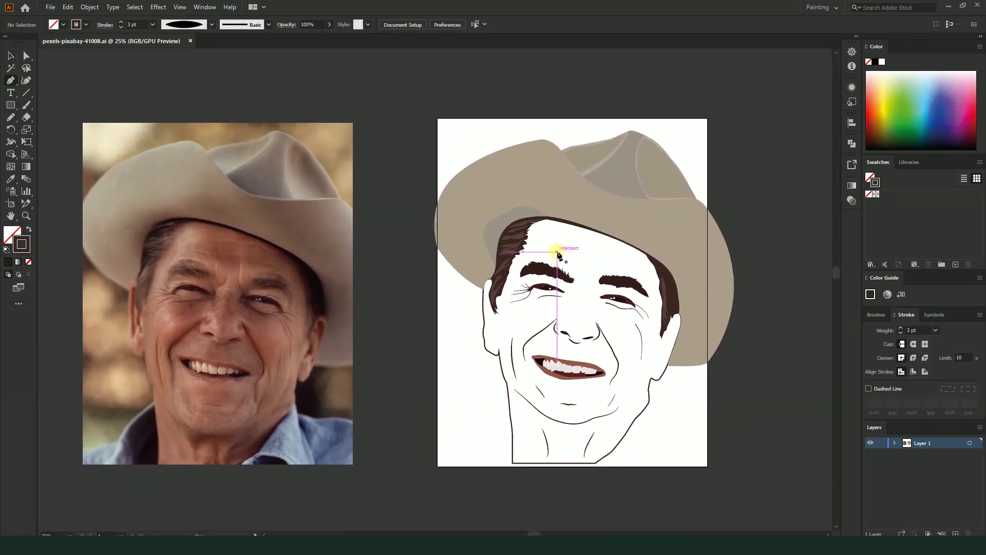
- Draw a short curved Pen line on the forehead
left_click(588, 255)
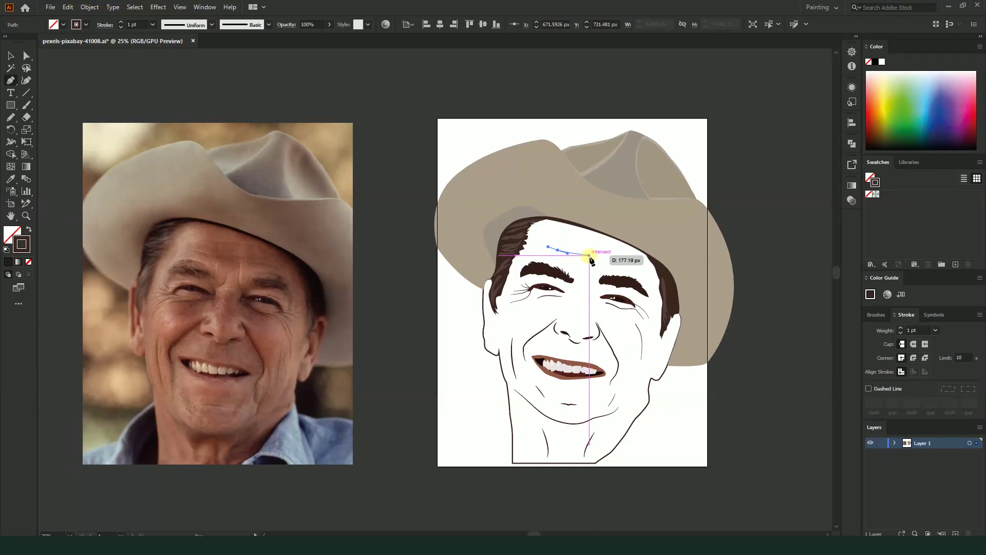
left_click_drag(625, 260, 634, 260)
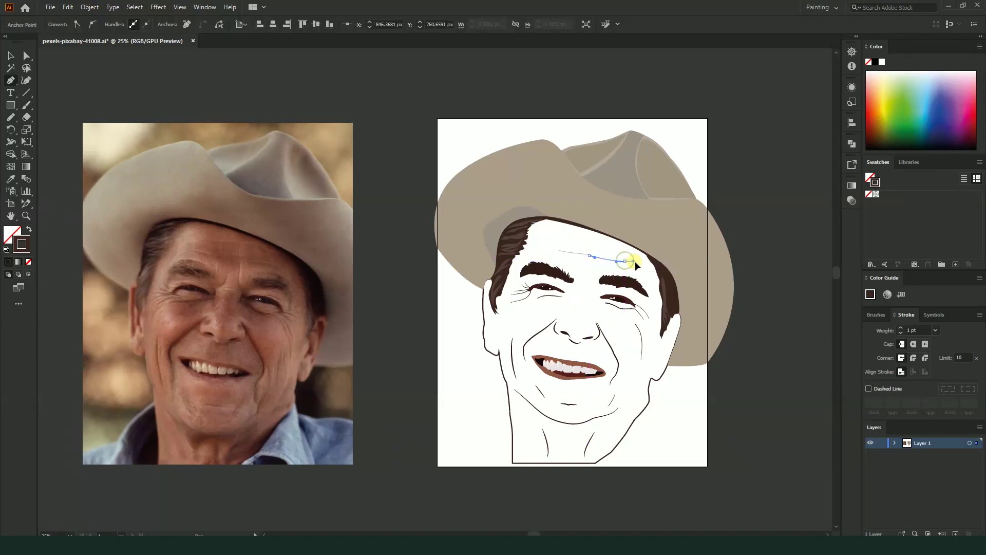
left_click(10, 55)
left_click(410, 112)
- Give the first forehead line an elliptical profile and 3 pt stroke
left_click(599, 262)
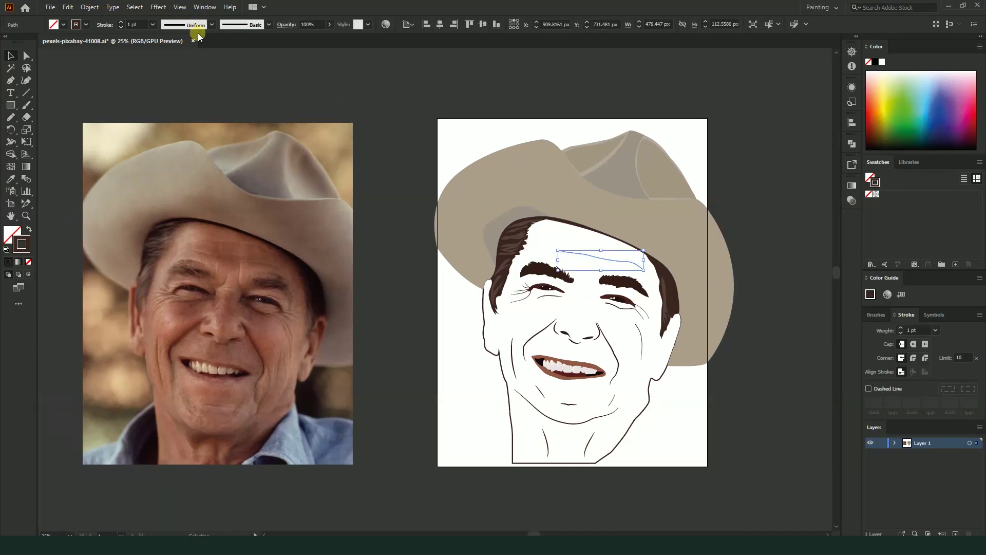
left_click(212, 24)
left_click(188, 59)
left_click(121, 22)
left_click(528, 105)
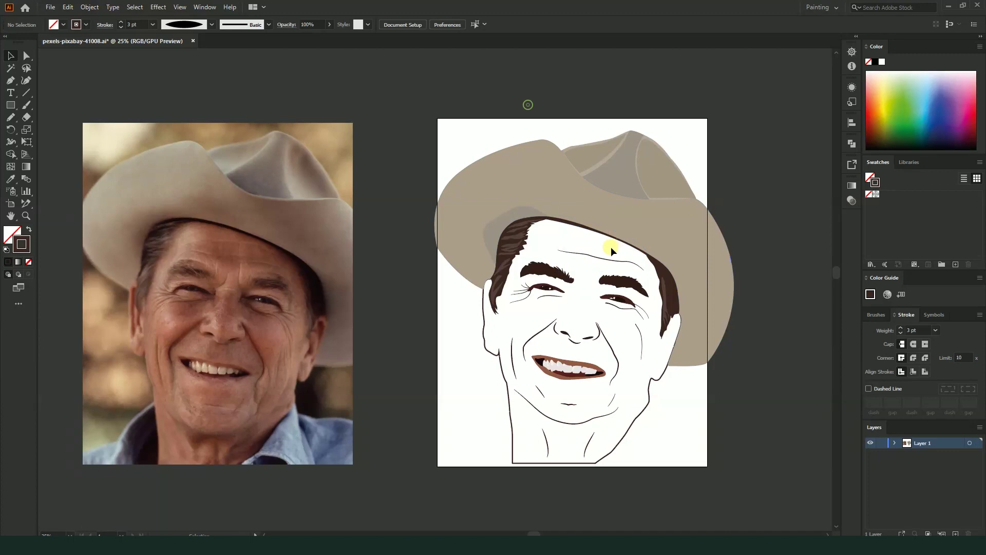
- Draw a longer curved wrinkle line across the forehead below the hat brim
left_click(600, 258)
key("p")
left_click_drag(551, 238, 560, 238)
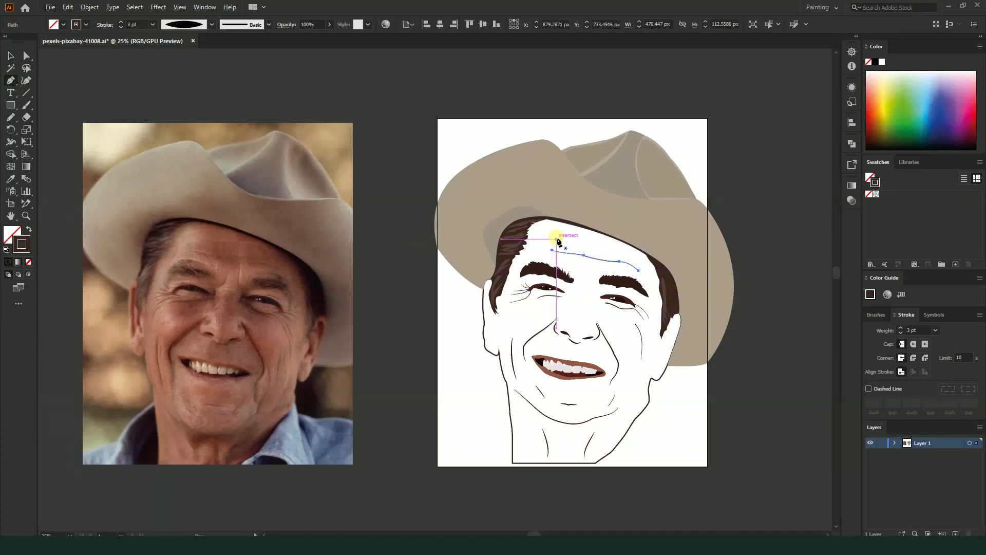
left_click_drag(589, 245, 639, 267)
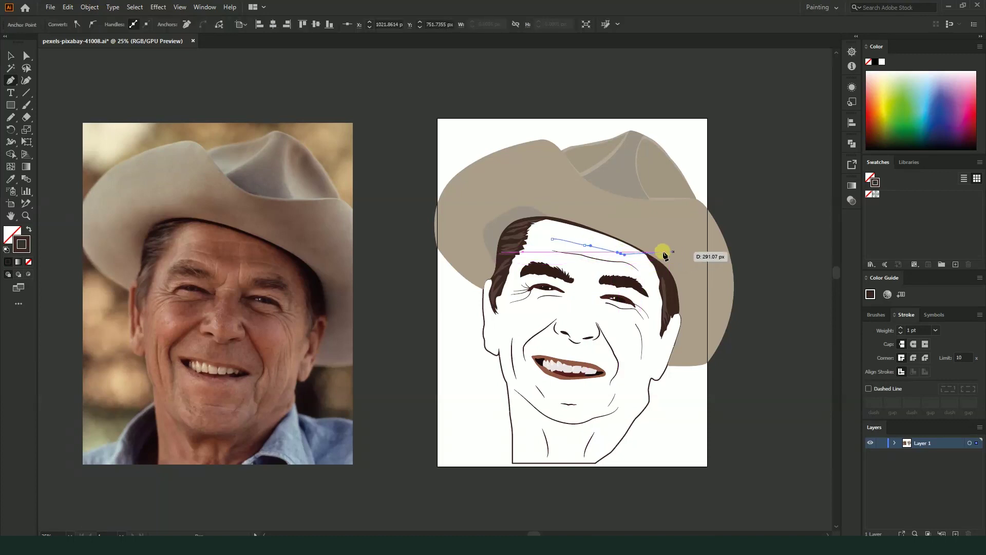
mouse_move(639, 267)
left_mouse_down()
mouse_move(507, 176)
mouse_move(639, 266)
left_mouse_up()
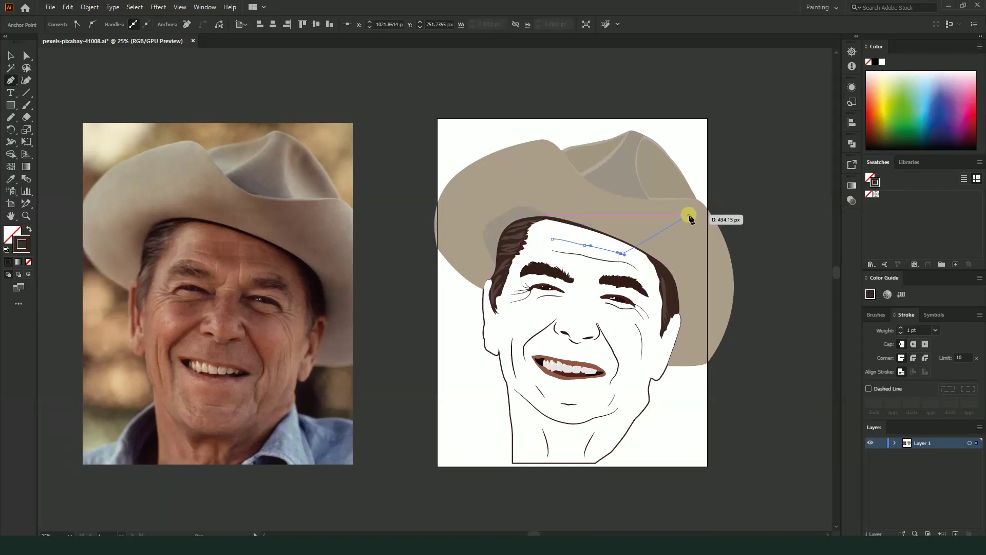
left_click_drag(639, 266, 7, 206)
left_click(9, 57)
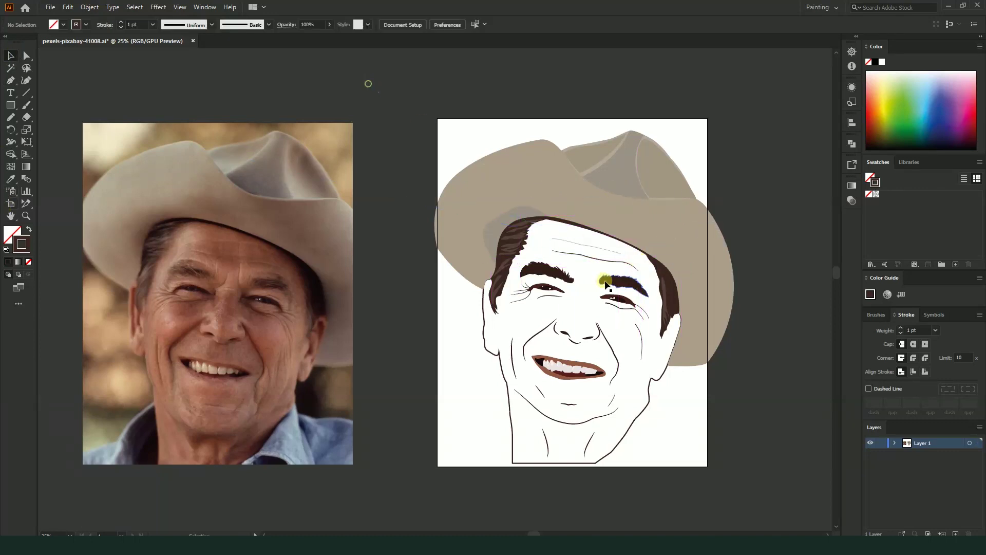
- Give the new forehead wrinkle a tapered width profile at 3 pt
left_click(590, 250)
left_click(211, 27)
left_click(178, 60)
left_click(122, 22)
left_click(527, 98)
left_click_drag(688, 330, 668, 315)
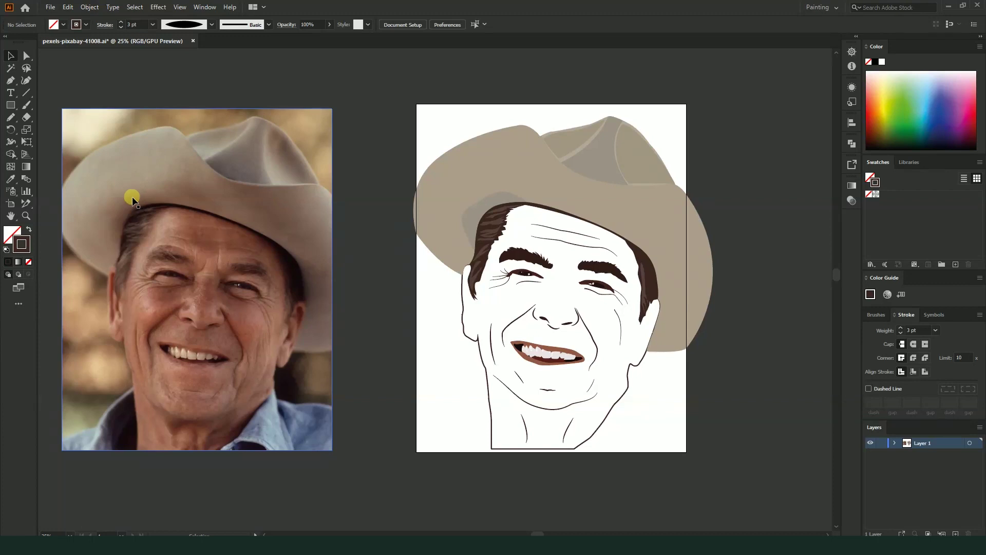
- Match both frown lines to the existing wrinkle's 3 pt tapered stroke via Eyedropper
left_click(560, 261)
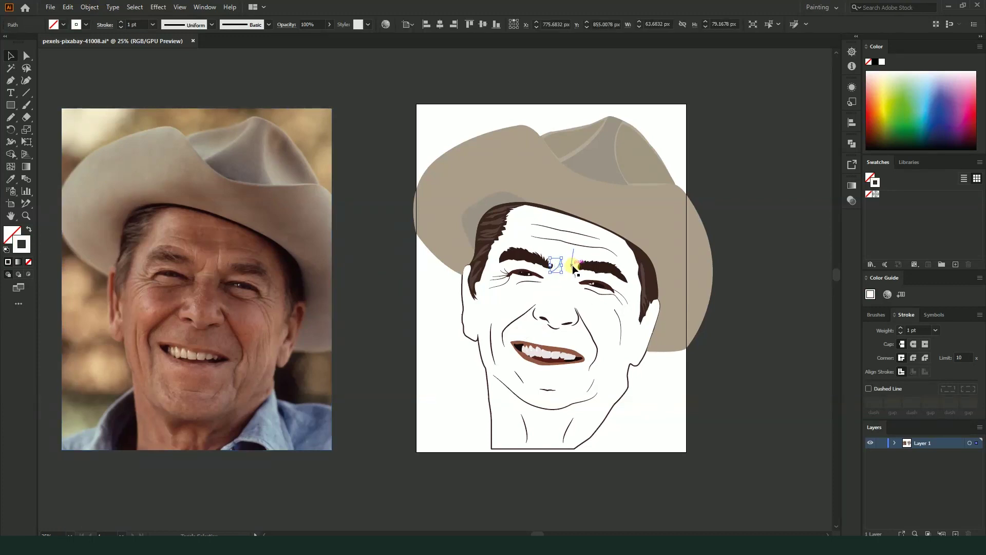
left_click(11, 179)
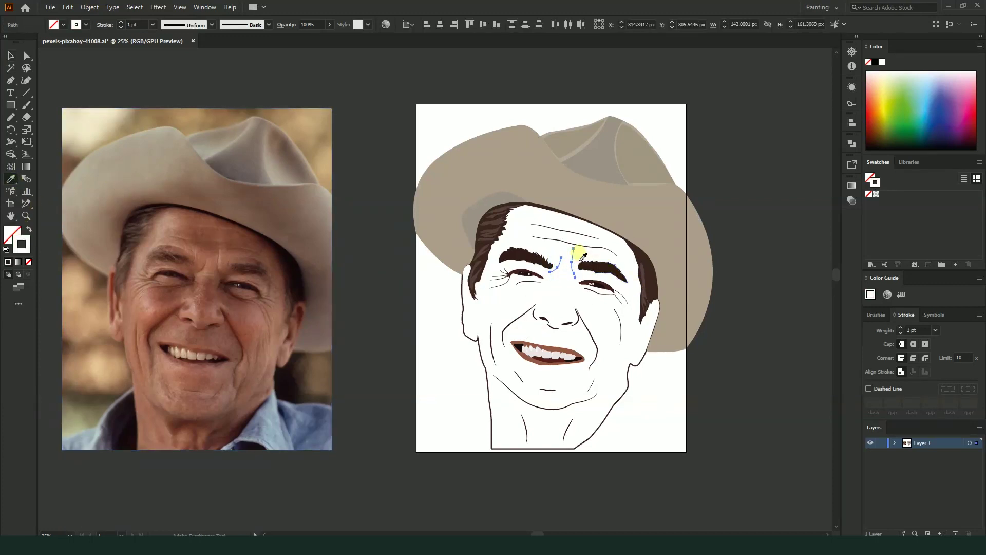
left_click(575, 244)
left_click(210, 25)
left_click(182, 49)
key("v")
- Zoom out to the whole drawing and save the document
key("ctrl+shift+a")
key("ctrl+minus")
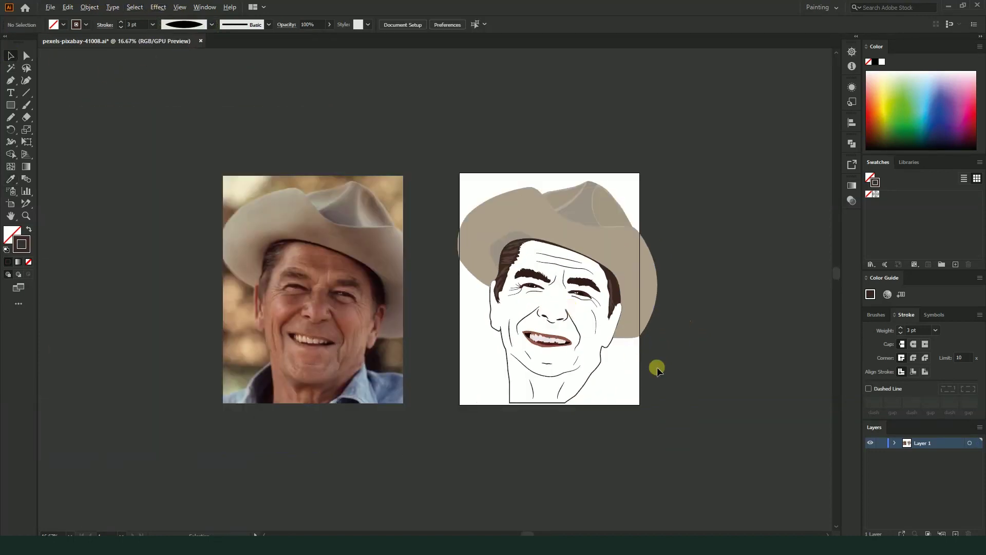
left_click_drag(689, 386, 662, 345)
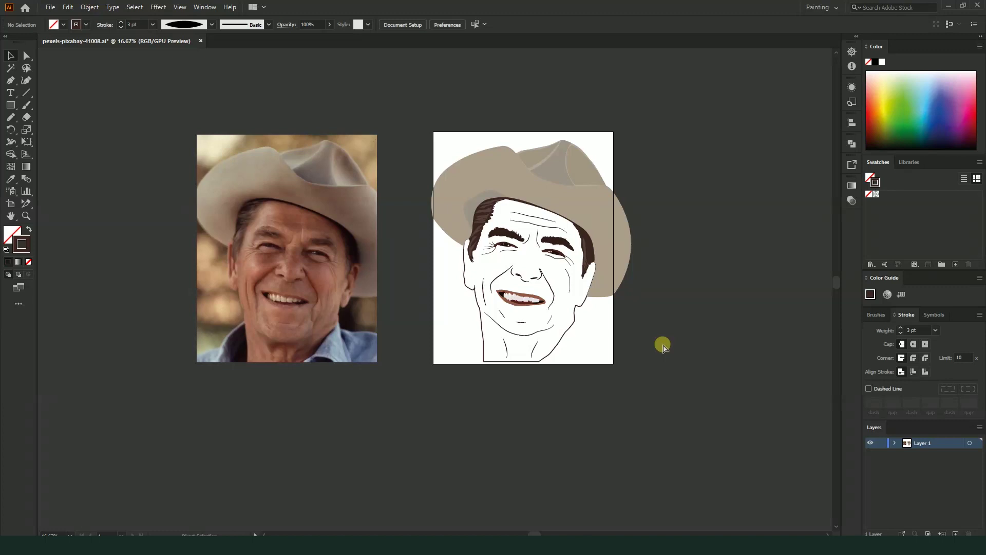
key("ctrl+s")
scroll(545, 334, "up", 2)
scroll(572, 387, "down", 1)
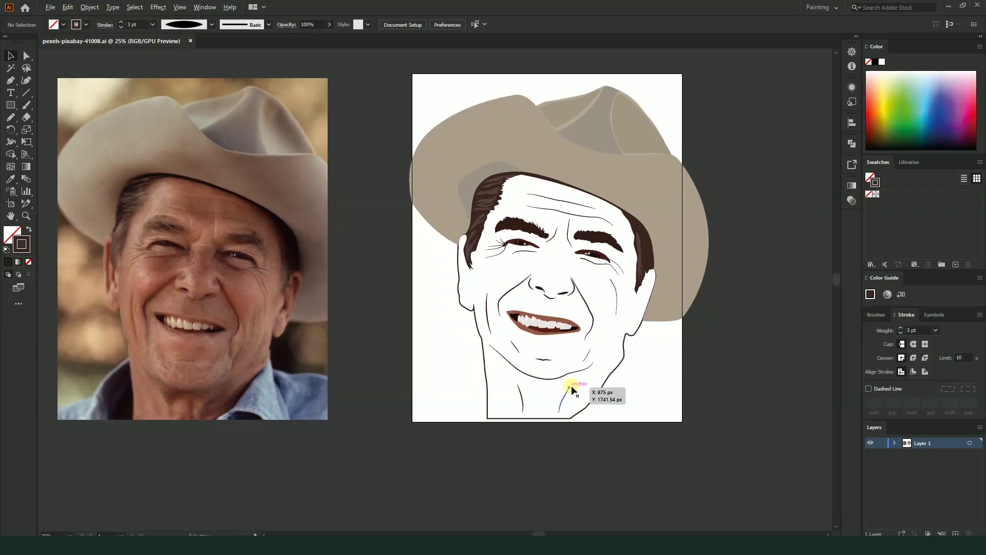
left_click_drag(662, 411, 625, 382)
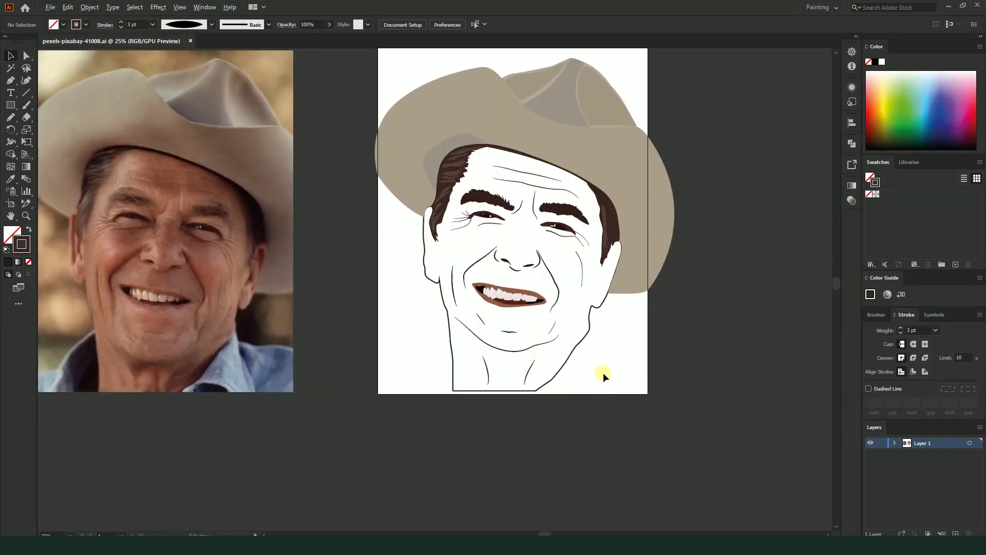
key("ctrl+minus")
- Scale the whole vector drawing smaller and centre it on its artboard
left_click_drag(577, 435, 576, 435)
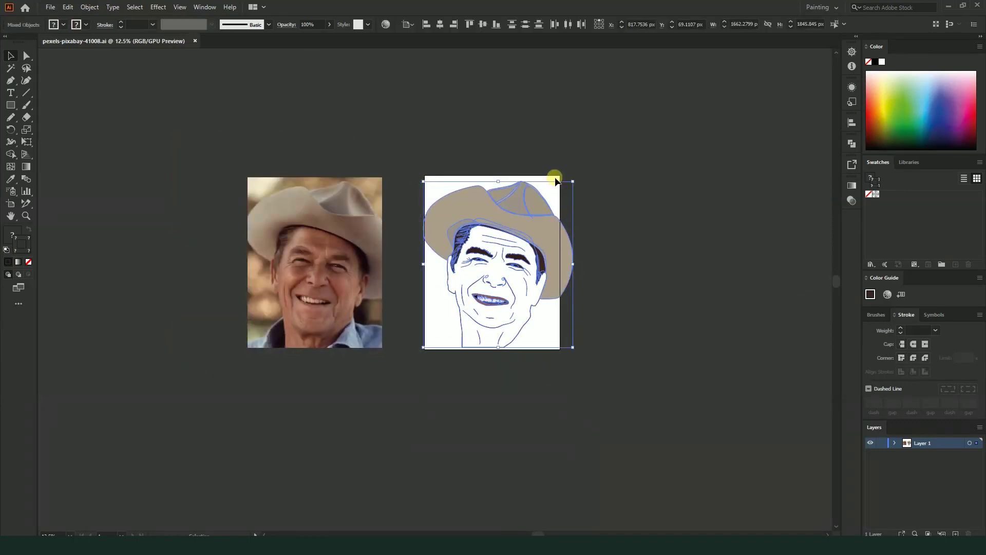
left_click_drag(572, 181, 550, 200)
key("ctrl+plus")
left_click_drag(533, 254, 543, 256)
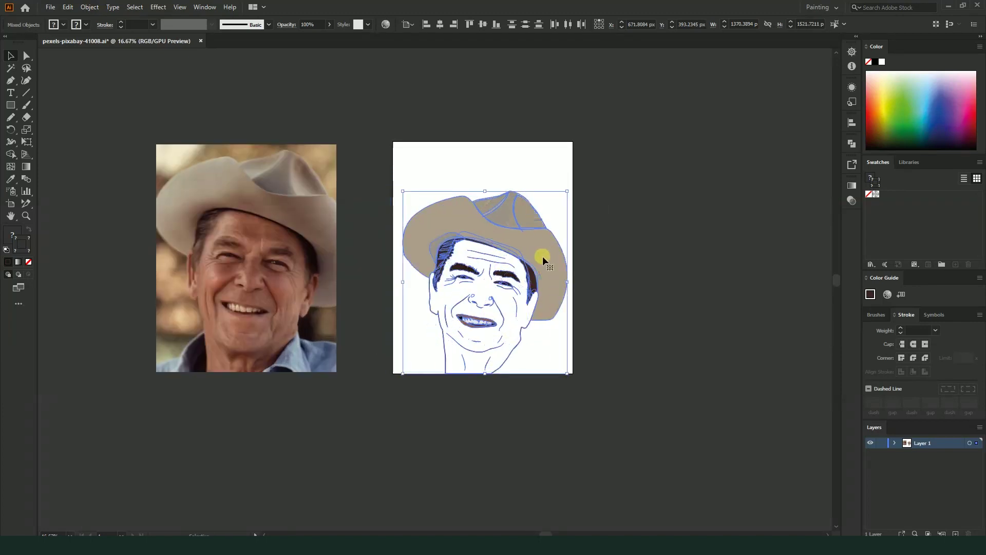
left_click(505, 398)
- Scale the reference photo down from its top-left corner
left_click(223, 154)
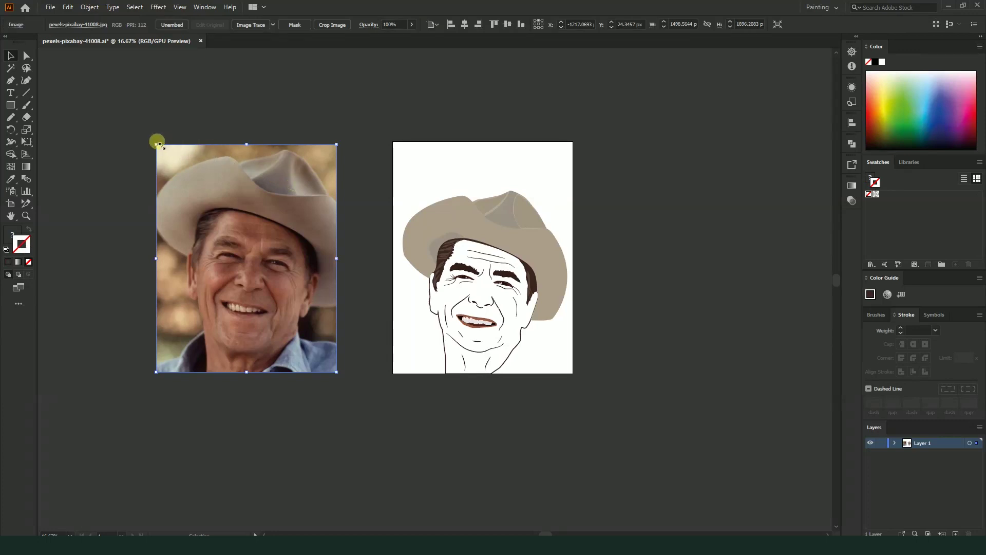
left_click_drag(159, 144, 181, 176)
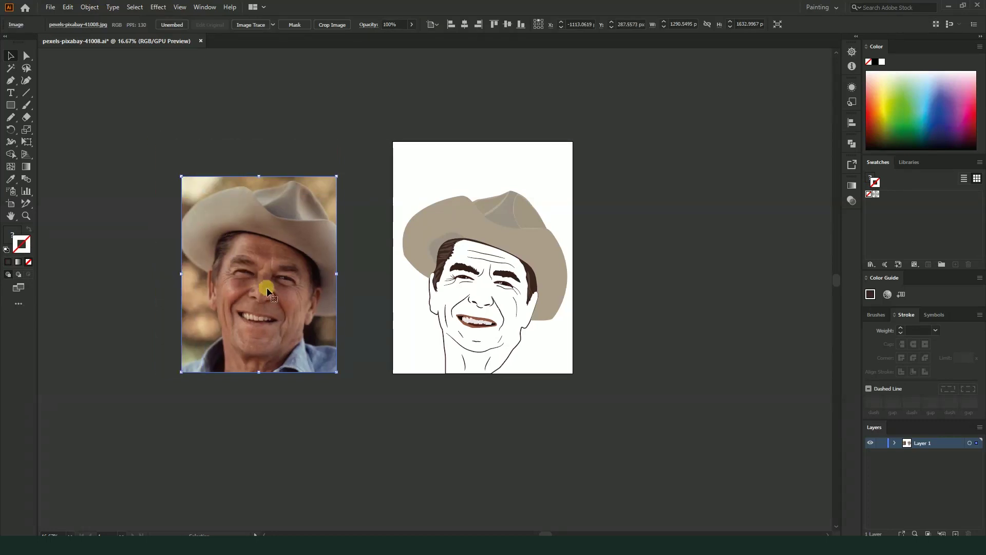
left_click(648, 382)
scroll(604, 379, "left", 2)
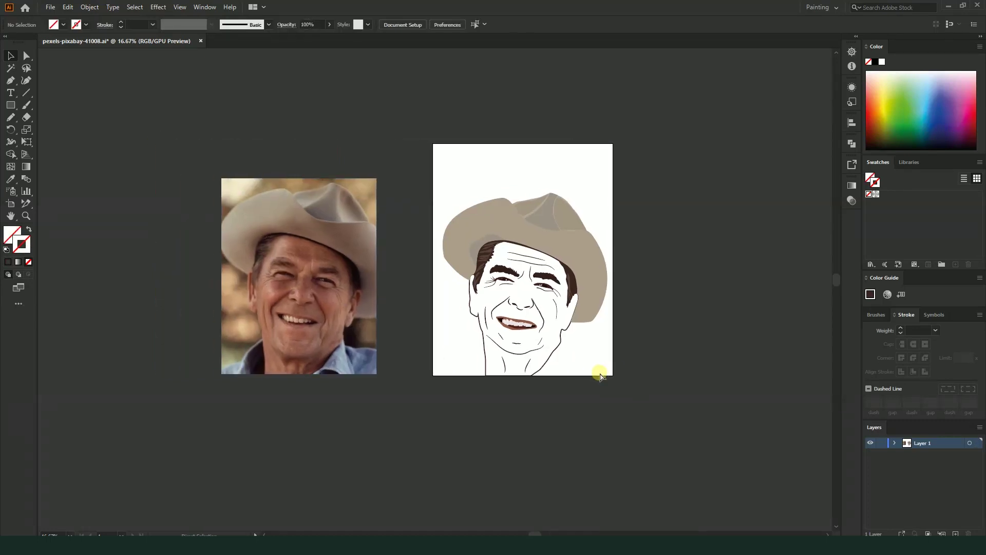
scroll(529, 355, "up", 1)
left_click(29, 53)
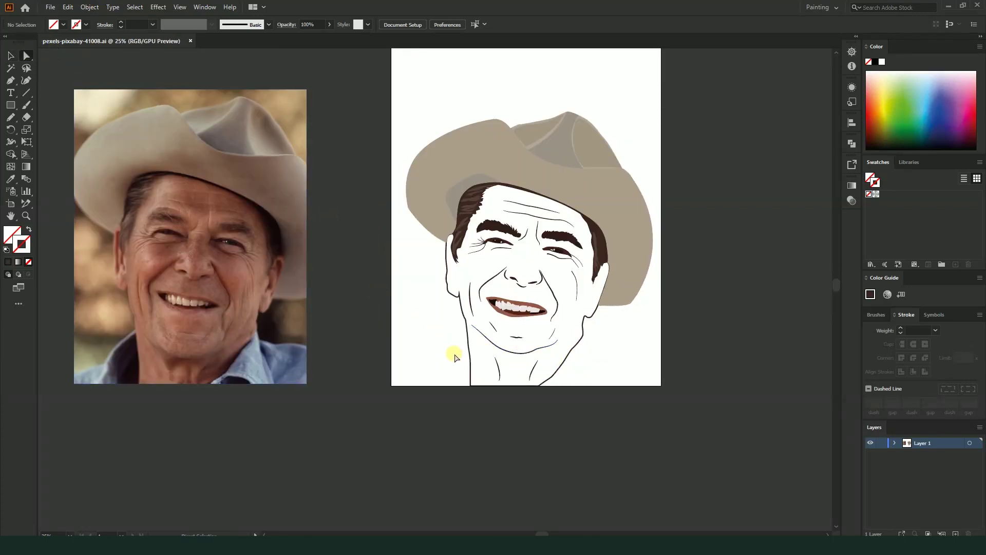
- Lower an anchor on the chin line to reshape its curve, then save
left_click(520, 355)
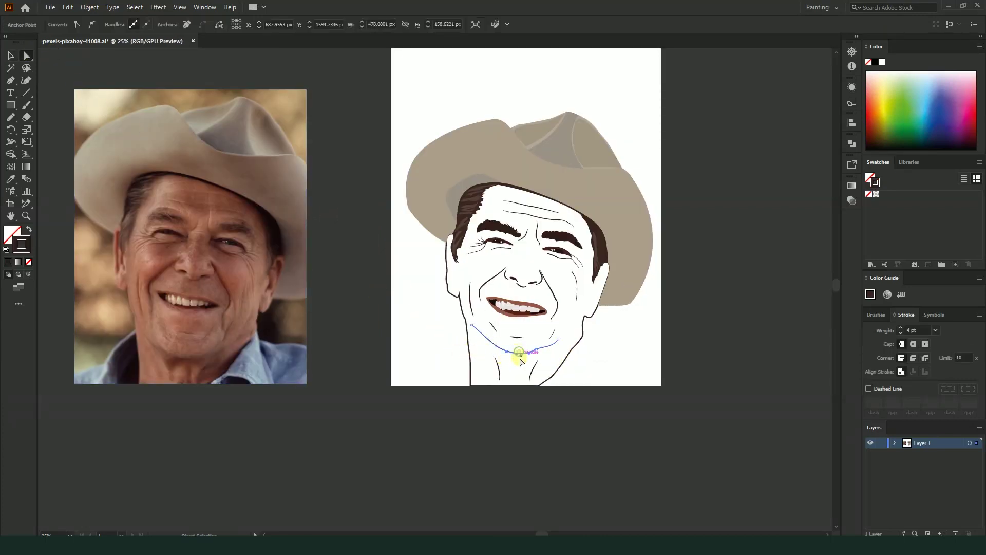
scroll(516, 349, "up", 1)
left_click_drag(495, 339, 495, 348)
left_click(513, 364)
scroll(514, 363, "down", 3)
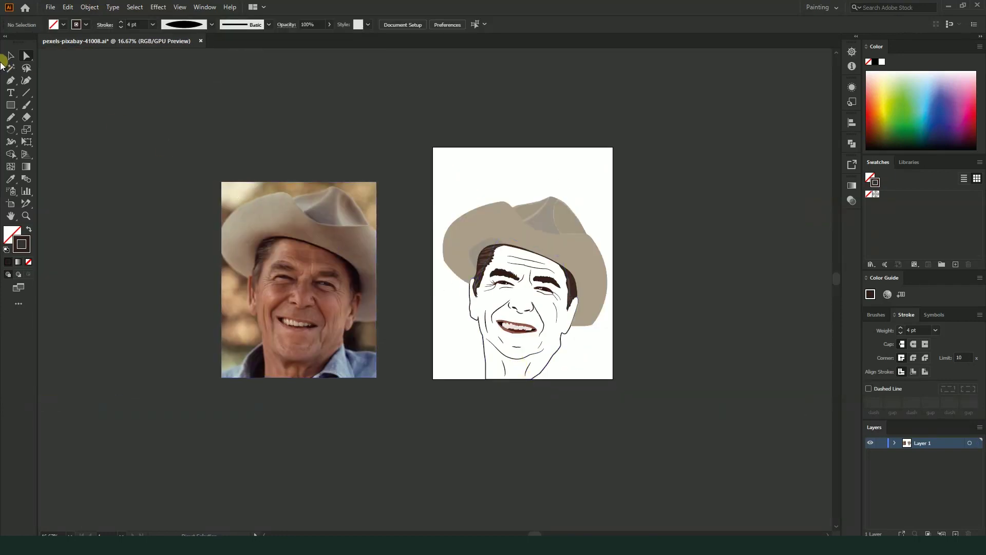
scroll(642, 288, "down", 1)
key("ctrl+s")
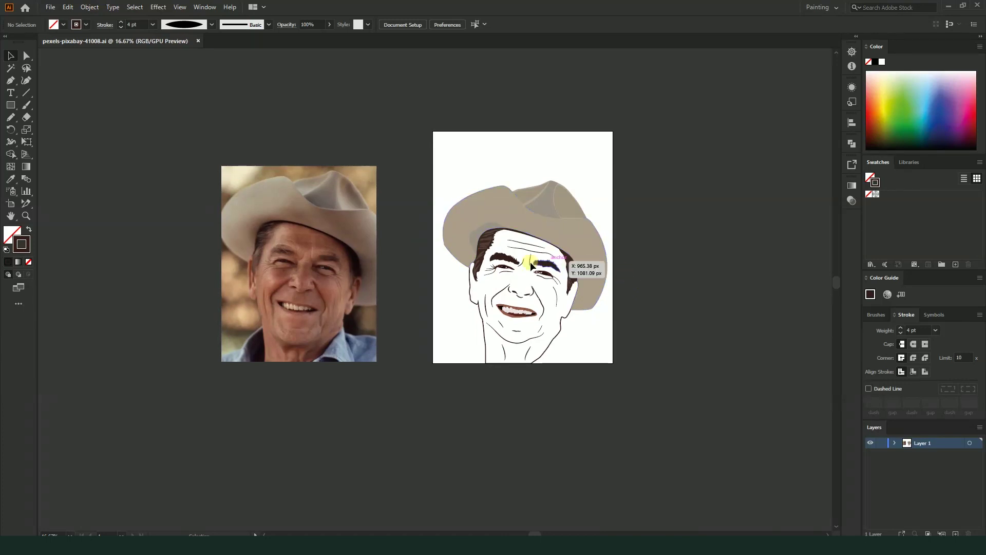
- Inspect the light crease shape on the hat crown and recentre the artboard
scroll(485, 272, "up", 2)
left_click_drag(485, 272, 539, 306)
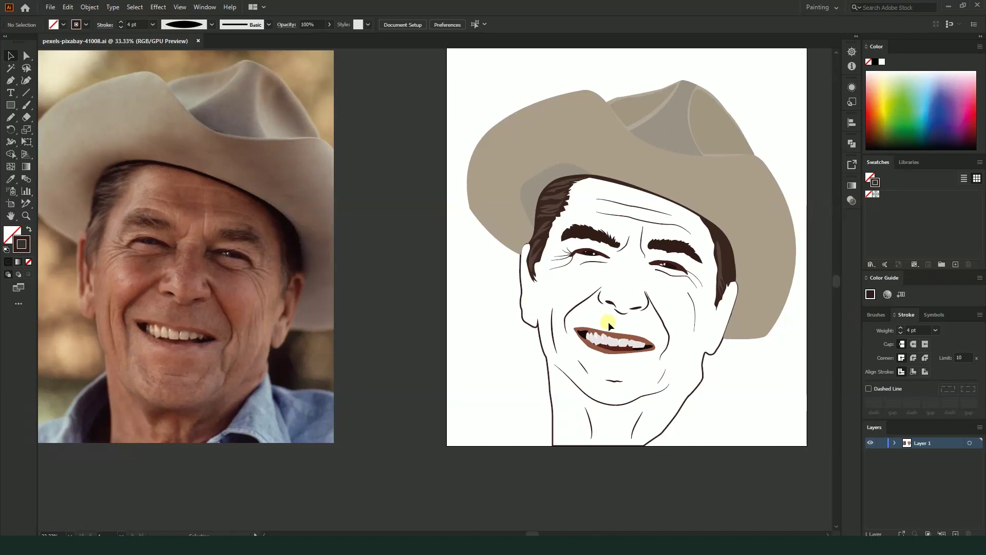
left_click_drag(687, 322, 655, 347)
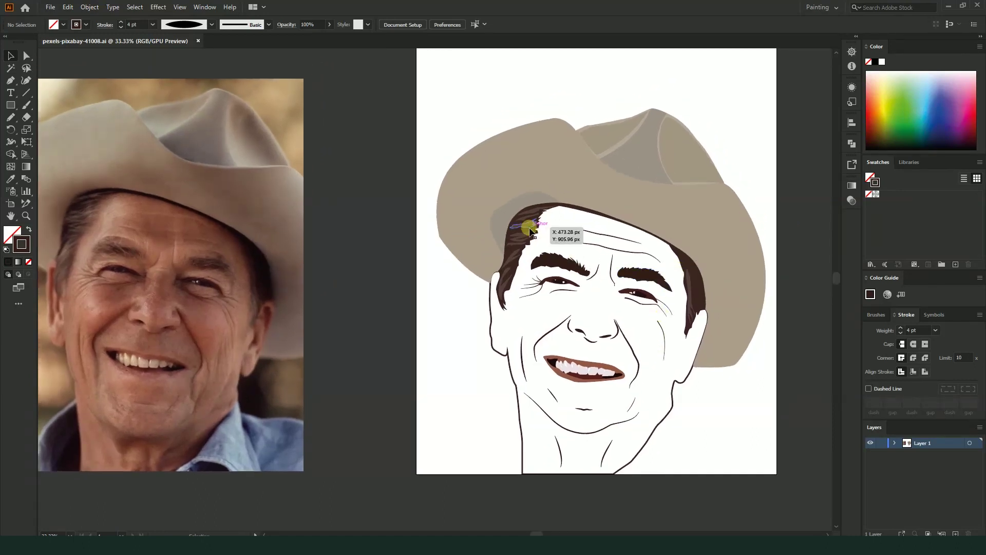
left_click(694, 146)
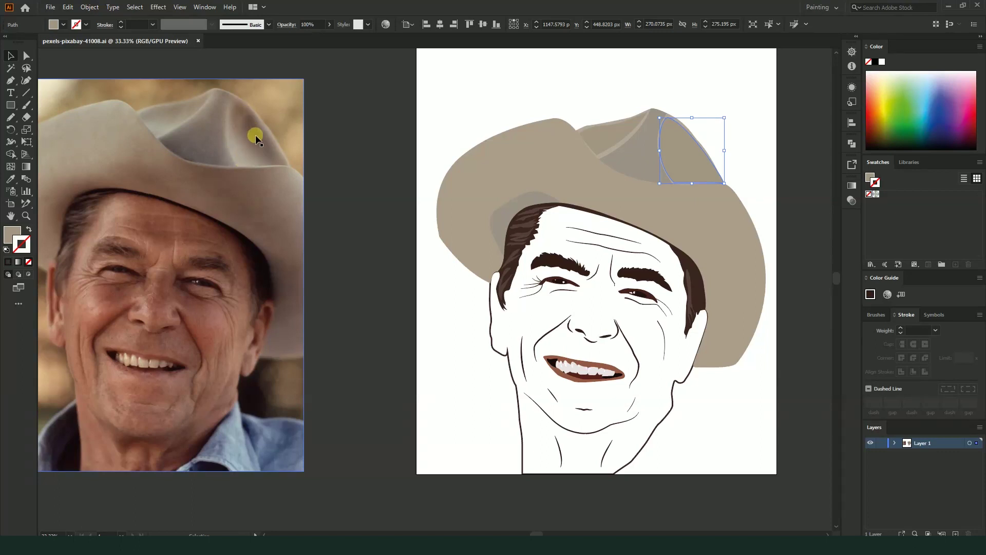
left_click(741, 139)
scroll(568, 194, "down", 2)
scroll(661, 214, "up", 1)
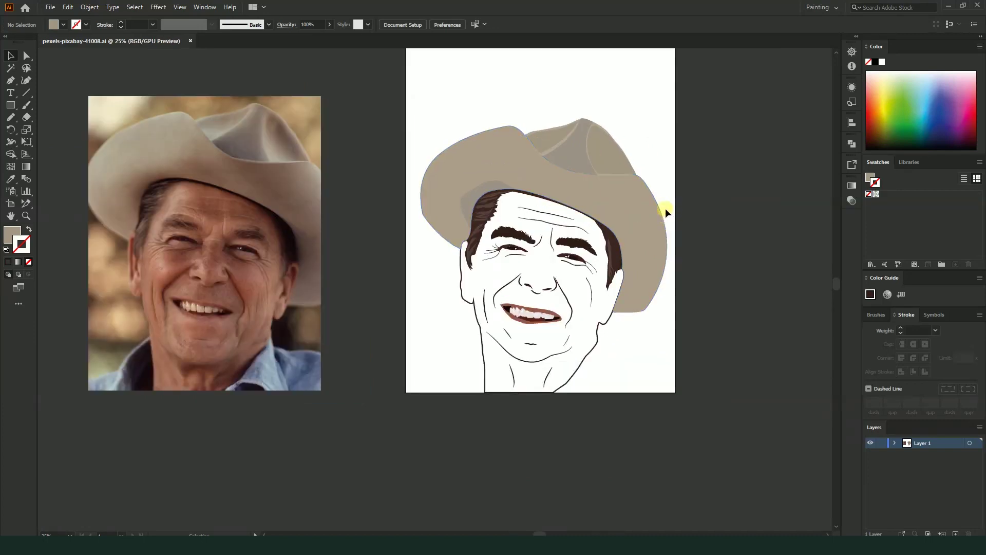
left_click_drag(656, 397, 689, 412)
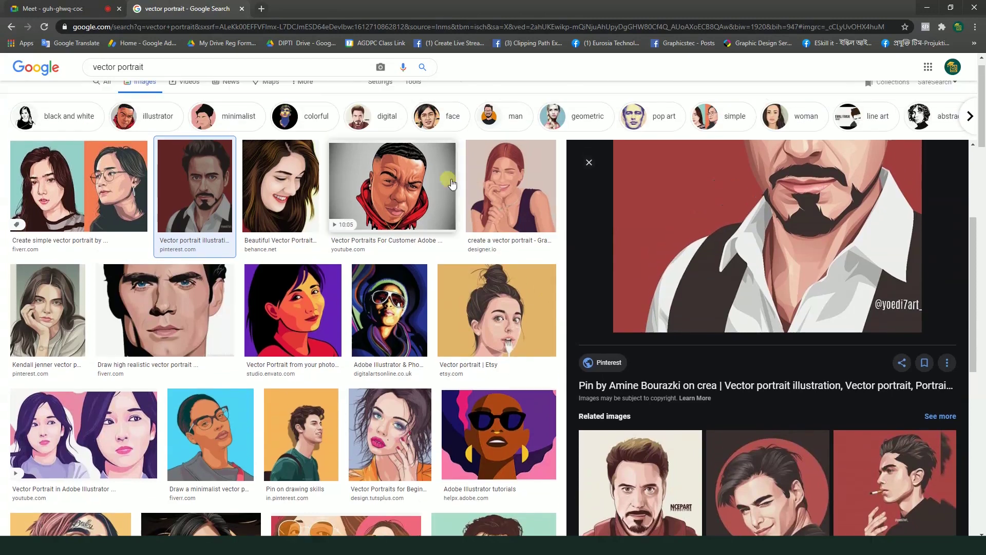
- Preview the red-hoodie cartoon portrait result and copy its image
left_click(393, 134)
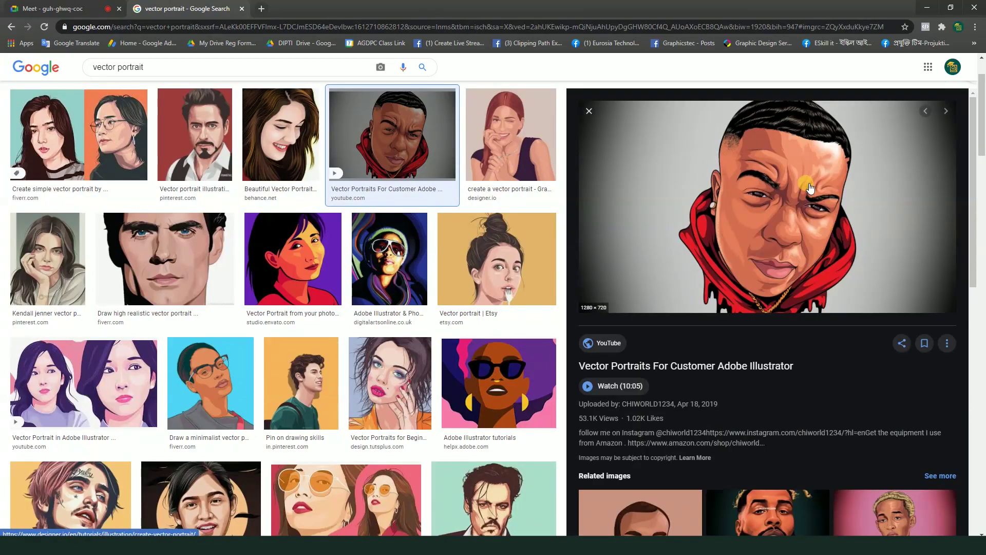
right_click(788, 134)
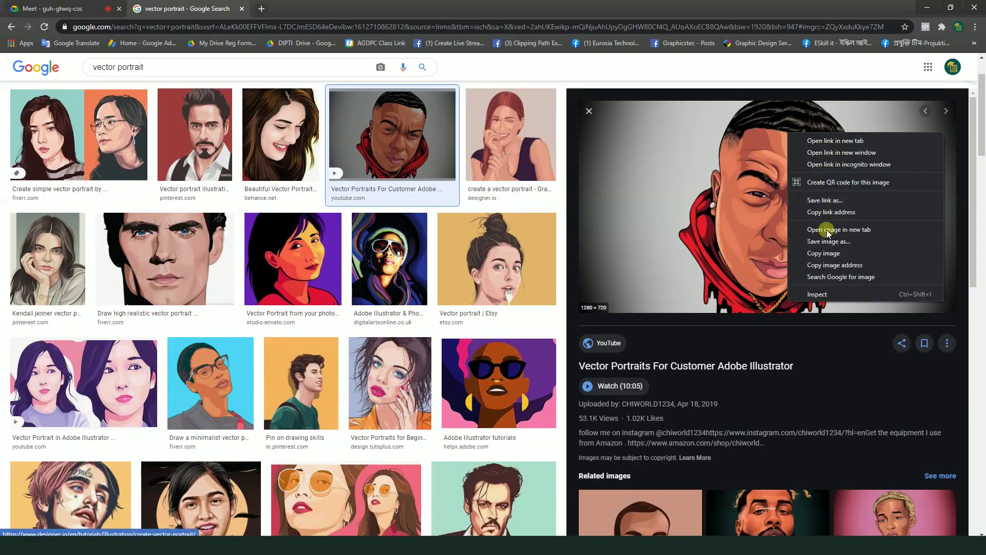
left_click(821, 256)
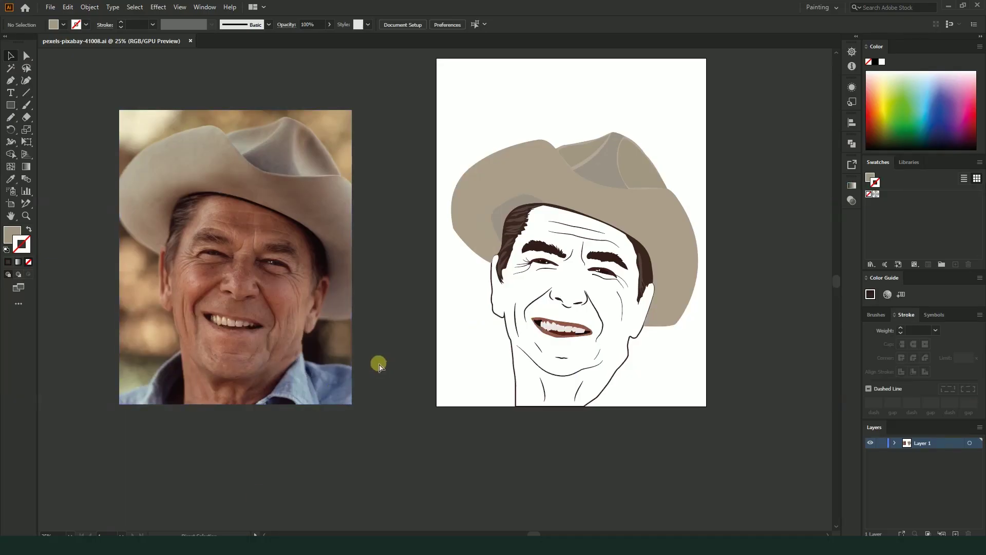
key("ctrl+v")
scroll(447, 286, "up", 5)
scroll(447, 277, "down", 6)
scroll(459, 254, "down", 2)
left_click_drag(459, 250, 381, 404)
left_click_drag(432, 374, 569, 297)
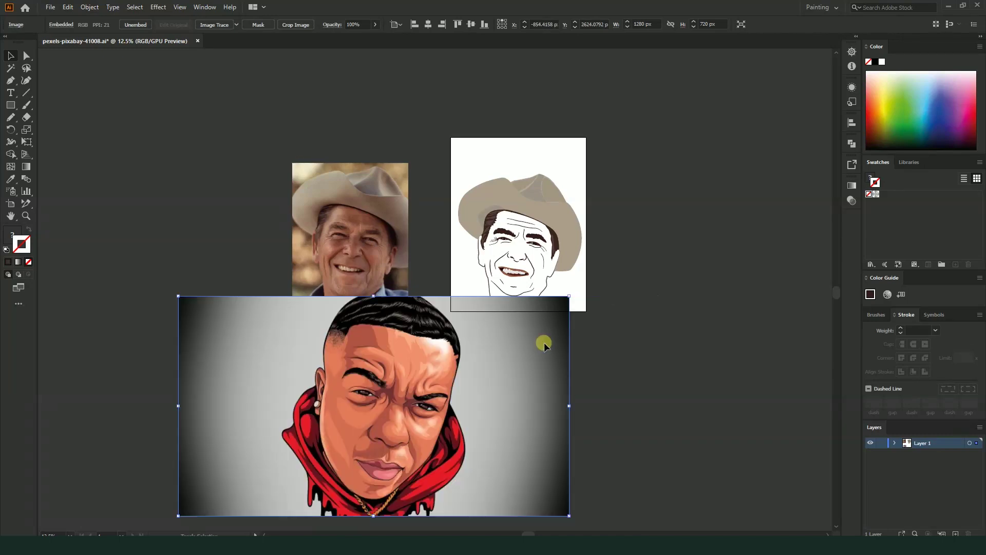
scroll(296, 420, "up", 4)
scroll(339, 273, "down", 3)
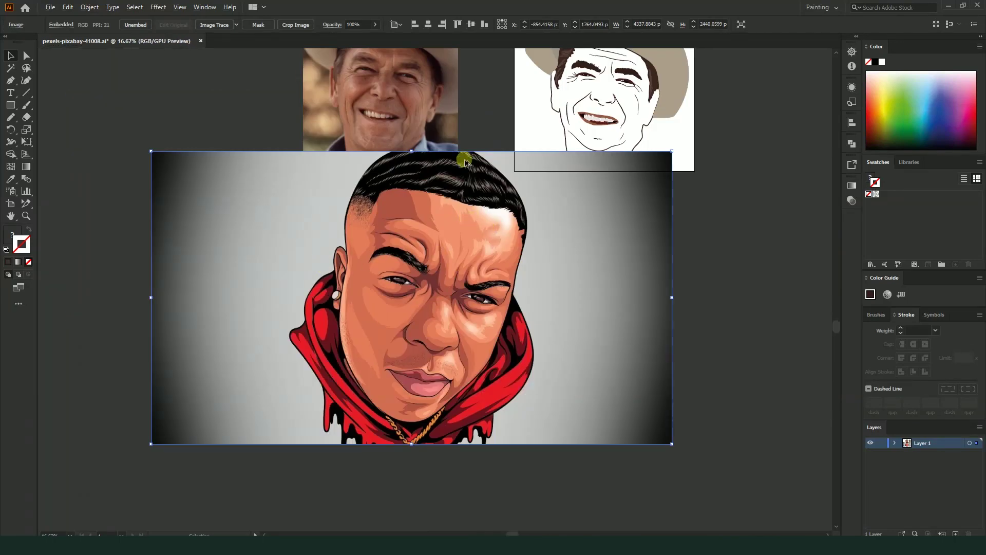
scroll(465, 162, "up", 2)
scroll(462, 169, "up", 2)
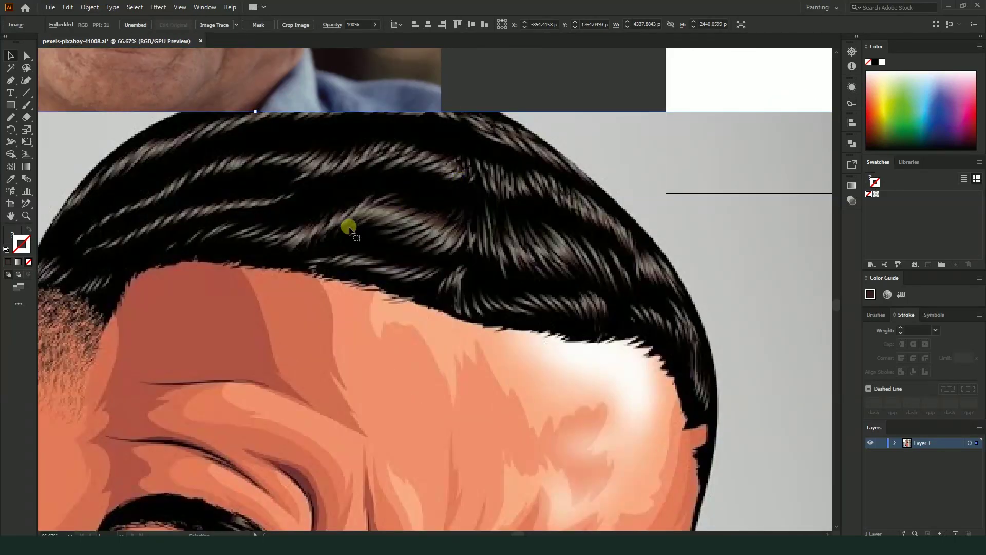
scroll(346, 222, "down", 3)
scroll(383, 216, "up", 1)
scroll(397, 205, "up", 2)
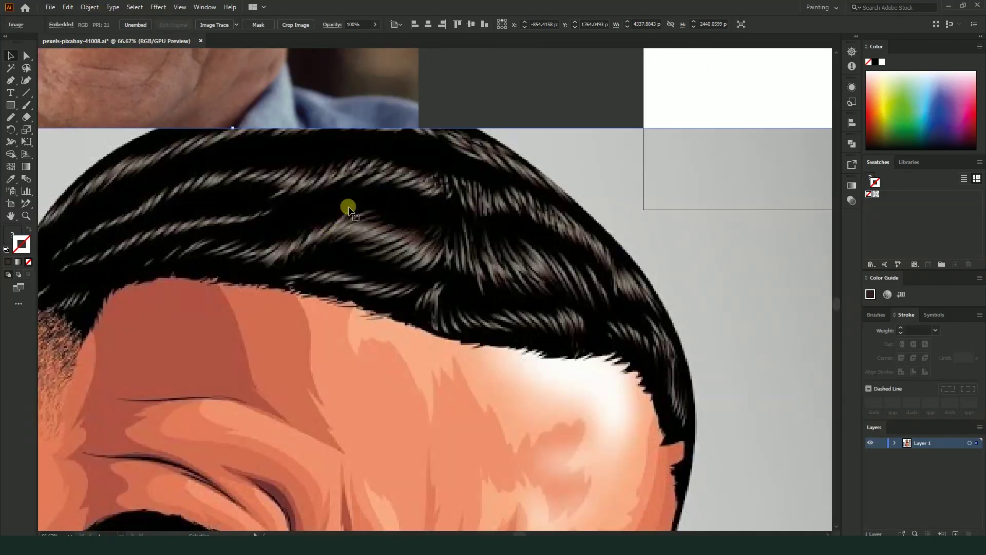
scroll(396, 221, "up", 1)
scroll(411, 236, "up", 1)
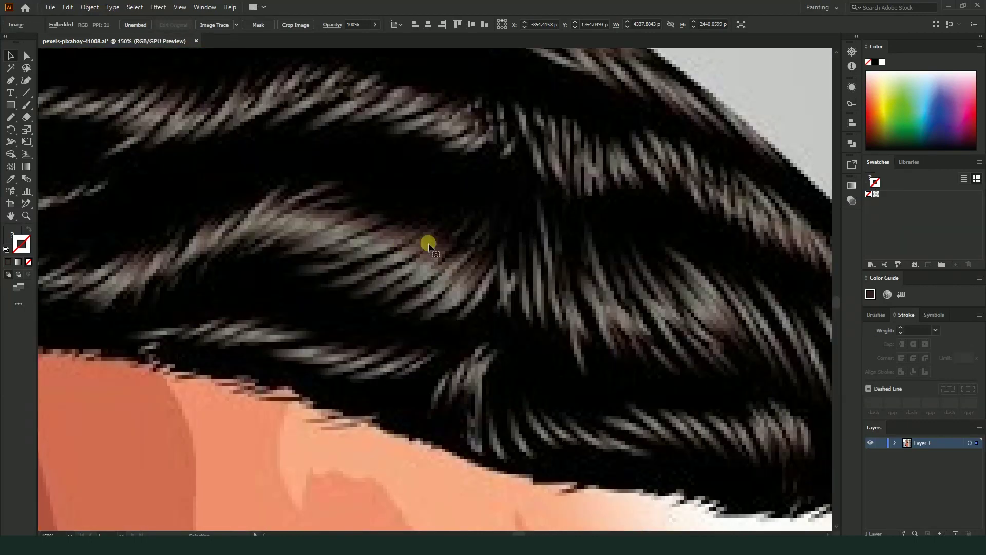
scroll(421, 254, "down", 2)
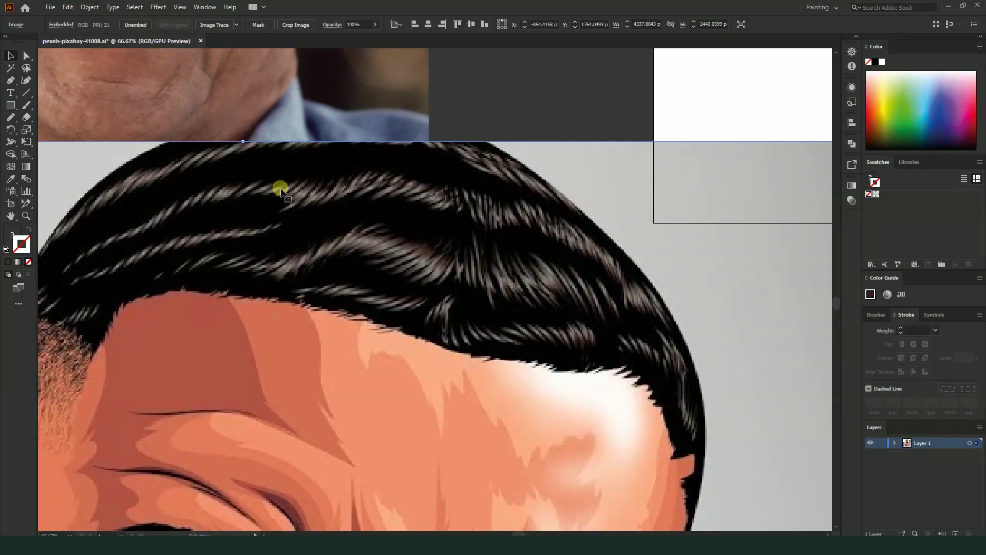
scroll(271, 188, "down", 3)
scroll(399, 216, "up", 2)
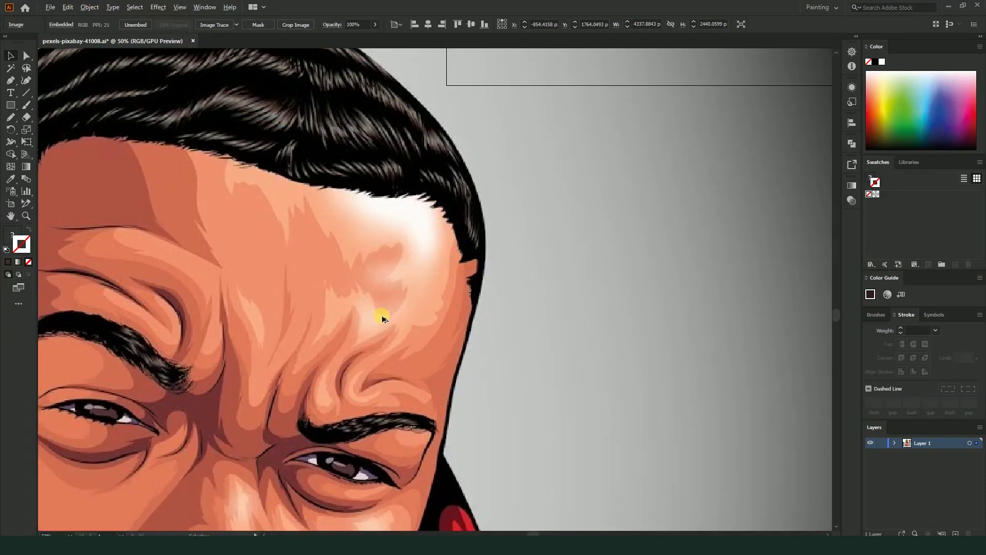
left_click_drag(403, 258, 554, 153)
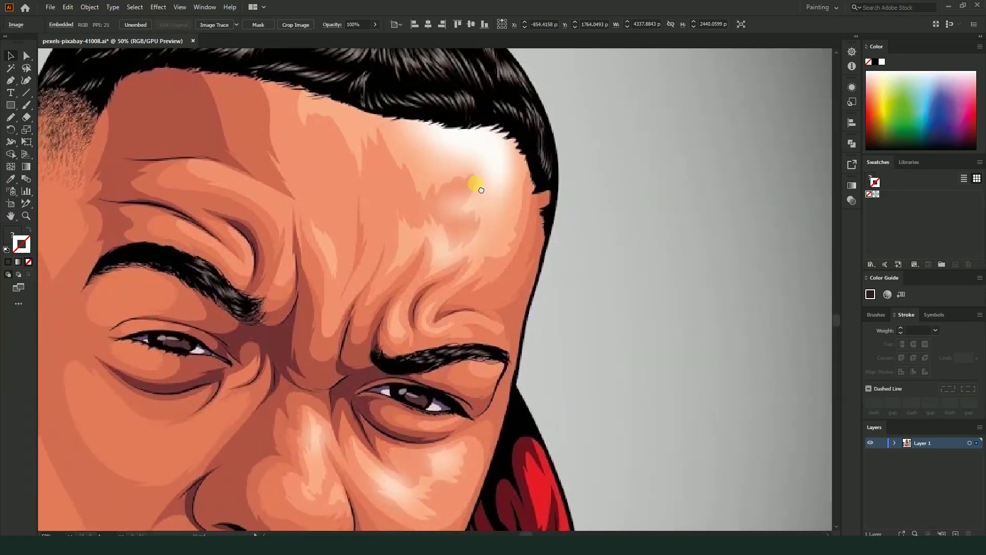
scroll(516, 164, "down", 1)
scroll(399, 414, "up", 1)
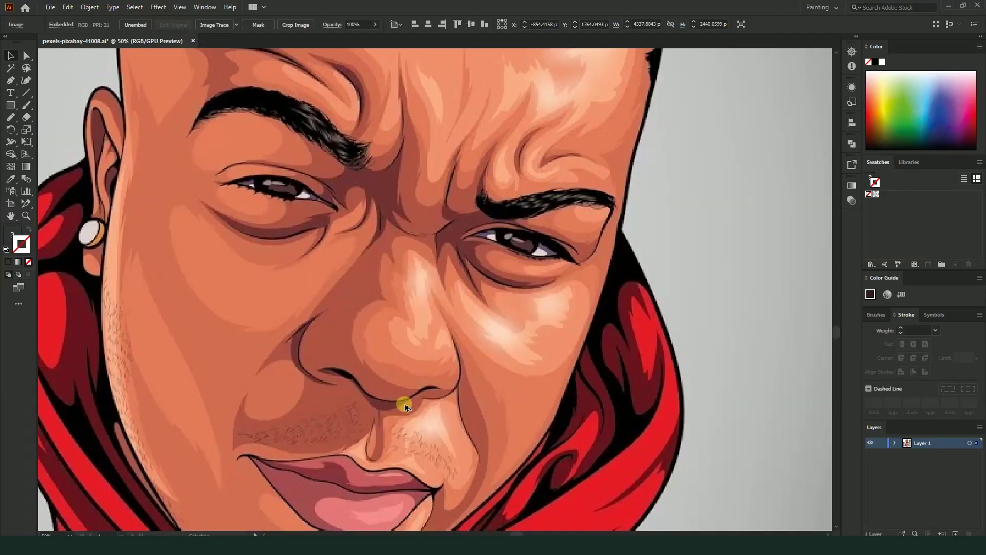
scroll(395, 352, "up", 1)
scroll(393, 302, "up", 1)
scroll(393, 305, "down", 2)
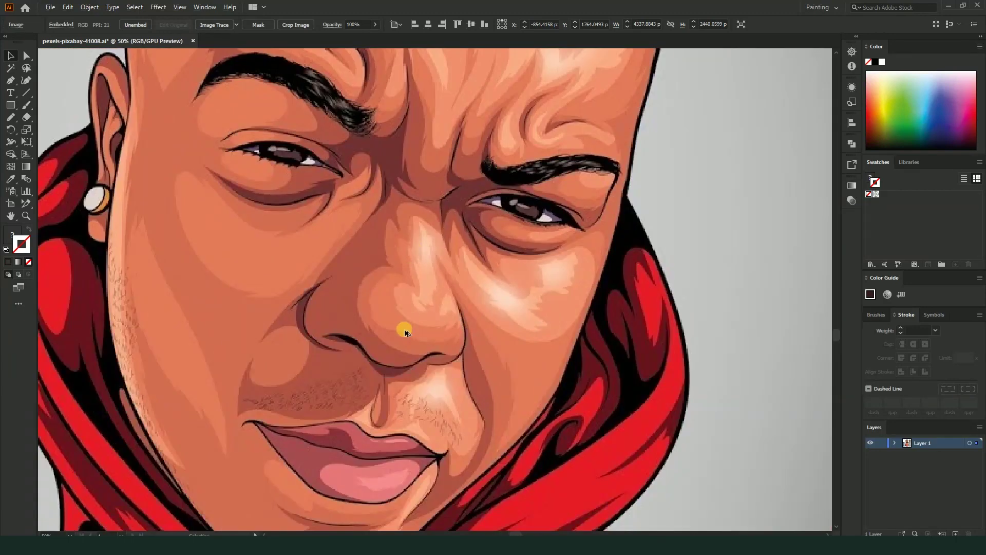
scroll(404, 330, "up", 1)
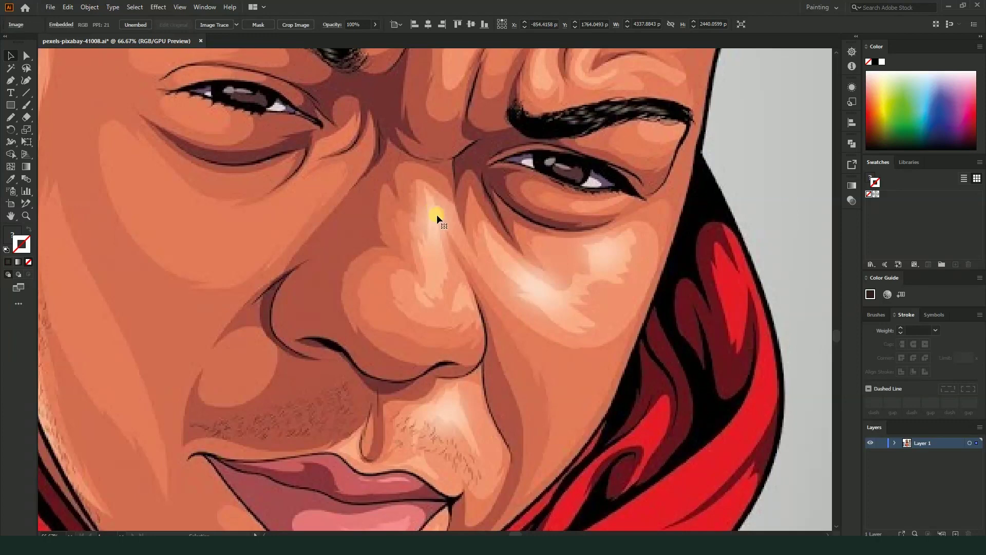
scroll(434, 209, "down", 3)
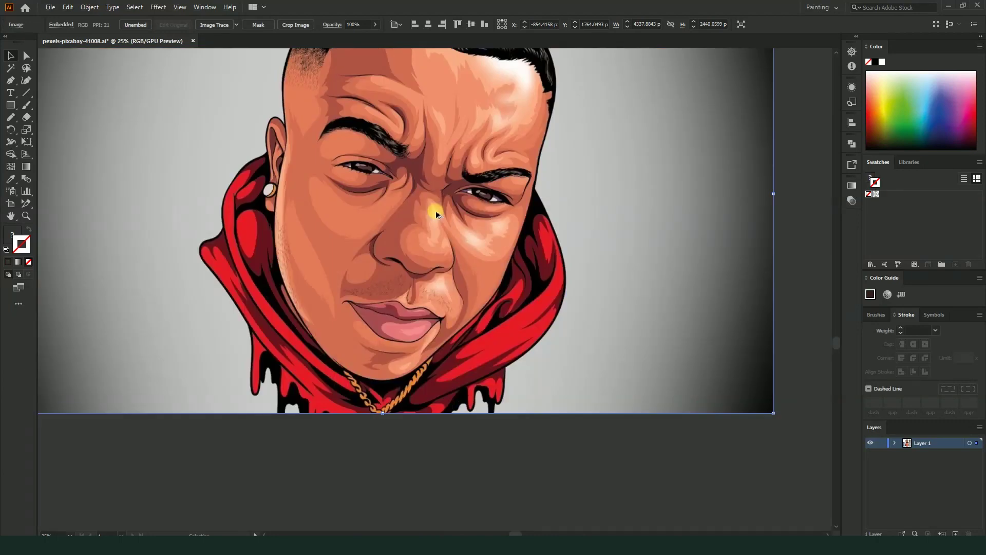
scroll(434, 216, "up", 2)
scroll(434, 217, "down", 1)
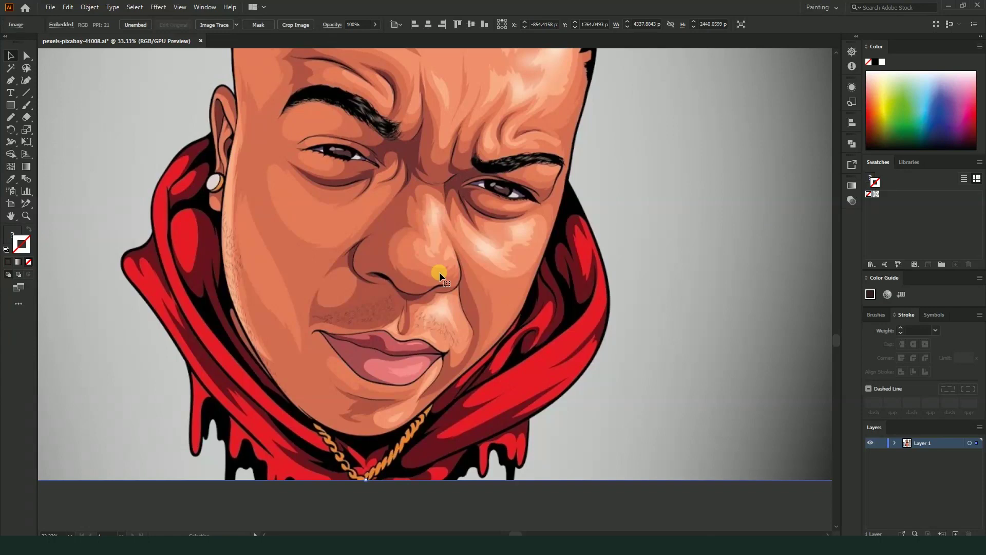
scroll(511, 162, "up", 2)
scroll(514, 161, "up", 1)
scroll(539, 154, "down", 1)
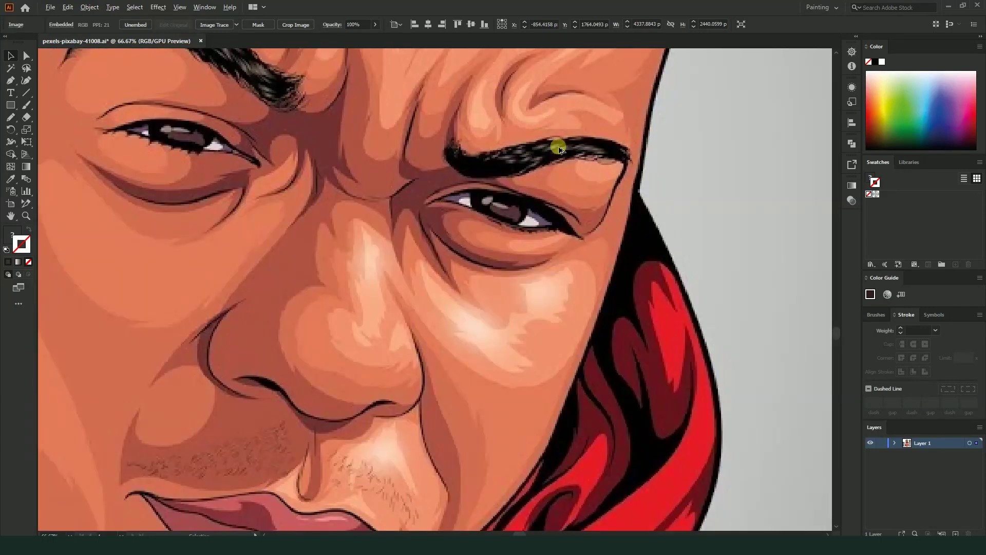
scroll(416, 114, "down", 1)
scroll(326, 77, "up", 2)
scroll(334, 118, "down", 2)
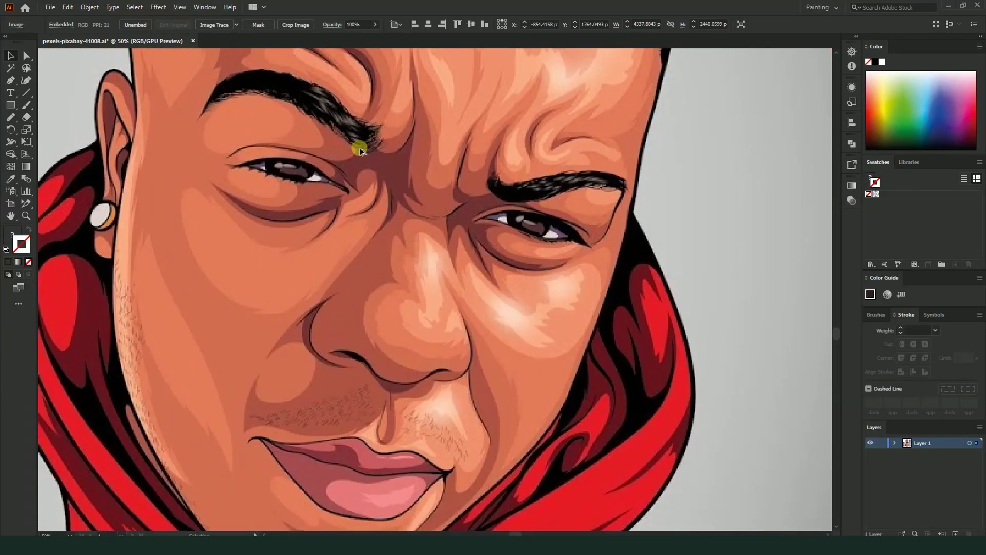
scroll(308, 98, "up", 1)
scroll(334, 116, "down", 1)
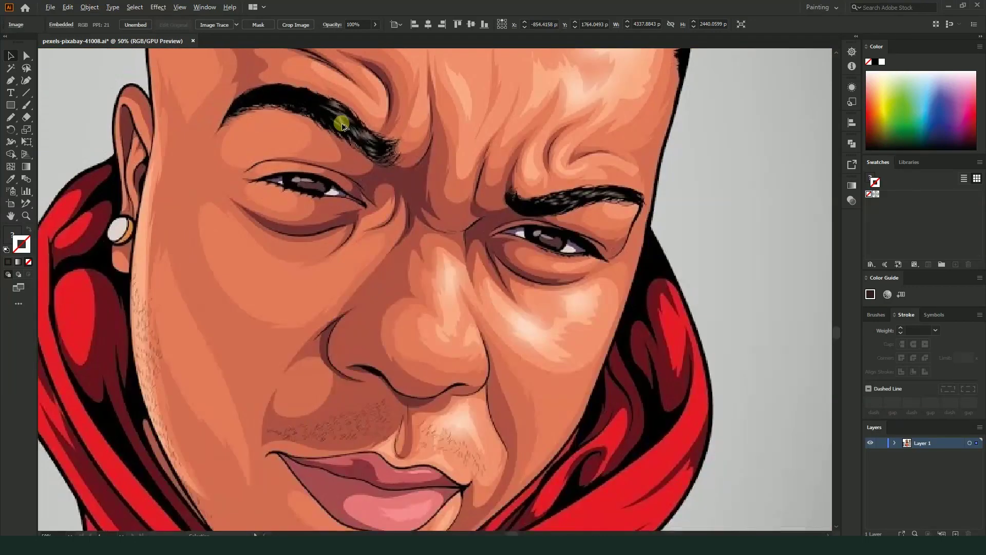
scroll(319, 185, "down", 1)
scroll(289, 210, "up", 1)
scroll(288, 210, "up", 1)
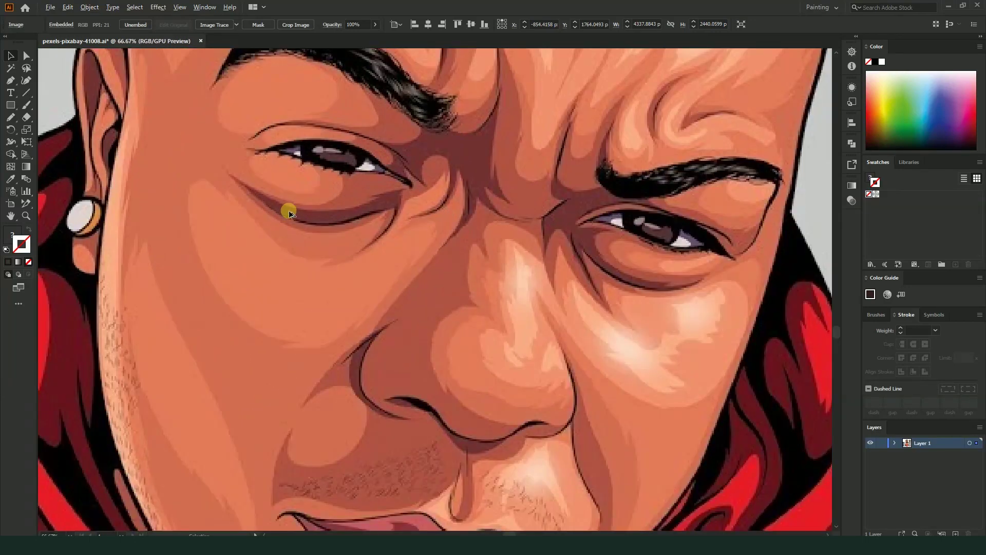
scroll(302, 213, "down", 3)
scroll(378, 213, "down", 2)
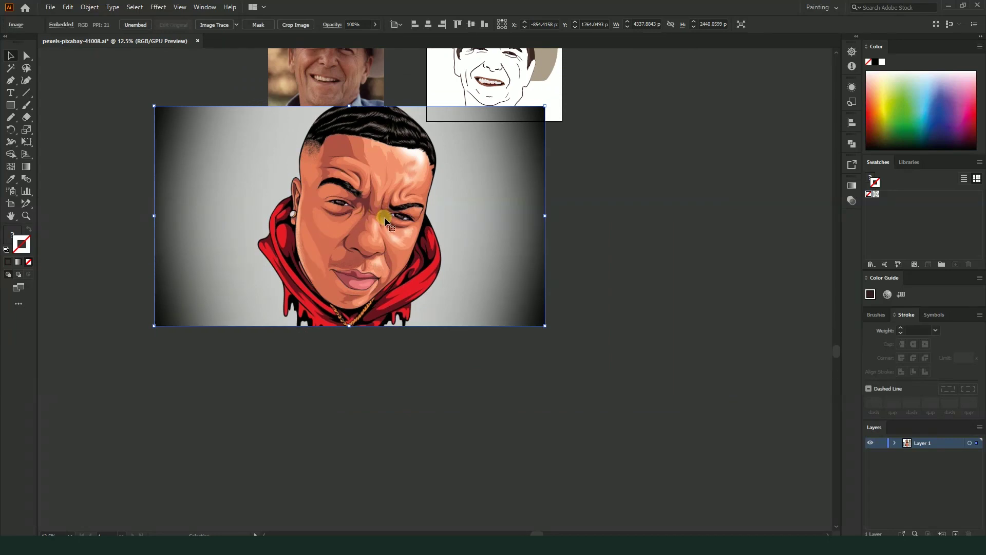
scroll(385, 220, "up", 2)
scroll(385, 237, "up", 1)
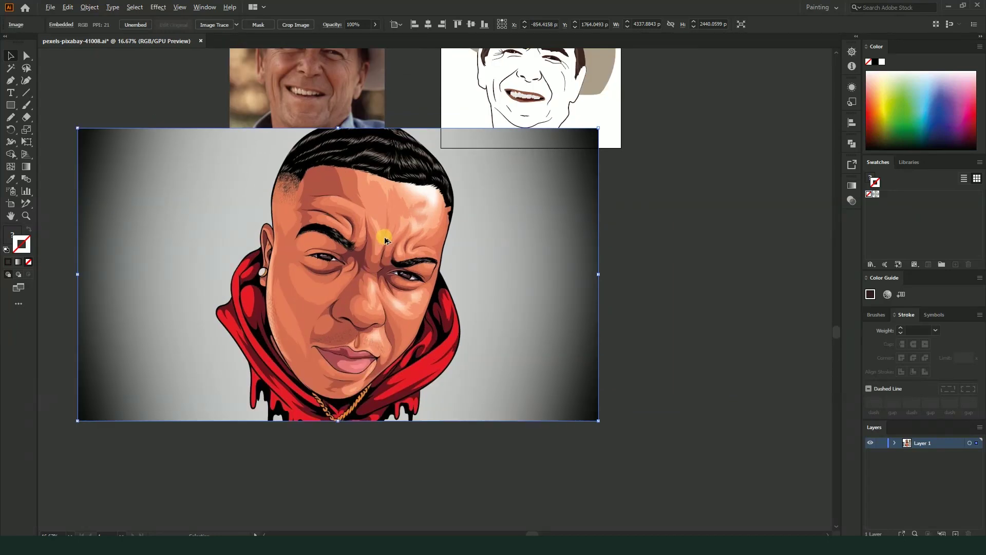
scroll(367, 133, "down", 1)
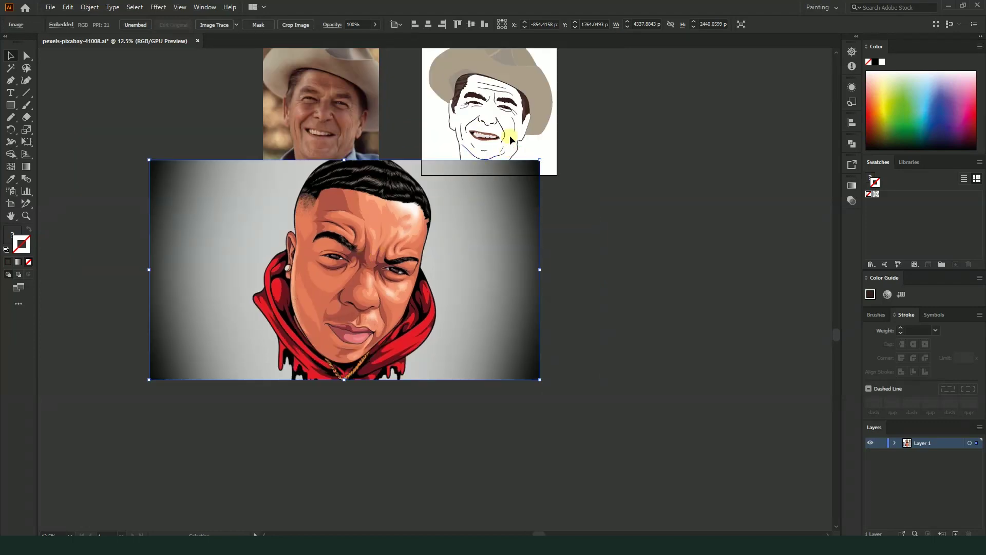
scroll(525, 148, "up", 2)
left_click(525, 149)
- Move the hooded cartoon portrait down below the cowboy images
scroll(561, 395, "down", 1)
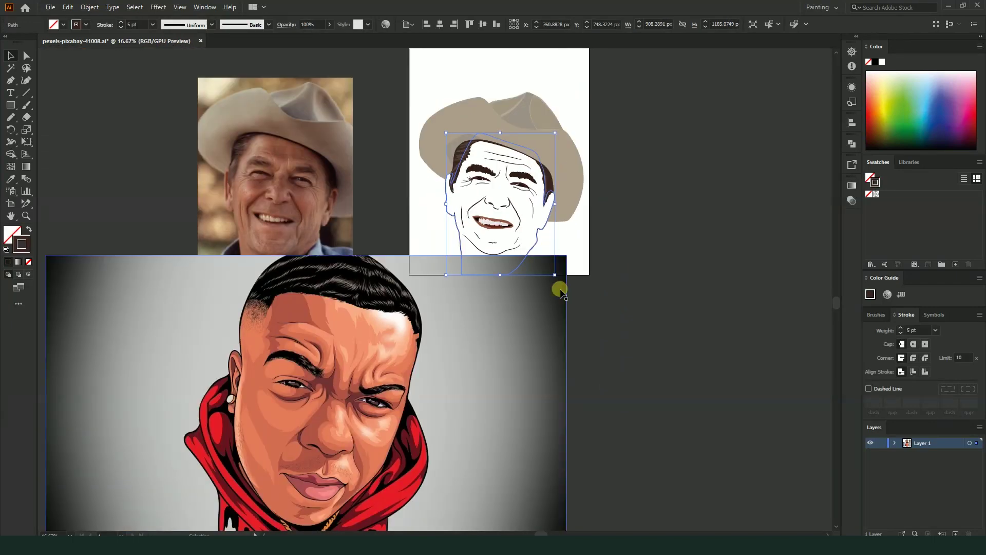
left_click_drag(539, 392, 494, 464)
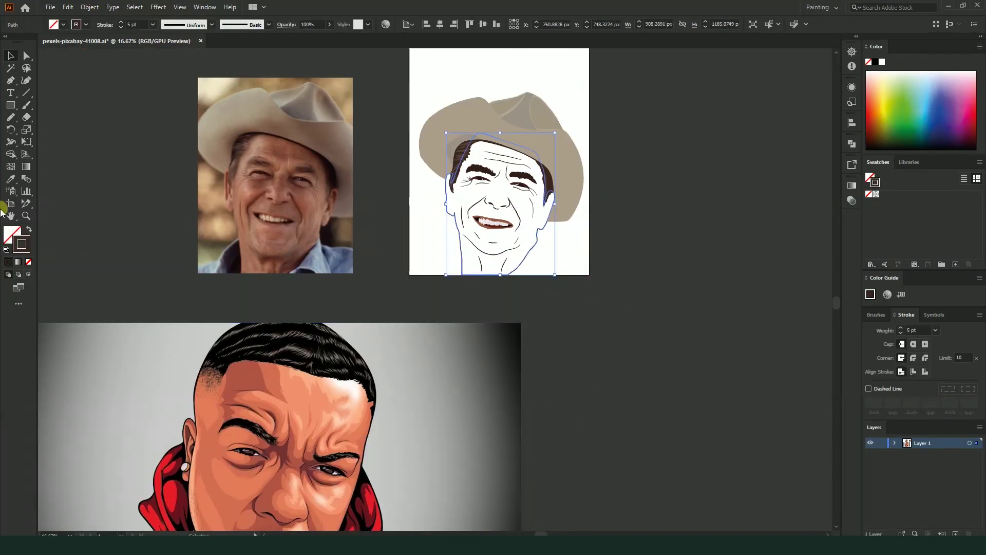
left_click(32, 230)
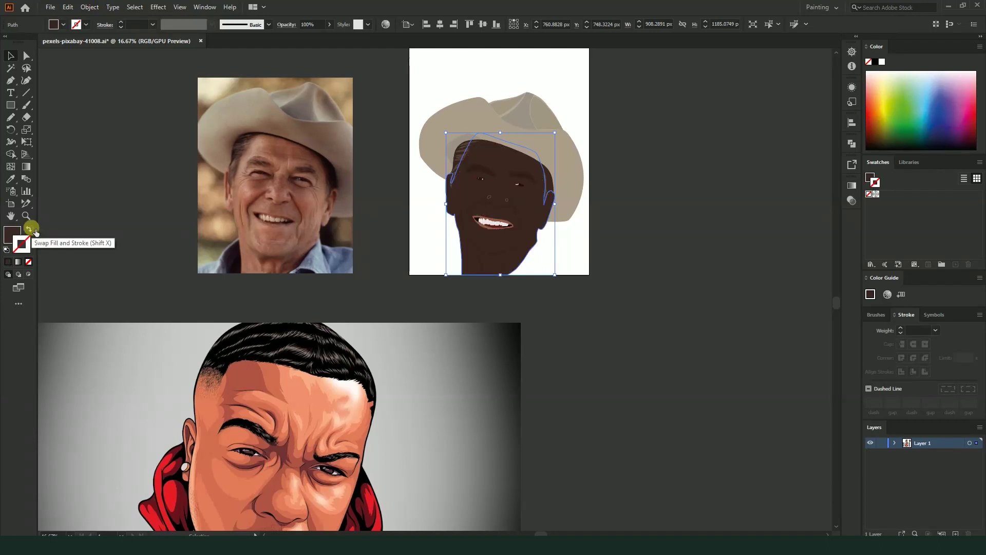
left_click(31, 229)
- Fill the face shape with the medium-brown skin tone sampled from the photo's cheek
left_click(10, 179)
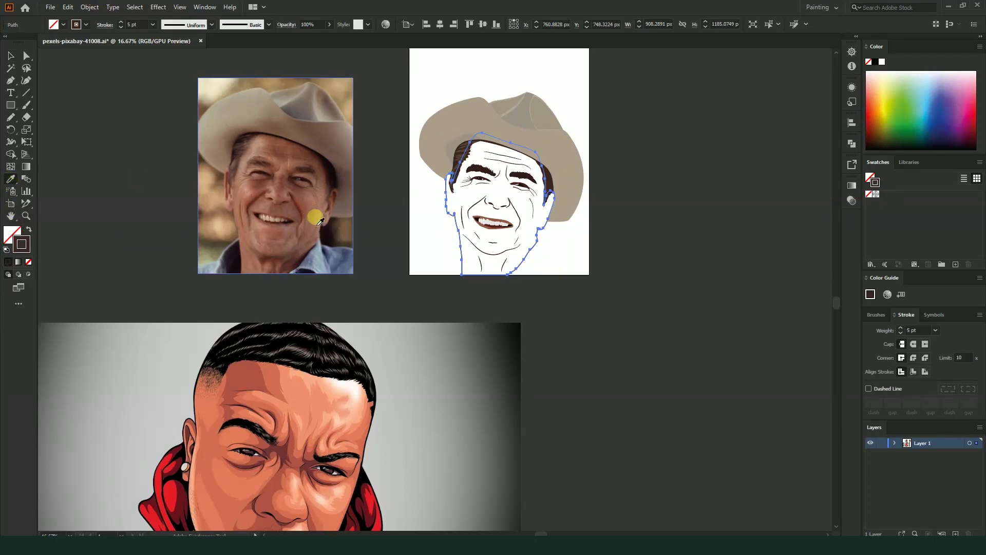
left_click(319, 216)
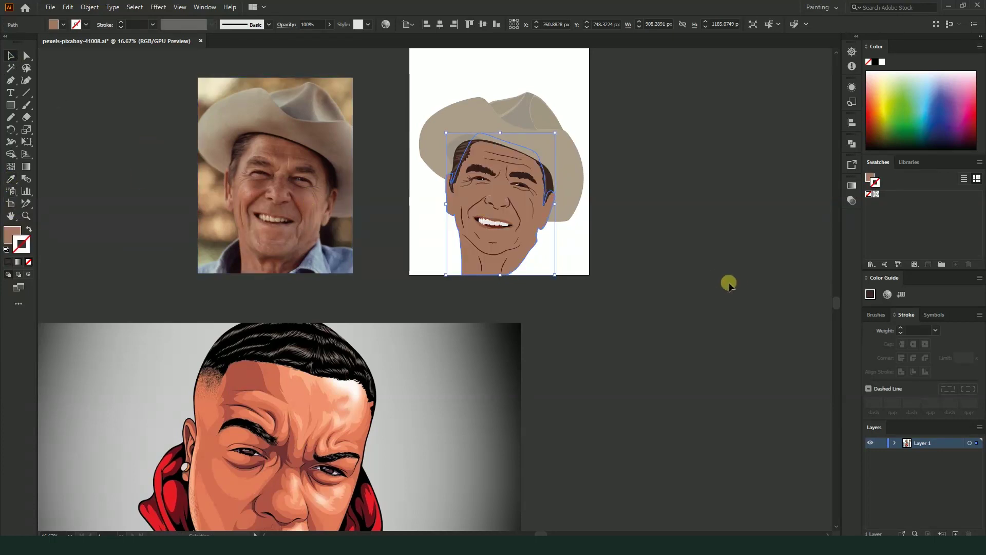
key("v")
left_click(627, 195)
left_click_drag(628, 196, 640, 218)
scroll(511, 214, "up", 3)
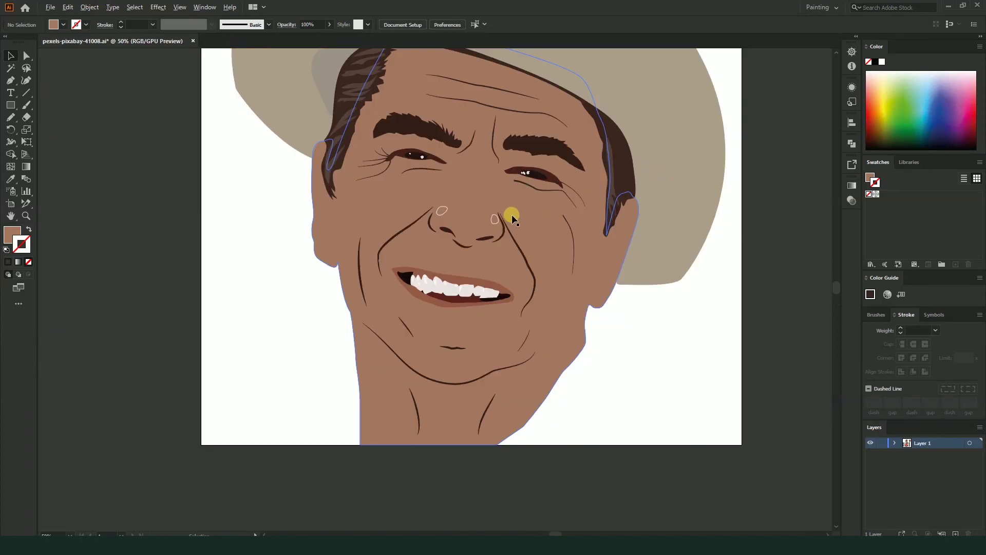
scroll(511, 214, "up", 2)
left_click(491, 218)
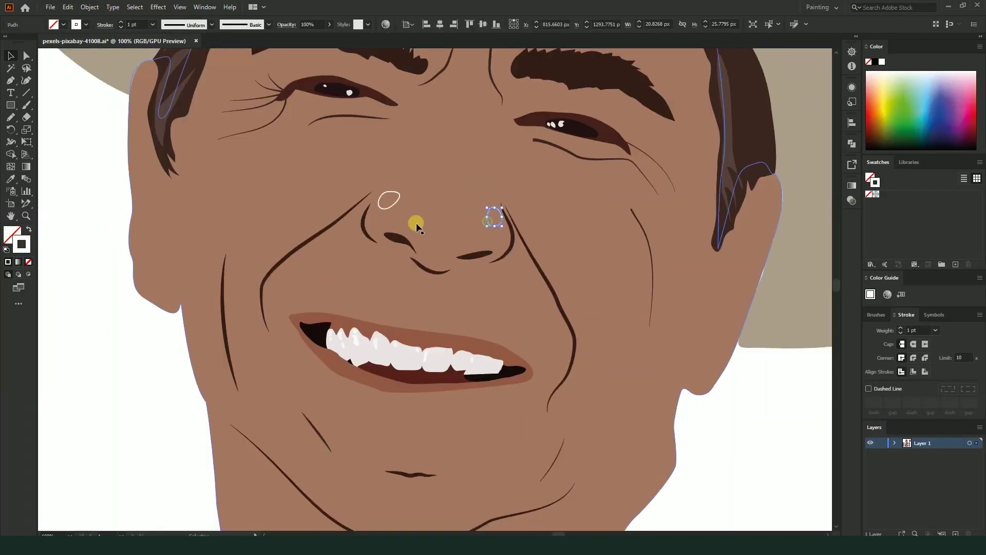
- Sample the skin tone from the photo's nose onto the selected left nostril, then clear the selection
left_click(390, 201, "shift")
left_click(10, 179)
scroll(689, 334, "down", 3)
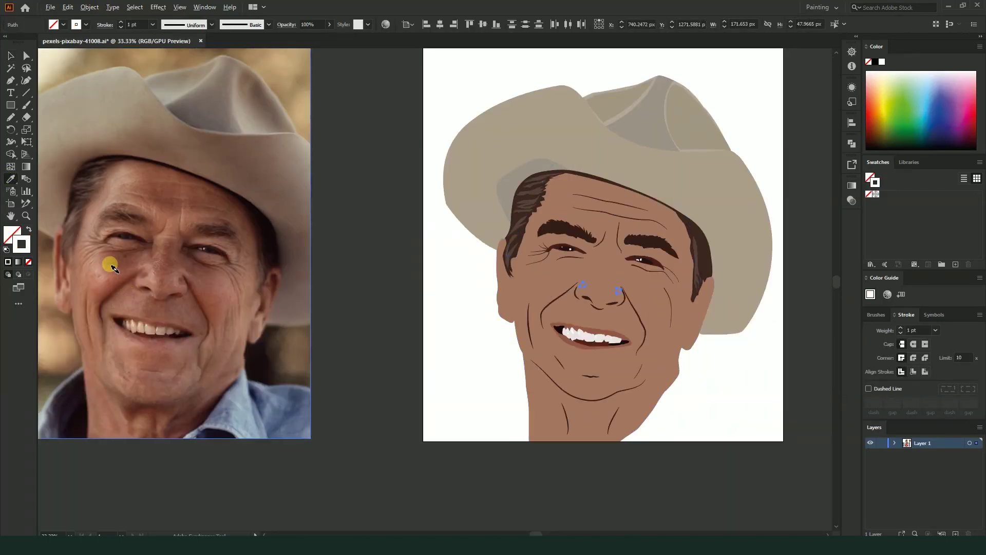
scroll(110, 264, "up", 5)
left_click(203, 285)
scroll(203, 285, "down", 4)
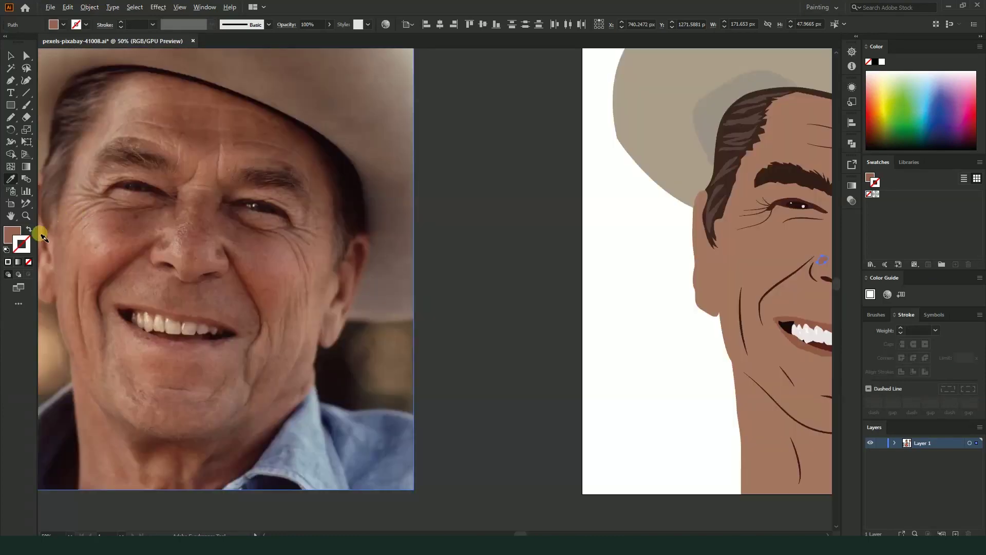
left_click(10, 56)
scroll(424, 245, "down", 3)
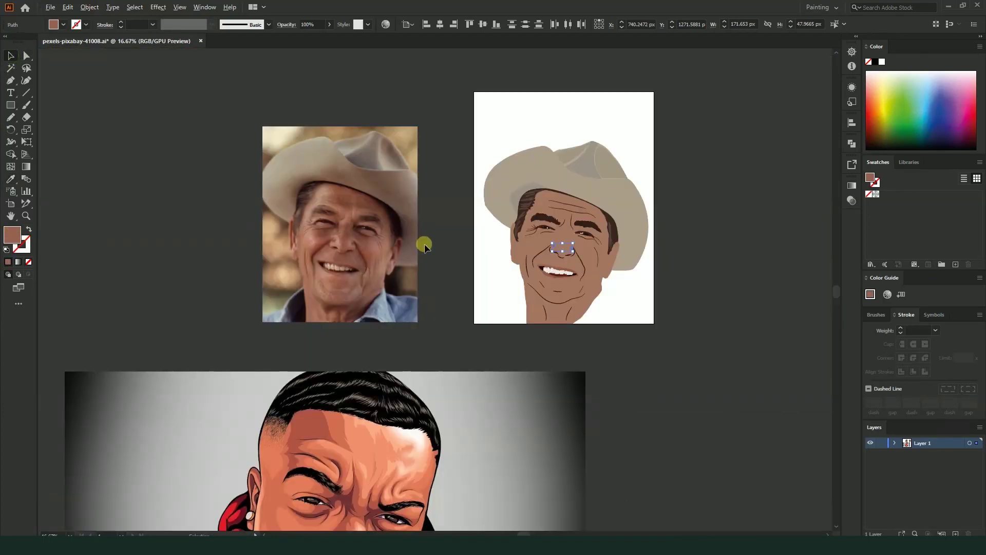
left_click(741, 381)
scroll(550, 220, "up", 1)
scroll(566, 235, "up", 1)
scroll(586, 277, "up", 1)
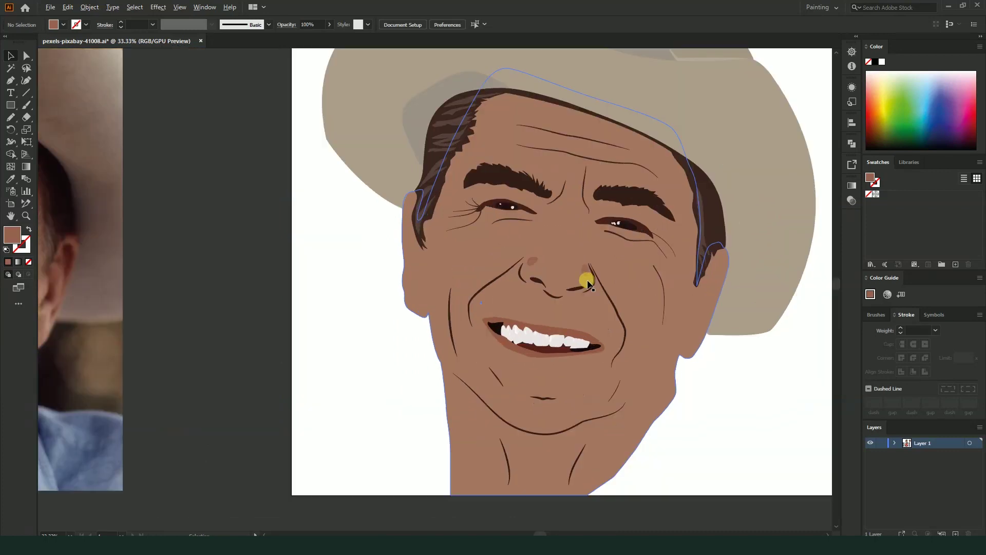
- Select both nostril shapes, apply an Eyedropper-sampled colour, then undo to reselect them
left_click(588, 276)
left_click(529, 264, "shift")
key("i")
left_click(532, 279)
left_click(10, 55)
left_click(234, 164)
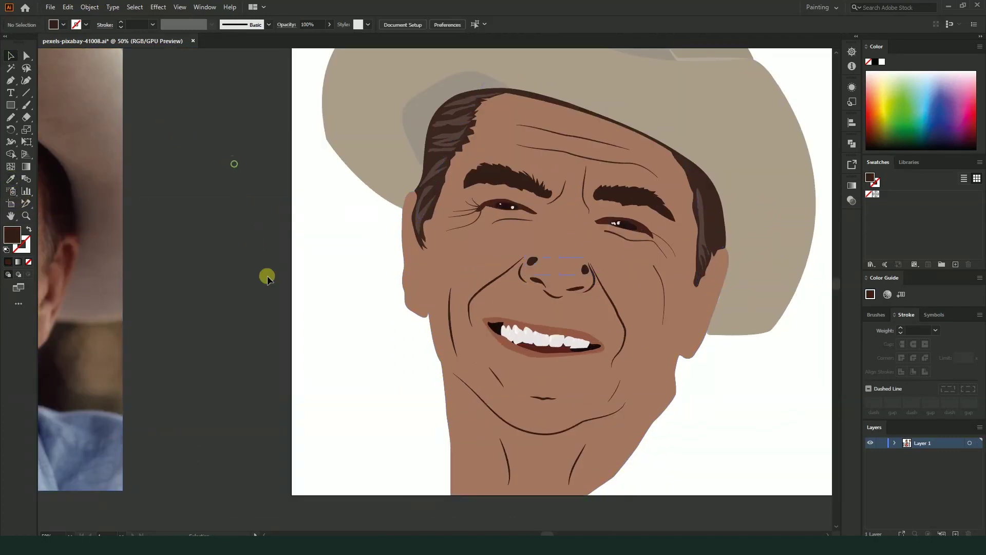
scroll(302, 311, "down", 1)
scroll(302, 310, "down", 1)
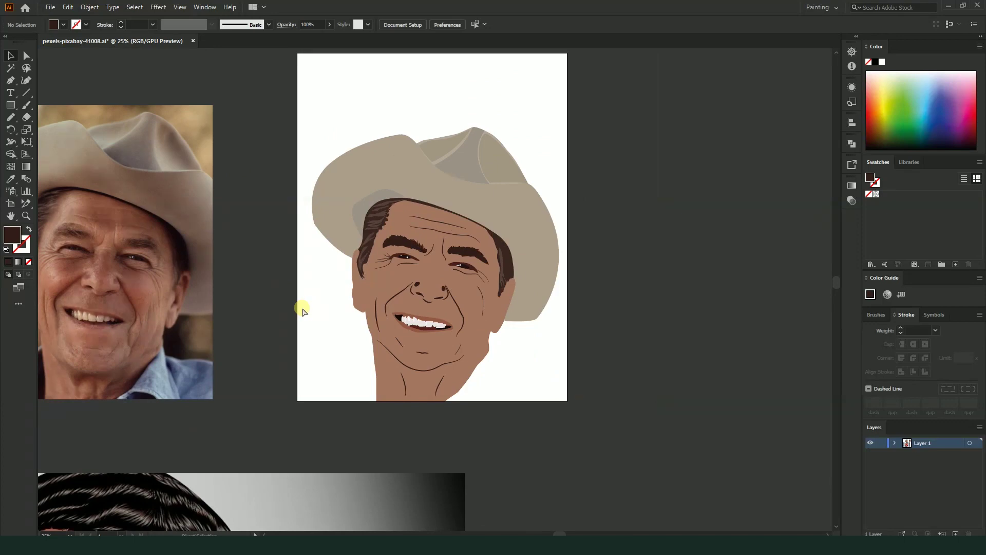
key("ctrl+z")
- Sample a dark brown from the photo onto the nostrils and try adjusting it in the Color Picker
key("i")
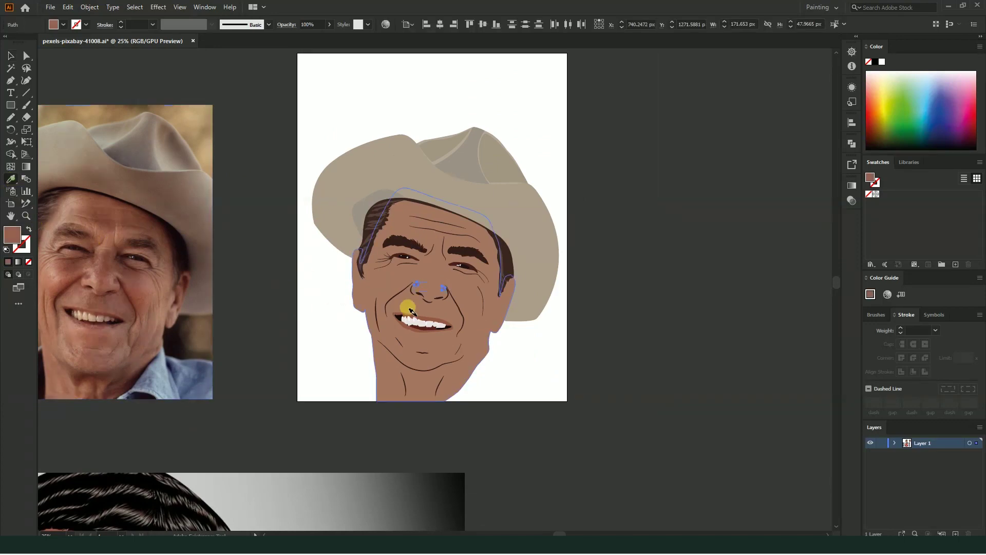
scroll(433, 311, "up", 3)
left_click(396, 261)
double_click(12, 235)
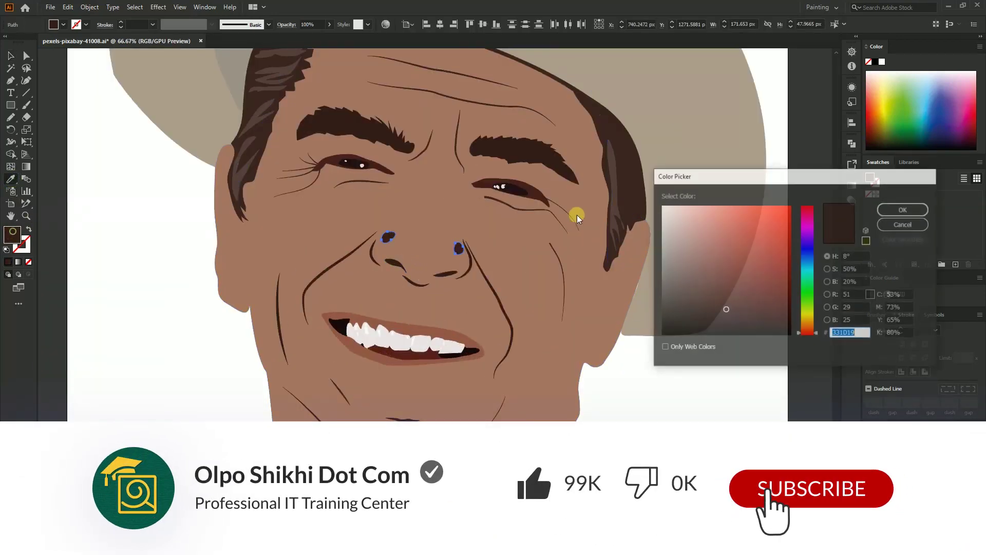
left_click(904, 209)
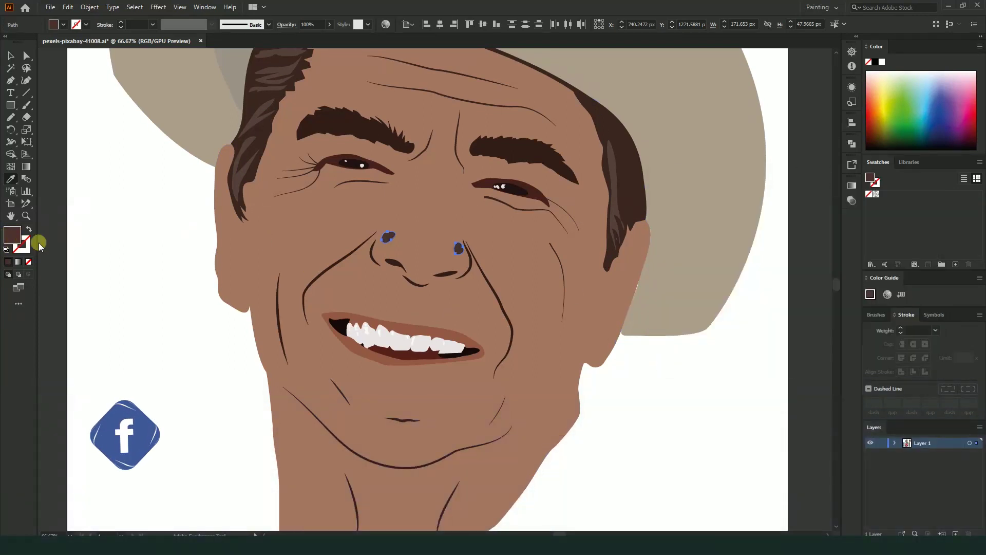
double_click(12, 236)
left_click(705, 286)
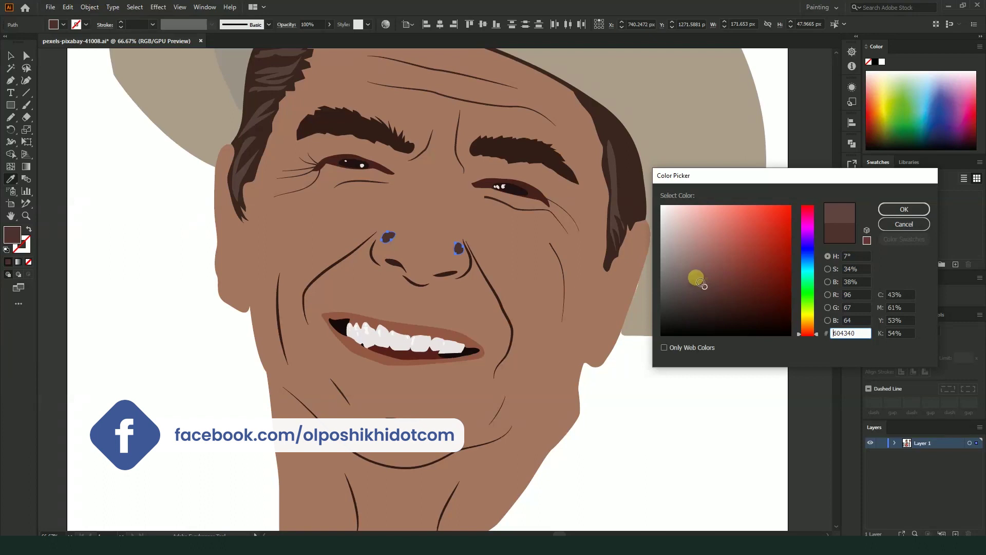
left_click(883, 228)
- Give the nostrils a mid-brown fill (#875744), just darker than the skin, and deselect
left_click(238, 211)
double_click(11, 233)
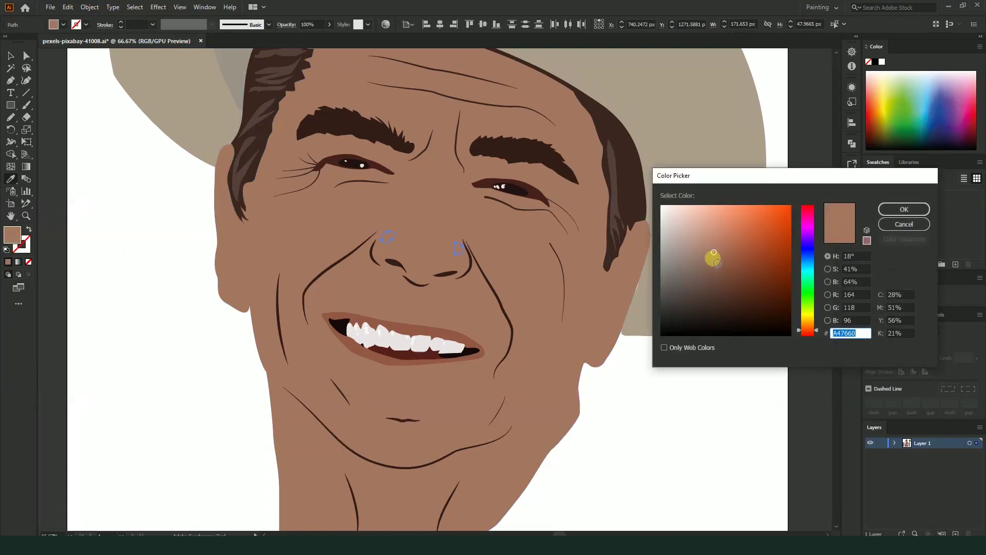
left_click(722, 264)
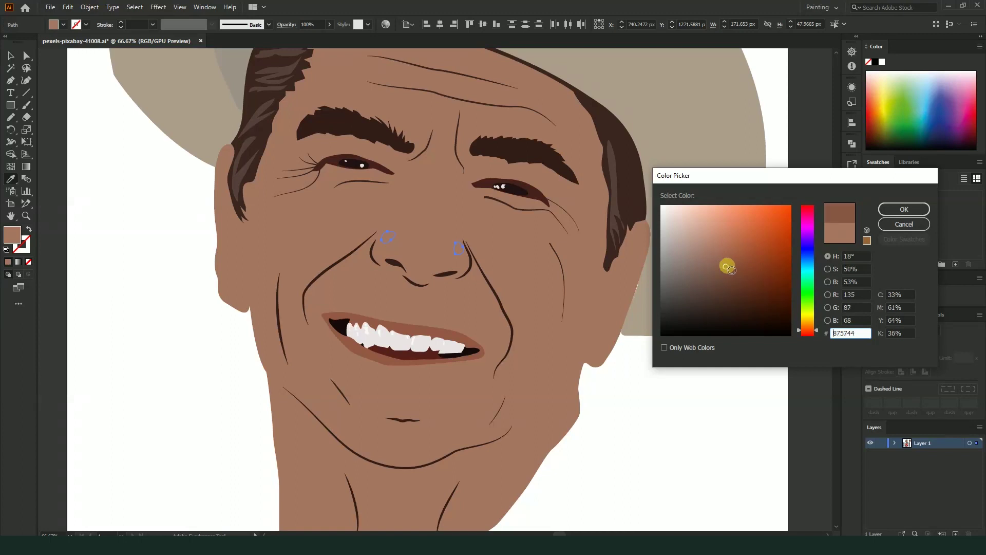
left_click(903, 209)
left_click(9, 55)
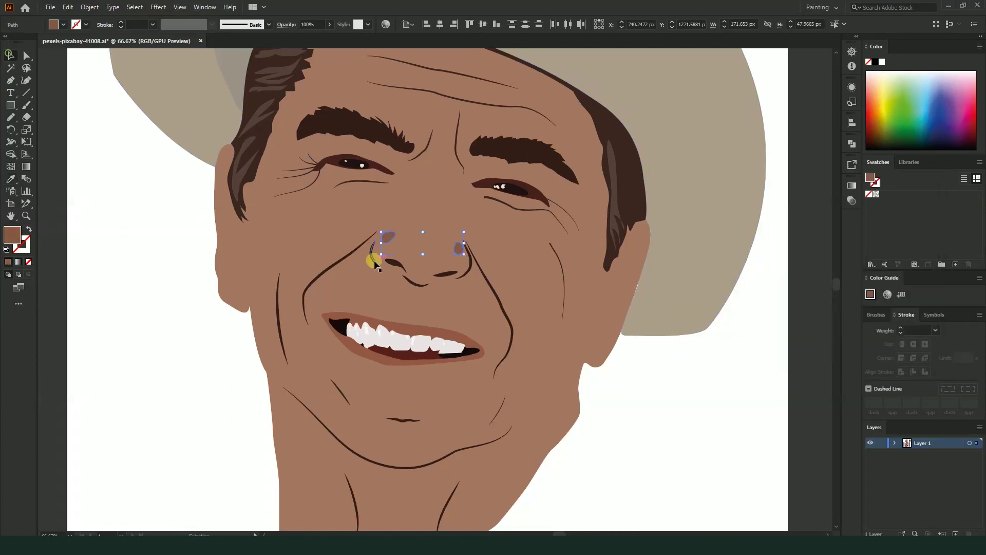
scroll(646, 306, "down", 3)
left_click(639, 292)
scroll(647, 292, "down", 1)
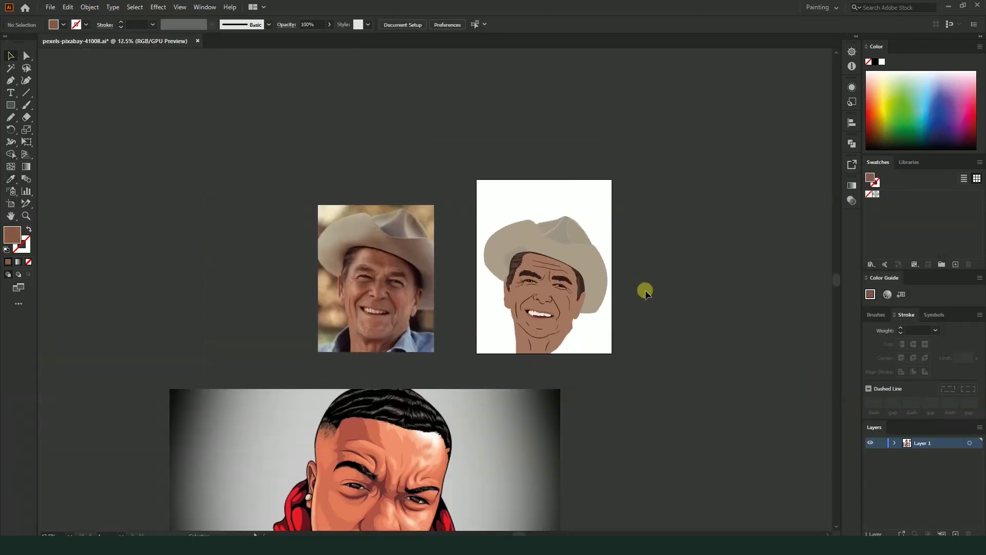
- Save the portrait and delete the red-hoodie cartoon reference image below the artboards
scroll(646, 292, "up", 1)
key("ctrl+s")
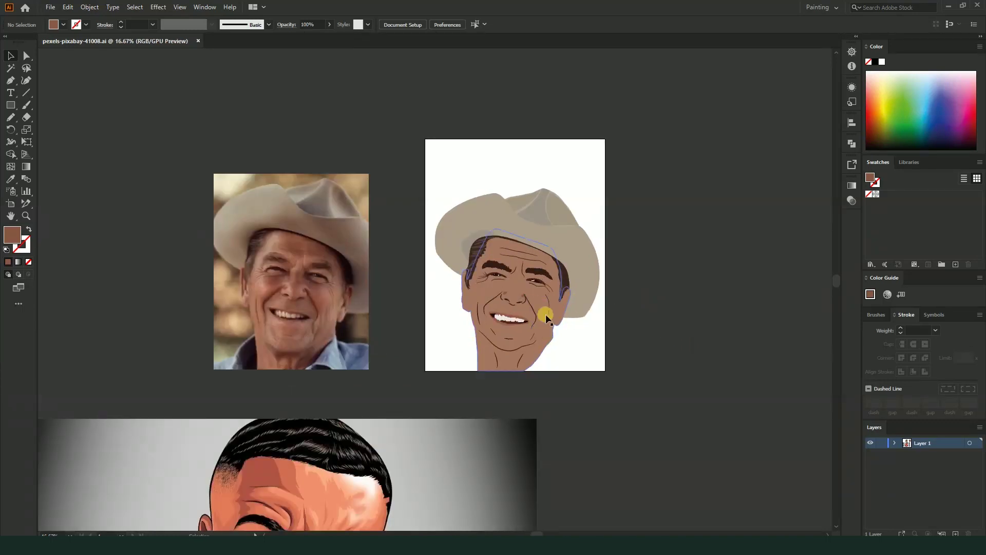
scroll(595, 436, "down", 3)
scroll(433, 339, "down", 1)
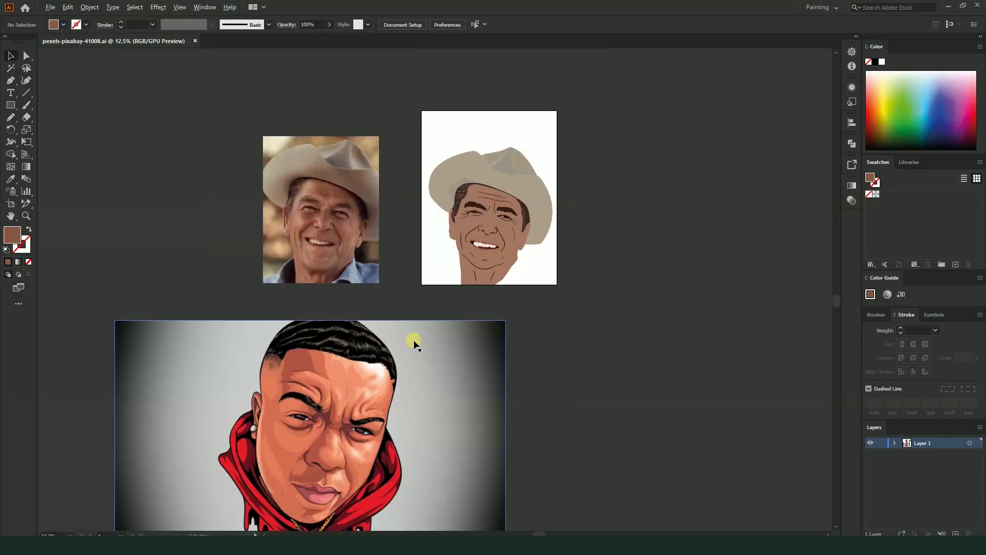
left_click(412, 380)
key("Delete")
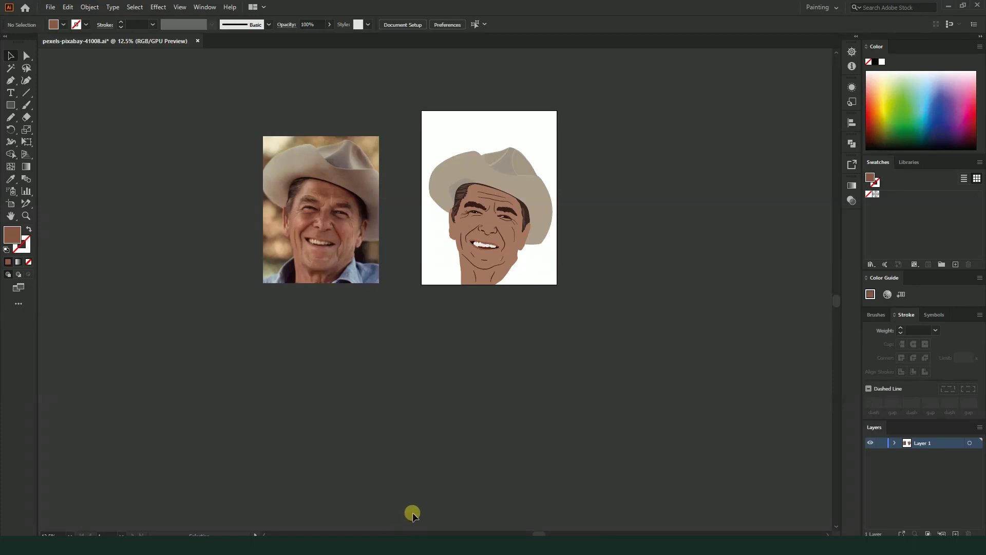
scroll(494, 242, "up", 1)
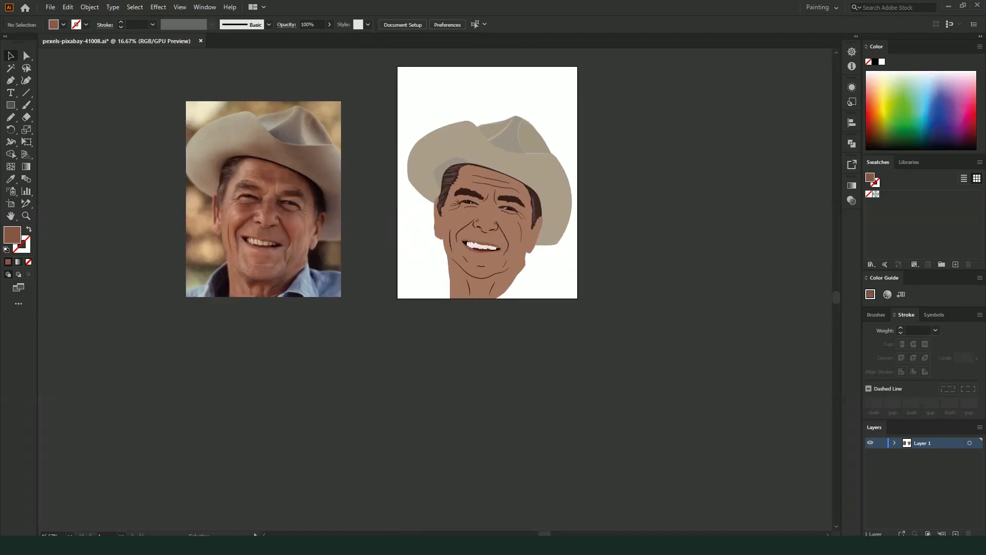
key("alt+Tab")
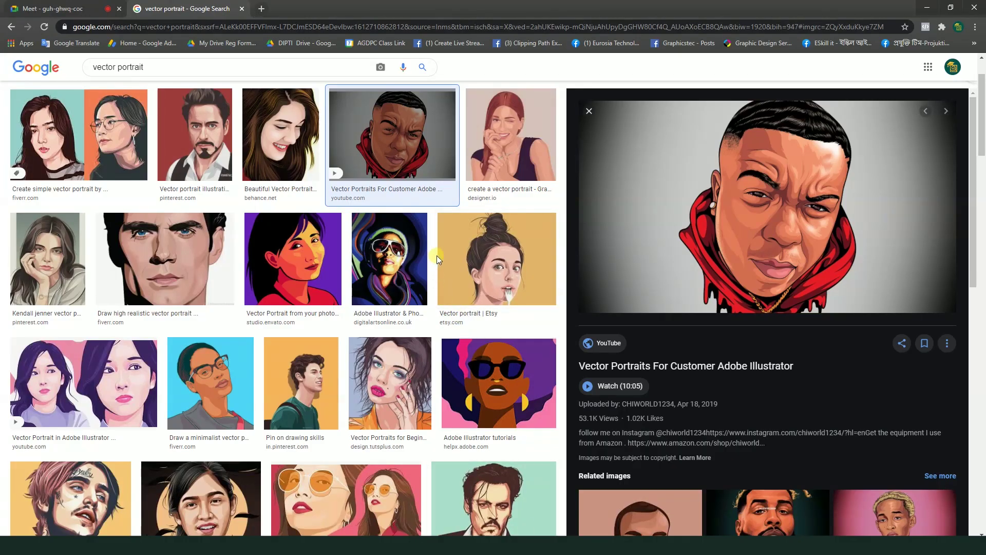
- Preview the Etsy and 'Beautiful Vector Portrait' results and scroll through more vector portraits
left_click(502, 270)
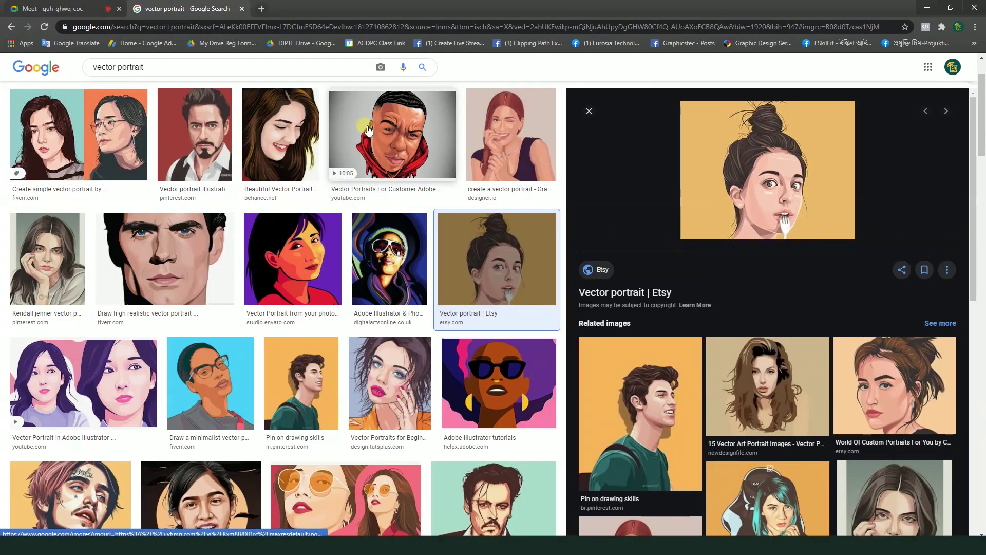
left_click(306, 132)
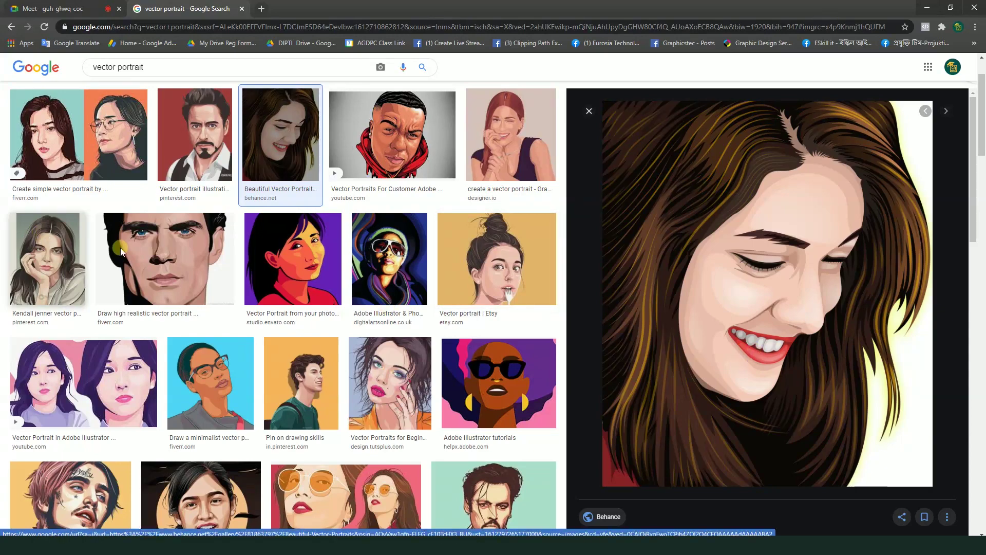
scroll(265, 301, "down", 4)
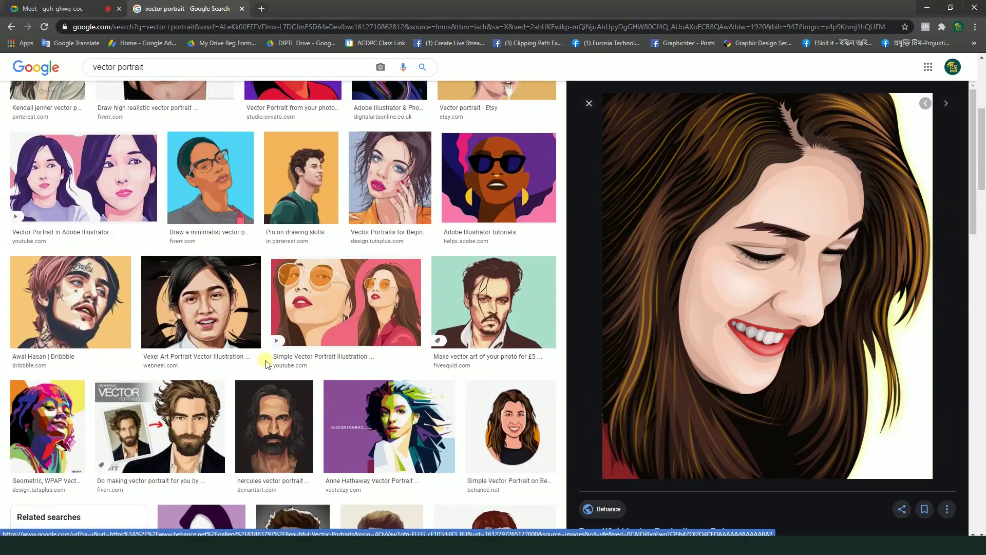
scroll(265, 301, "down", 3)
scroll(270, 365, "down", 2)
scroll(267, 363, "down", 4)
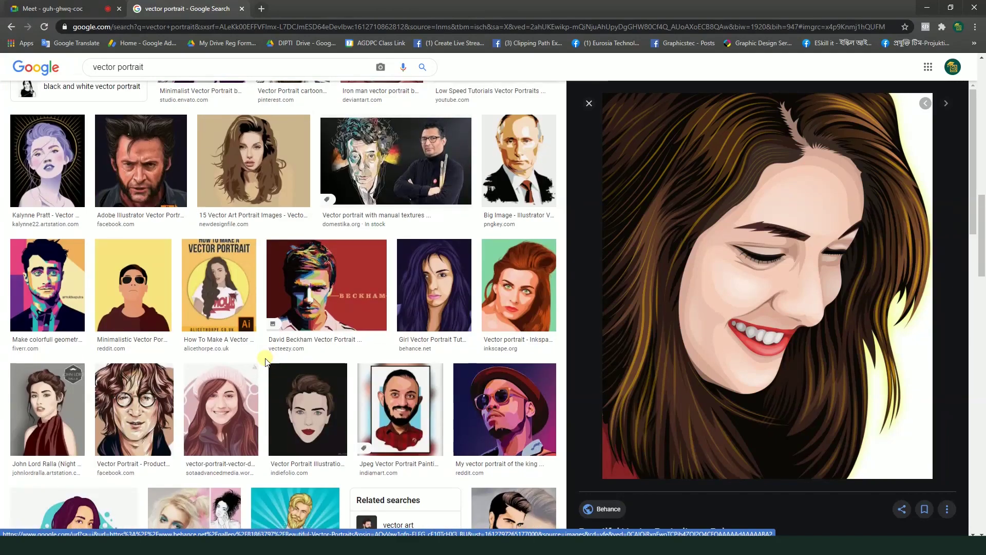
scroll(265, 362, "down", 1)
scroll(265, 361, "down", 2)
scroll(265, 361, "down", 2)
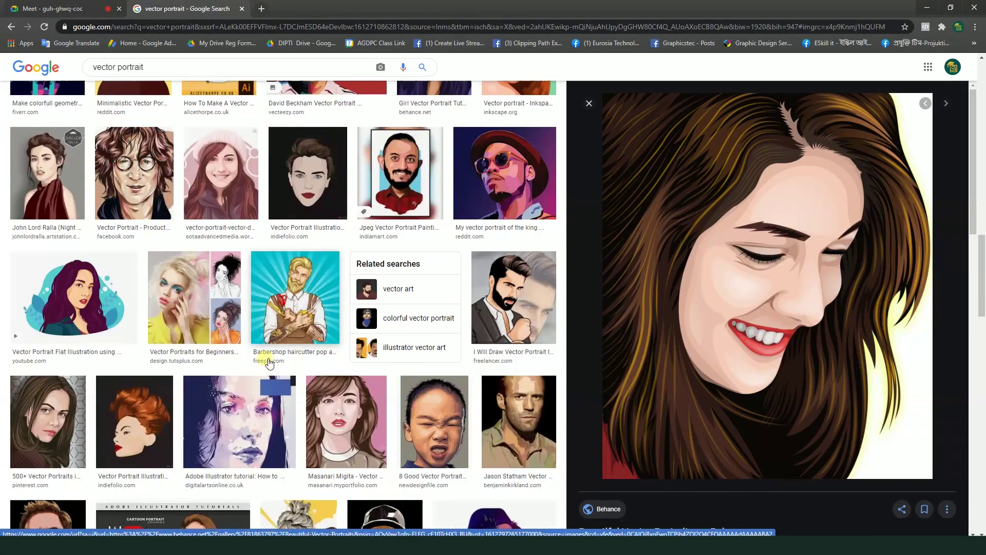
scroll(298, 391, "up", 6)
scroll(298, 391, "up", 3)
scroll(298, 392, "up", 3)
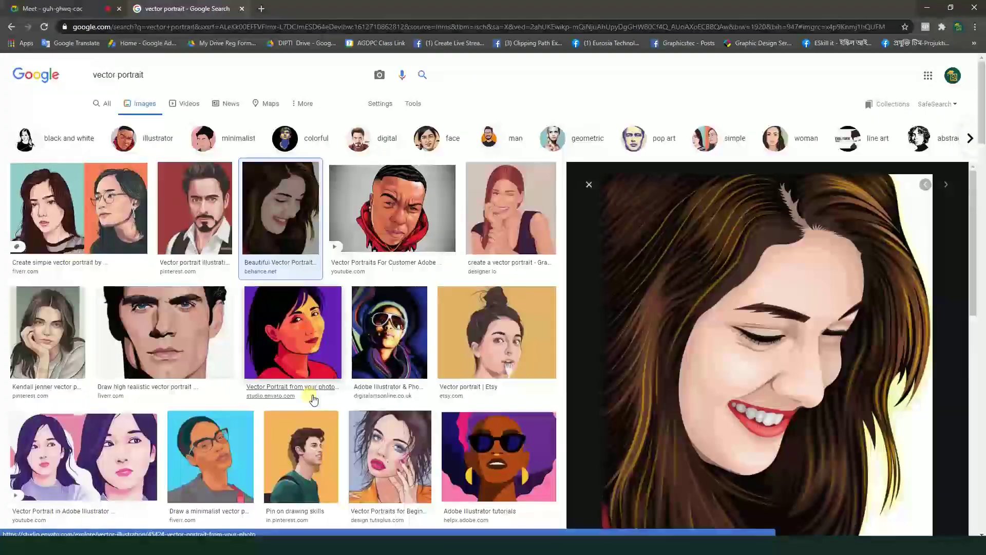
- Preview the goateed man portrait, then the Envato 'Vector Portrait from your photo' result
left_click(211, 220)
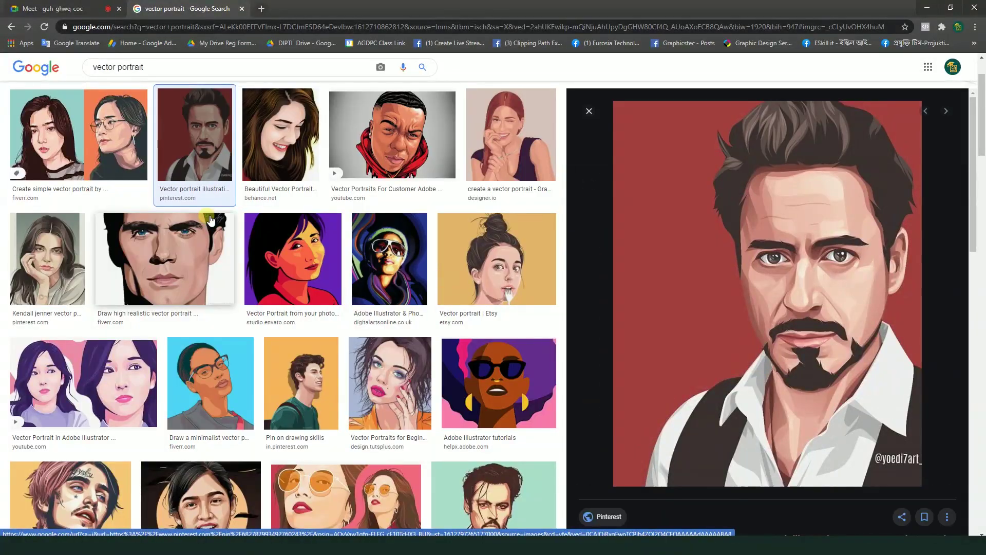
mouse_move(767, 347)
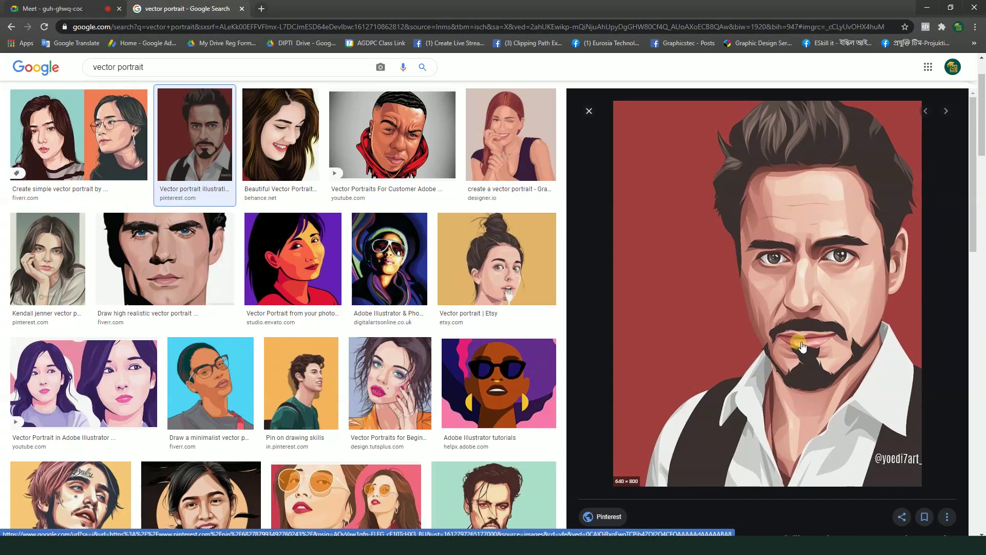
scroll(803, 347, "up", 3)
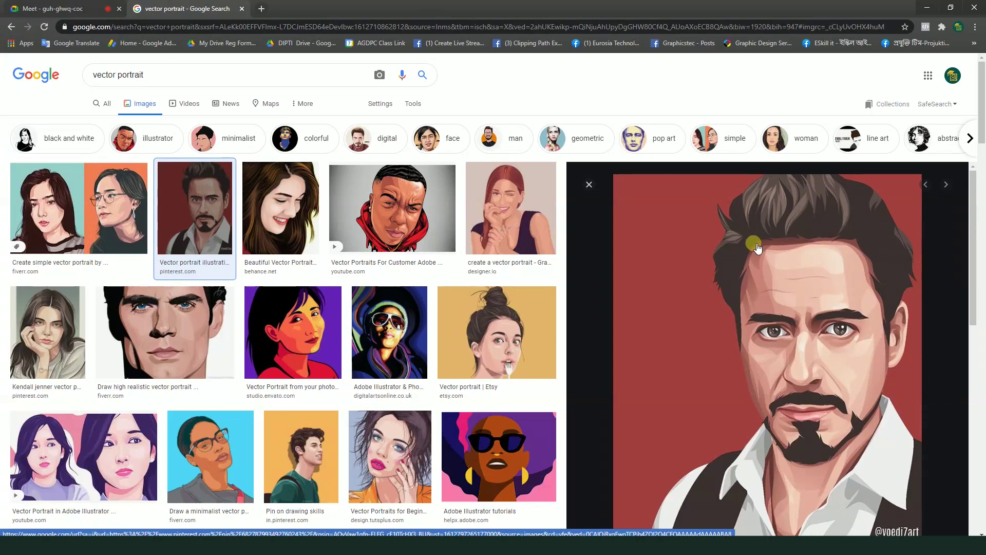
left_click(289, 321)
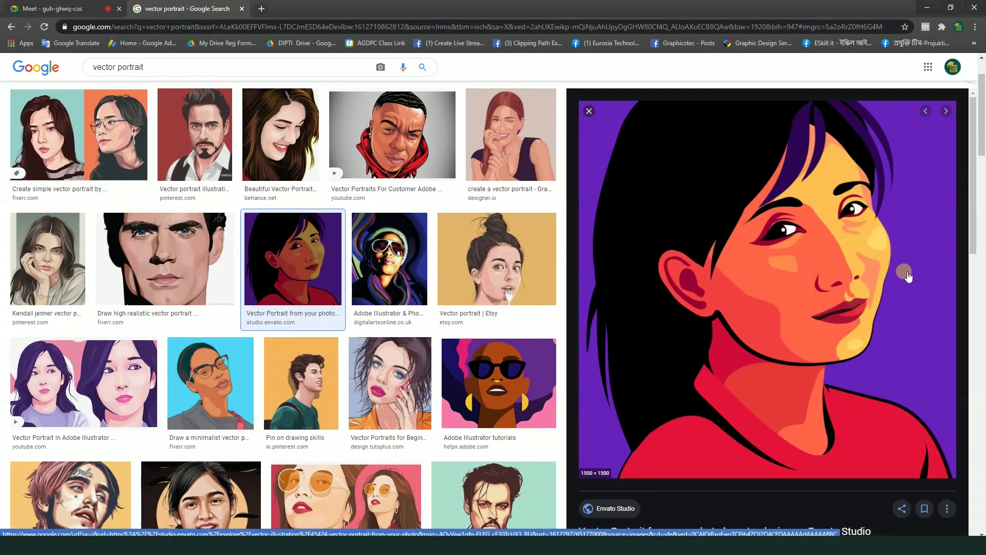
scroll(870, 260, "down", 3)
scroll(839, 280, "up", 3)
scroll(805, 333, "down", 3)
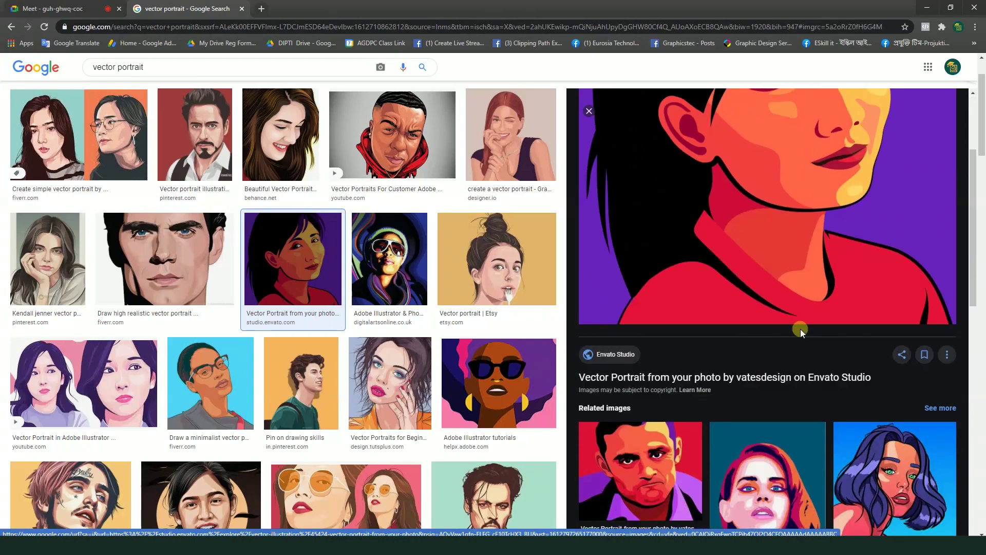
scroll(800, 328, "down", 4)
scroll(801, 330, "down", 4)
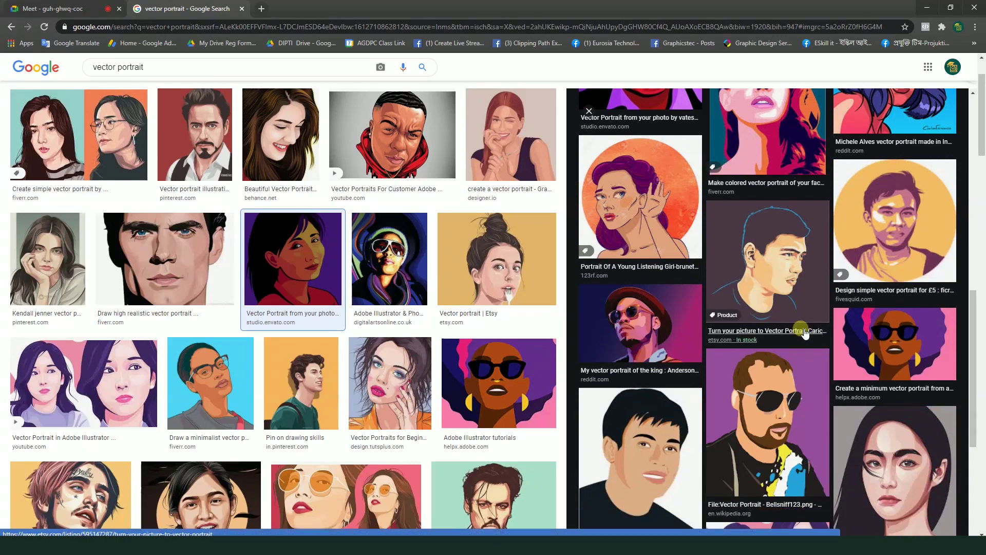
scroll(802, 331, "down", 3)
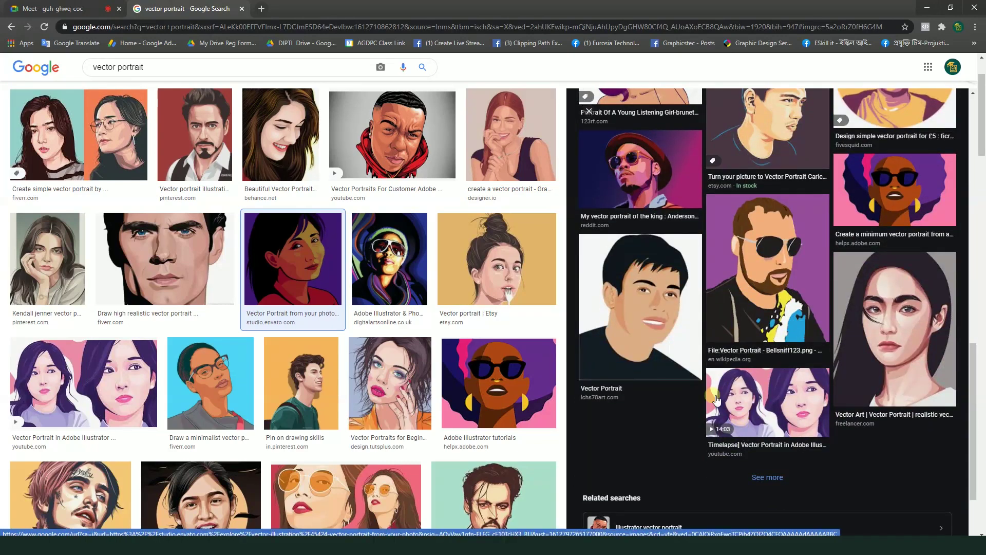
- Browse related previews with Back and Forward, ending on Adobe's 'Create a minimum vector portrait from a photo' tutorial
left_click(698, 390)
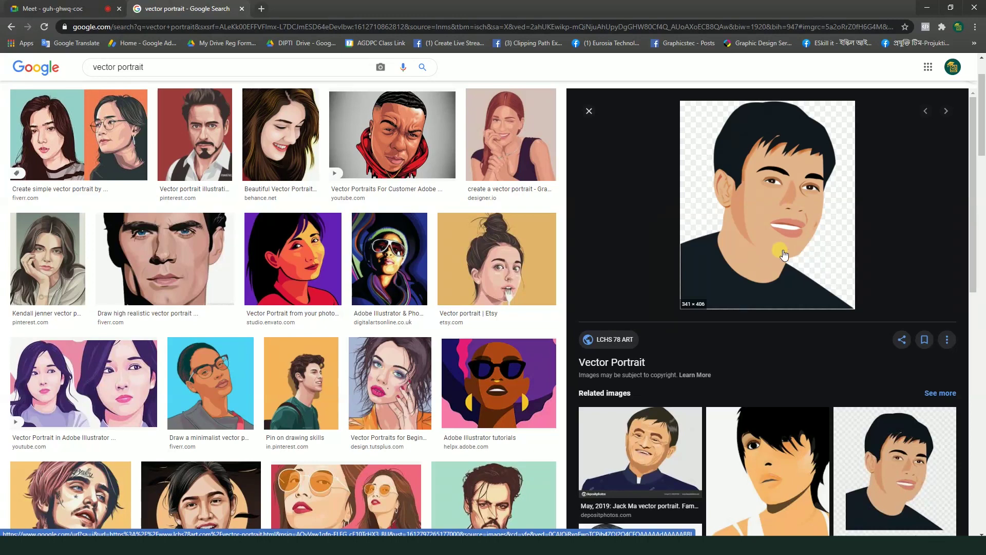
left_click(292, 259)
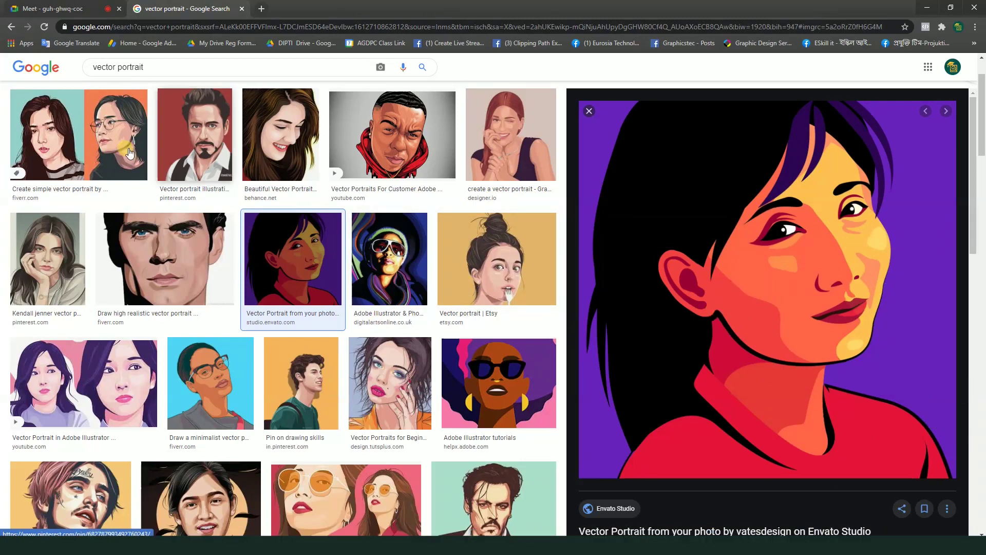
left_click(10, 28)
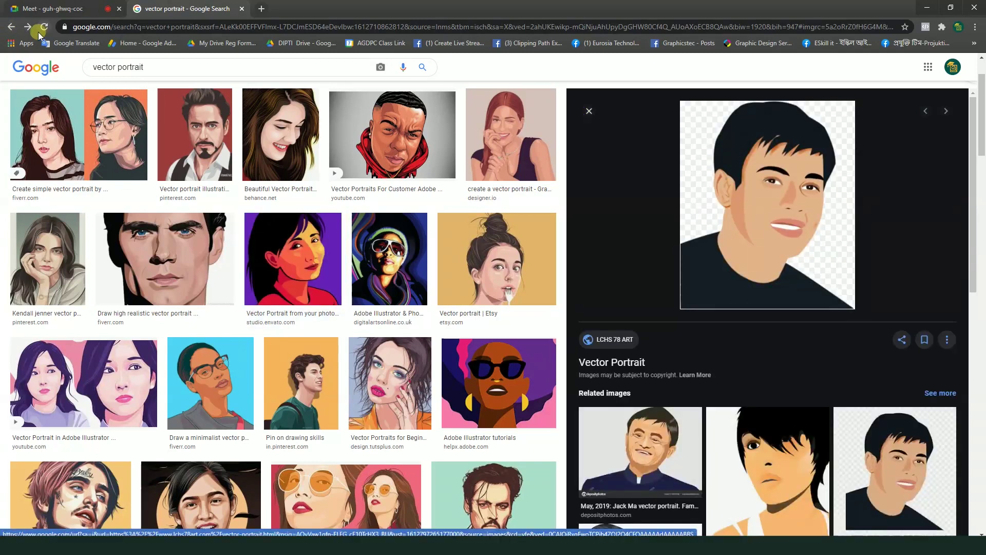
left_click(32, 29)
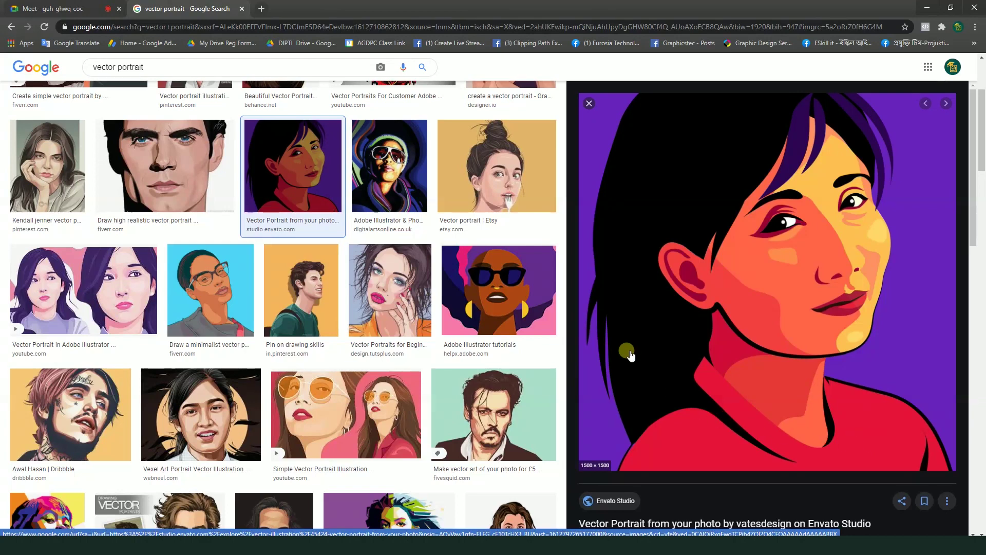
left_click(498, 293)
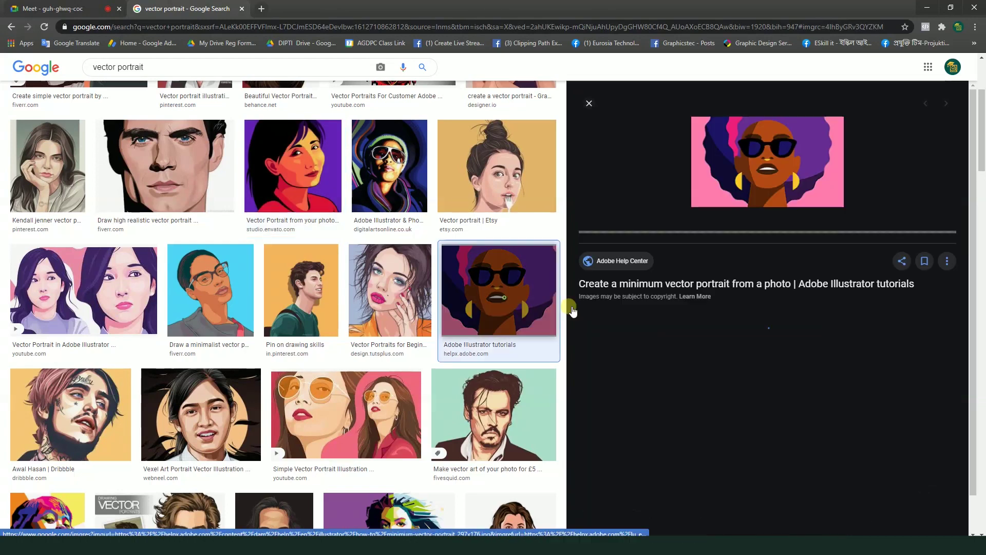
- Preview the yellow minimal portrait and a blue-toned minimal vector portrait
scroll(817, 470, "down", 2)
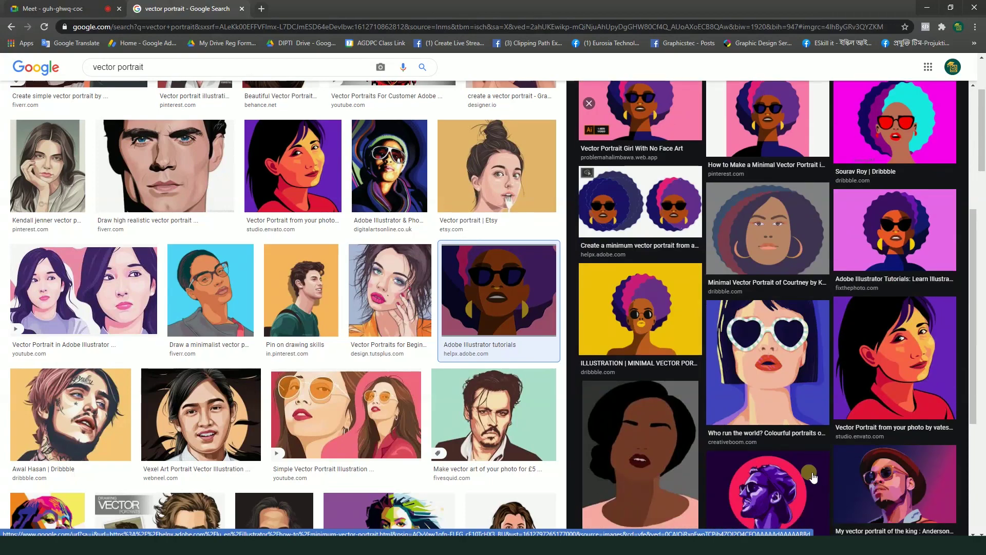
left_click(678, 321)
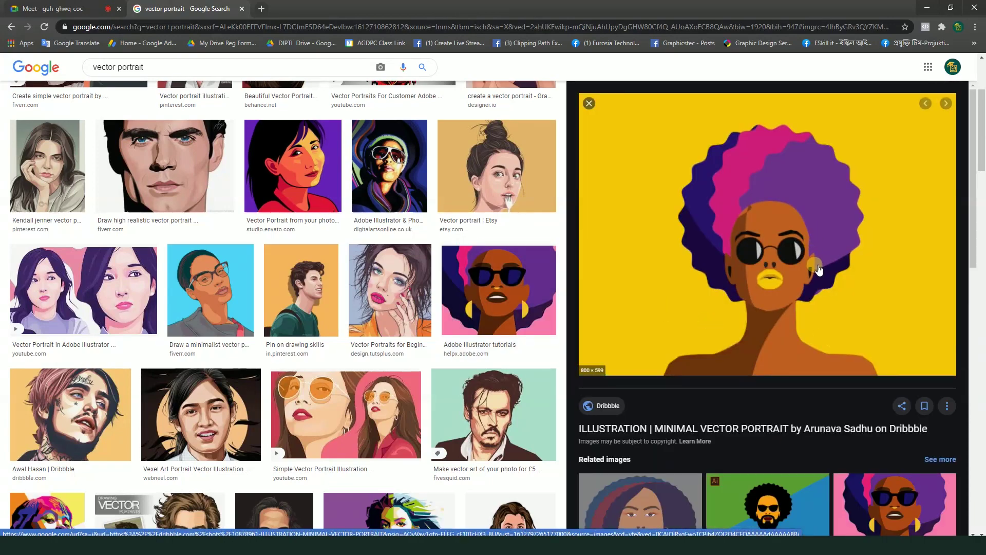
scroll(818, 270, "down", 1)
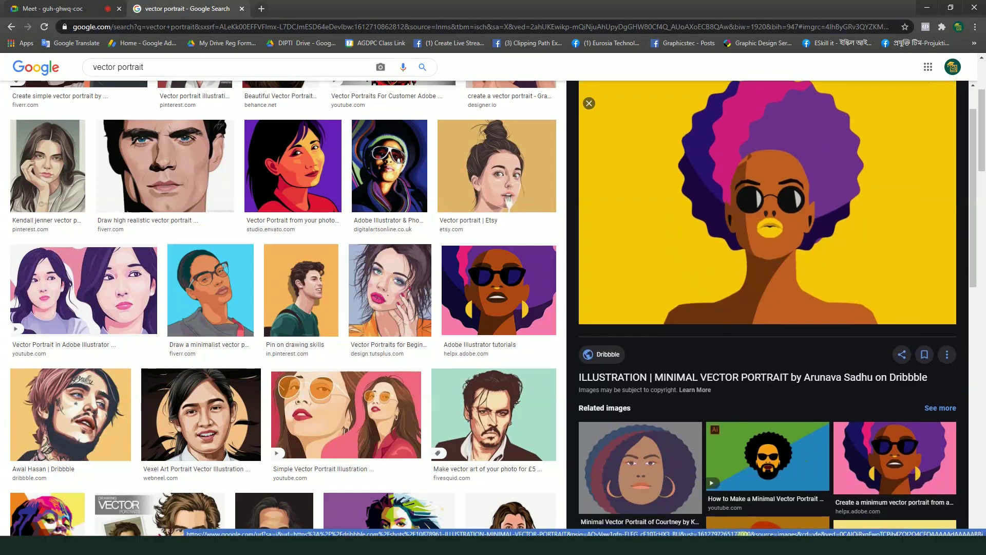
scroll(747, 530, "down", 4)
scroll(747, 530, "down", 4)
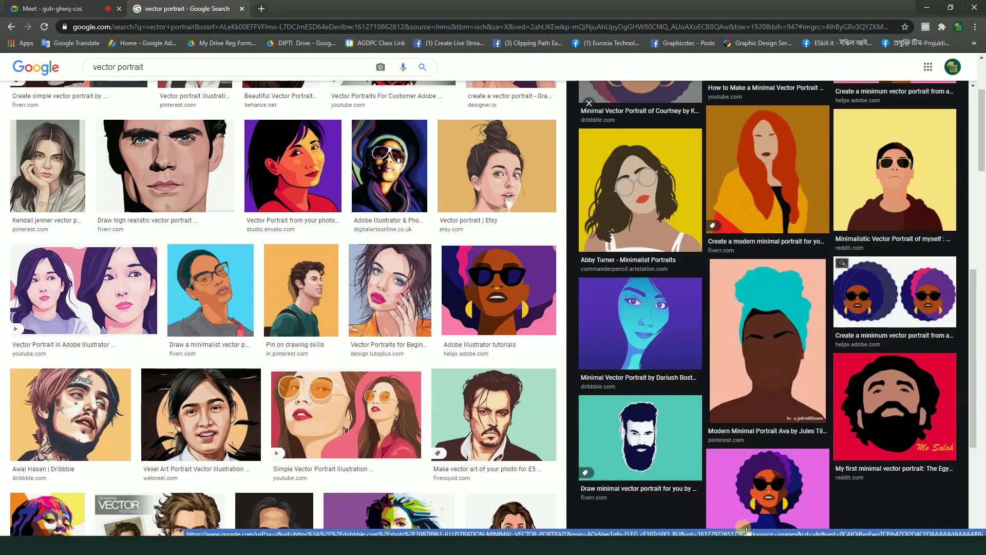
left_click(688, 335)
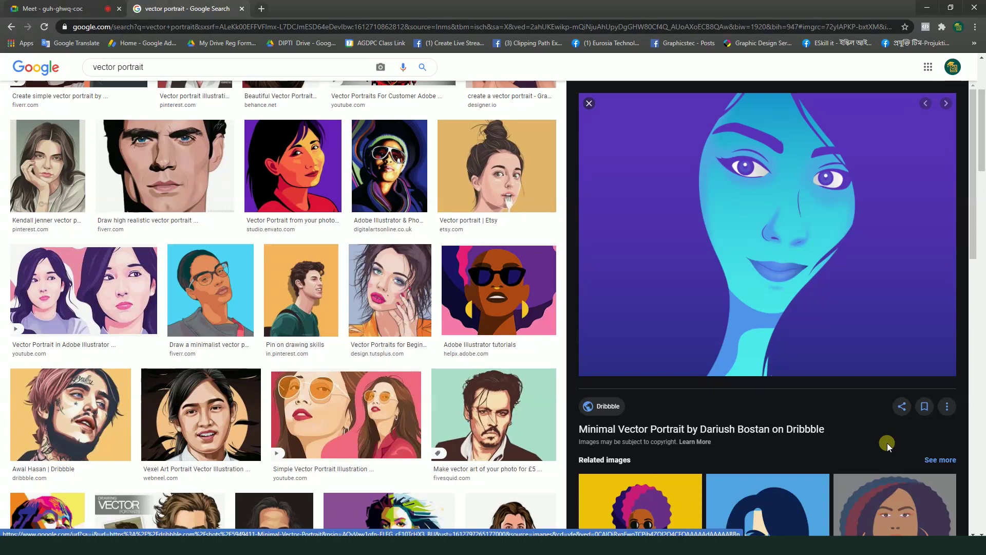
mouse_move(770, 231)
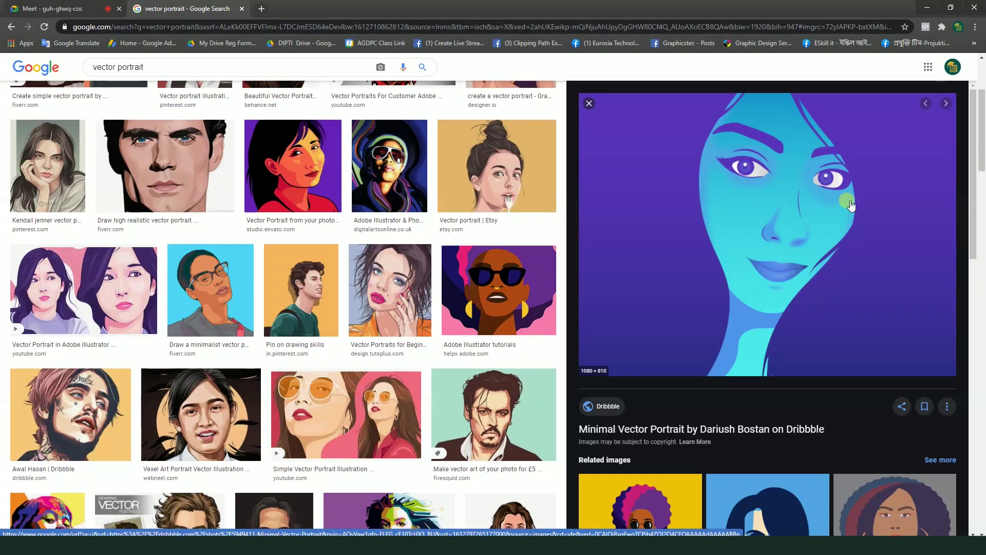
- Open the navy-and-blue Pinterest minimal portrait large and scroll through it
scroll(760, 436, "down", 4)
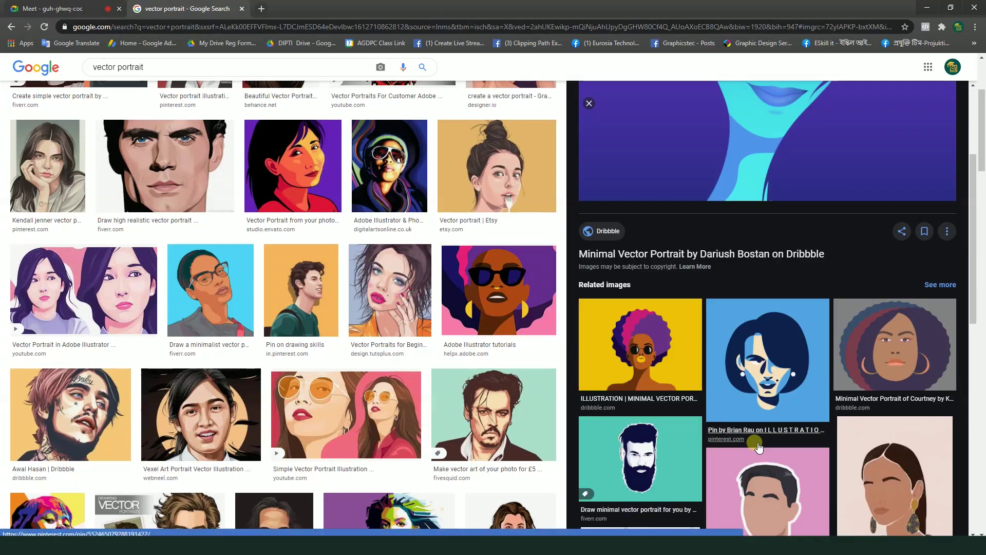
scroll(756, 446, "down", 4)
left_click(768, 133)
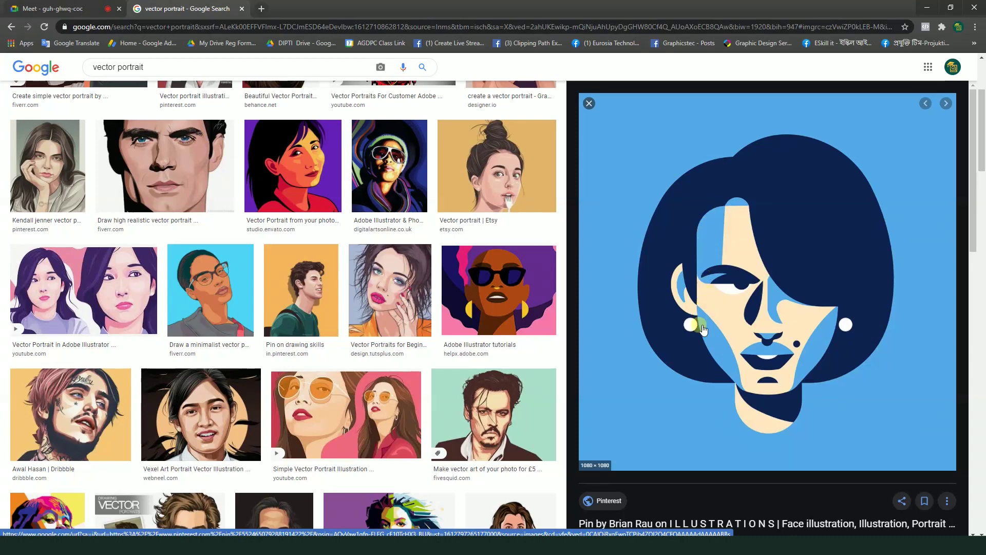
scroll(707, 327, "down", 3)
scroll(728, 344, "down", 3)
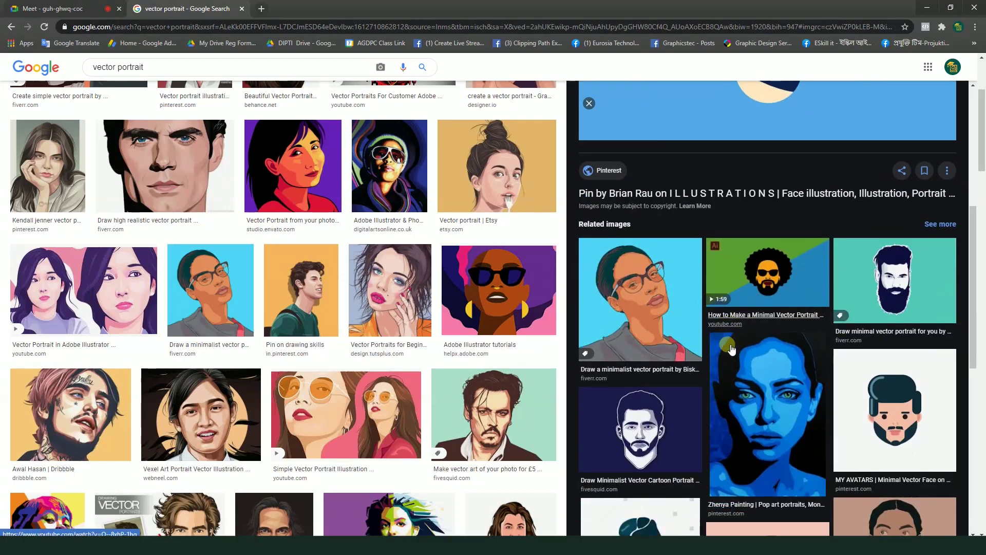
scroll(731, 349, "down", 3)
scroll(732, 350, "down", 3)
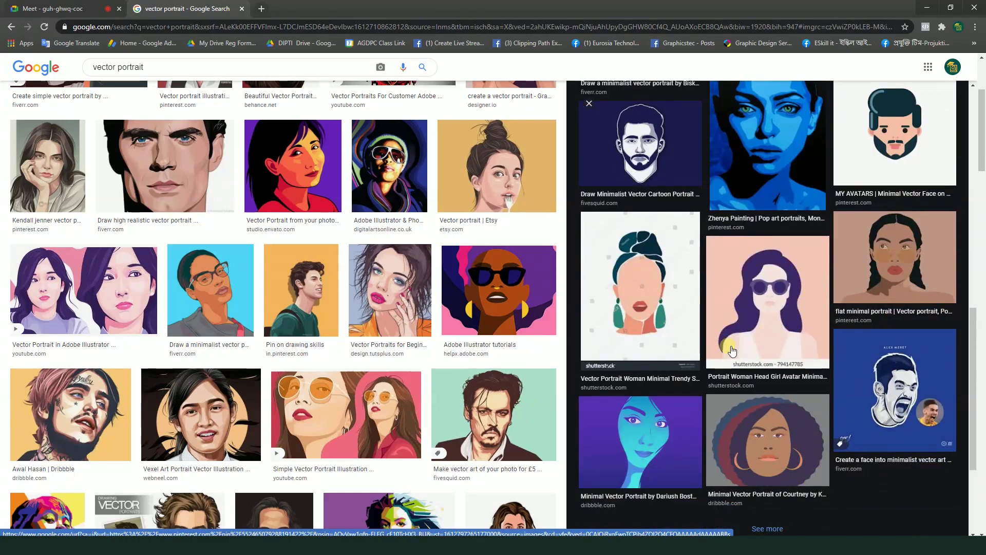
scroll(732, 350, "up", 1)
scroll(365, 241, "up", 3)
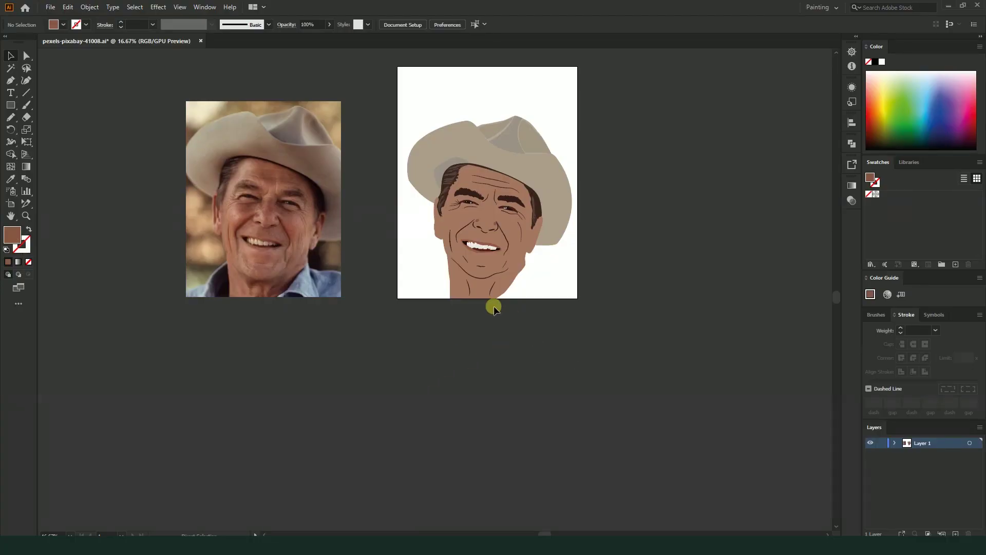
- Select the vector face and change its fill to the lighter pinkish skin tone C49786
left_click(398, 270)
scroll(457, 297, "up", 1)
scroll(503, 400, "down", 2)
scroll(414, 359, "right", 3)
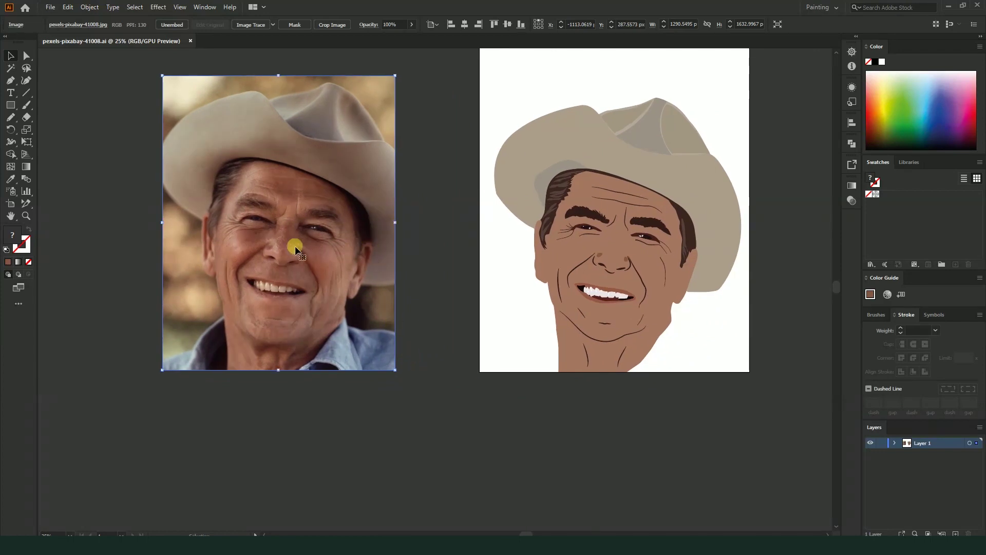
left_click(660, 331)
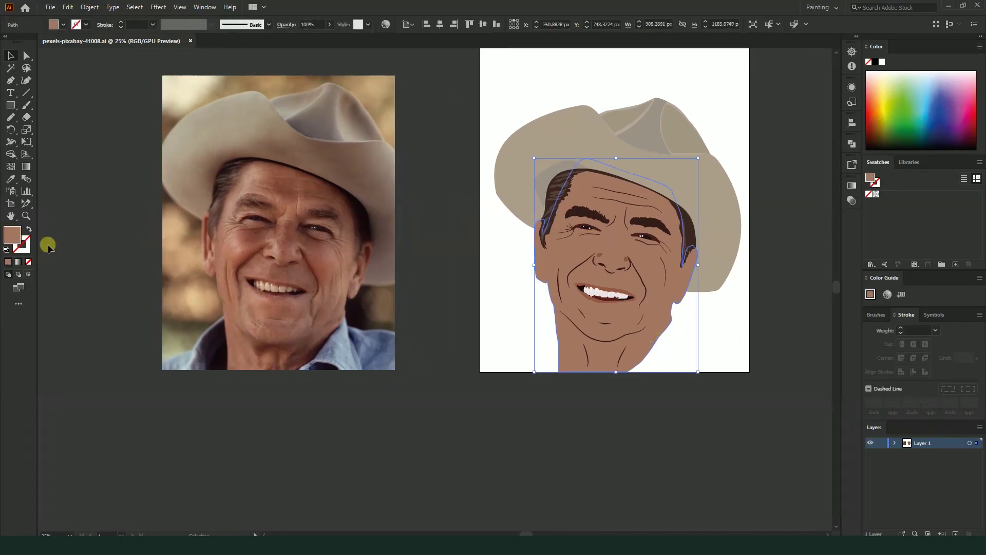
left_click(30, 231)
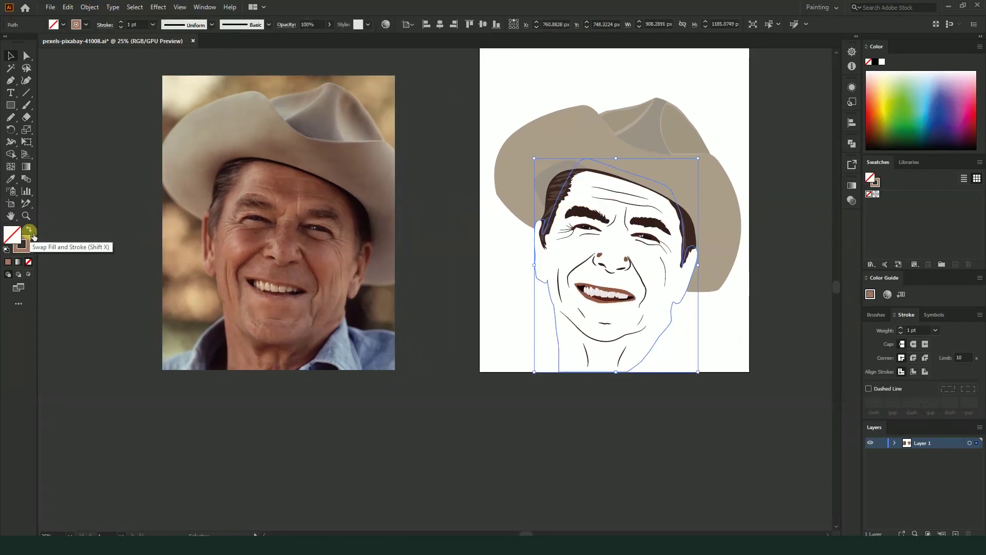
left_click(32, 233)
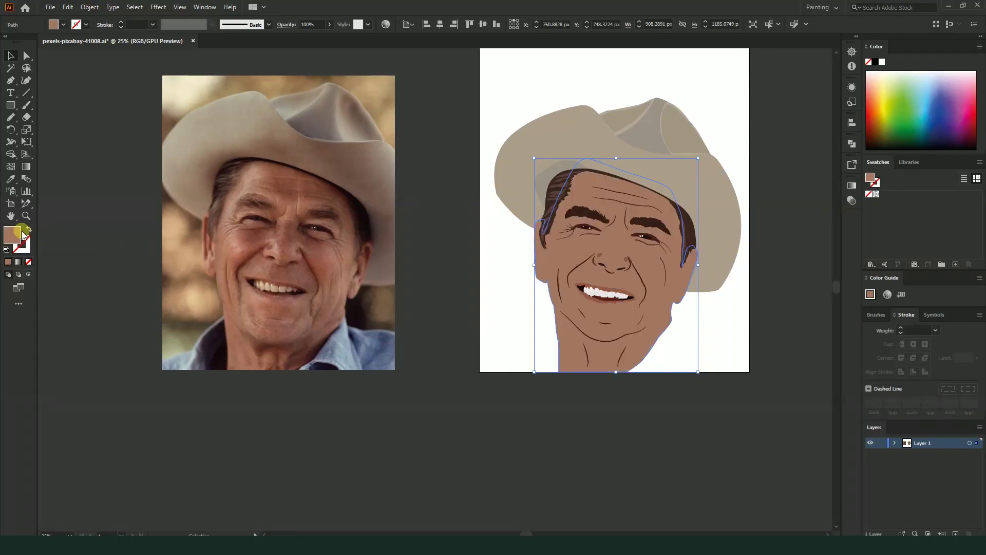
double_click(20, 239)
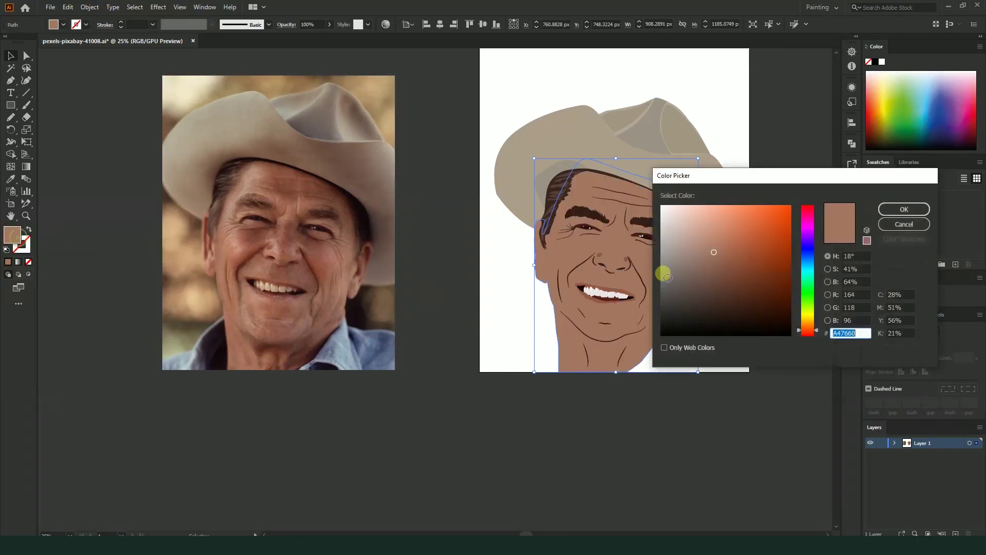
left_click(701, 234)
left_click(896, 210)
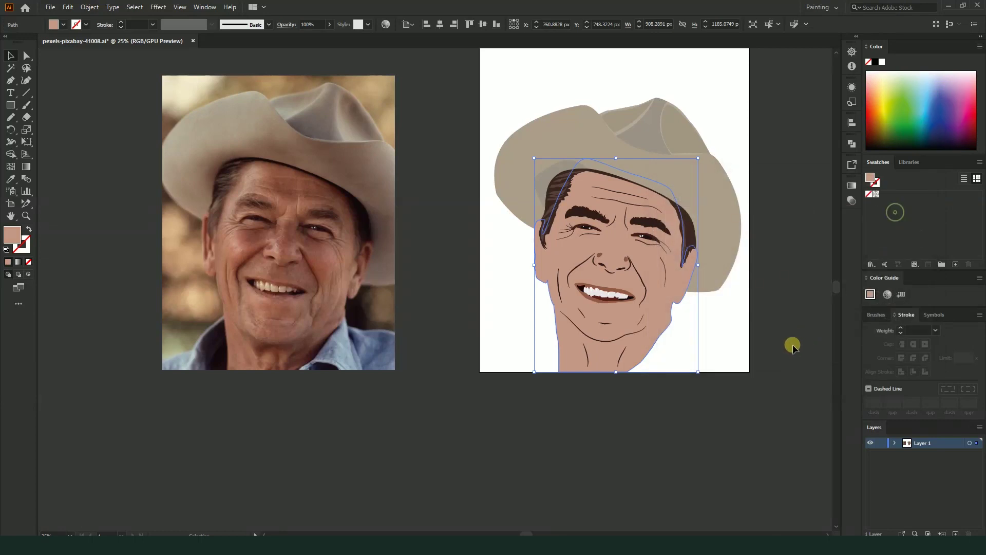
left_click(716, 388)
scroll(587, 398, "up", 1)
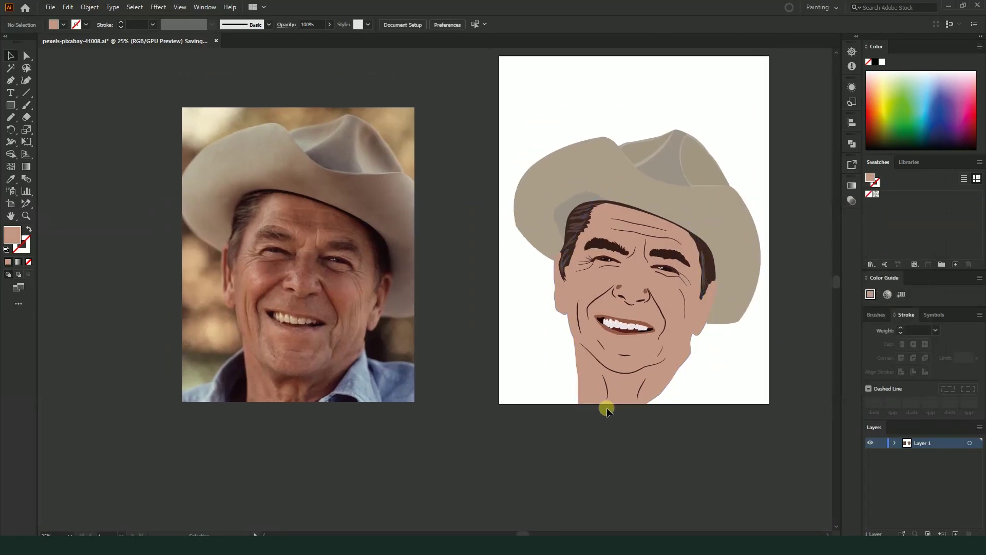
- Pan the canvas over to the duplicate cowboy photos beside the vector portrait
mouse_move(418, 282)
left_mouse_down()
mouse_move(588, 267)
mouse_move(273, 267)
left_mouse_up()
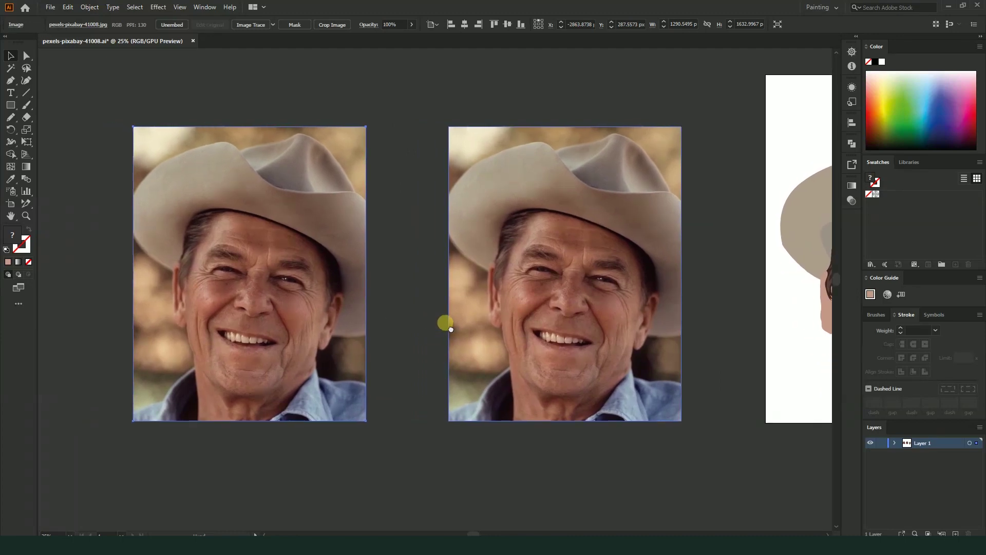
left_click_drag(422, 326, 244, 284)
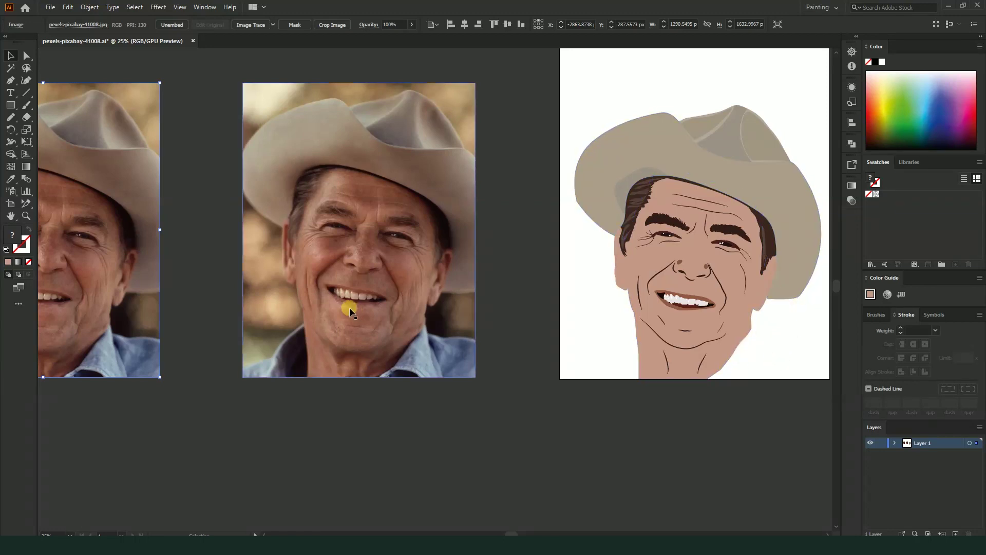
left_click_drag(272, 295, 635, 342)
scroll(385, 206, "up", 1)
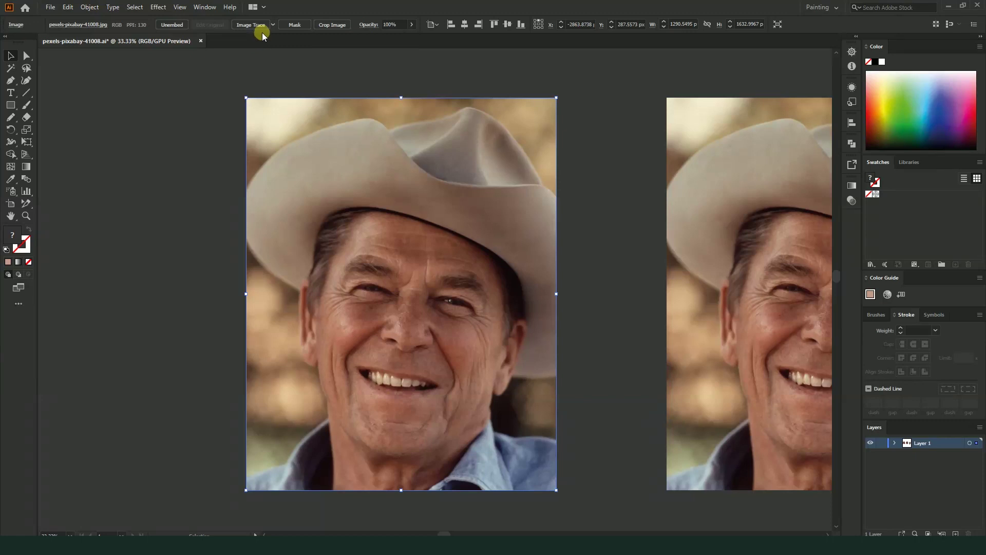
- Try an Image Trace of the duplicate photo with the 6 Colors preset, then undo it
left_click(273, 26)
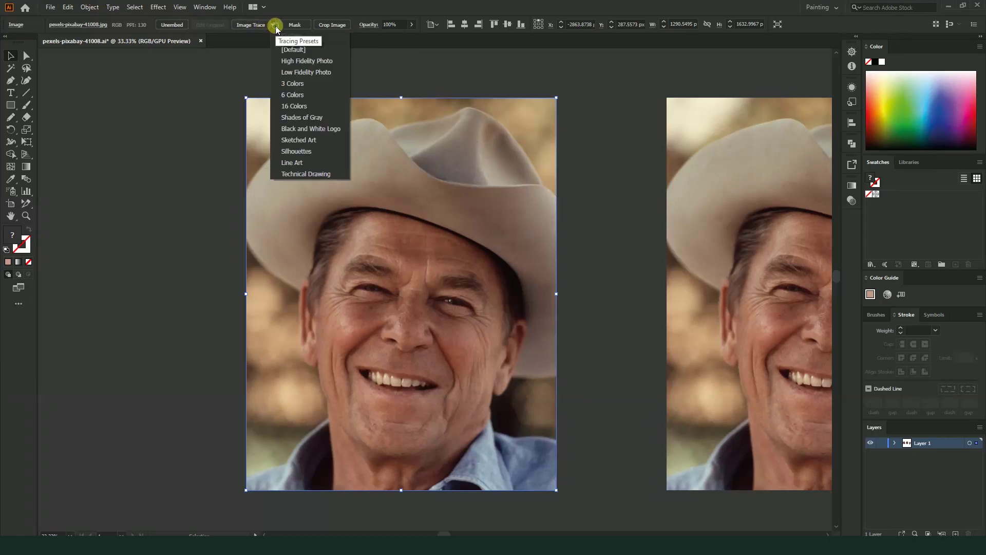
left_click(304, 95)
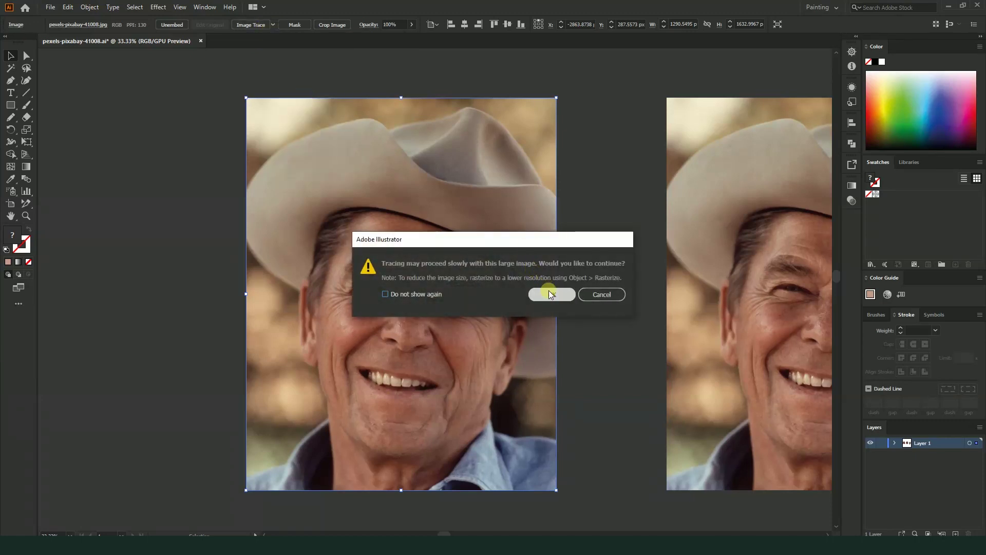
left_click(548, 290)
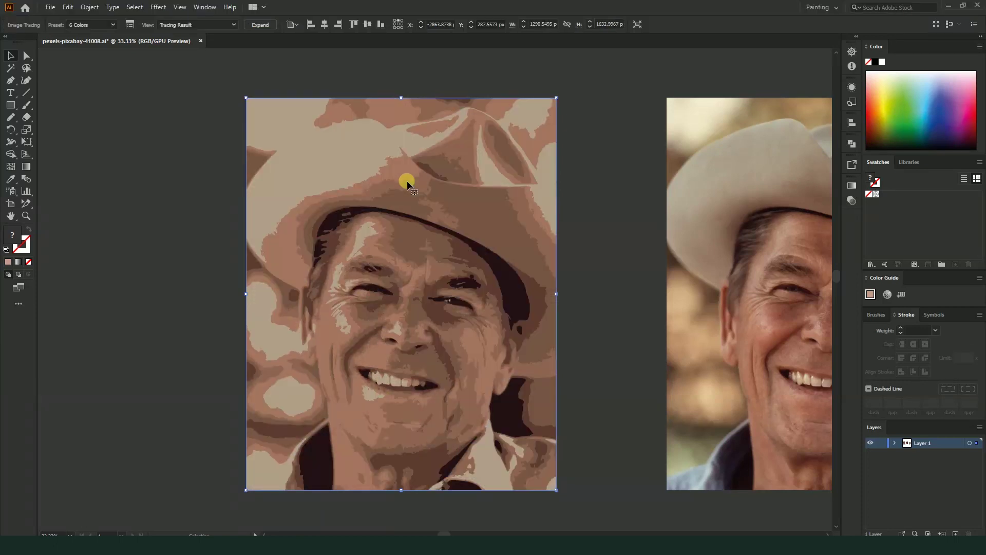
scroll(443, 318, "down", 1)
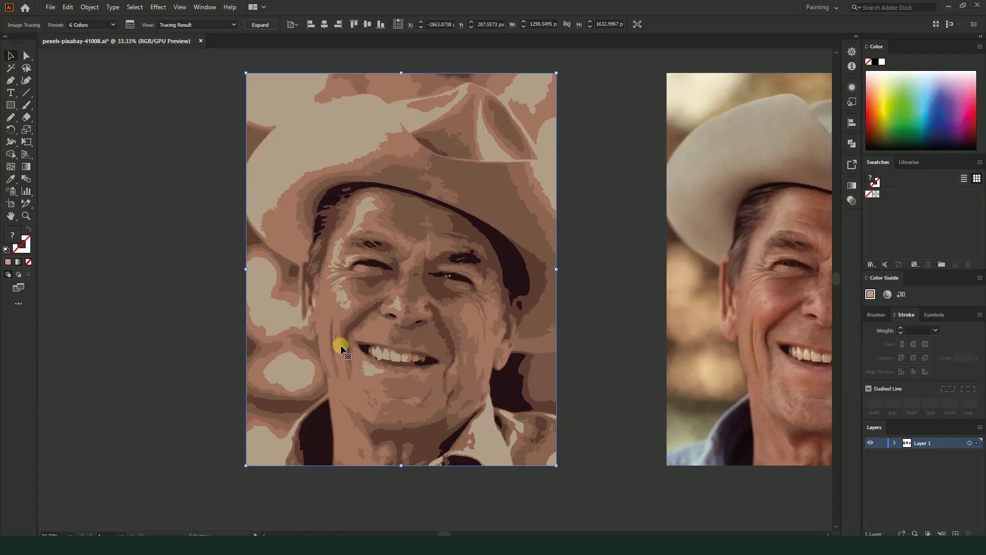
scroll(352, 330, "down", 1)
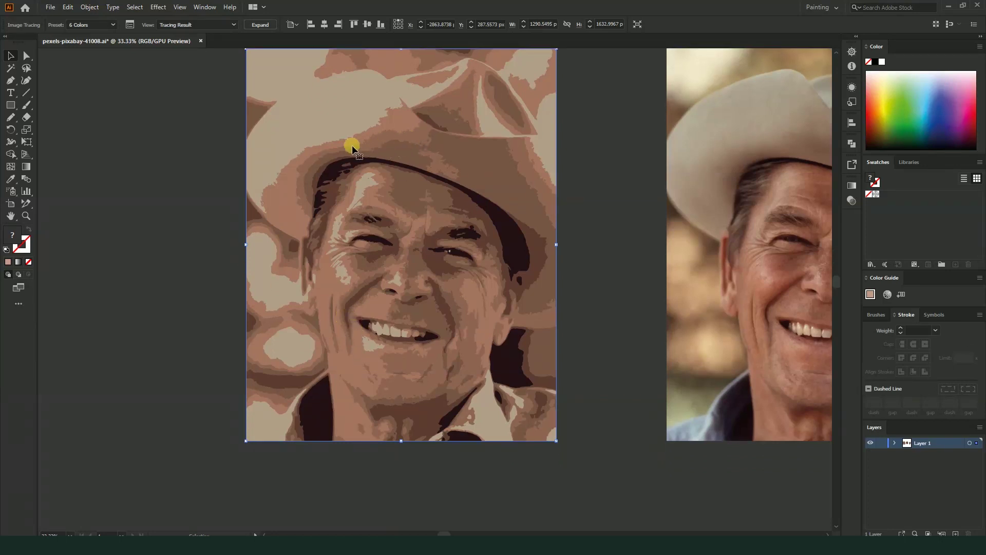
scroll(426, 152, "up", 5)
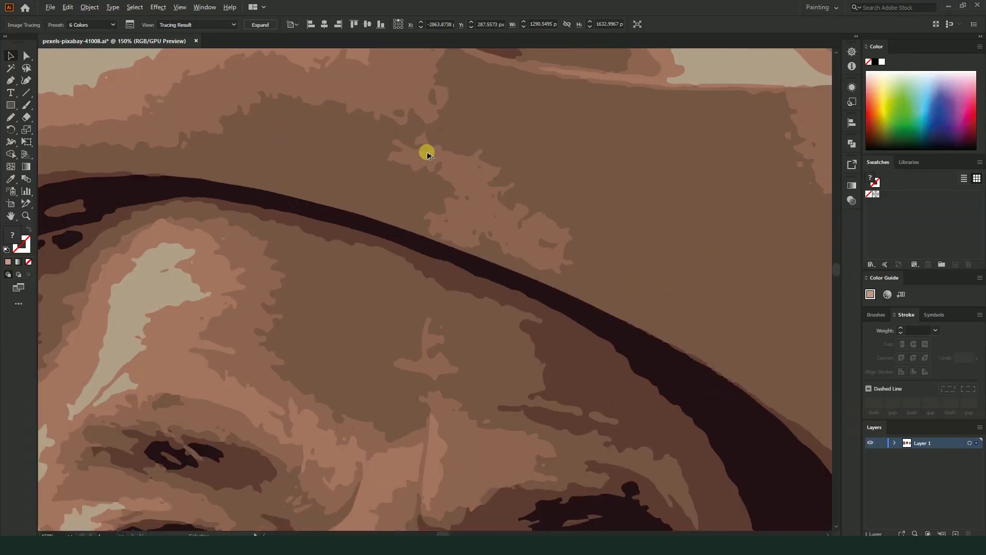
scroll(425, 152, "down", 5)
key("ctrl+z")
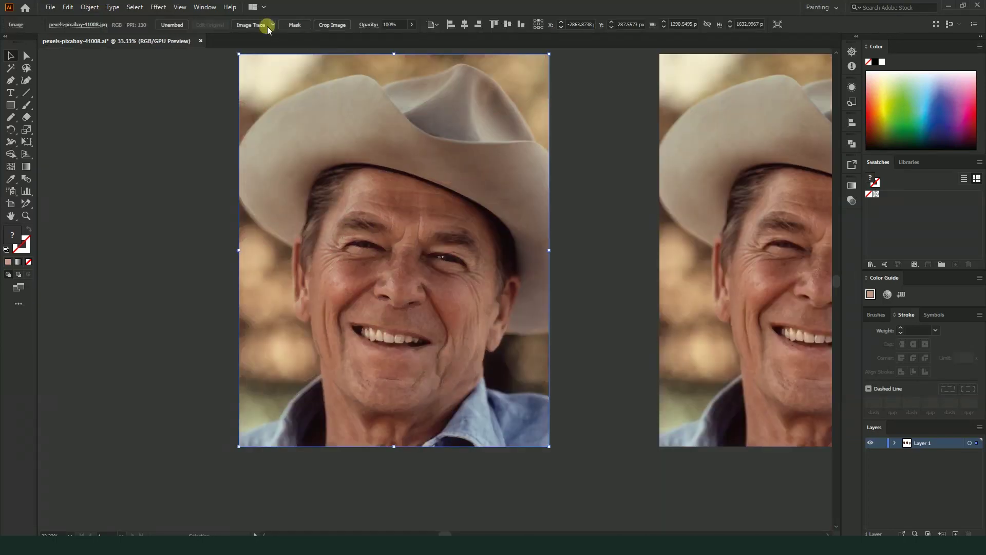
- Try the 3 Colors preset, undo, then trace the photo with the 16 Colors preset
left_click(273, 25)
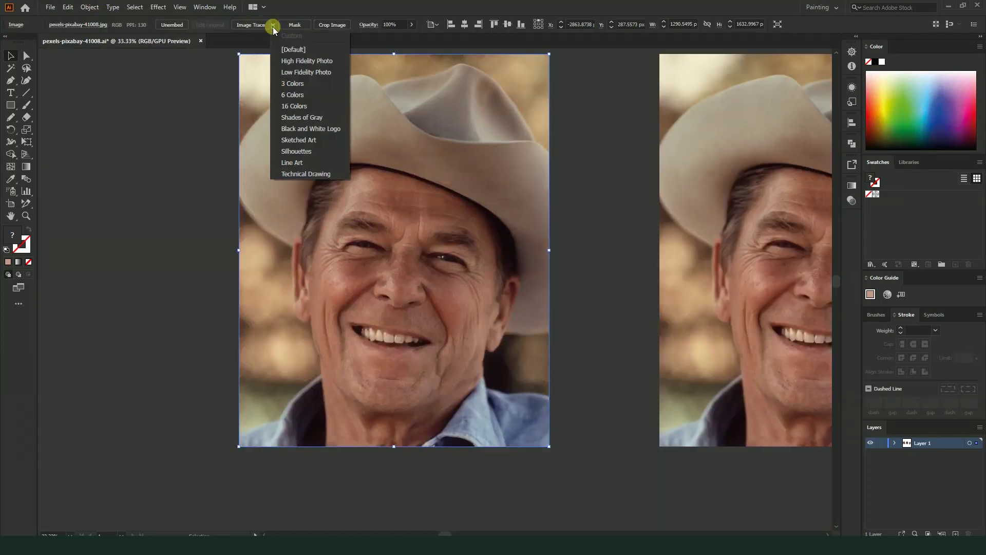
left_click(291, 84)
left_click(554, 295)
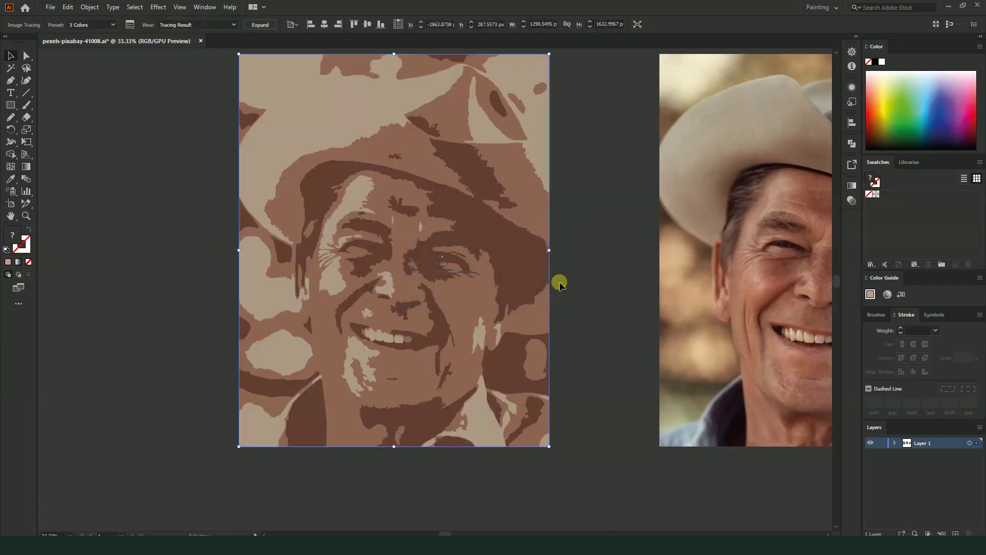
scroll(436, 309, "up", 2)
scroll(436, 309, "down", 2)
key("ctrl+z")
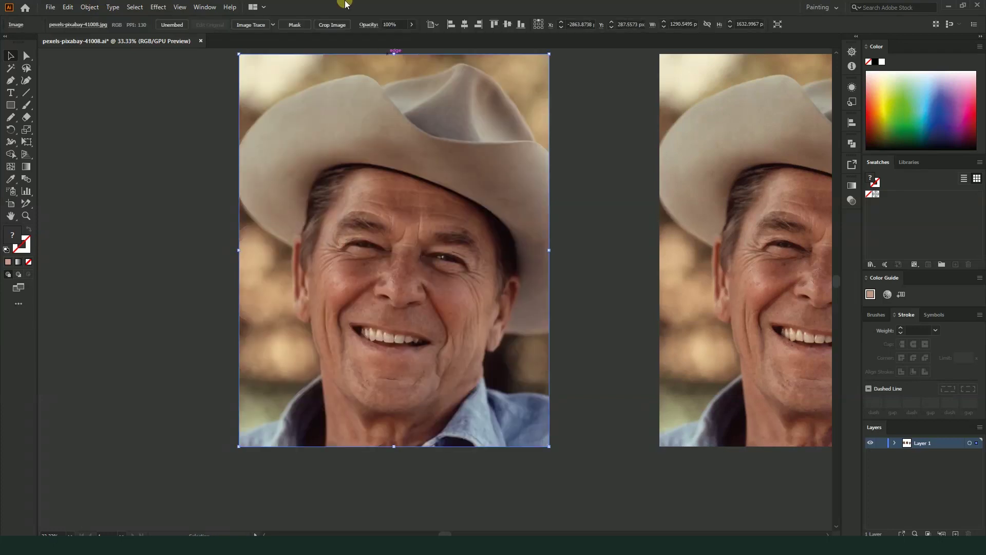
left_click(273, 25)
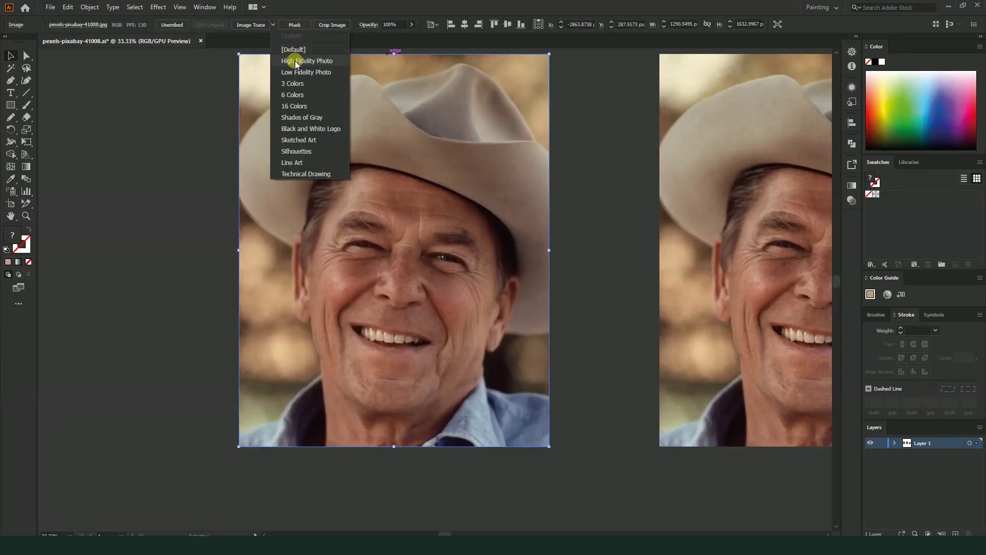
left_click(302, 107)
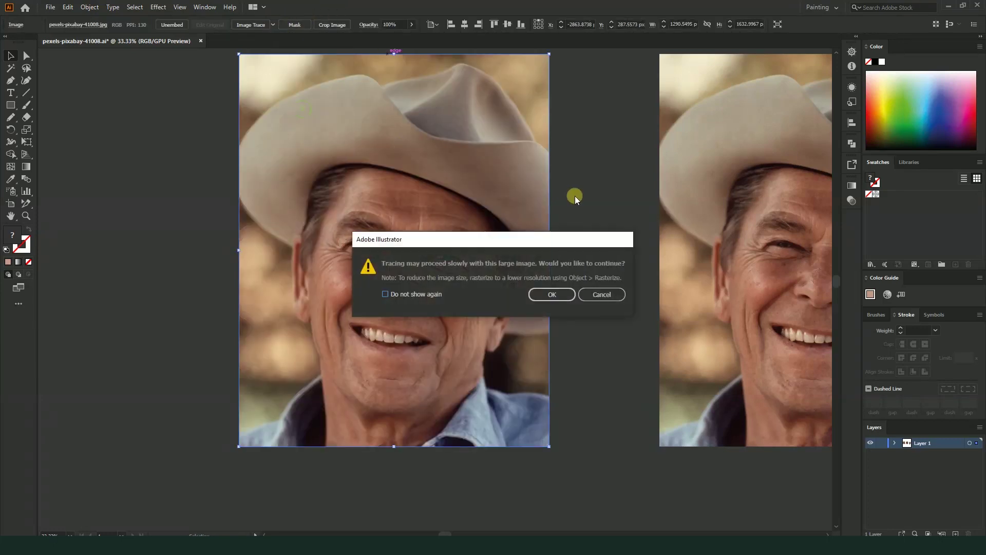
left_click(552, 297)
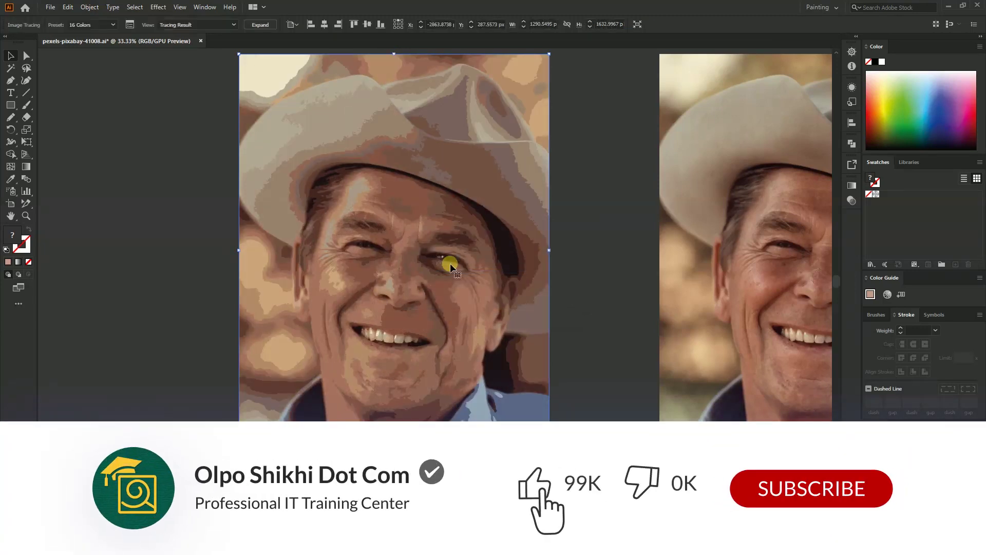
- Draw a small square on the empty canvas left of the traced portrait
left_click_drag(286, 313, 379, 302)
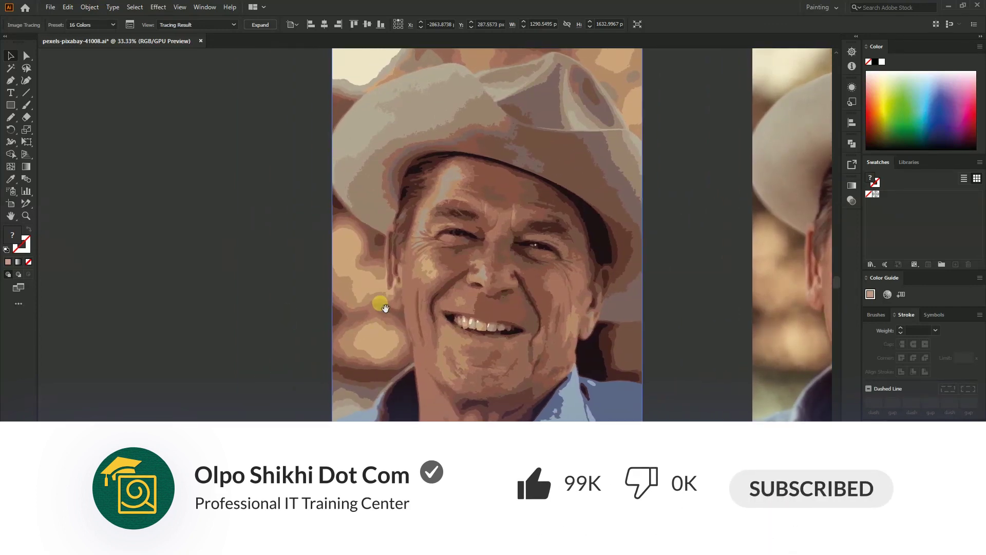
left_click(10, 105)
mouse_move(218, 152)
left_mouse_down()
mouse_move(235, 163)
mouse_move(227, 179)
left_mouse_up()
- Repeat the square duplicate with Ctrl+D to complete a column of nine squares
key("v")
key("ctrl+d")
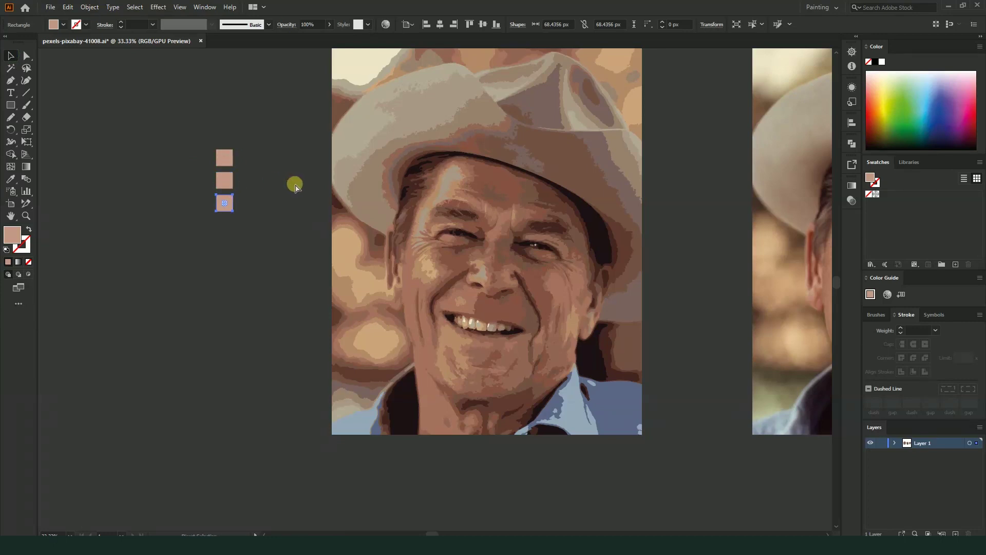
key("ctrl+d")
key("ctrl+d")
key("ctrl+d")
key("ctrl+d")
key("ctrl+d")
left_click(294, 234)
scroll(299, 332, "up", 2)
scroll(299, 332, "right", 1)
- Fill the eighth square with a sampled tan and the seventh with a dark face brown
left_click(205, 373)
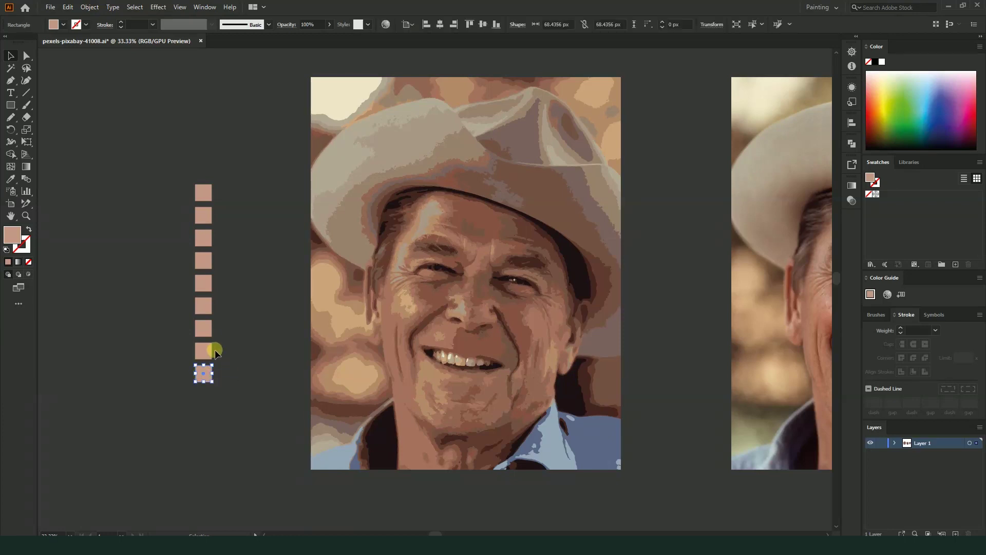
left_click(204, 350)
left_click(10, 178)
left_click(359, 371)
left_click(10, 55)
left_click(203, 327)
left_click(11, 179)
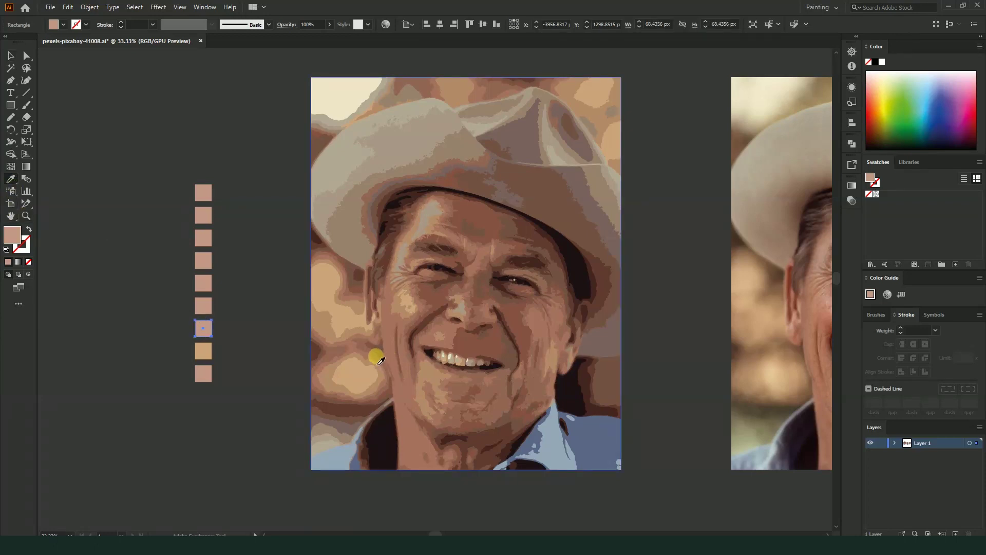
left_click(374, 361)
- Fill the sixth square with a tan skin tone and the fifth with a greyish-tan
left_click(10, 56)
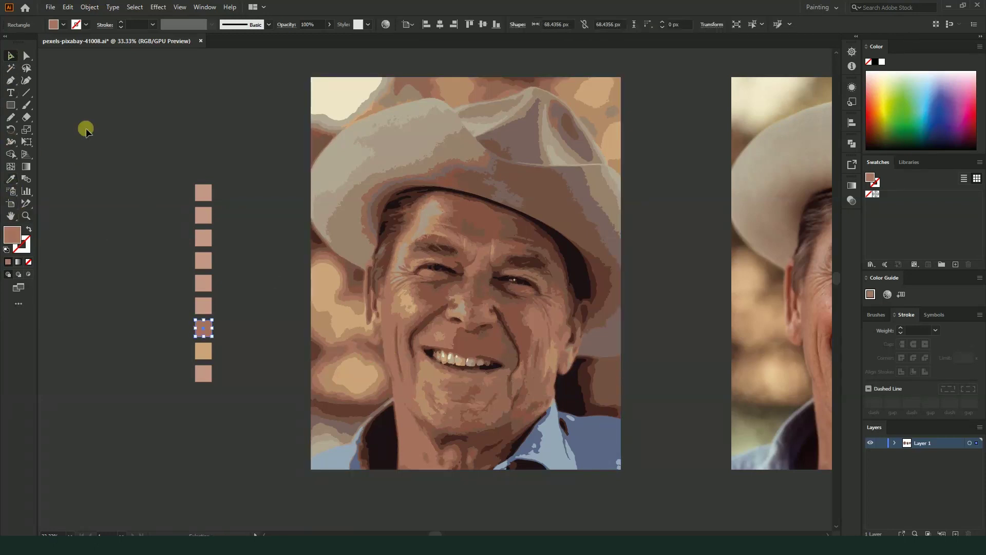
left_click(203, 306)
left_click(10, 178)
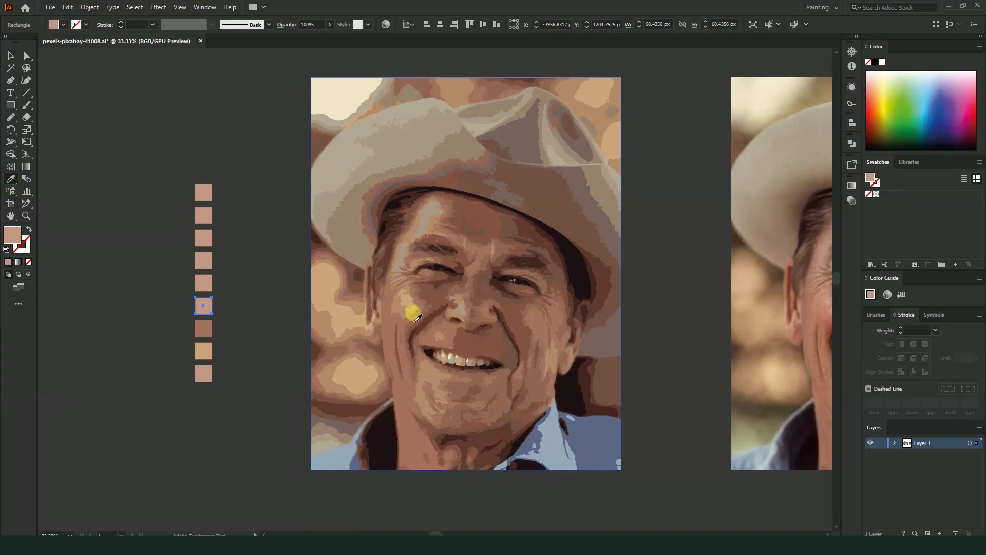
left_click(394, 315)
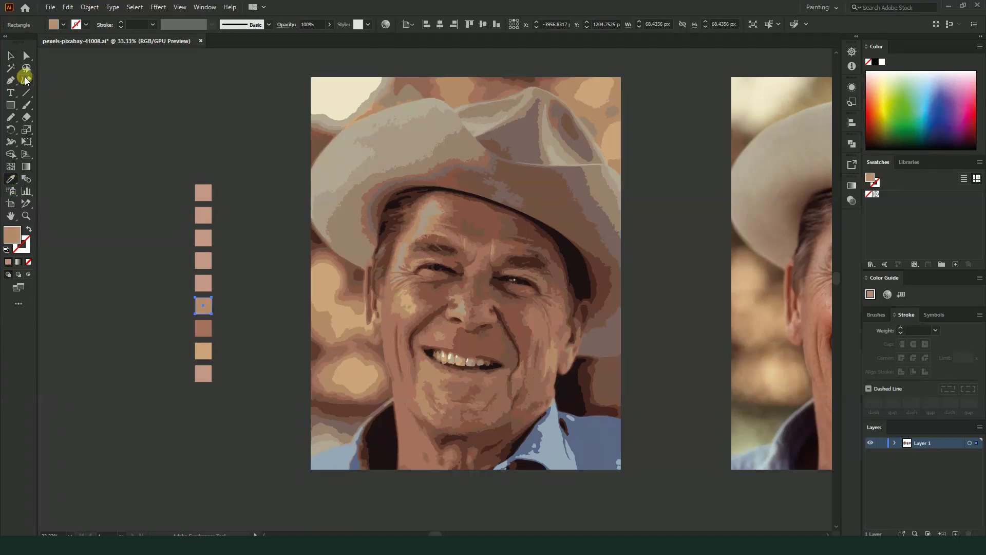
left_click(26, 56)
left_click(203, 283)
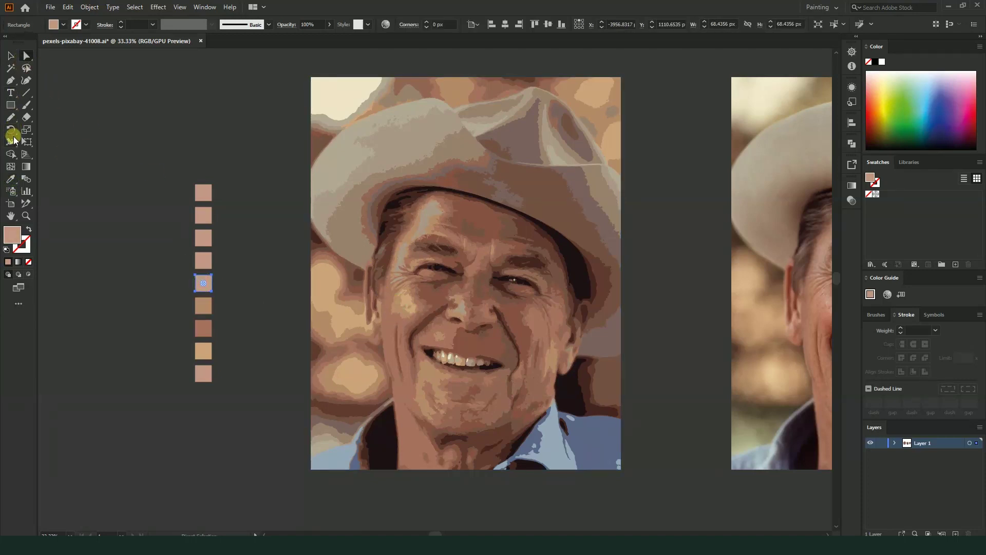
left_click(10, 178)
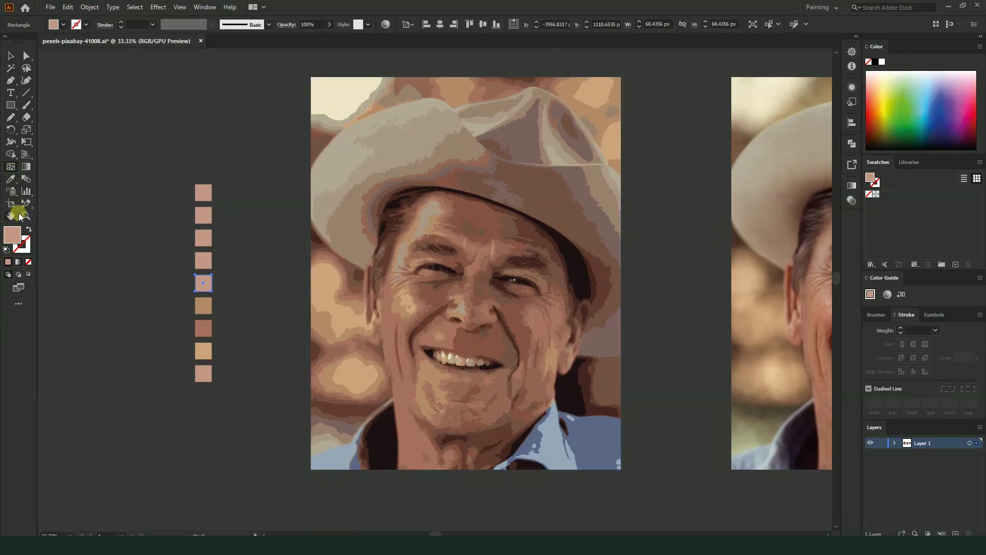
left_click(348, 228)
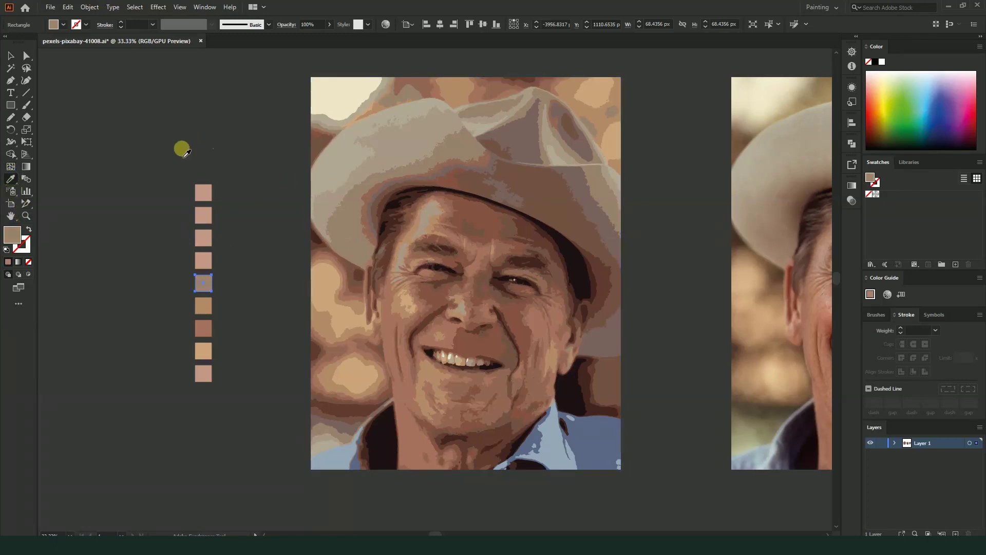
- Fill the fourth square with a lighter hat grey and the third with a greyish hat colour
left_click(27, 56)
left_click(203, 260)
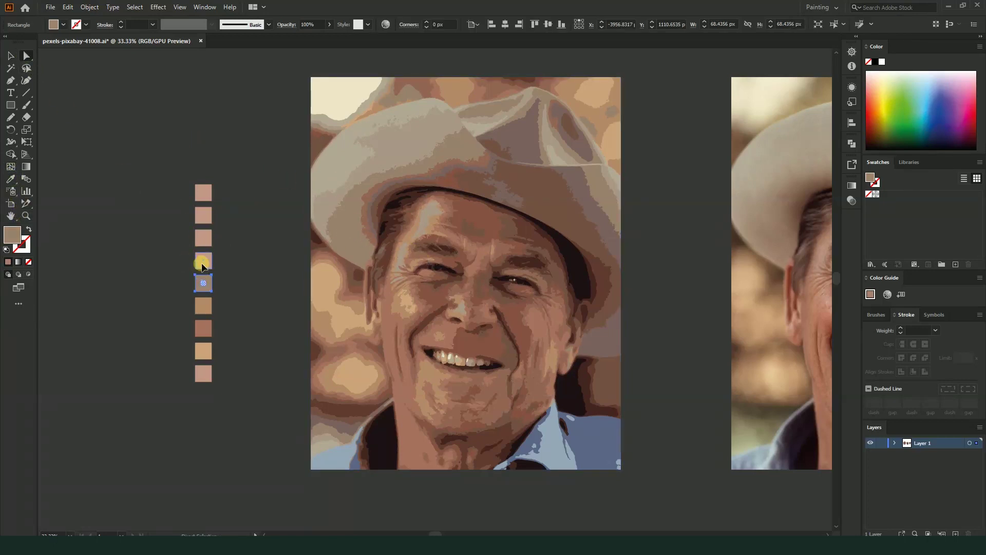
left_click(10, 179)
left_click(355, 206)
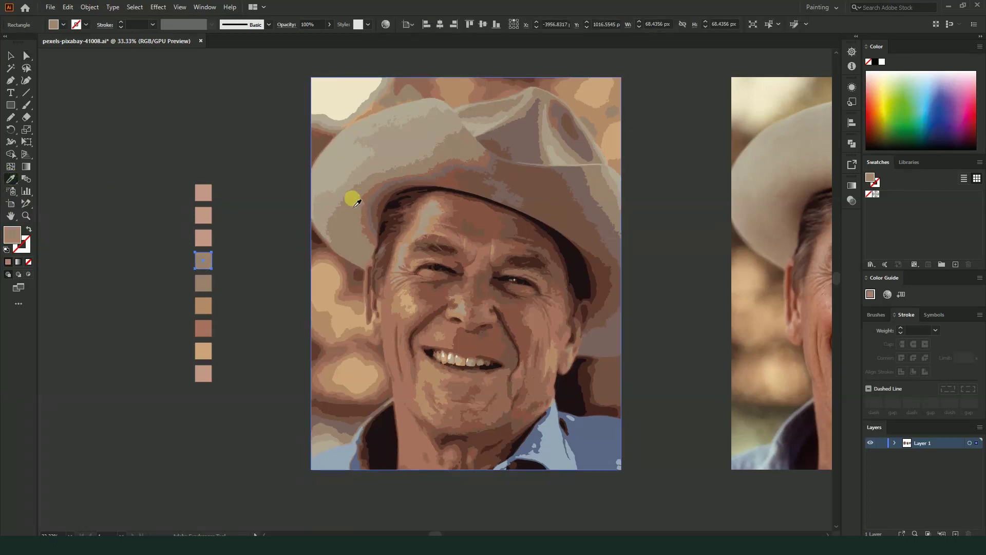
left_click(346, 202)
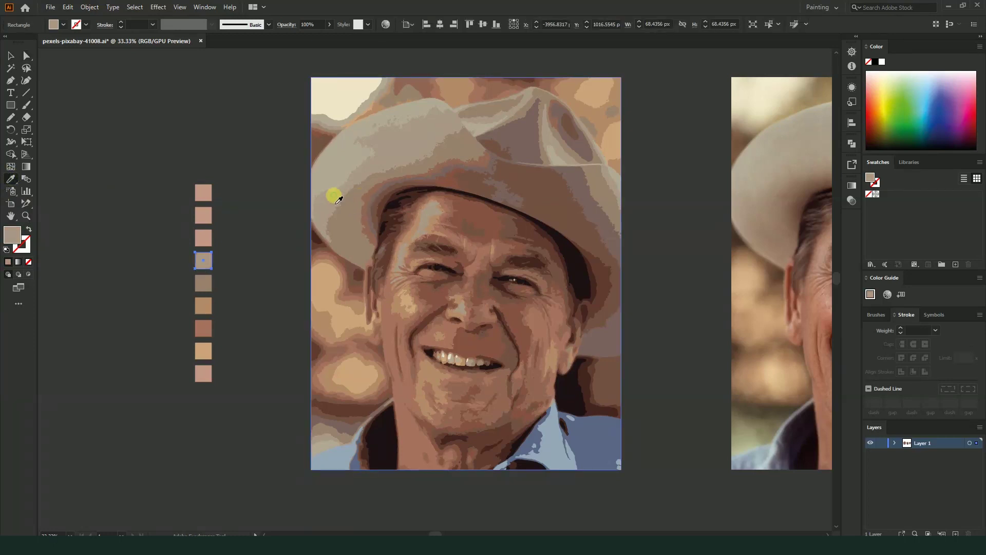
left_click(27, 56)
left_click(201, 240)
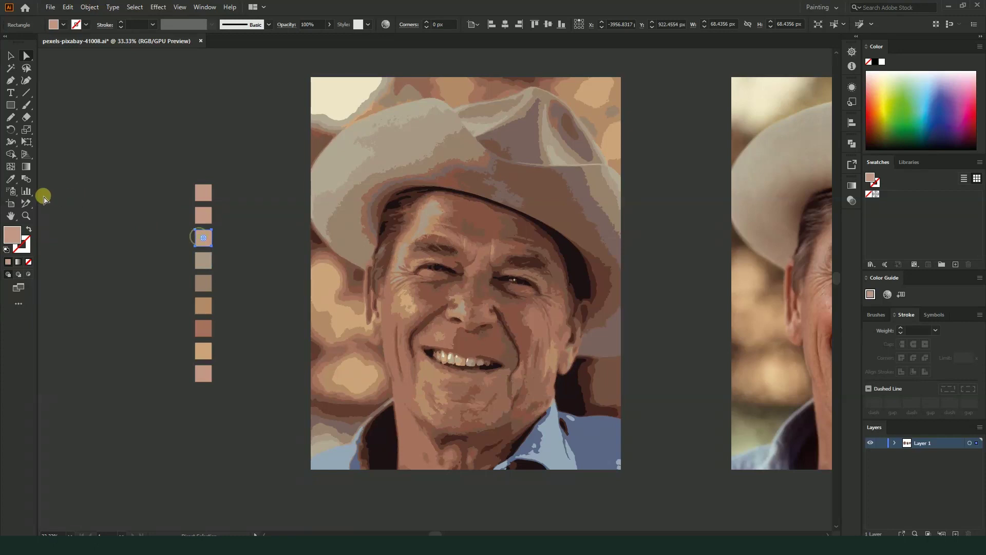
left_click(10, 179)
left_click(328, 177)
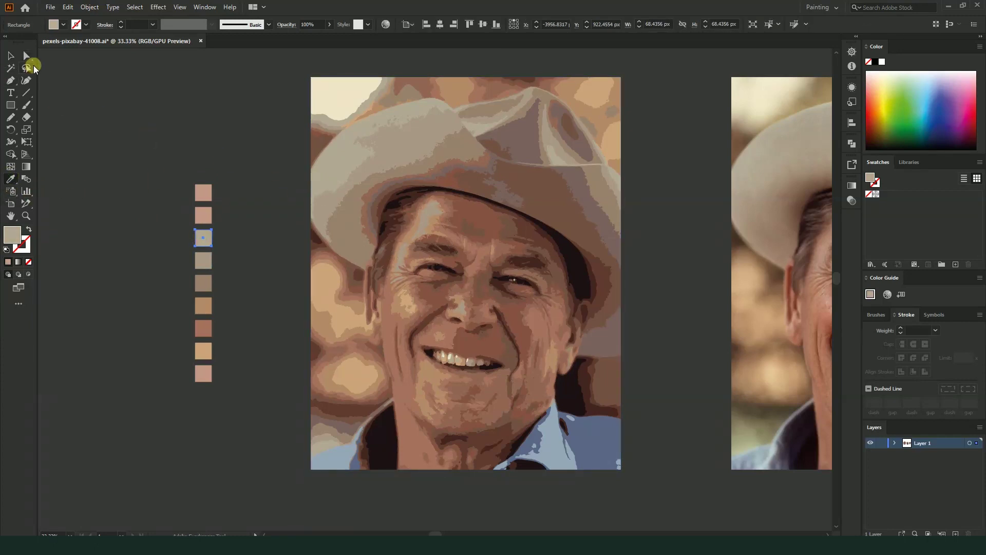
- Fill the second square with brim dark brown and the top square with hair mauve-grey
key("a")
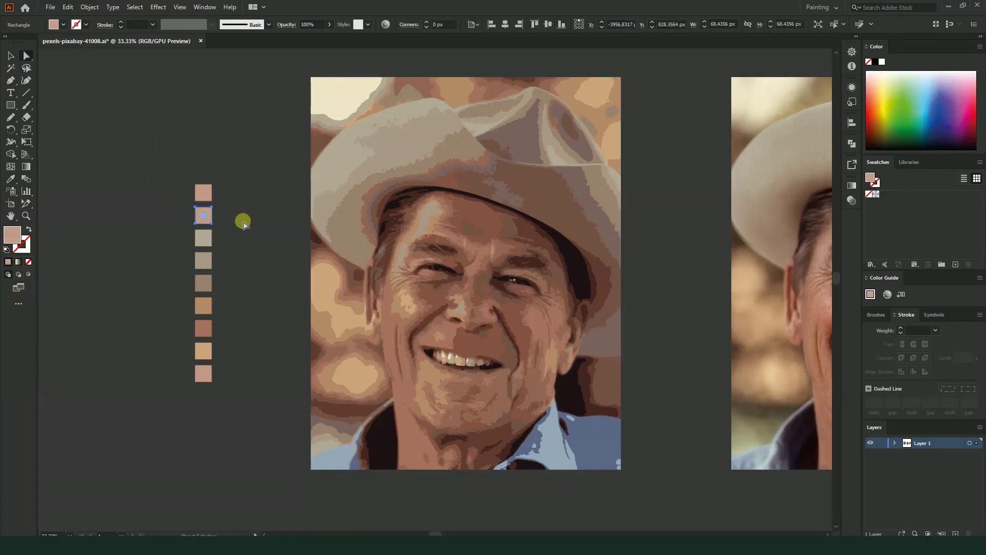
left_click(10, 179)
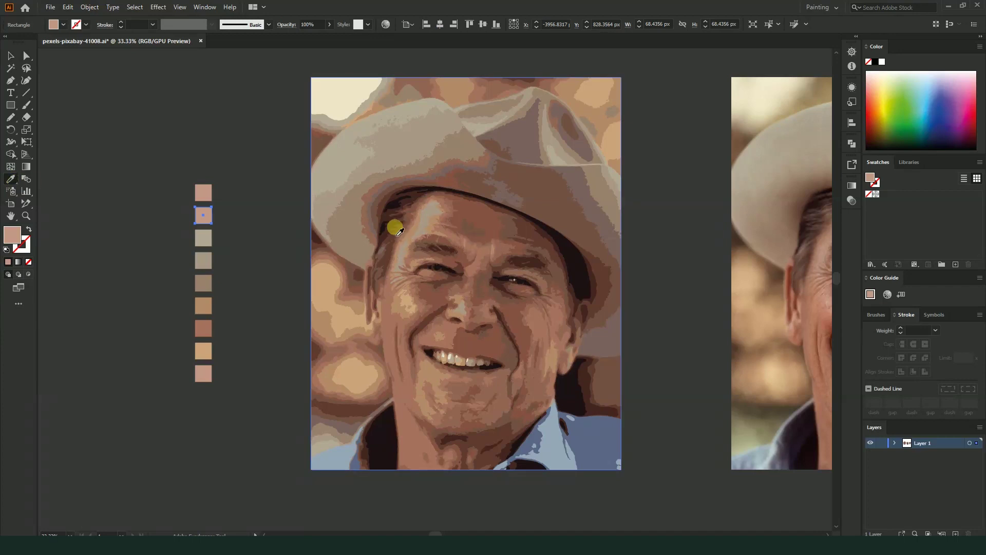
left_click(401, 235)
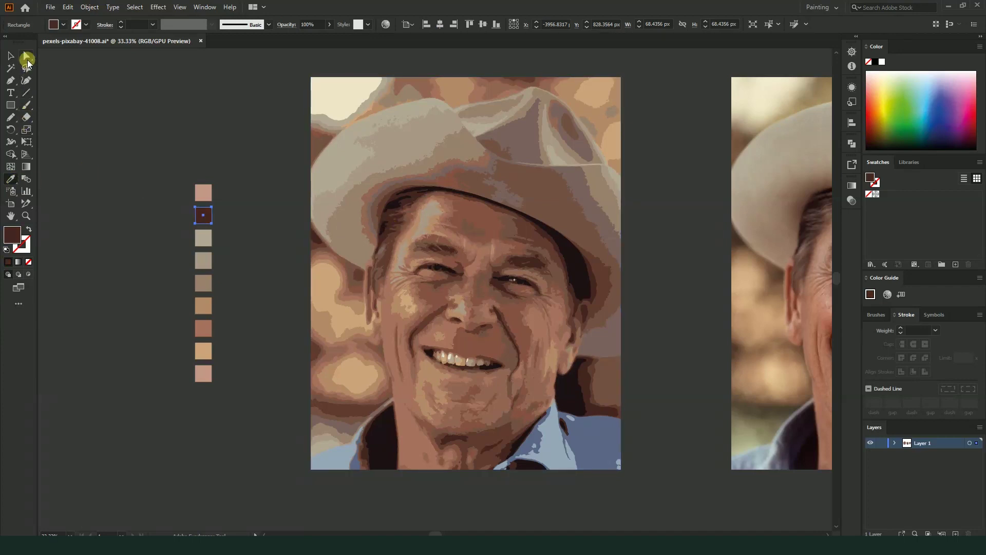
left_click(27, 61)
scroll(275, 233, "up", 3)
left_click(67, 110)
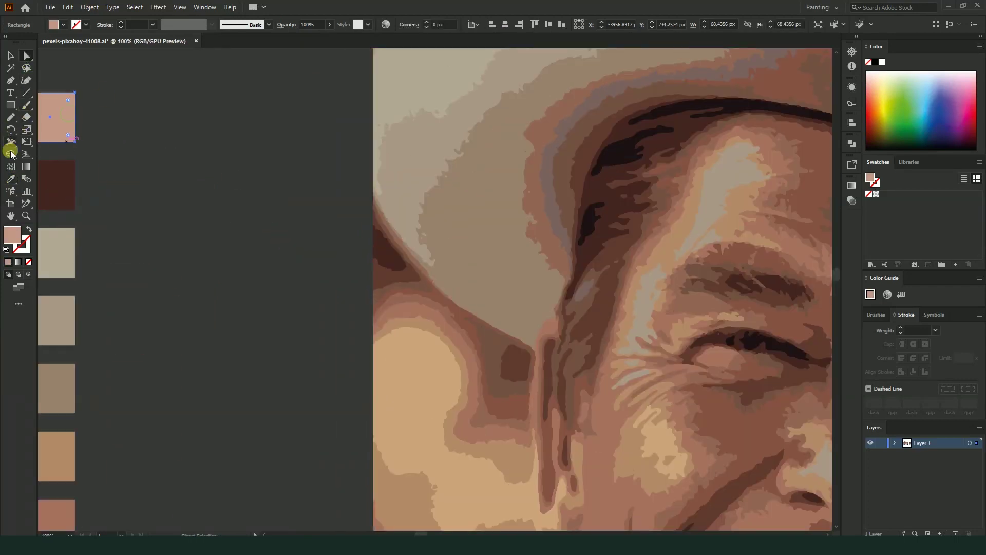
left_click(11, 179)
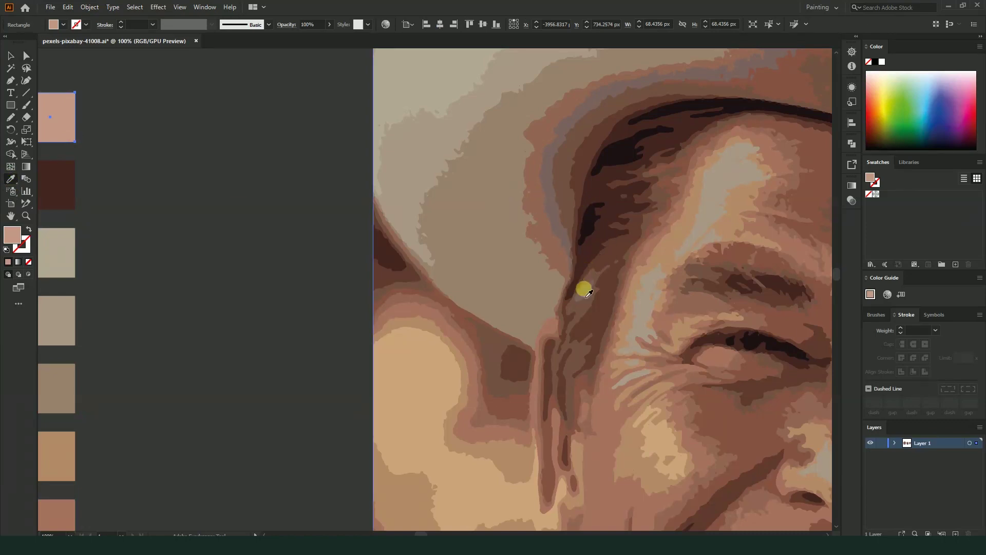
left_click(585, 290)
scroll(605, 242, "down", 3)
key("v")
left_click(270, 135)
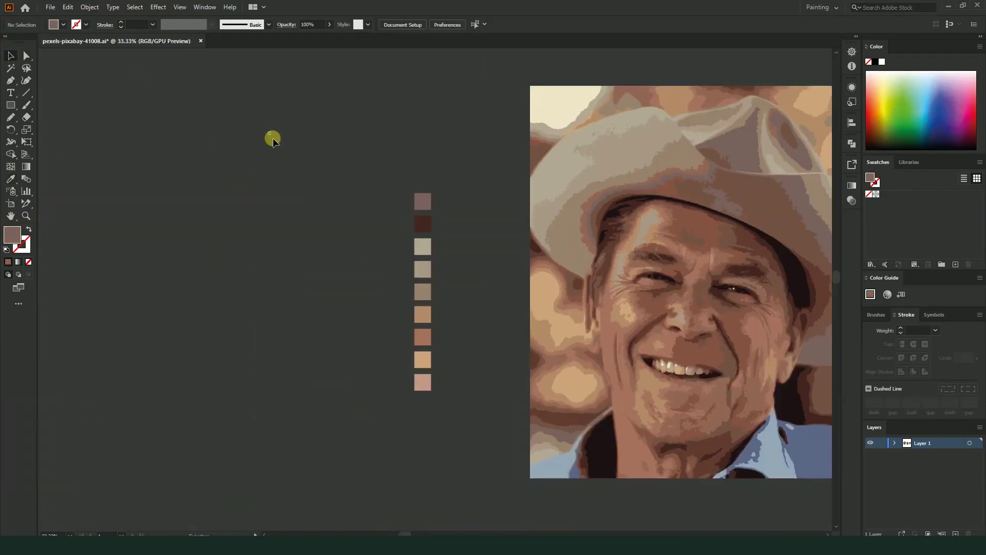
- Zoom around the traced portrait to review it, then pan to bring all three portraits into view
scroll(365, 208, "down", 2)
scroll(616, 294, "up", 3)
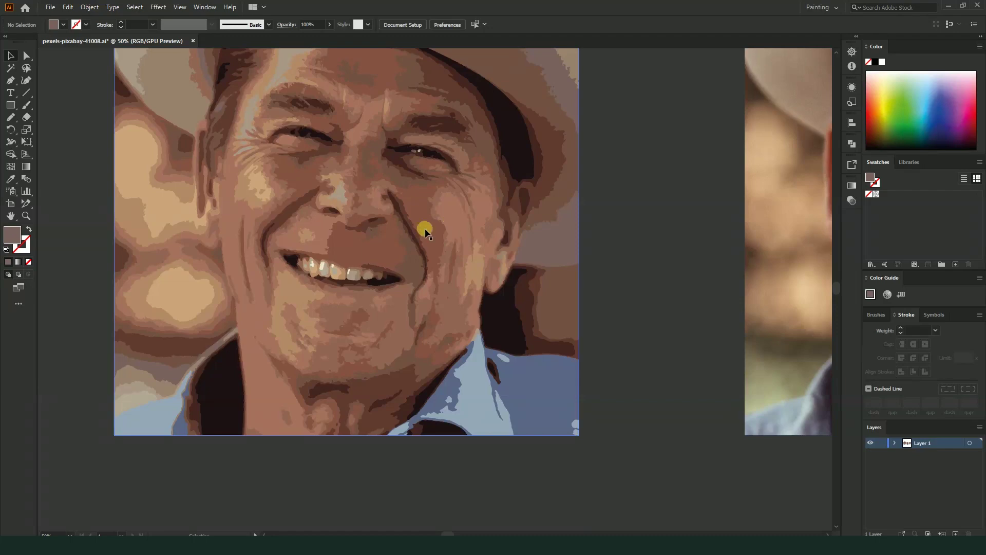
left_click(331, 198)
scroll(339, 194, "up", 2)
scroll(345, 191, "down", 3)
scroll(409, 213, "down", 2)
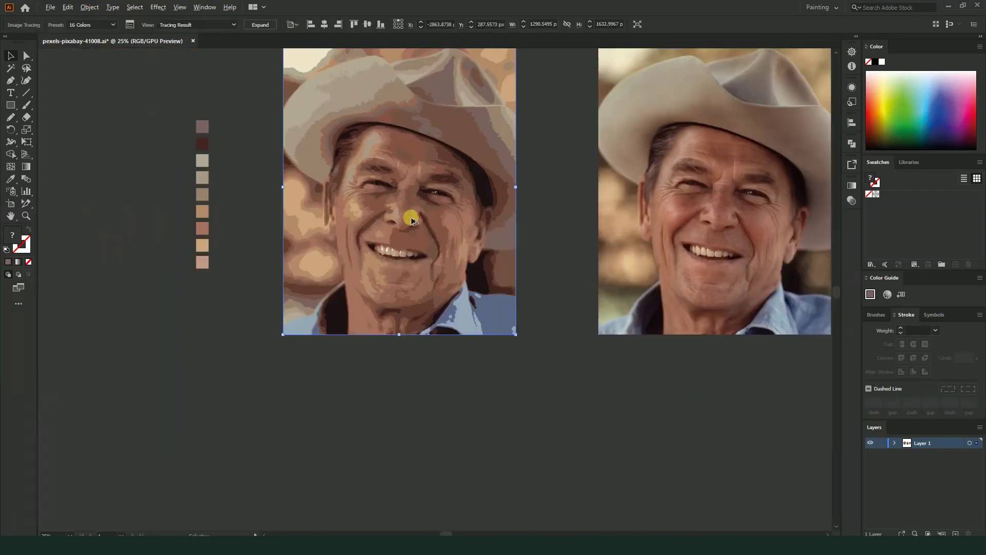
left_click(543, 390)
scroll(424, 268, "up", 3)
scroll(359, 258, "up", 1)
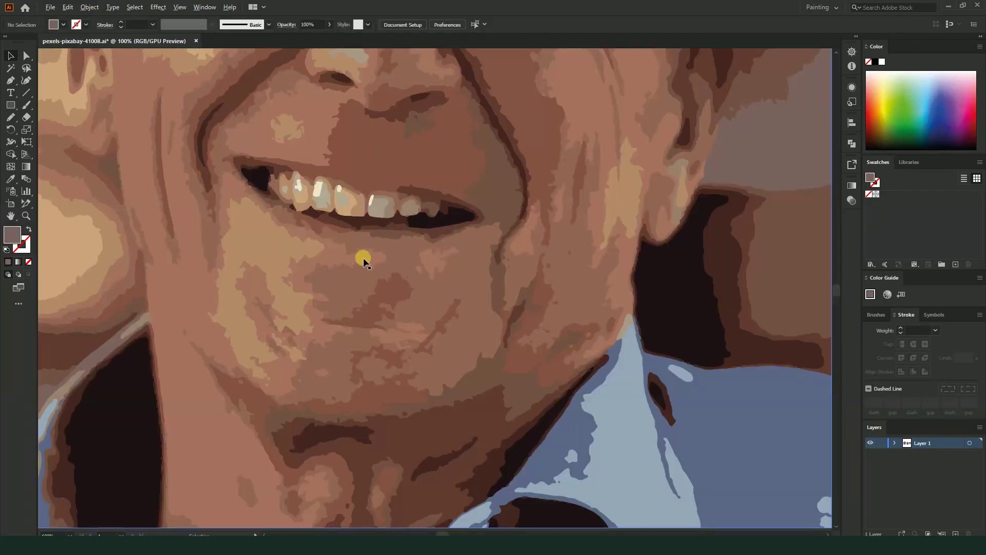
scroll(436, 255, "down", 3)
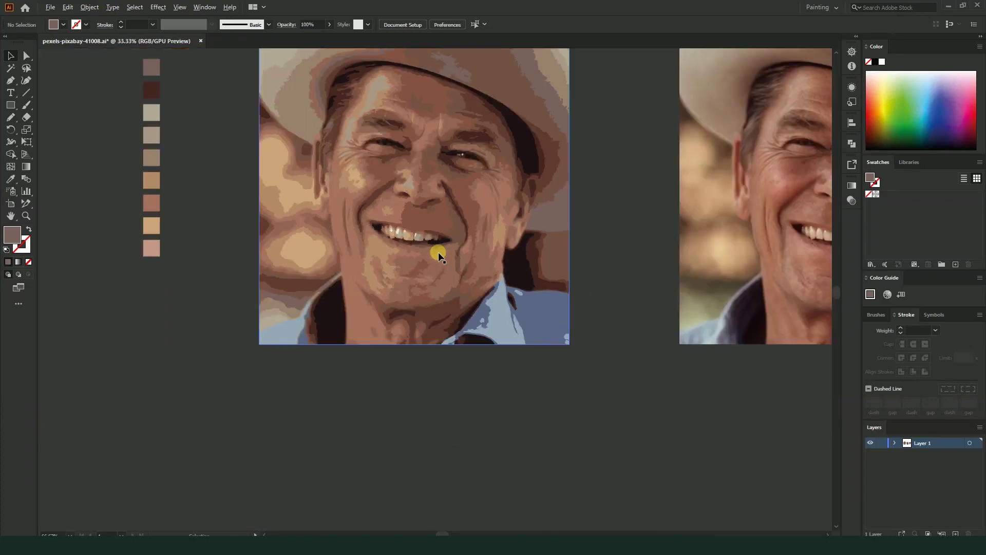
scroll(421, 249, "down", 1)
scroll(427, 254, "down", 1)
scroll(428, 253, "down", 1)
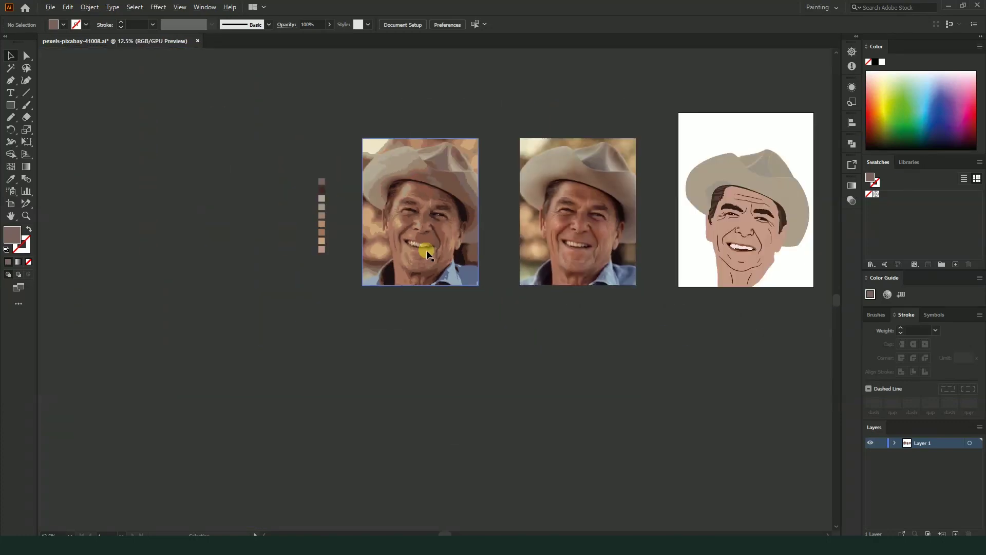
left_click_drag(672, 320, 582, 317)
- Save the document with Ctrl+S and recentre the three portraits in view
key("ctrl+s")
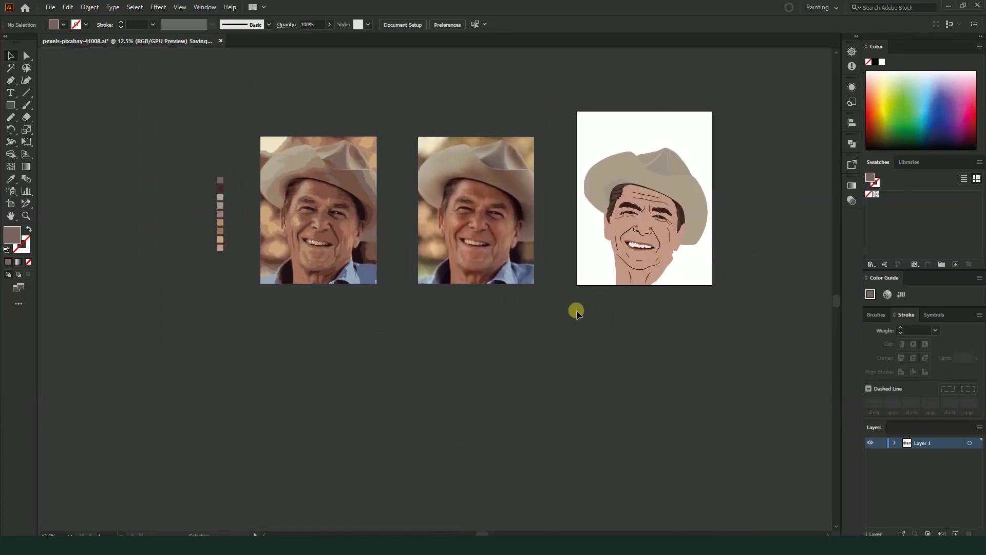
left_click_drag(534, 300, 562, 306)
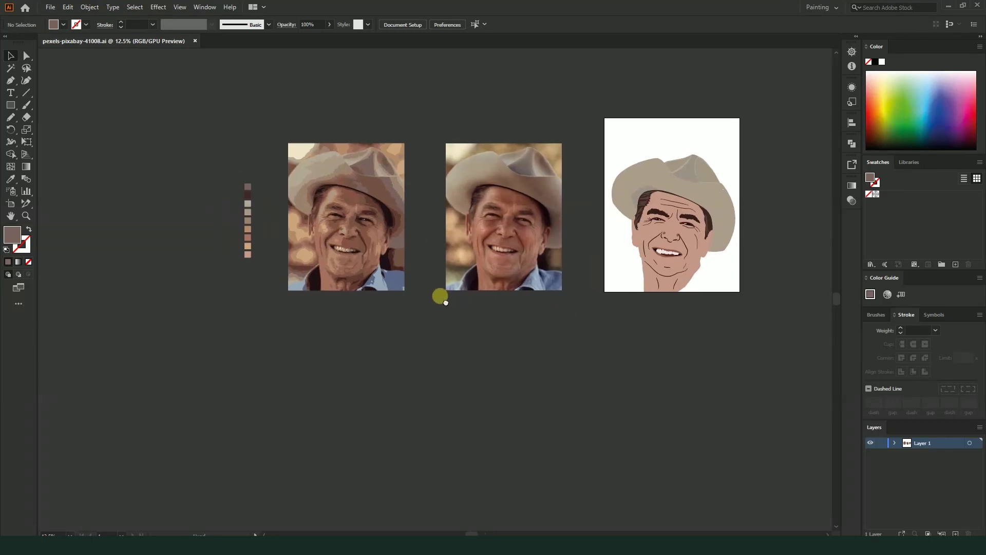
left_click_drag(440, 296, 428, 295)
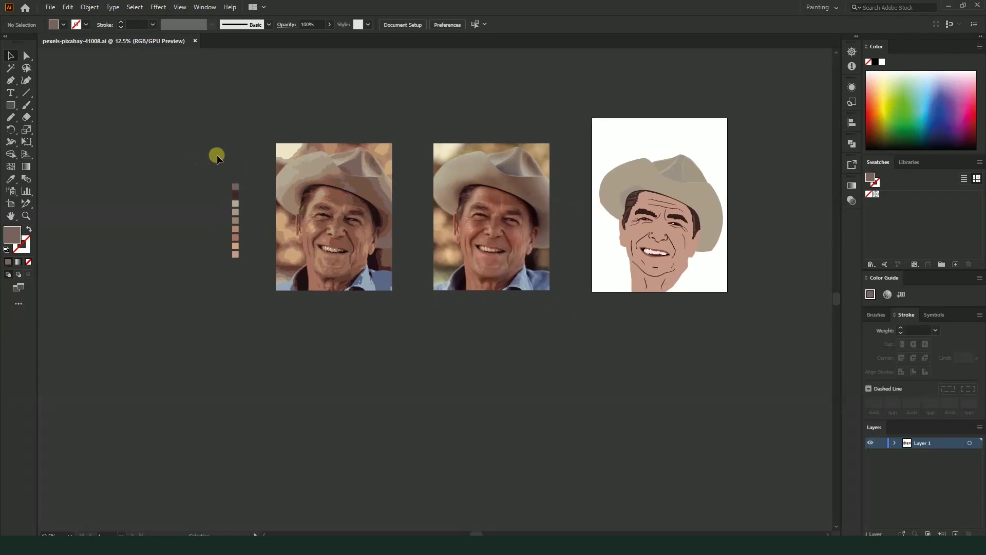
left_click(341, 177)
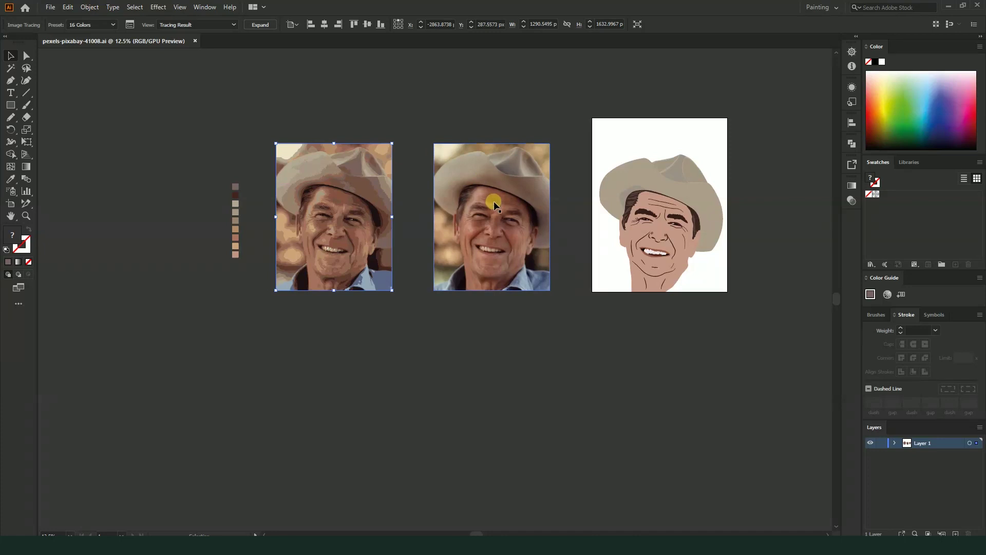
left_click(586, 387)
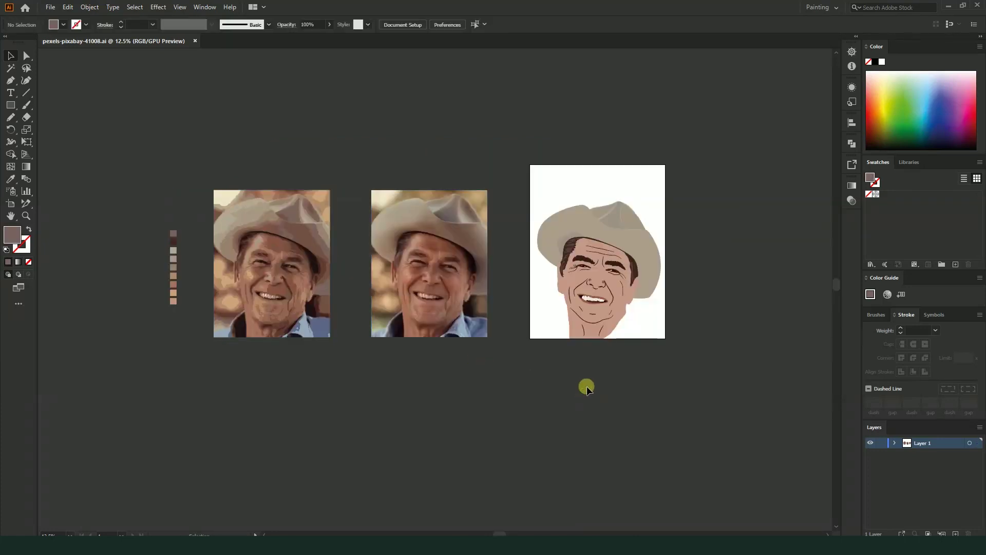